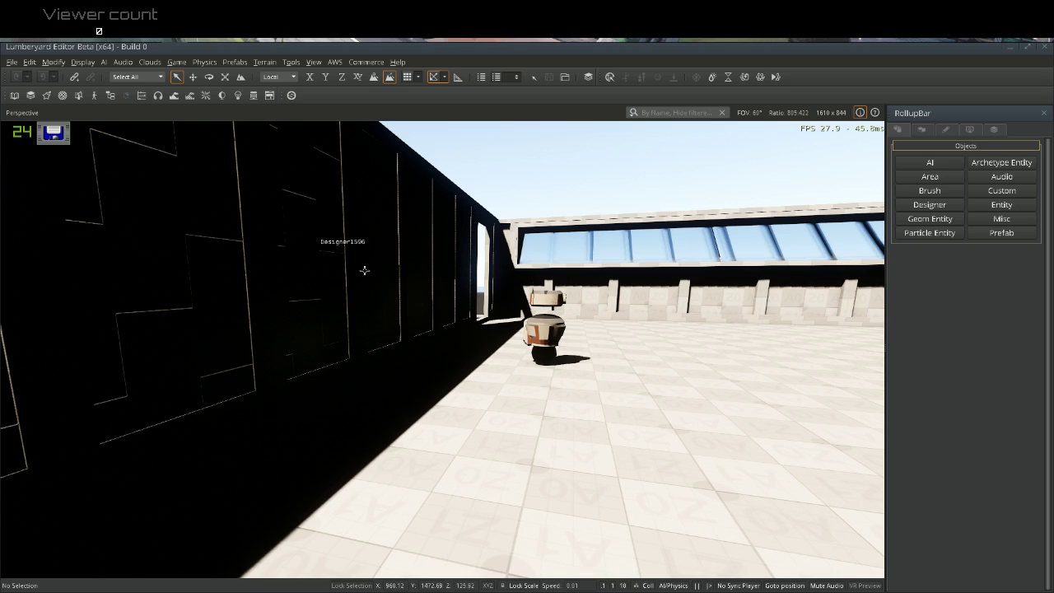
Examine the level outside the building and the large tank structure inside the fenced yard
right_drag(419, 313, 342, 306)
scroll(422, 316, up, 15)
scroll(433, 315, up, 10)
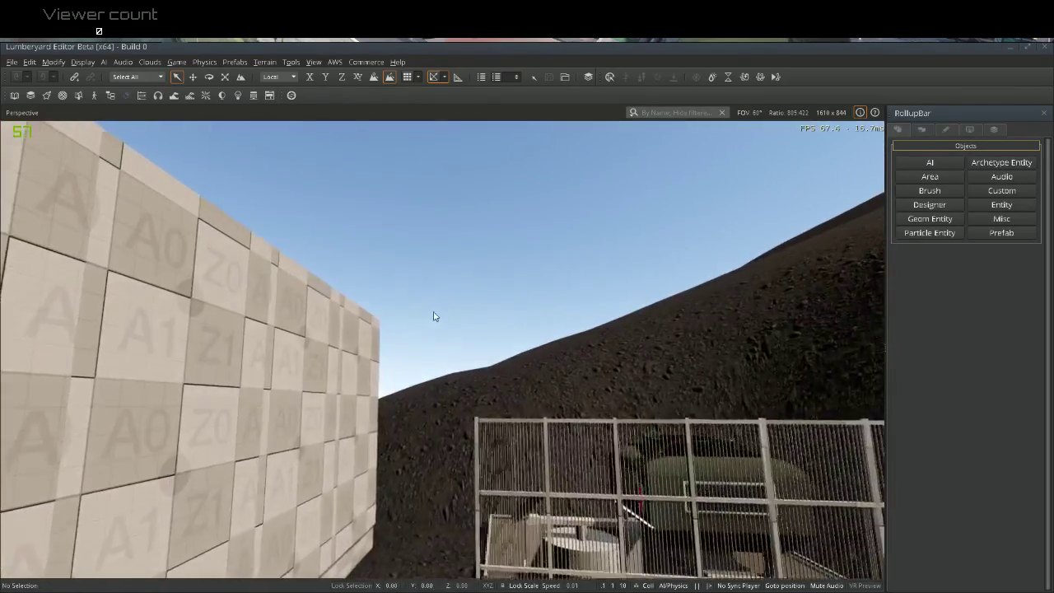
key(w)
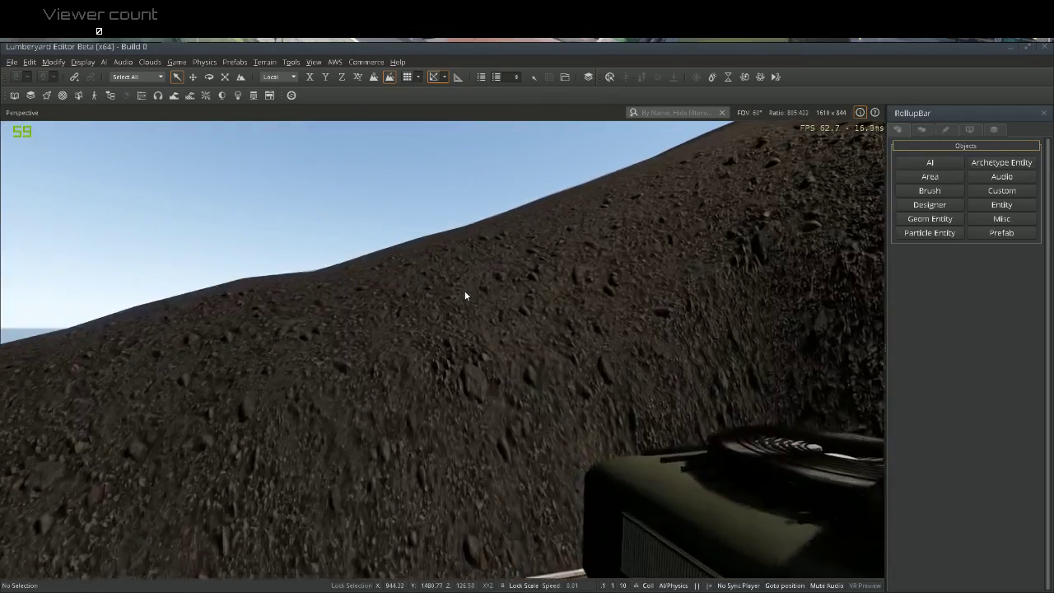
right_drag(464, 289, 540, 349)
key(w)
key(w)
key(w)
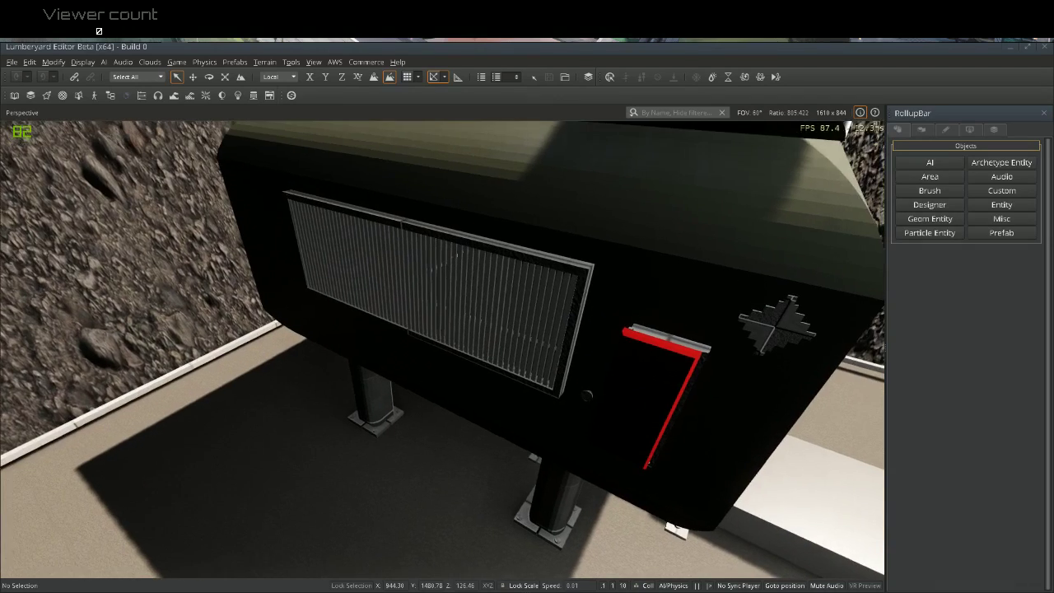
key(w)
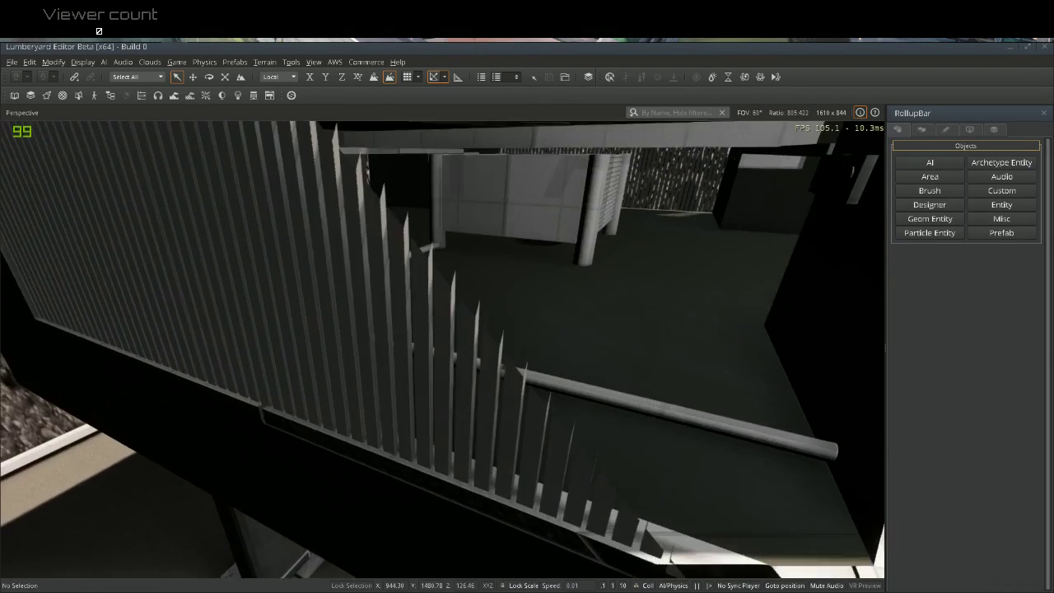
Examine the interior of the tank structure, including its louvred panels, pillars and domed object
key(w)
right_drag(443, 349, 484, 313)
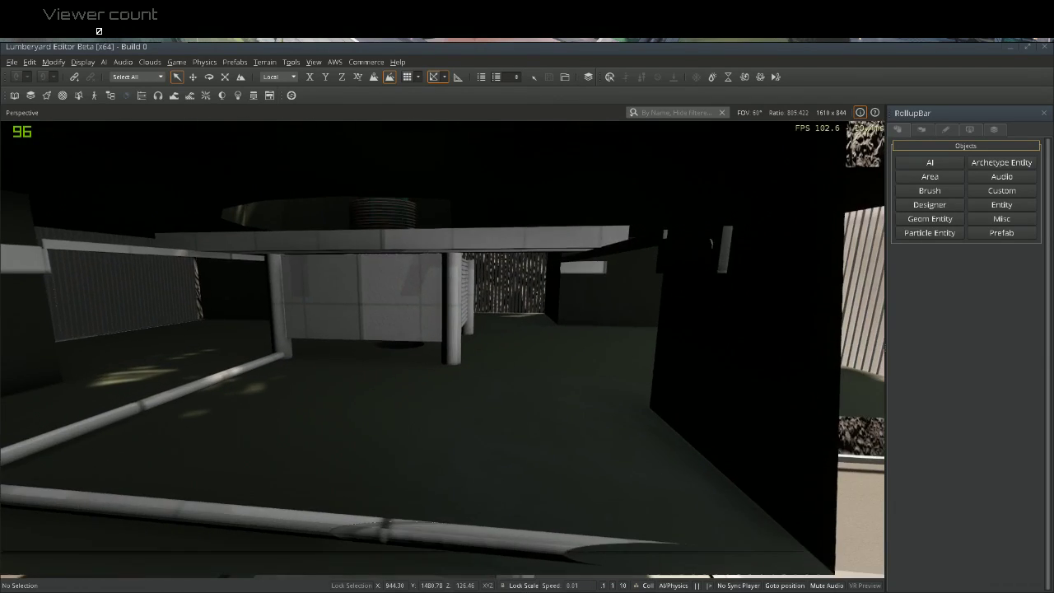
key(w)
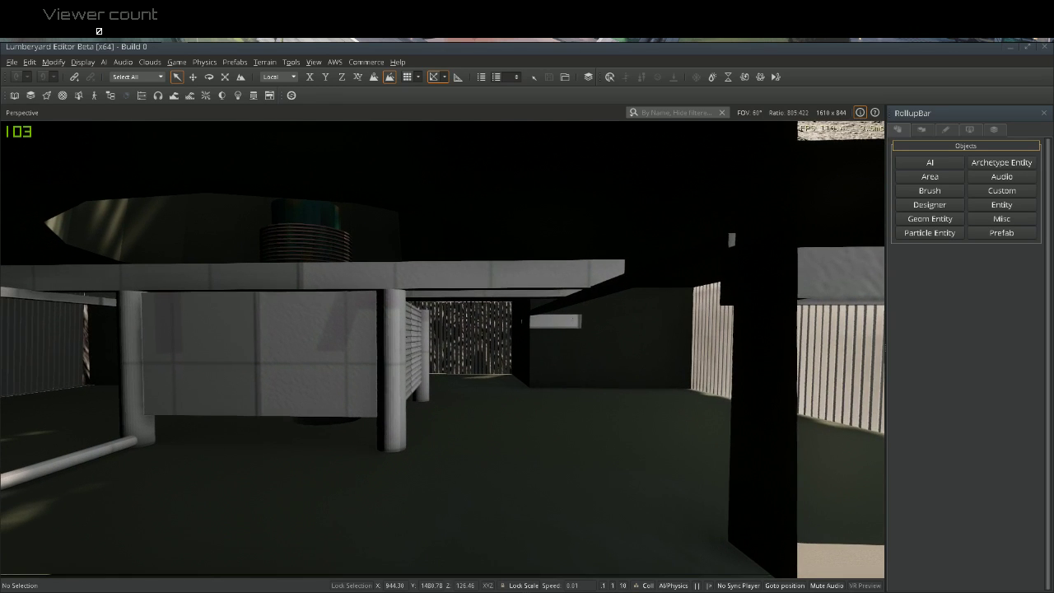
key(w)
key(w)
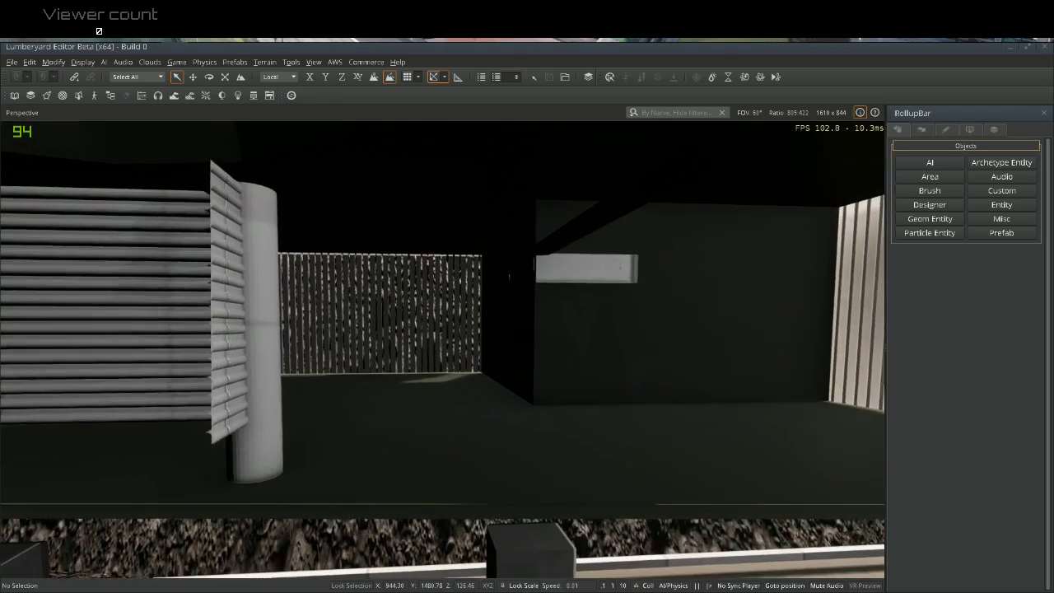
right_drag(442, 349, 148, 348)
key(s)
key(d)
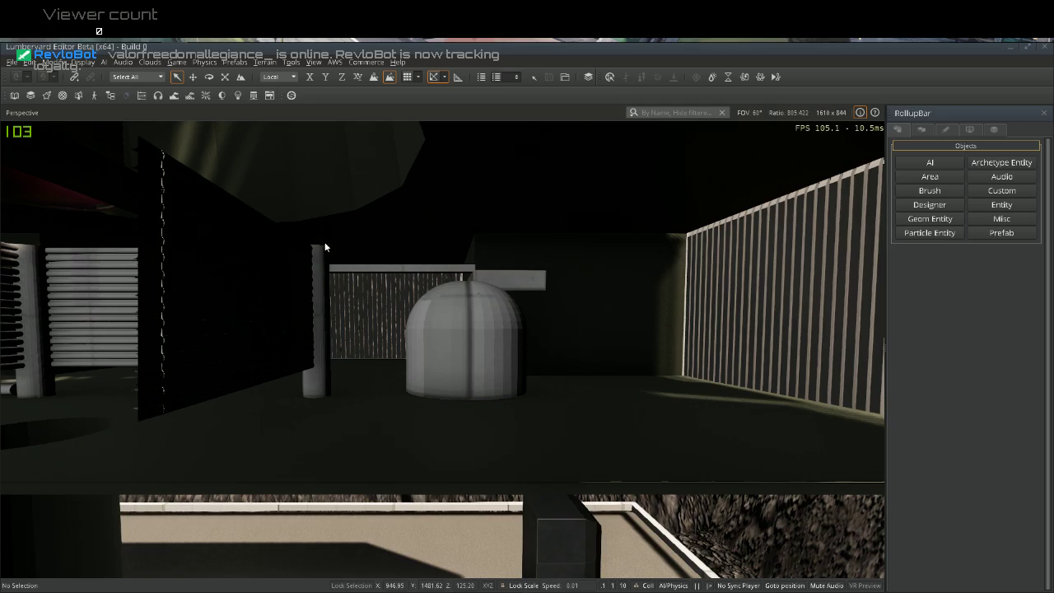
Start a new Designer cylinder with a subdivision count of 50 for the open gravel beside the fenced yard
scroll(457, 272, down, 10)
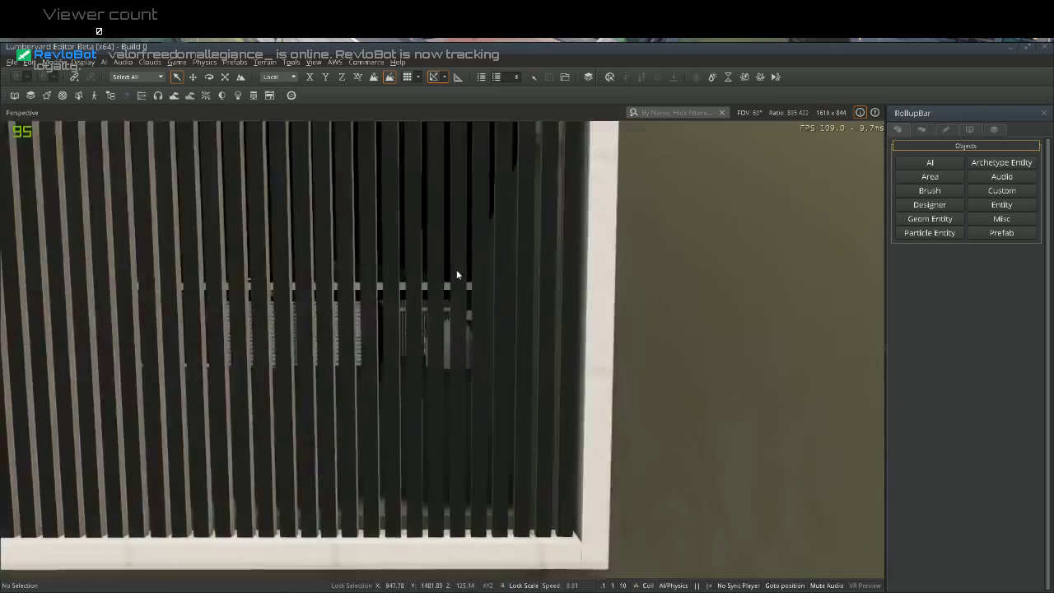
right_drag(456, 269, 474, 329)
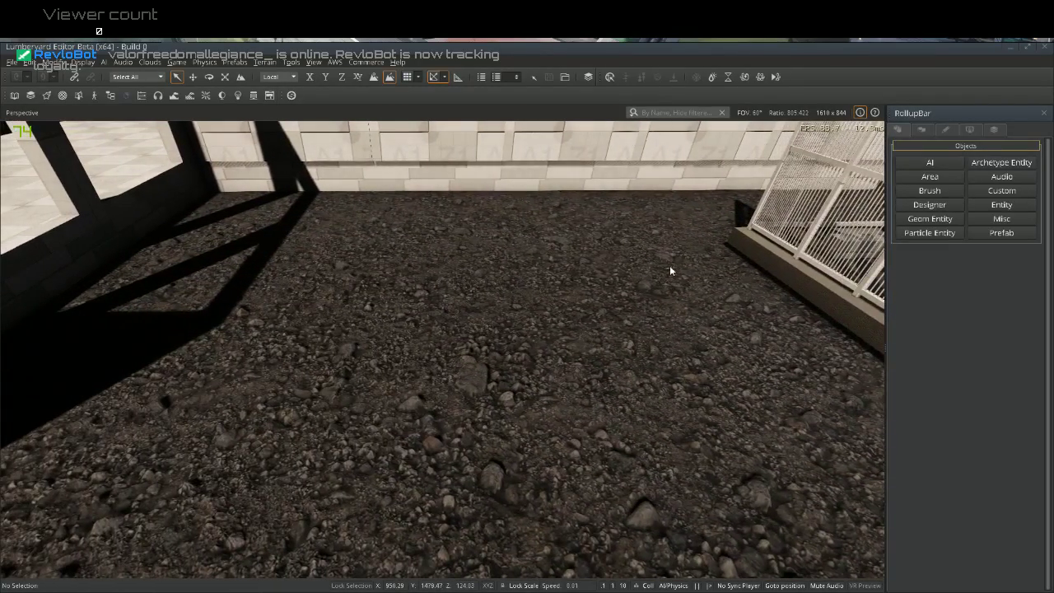
click(905, 205)
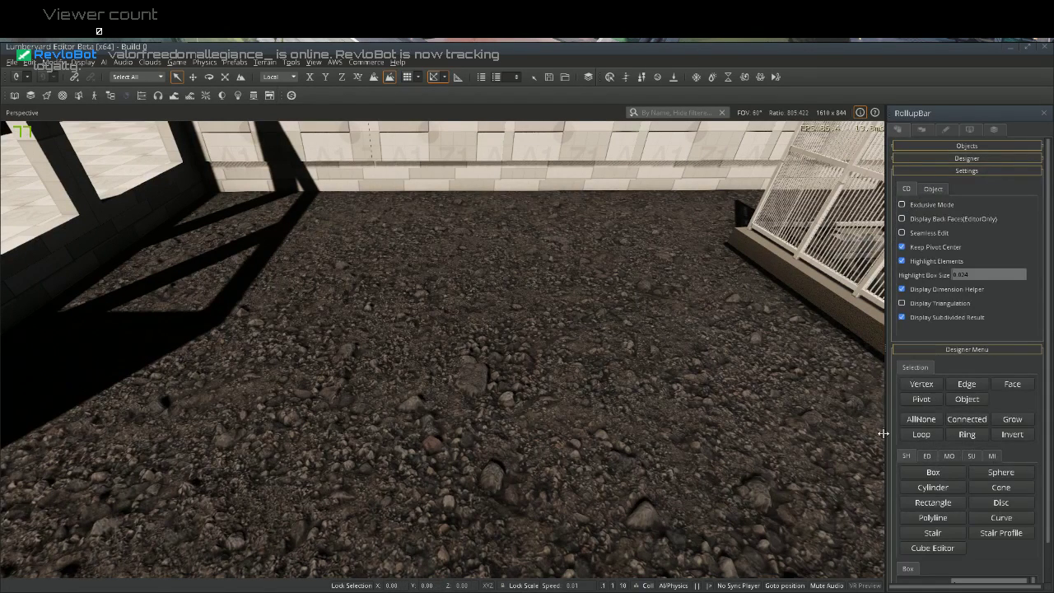
click(928, 487)
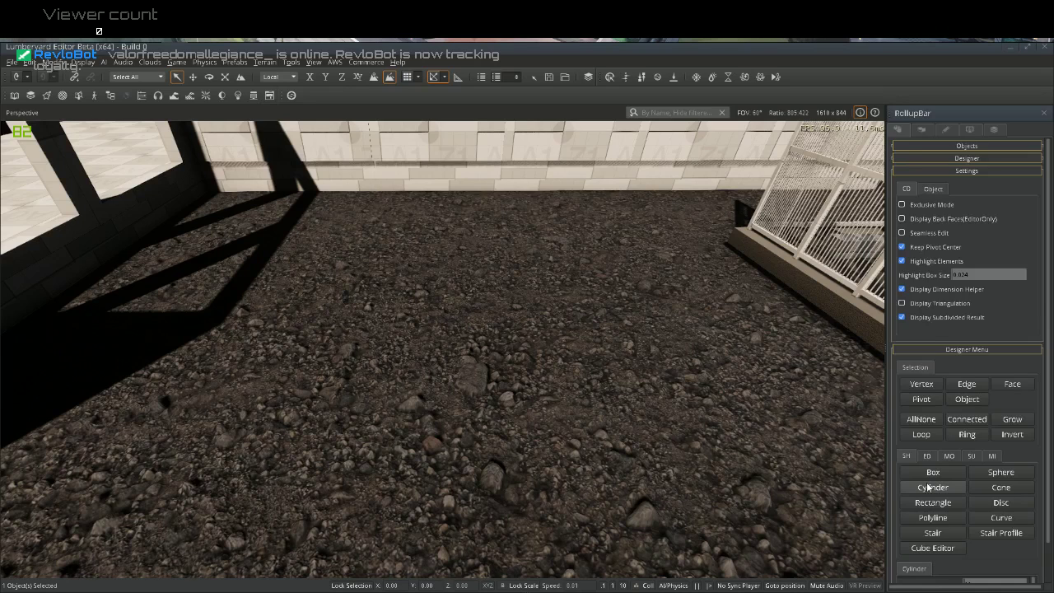
scroll(926, 482, down, 1)
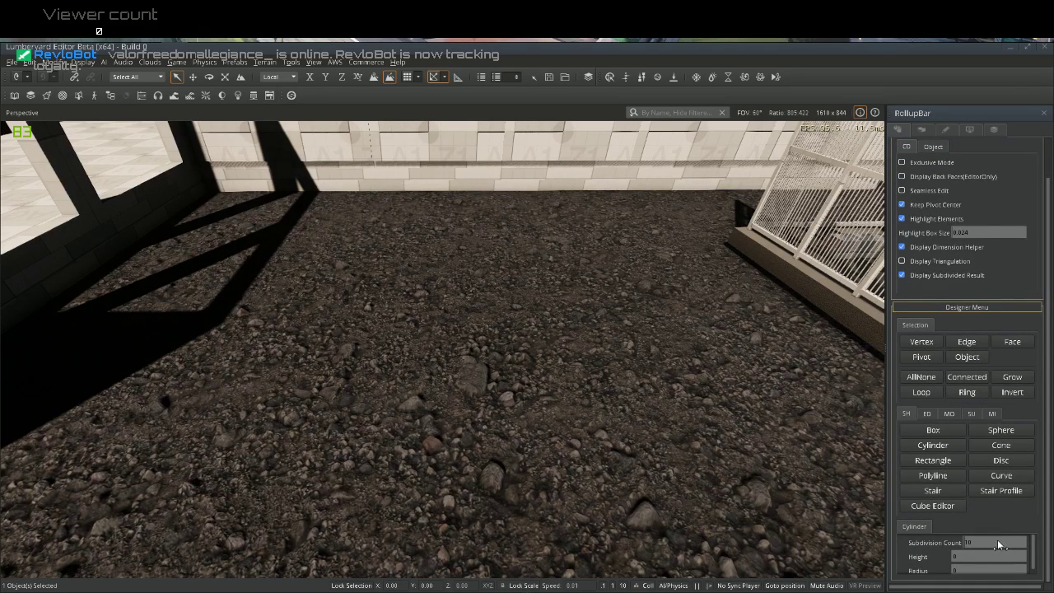
click(997, 539)
text(4)
text(50)
Draw the cylinder on the gravel with grid snapping enabled, using radius 0.375 and height 0.5, and finish editing it
click(526, 397)
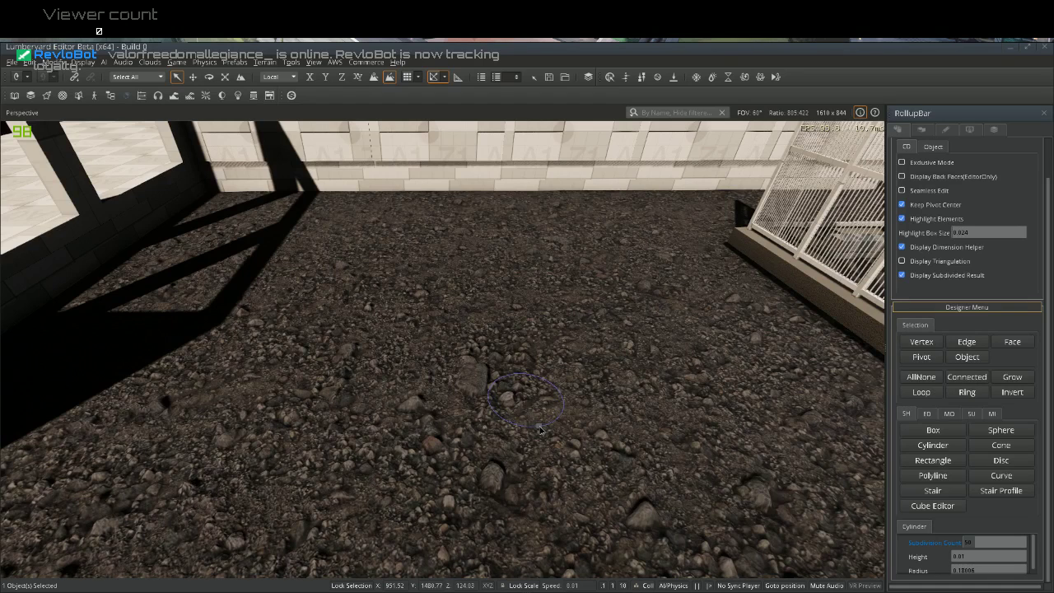
click(408, 76)
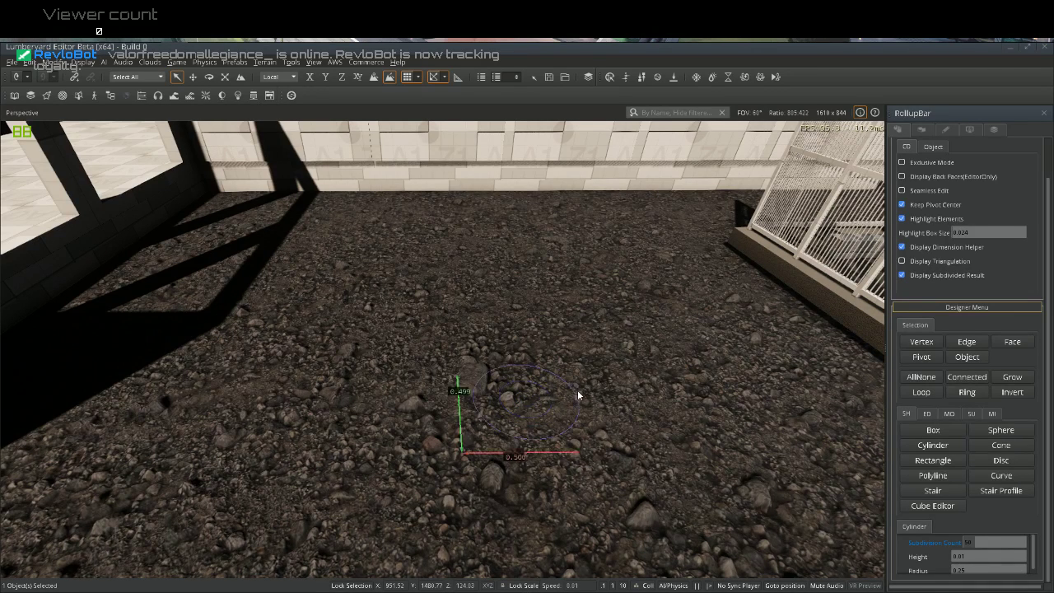
click(601, 393)
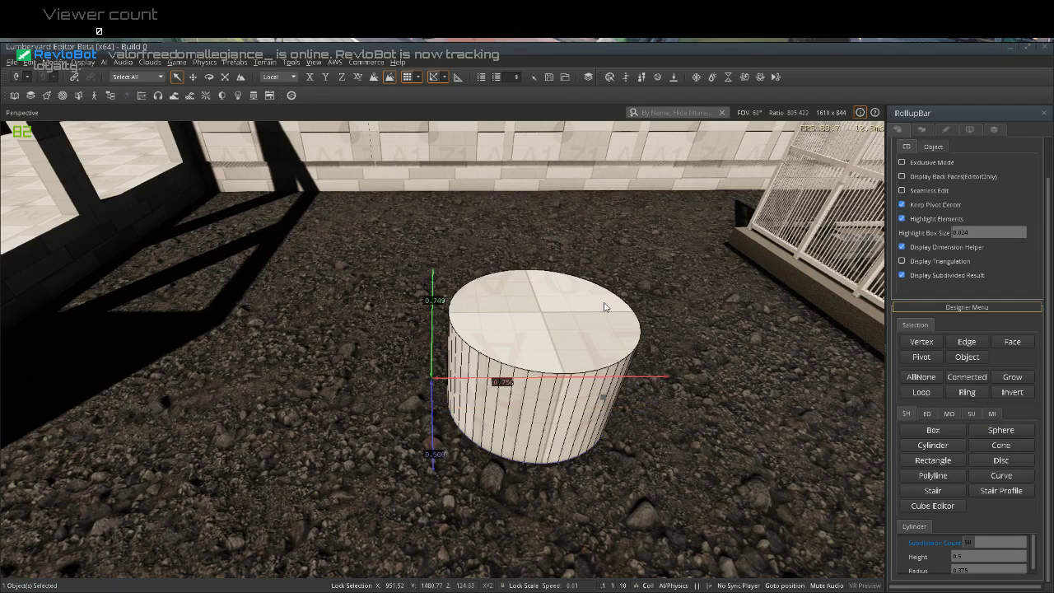
click(603, 307)
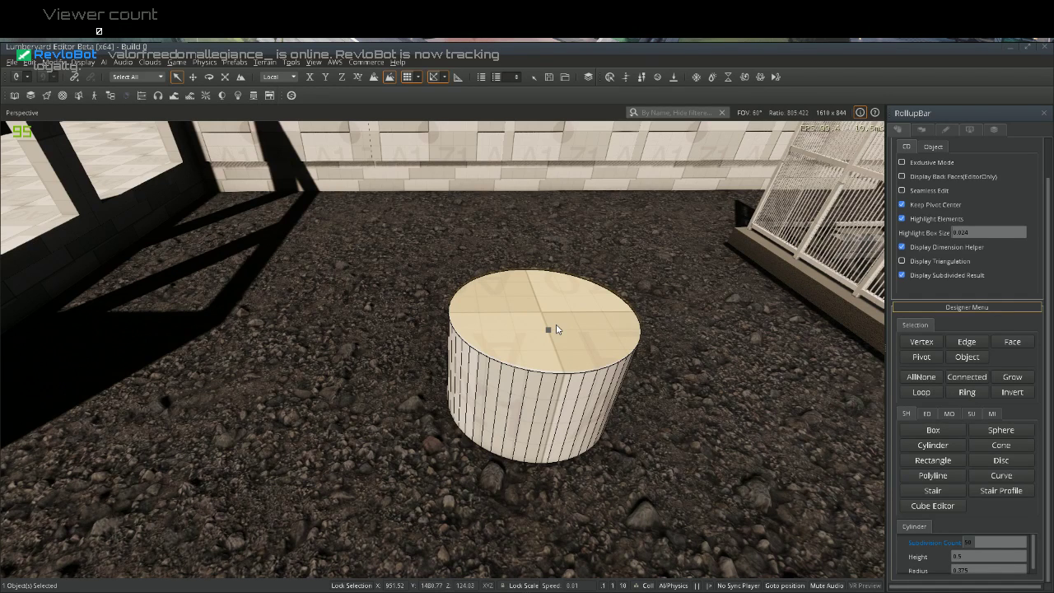
click(960, 357)
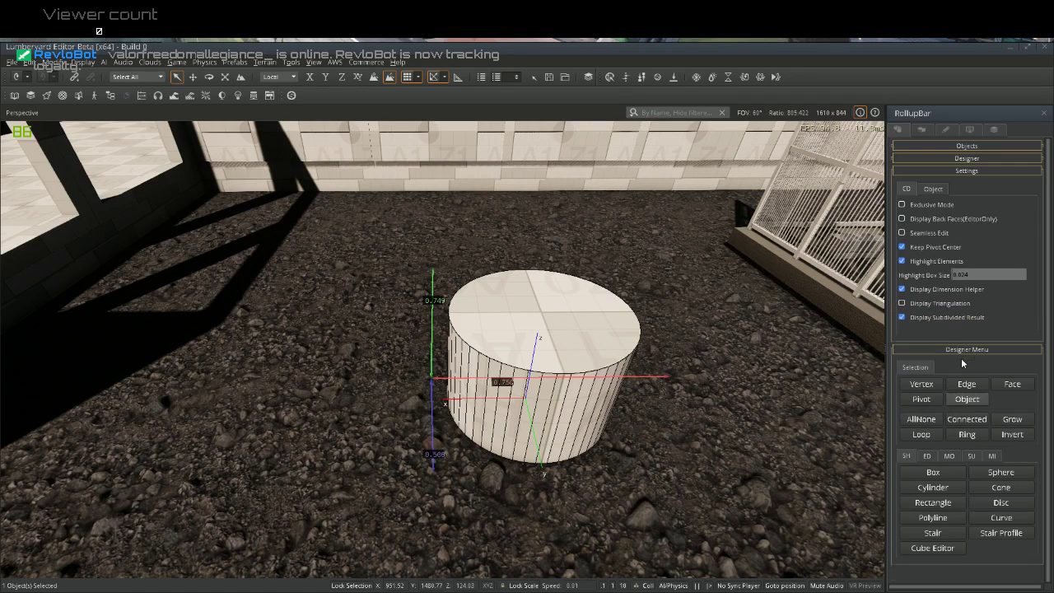
click(929, 146)
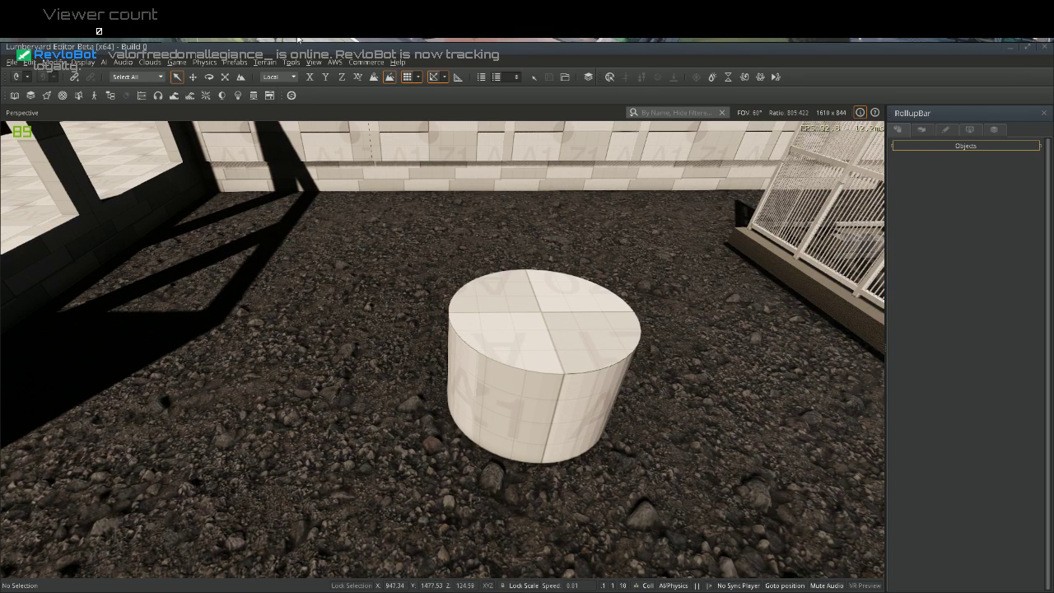
Create a second, separate Designer cylinder centred on top of the first, about 0.79 wide and 0.5 high
click(192, 78)
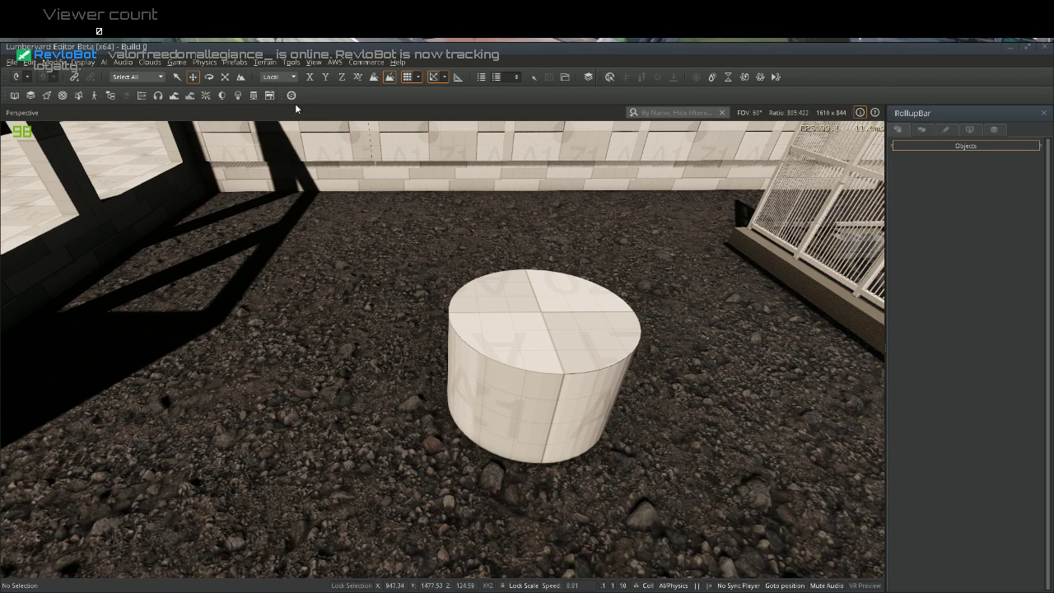
click(949, 145)
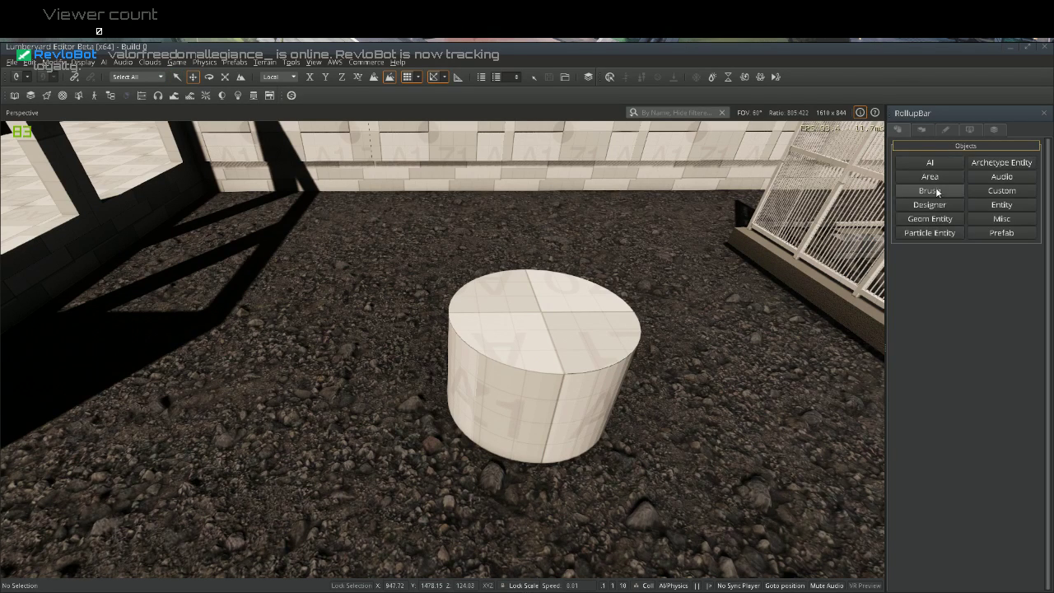
click(905, 204)
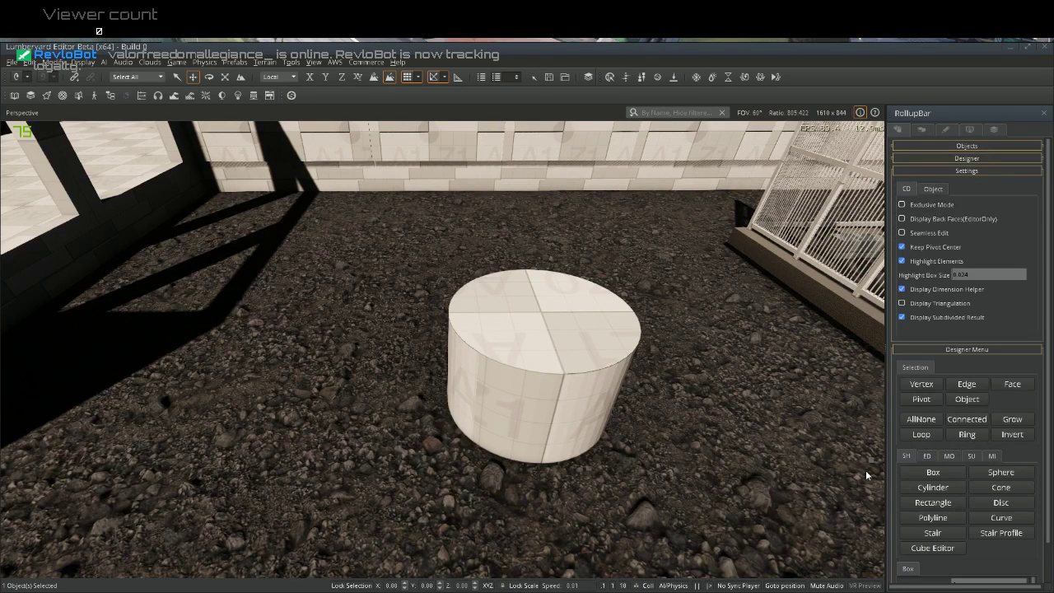
click(940, 489)
click(545, 310)
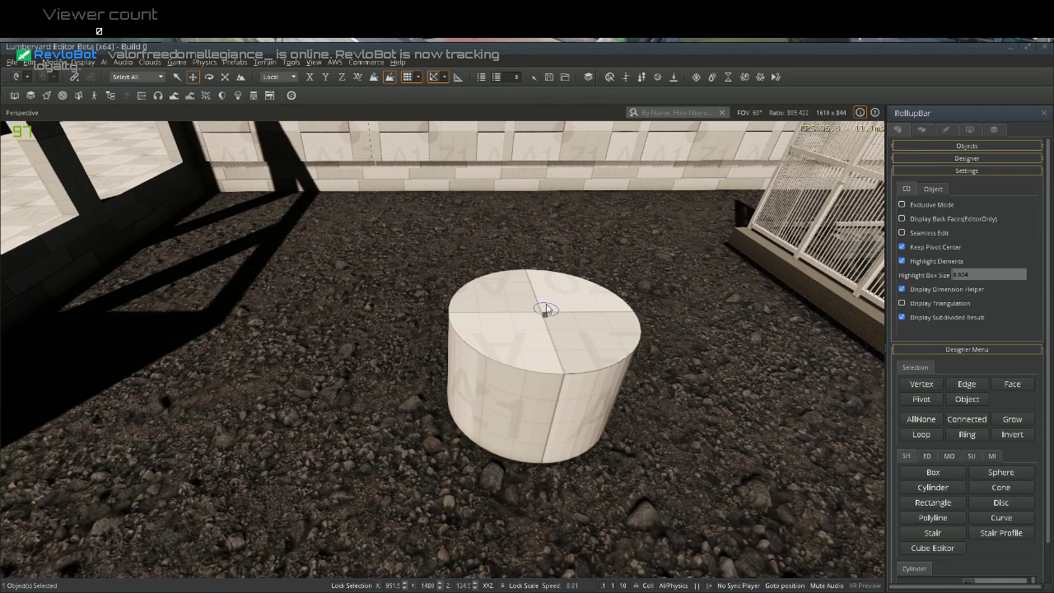
mouse_move(554, 313)
mouse_down()
mouse_move(631, 324)
mouse_move(649, 208)
mouse_up()
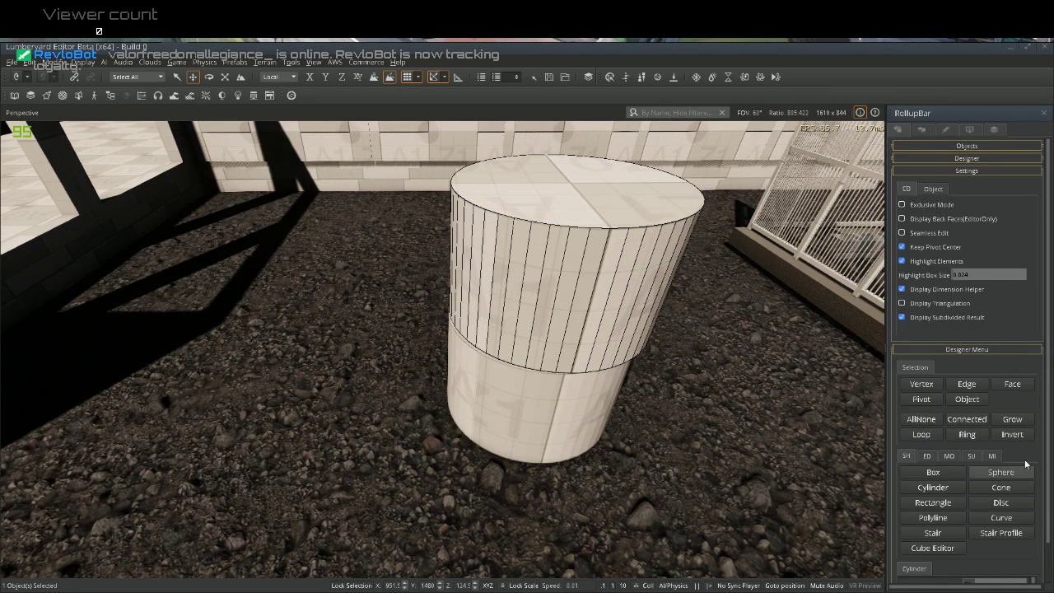
Move the second cylinder straight down along Z so that it overlaps the upper part of the first cylinder
click(966, 399)
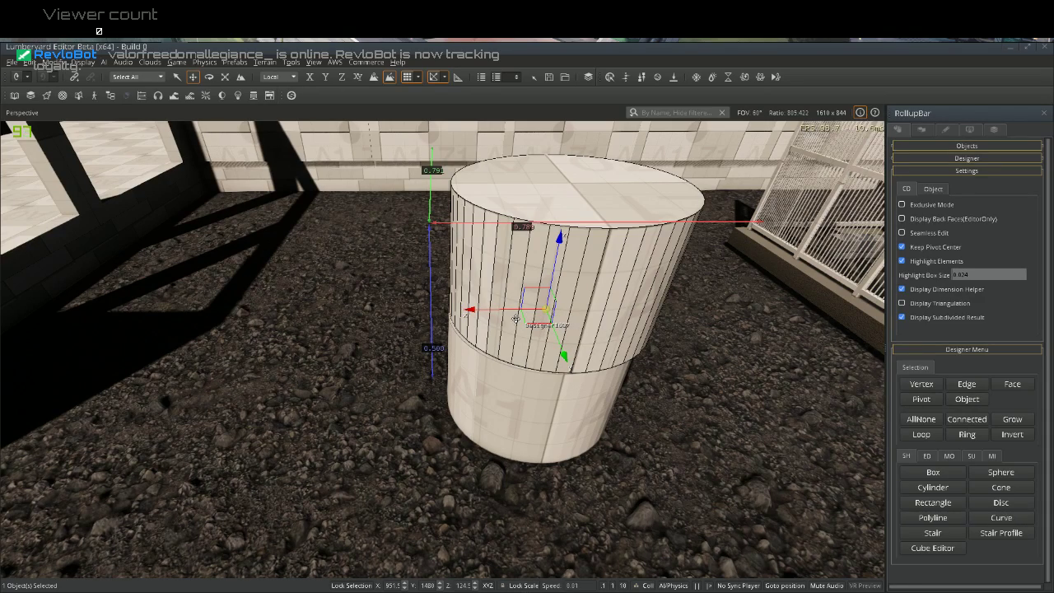
right_drag(516, 318, 683, 339)
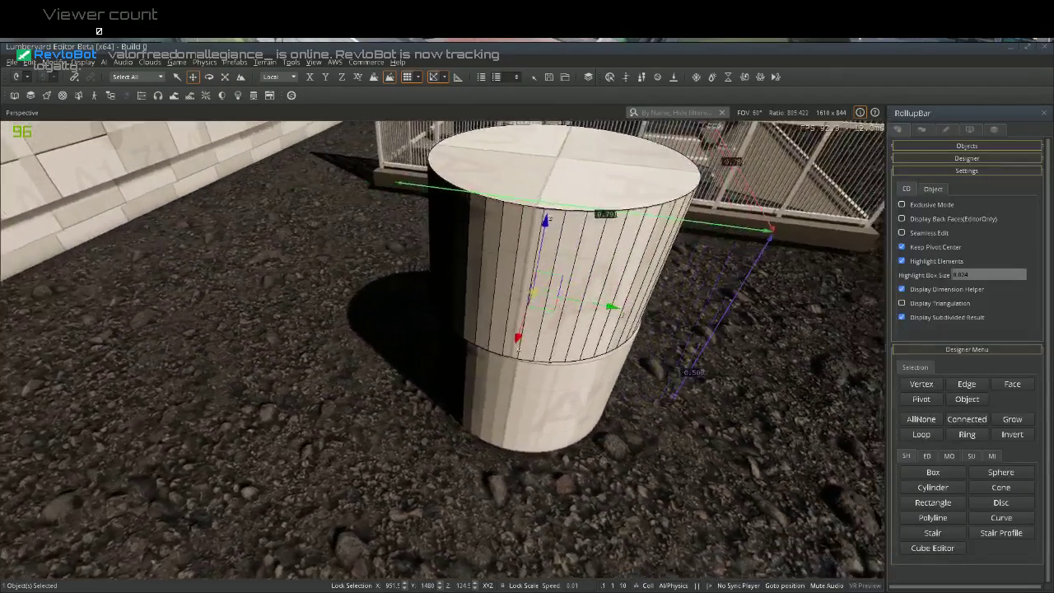
right_drag(485, 329, 518, 326)
right_drag(569, 290, 557, 269)
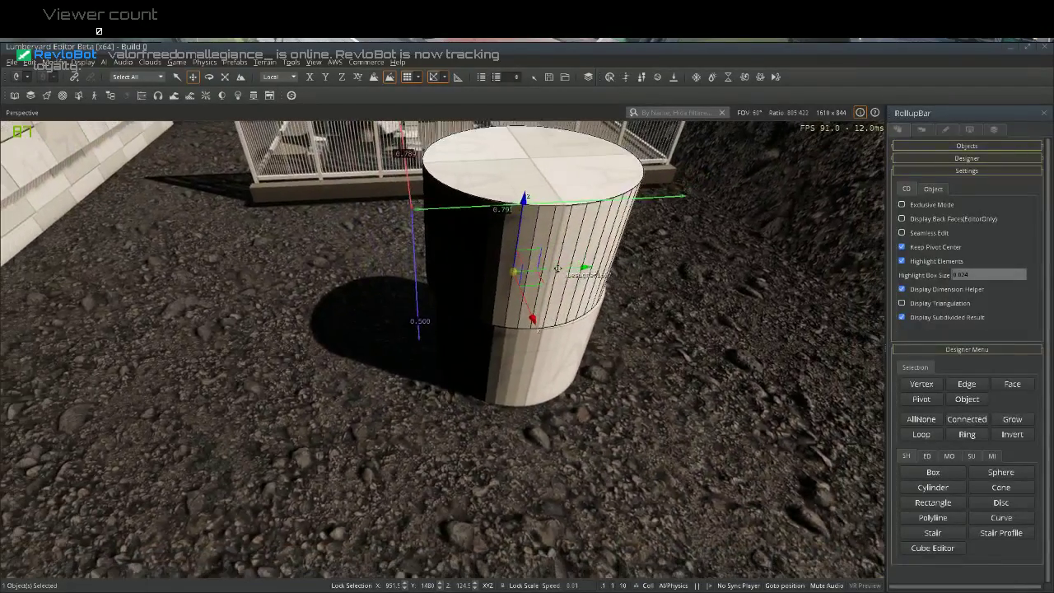
middle_drag(557, 268, 427, 256)
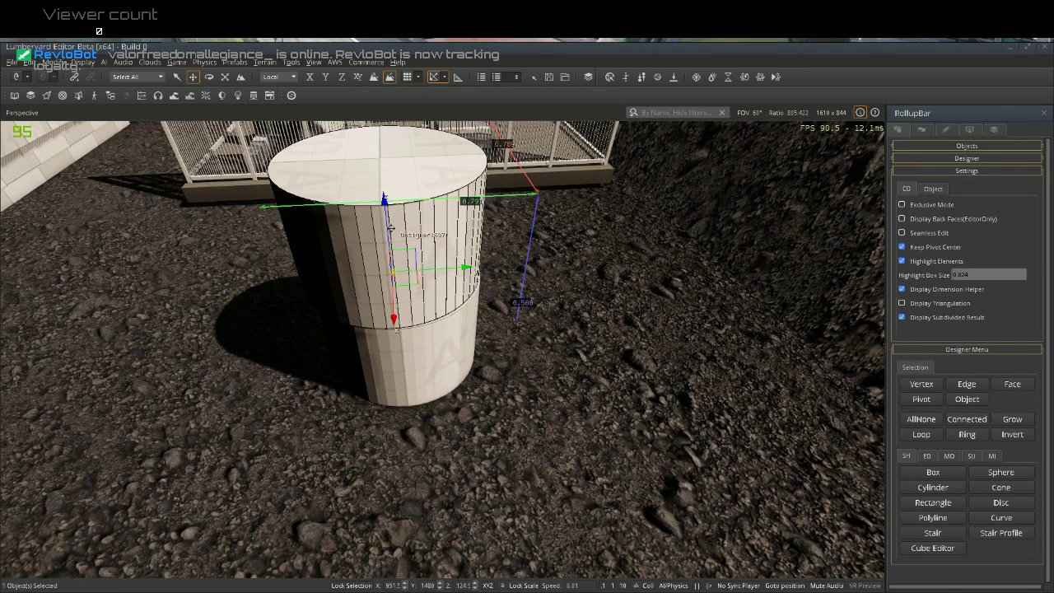
drag(384, 229, 401, 313)
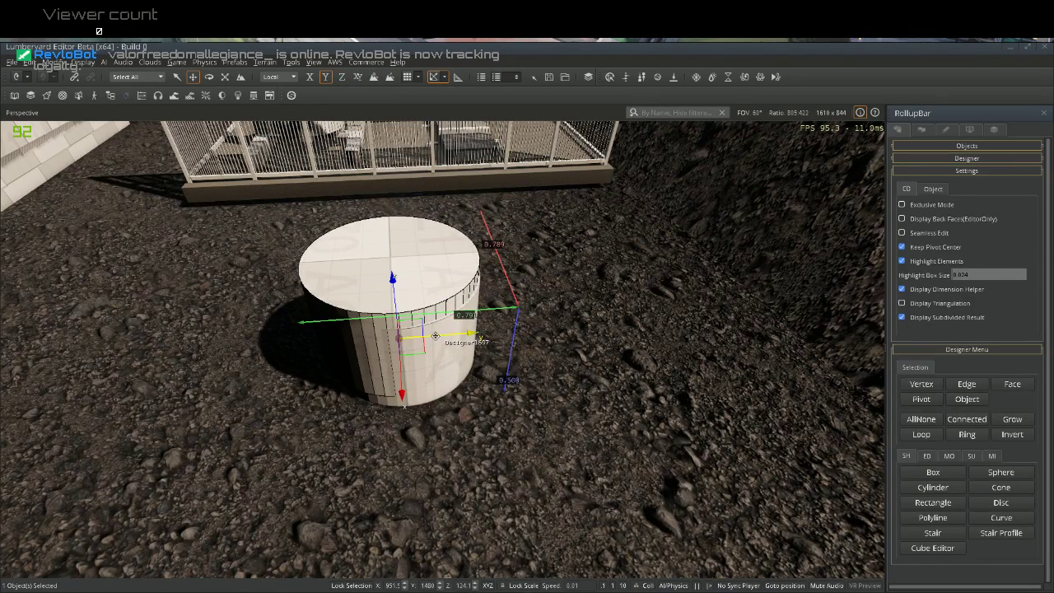
Nudge the wider cylinder along Y and X to centre it around the first one, then deselect it
drag(434, 336, 439, 336)
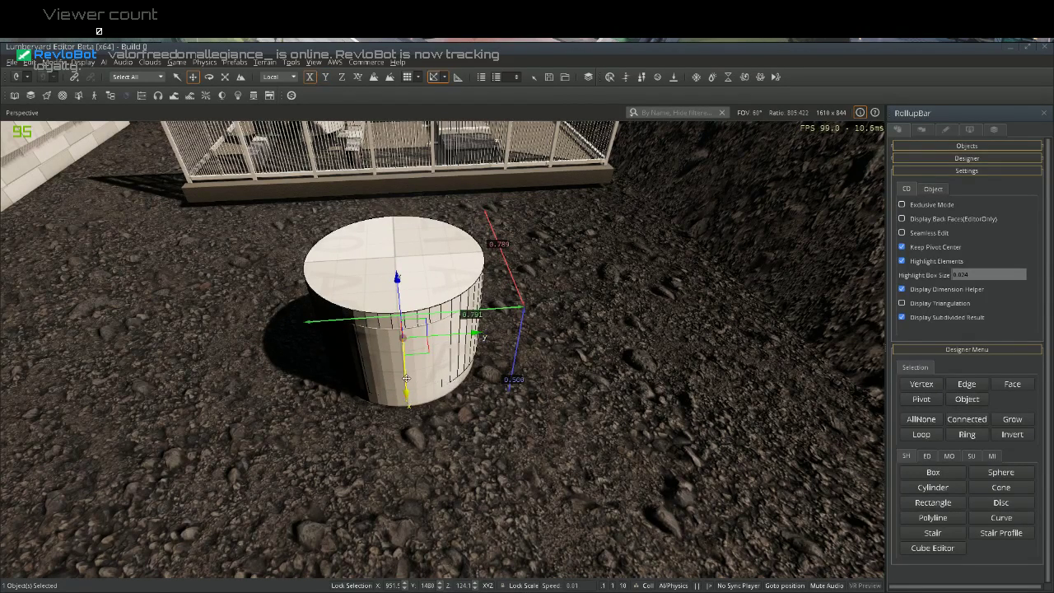
drag(406, 377, 407, 374)
click(411, 361)
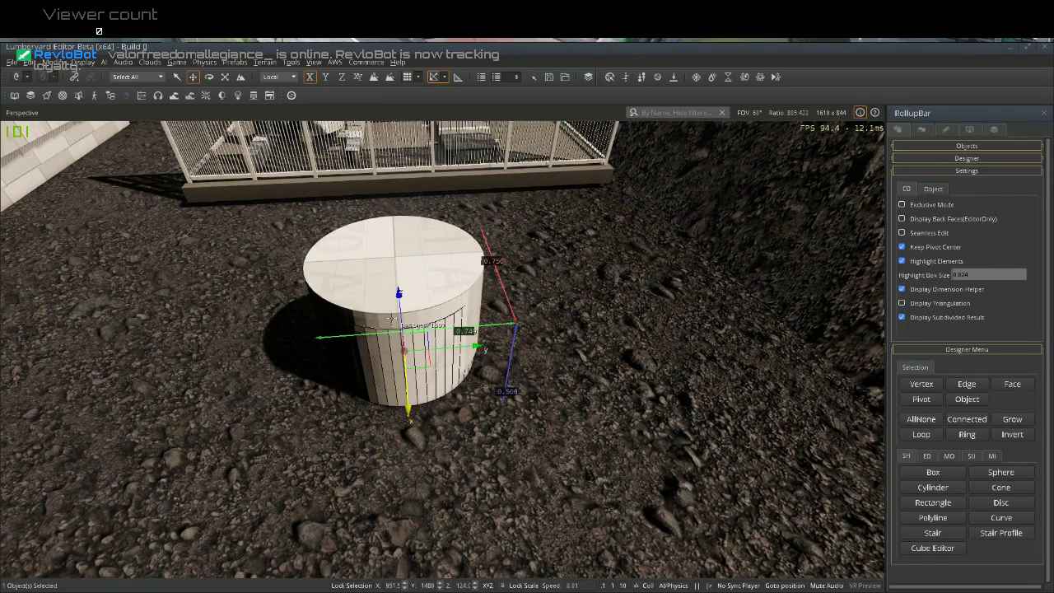
key(ctrl+z)
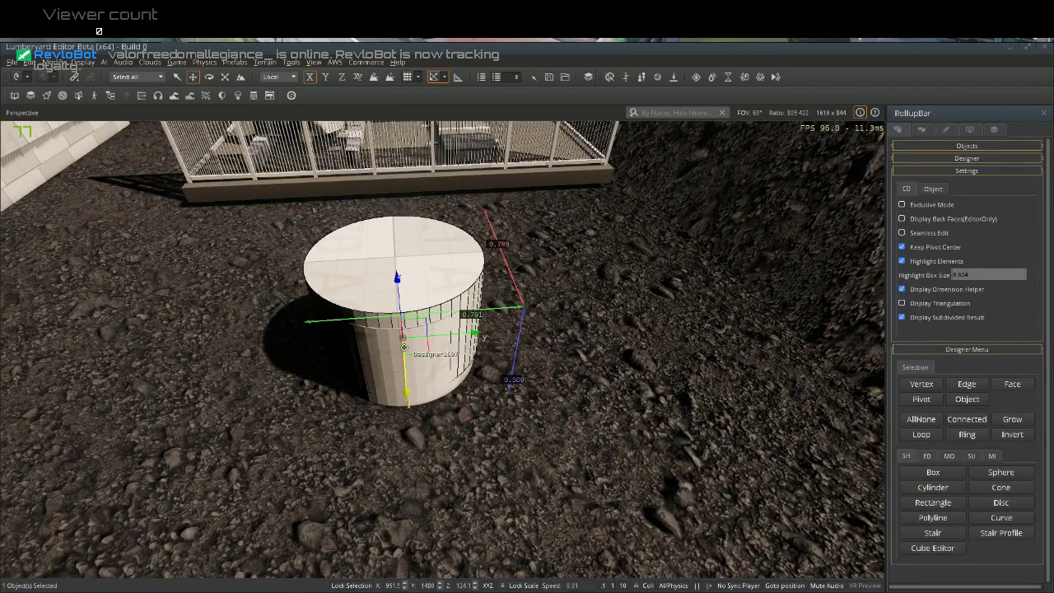
drag(403, 348, 402, 349)
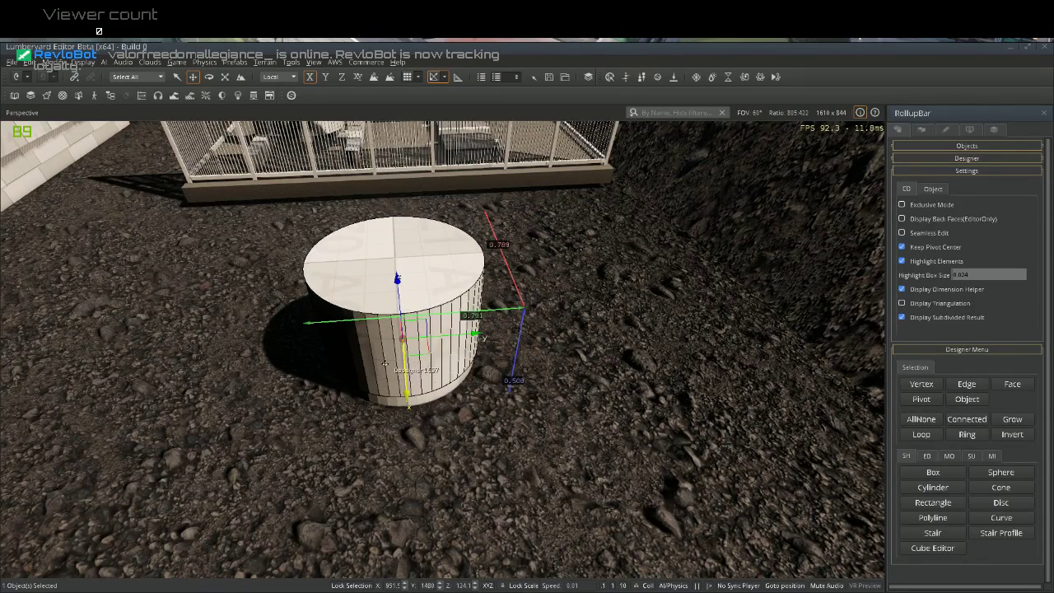
key(a)
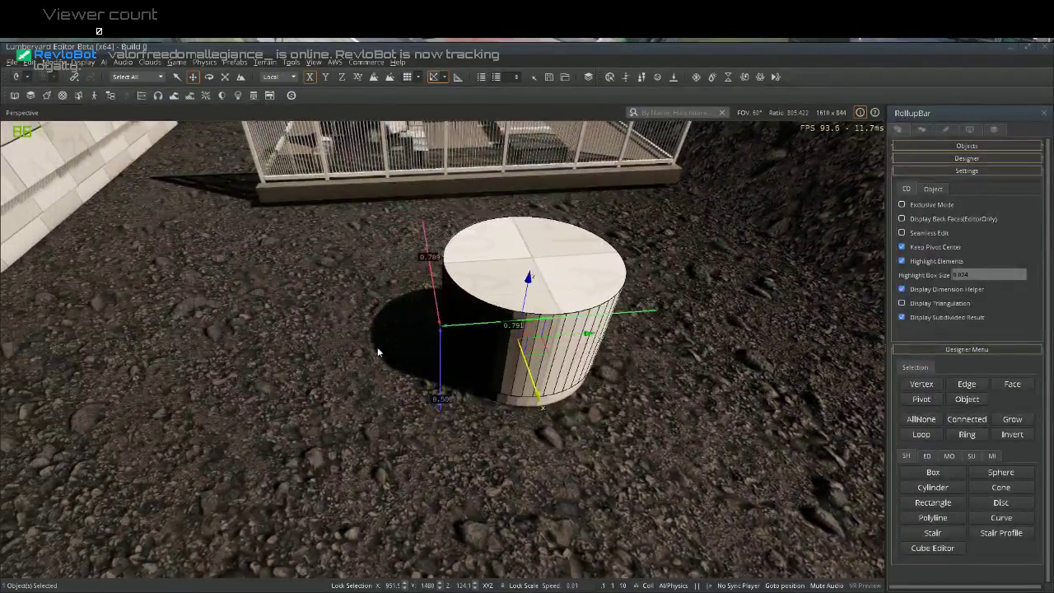
click(359, 341)
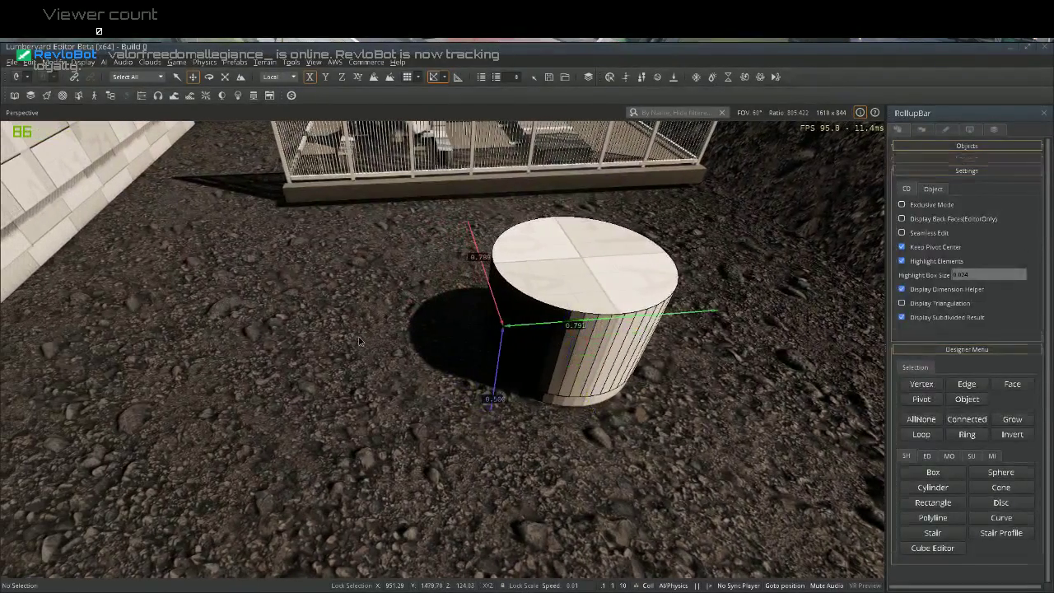
Show the viewport helpers, select the environment probe above the fenced yard, shift it along X and lower it along Z
key(Escape)
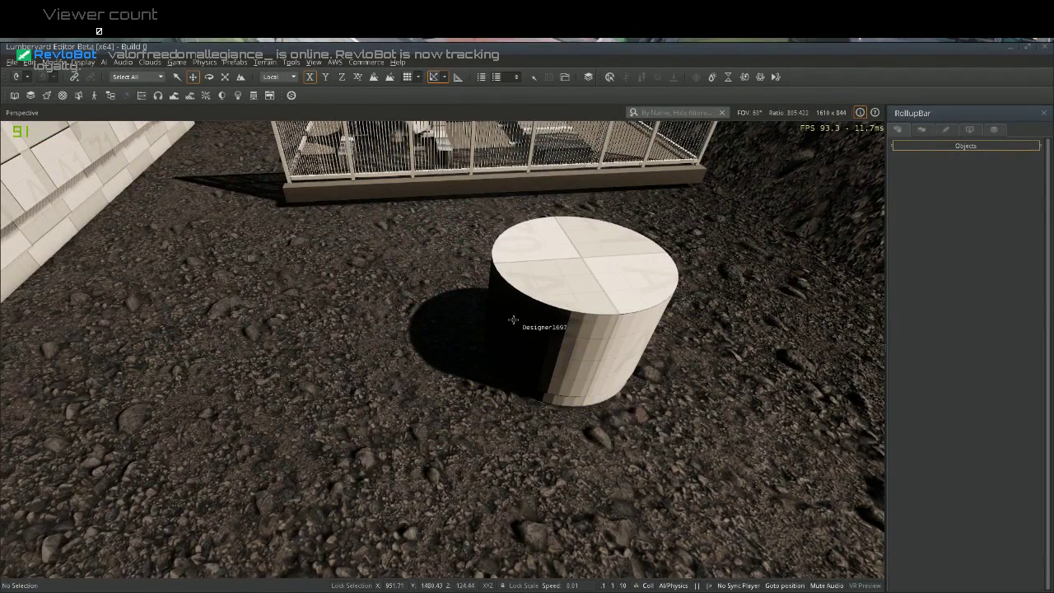
double_click(515, 311)
key(a)
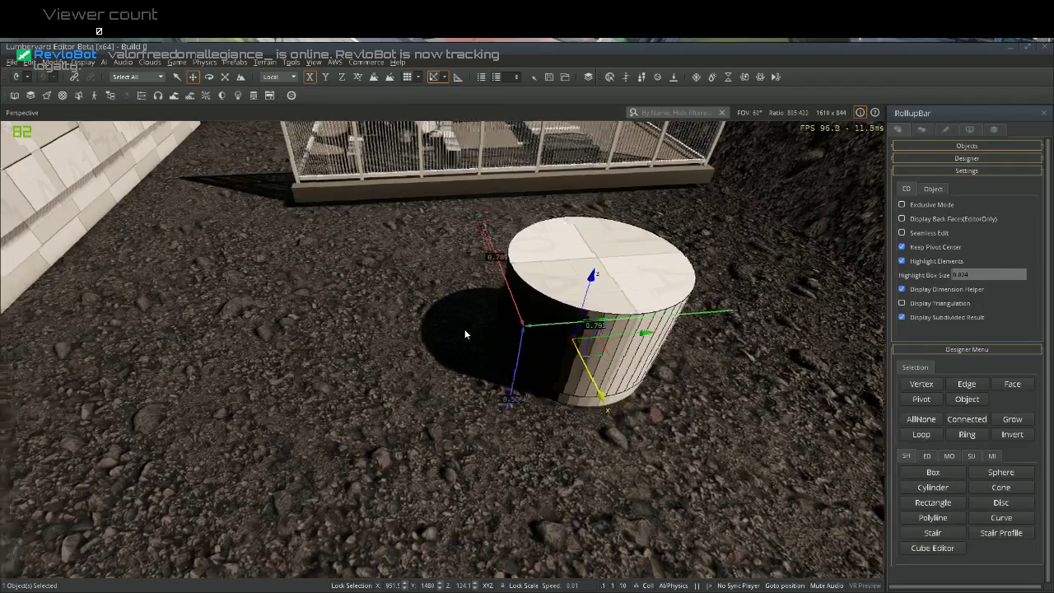
right_drag(544, 219, 515, 231)
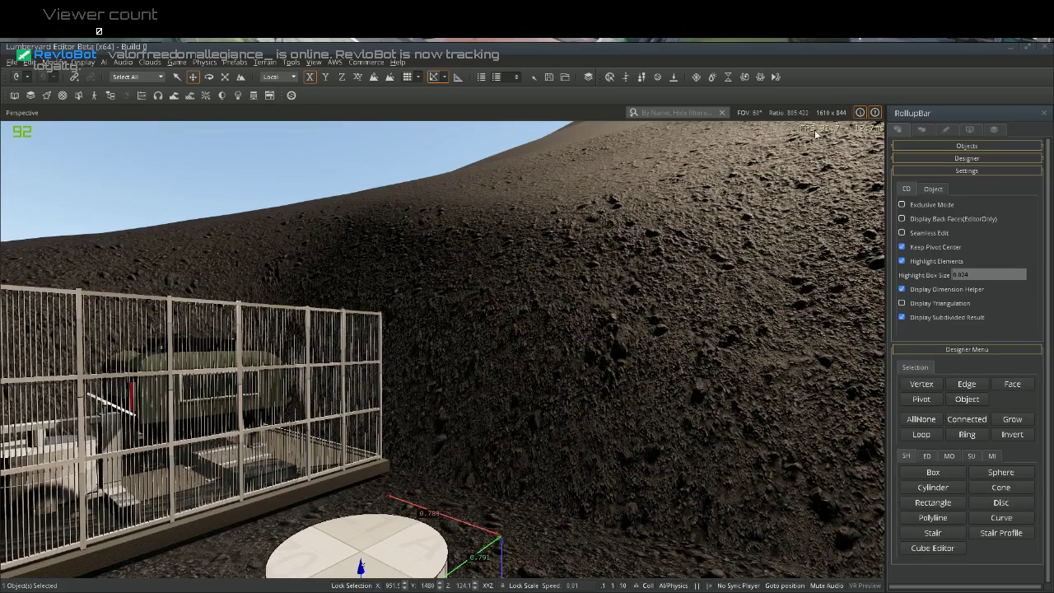
mouse_move(352, 250)
right_down()
mouse_move(365, 239)
mouse_move(357, 247)
right_up()
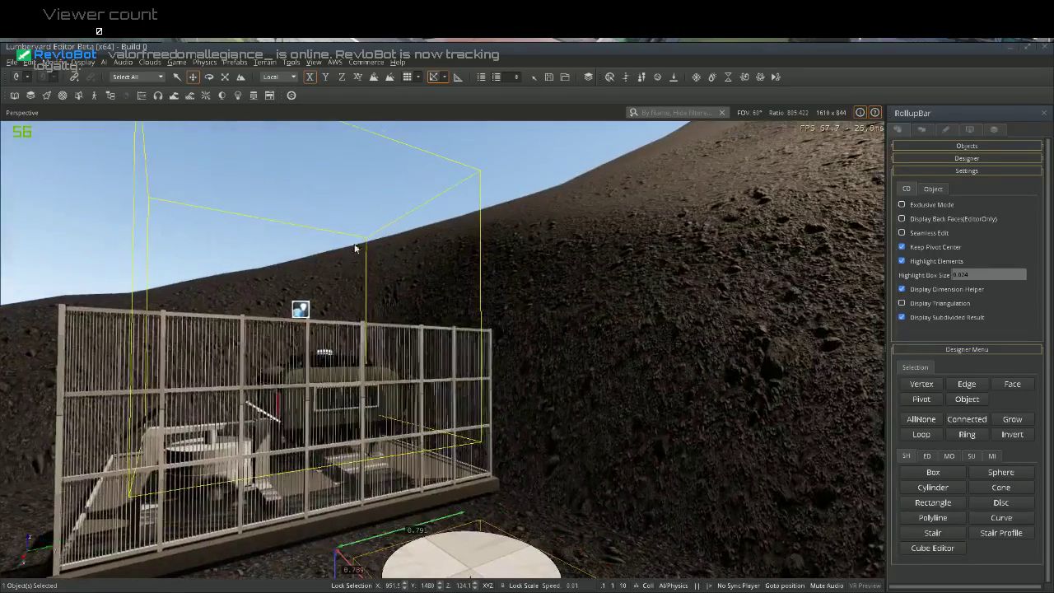
click(301, 307)
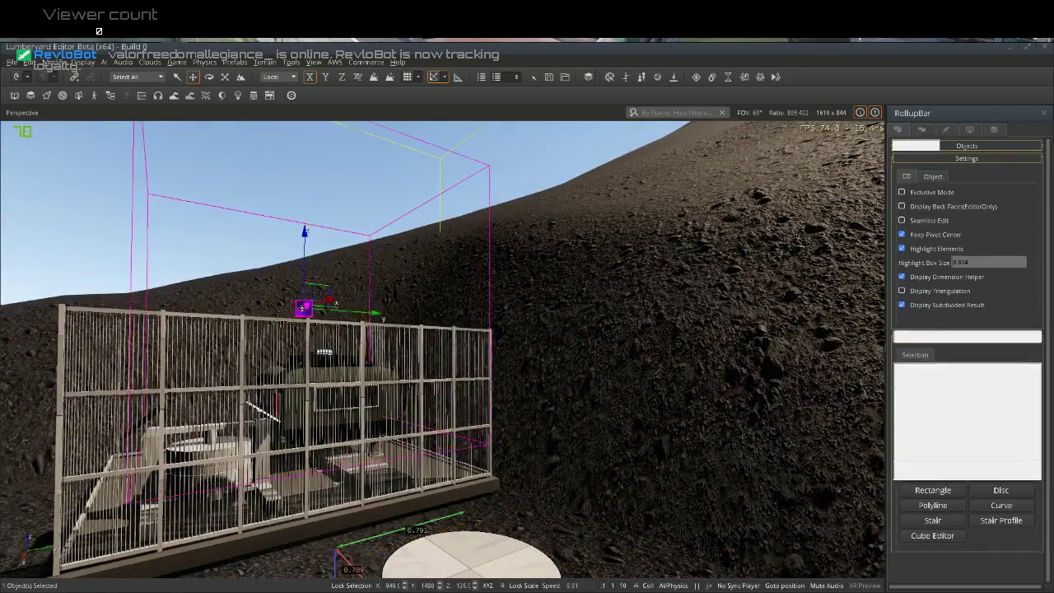
drag(326, 303, 448, 258)
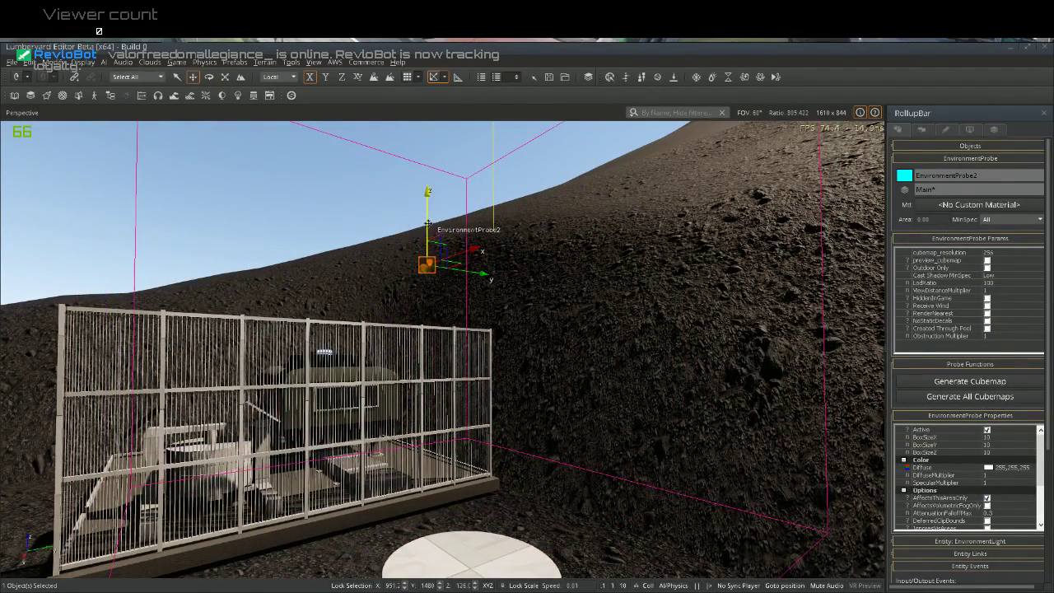
drag(424, 223, 416, 358)
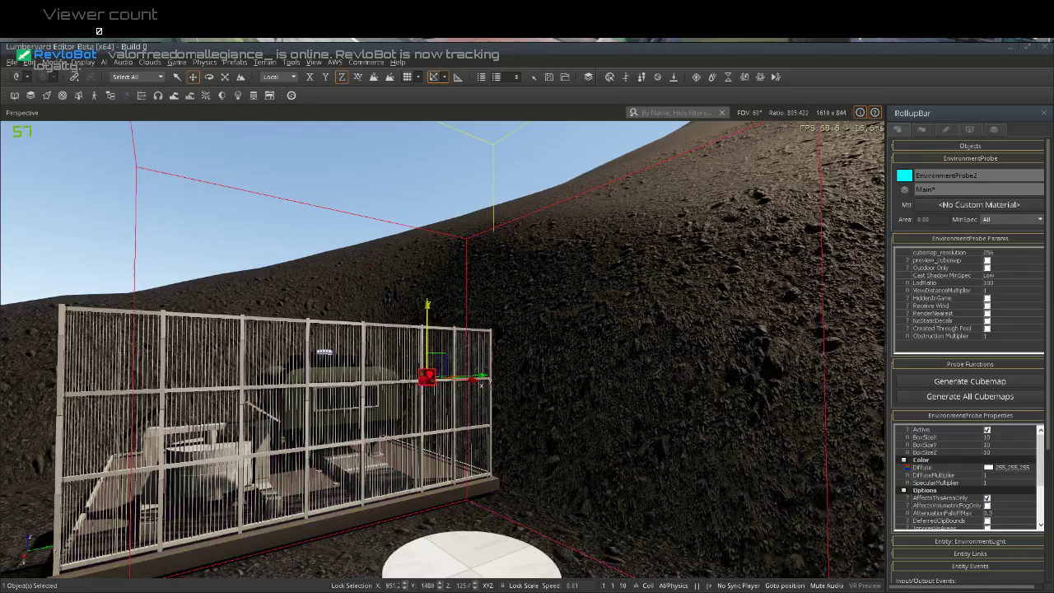
Move the environment probe along Y and X to the near corner of the fenced yard, and hide the viewport helpers
right_drag(413, 363, 419, 366)
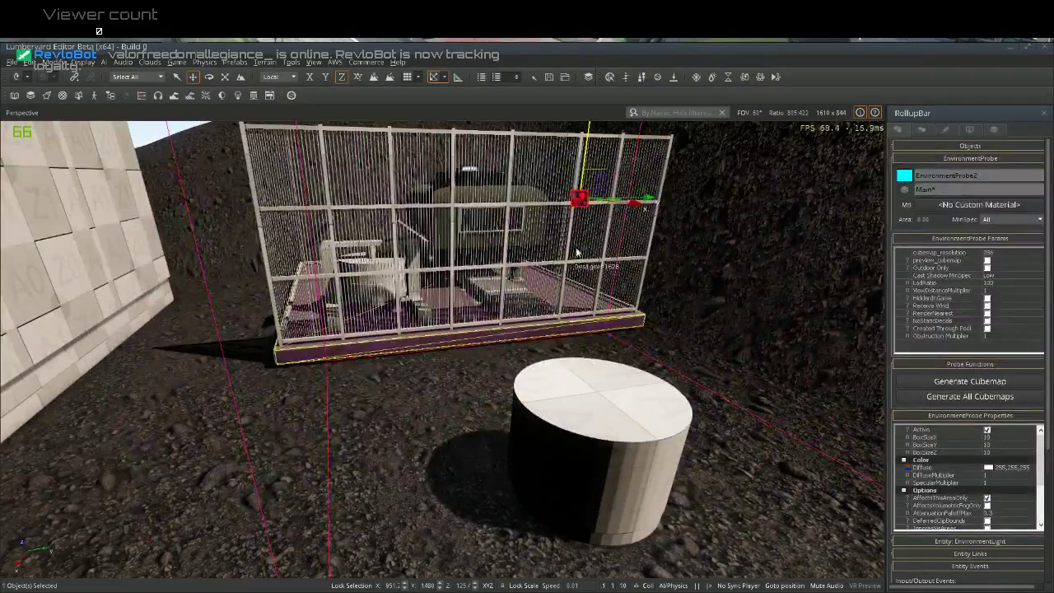
drag(606, 212, 360, 313)
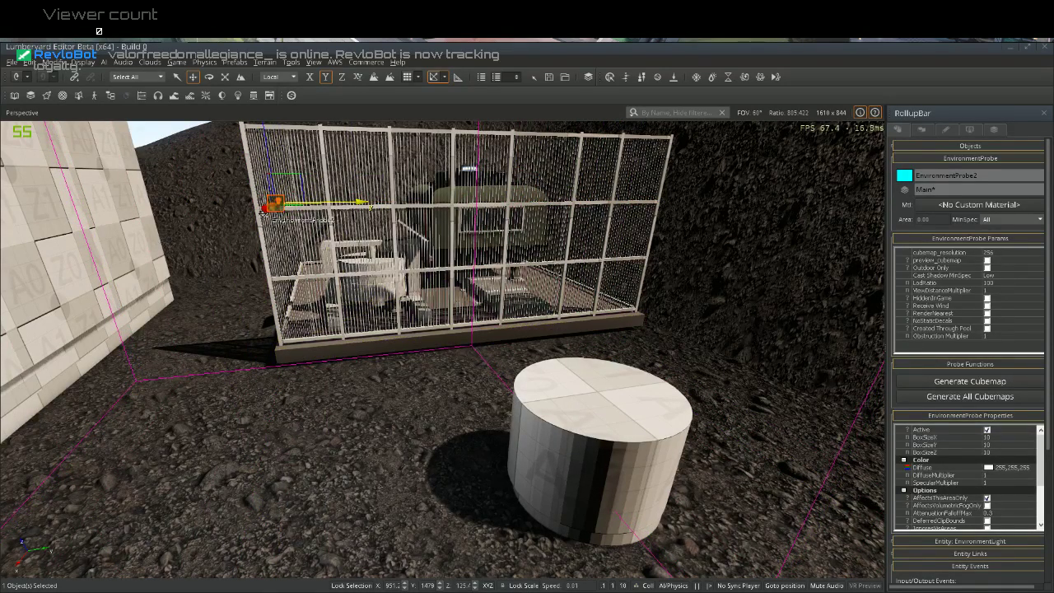
drag(270, 209, 213, 239)
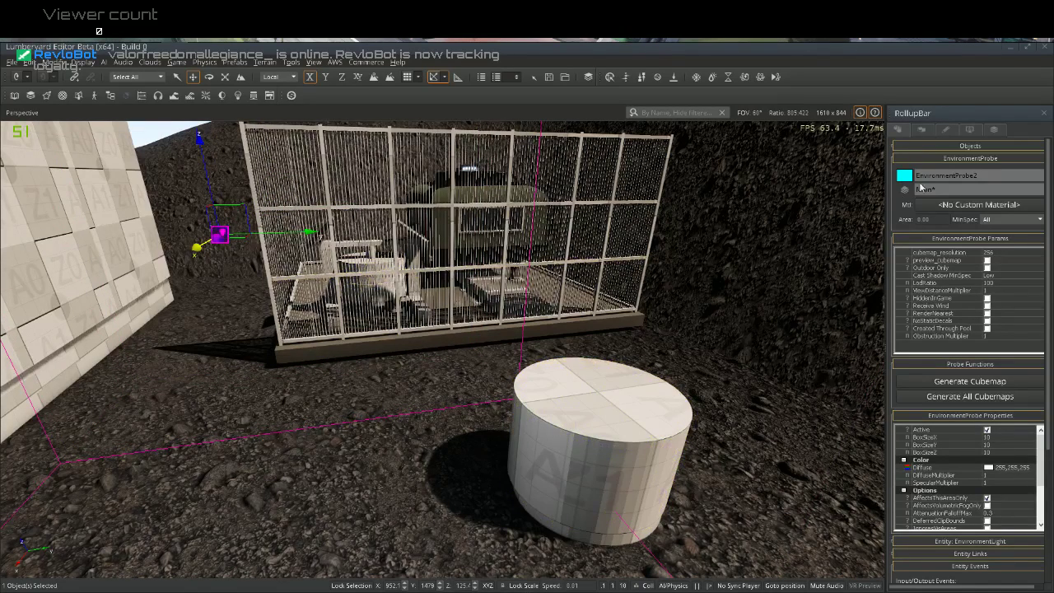
click(874, 113)
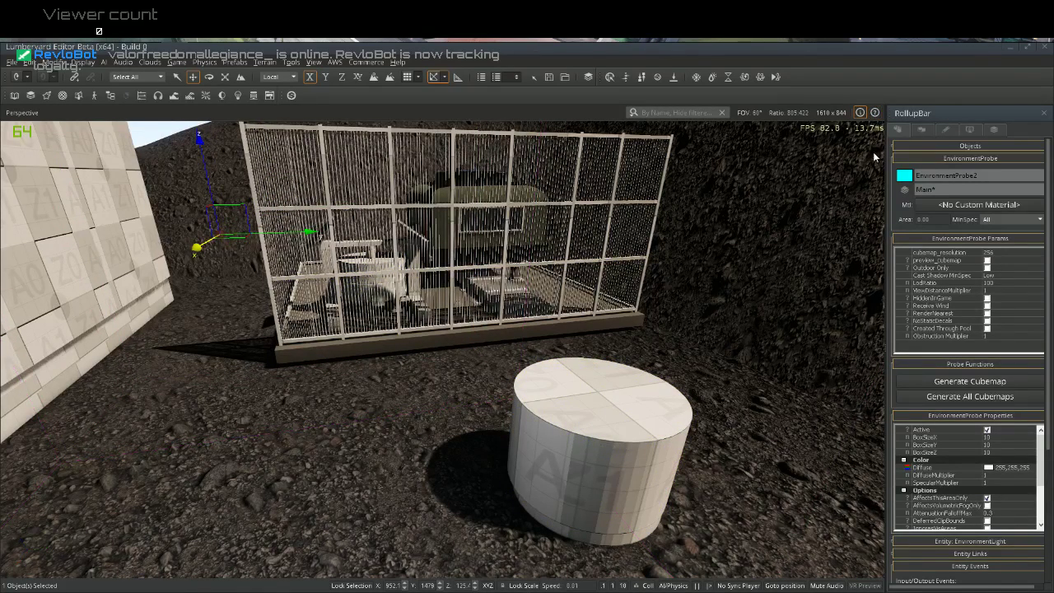
click(865, 293)
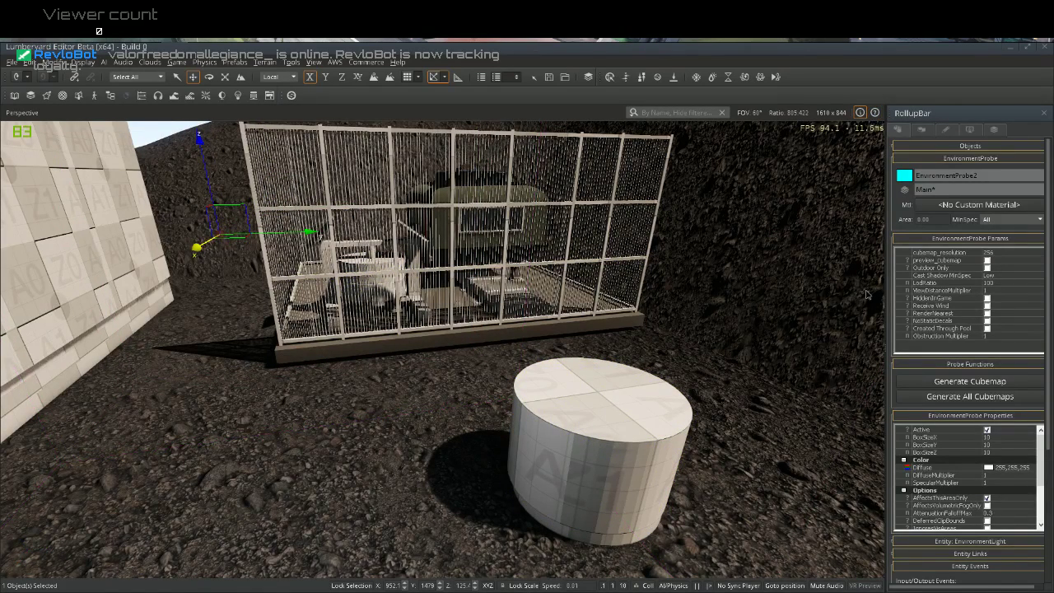
Select the wider cylinder and nudge it slightly along Y, then try a small shift along X and undo it
click(575, 424)
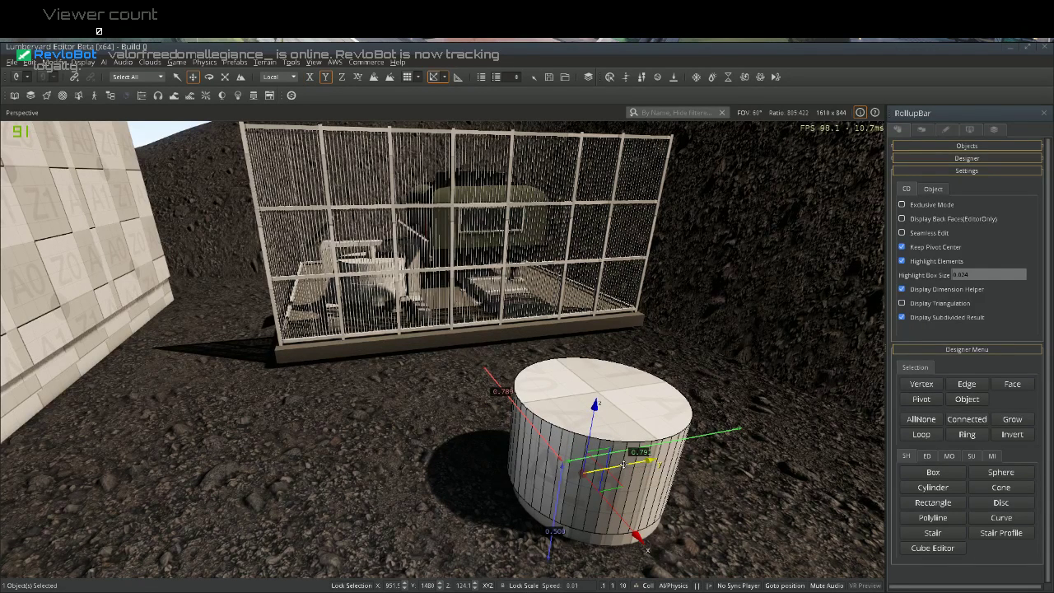
drag(625, 463, 627, 462)
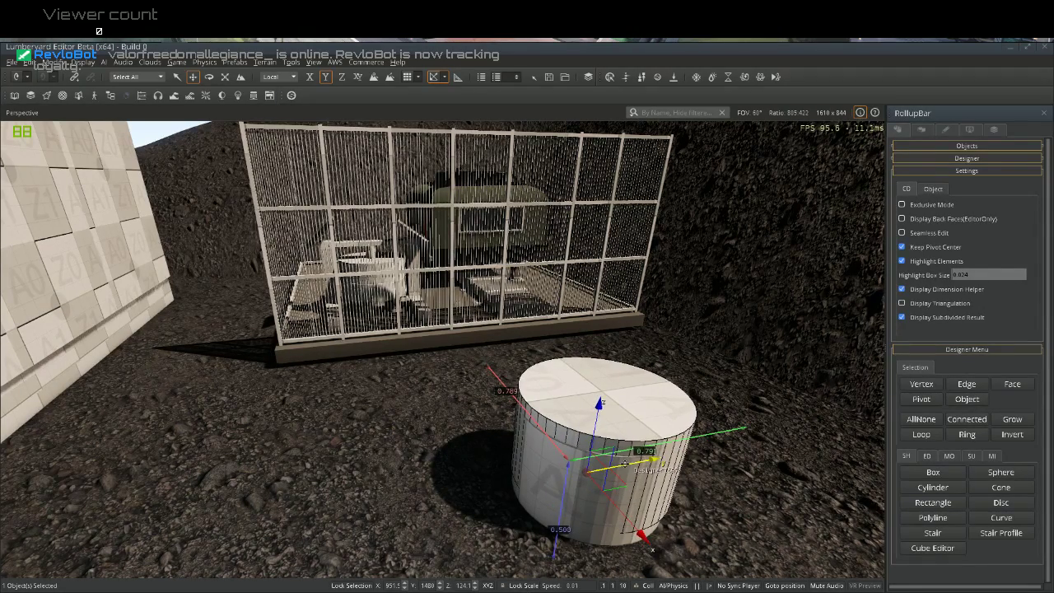
key(a)
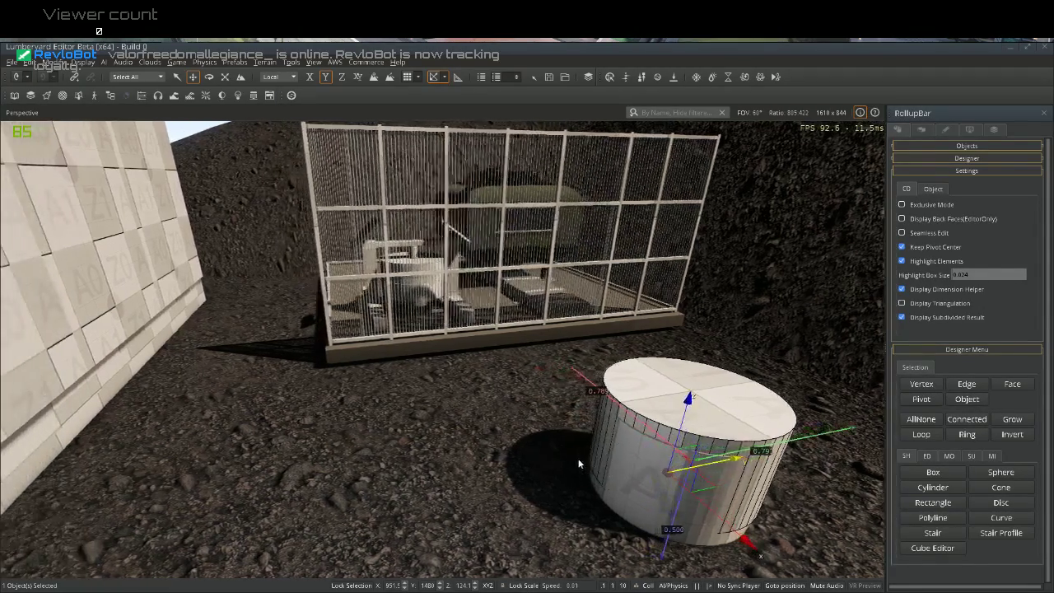
key(s)
mouse_move(581, 463)
right_down()
mouse_move(745, 520)
mouse_move(819, 492)
mouse_move(573, 461)
right_up()
key(a)
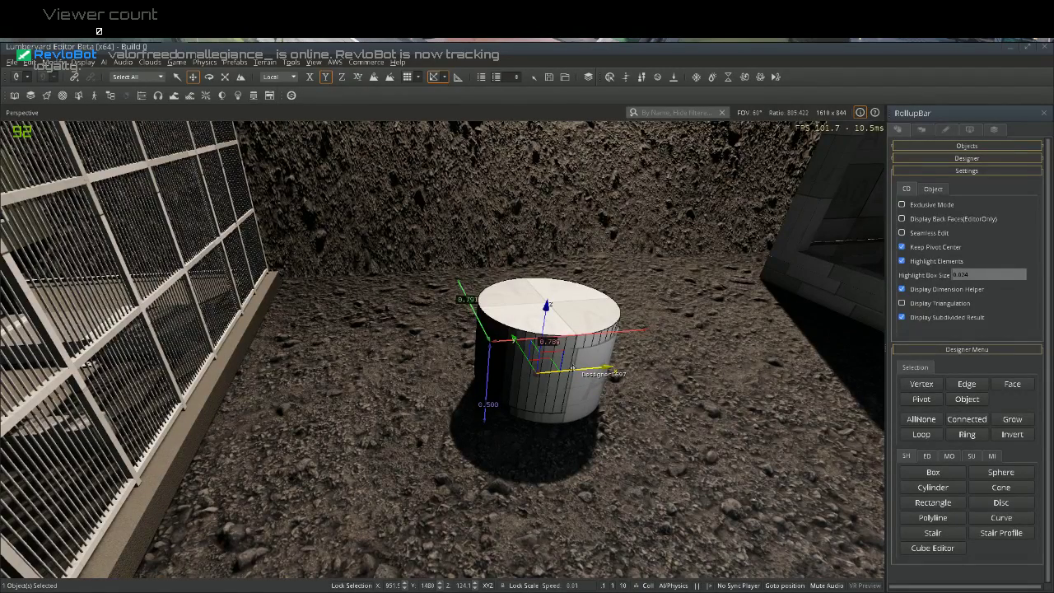
drag(572, 367, 580, 368)
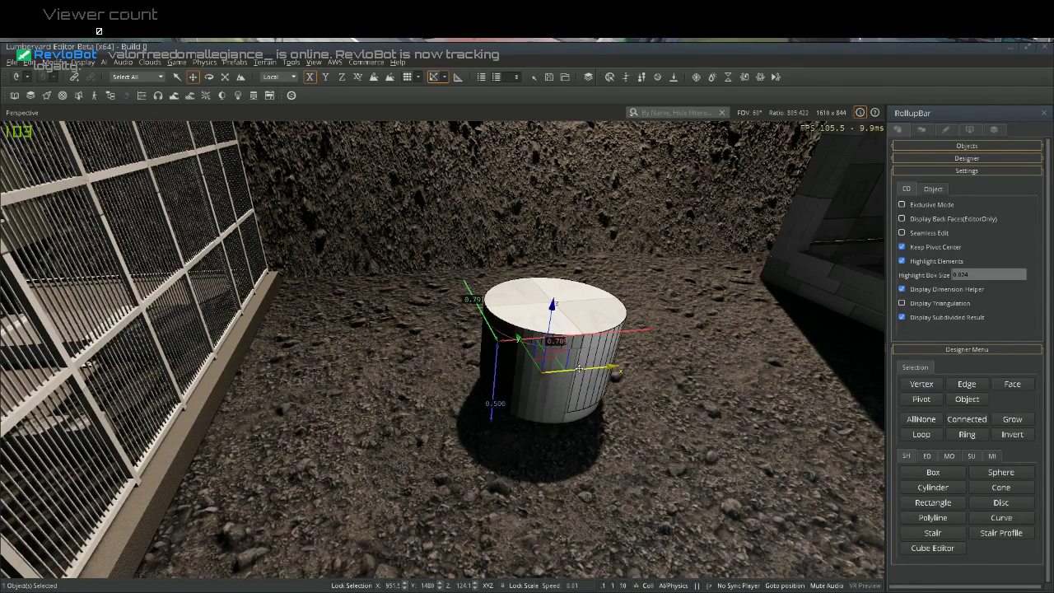
key(ctrl+z)
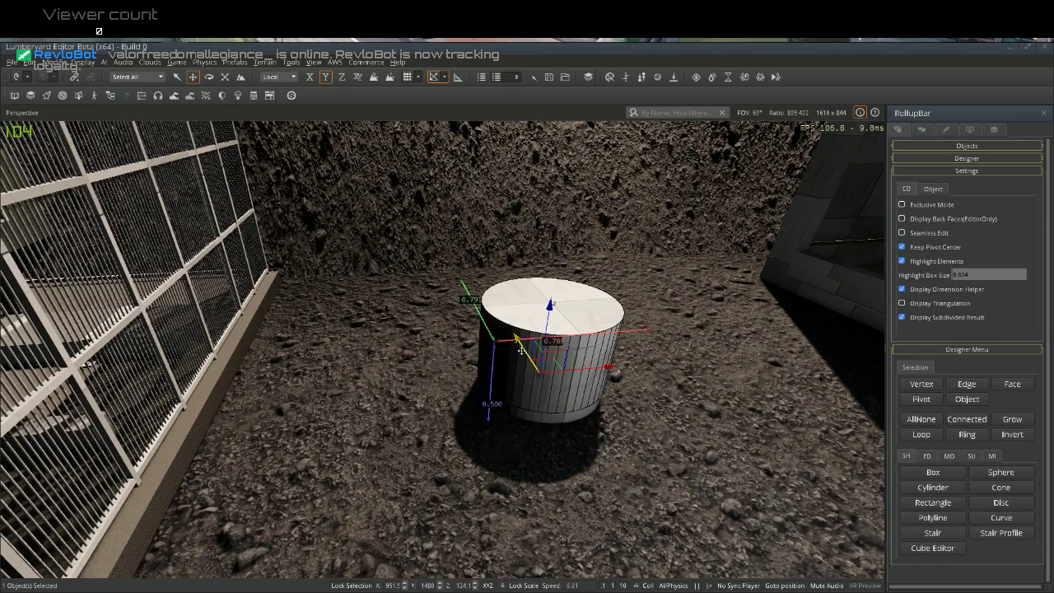
Make fine Y adjustments to the wider cylinder, then slide it along Y so it stands offset from the inner cylinder
drag(522, 351, 524, 348)
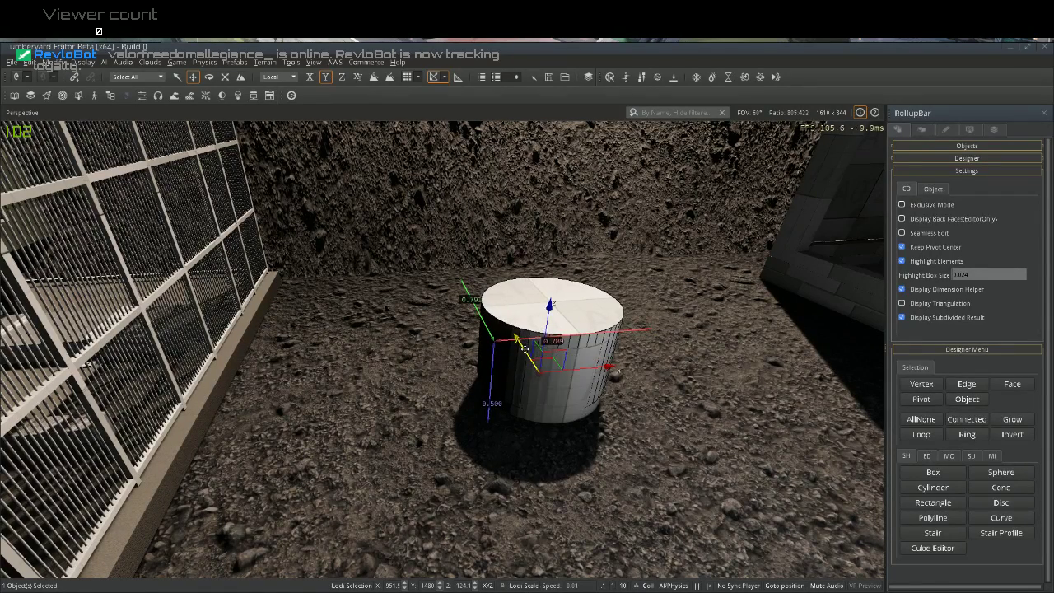
drag(525, 346, 527, 347)
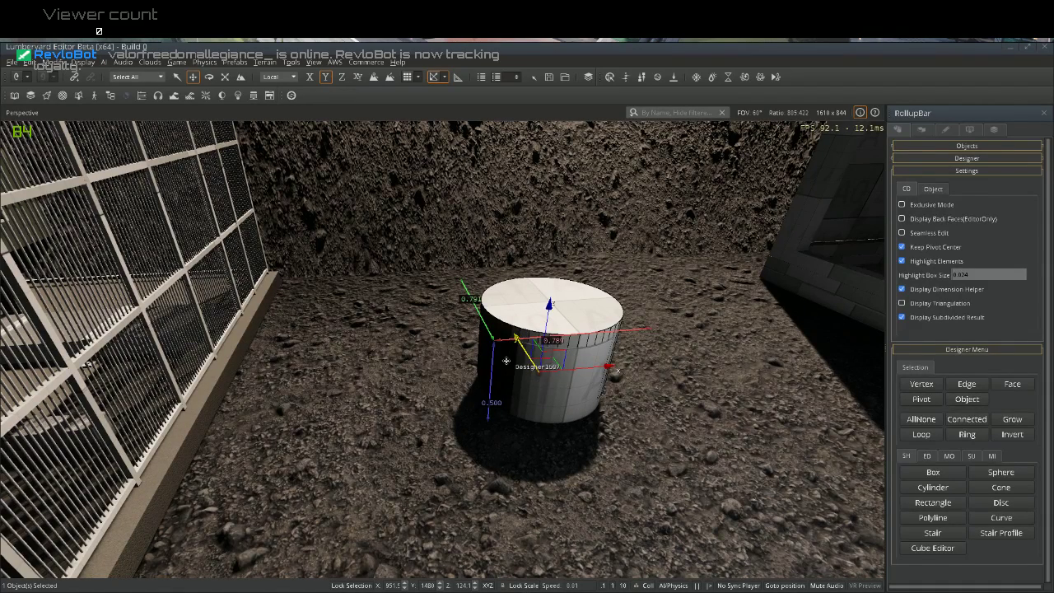
drag(518, 339, 533, 379)
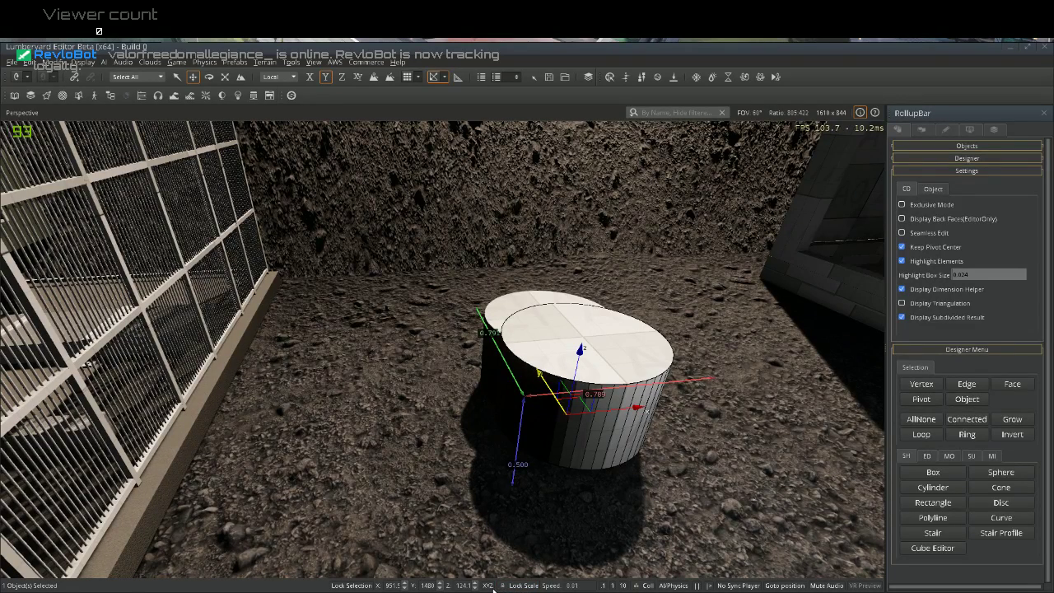
Check the wider cylinder's position vector, and copy the Z coordinate from the inner cylinder's vector without changing it
click(490, 586)
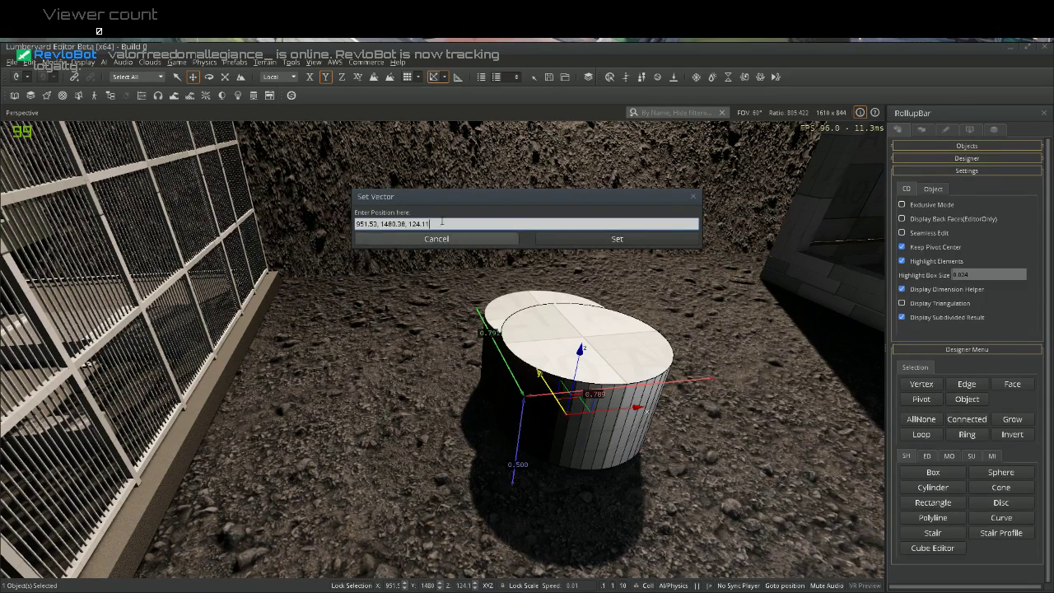
click(419, 240)
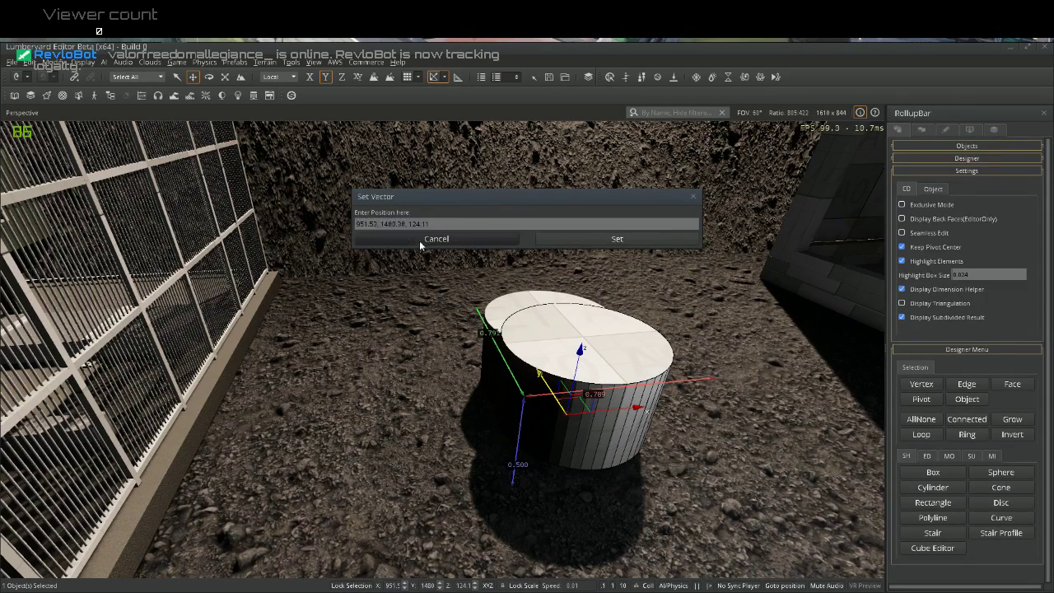
click(495, 309)
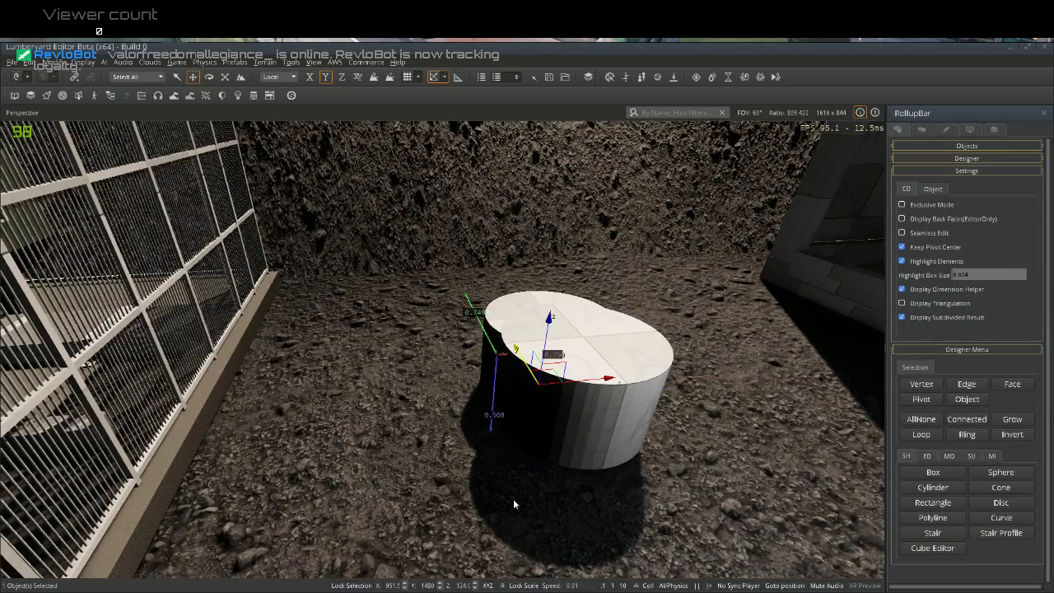
click(486, 586)
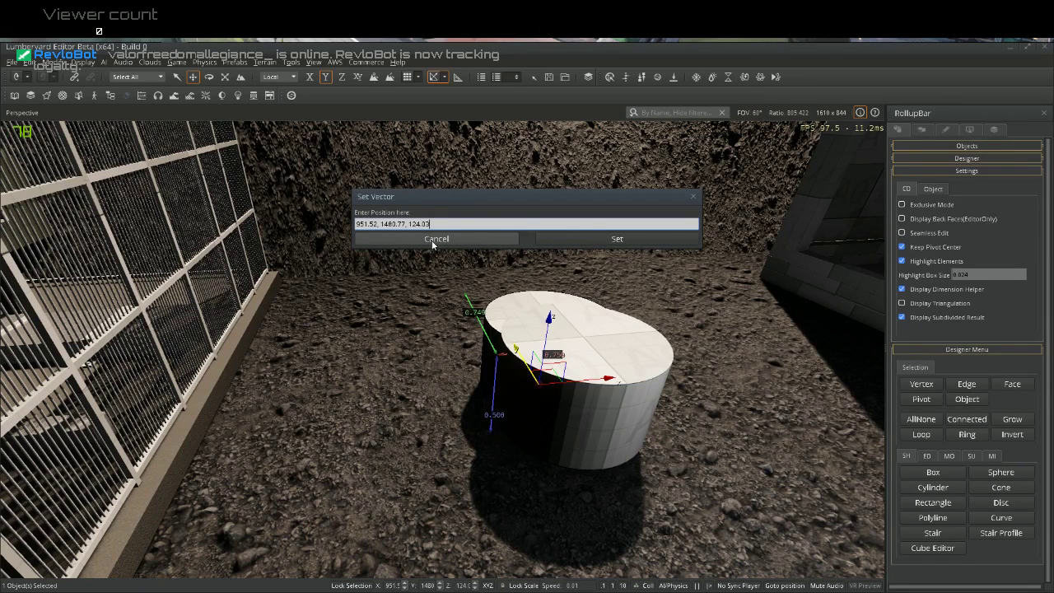
mouse_move(432, 224)
mouse_down()
mouse_move(393, 237)
mouse_move(437, 241)
mouse_up()
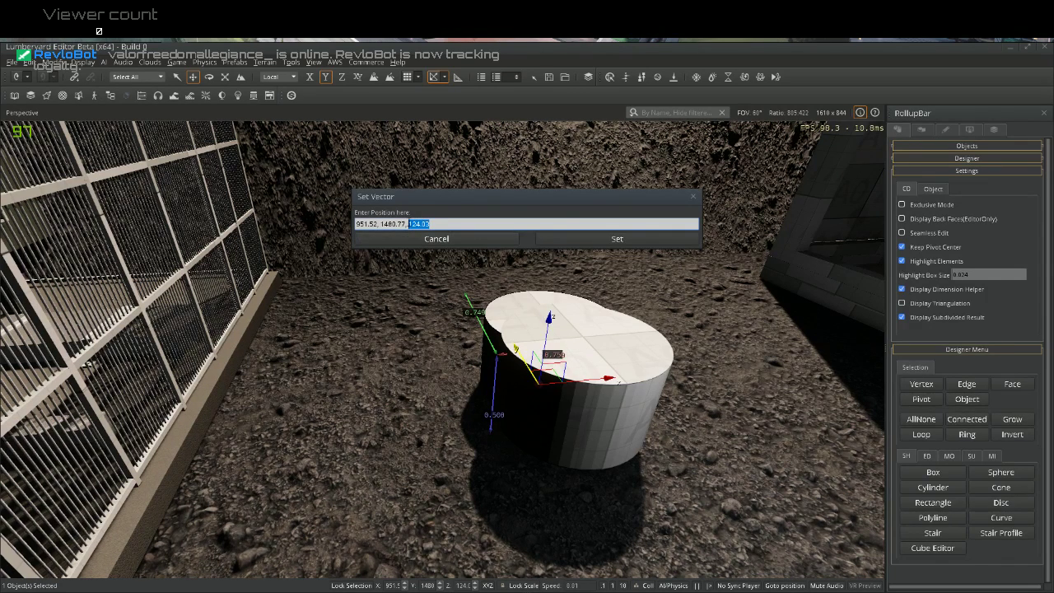
right_click(416, 224)
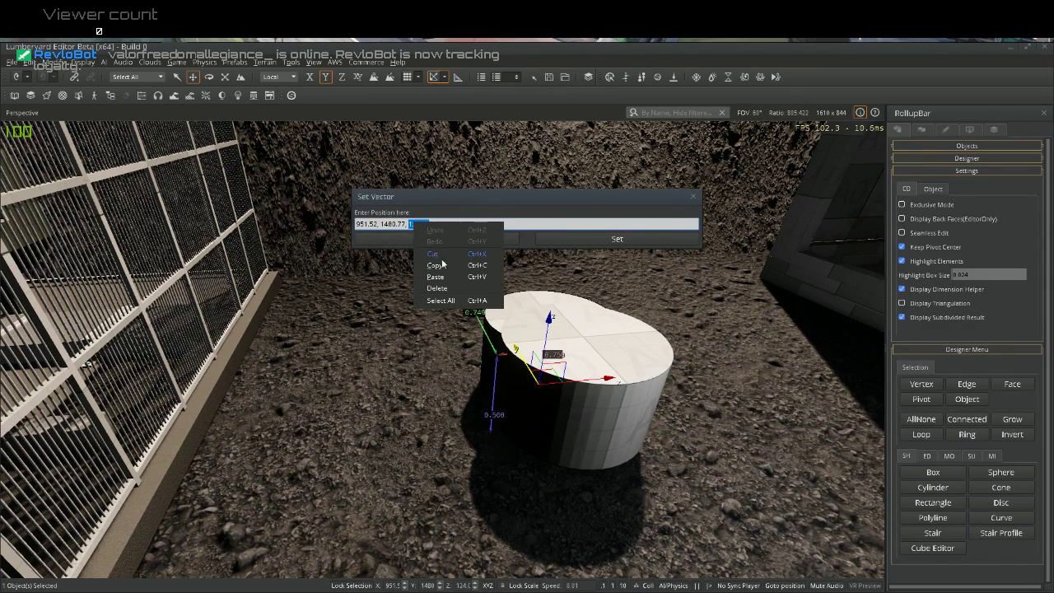
click(462, 272)
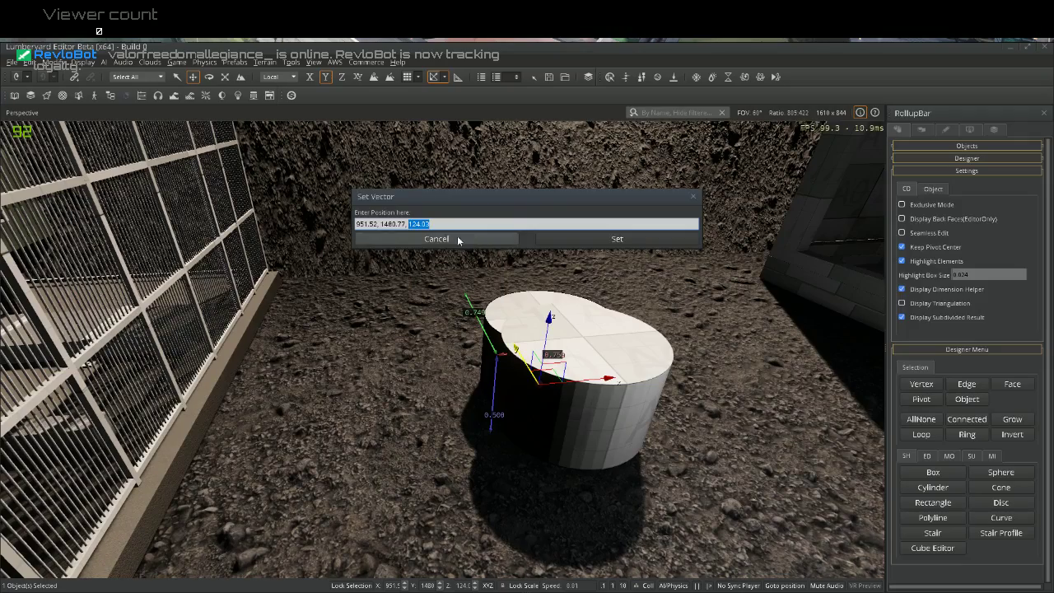
click(461, 239)
Paste the copied Z value 124.03 into the wider cylinder's position vector, apply 951.53, 1480.38, 124.03, and look around for the cylinder
drag(583, 350, 489, 499)
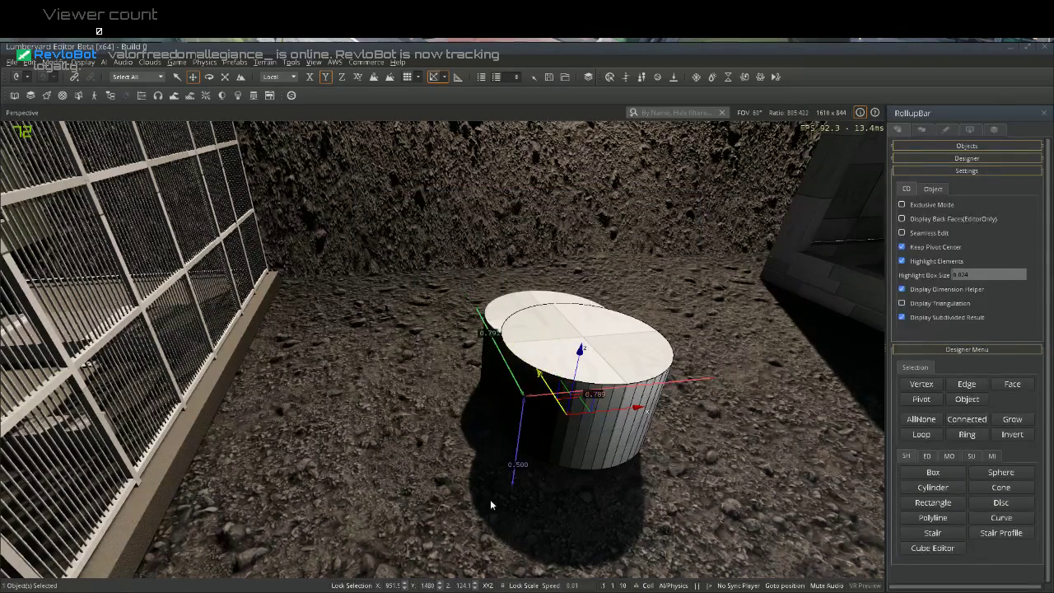
click(492, 586)
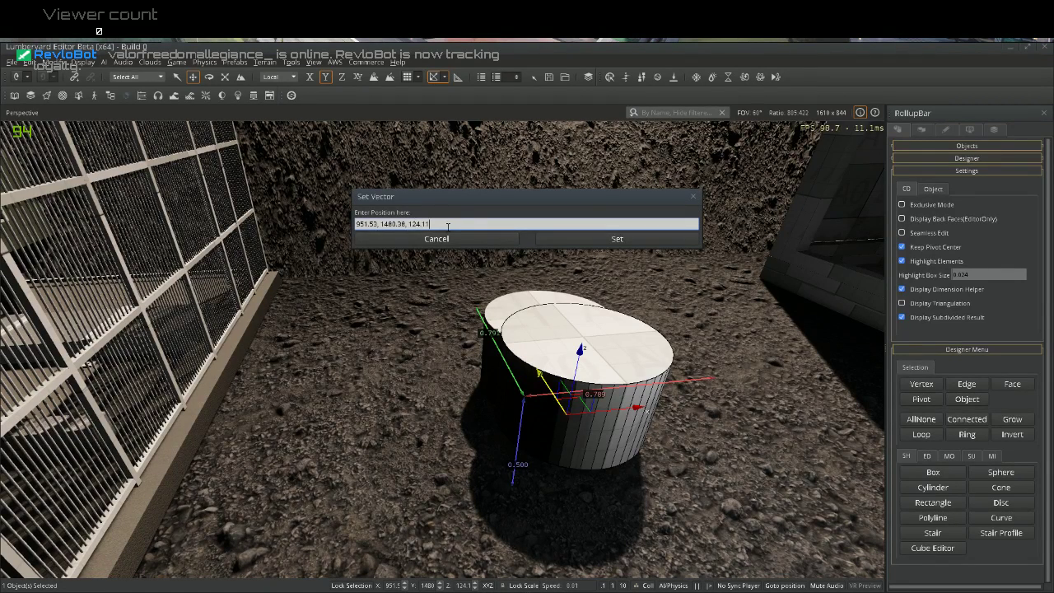
drag(447, 223, 405, 224)
right_click(411, 226)
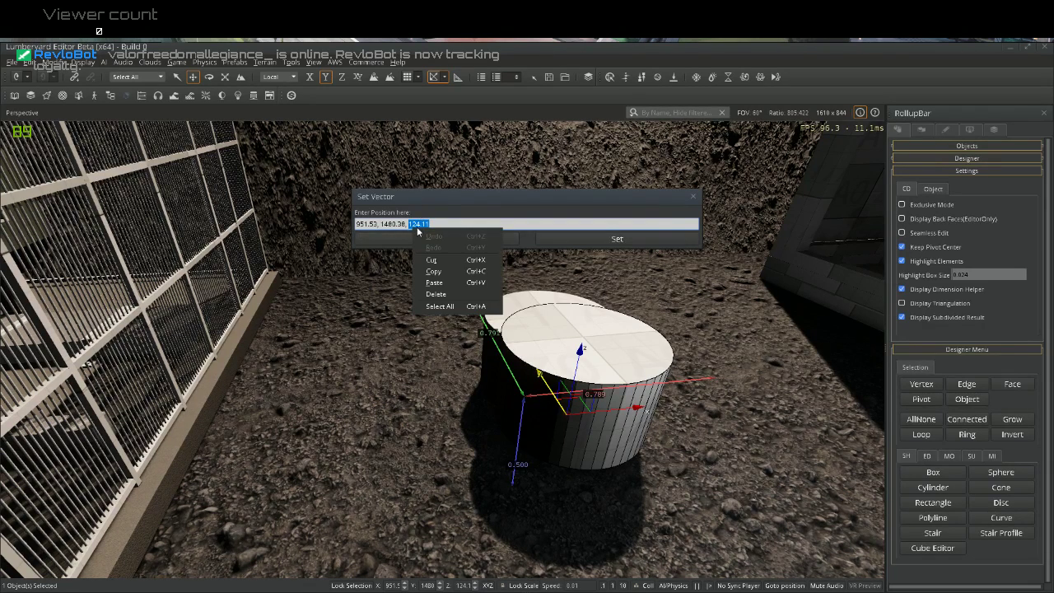
click(444, 282)
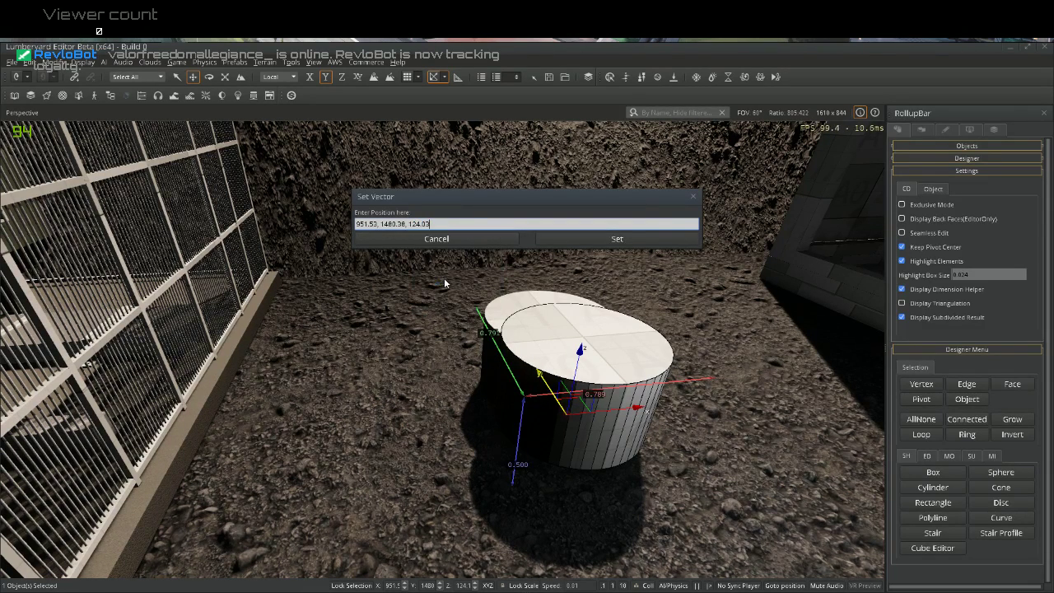
click(558, 240)
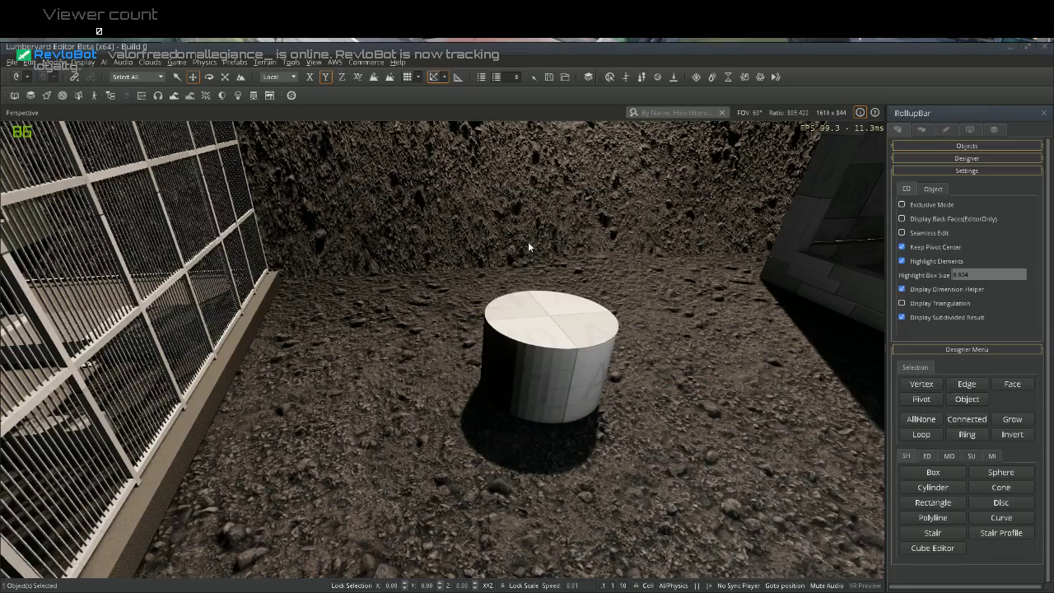
right_drag(516, 276, 369, 220)
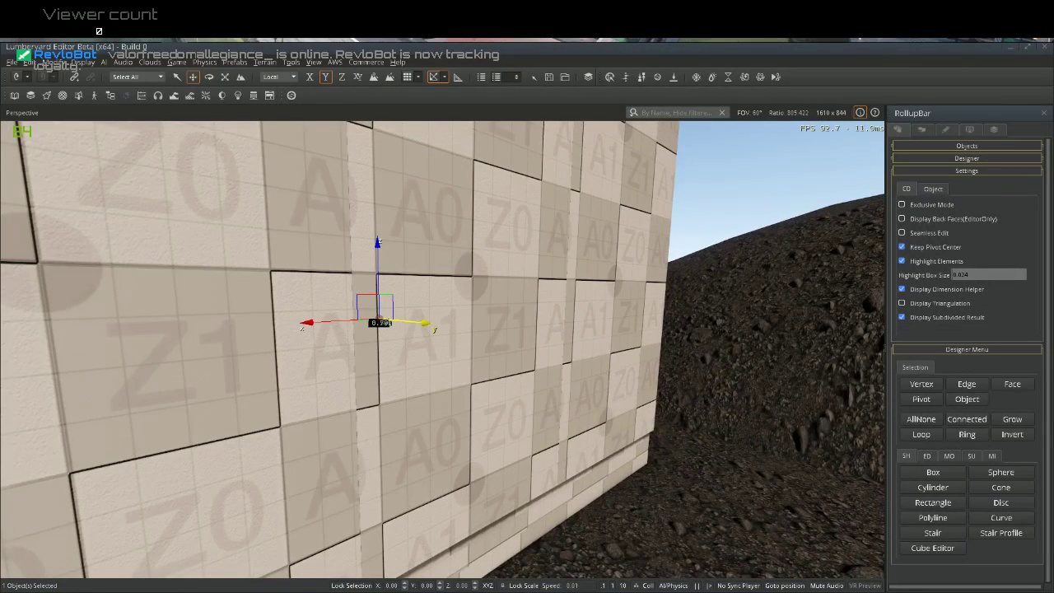
right_drag(389, 273, 516, 276)
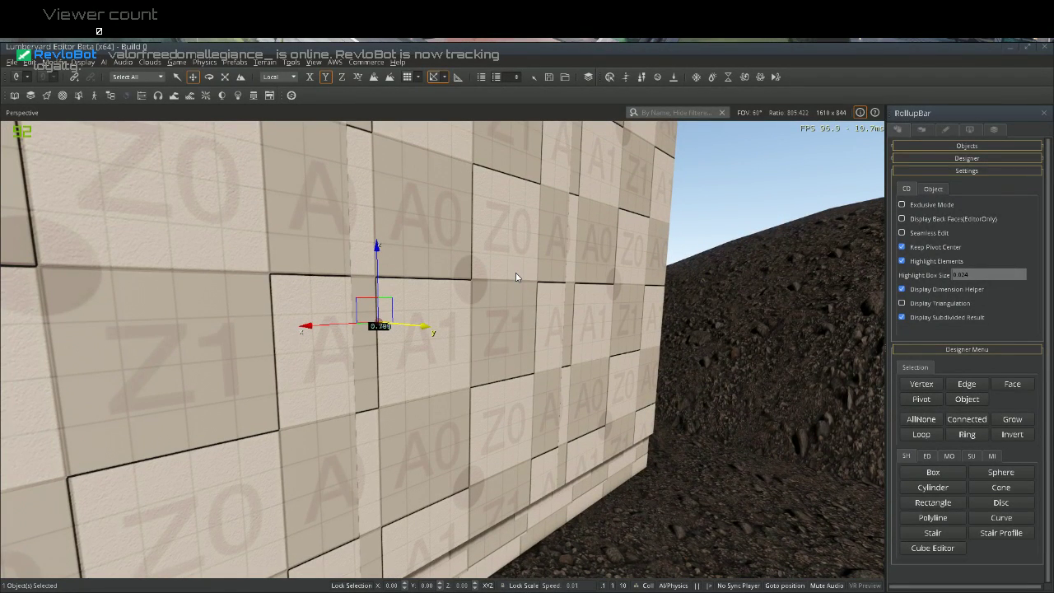
Find the overlapping cylinders beside the fence and raise the wider cylinder slightly along Z above the inner one
key(Escape)
right_drag(516, 275, 862, 343)
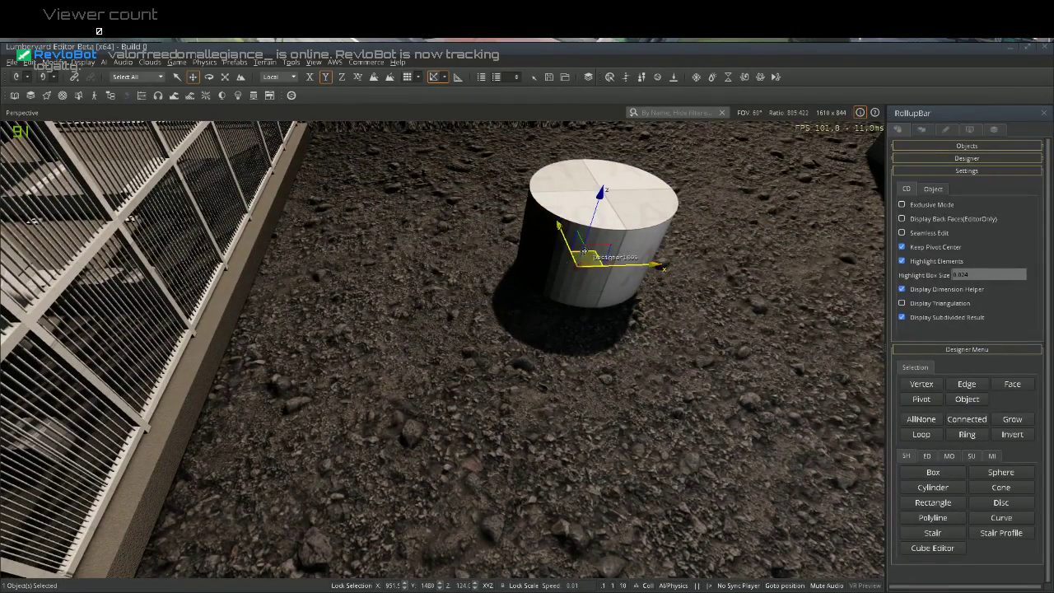
drag(588, 235, 571, 249)
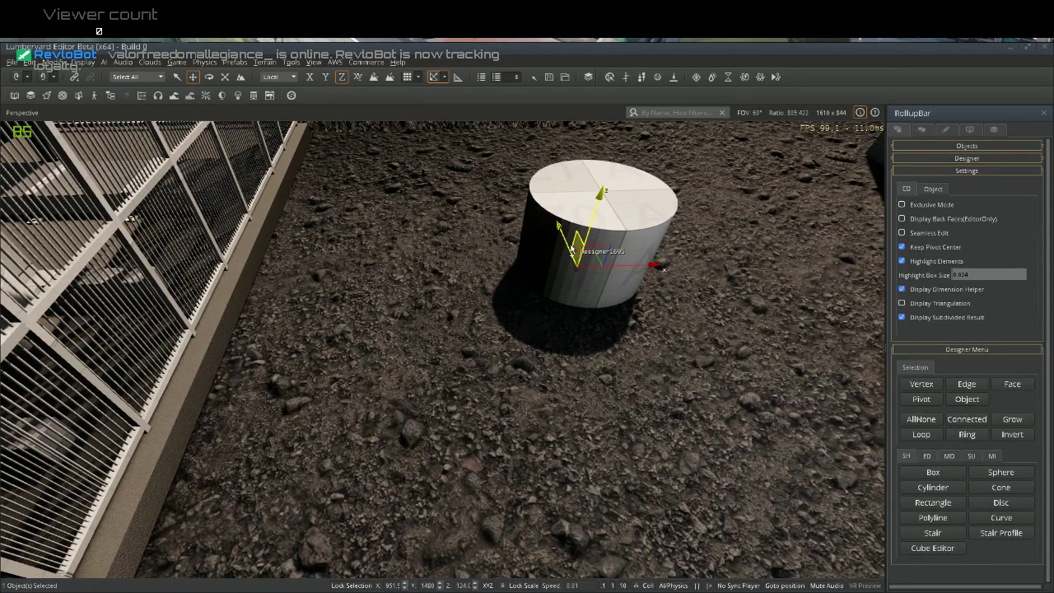
click(571, 250)
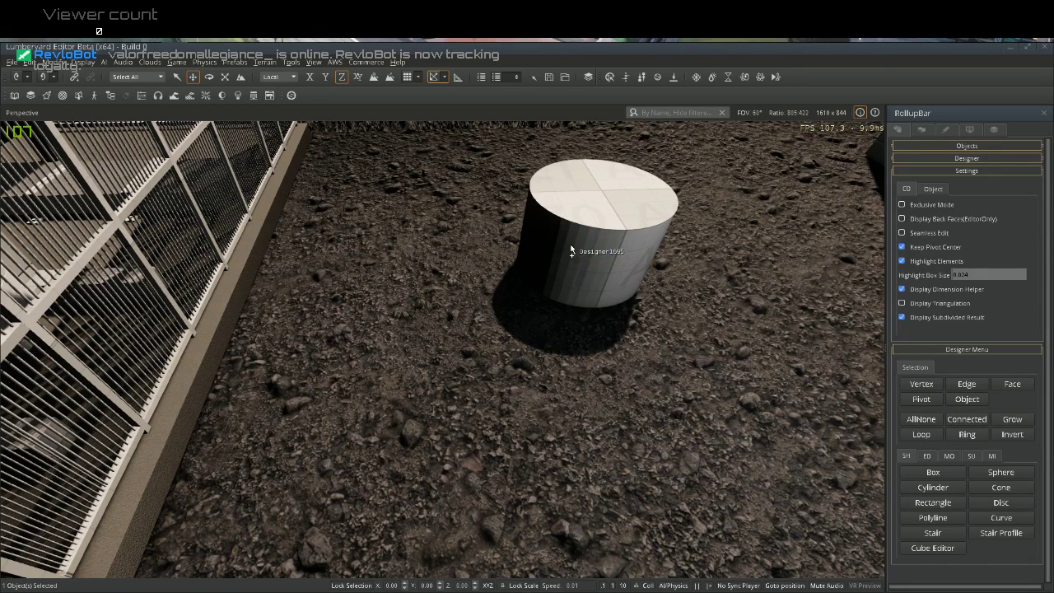
click(571, 249)
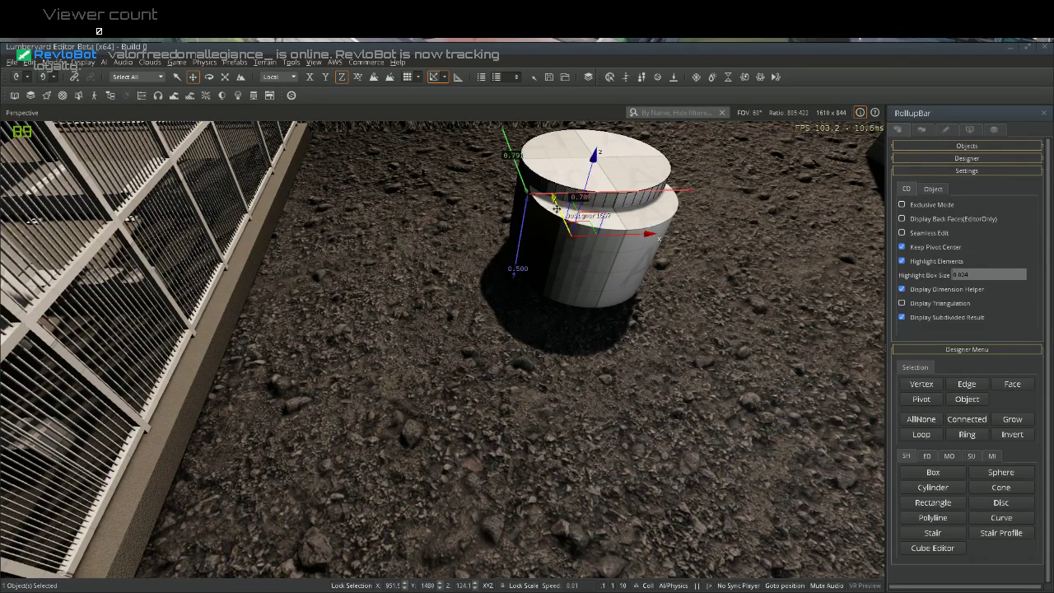
Slide the wider cylinder along Y over the inner cylinder, refining its position with very small Y shifts
shift+drag(556, 208, 551, 224)
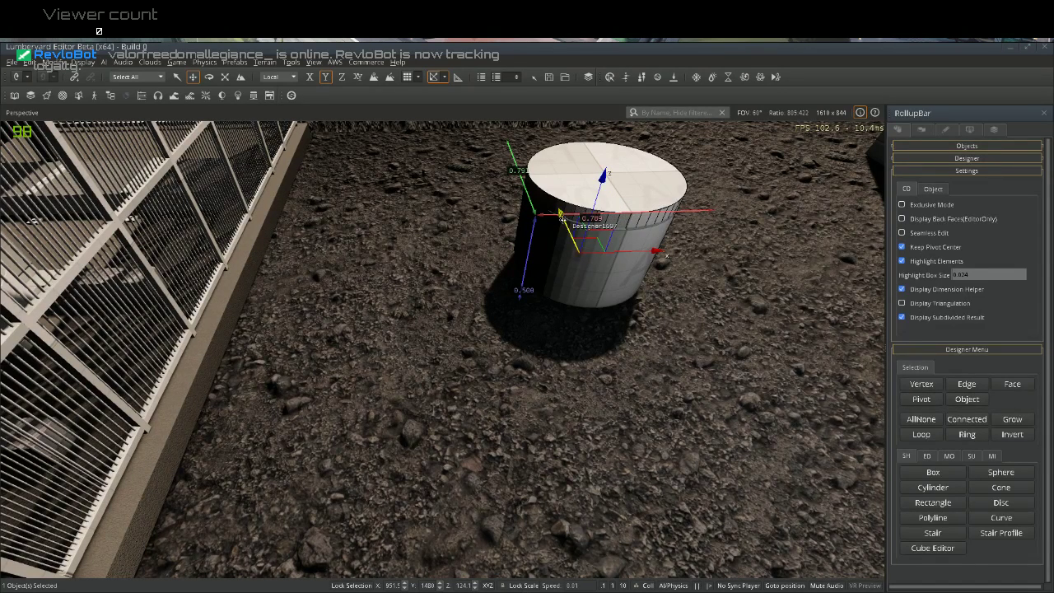
drag(562, 219, 563, 218)
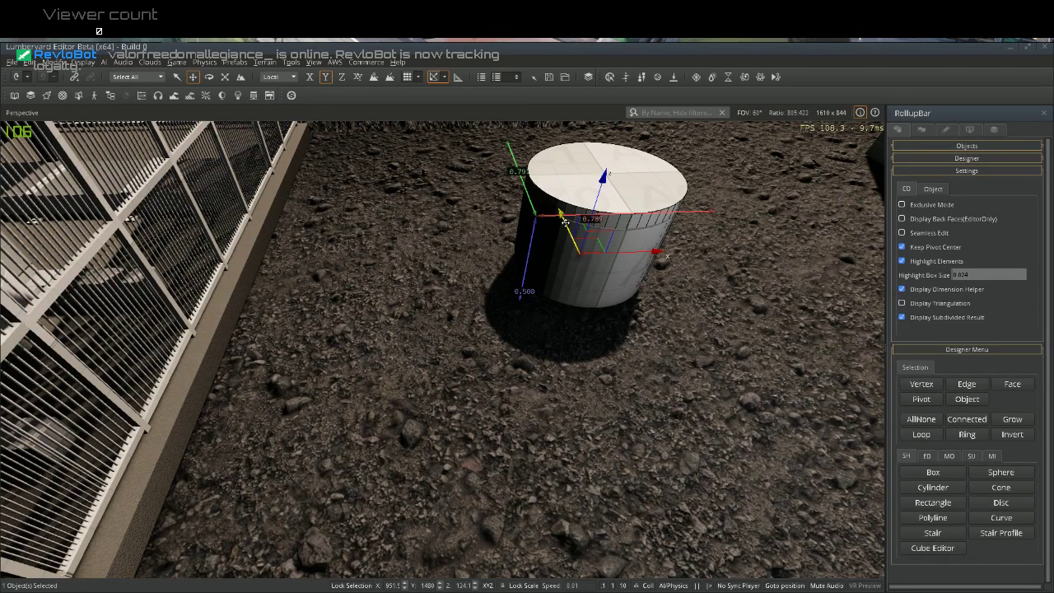
drag(565, 222, 566, 221)
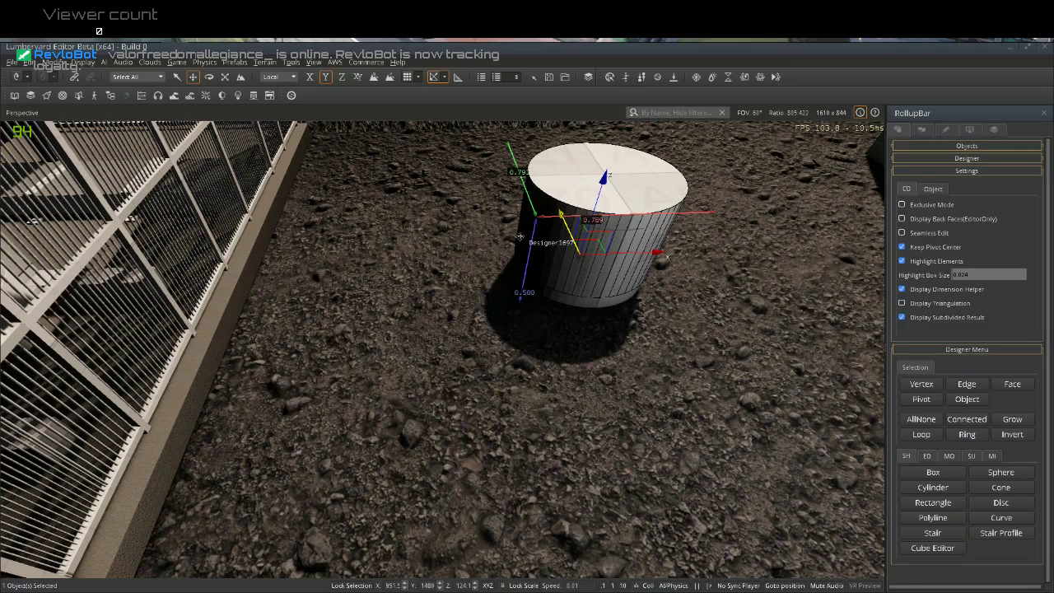
Raise the wider cylinder along Z to expose the inner cylinder's lower part, and nudge it slightly along Y to even out the overhang
key(a)
right_drag(568, 280, 598, 297)
right_drag(460, 304, 423, 296)
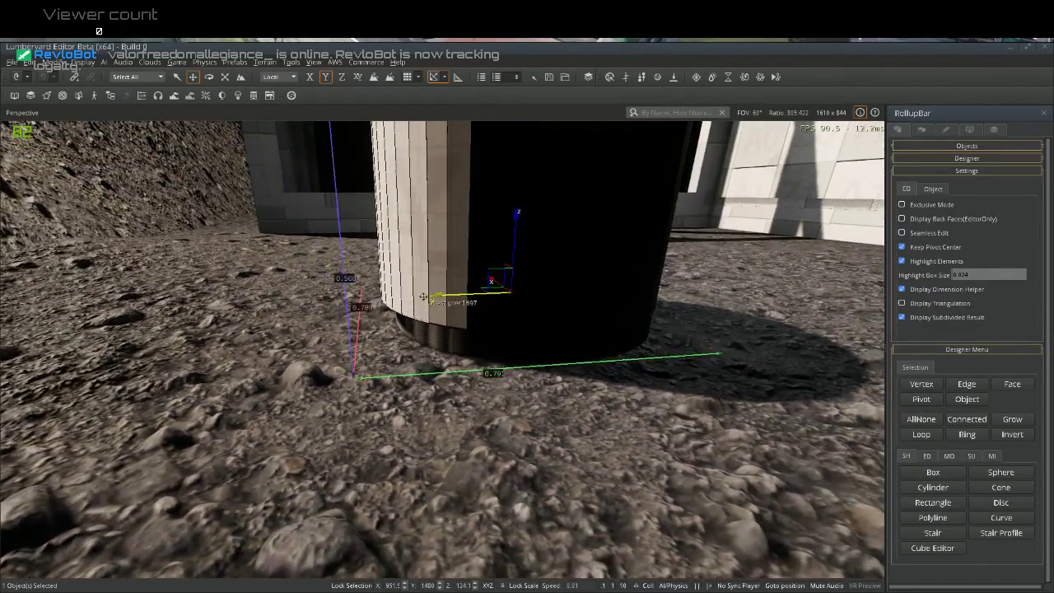
key(s)
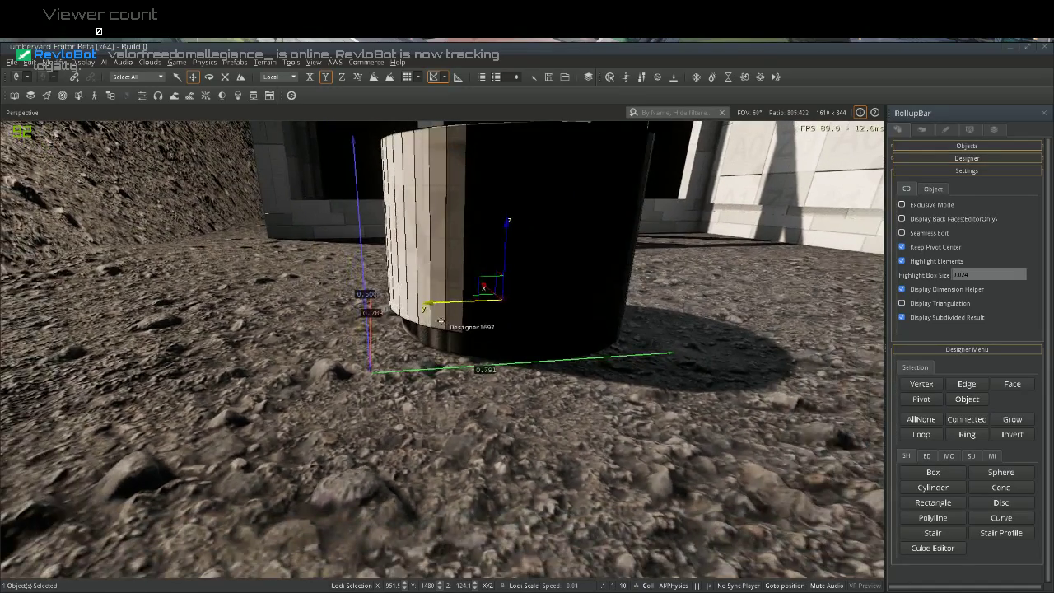
key(a)
mouse_move(439, 323)
right_down()
mouse_move(504, 327)
mouse_move(453, 315)
mouse_move(451, 288)
mouse_move(422, 265)
mouse_move(407, 269)
mouse_move(429, 260)
mouse_move(417, 262)
mouse_move(418, 222)
mouse_move(454, 317)
right_up()
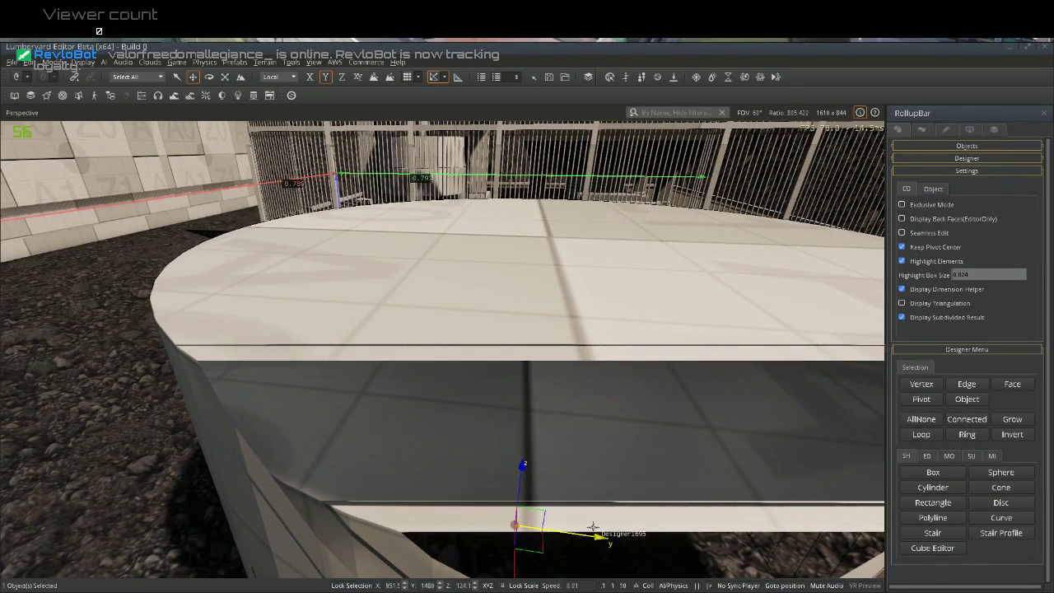
scroll(593, 527, down, 2)
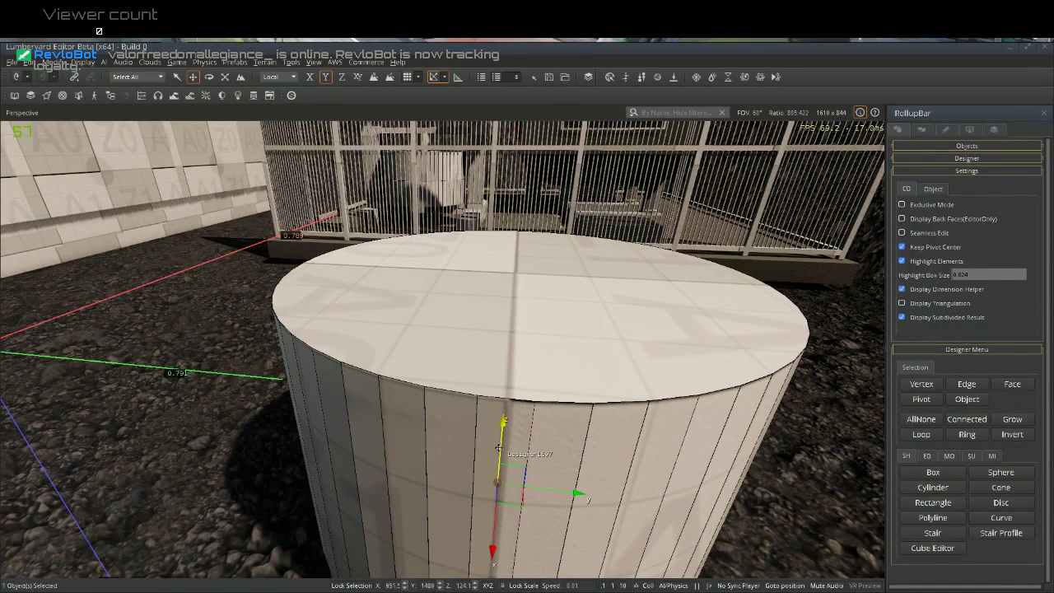
scroll(535, 238, up, 5)
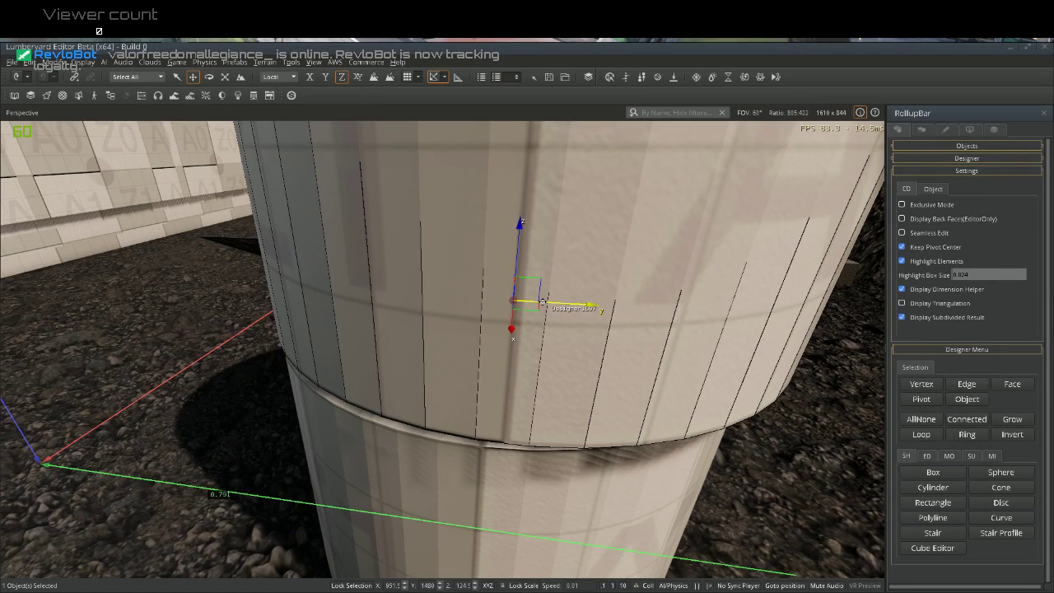
drag(535, 301, 521, 307)
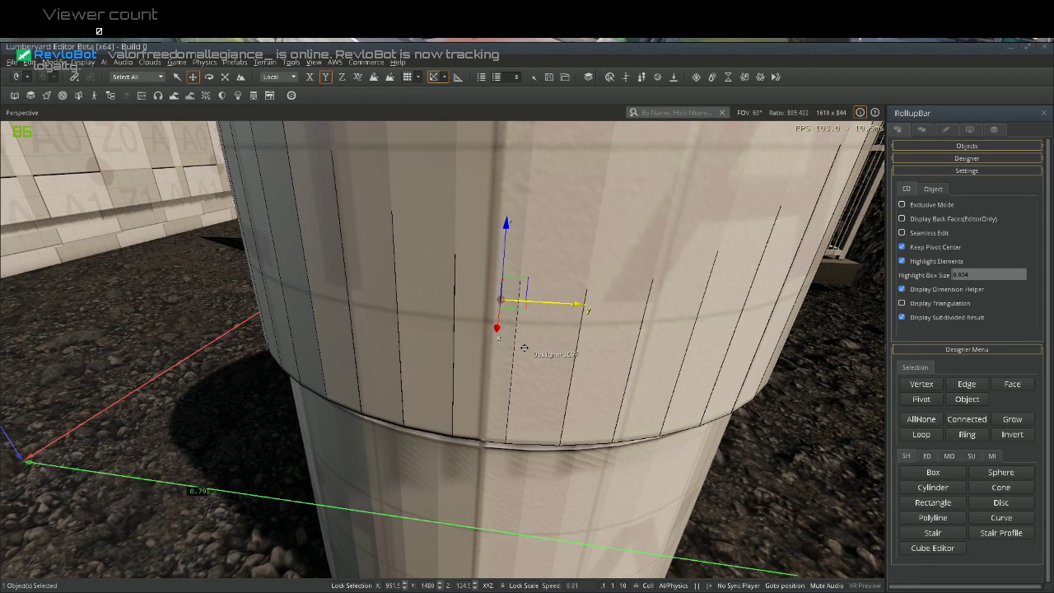
Nudge the wider cylinder slightly along X, and lower it a little along Z over the inner cylinder
key(d)
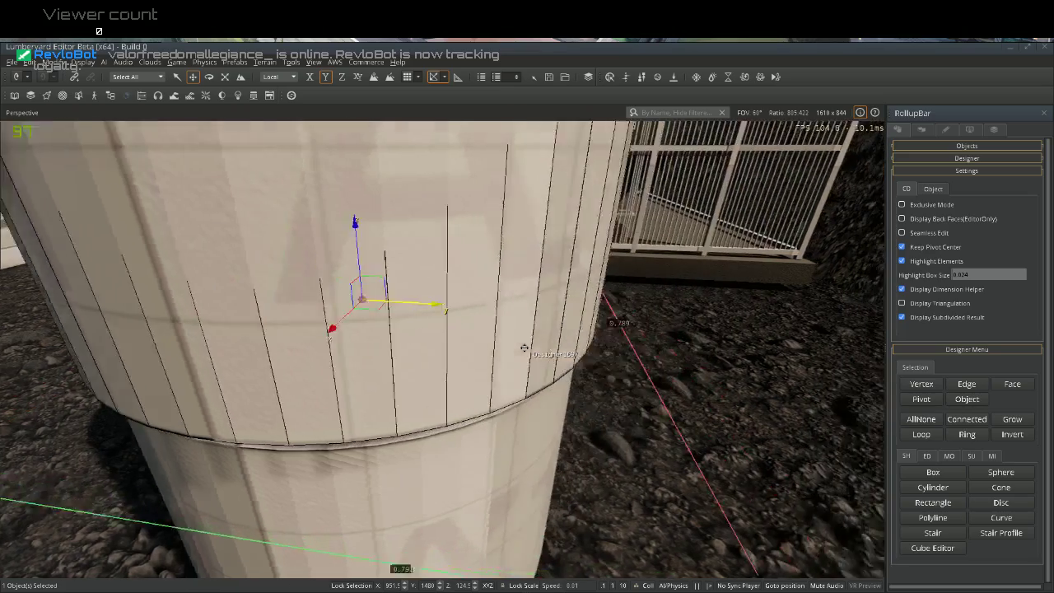
right_drag(268, 355, 132, 352)
key(d)
key(s)
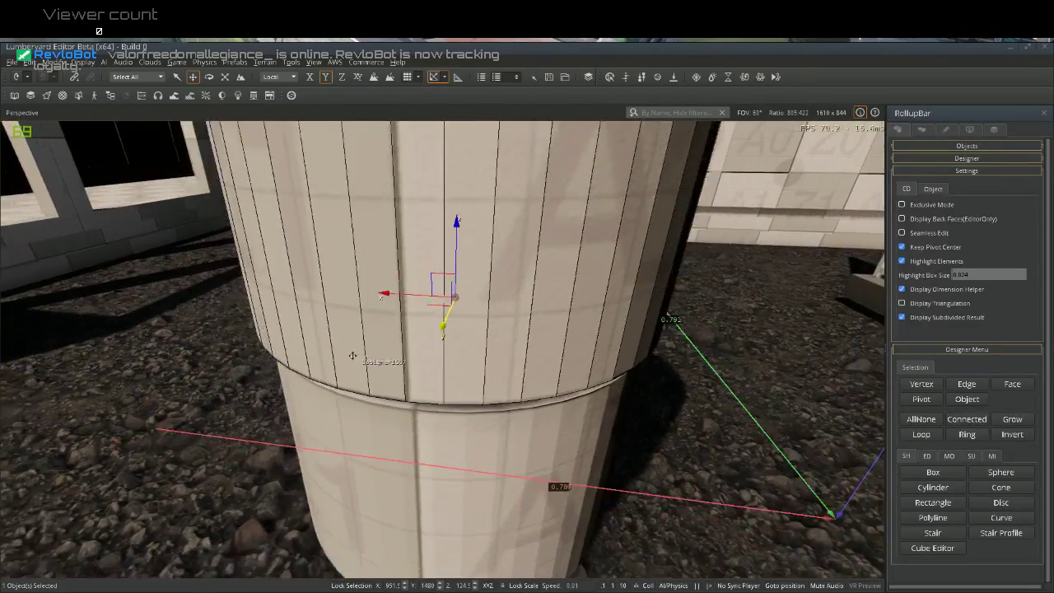
key(a)
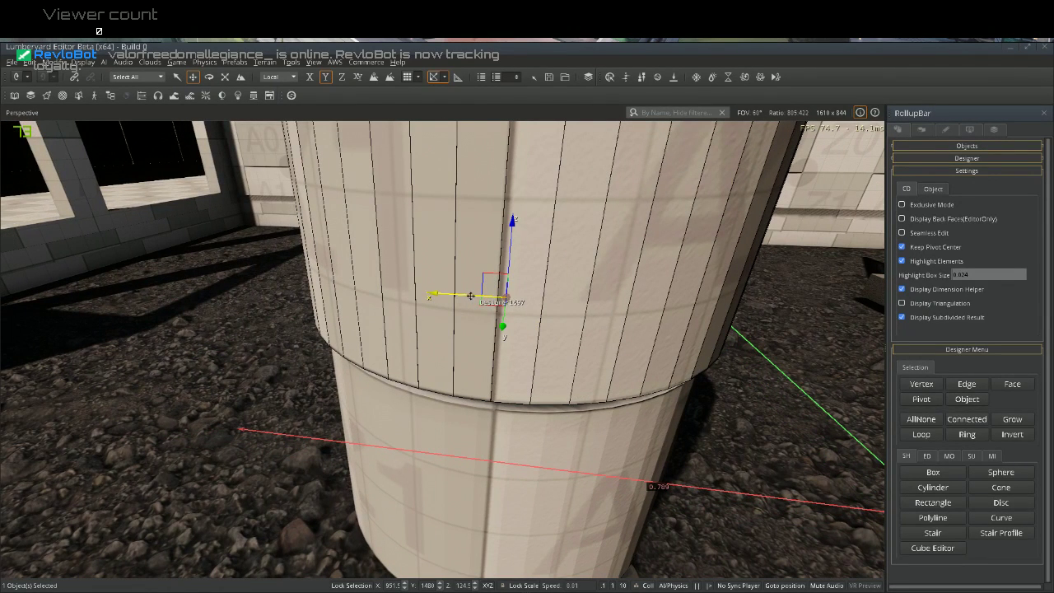
drag(471, 297, 473, 297)
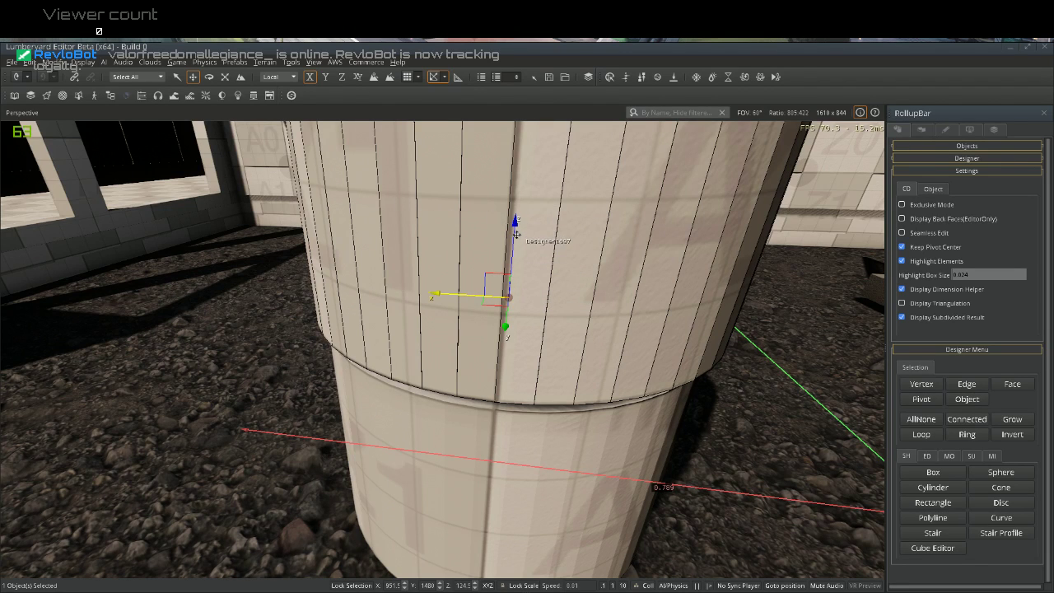
drag(513, 236, 509, 247)
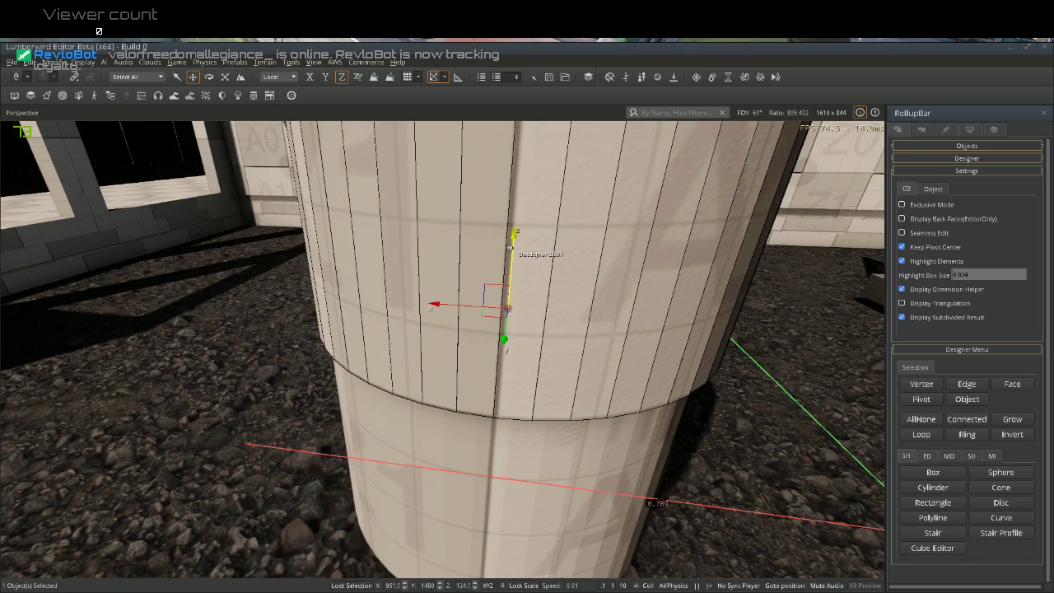
Fine-tune the wider cylinder's X position so its texture seam lines up with the inner cylinder's seam
key(s)
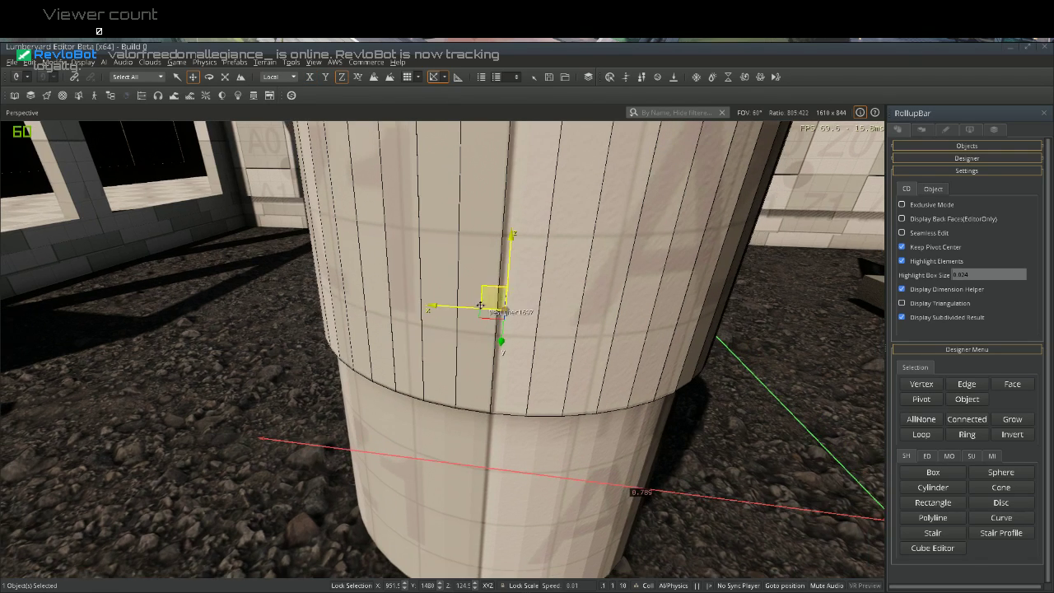
key(a)
right_drag(488, 312, 512, 304)
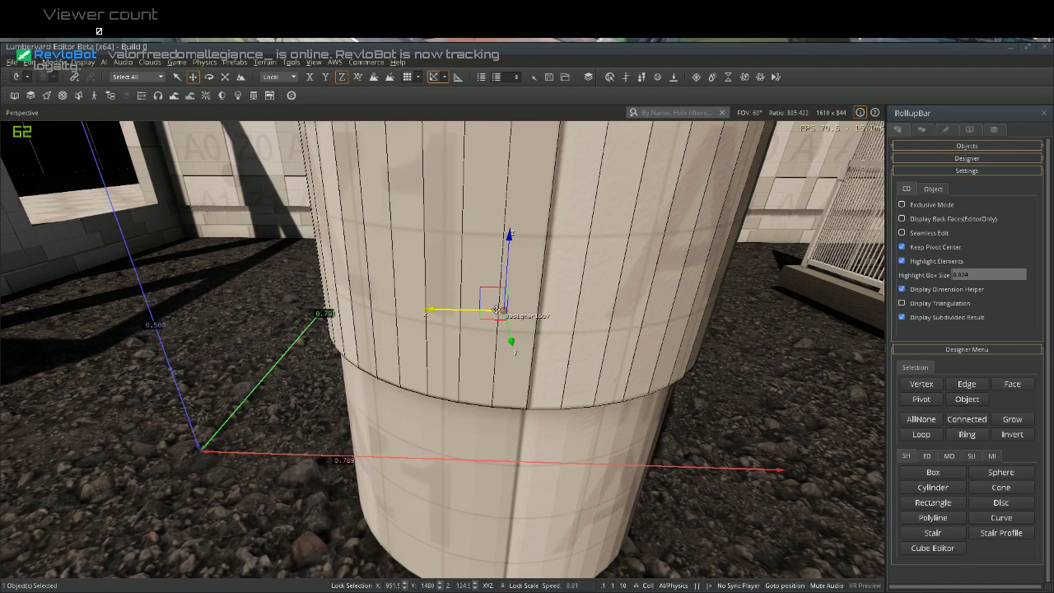
drag(495, 309, 493, 311)
Compare the cylinders' alignment from the opposite side and correct the wider cylinder with a tiny shift along X
key(d)
right_drag(493, 310, 20, 360)
key(d)
key(s)
key(d)
key(d)
key(d)
right_drag(243, 330, 450, 245)
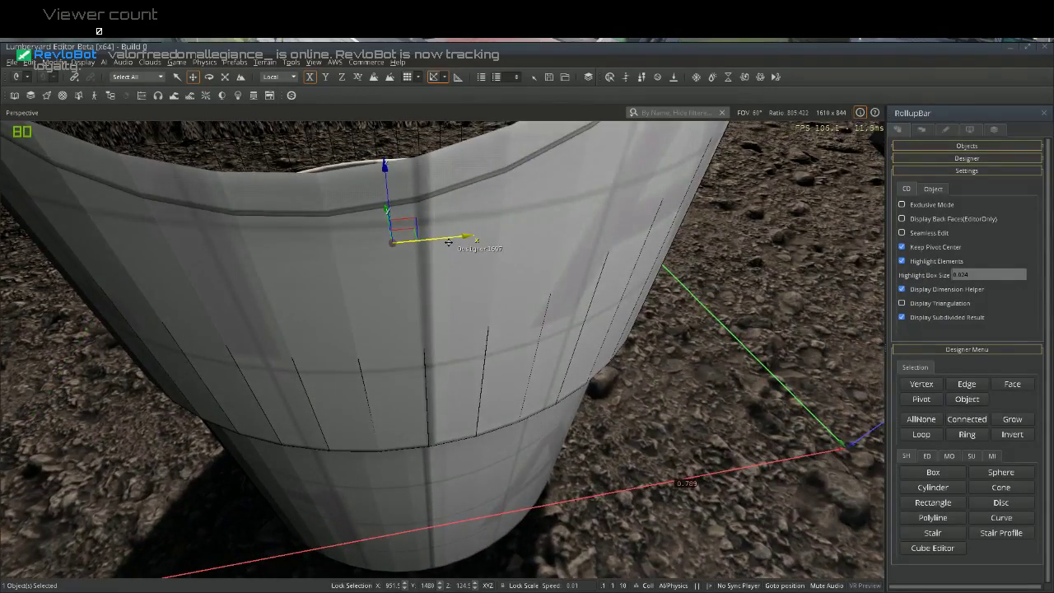
drag(444, 238, 442, 238)
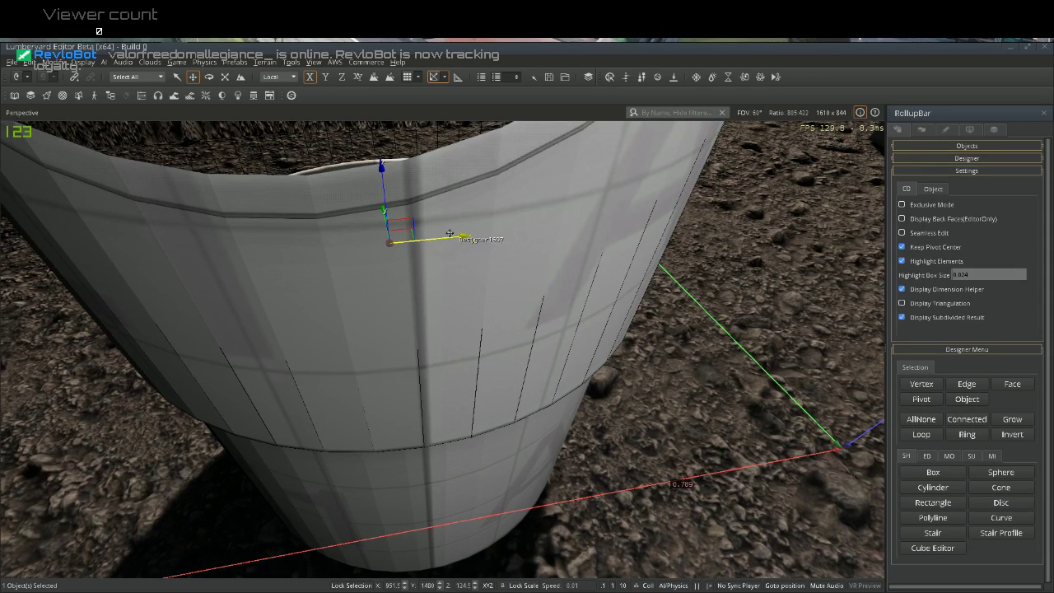
Select the inner cylinder, move it up slightly, and scale it along Z to about 2.22 so it passes through the wider cylinder
key(s)
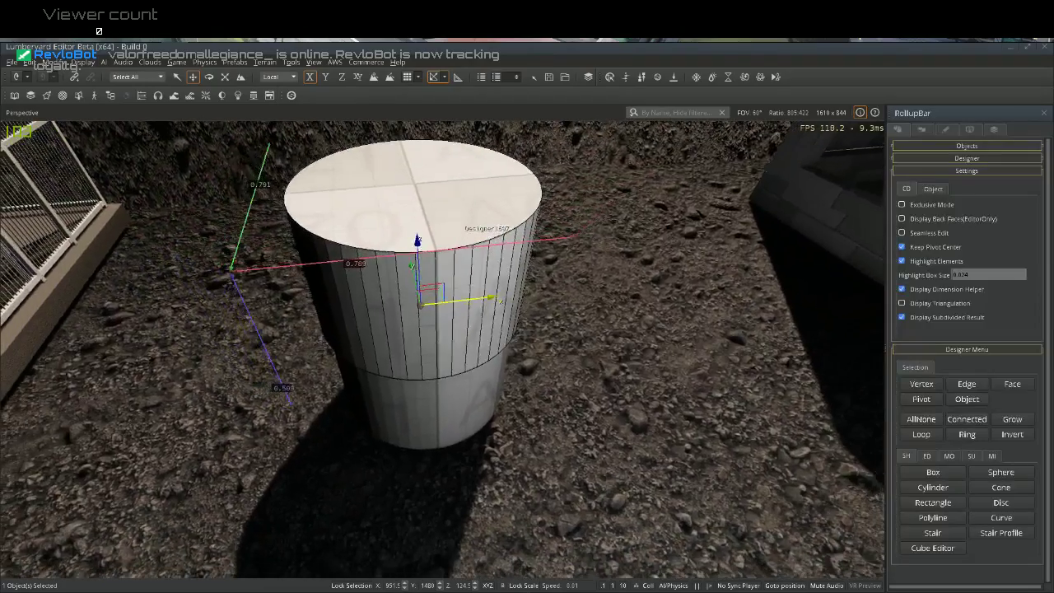
right_drag(455, 223, 438, 169)
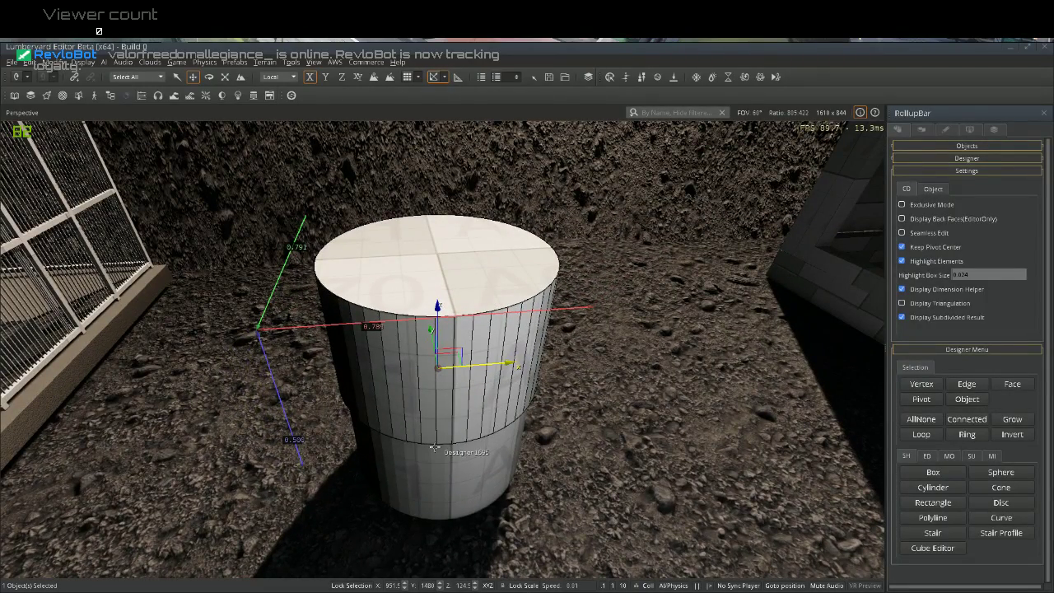
click(430, 486)
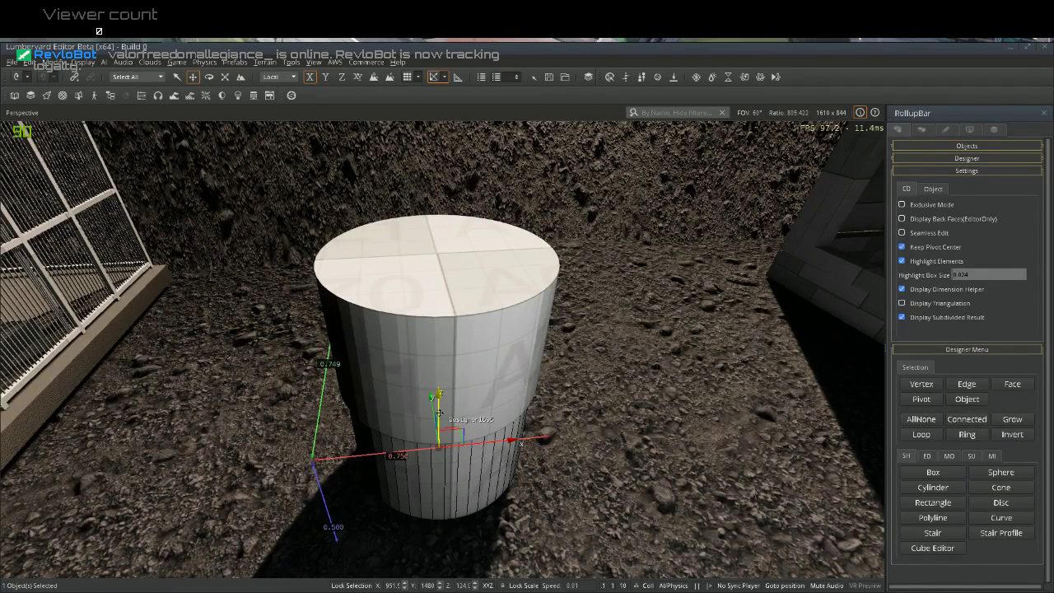
mouse_move(439, 412)
mouse_down()
mouse_move(437, 339)
mouse_move(429, 405)
mouse_up()
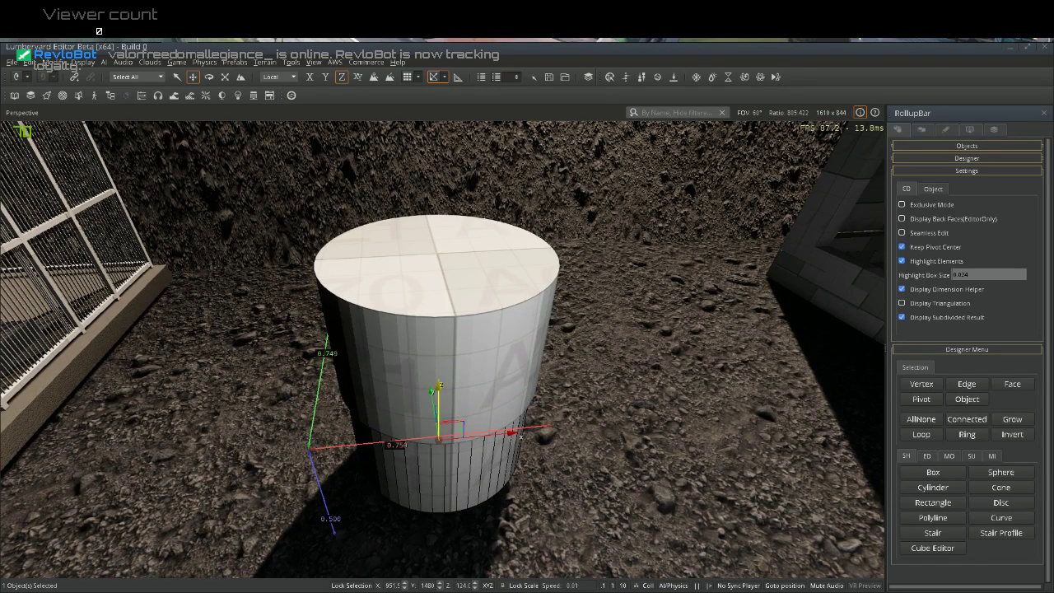
click(223, 76)
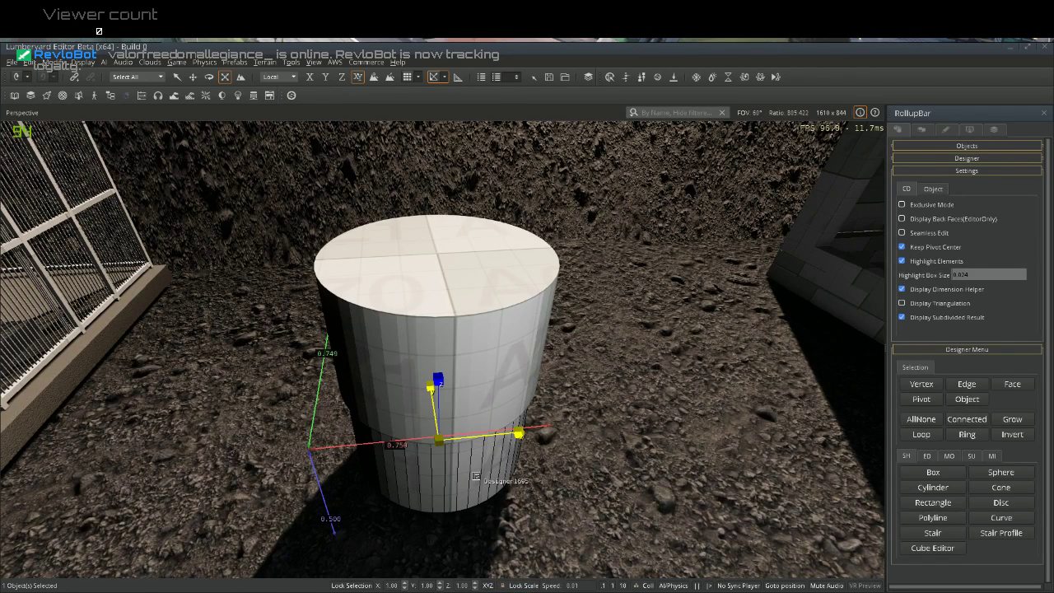
drag(437, 403, 430, 342)
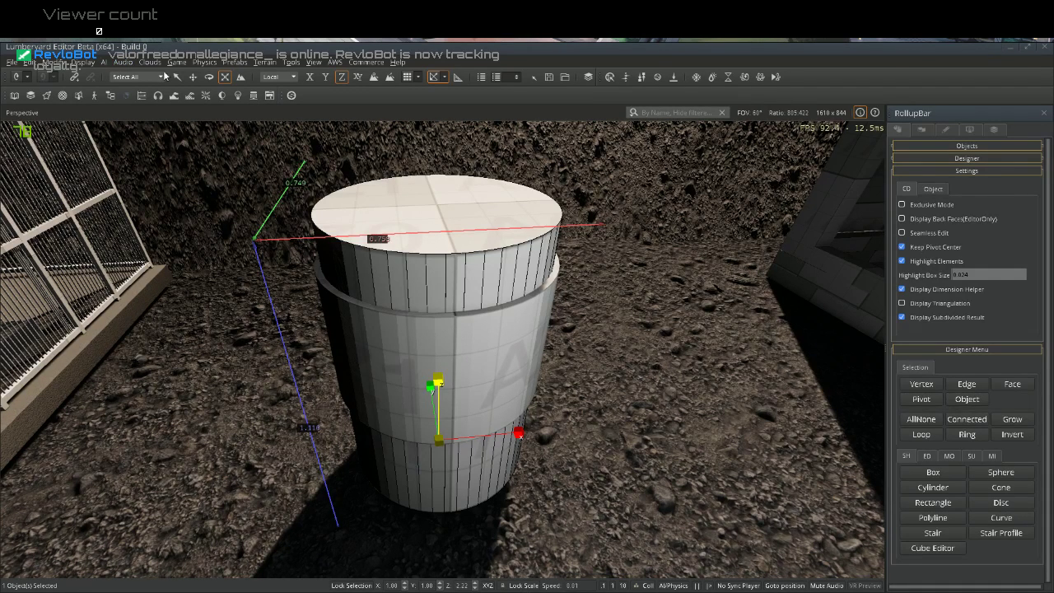
Add the wider cylinder to the selection and subtract the inner cylinder from it with a Boolean, leaving a hollow ring
click(191, 78)
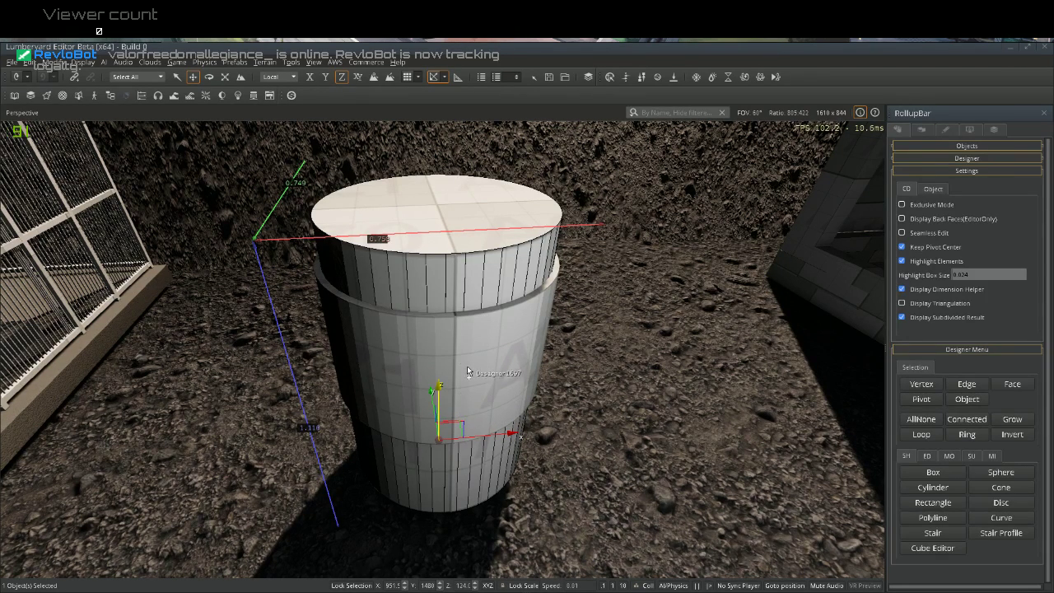
ctrl+click(470, 370)
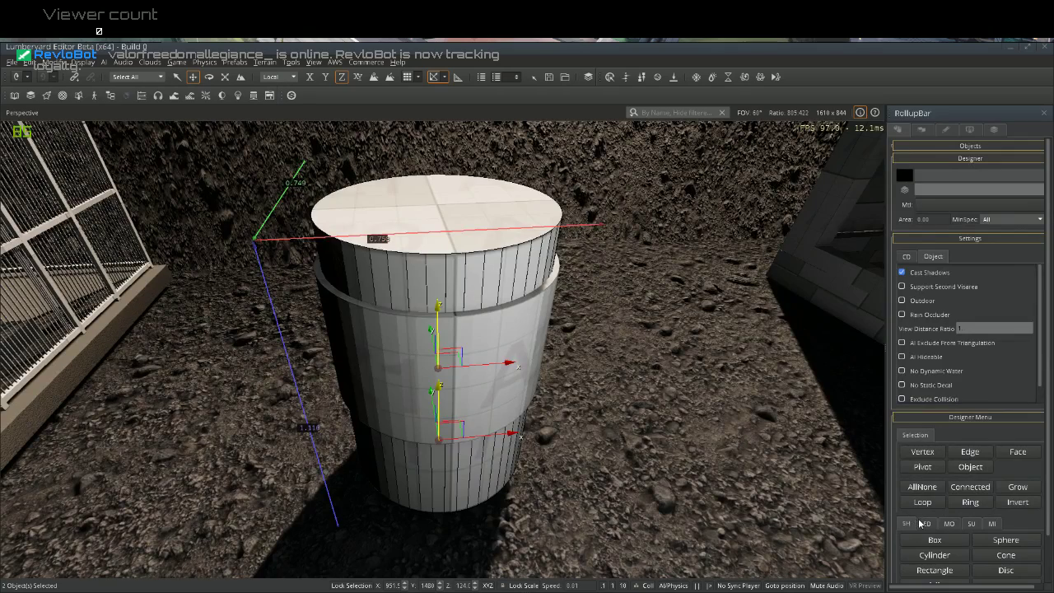
click(969, 523)
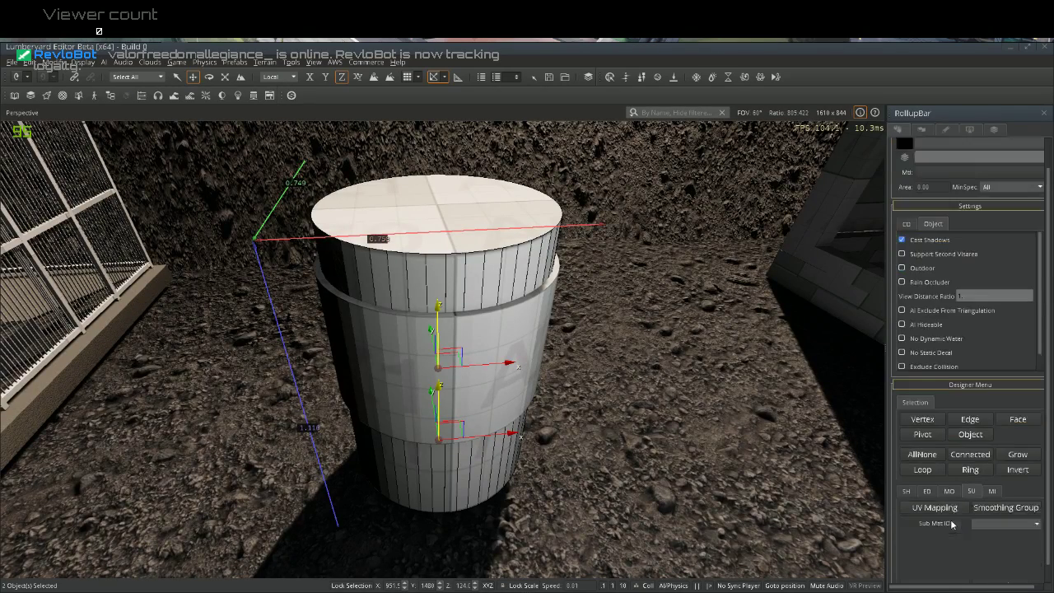
scroll(949, 523, down, 1)
click(948, 472)
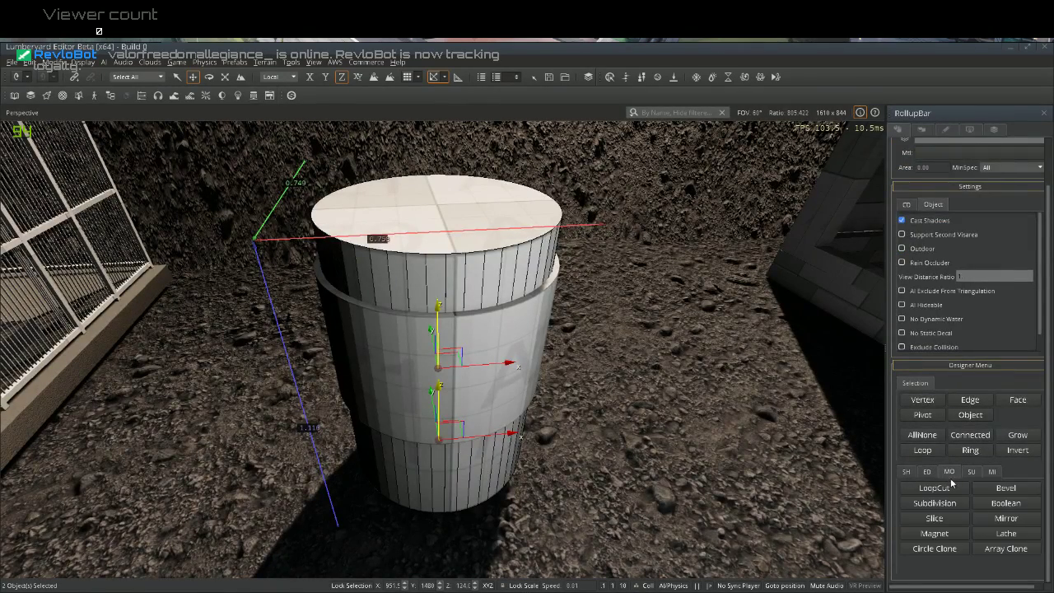
click(1016, 502)
scroll(1024, 501, down, 1)
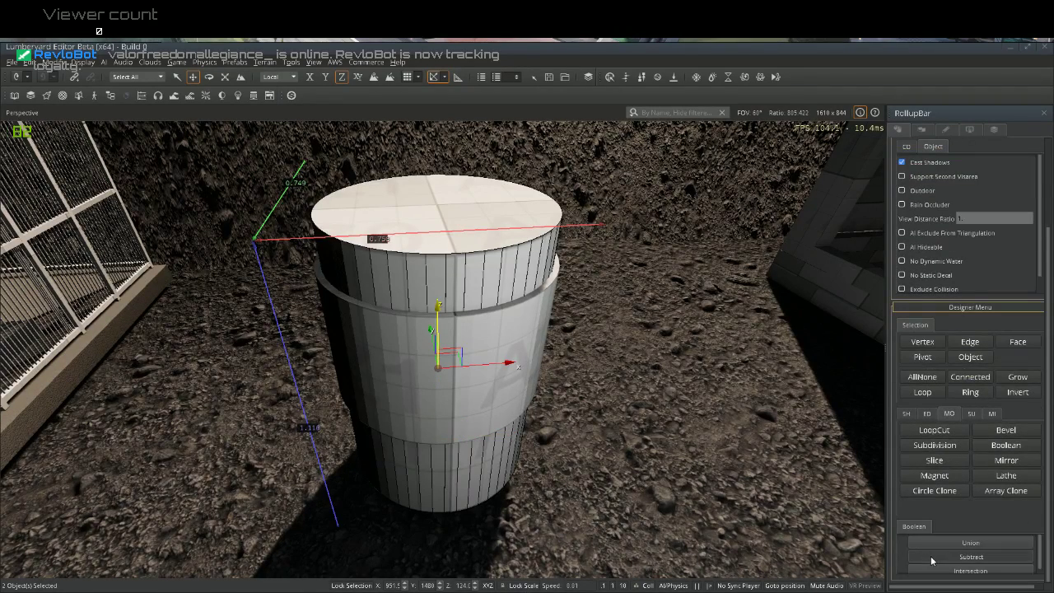
click(930, 558)
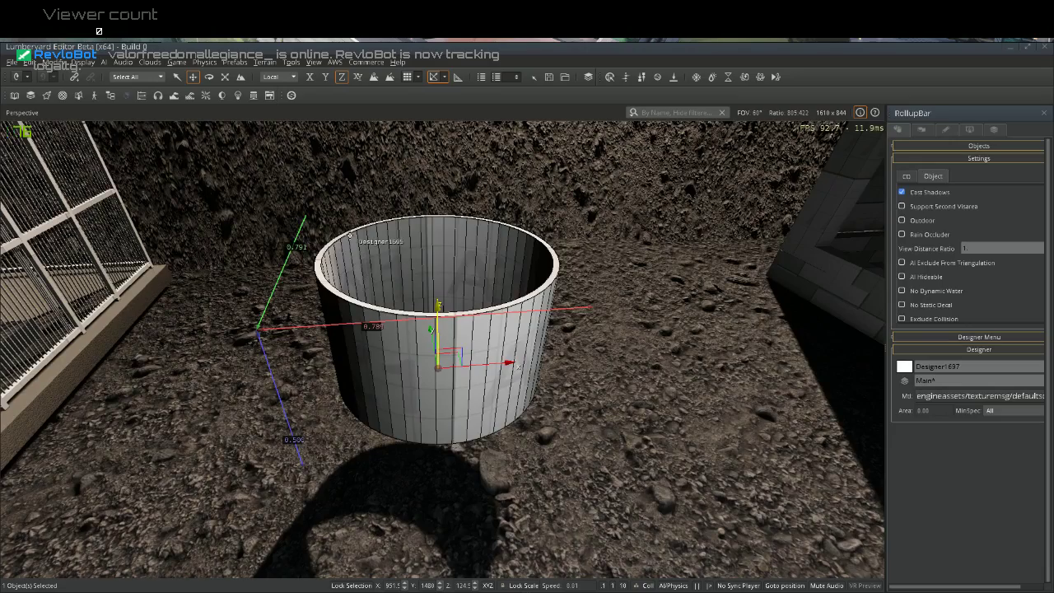
right_drag(352, 219, 323, 179)
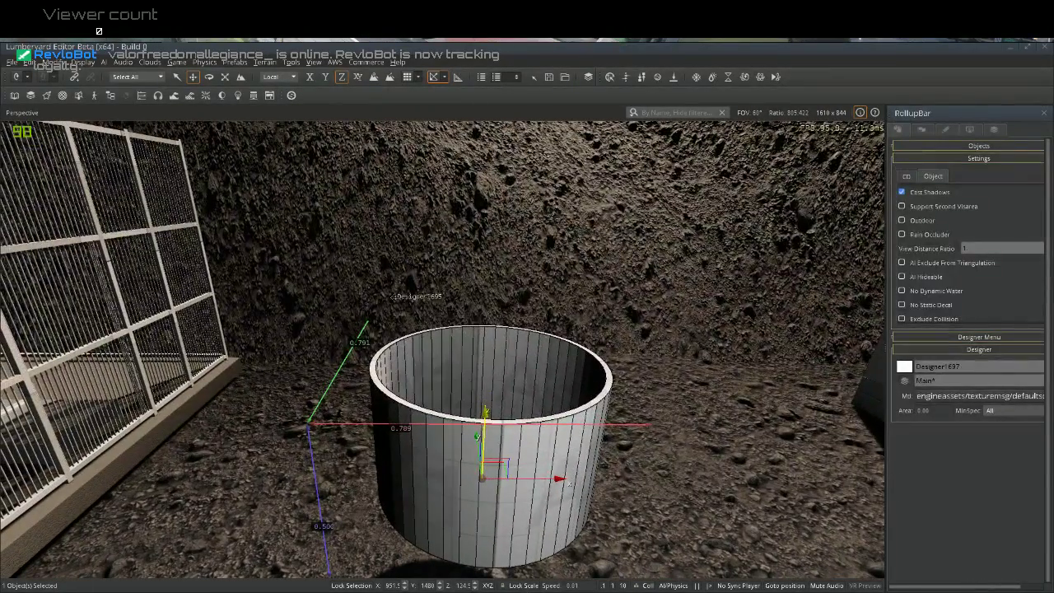
Lower the hollow ring along Z until it rests on the ground beside the fence
key(w)
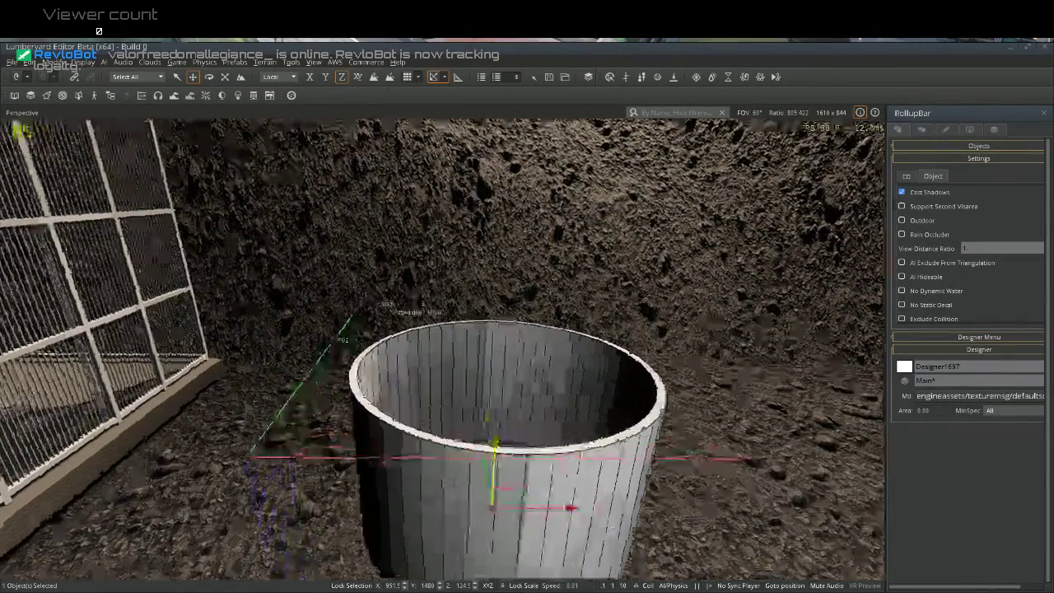
right_drag(402, 287, 404, 321)
key(s)
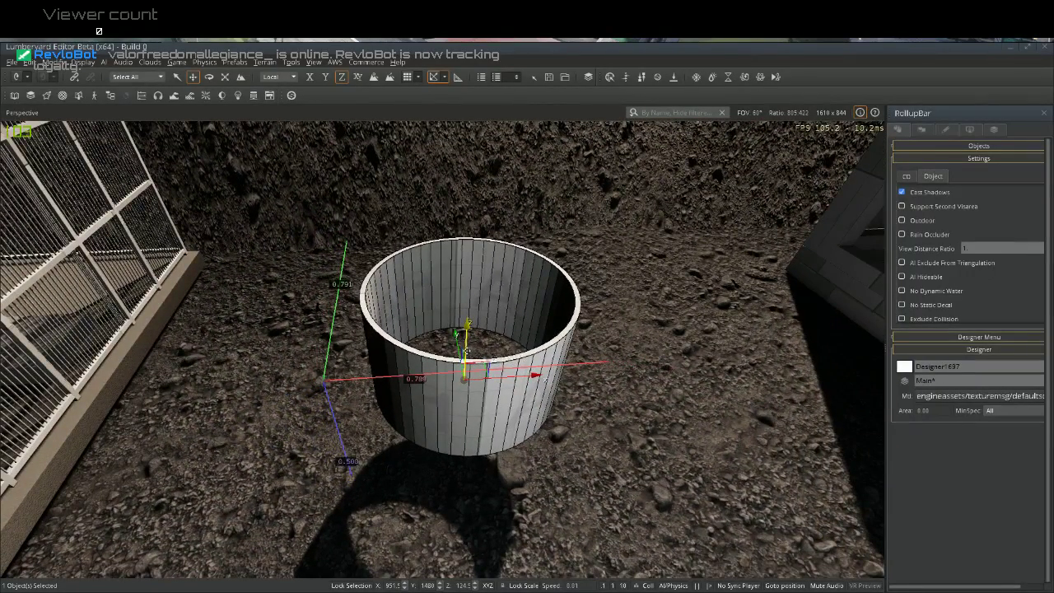
drag(466, 350, 471, 411)
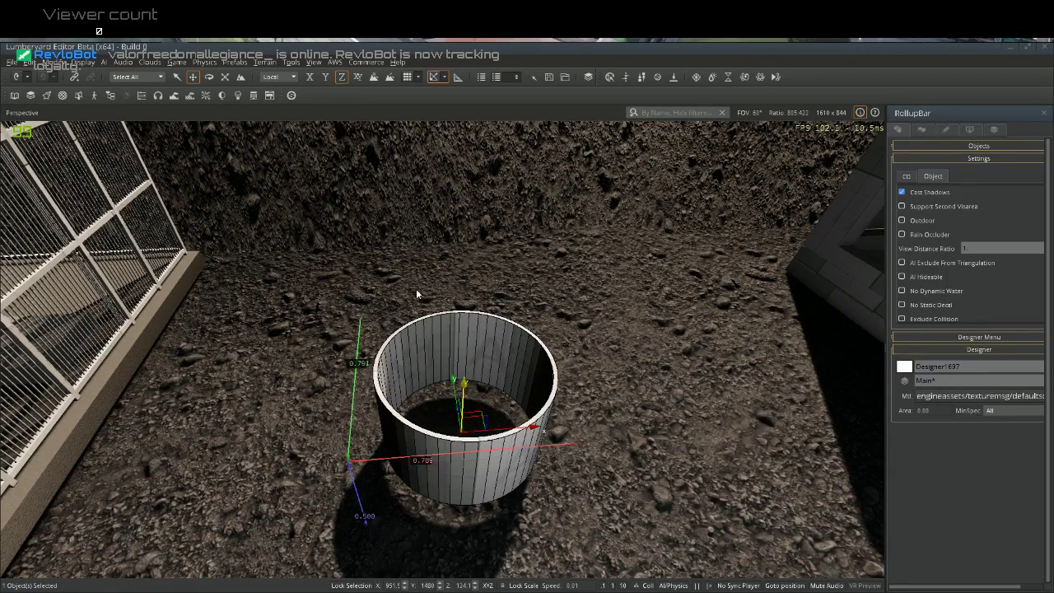
drag(425, 323, 431, 344)
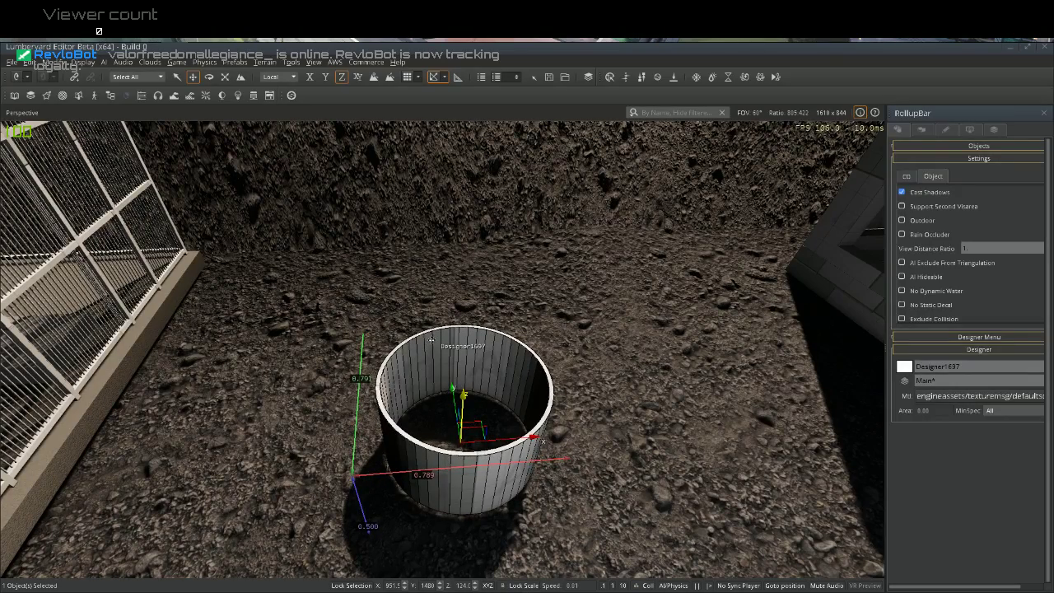
Check the ring's base from a low close-up angle and raise it slightly along Z
key(w)
right_drag(422, 346, 436, 268)
key(w)
key(w)
key(w)
key(s)
scroll(475, 360, down, 10)
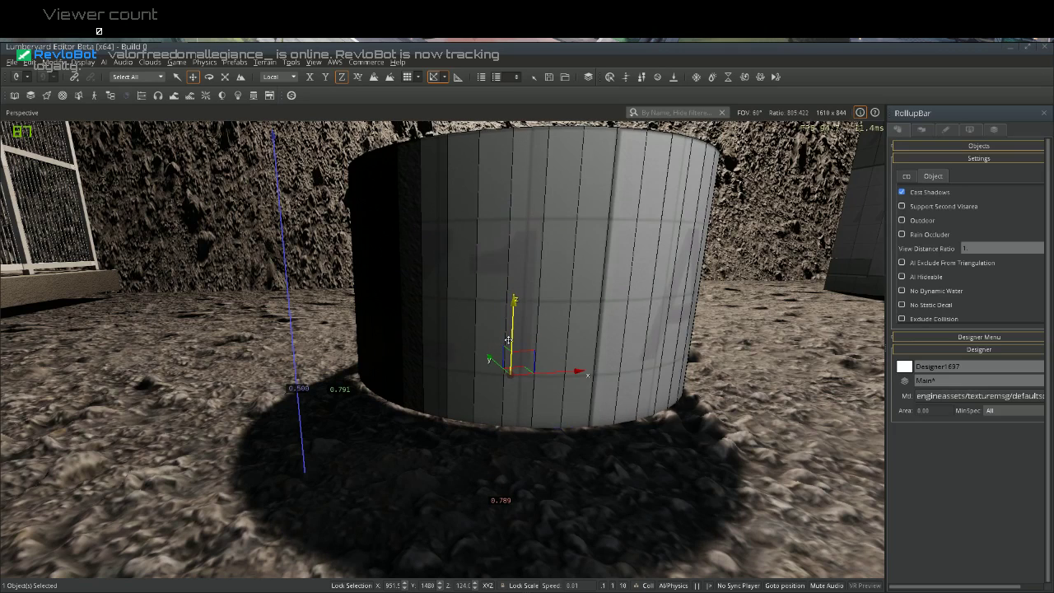
drag(506, 325, 504, 331)
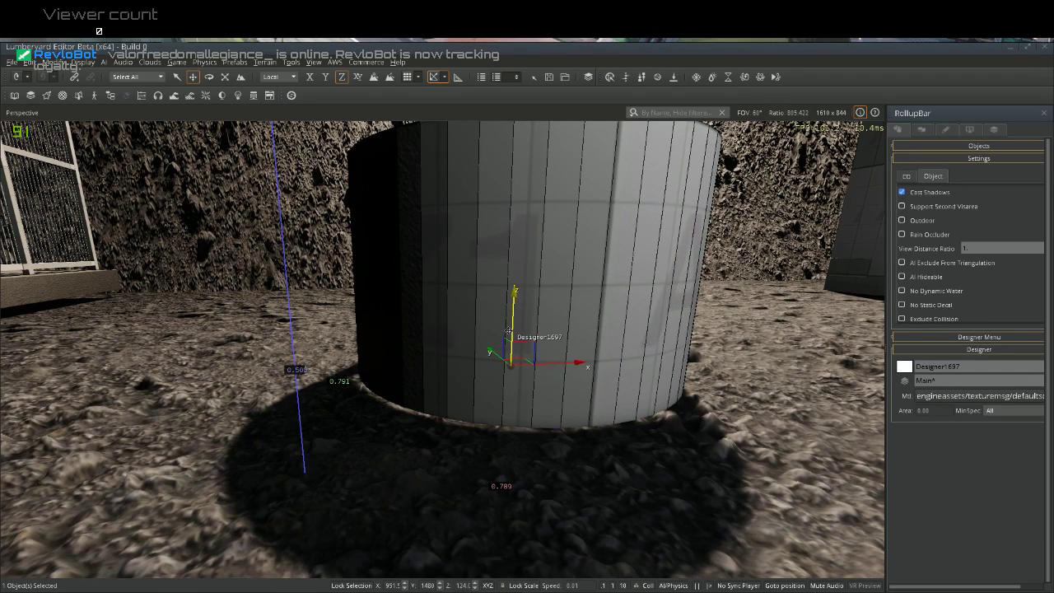
key(s)
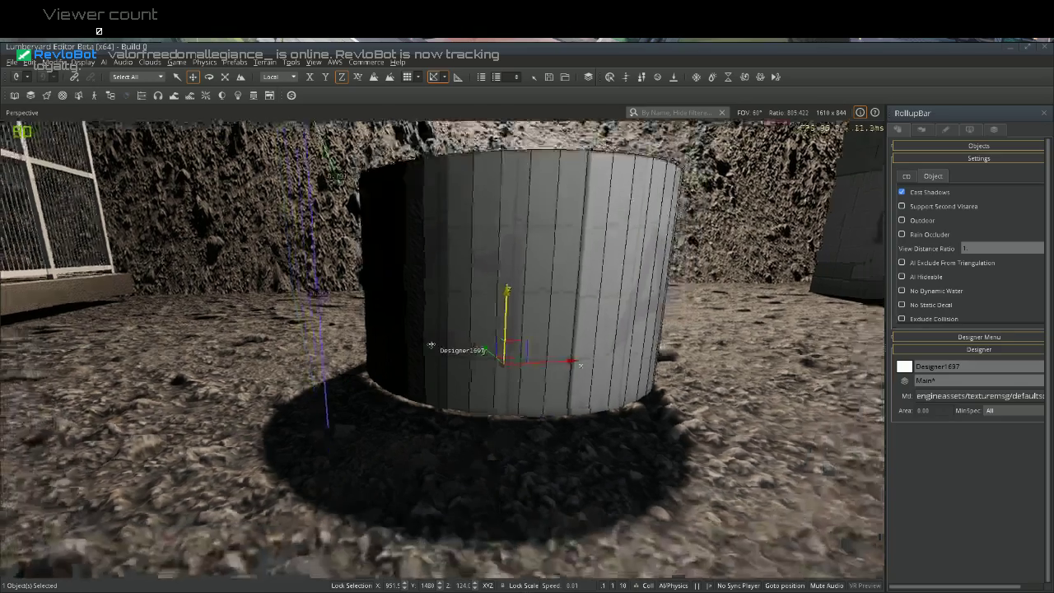
mouse_move(431, 342)
right_down()
mouse_move(430, 165)
mouse_move(430, 255)
mouse_move(447, 333)
right_up()
key(w)
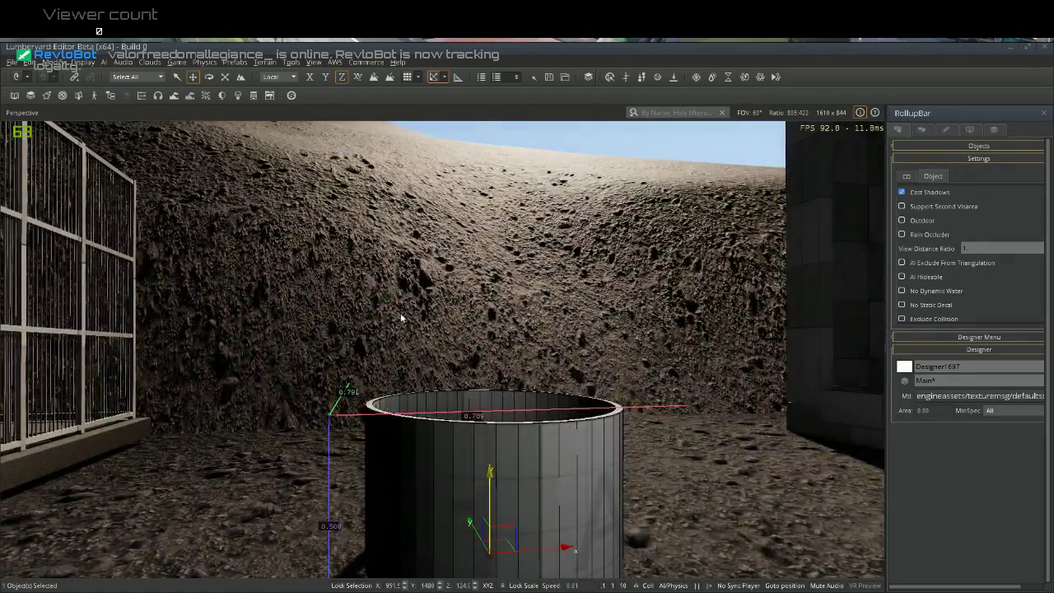
Clone the hollow ring and place the copy directly on top of it with their rims meeting
key(ctrl+d)
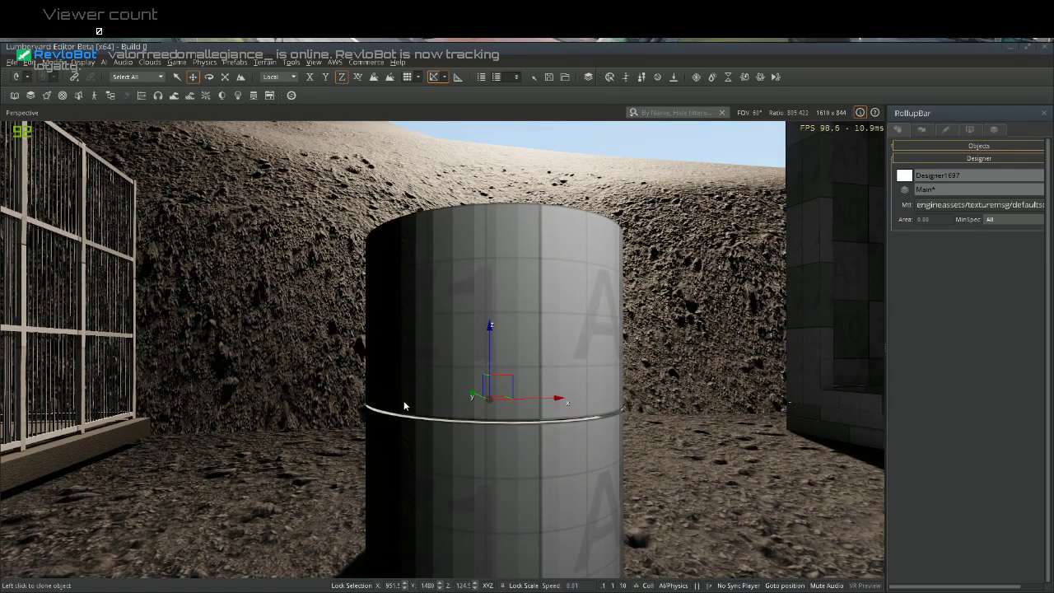
click(403, 406)
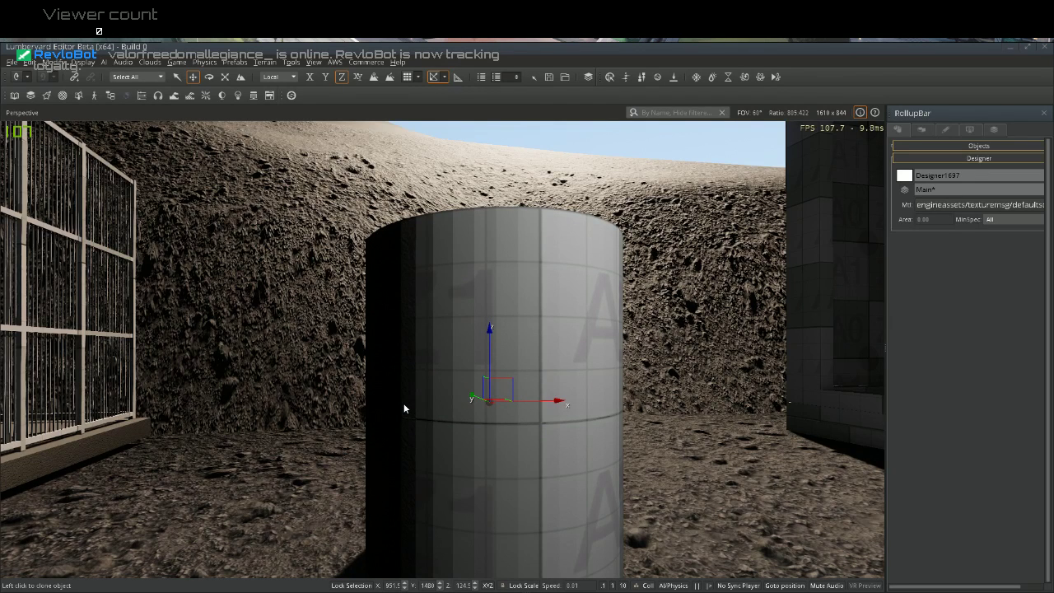
click(403, 403)
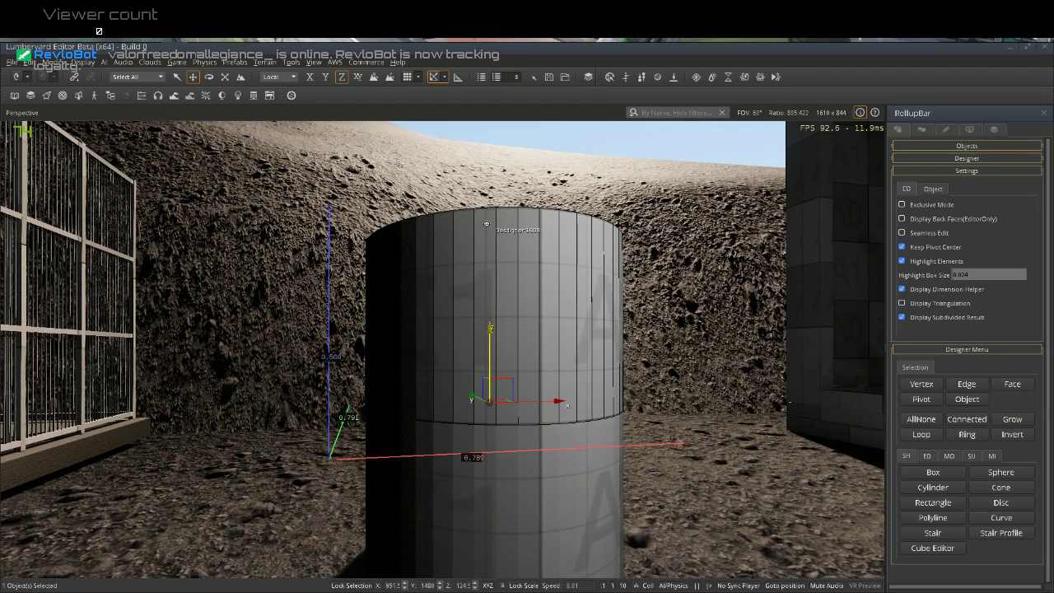
Clone the second ring, stack the copy on top as a third ring, and clear the selection
key(ctrl+c)
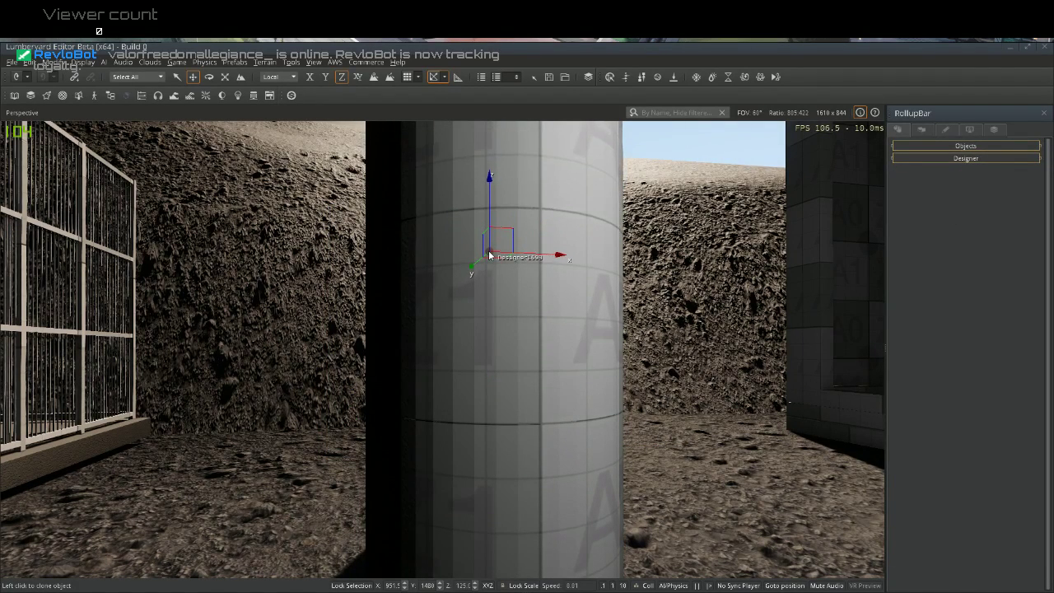
click(489, 255)
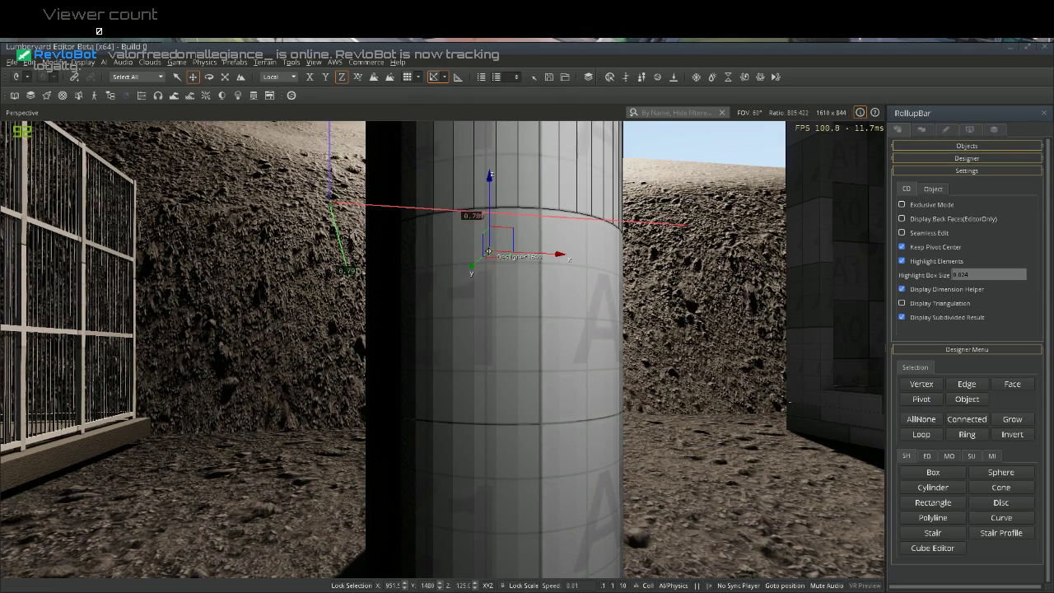
click(665, 294)
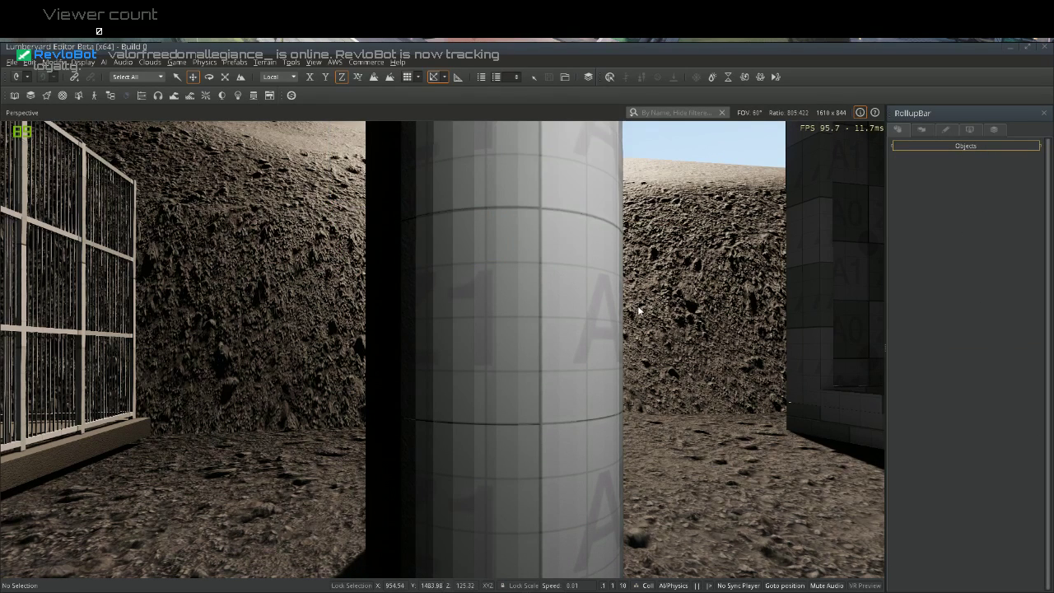
Select the topmost ring and rotate it to 1 degree about its X axis
click(591, 325)
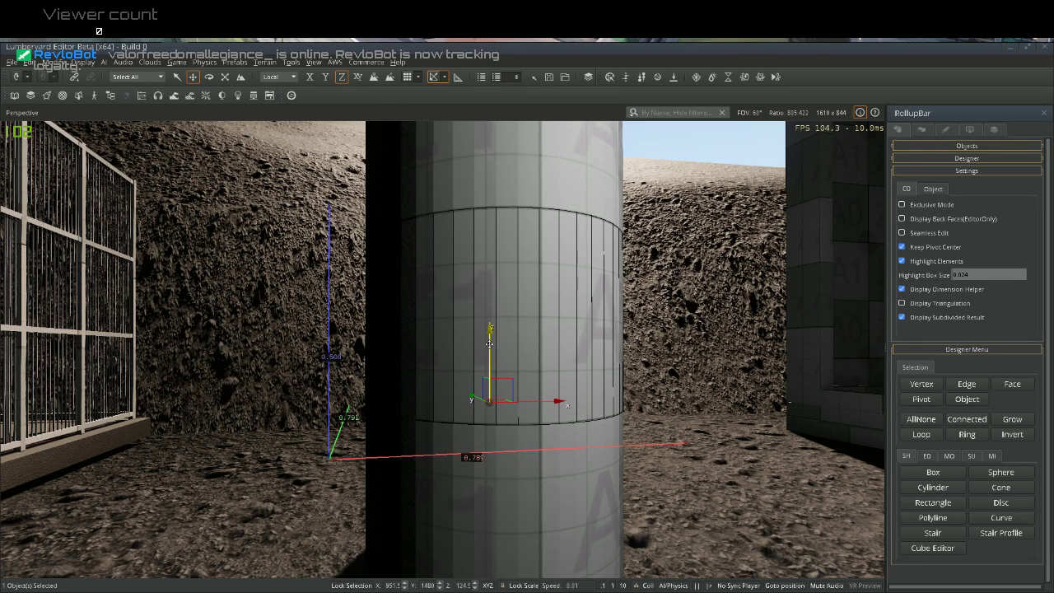
click(741, 349)
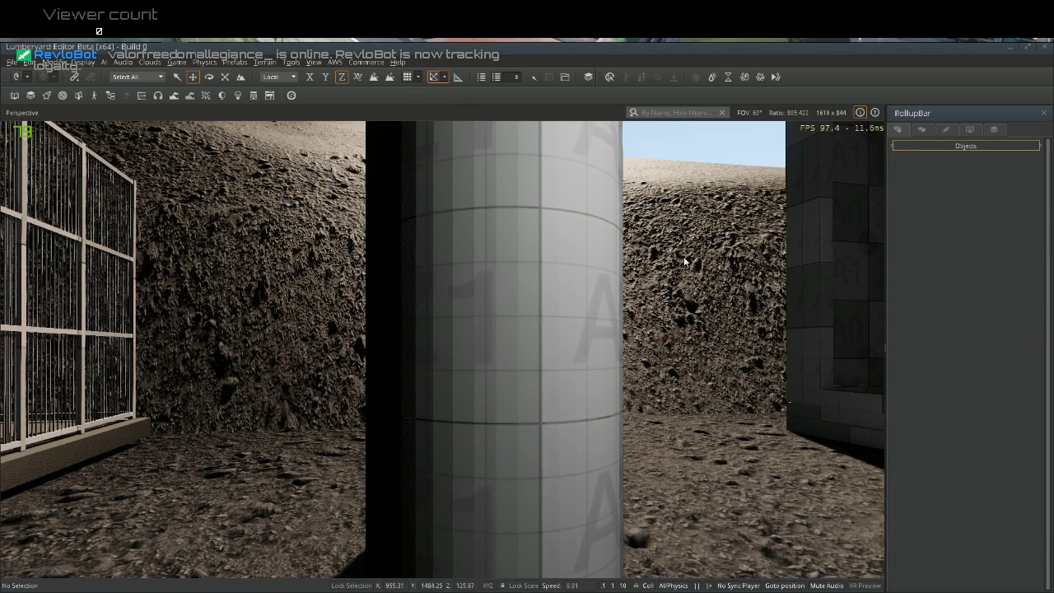
right_drag(499, 252, 500, 248)
click(502, 252)
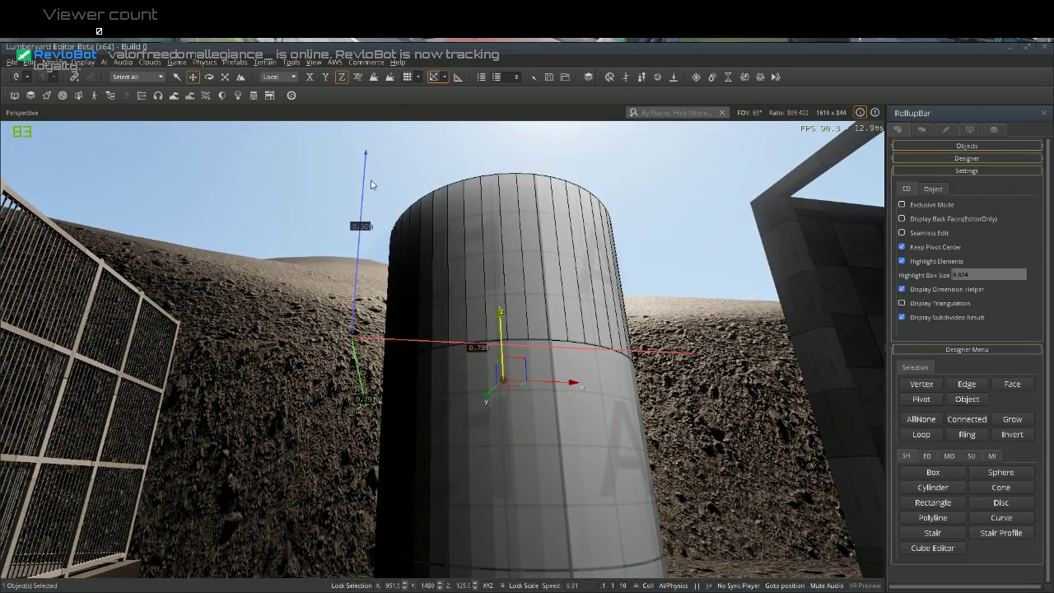
click(209, 77)
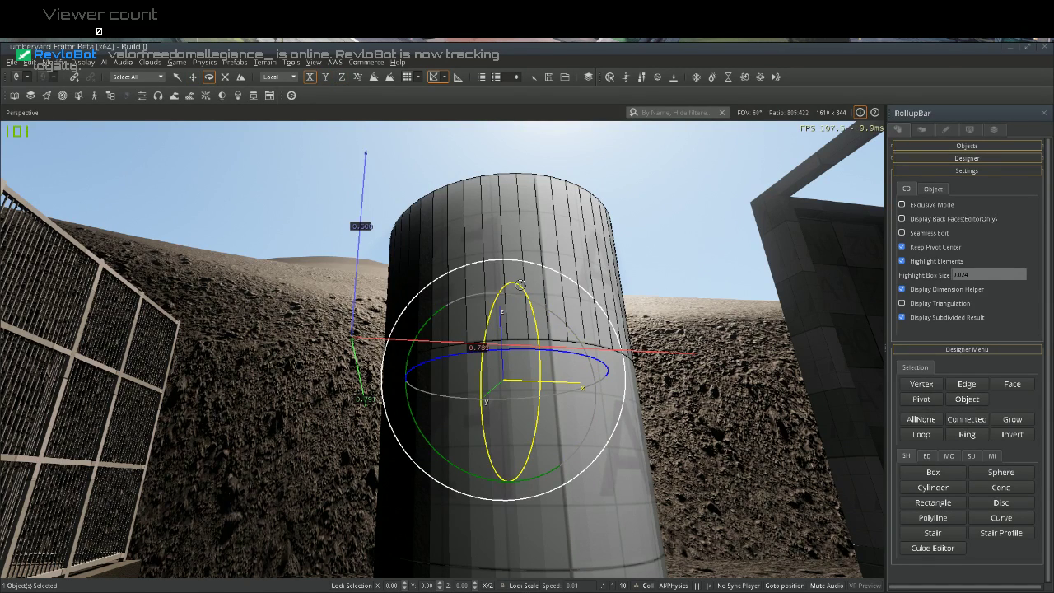
drag(519, 284, 520, 285)
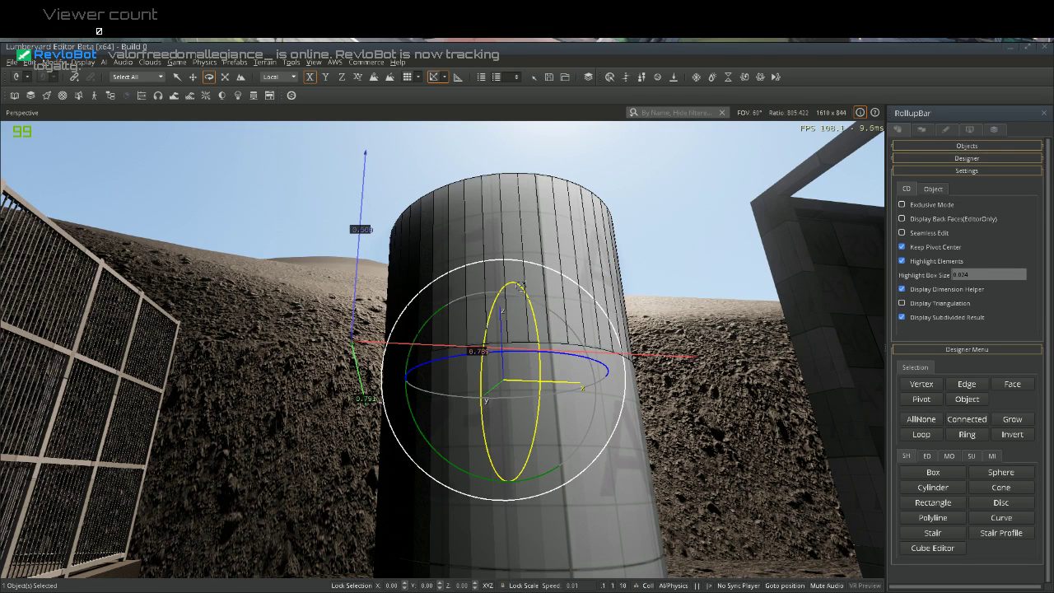
click(706, 287)
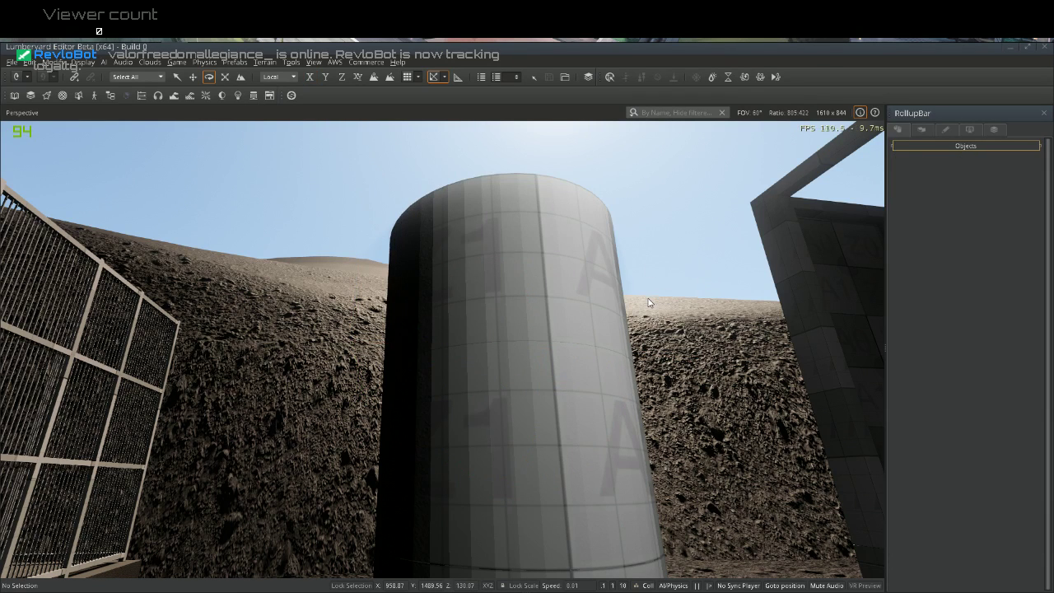
Inspect the stack's interior from above and move the tilted top ring slightly down along Z to close the joint
right_drag(630, 303, 515, 391)
key(s)
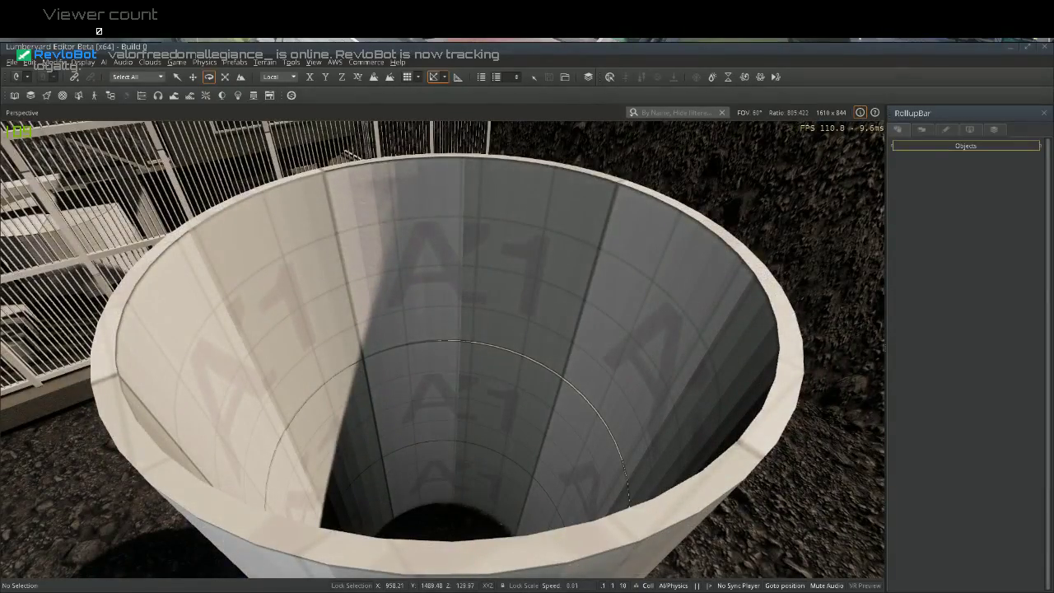
right_drag(586, 355, 632, 290)
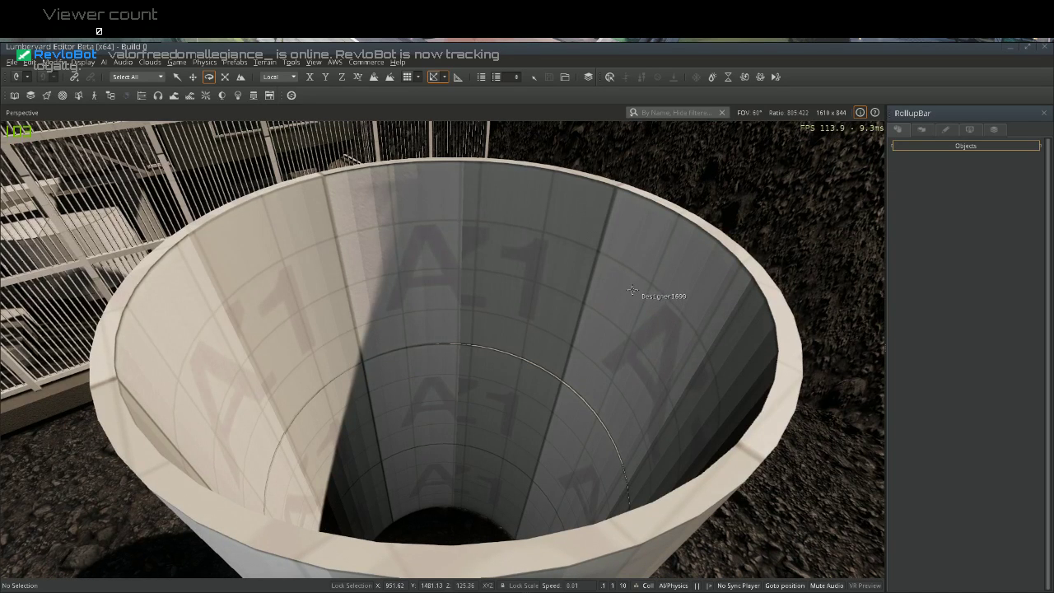
click(631, 290)
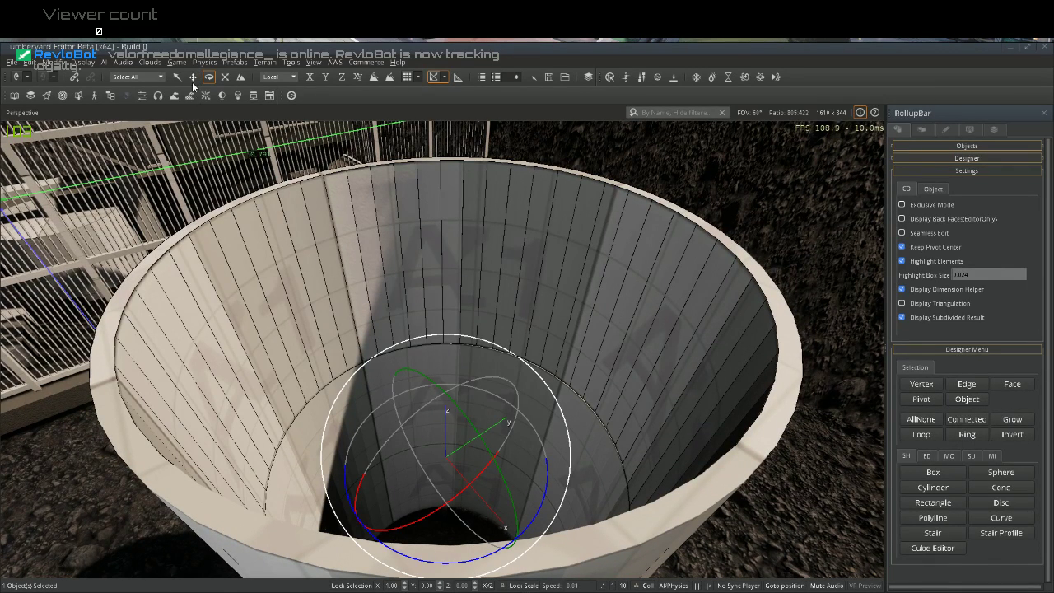
click(192, 79)
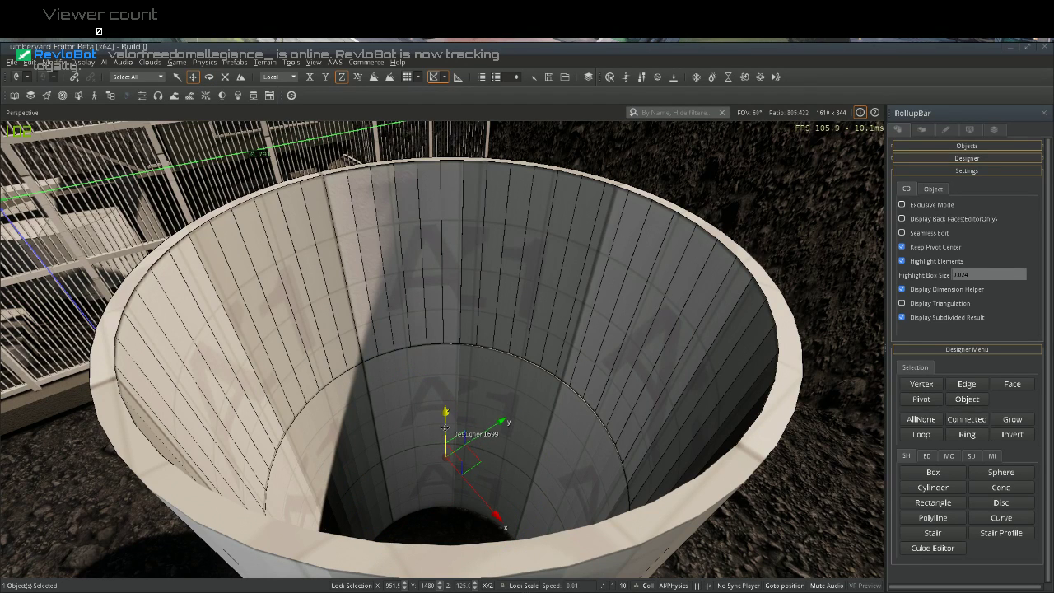
drag(445, 427, 442, 435)
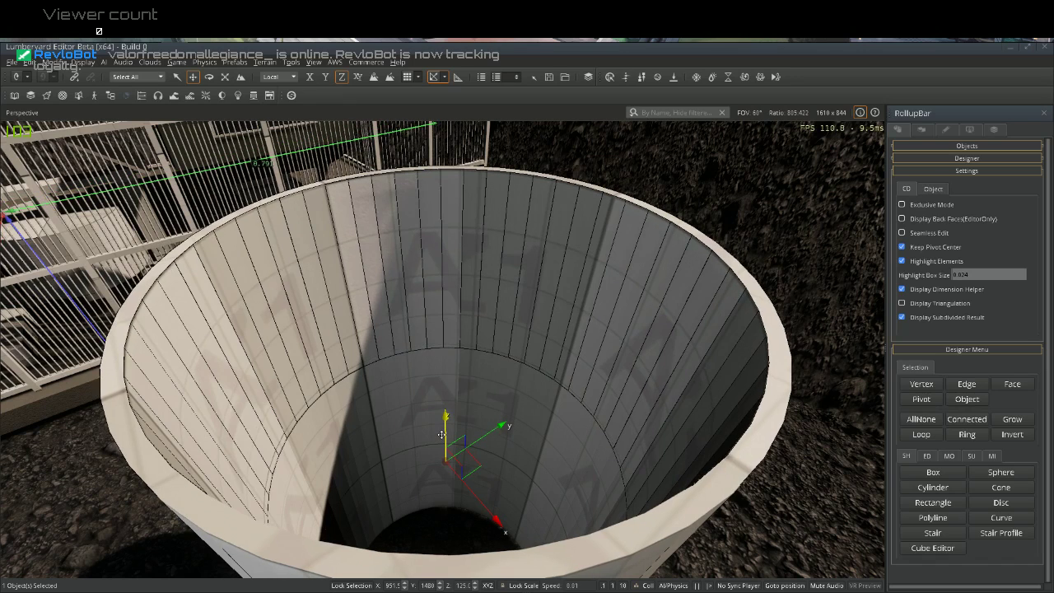
scroll(441, 434, up, 1)
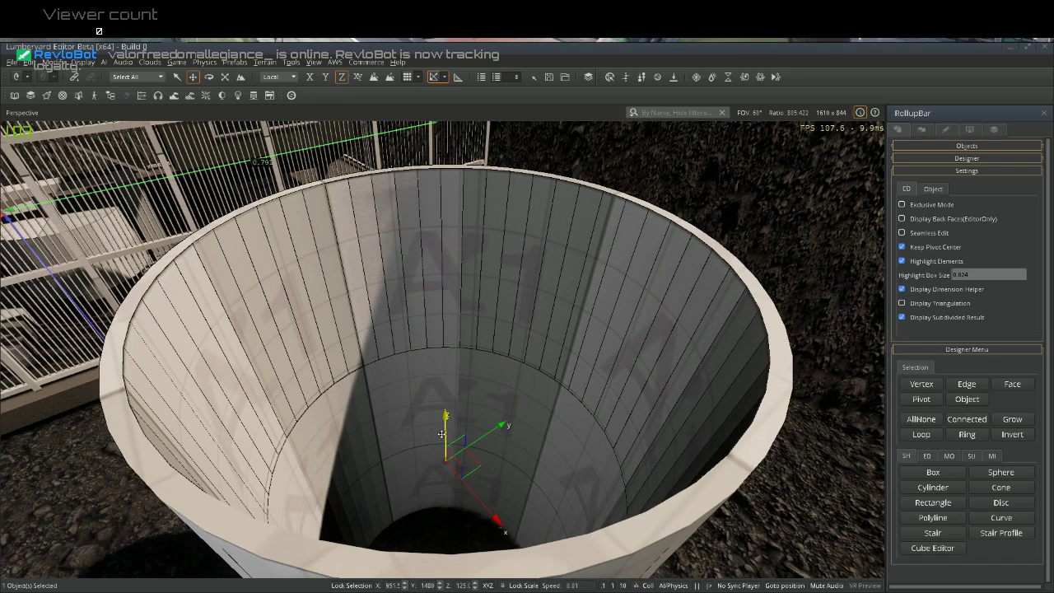
click(864, 245)
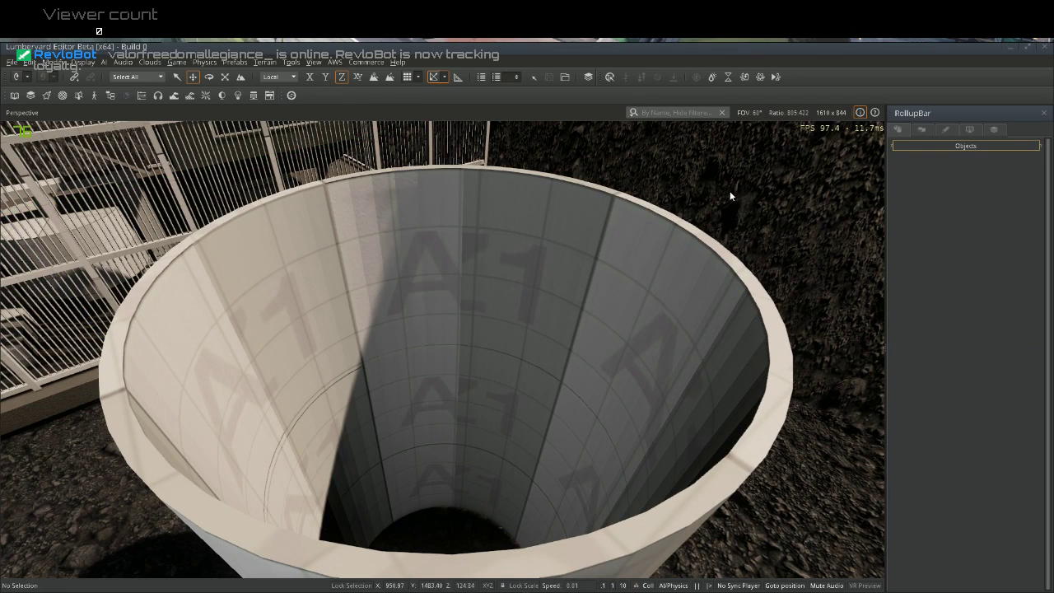
Clone the tilted top ring and move the copy up along Z to the top of the stack
scroll(691, 225, down, 4)
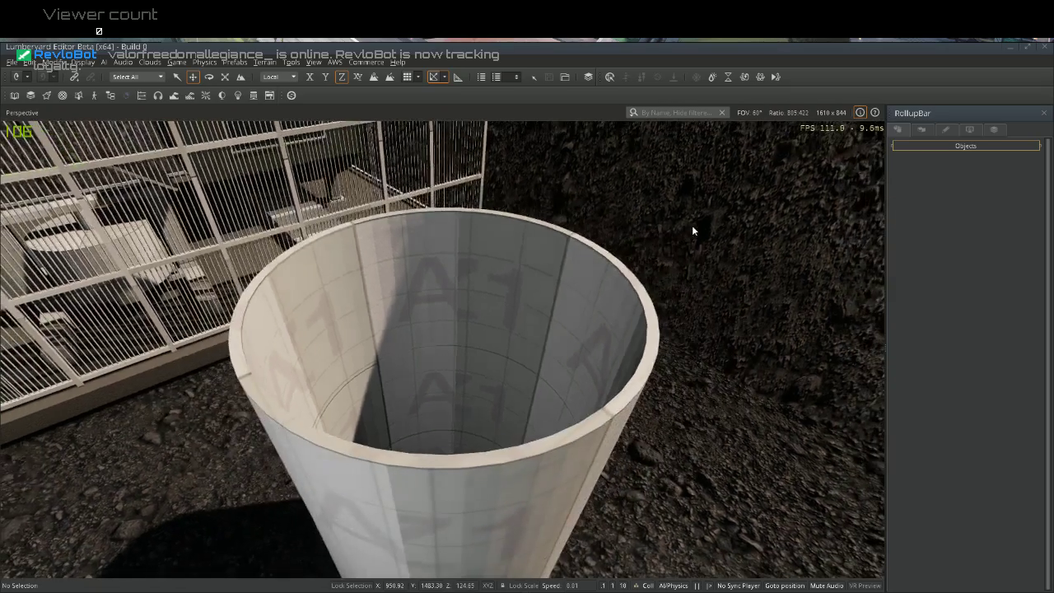
middle_drag(691, 224, 539, 240)
scroll(539, 241, down, 1)
scroll(539, 241, down, 2)
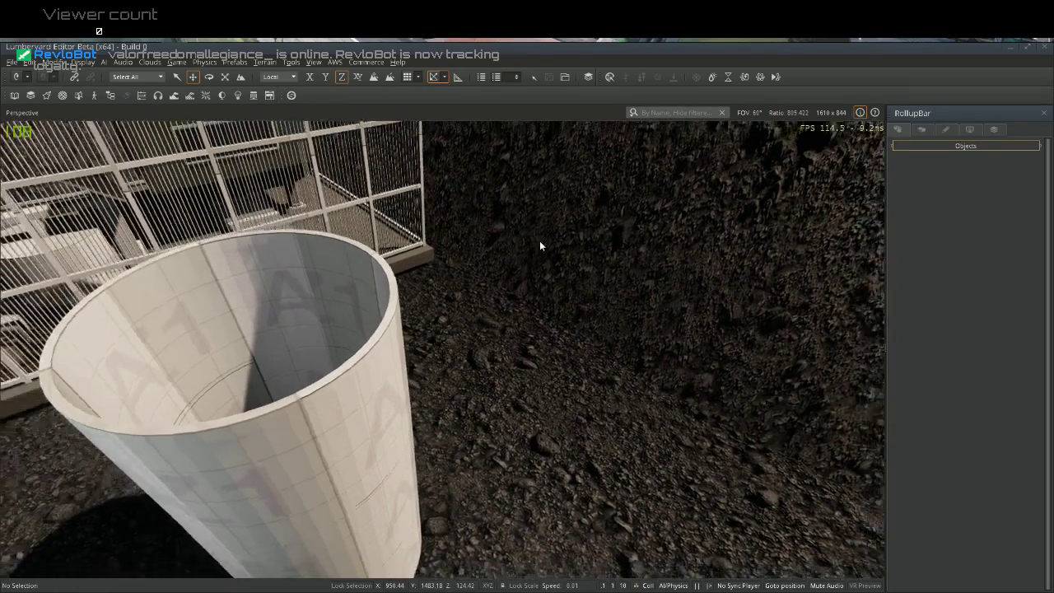
click(351, 418)
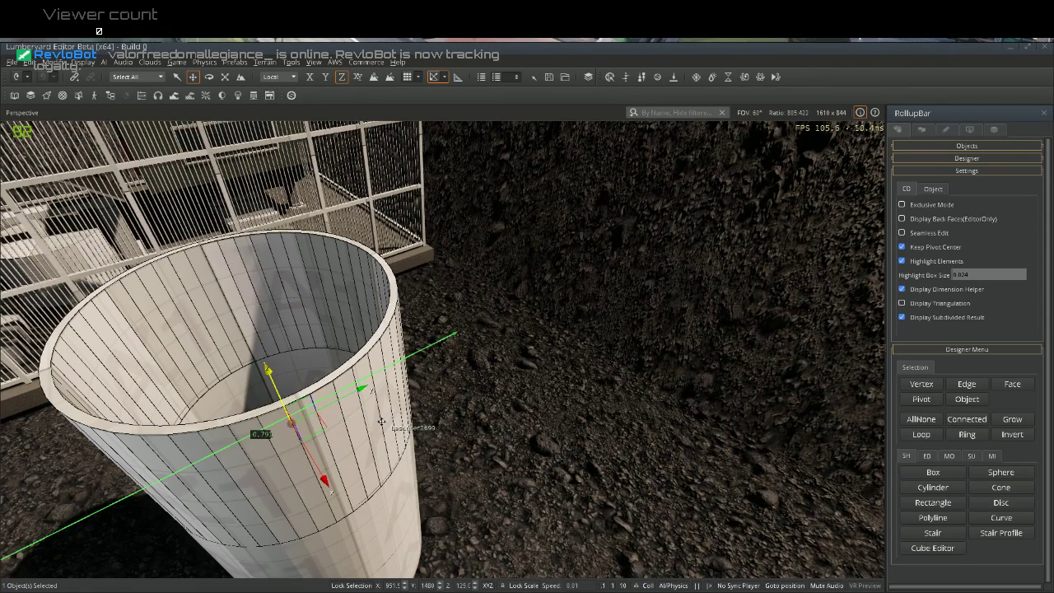
click(381, 426)
click(382, 425)
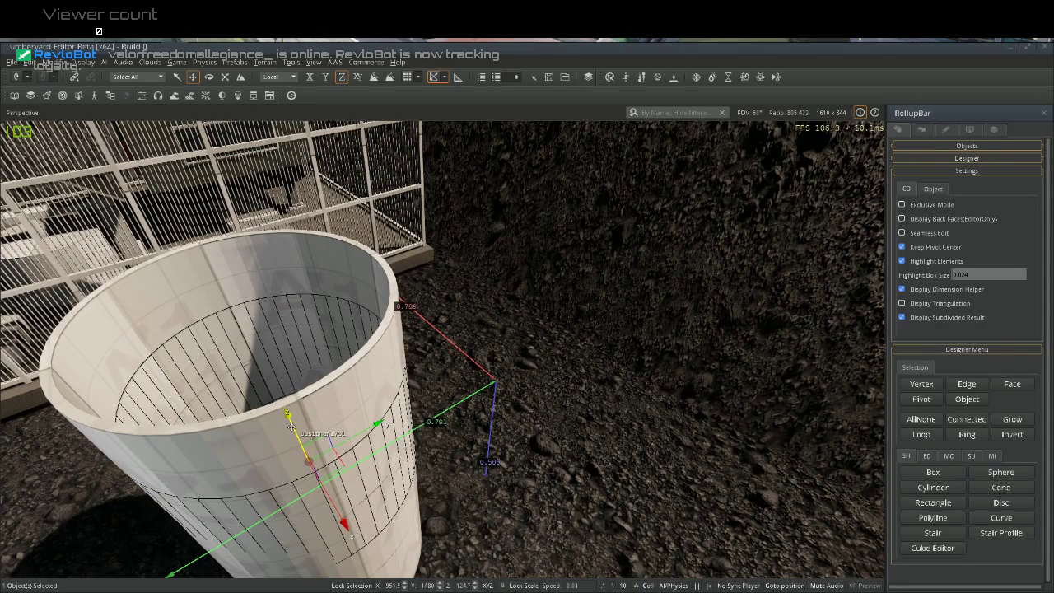
drag(290, 425, 265, 379)
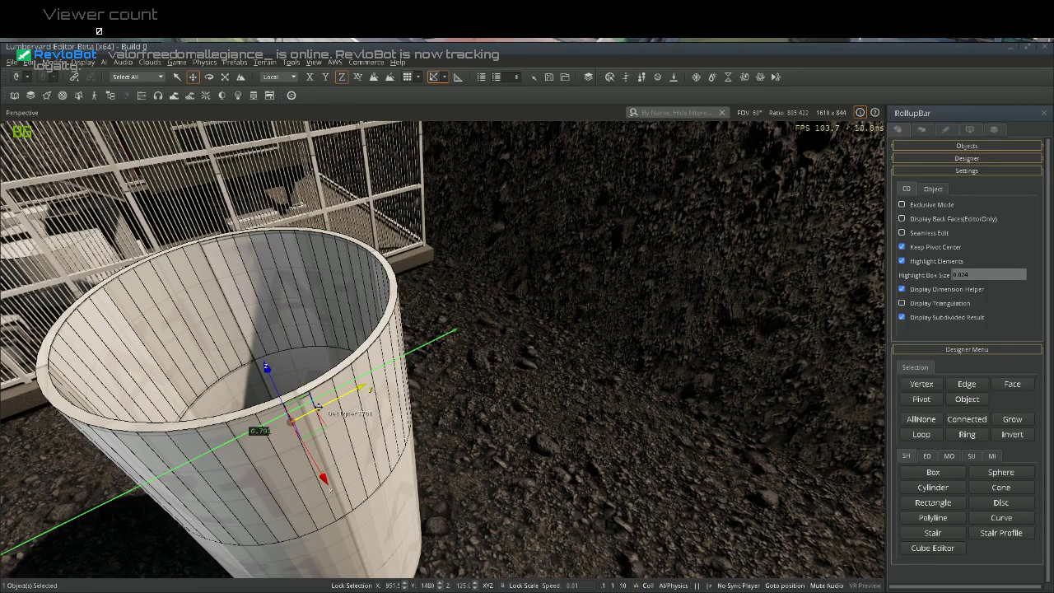
Rotate the new ring copy to 2 degrees about X and return to the Move tool
click(209, 77)
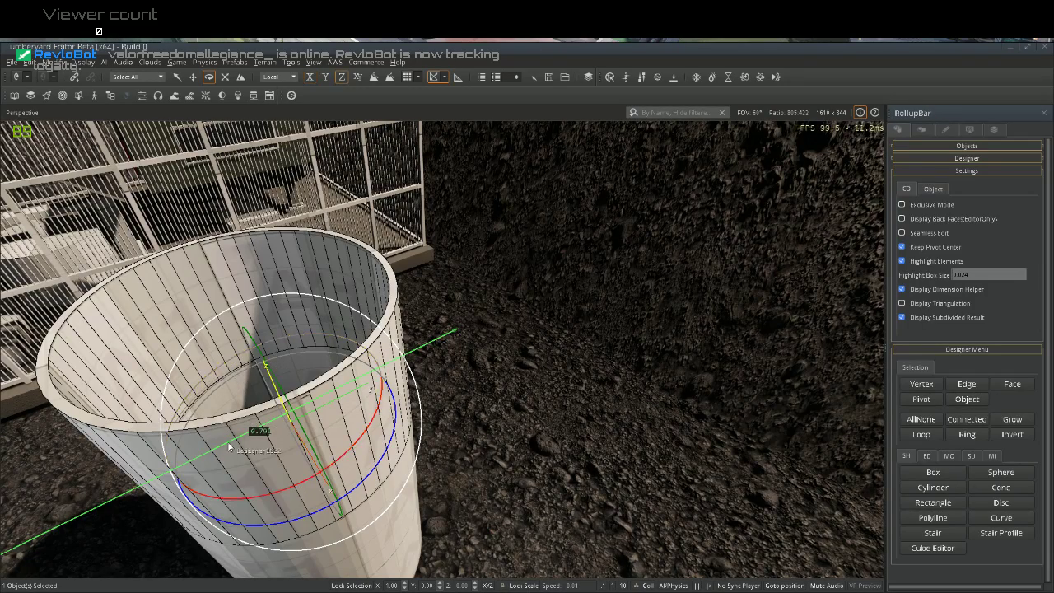
drag(206, 500, 202, 499)
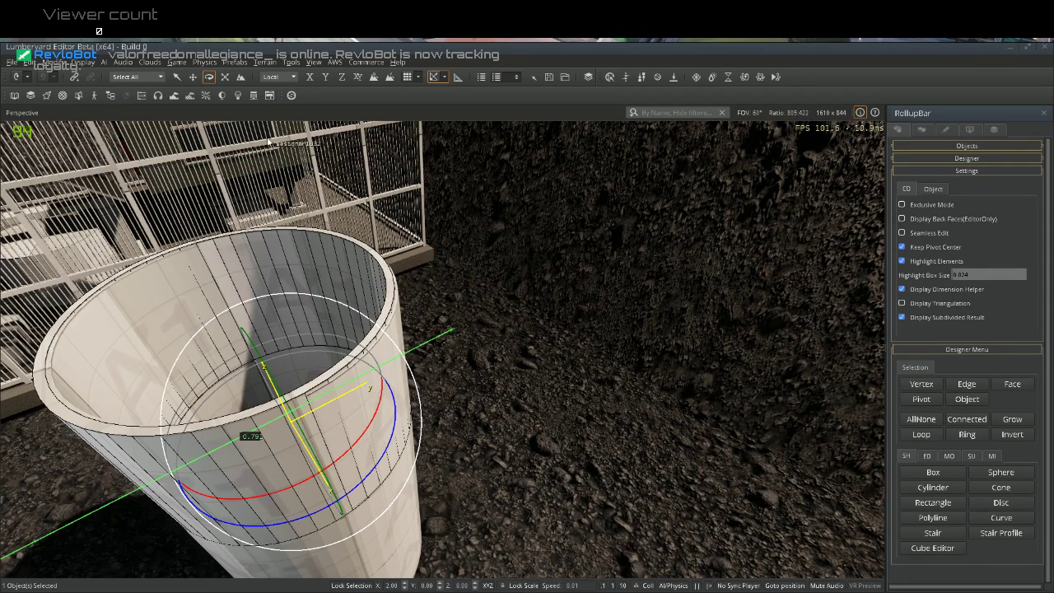
click(191, 78)
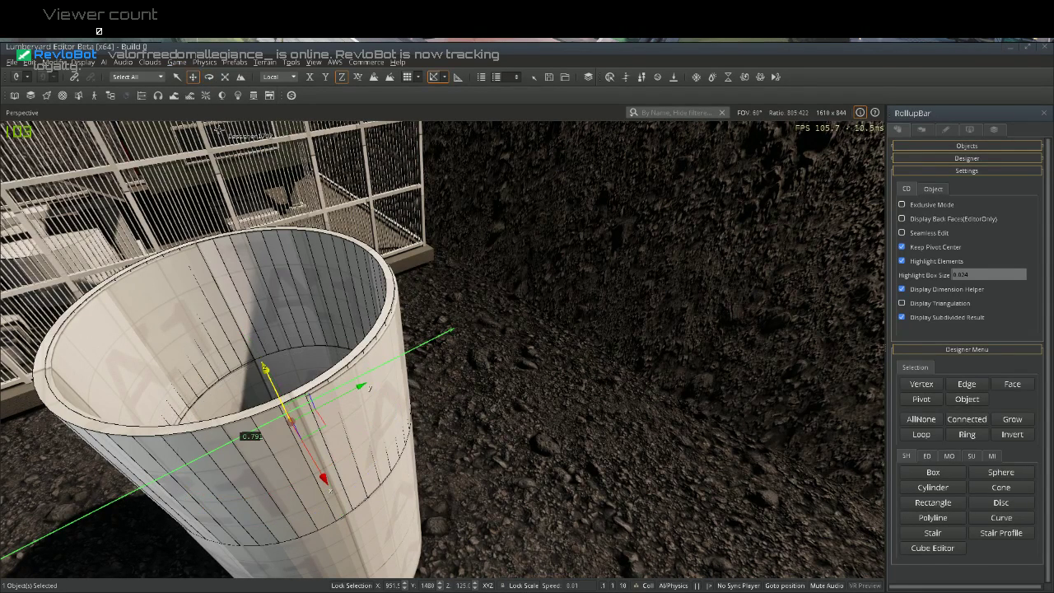
Clone the tilted top ring, lower the copy into place along Z, and adjust its rotation about X
key(ctrl+c)
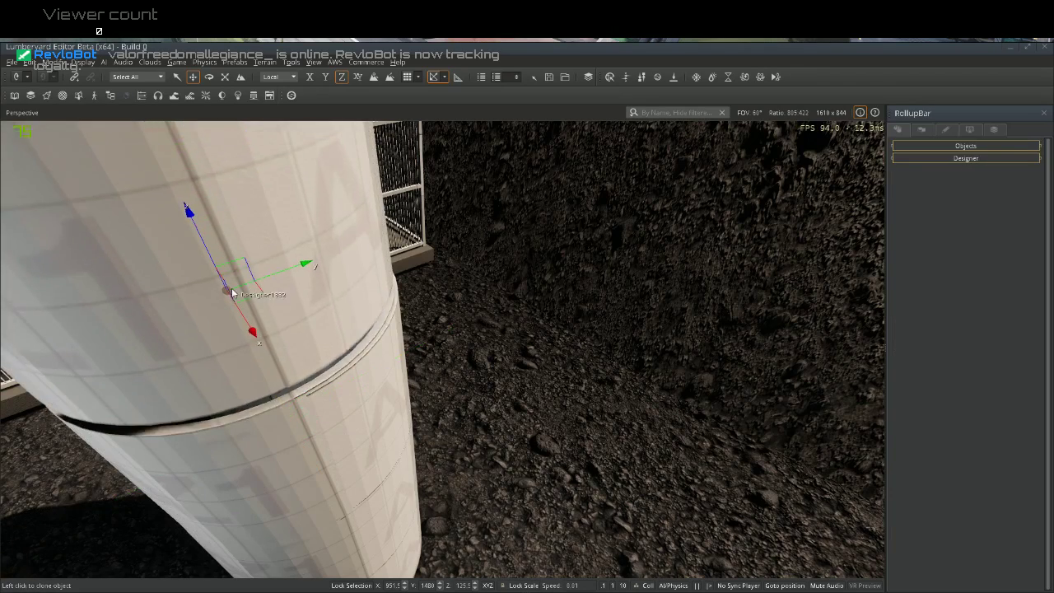
drag(248, 376, 272, 426)
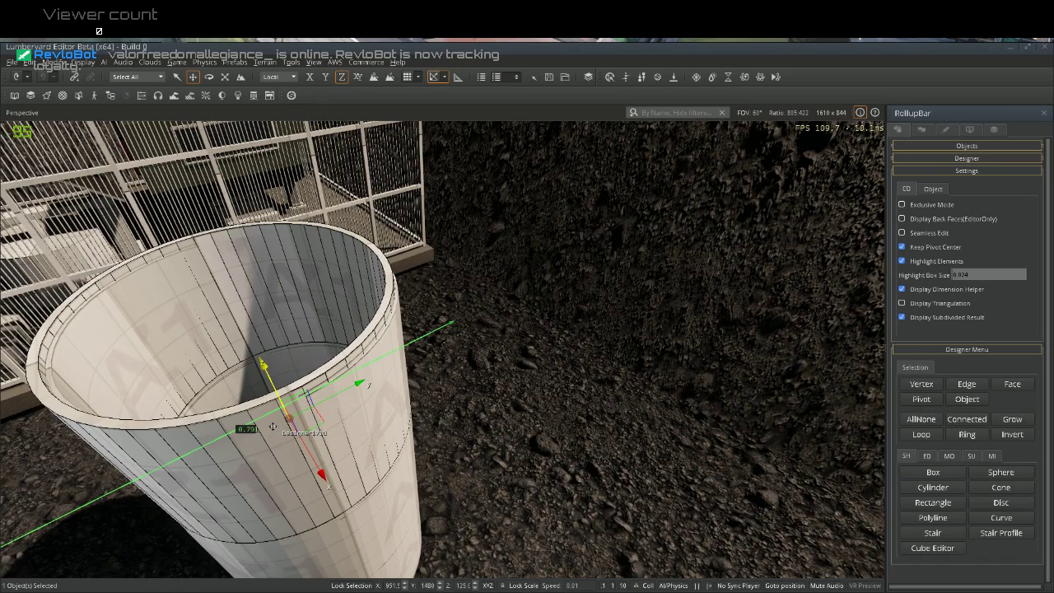
click(211, 76)
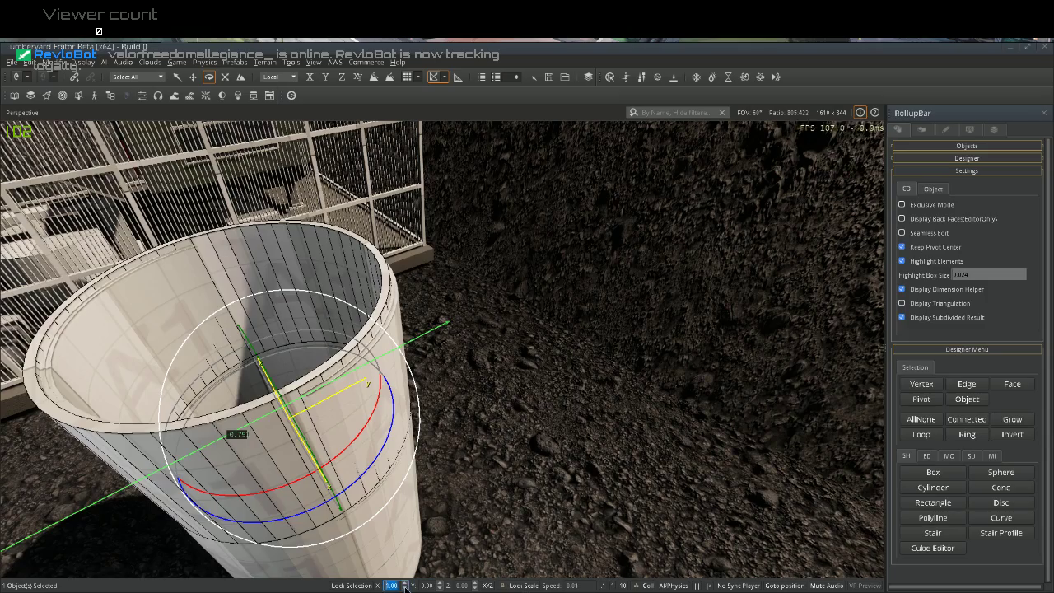
click(404, 587)
Examine the ring stack's joints and tilt from the side and the front
key(s)
right_drag(363, 168, 367, 148)
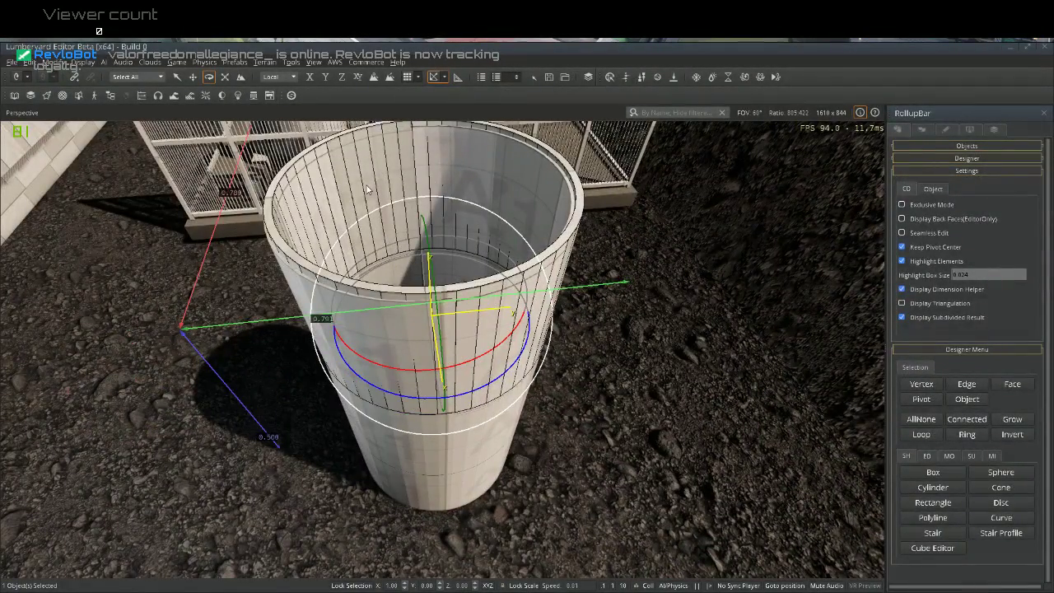
key(a)
key(a)
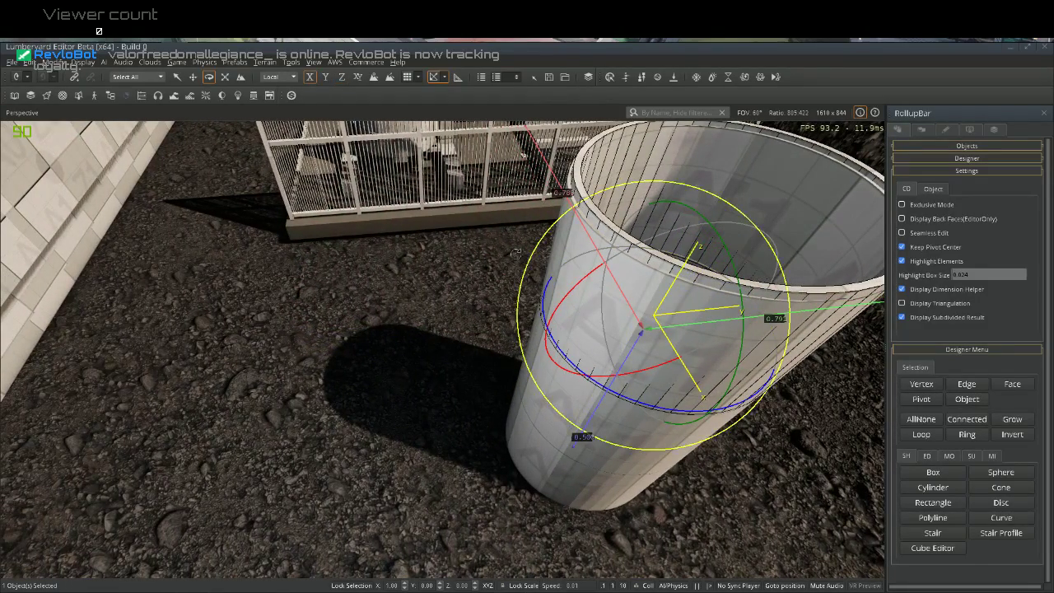
click(190, 79)
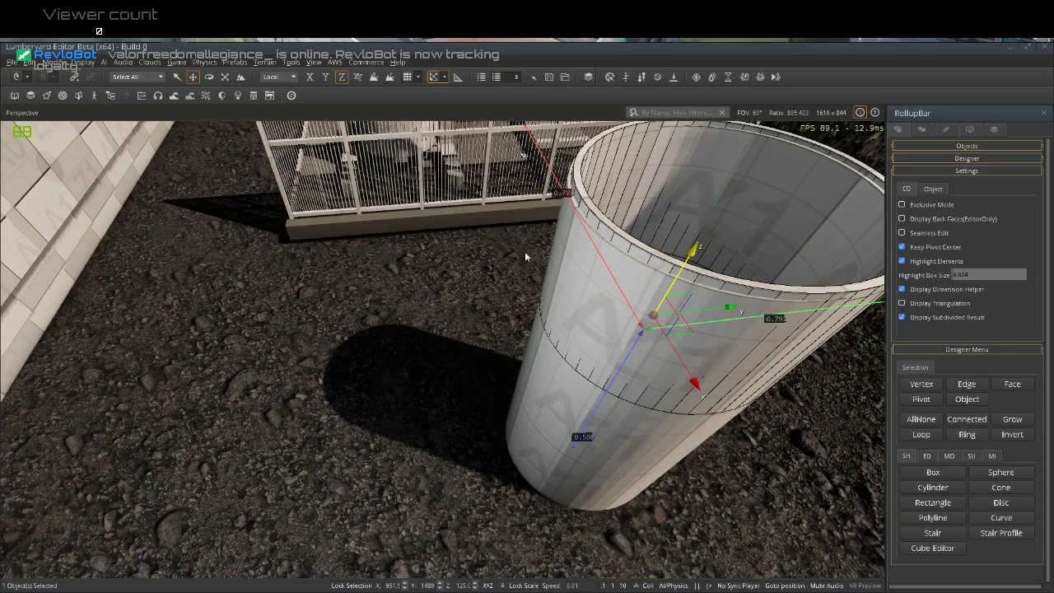
key(s)
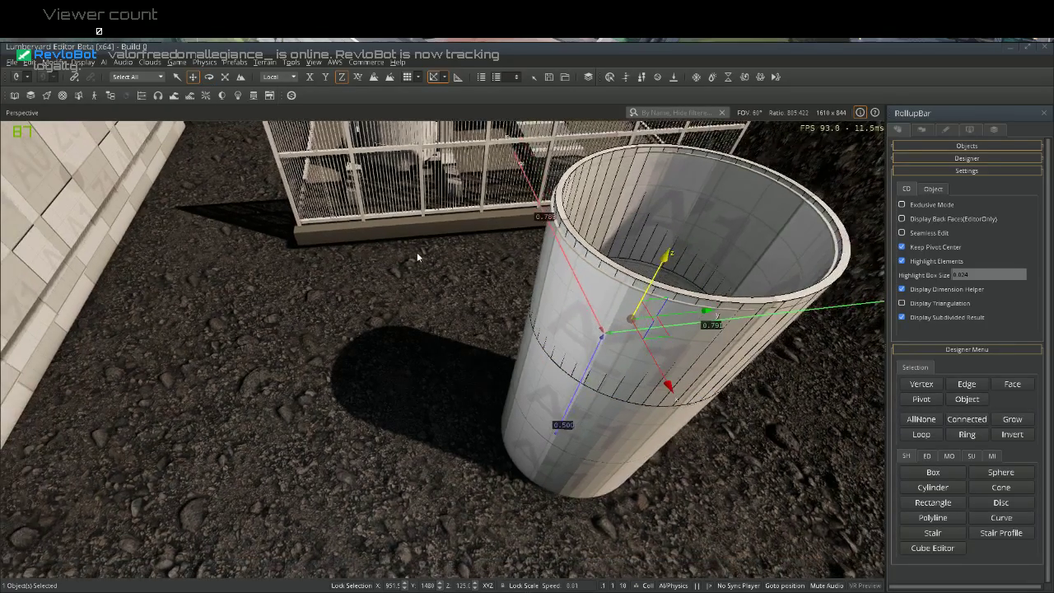
key(d)
right_drag(417, 252, 428, 264)
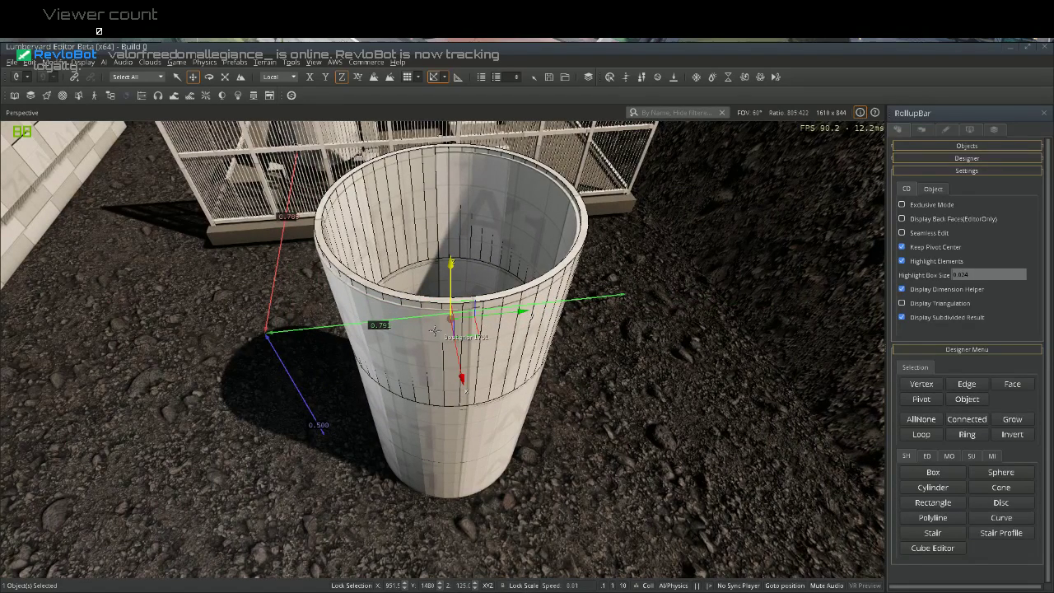
Delete the overlapping tilted rings at the top of the stack one by one, keeping the two lowest upright rings
key(Delete)
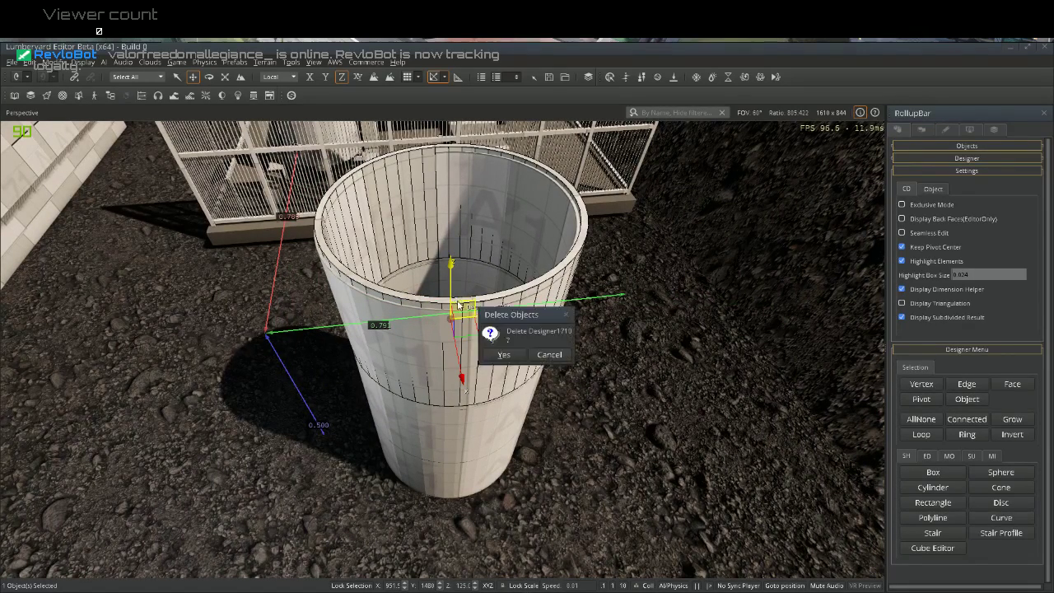
key(Return)
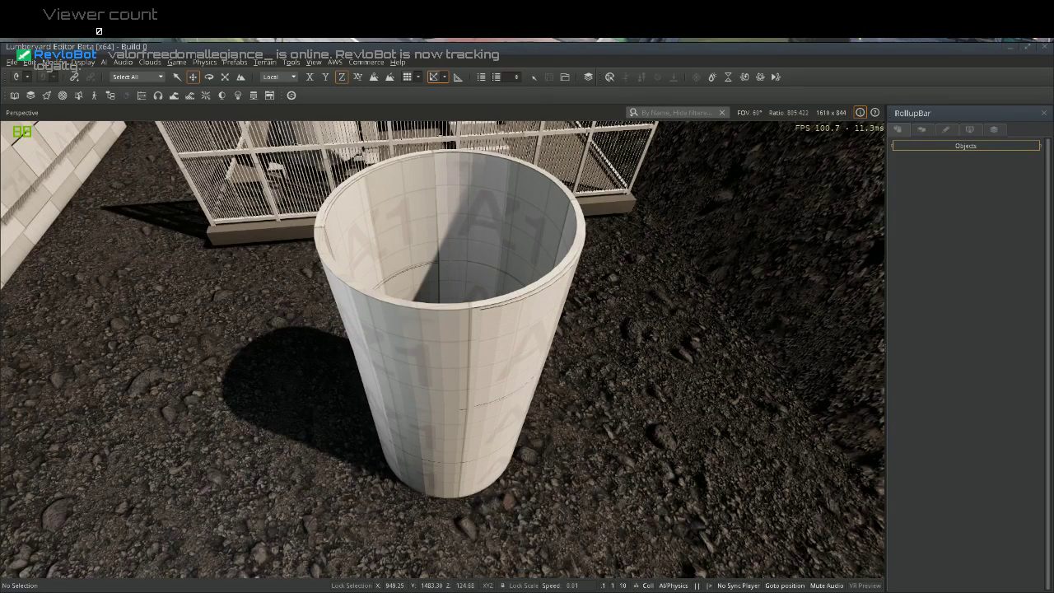
click(456, 261)
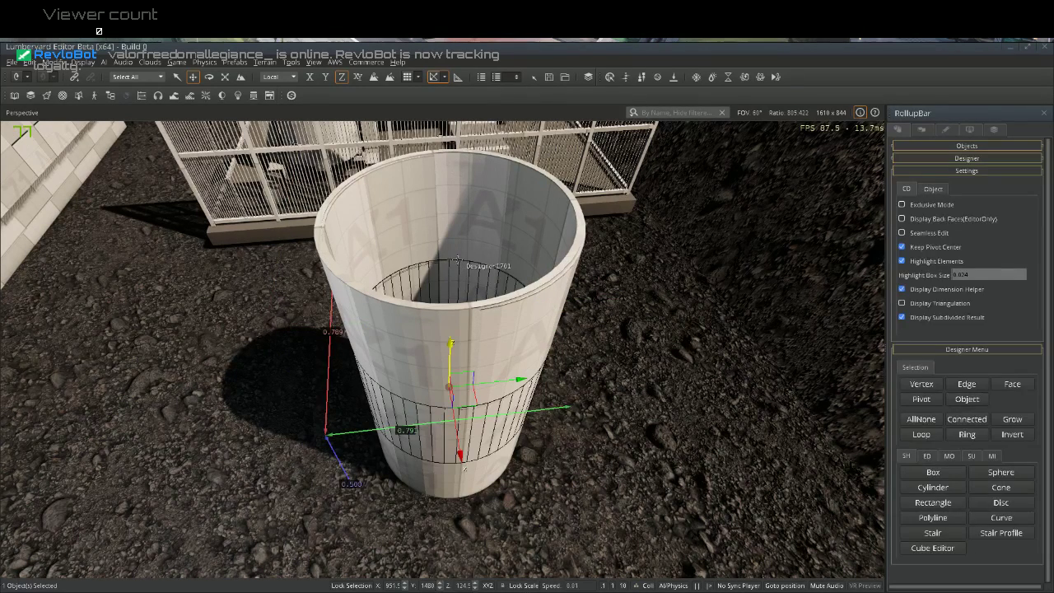
click(454, 235)
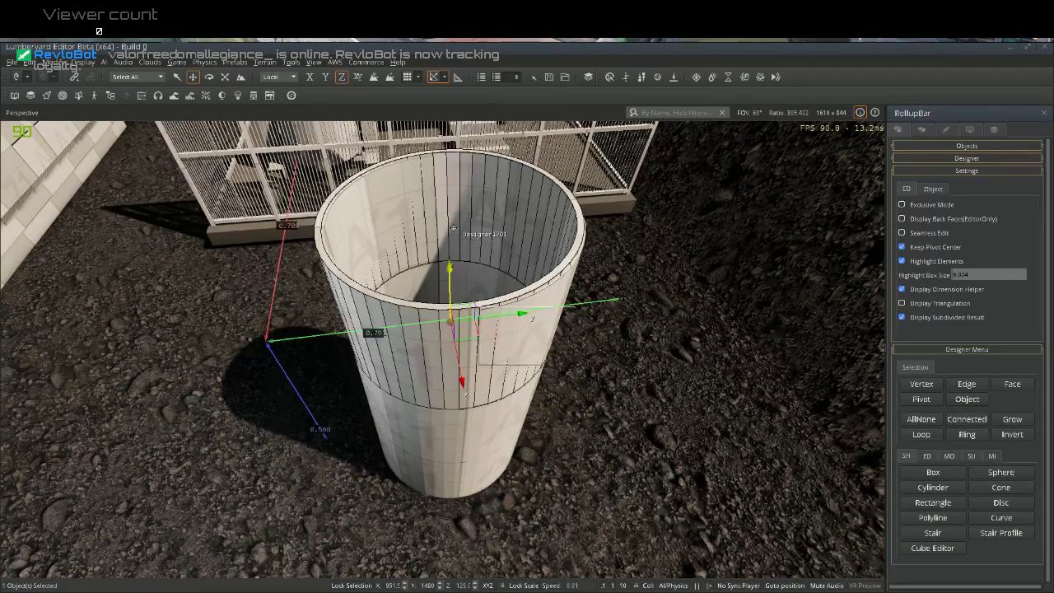
key(Delete)
key(Return)
click(453, 236)
key(Delete)
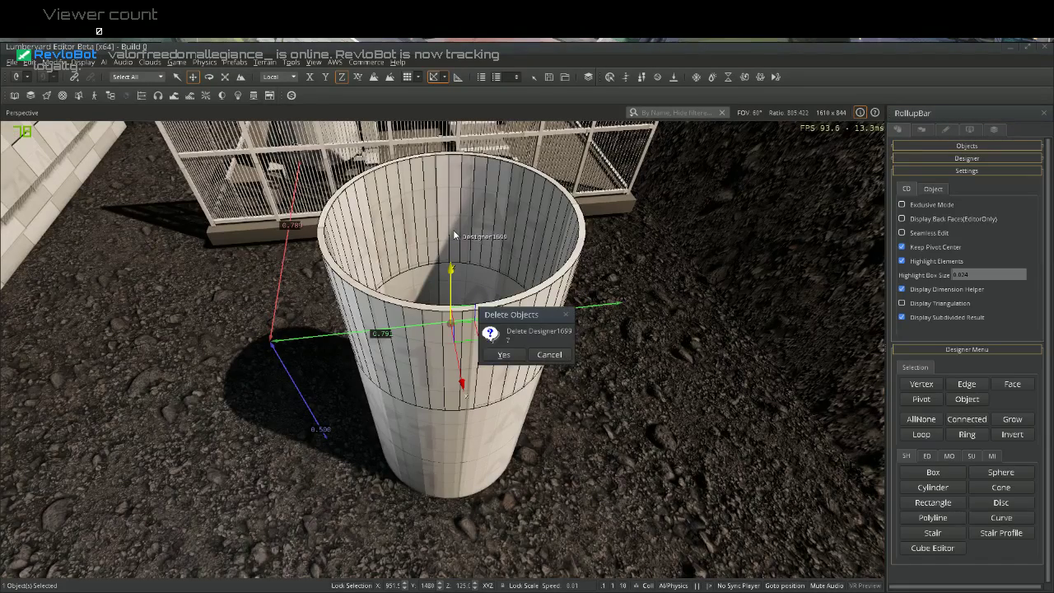
key(Return)
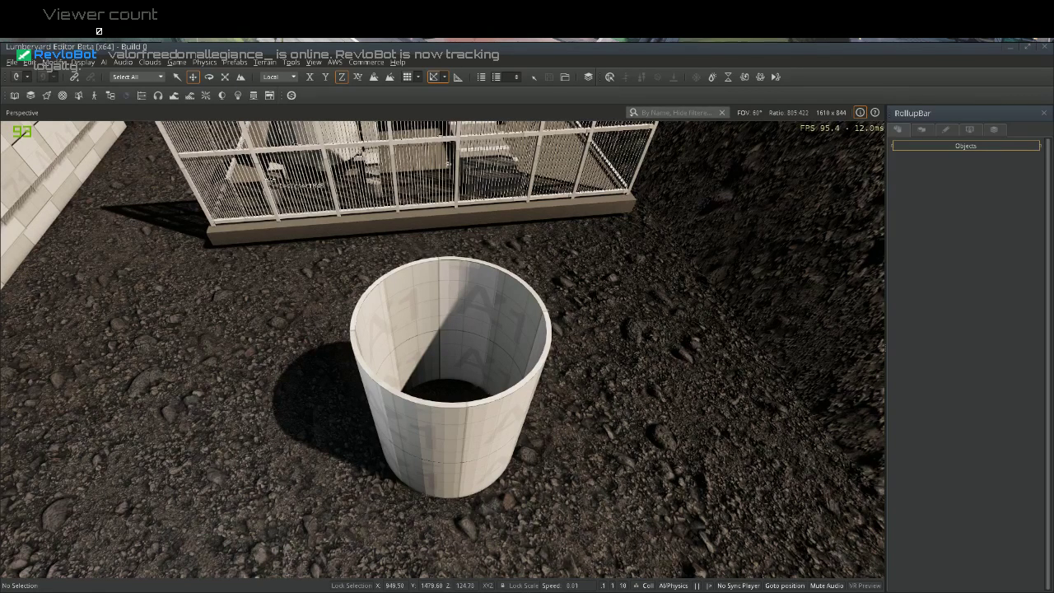
Clone the remaining upper ring and place the copy directly above it along Z
click(406, 287)
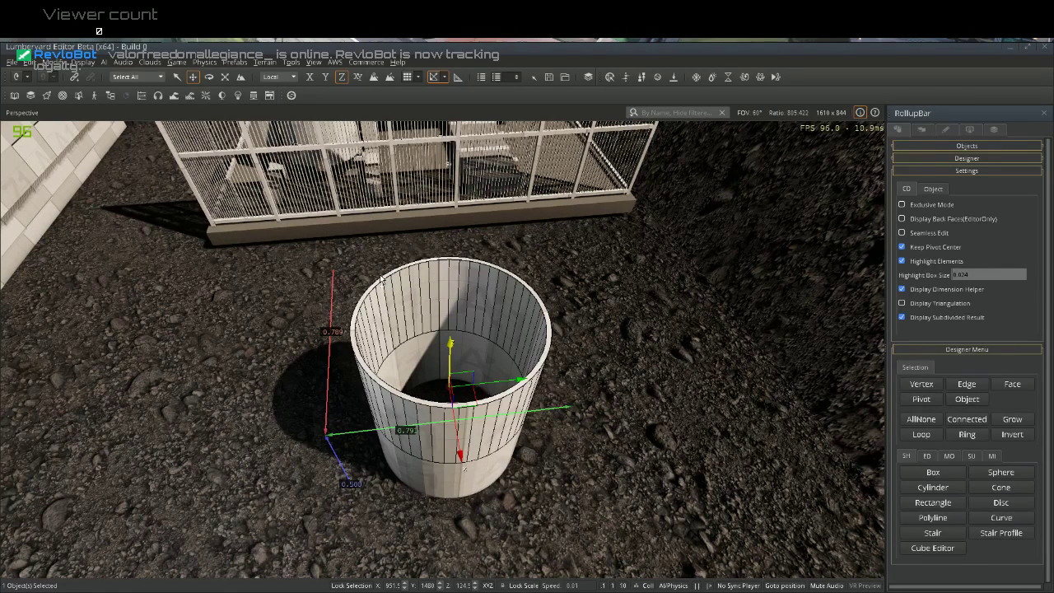
key(ctrl+c)
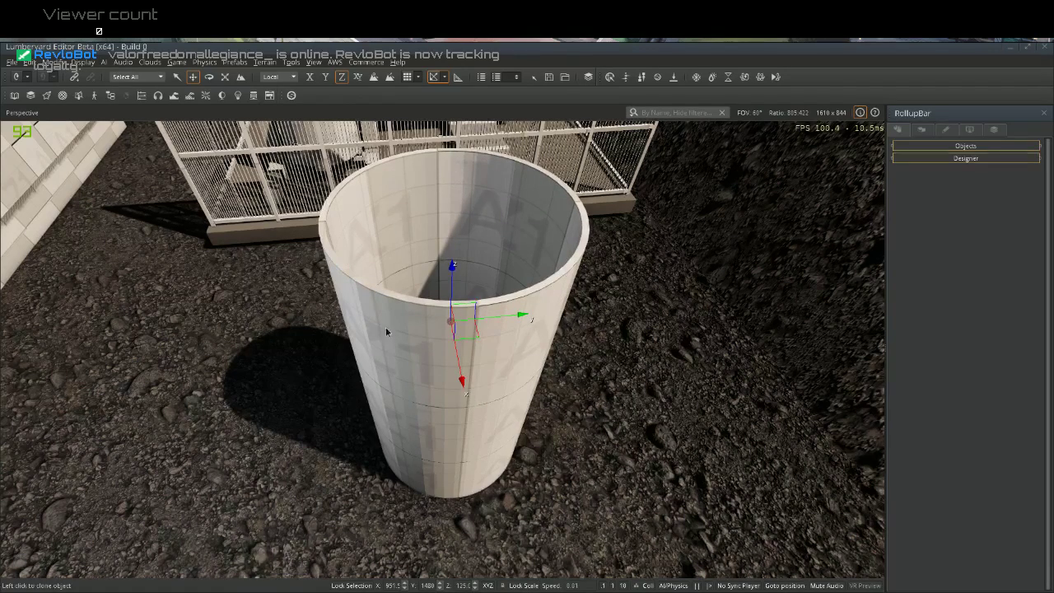
click(385, 327)
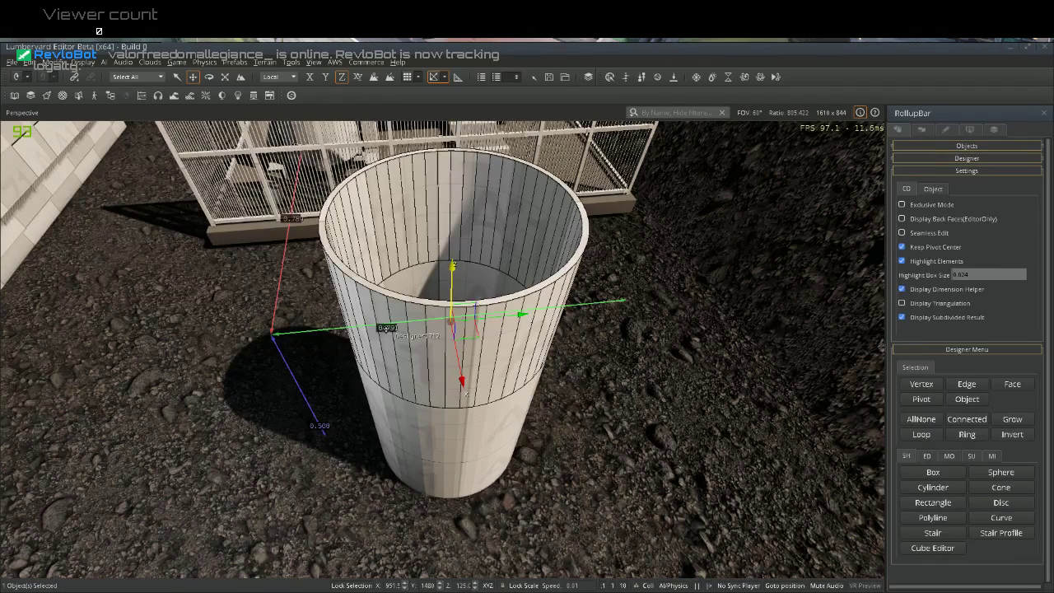
click(708, 258)
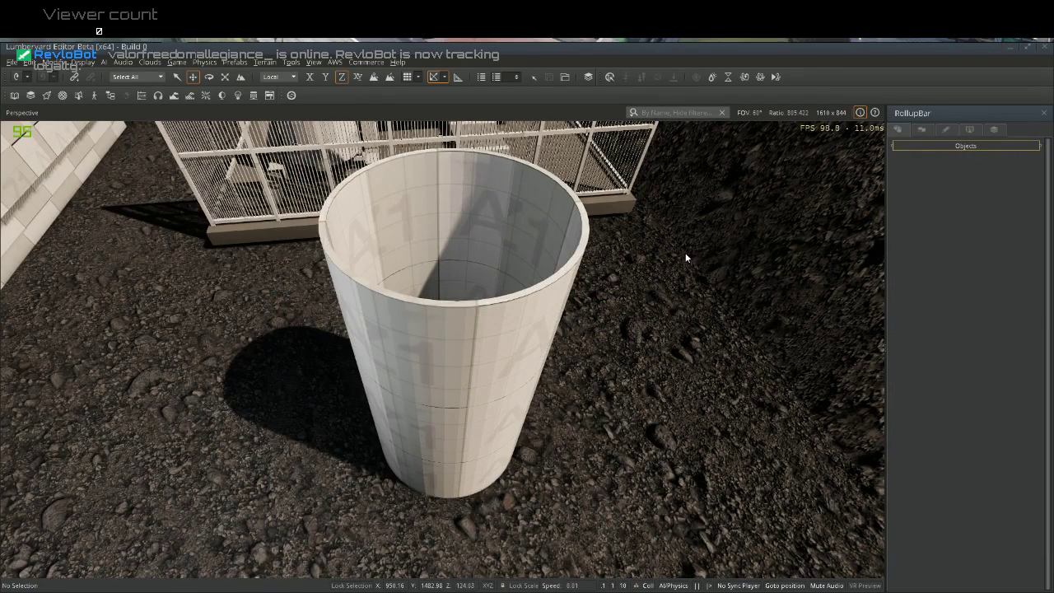
Select the new top ring, clone it again and place the copy on top of the stack
click(462, 217)
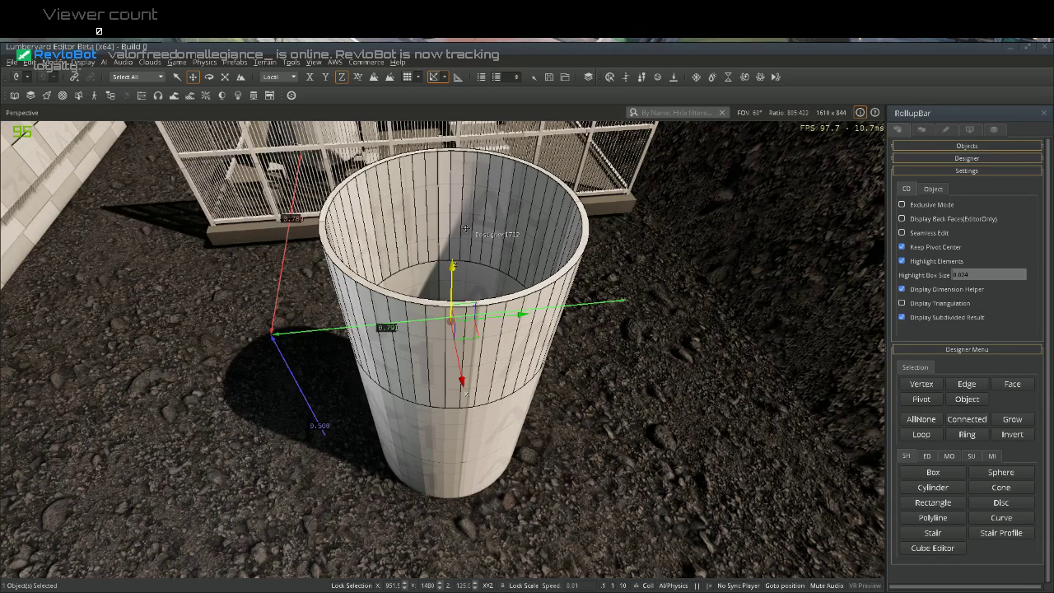
key(ctrl+c)
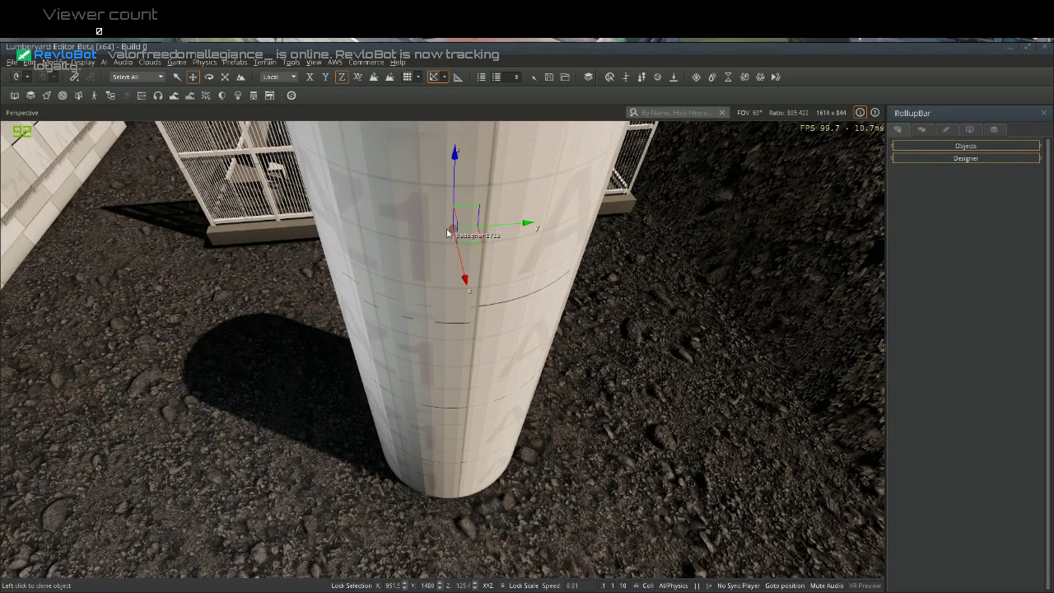
drag(447, 234, 414, 236)
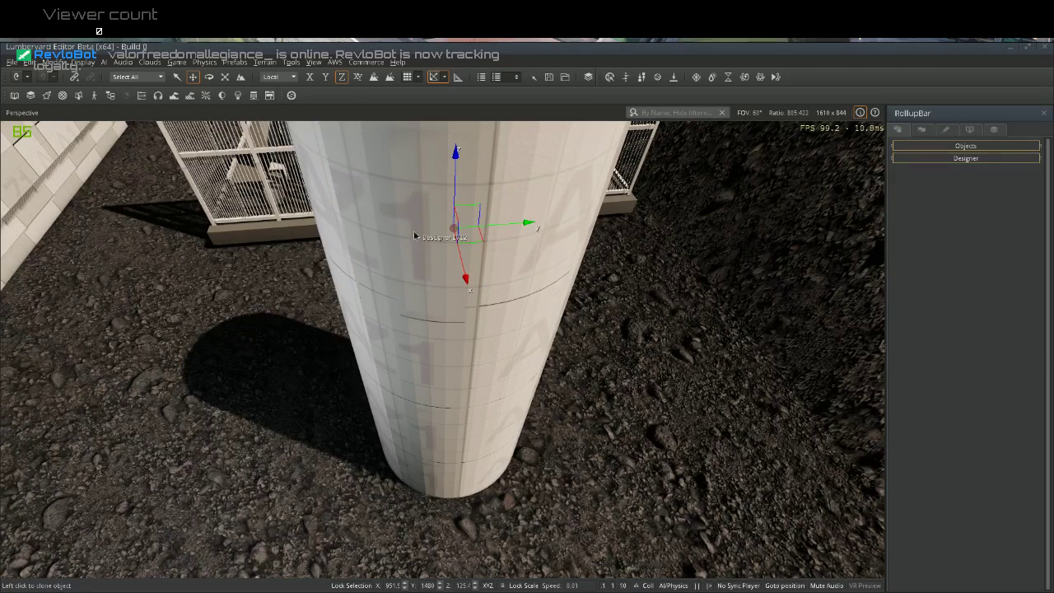
double_click(414, 237)
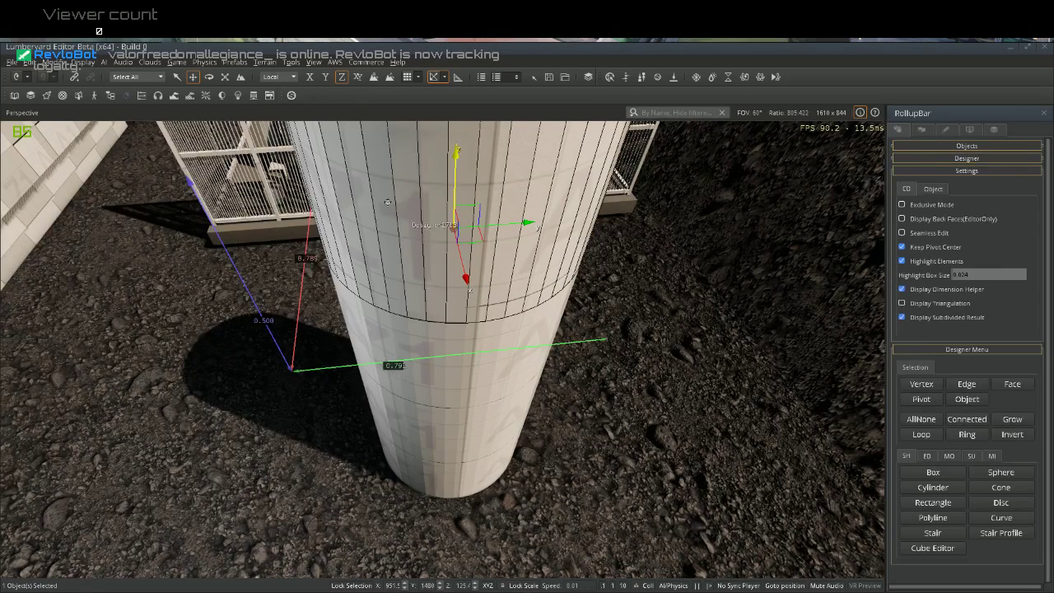
Rotate the topmost ring copy to 90 degrees about X and return to the Move tool
click(209, 77)
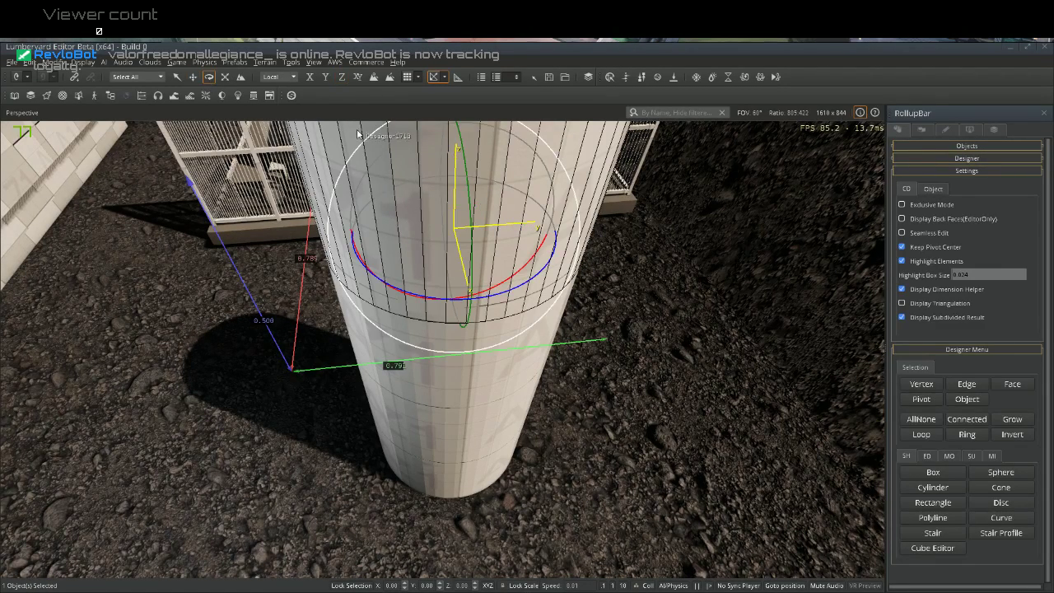
drag(385, 153, 336, 242)
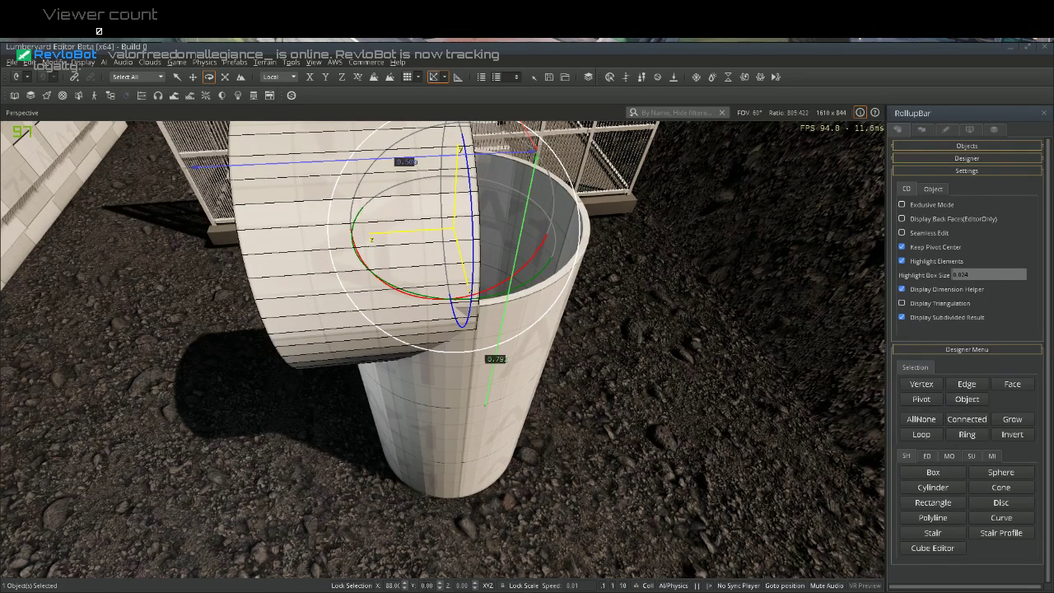
click(405, 583)
click(405, 583)
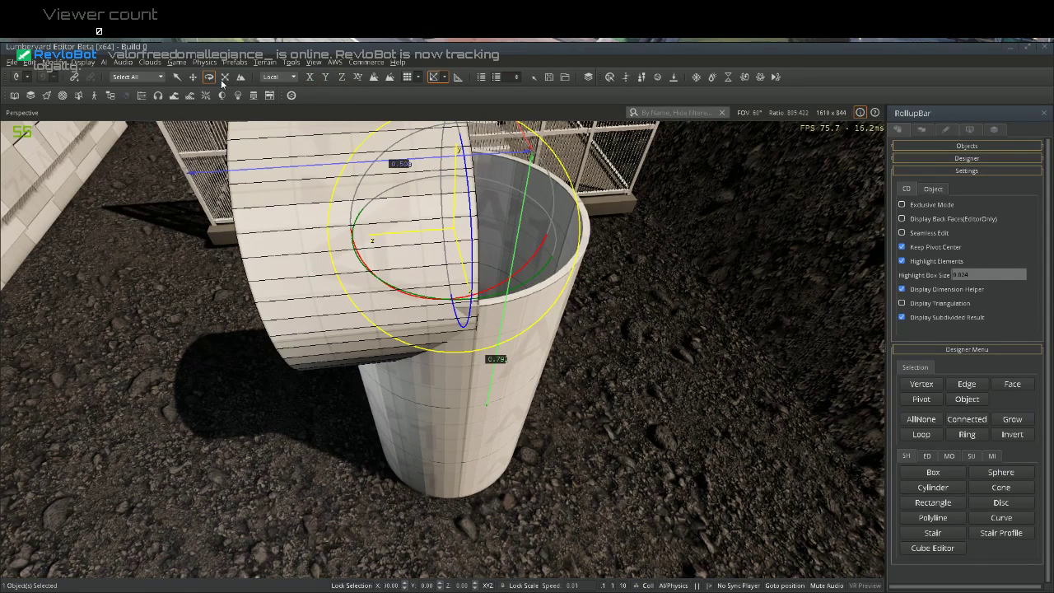
click(192, 79)
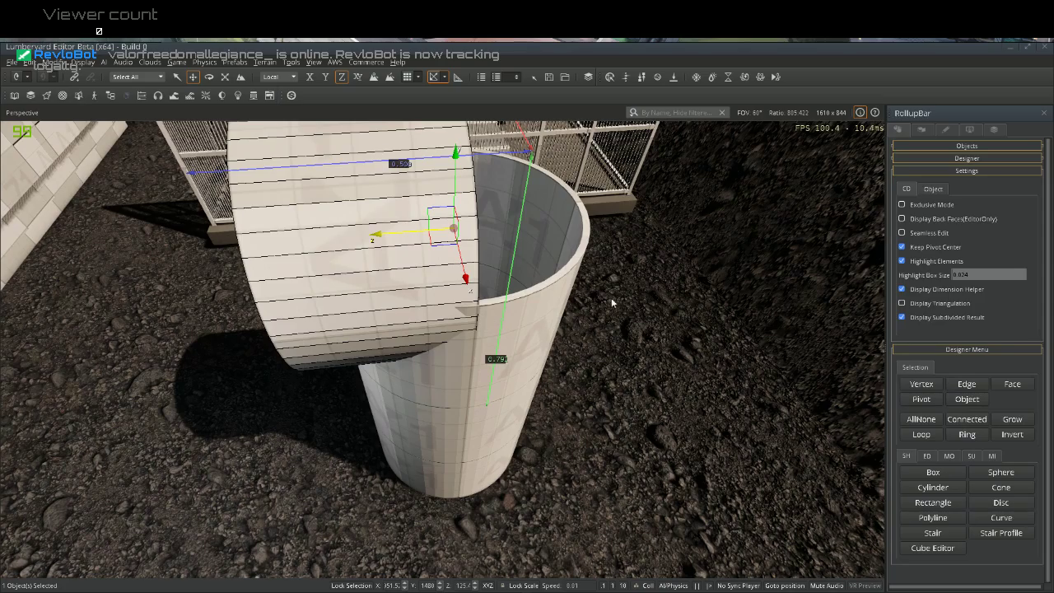
Select the upright top ring together with the horizontal ring and combine them with a Boolean operation
key(a)
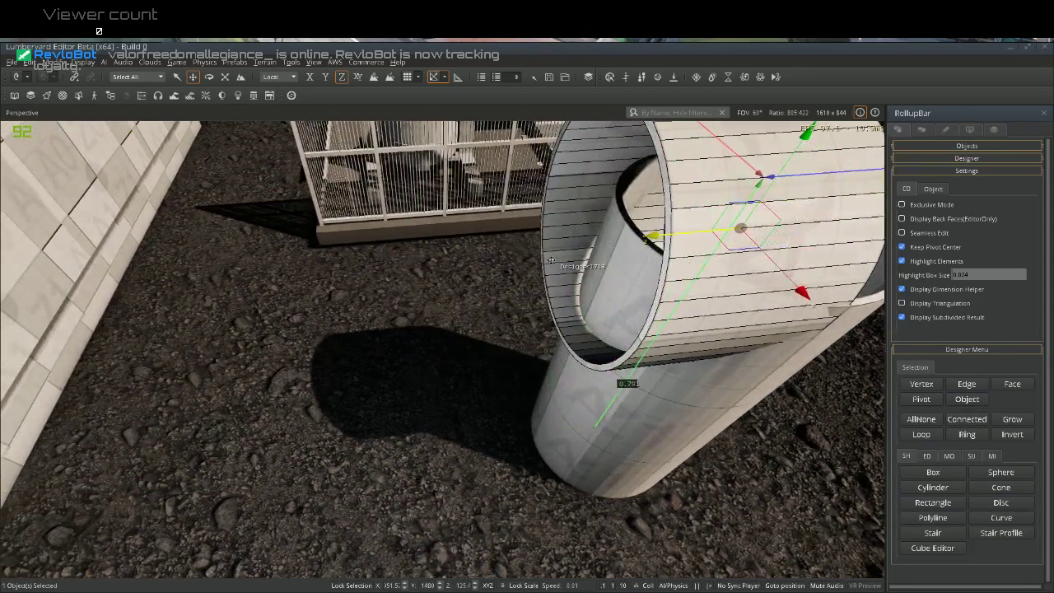
alt+middle_drag(551, 260, 494, 292)
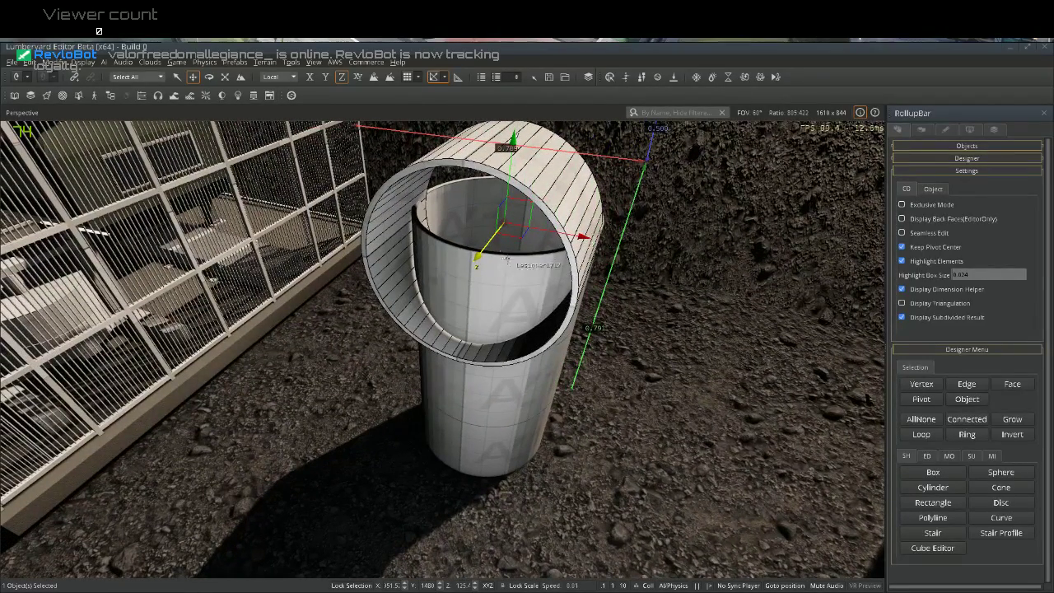
click(487, 291)
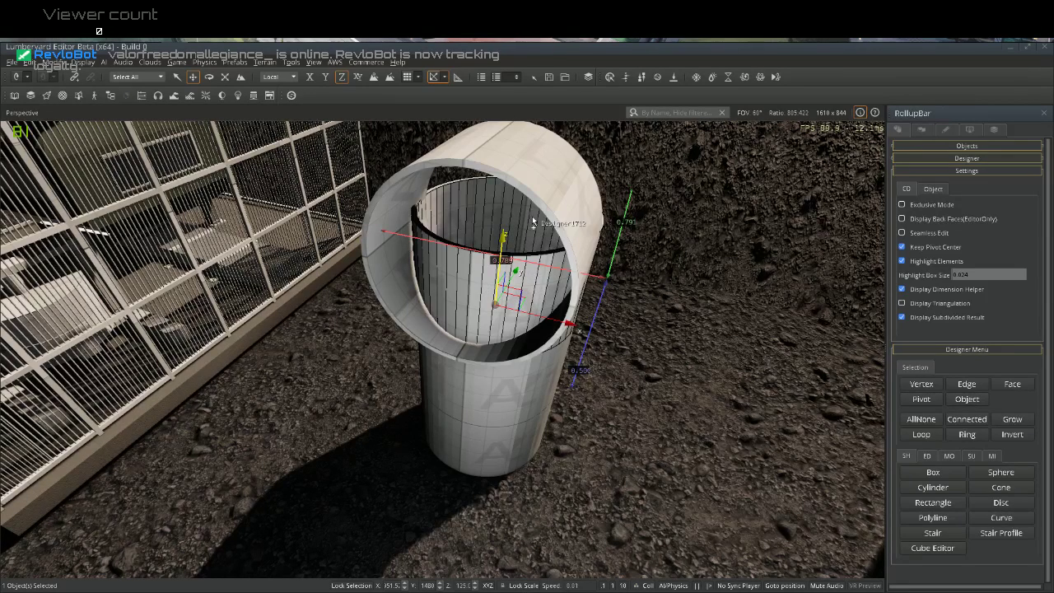
ctrl+click(560, 202)
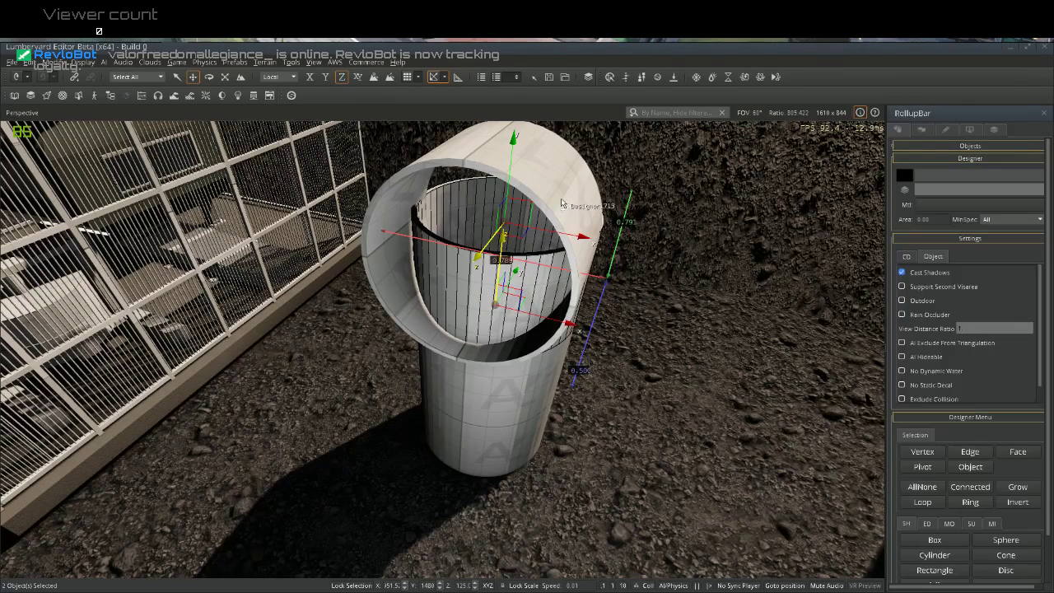
click(948, 527)
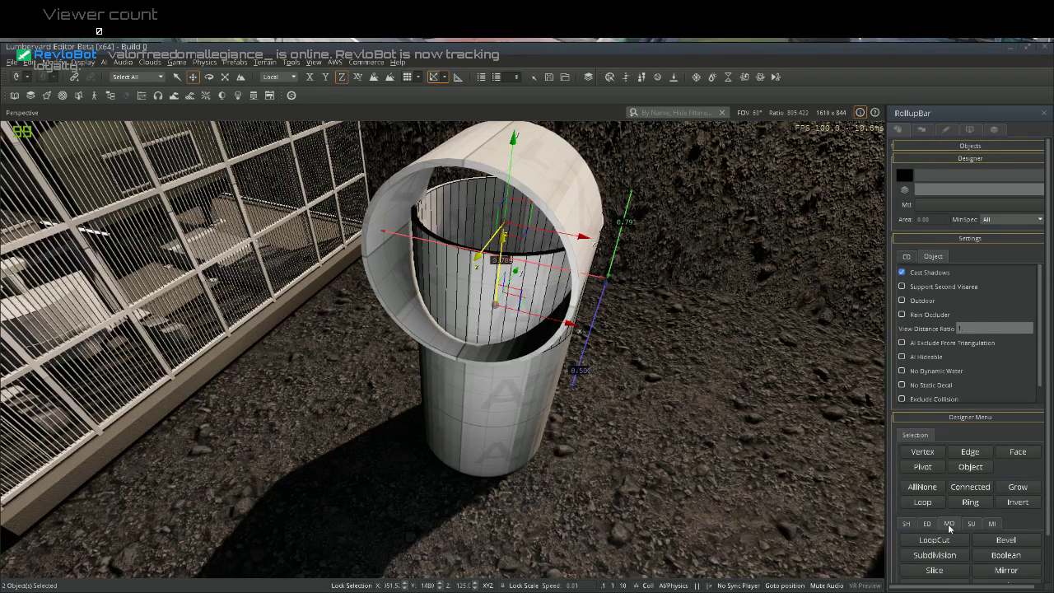
scroll(946, 557, down, 1)
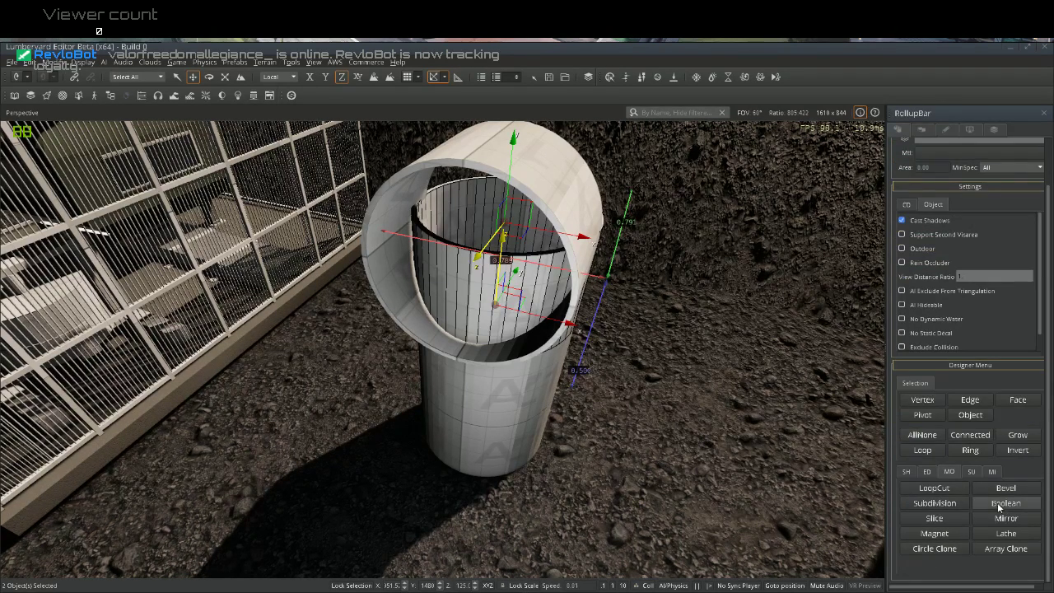
scroll(936, 539, down, 1)
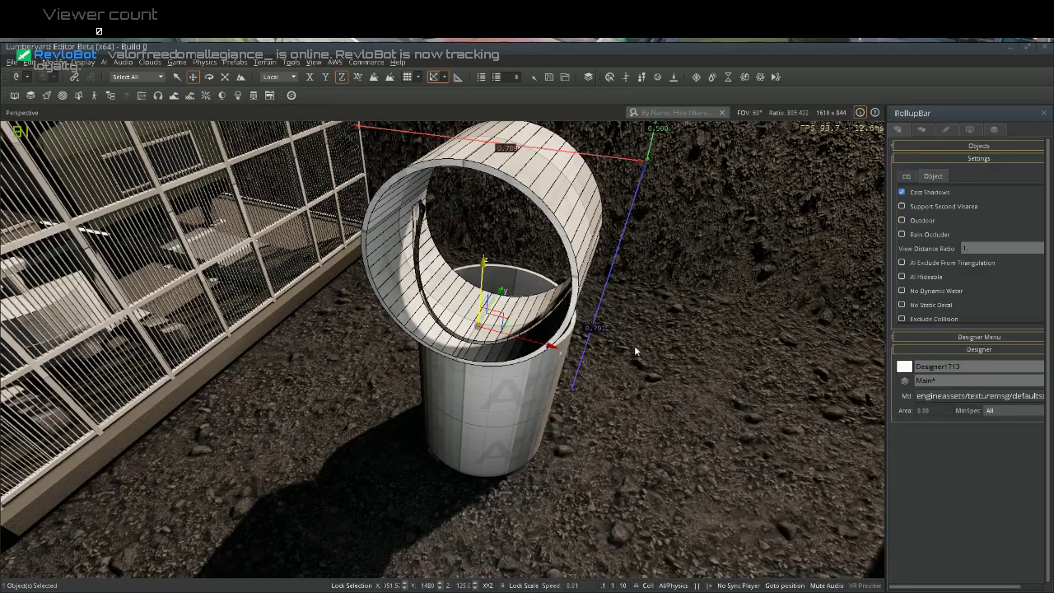
Inspect the Boolean result on top of the upright pipe from several sides
key(s)
right_drag(637, 364, 557, 339)
key(d)
key(d)
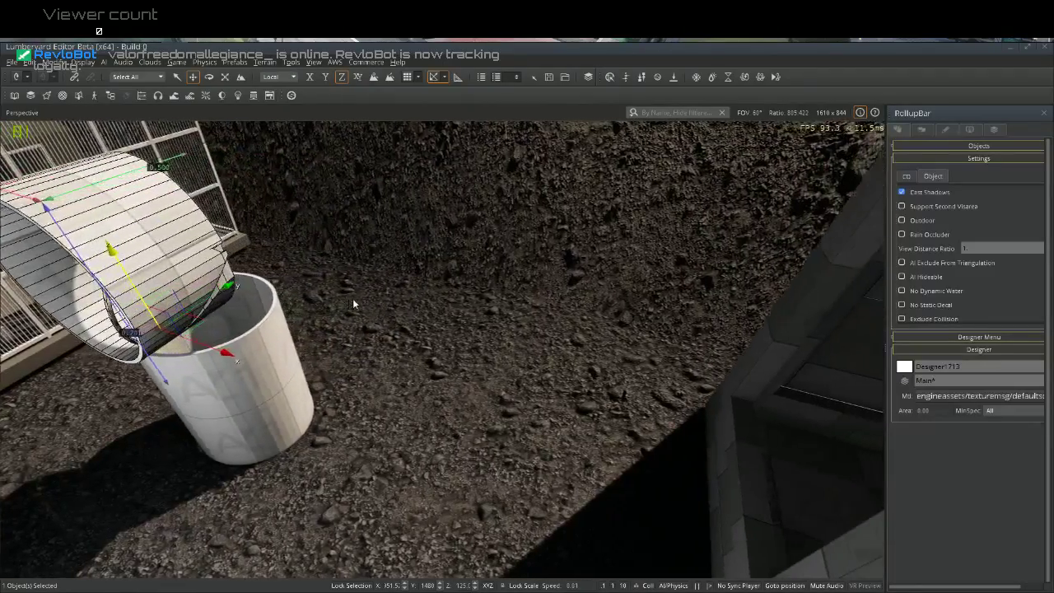
key(d)
right_drag(352, 298, 215, 298)
key(d)
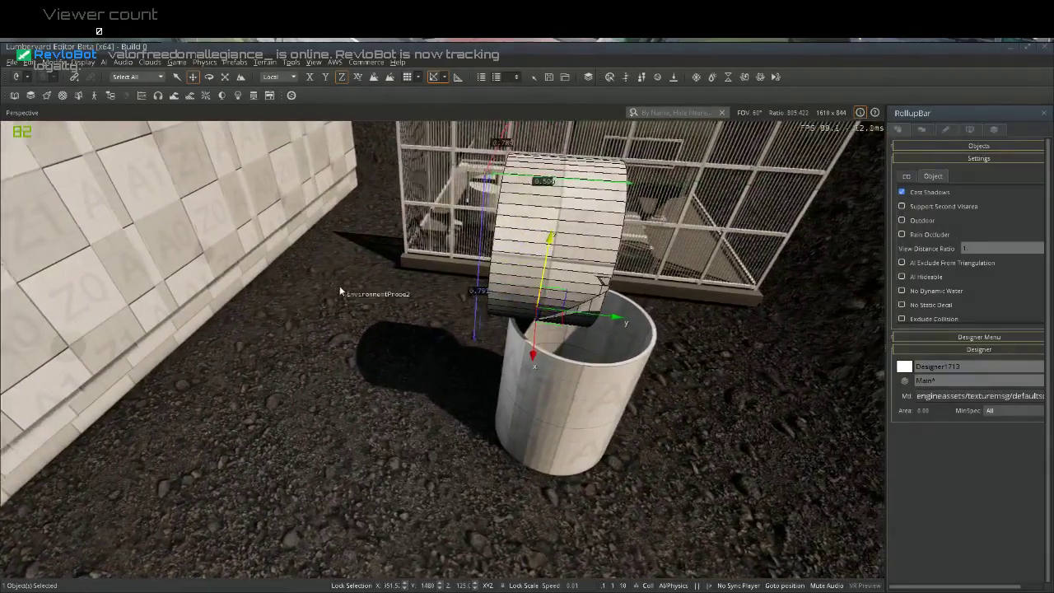
Undo the last Boolean operation on the top rings and clear the selection
key(d)
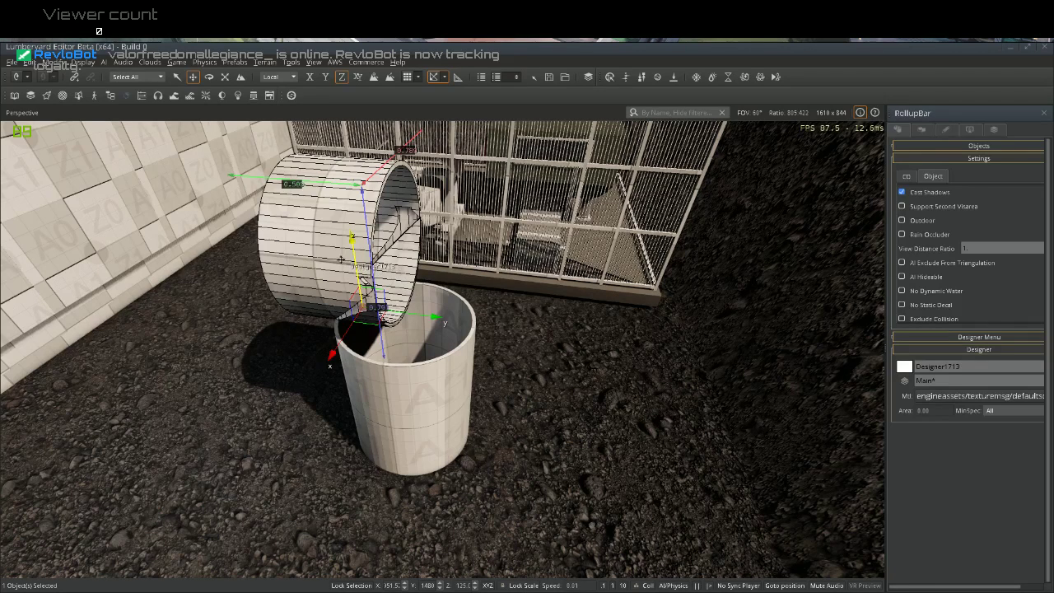
key(shift)
key(ctrl+z)
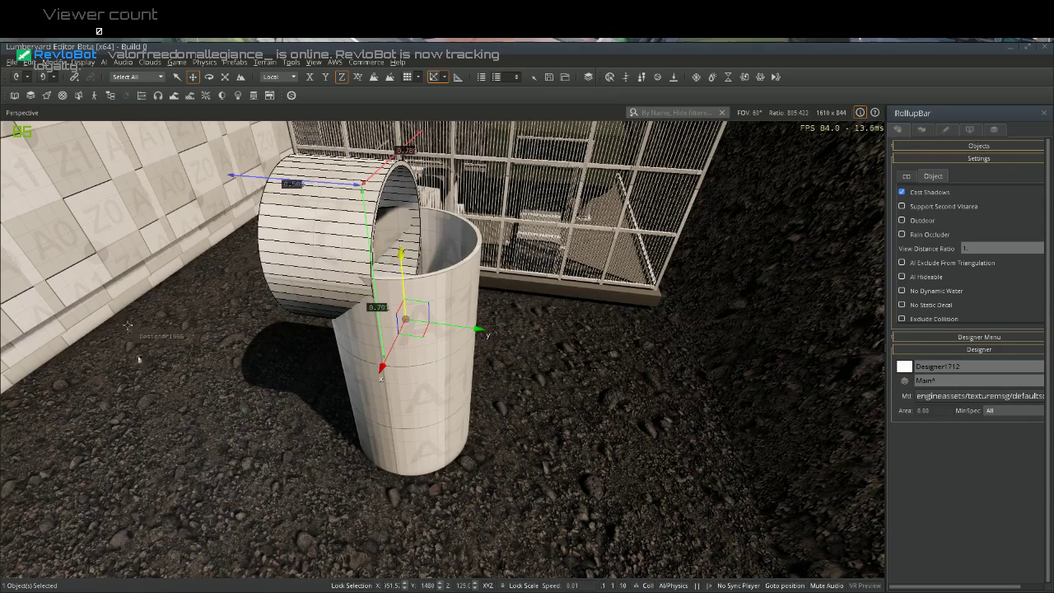
scroll(176, 375, up, 1)
scroll(134, 389, down, 4)
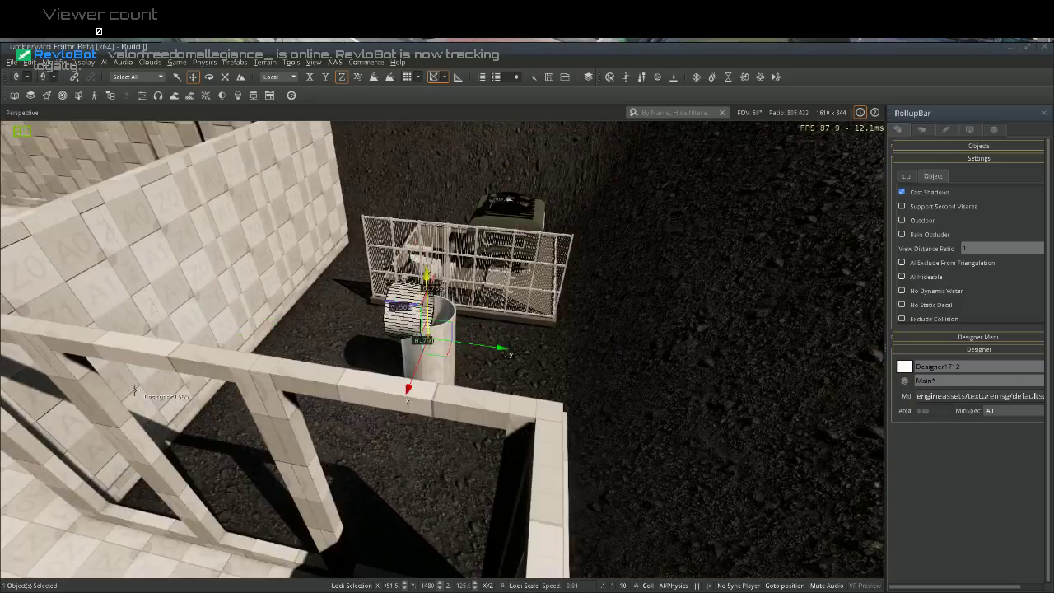
scroll(134, 389, up, 5)
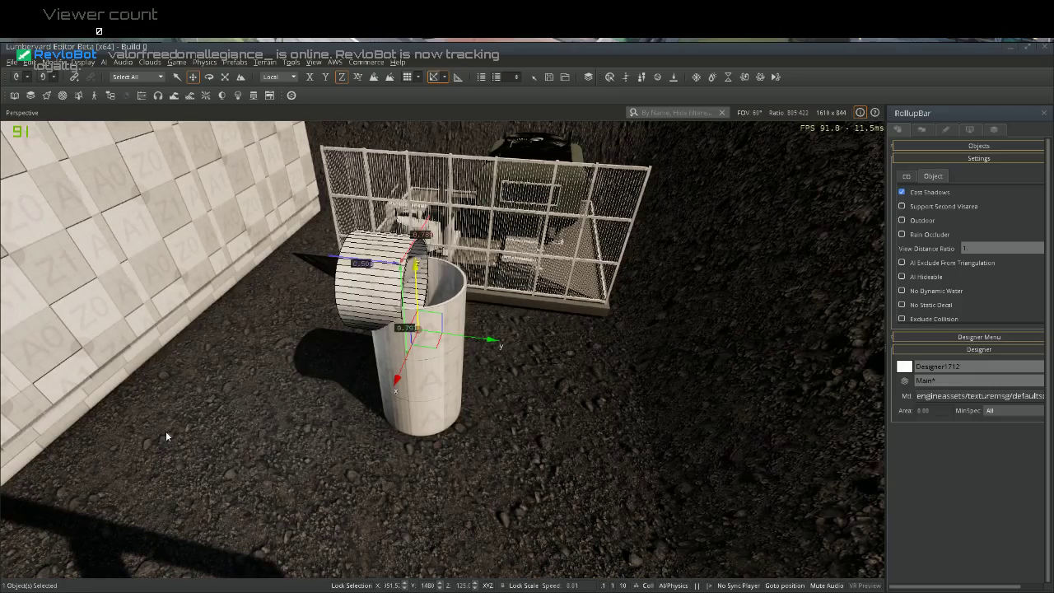
click(166, 431)
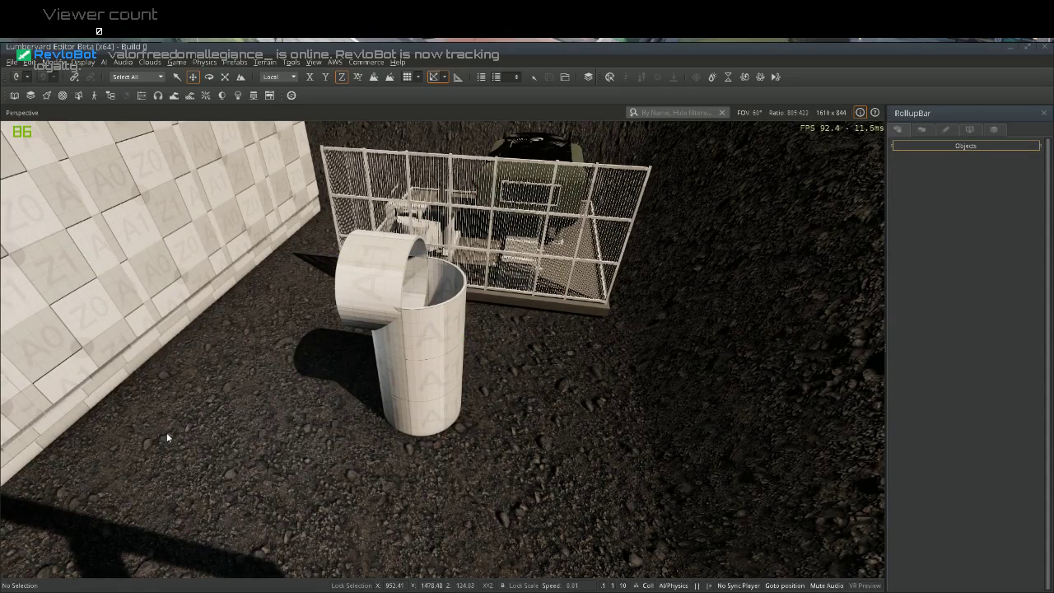
Examine where the horizontal ring meets the upright pipe, from several sides and down through the open top
key(d)
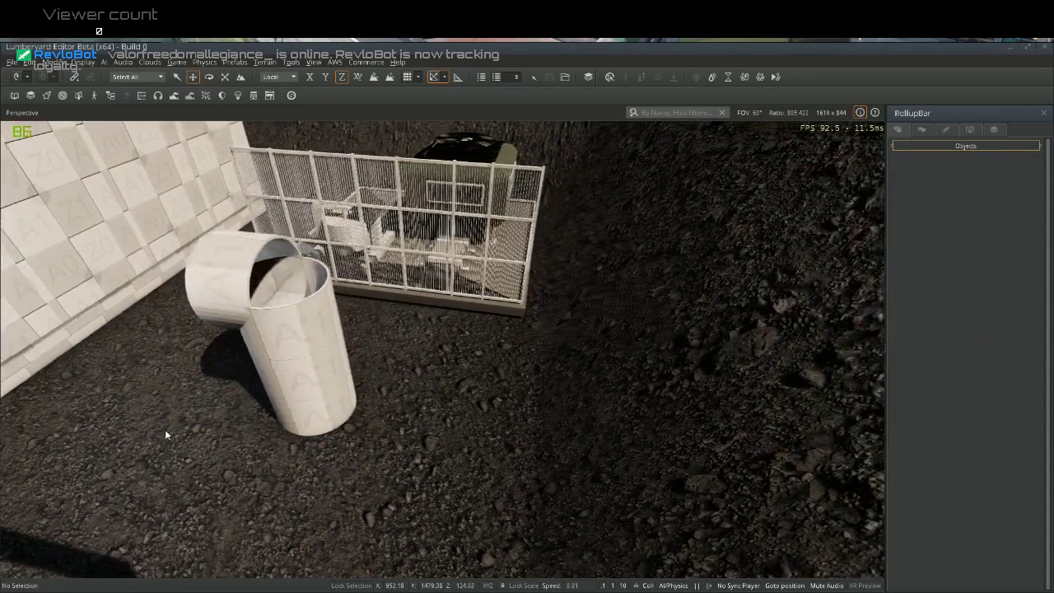
right_drag(204, 403, 48, 399)
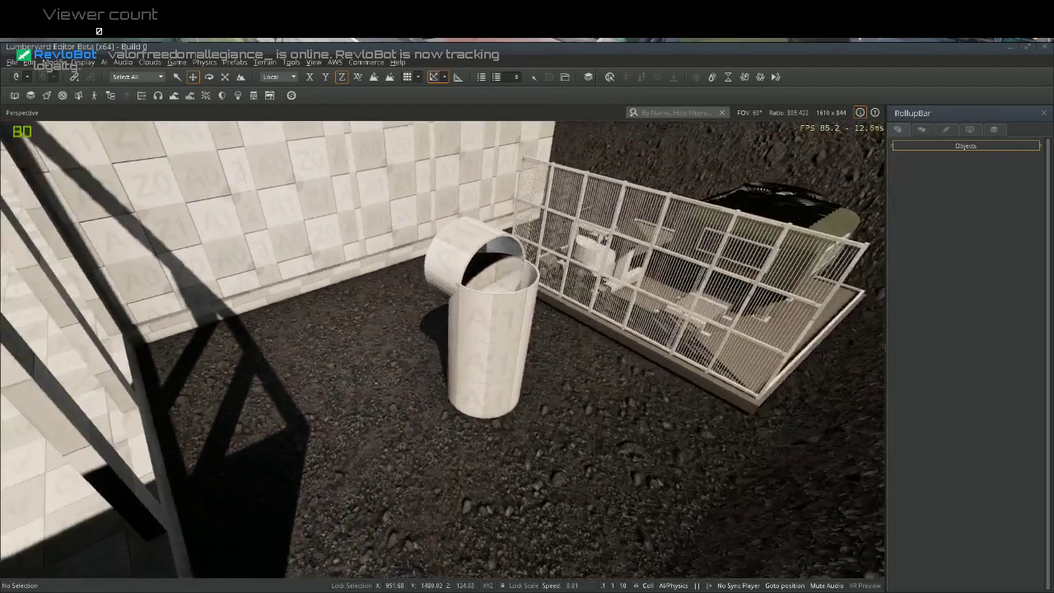
key(w)
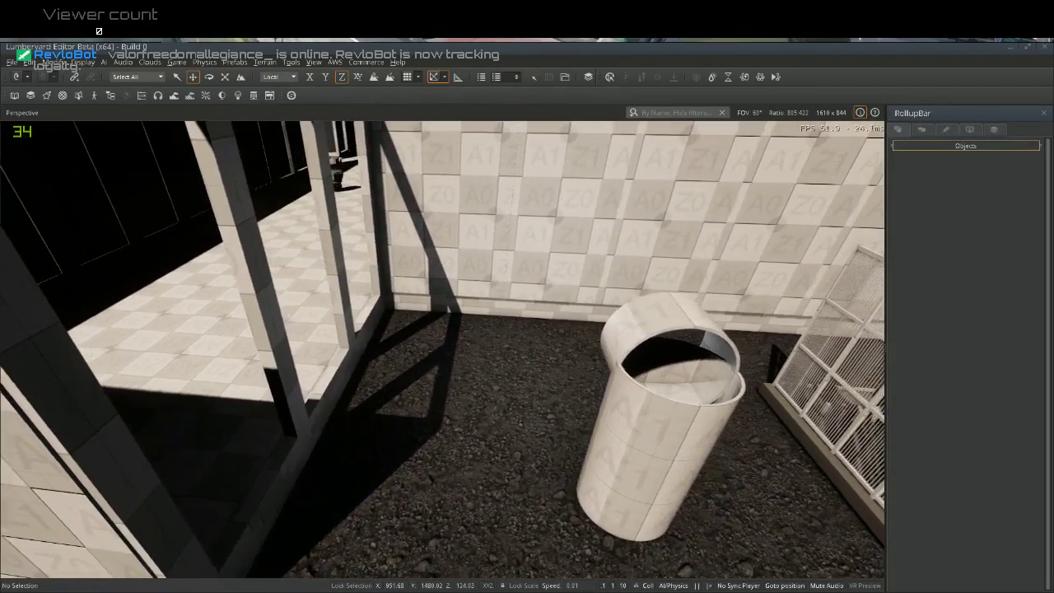
key(d)
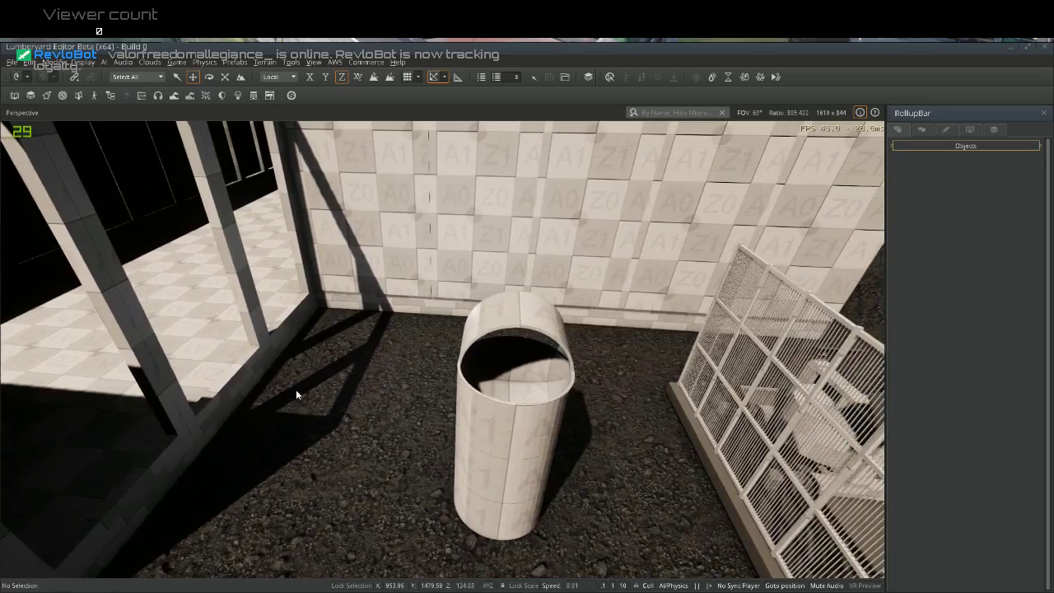
key(d)
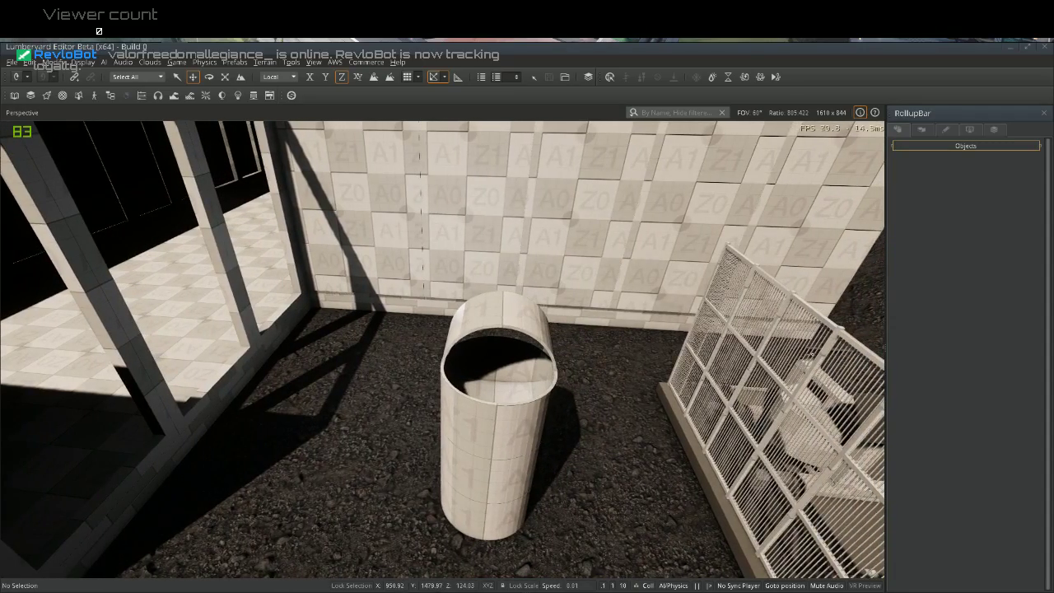
key(w)
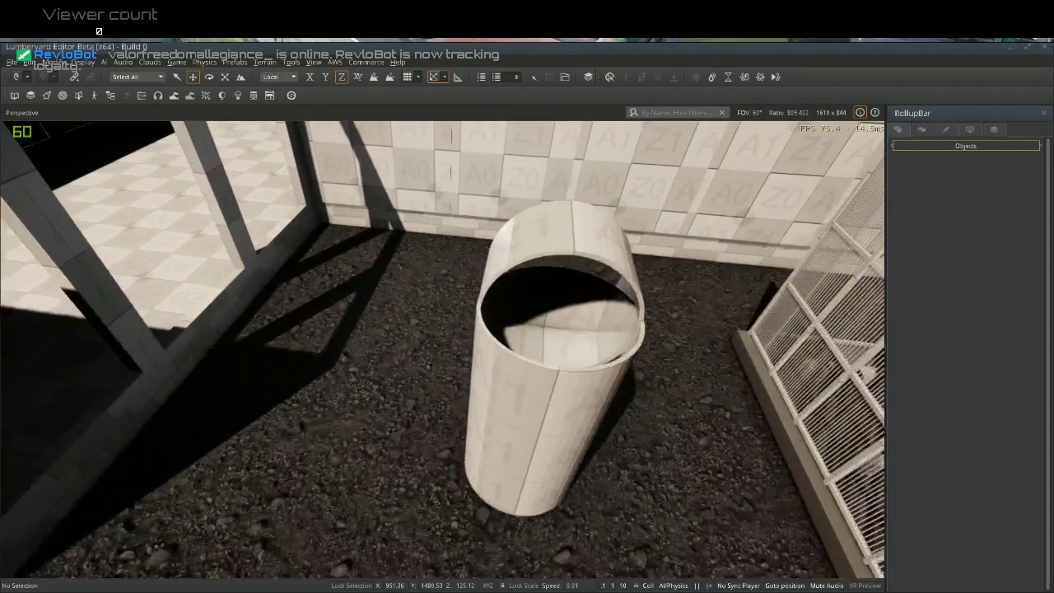
key(w)
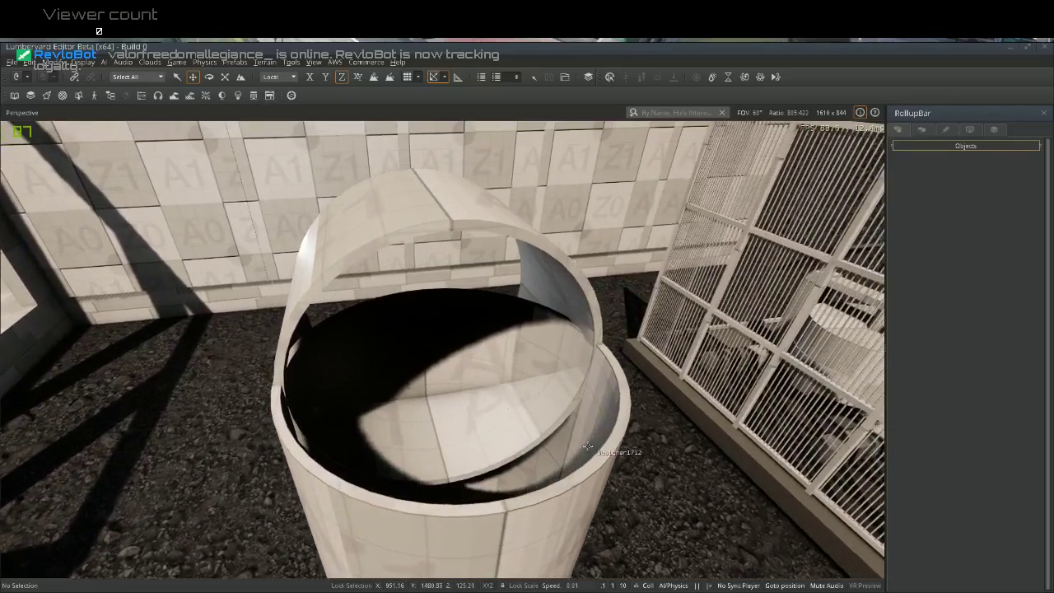
key(w)
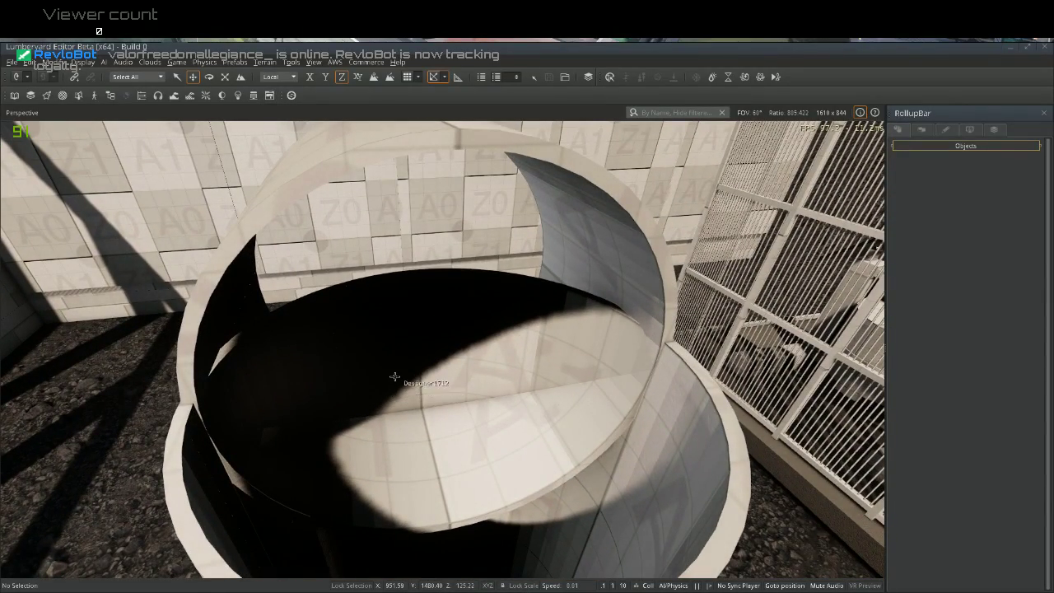
scroll(395, 376, down, 7)
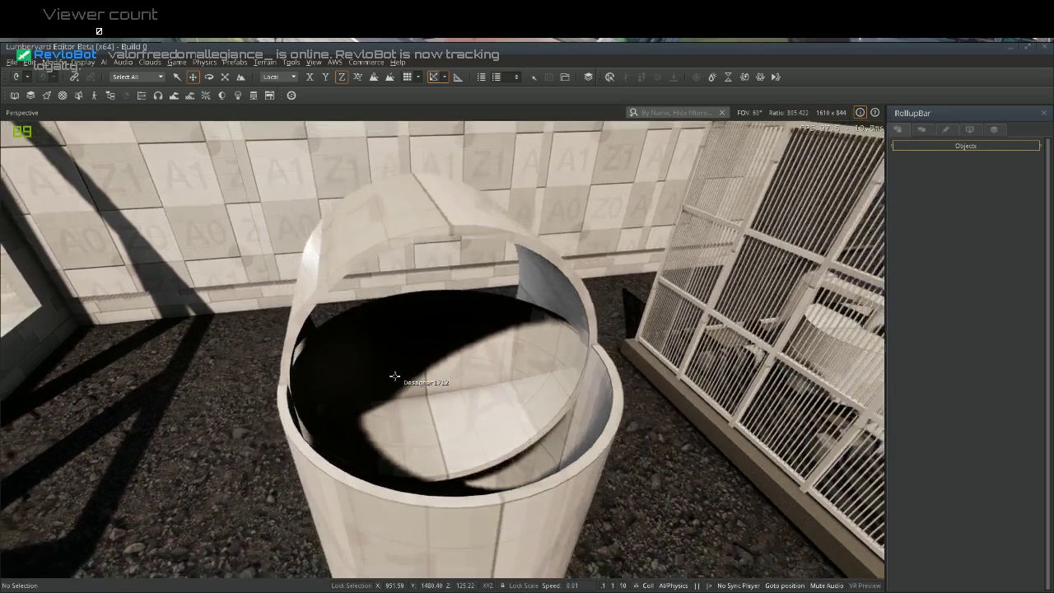
scroll(395, 377, down, 7)
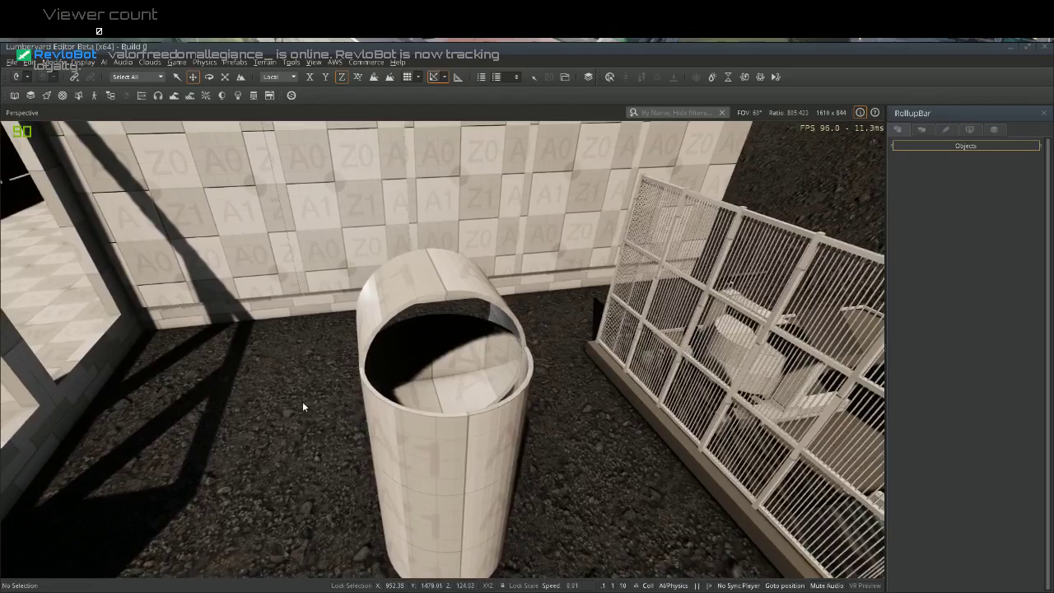
right_drag(302, 407, 373, 360)
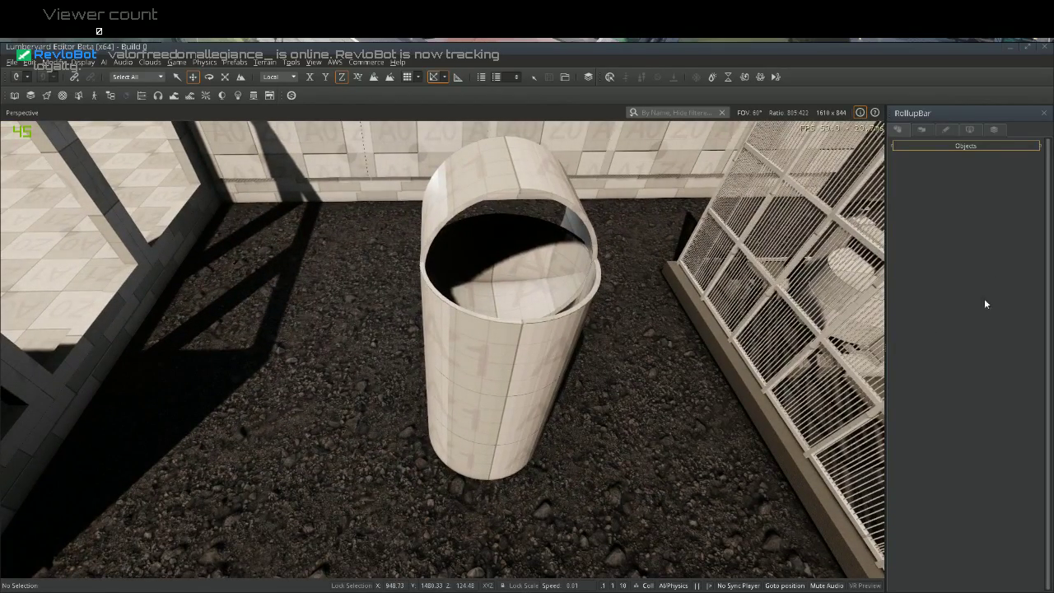
Create a Designer sphere about 1.05 wide on the ground beside the upright pipe and switch to object selection
click(934, 147)
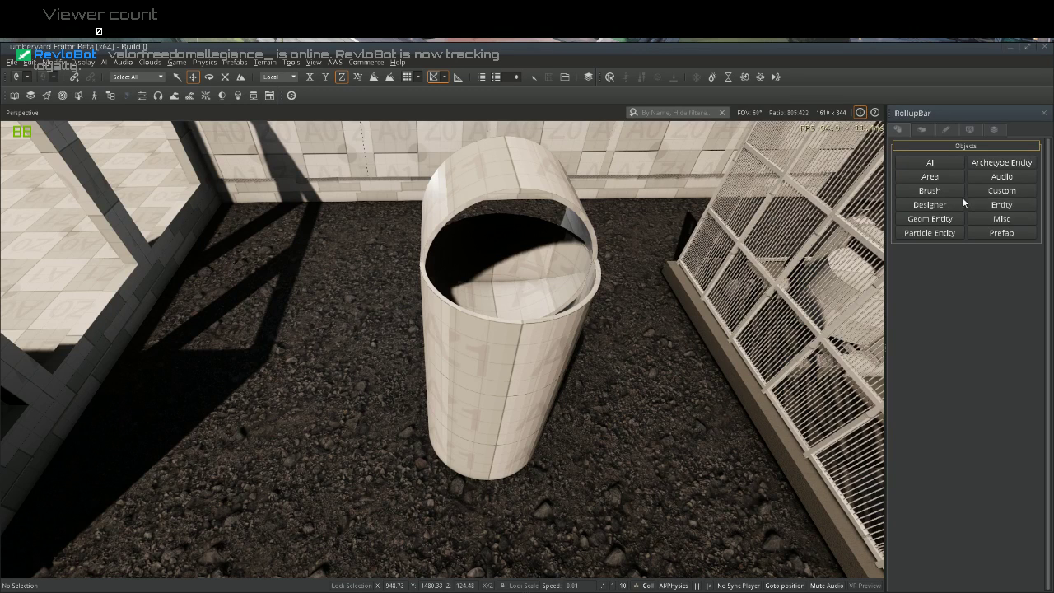
click(930, 204)
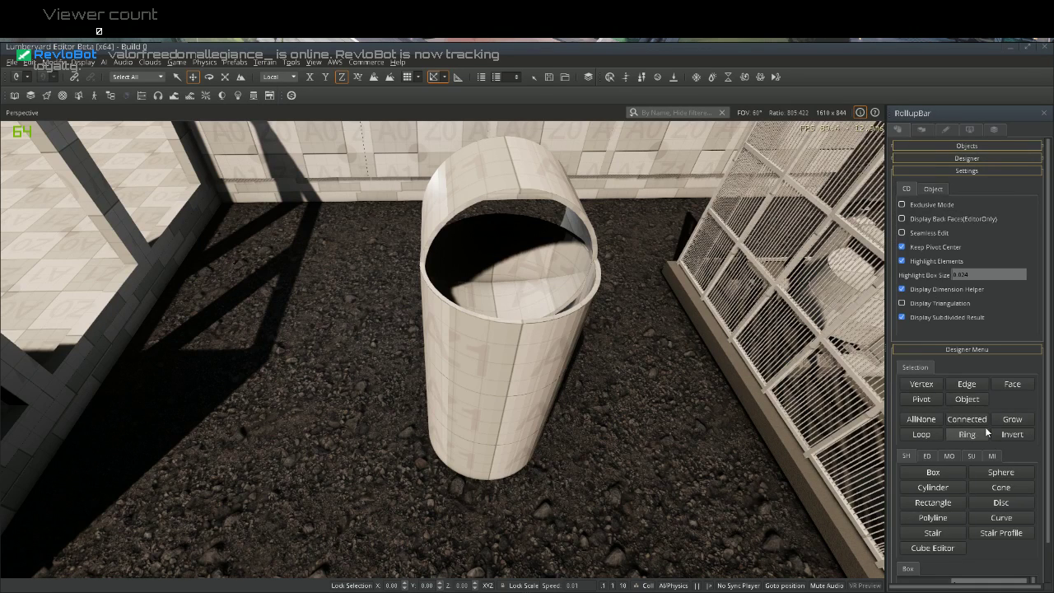
click(1010, 475)
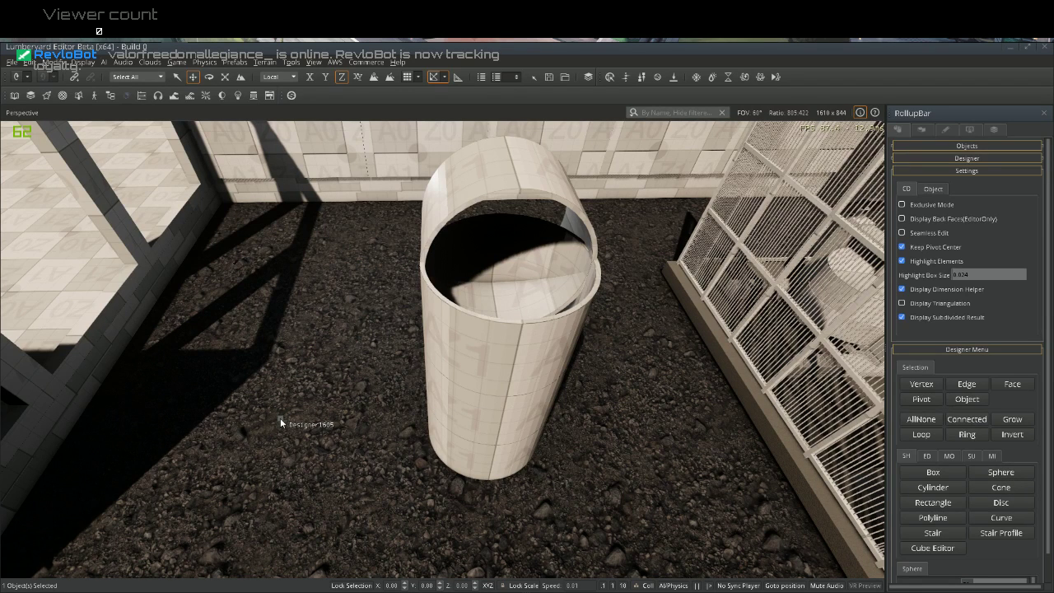
drag(280, 421, 323, 468)
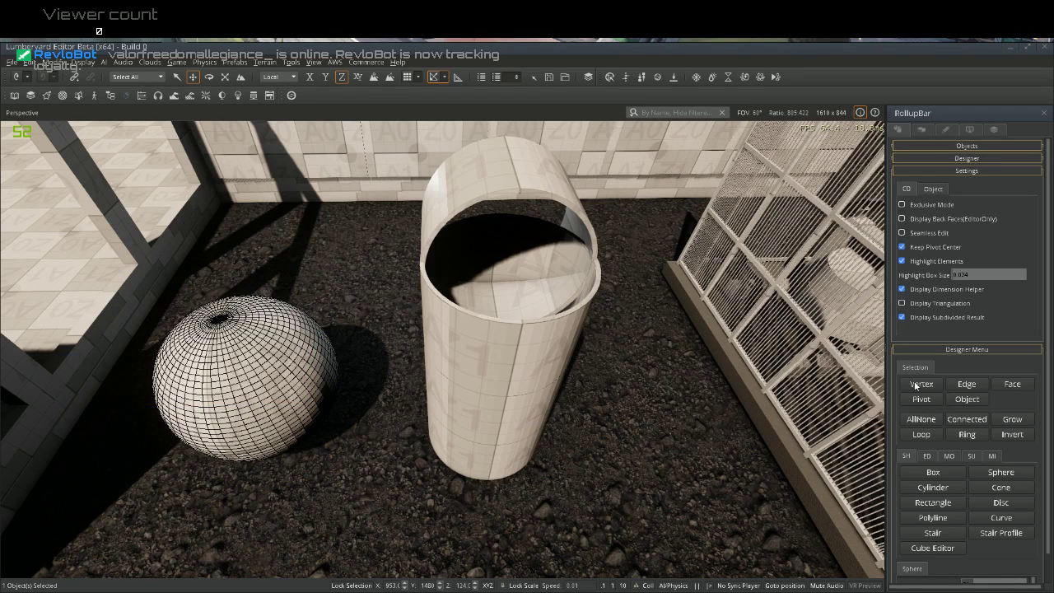
click(967, 399)
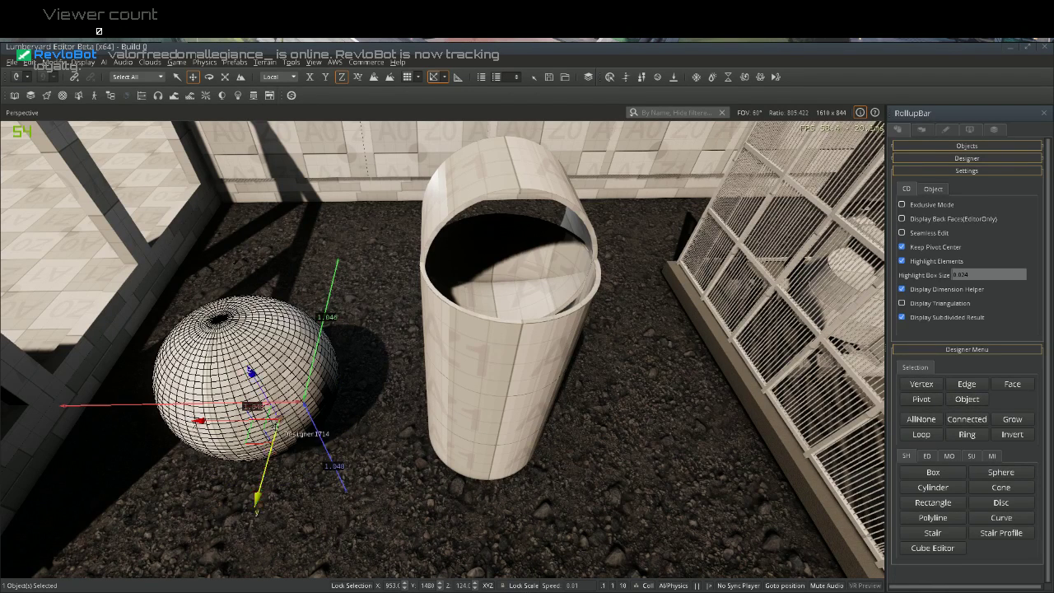
Move the sphere into the upper part of the upright pipe and scale it uniformly to 0.76
drag(202, 422, 444, 455)
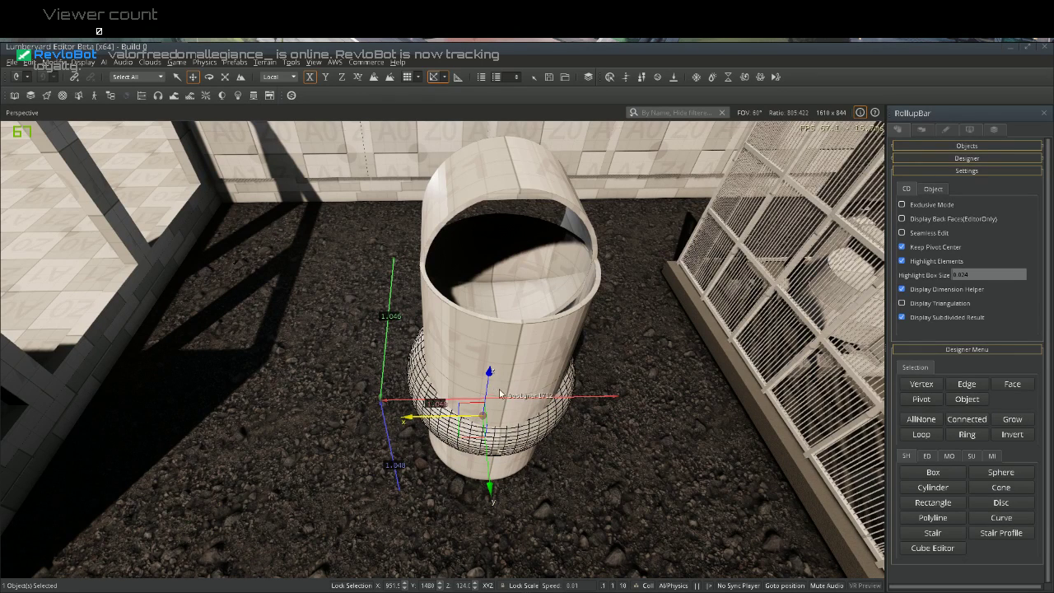
drag(487, 387, 493, 326)
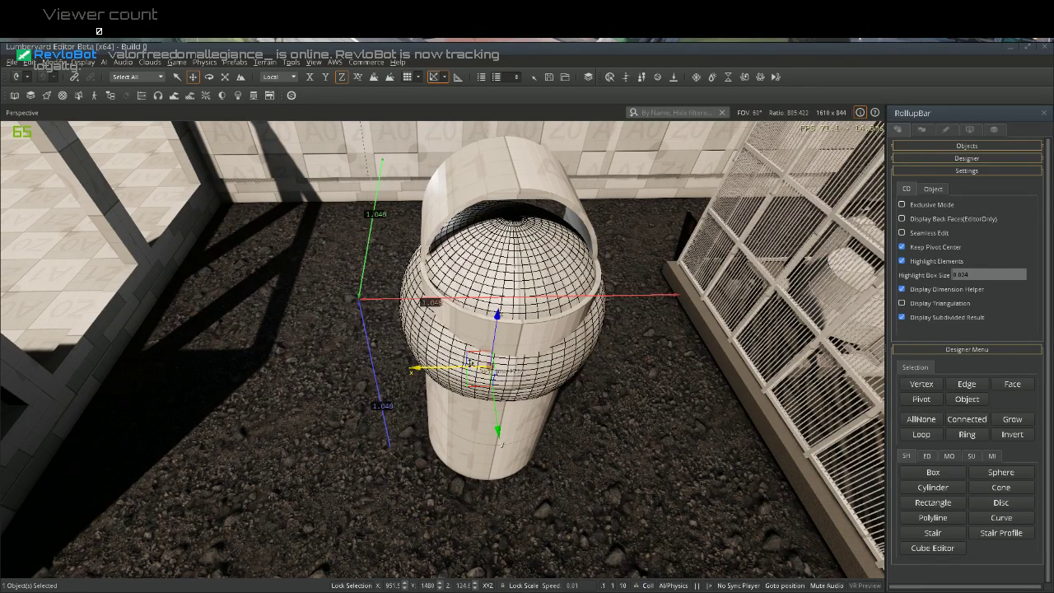
click(225, 77)
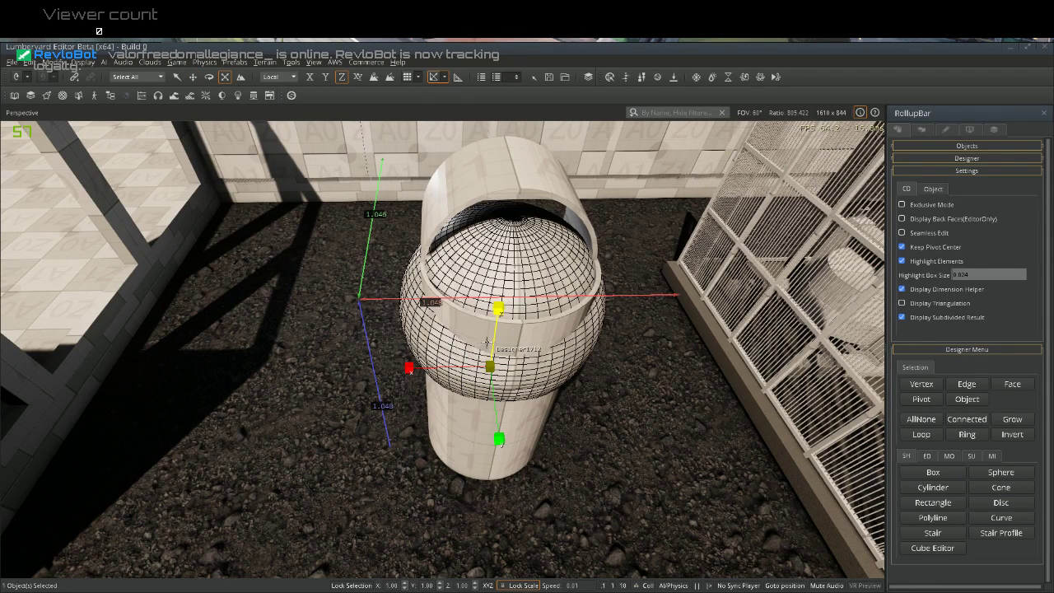
drag(493, 341, 487, 356)
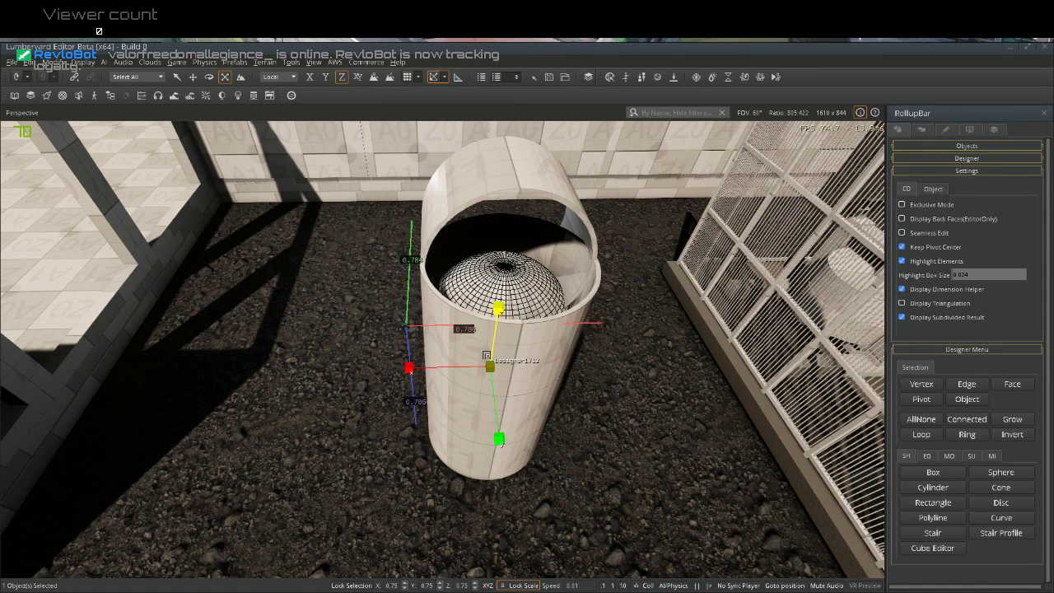
drag(360, 328, 360, 326)
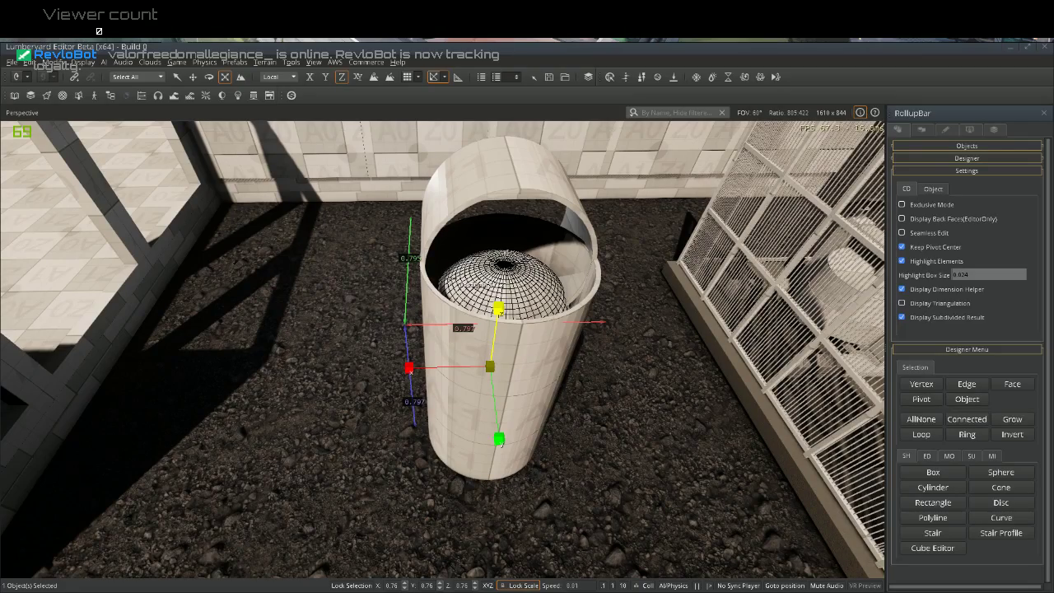
Shift the sphere along its Y and X axes with the Move tool to align it with the upright pipe
key(a)
right_drag(445, 314, 344, 238)
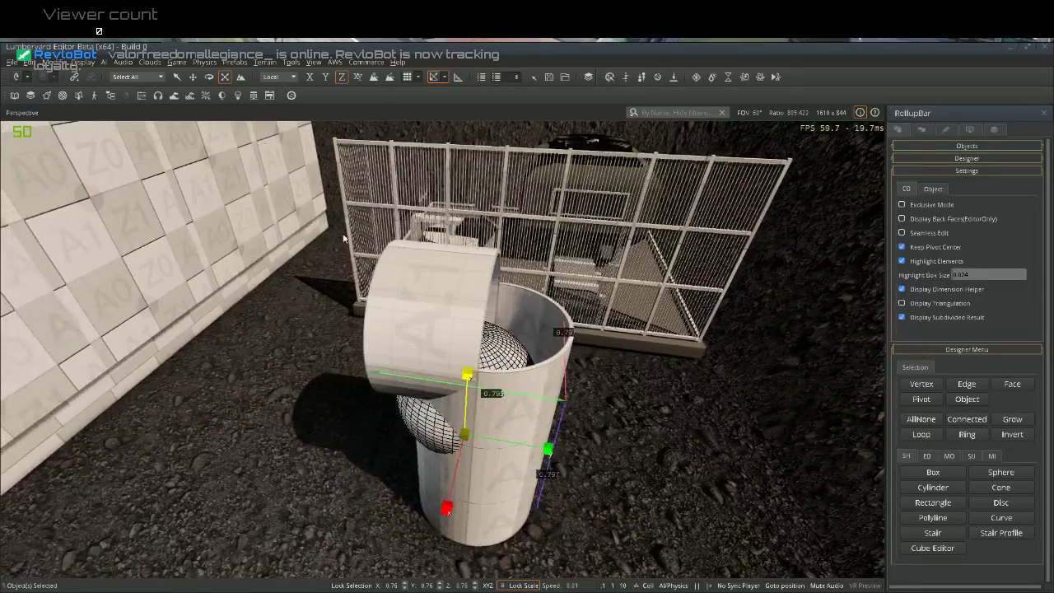
click(194, 77)
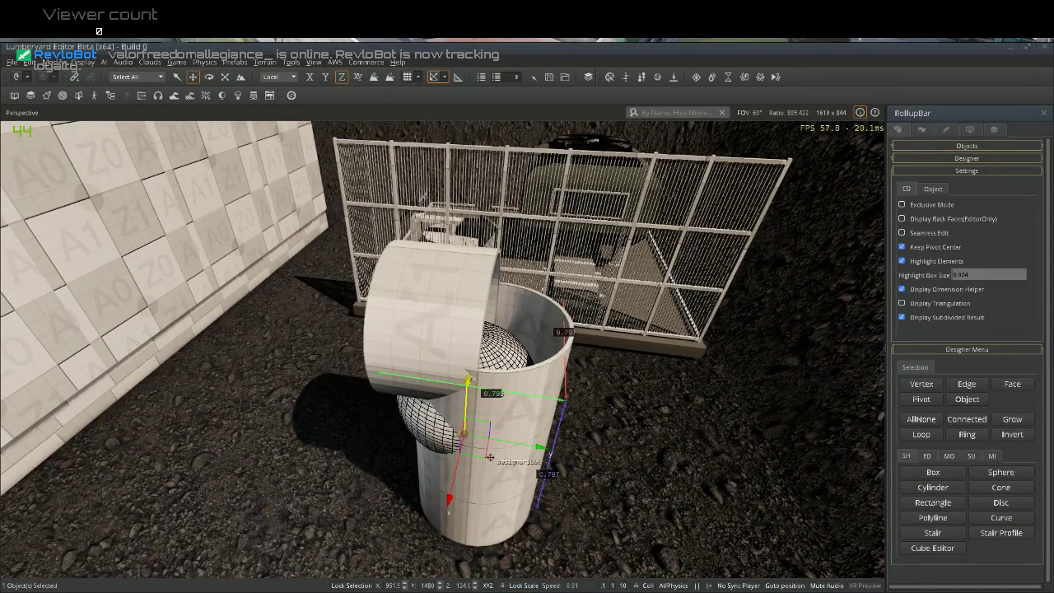
drag(507, 442, 521, 446)
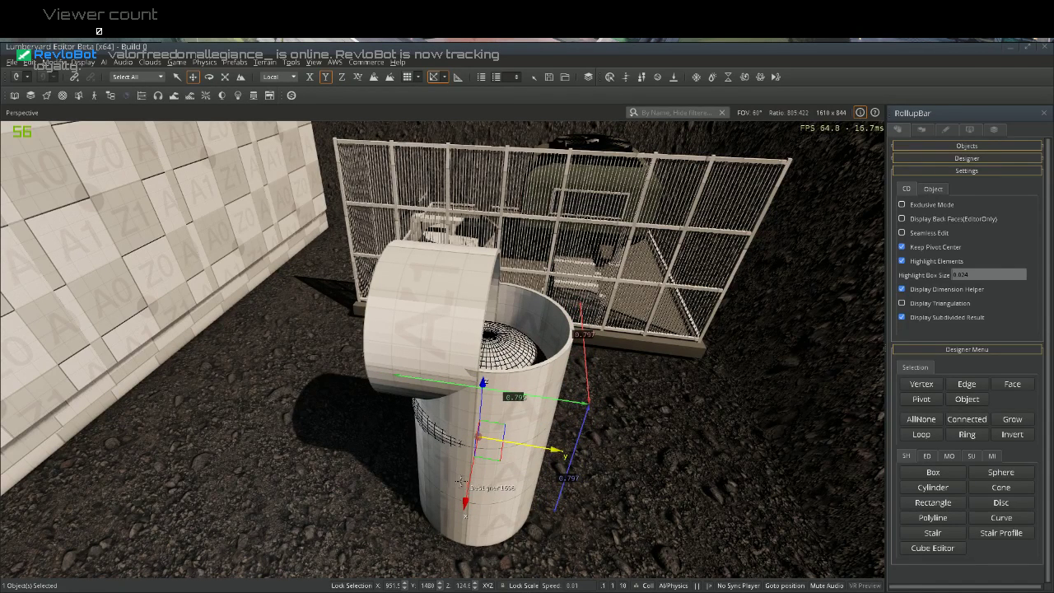
drag(471, 479, 469, 491)
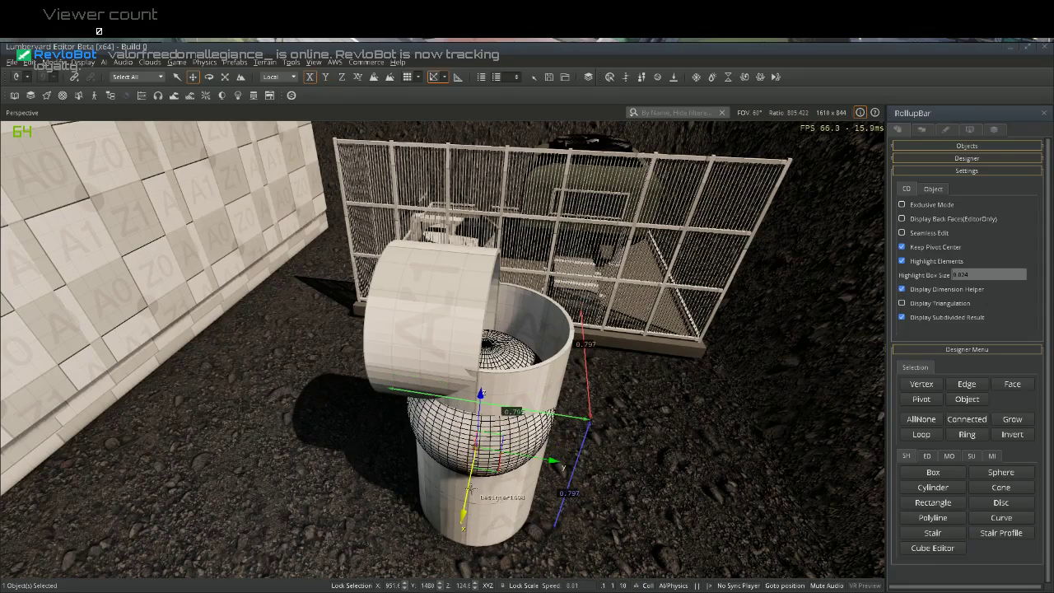
Fine-tune the sphere's position along Y so it bulges evenly on both sides of the upright pipe
key(w)
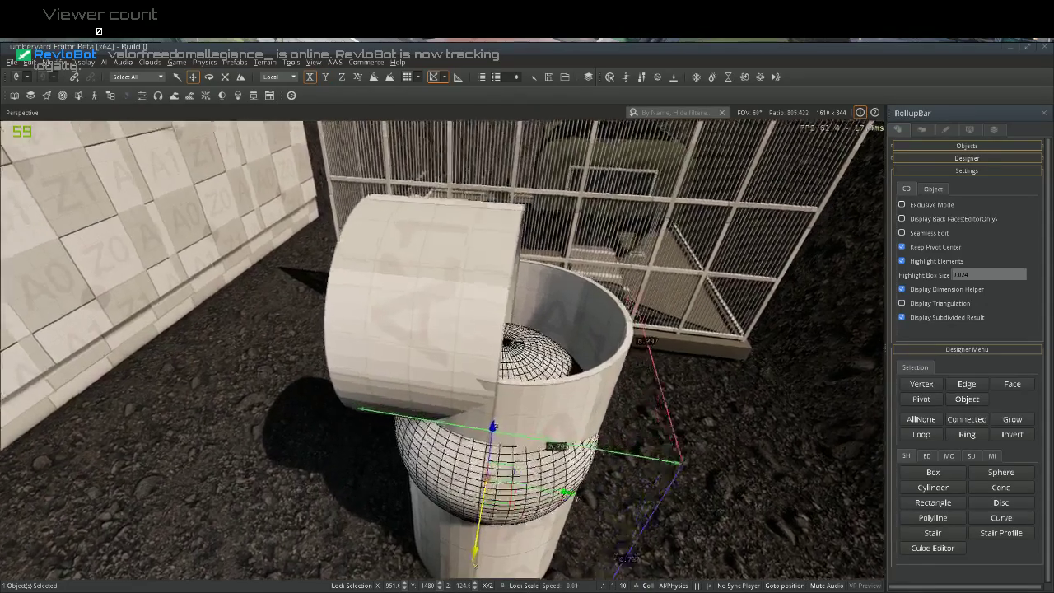
right_drag(460, 468, 456, 498)
scroll(524, 404, up, 5)
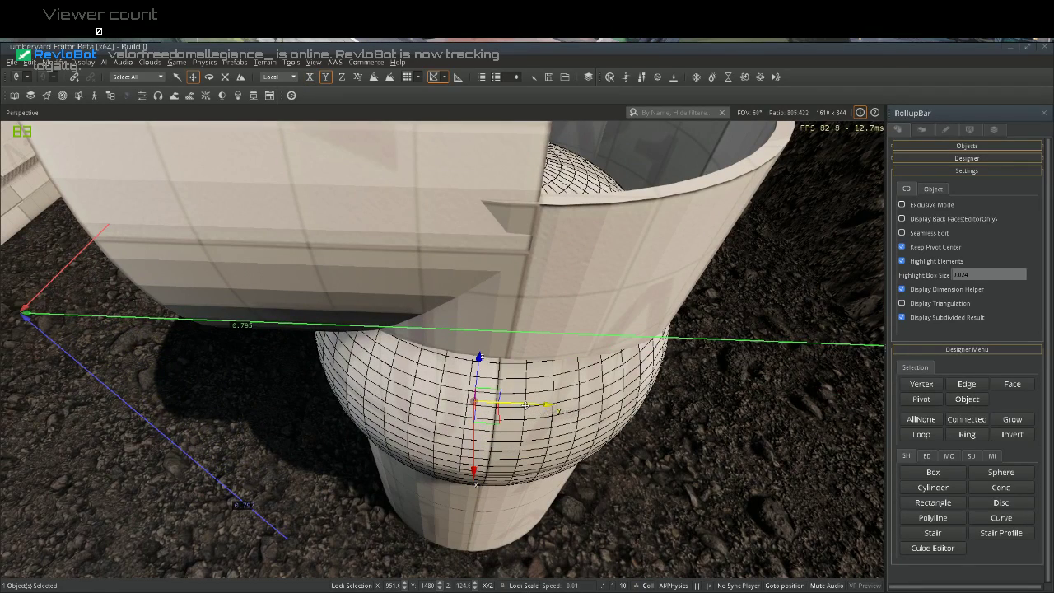
drag(529, 405, 531, 406)
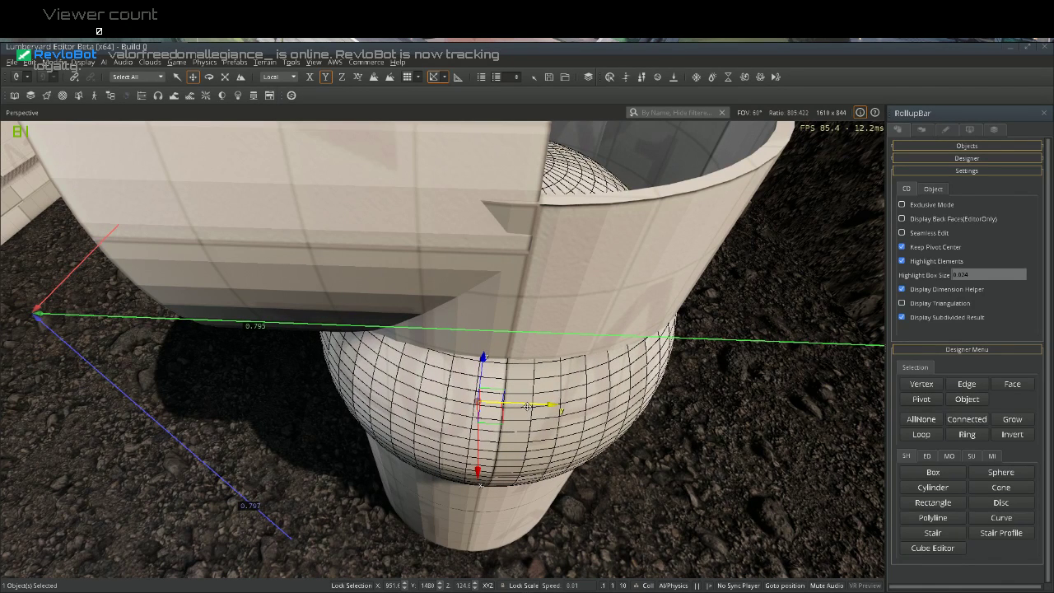
drag(526, 407, 529, 405)
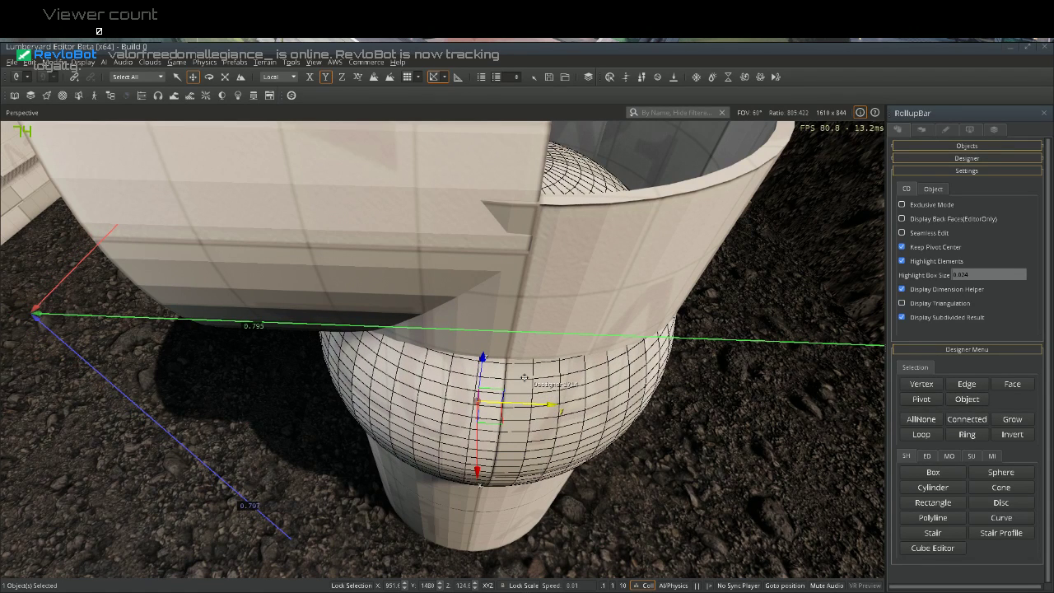
key(s)
key(d)
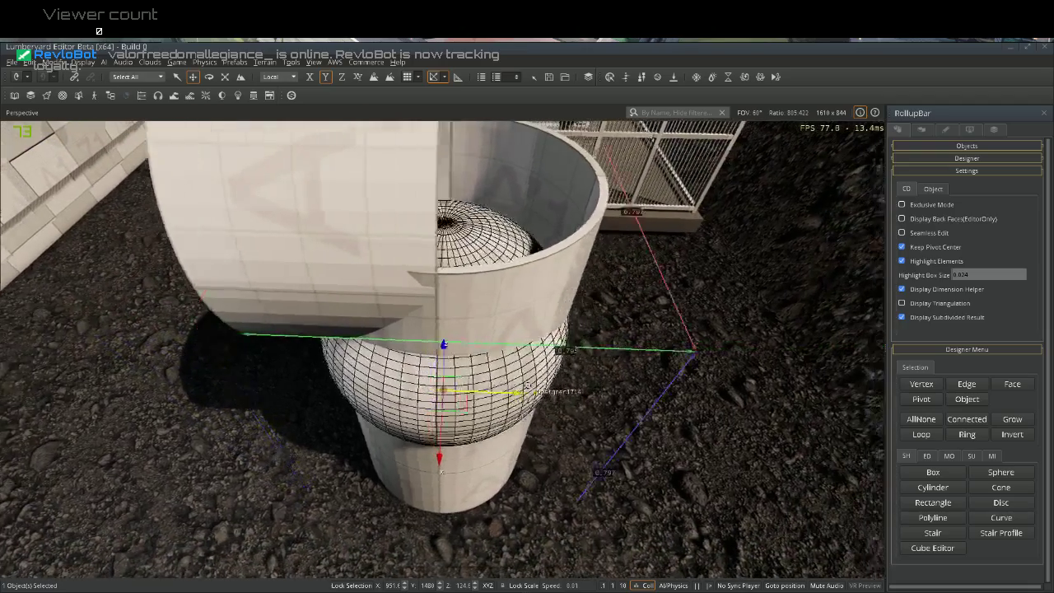
Shift the sphere along its X axis until it is centred inside the upright pipe
key(d)
right_drag(472, 358, 482, 382)
right_drag(432, 336, 427, 340)
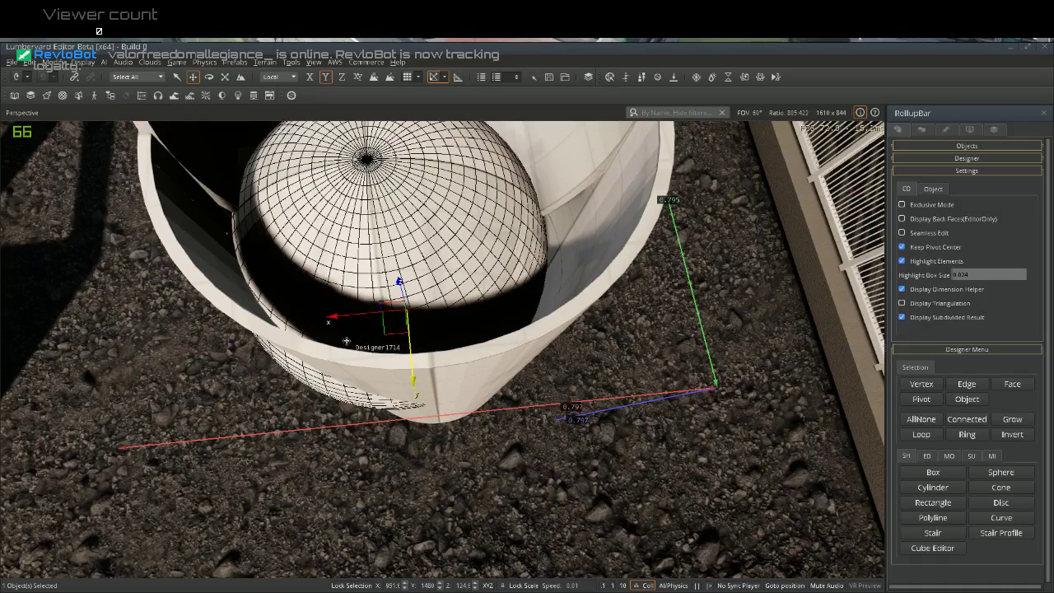
key(s)
mouse_move(367, 356)
right_down()
mouse_move(350, 359)
mouse_move(337, 403)
mouse_move(337, 288)
mouse_move(374, 369)
right_up()
key(w)
key(w)
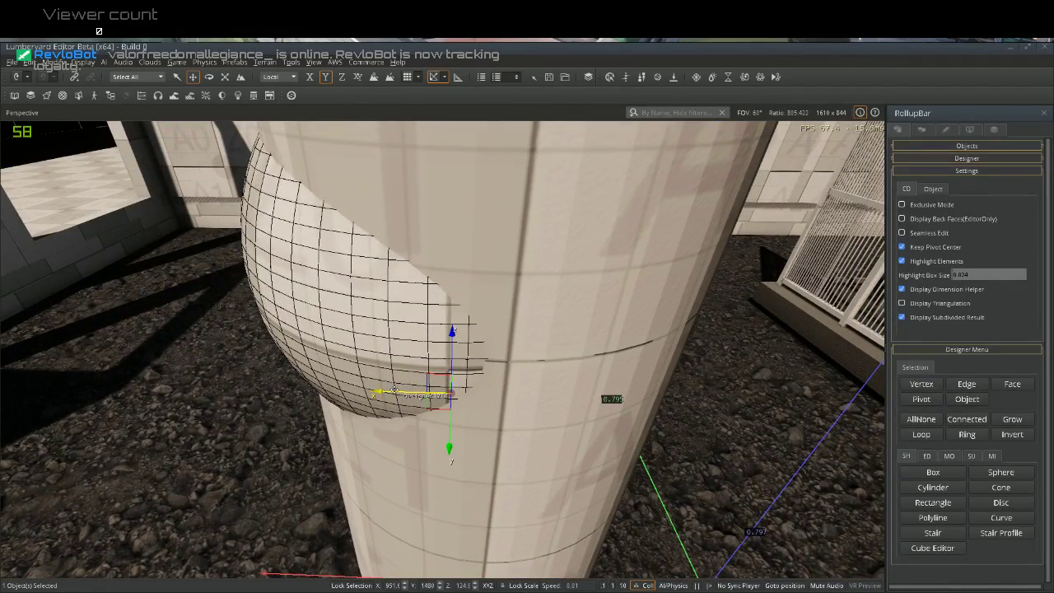
drag(393, 389, 425, 401)
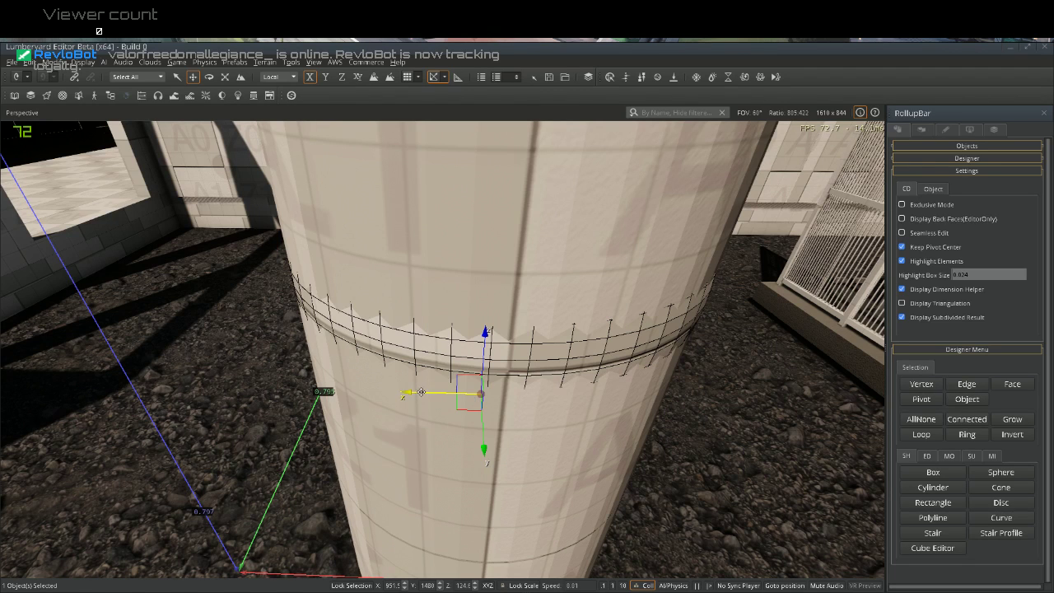
drag(421, 392, 423, 392)
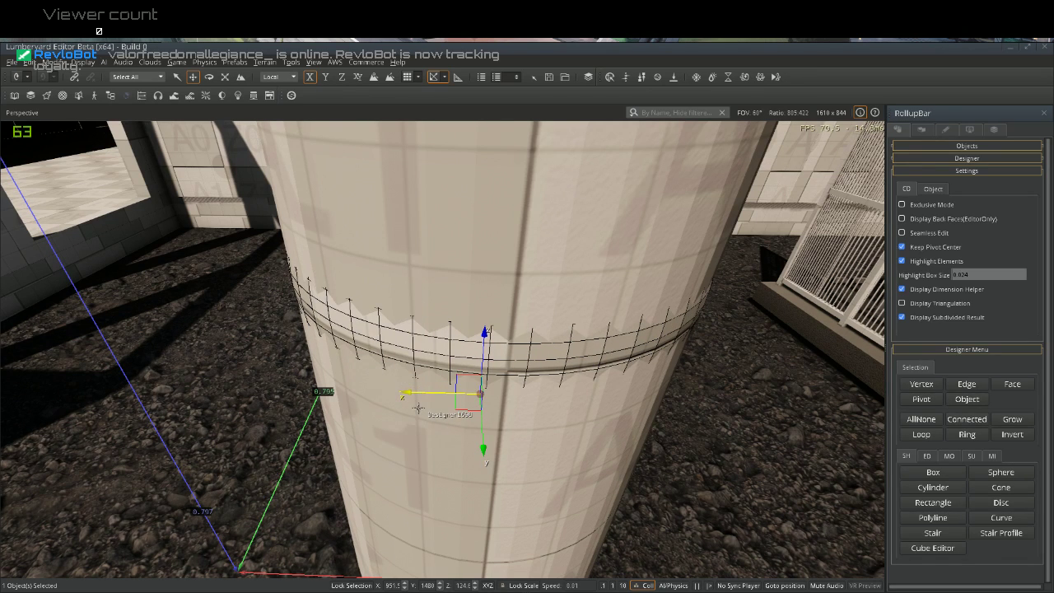
Scale the sphere uniformly to 0.72 so it fits inside the upright pipe's wall
key(s)
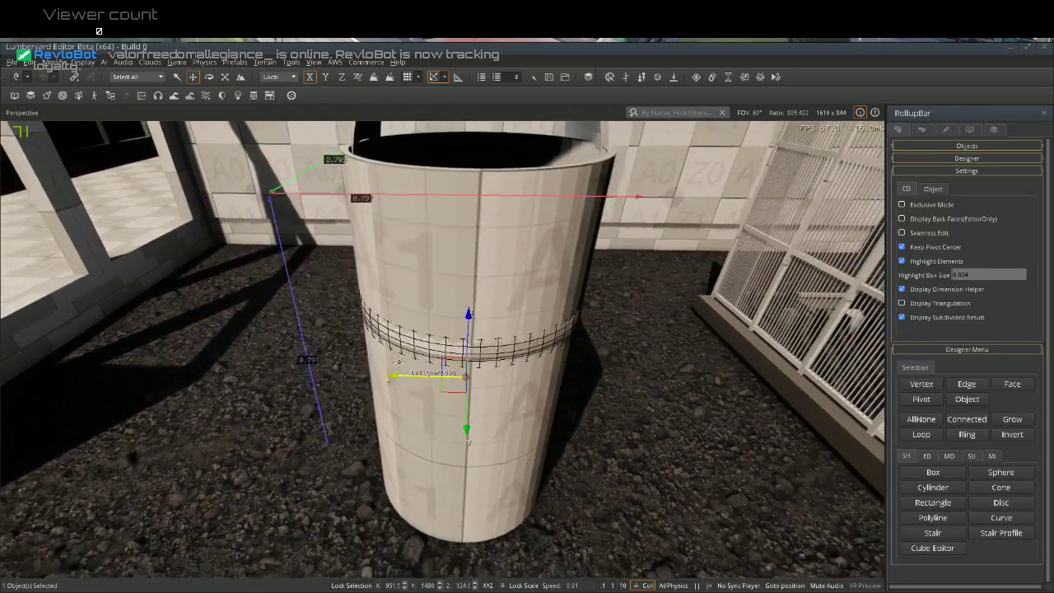
key(s)
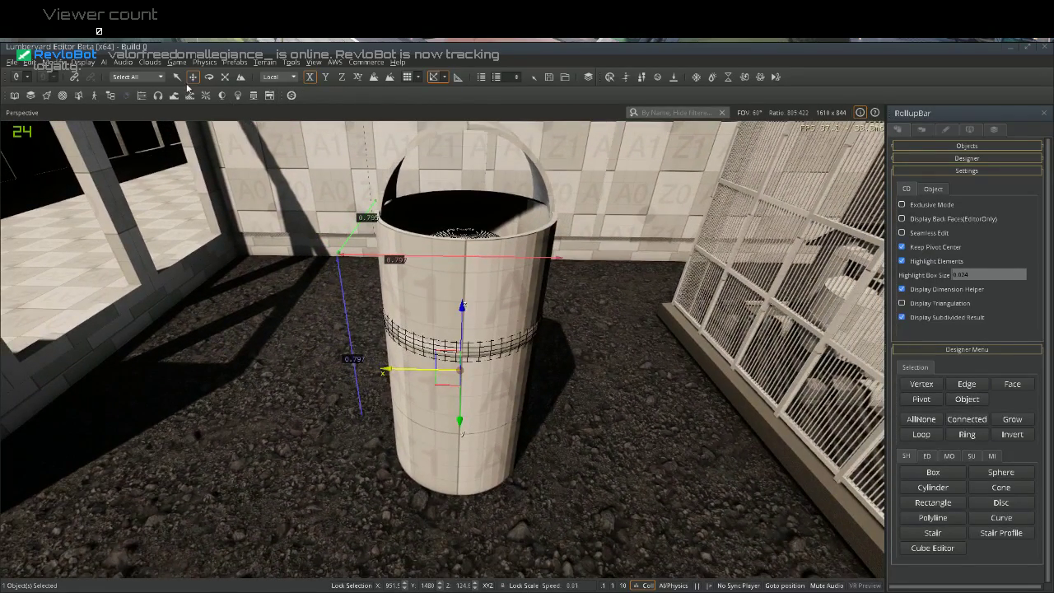
click(224, 76)
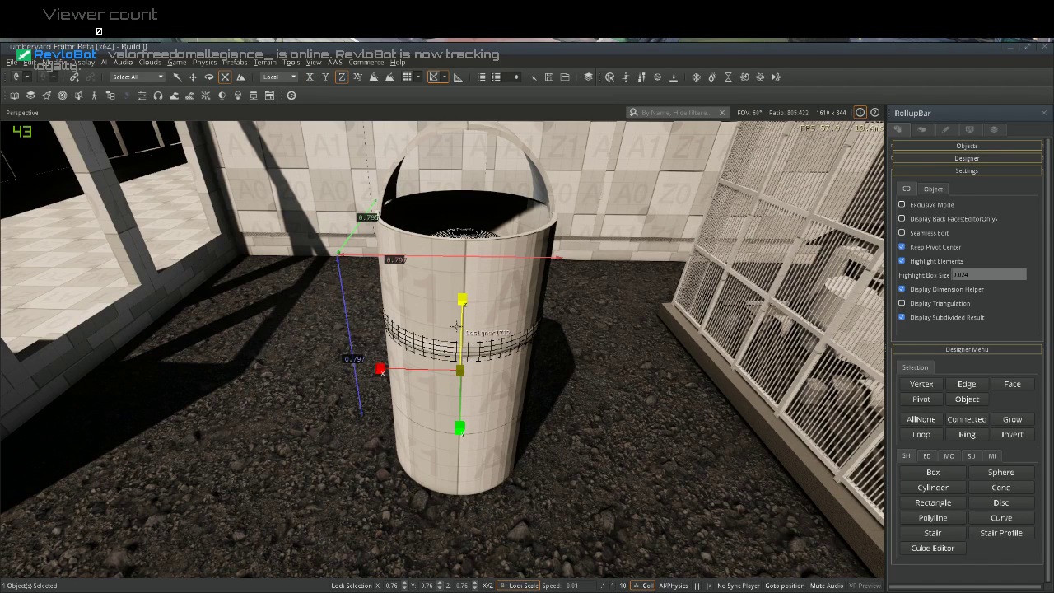
drag(461, 323, 462, 326)
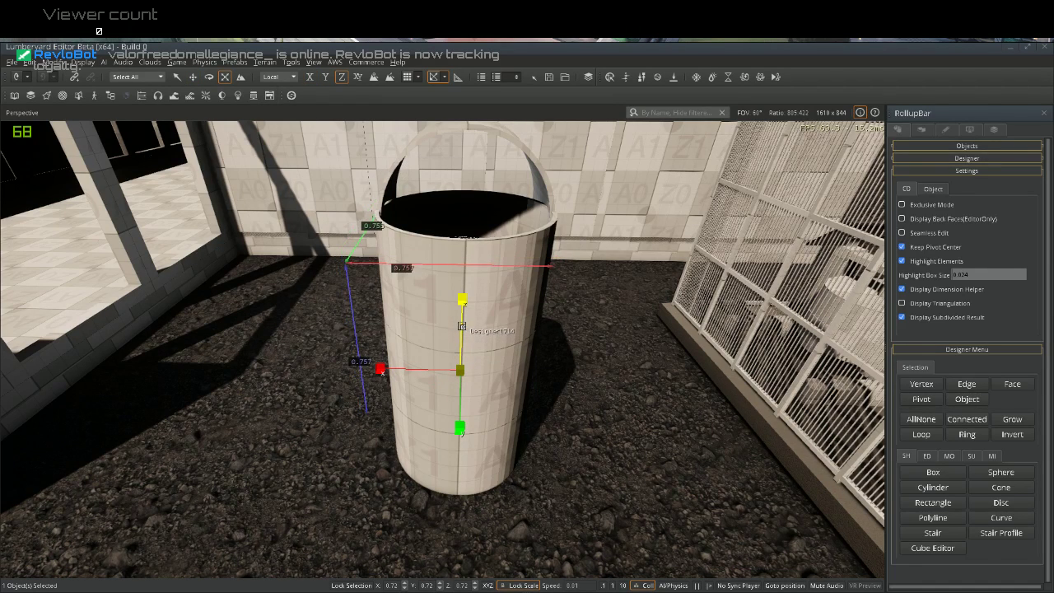
Switch to the Move tool and check from above how the sphere sits inside the upright pipe
right_drag(465, 321, 454, 307)
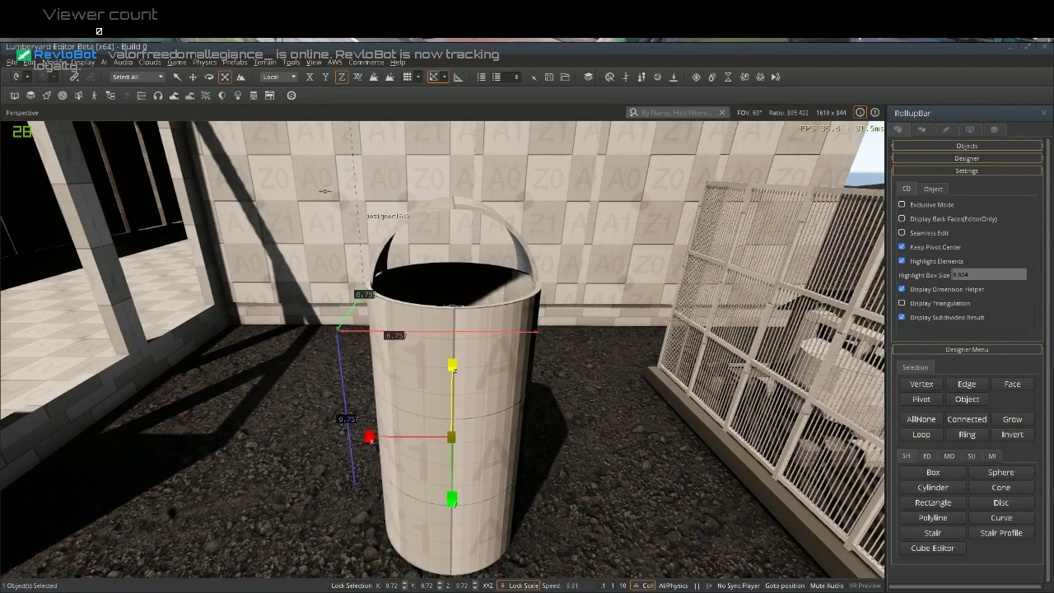
click(192, 77)
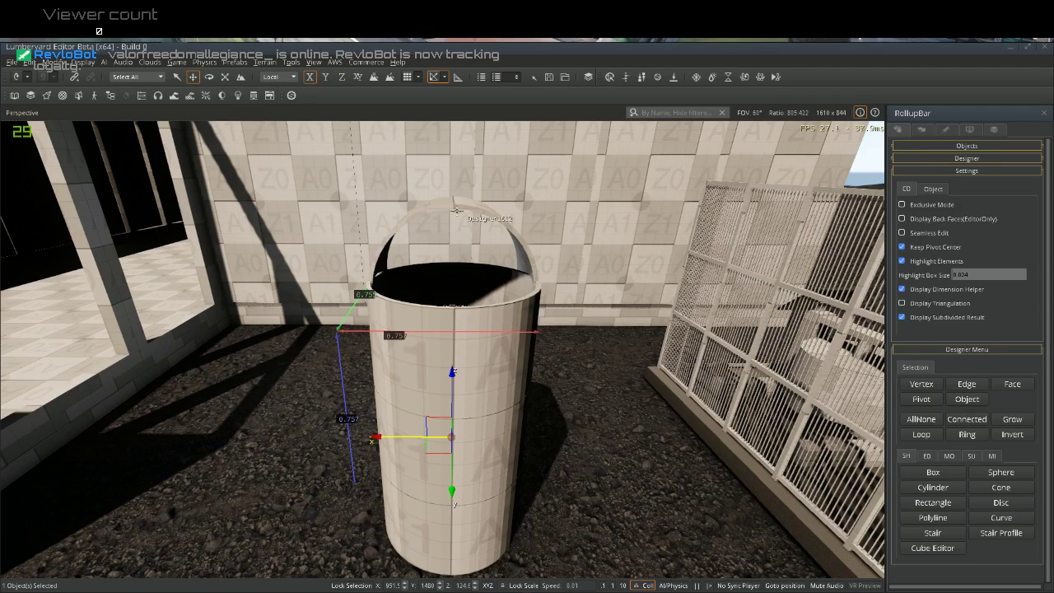
right_drag(464, 216, 282, 315)
key(w)
key(w)
key(s)
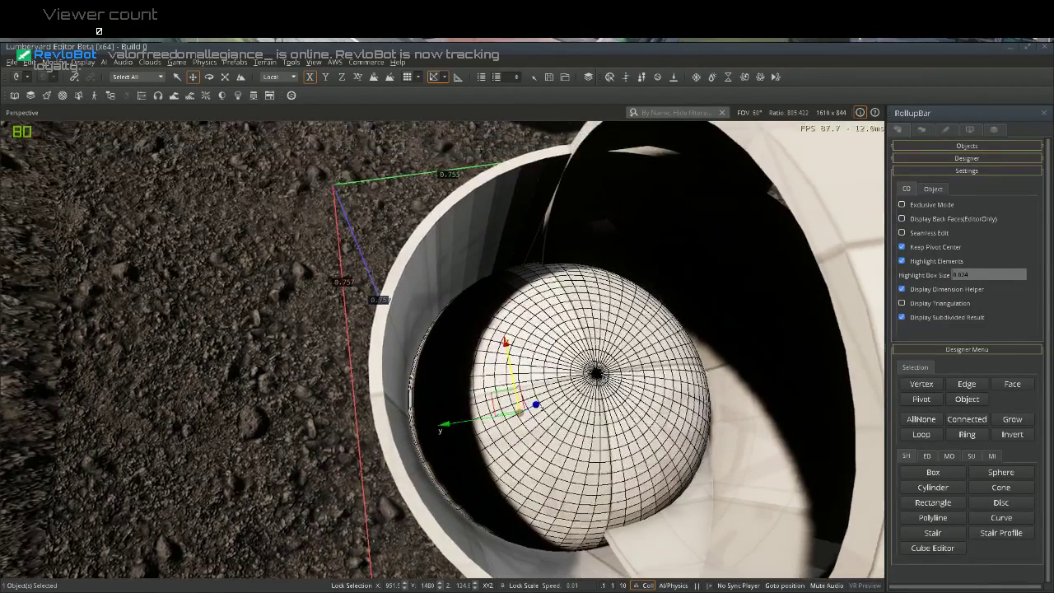
key(s)
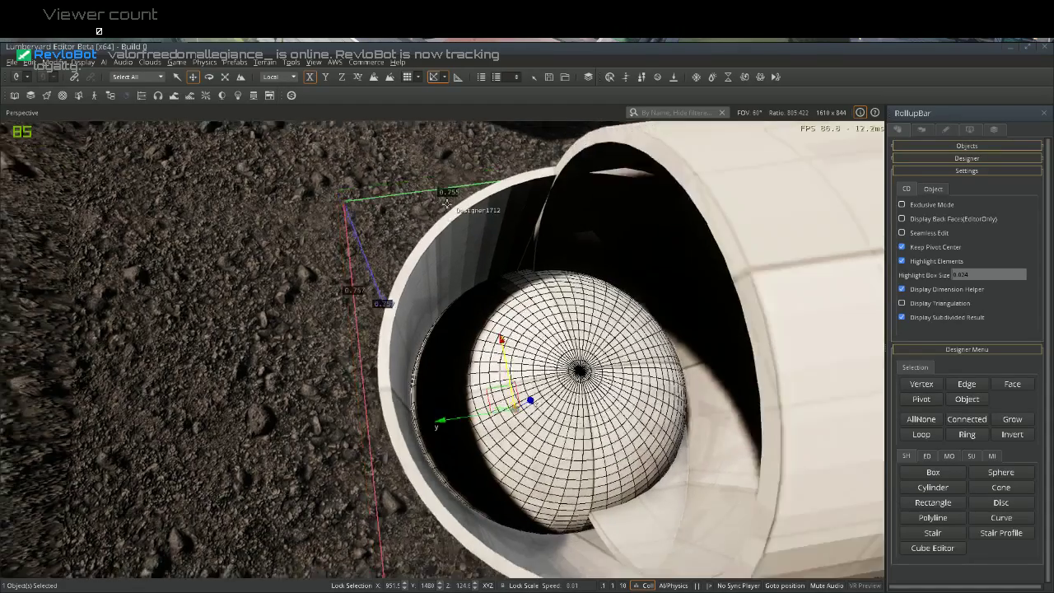
scroll(718, 160, down, 8)
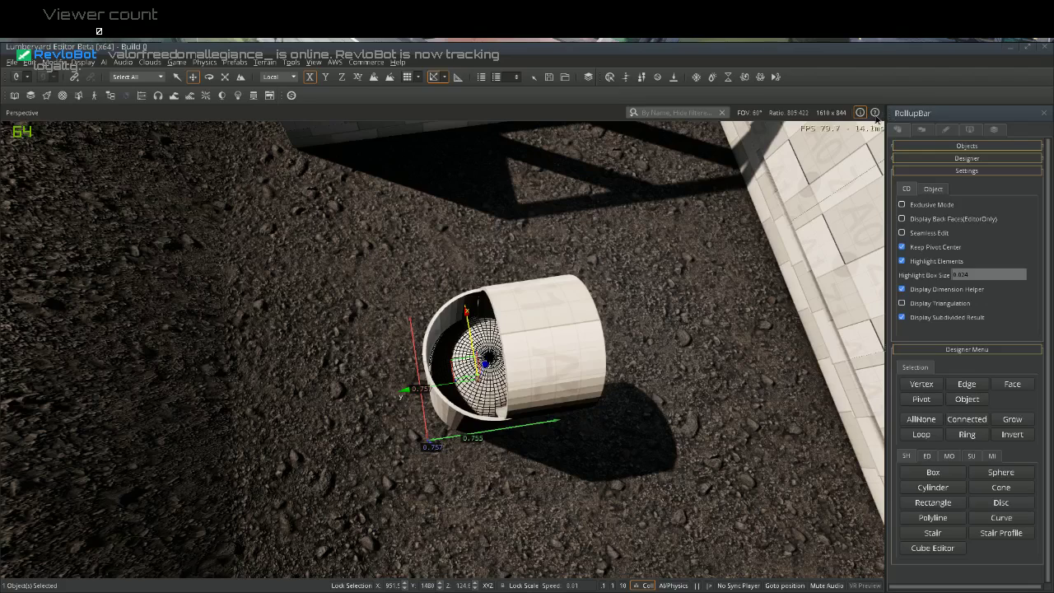
With helpers shown, move EnvironmentProbe2 along Y and X over the pipe joint, raise it along Z, then hide the helpers and deselect it
click(690, 227)
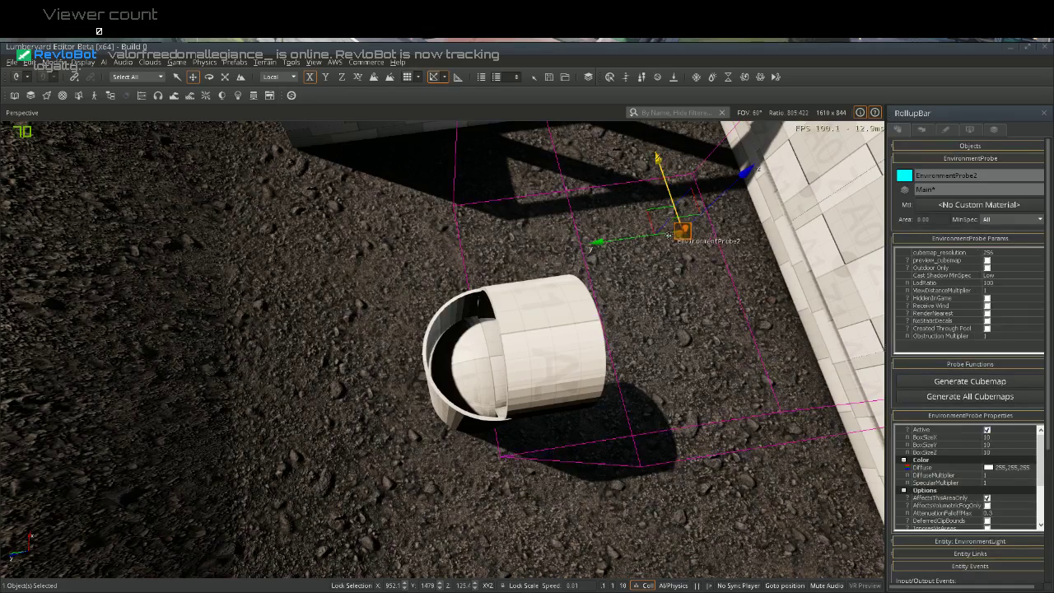
drag(669, 236, 437, 310)
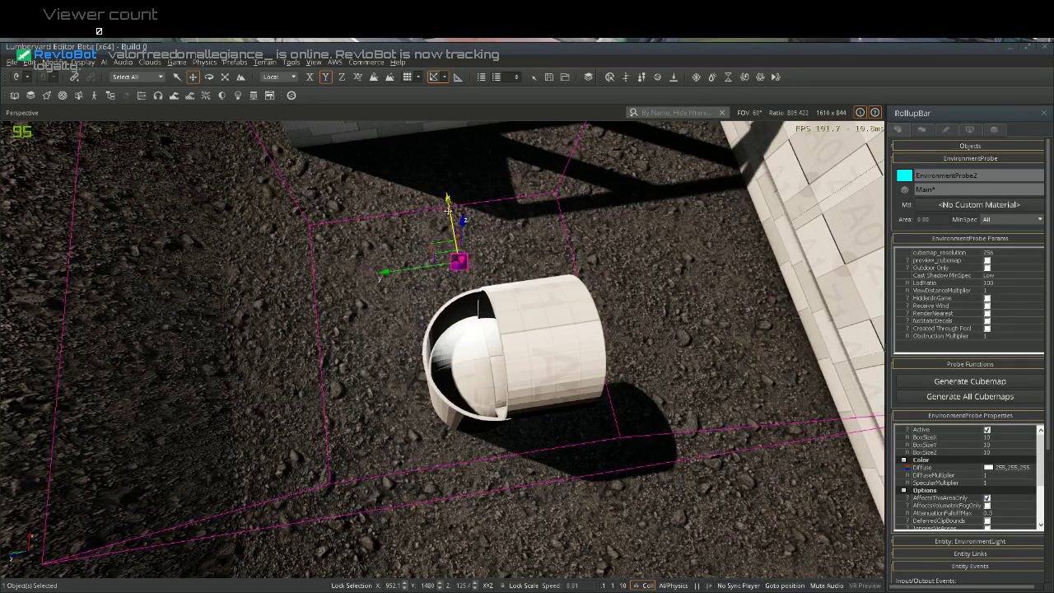
drag(448, 210, 425, 286)
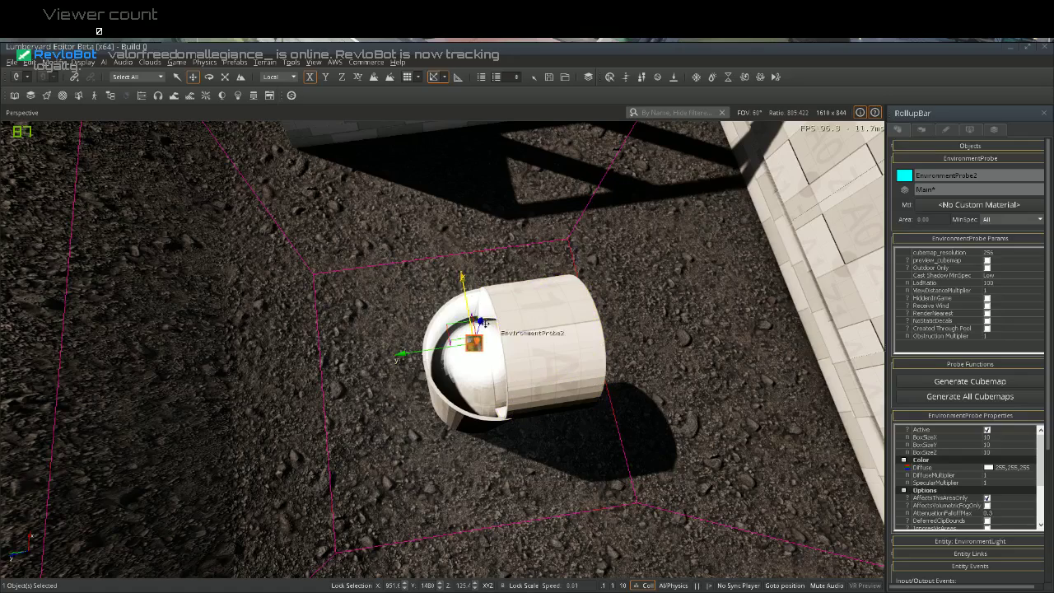
drag(480, 323, 491, 284)
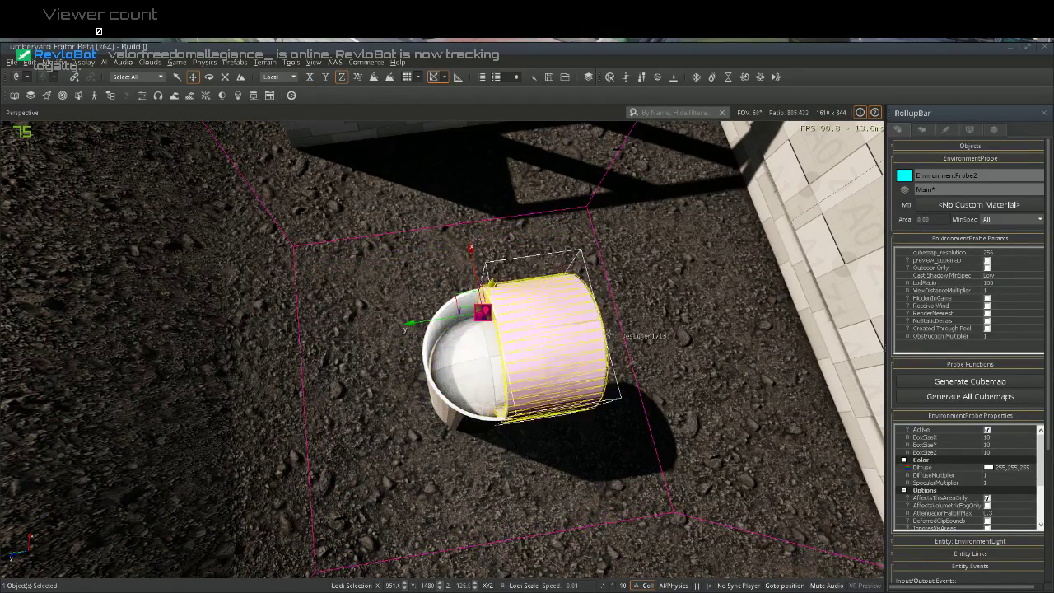
click(875, 114)
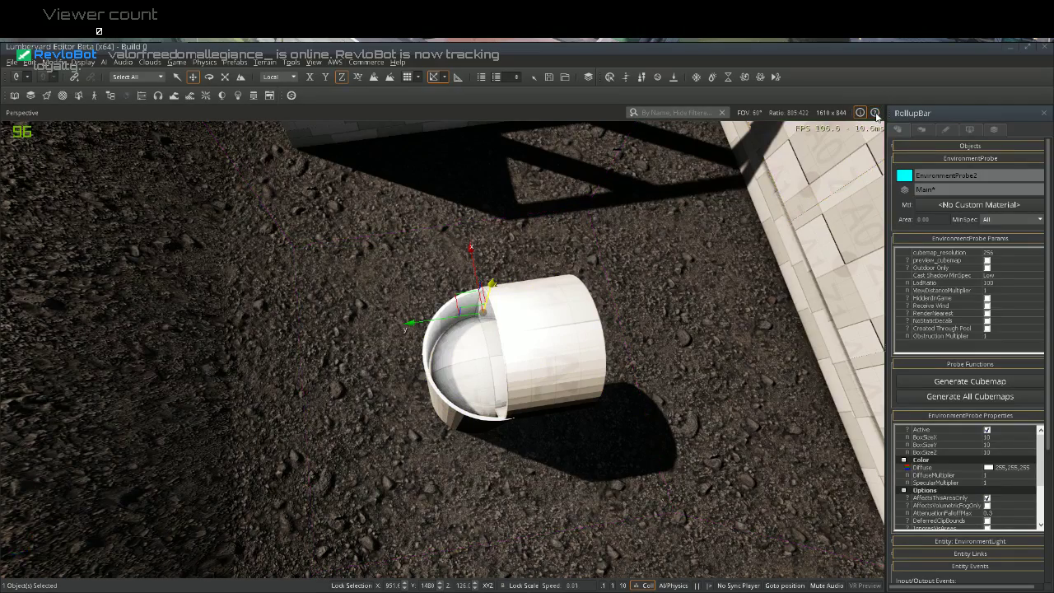
click(671, 402)
Examine the pipe joint from several angles, checking the gap between the sphere and both pipe openings
right_drag(669, 398, 654, 371)
key(w)
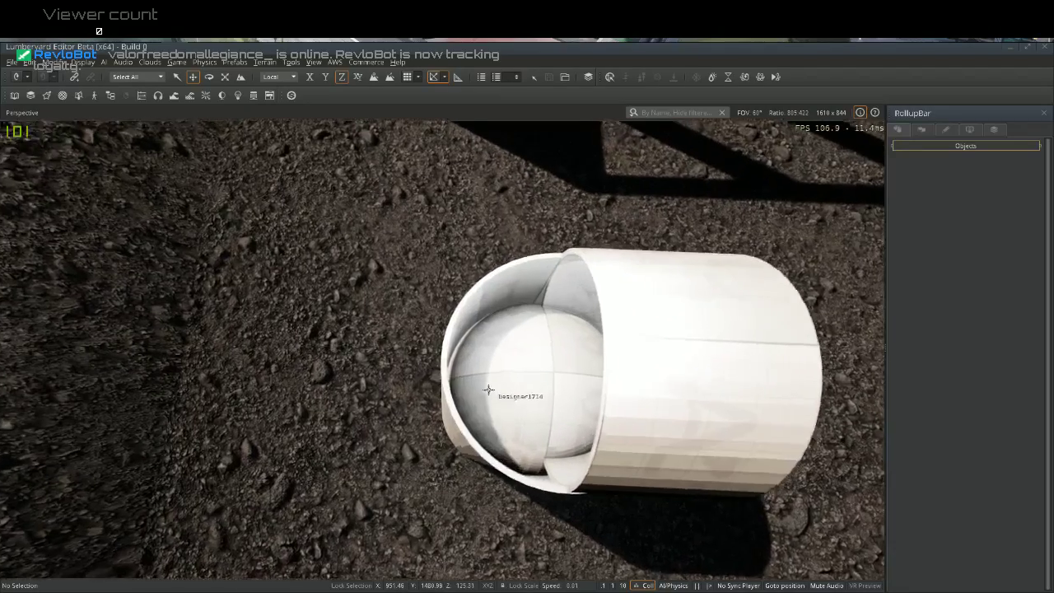
key(w)
right_drag(489, 389, 595, 358)
key(d)
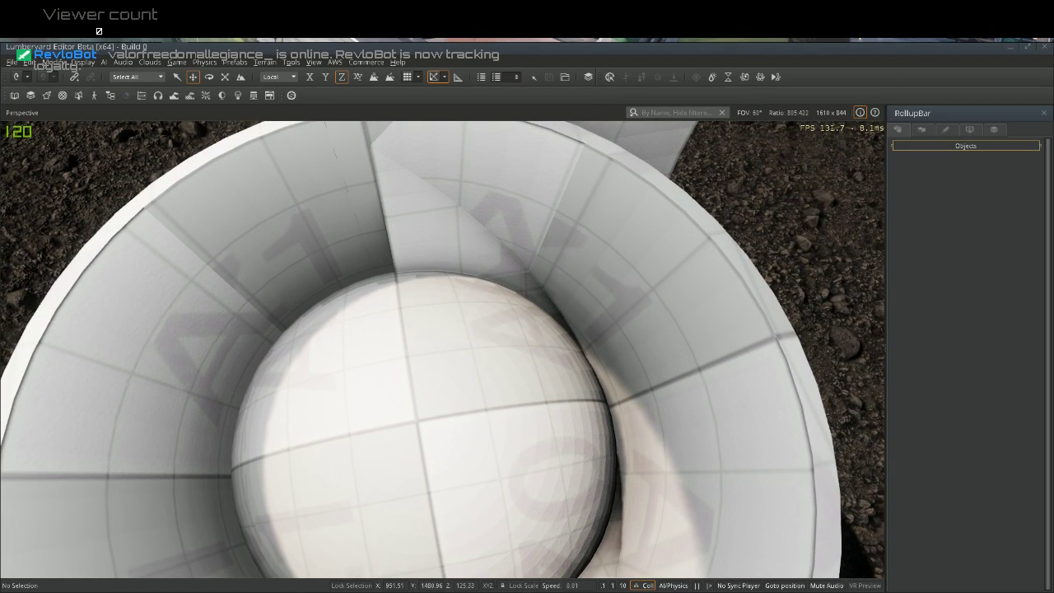
key(d)
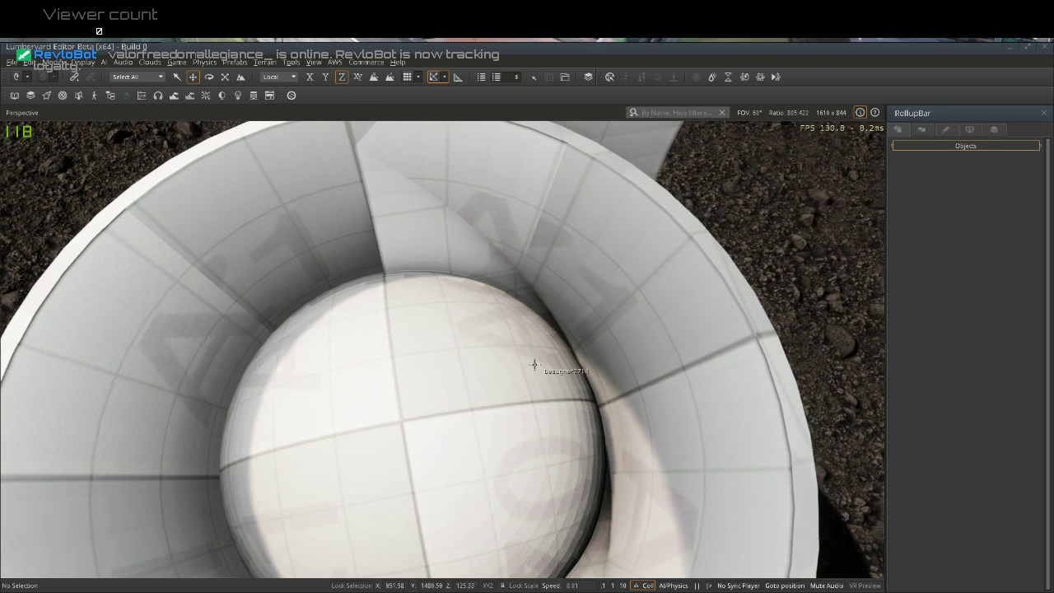
scroll(534, 365, down, 1)
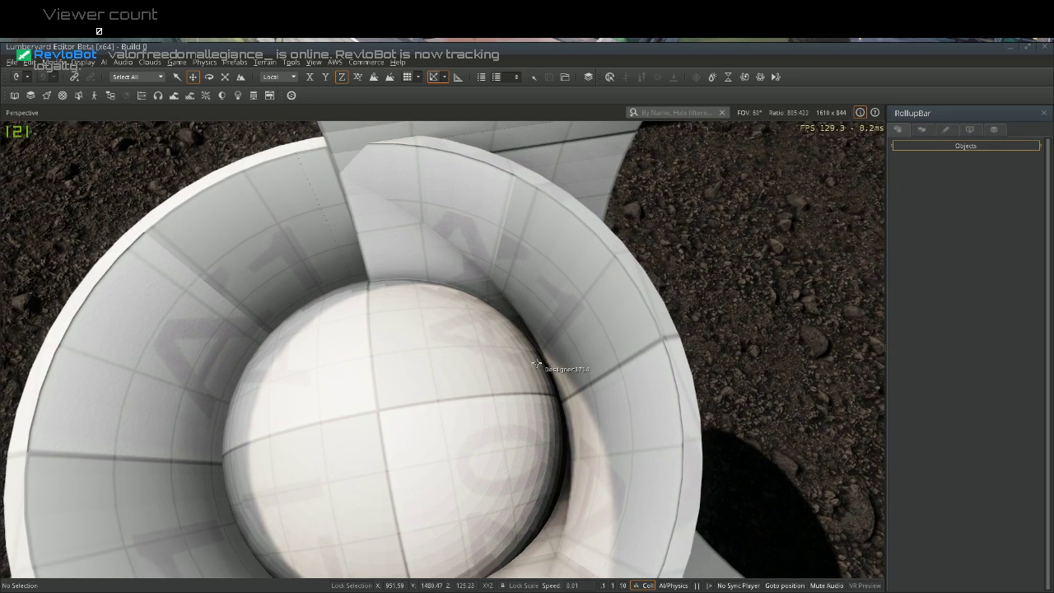
scroll(536, 362, down, 5)
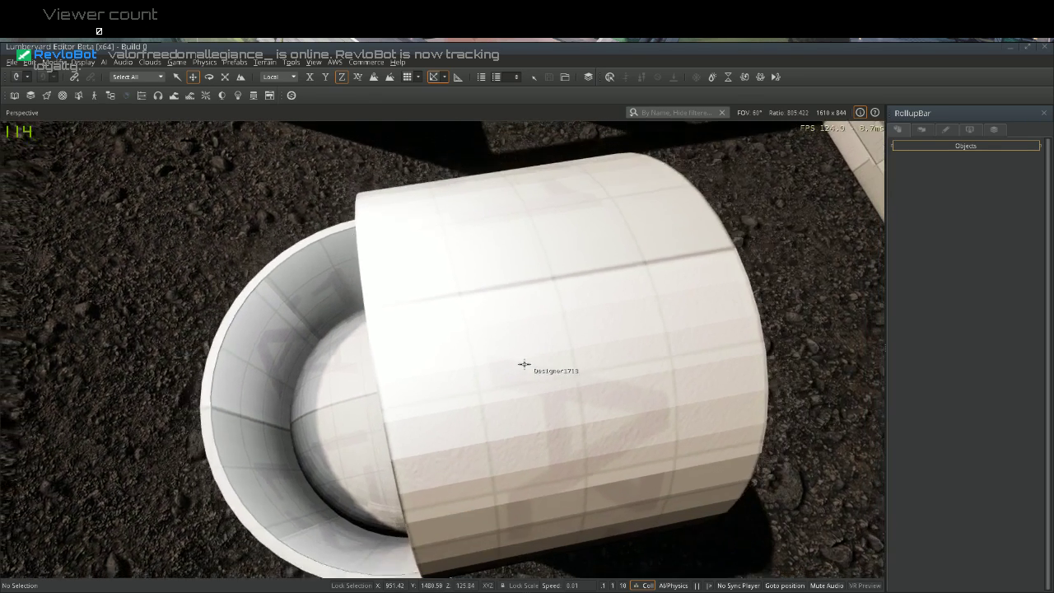
key(s)
key(s)
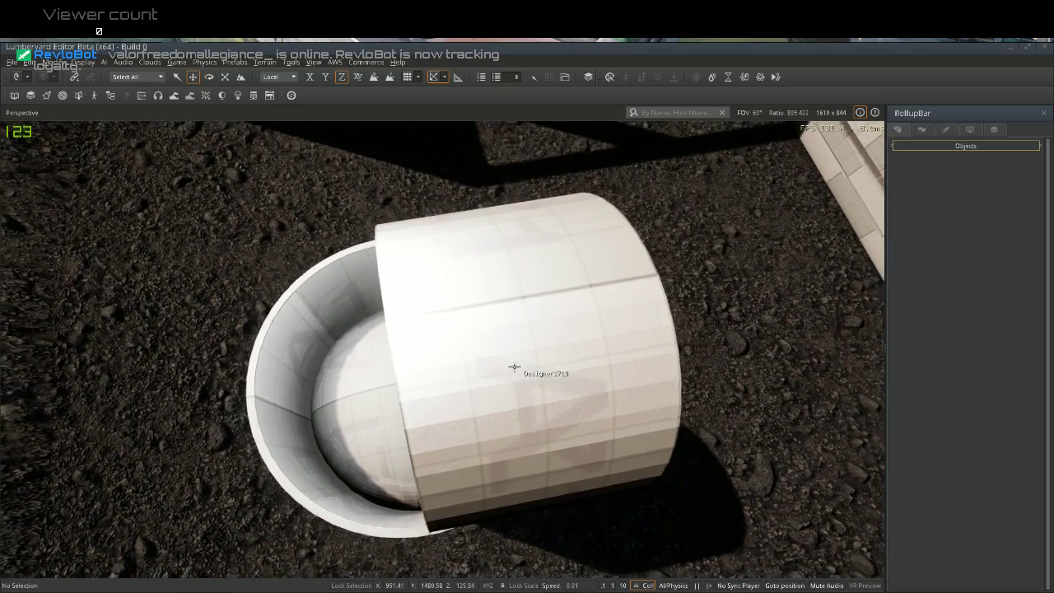
key(w)
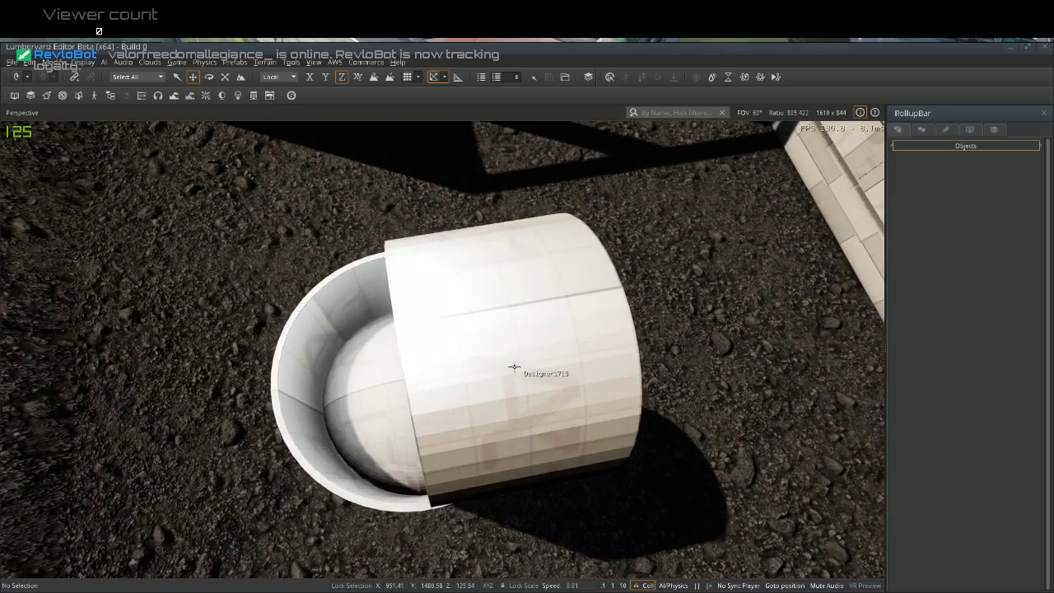
key(w)
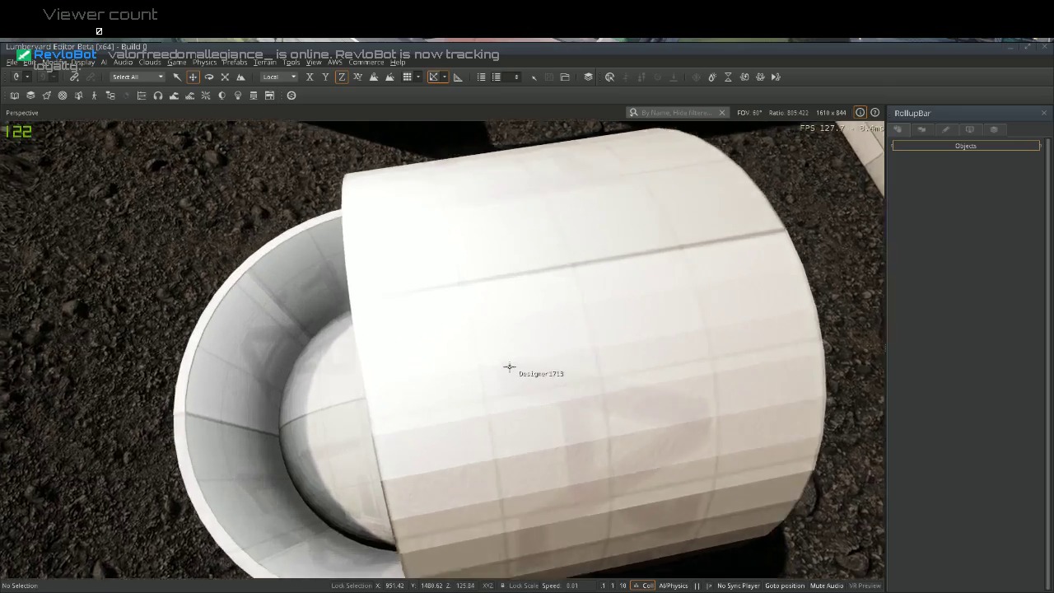
key(s)
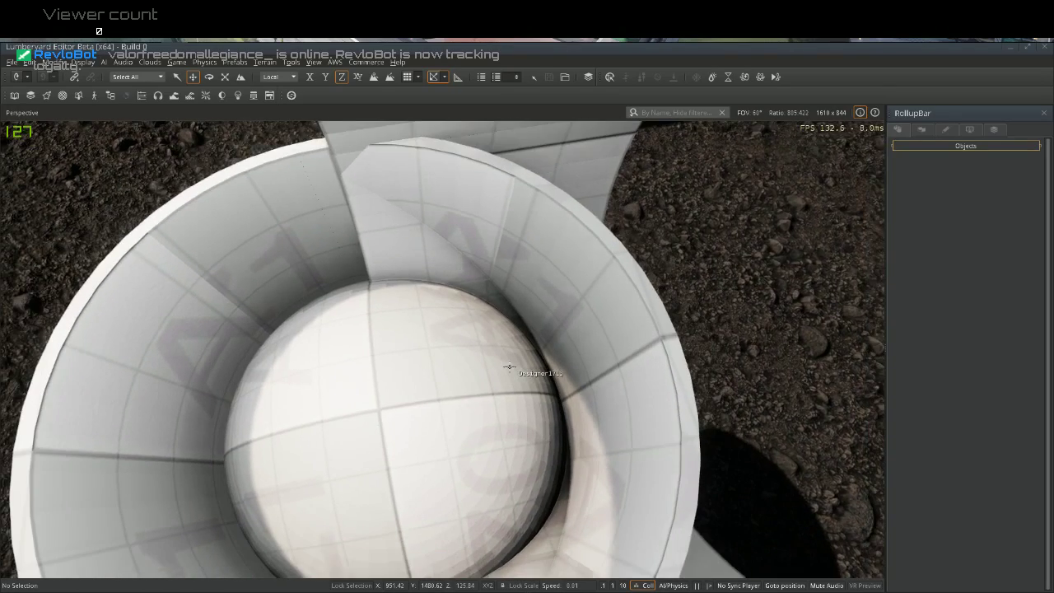
key(w)
key(a)
right_drag(504, 371, 609, 364)
key(a)
key(w)
key(s)
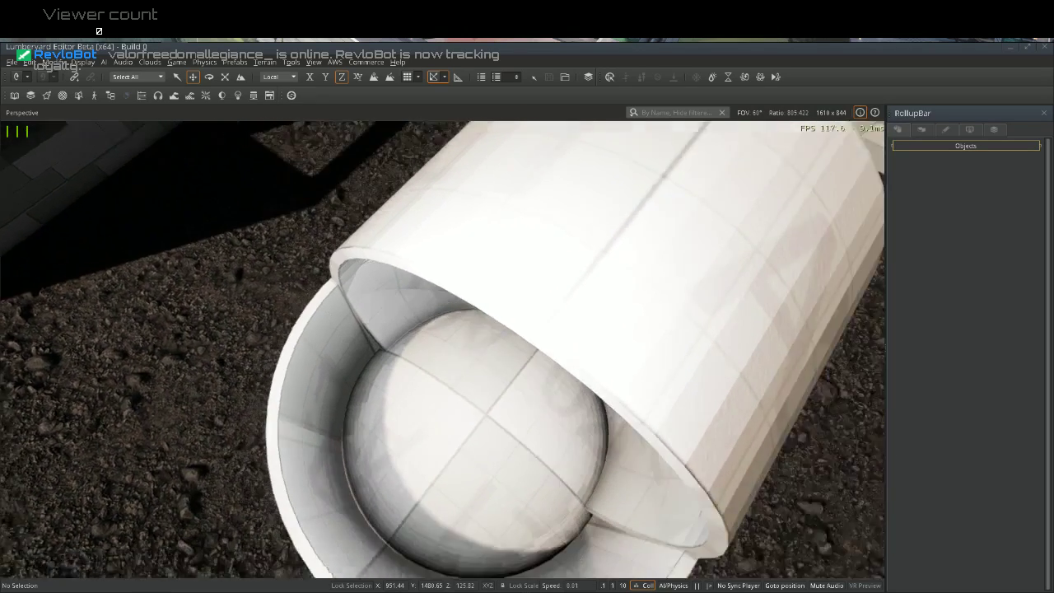
key(a)
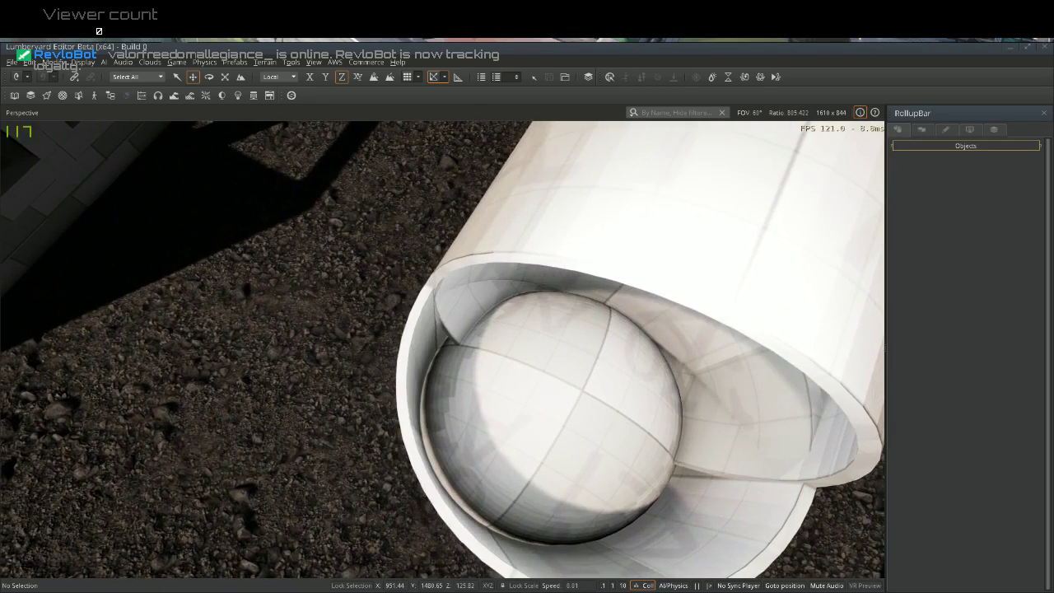
right_drag(609, 364, 665, 400)
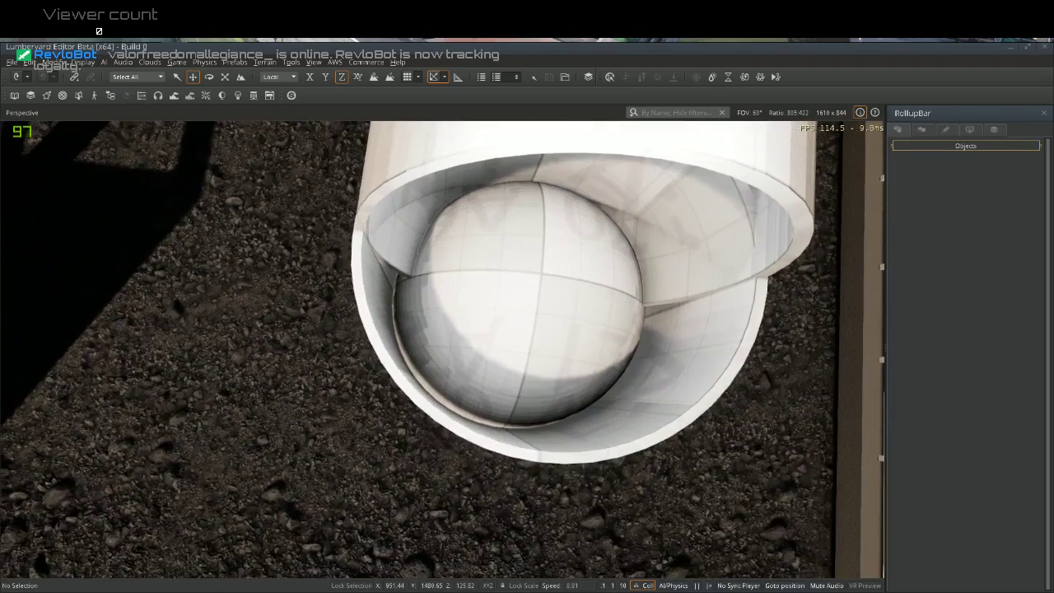
key(w)
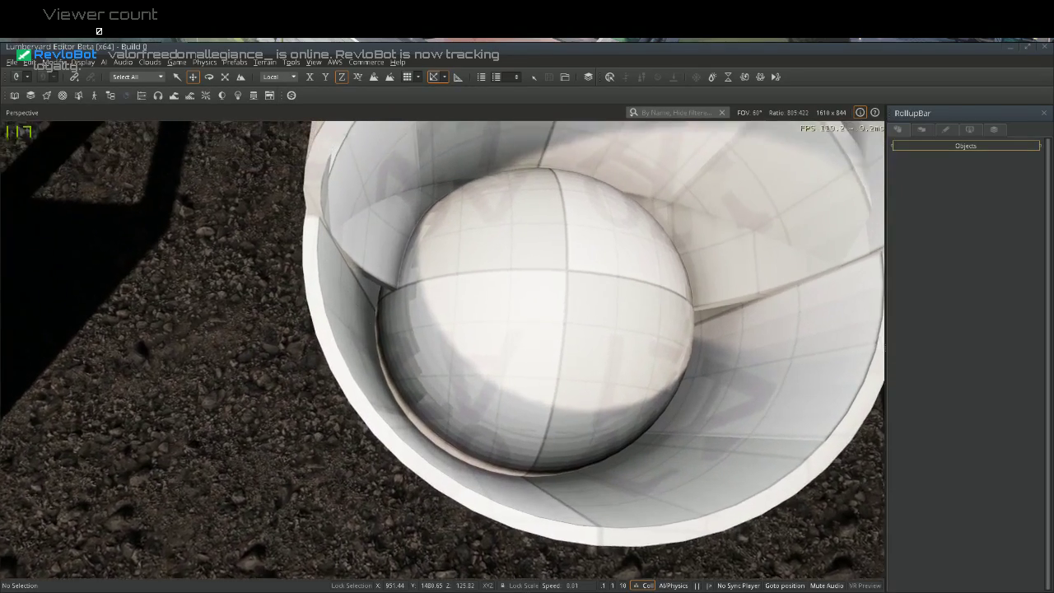
right_drag(501, 368, 502, 351)
key(s)
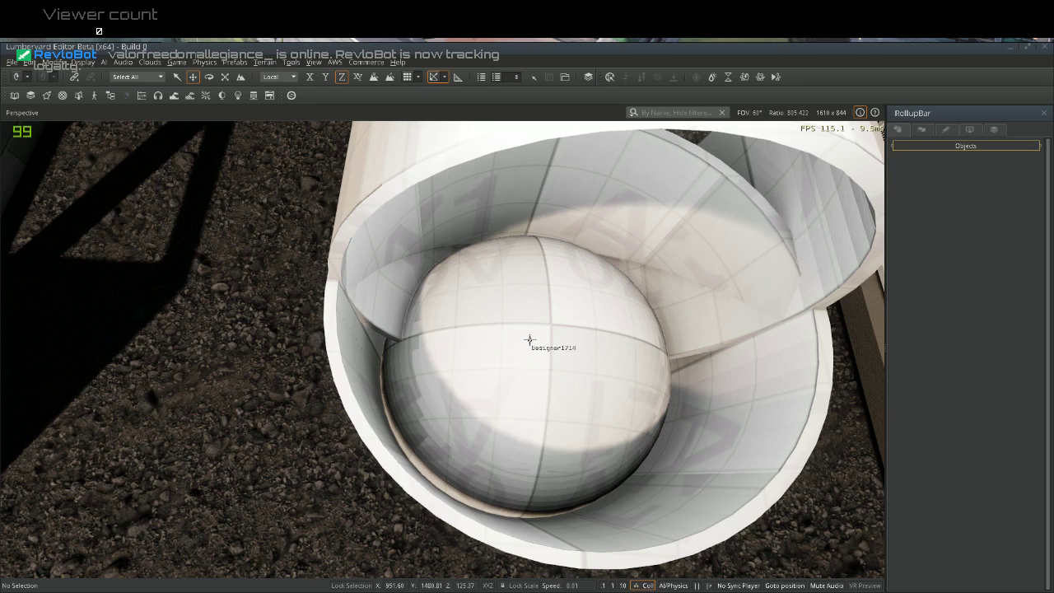
click(604, 334)
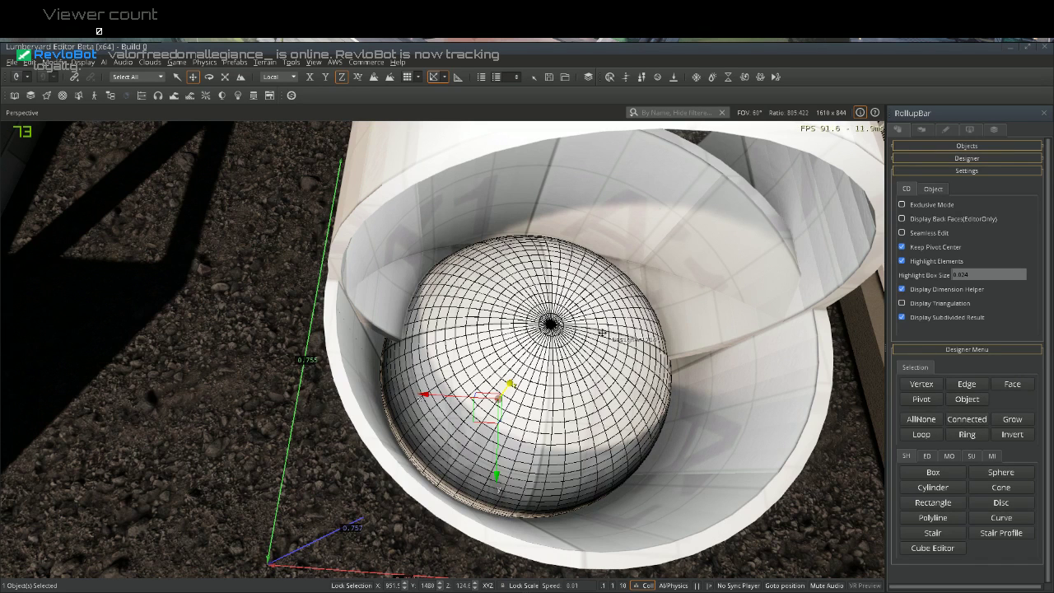
key(ctrl+c)
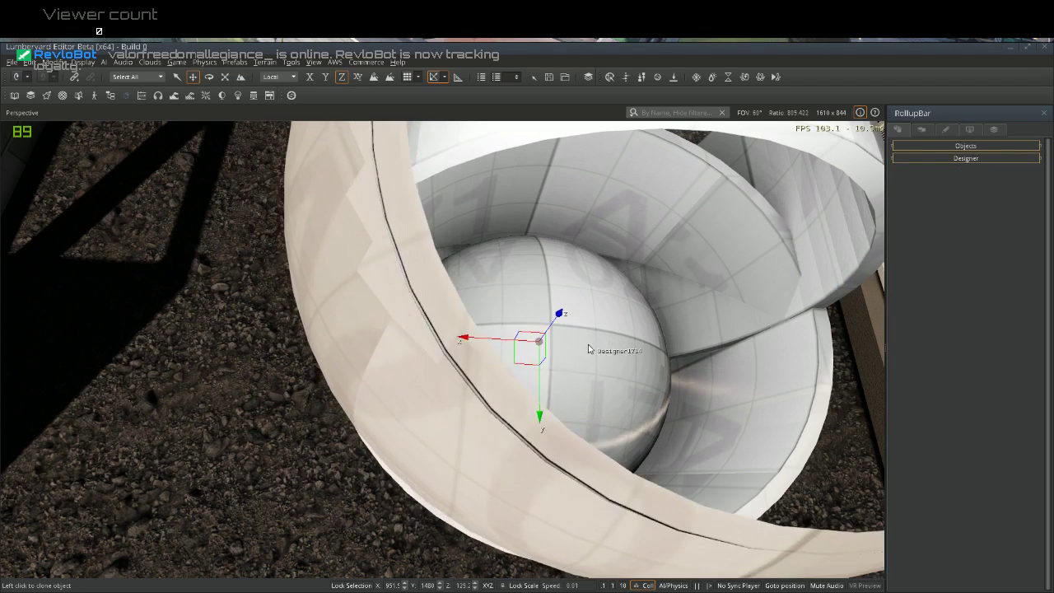
mouse_move(582, 360)
mouse_down()
mouse_move(559, 419)
mouse_move(542, 429)
mouse_move(505, 422)
mouse_move(533, 406)
mouse_up()
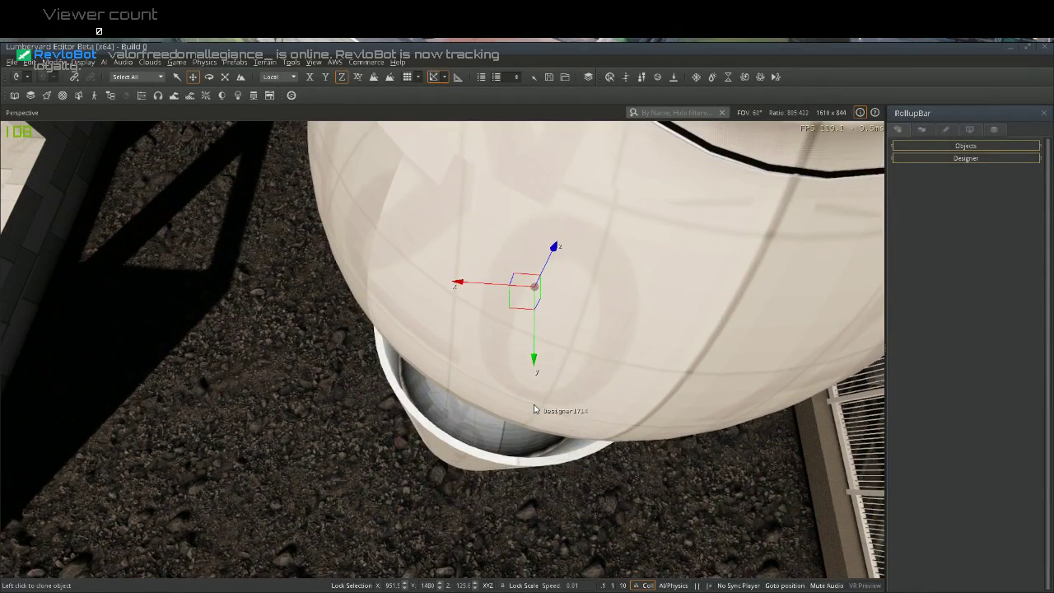
key(Delete)
key(Return)
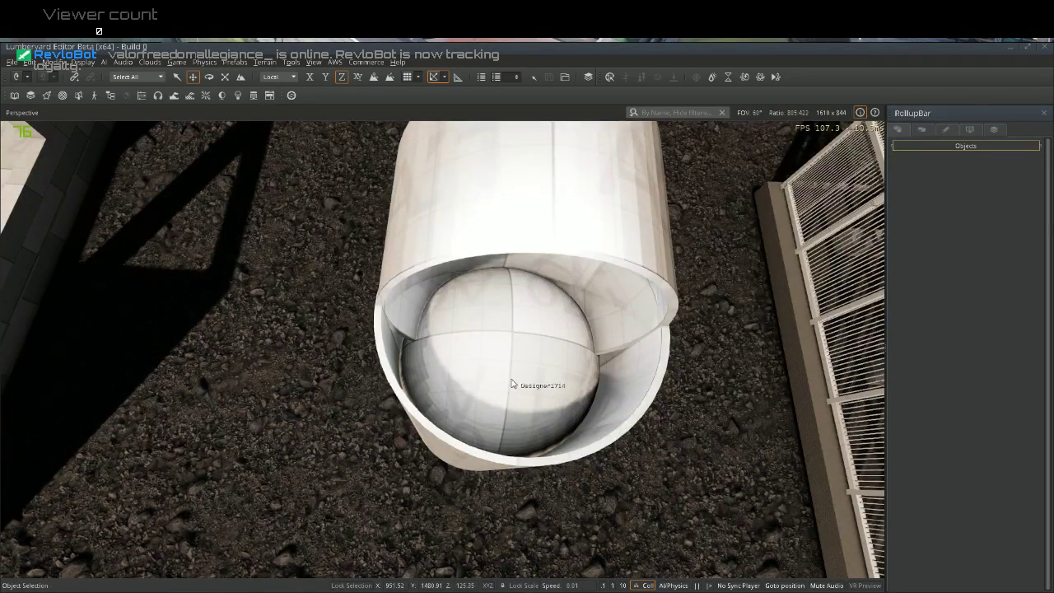
click(509, 377)
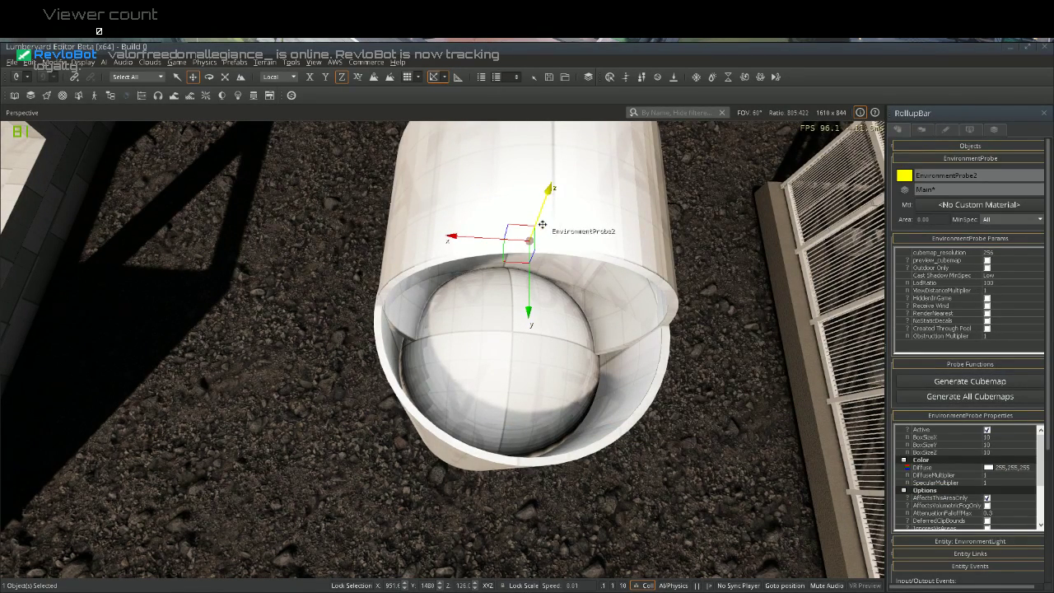
drag(535, 244, 554, 270)
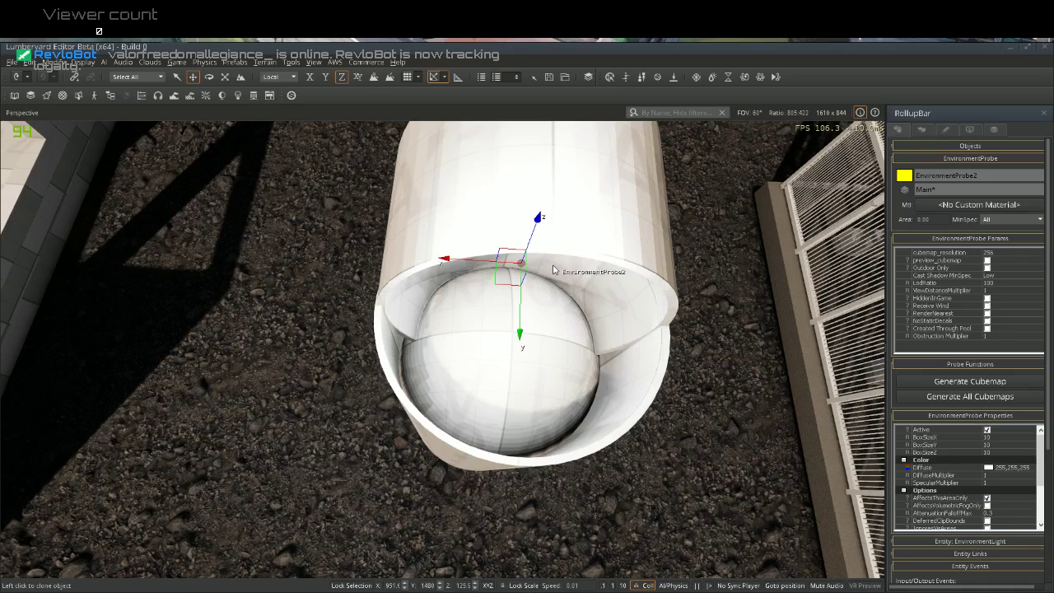
key(Delete)
key(Return)
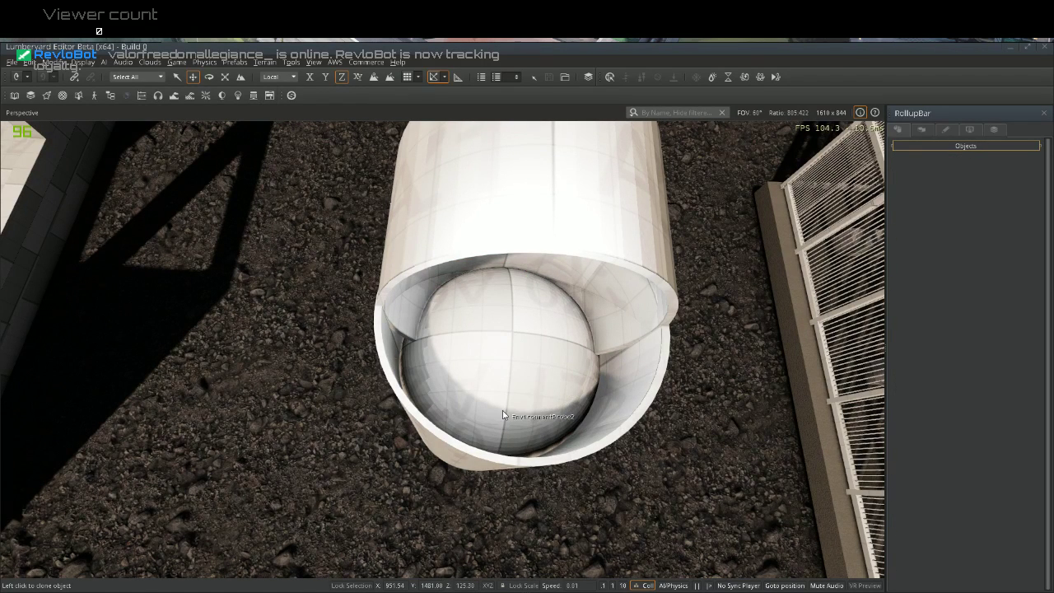
Show the helpers and raise EnvironmentProbe2 along Z, well above the pipe joint
scroll(502, 410, up, 3)
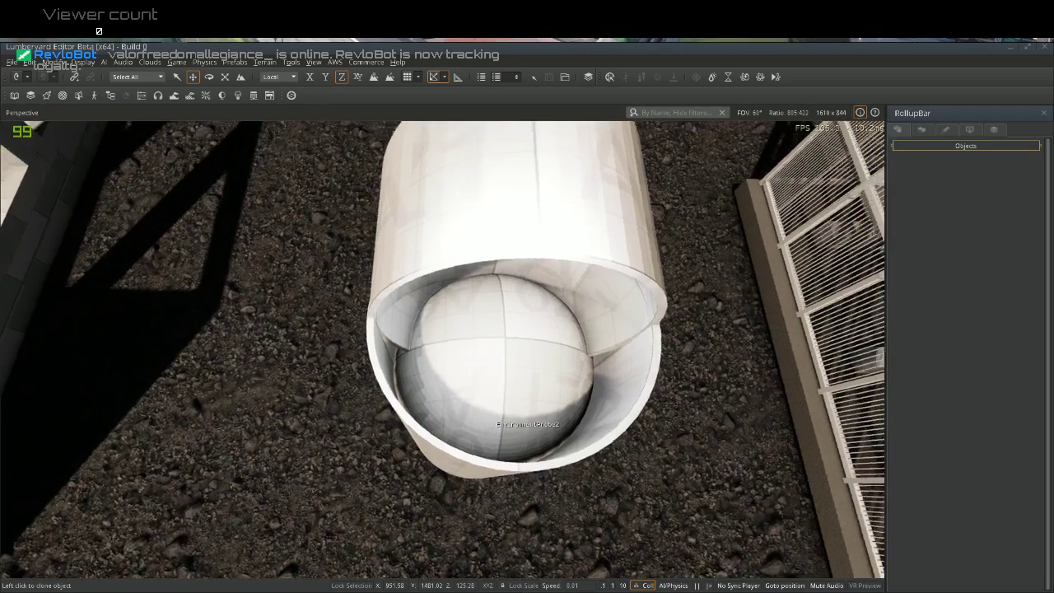
scroll(488, 423, up, 4)
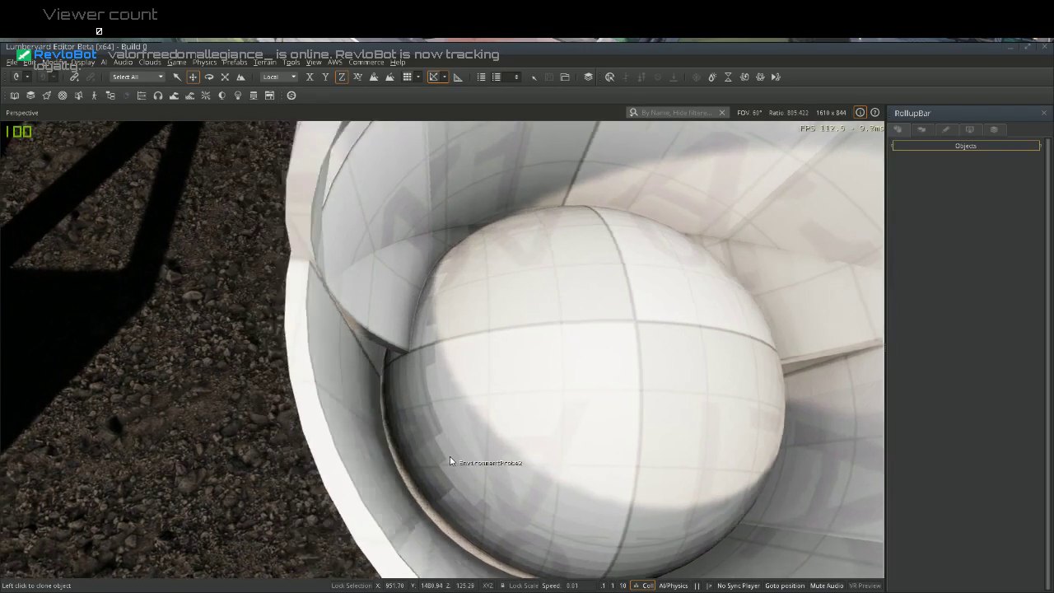
middle_drag(449, 456, 499, 464)
alt+middle_drag(574, 440, 651, 441)
right_drag(574, 444, 553, 459)
scroll(508, 496, down, 5)
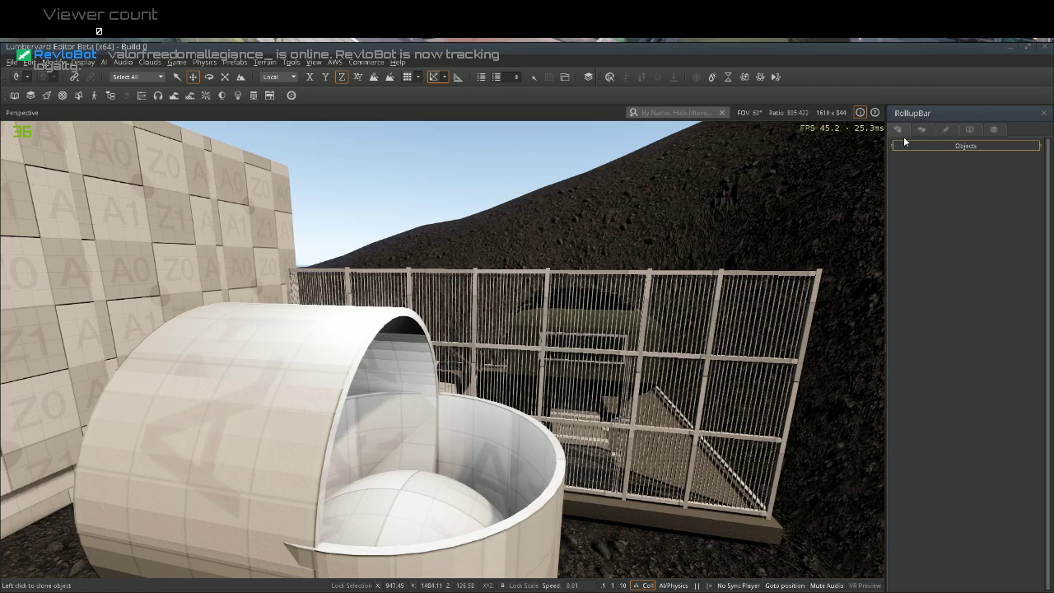
click(875, 113)
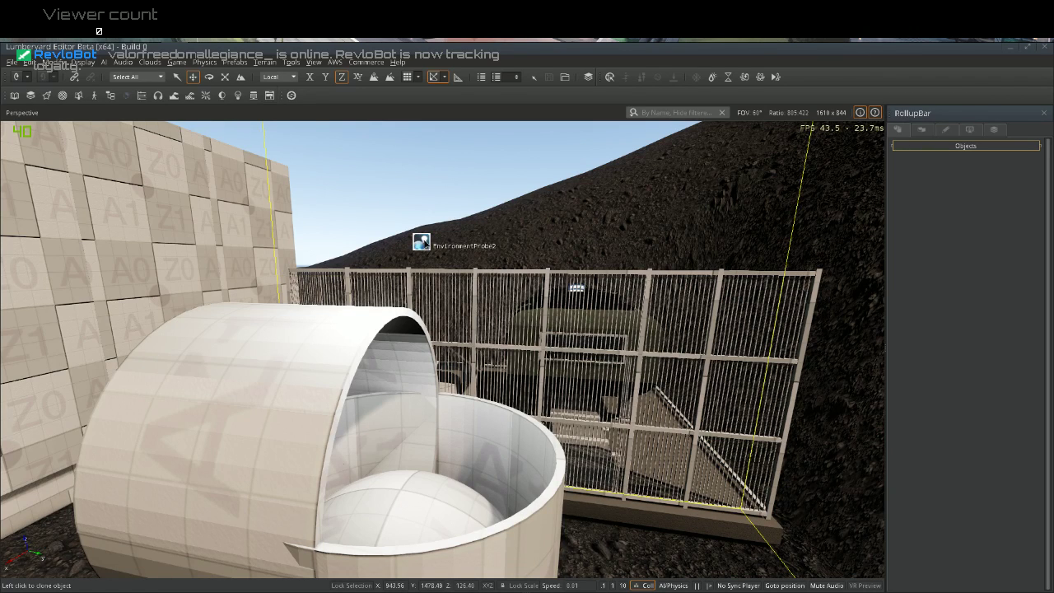
click(421, 241)
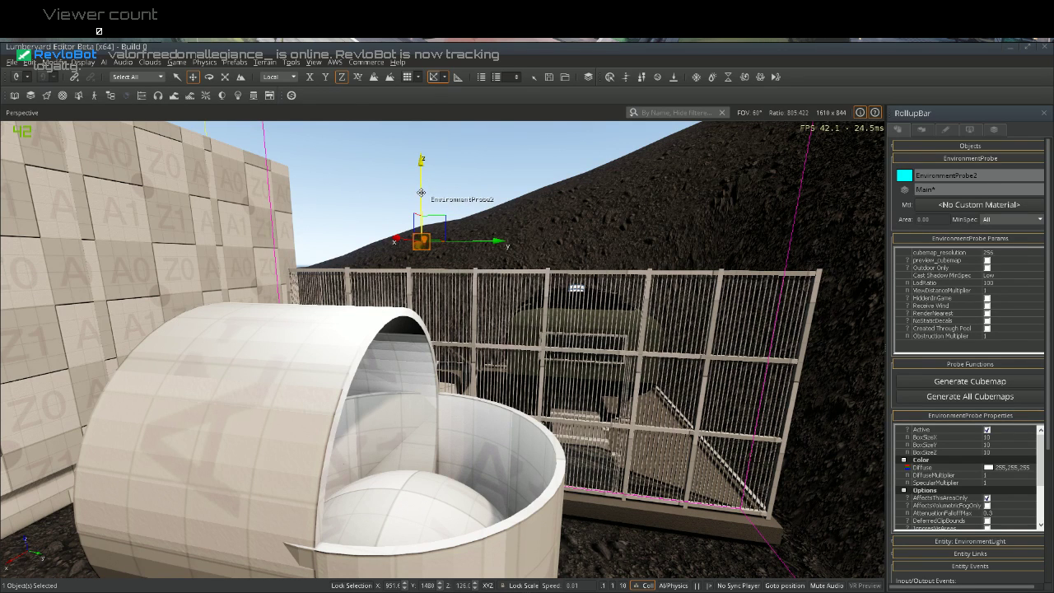
drag(421, 192, 464, 46)
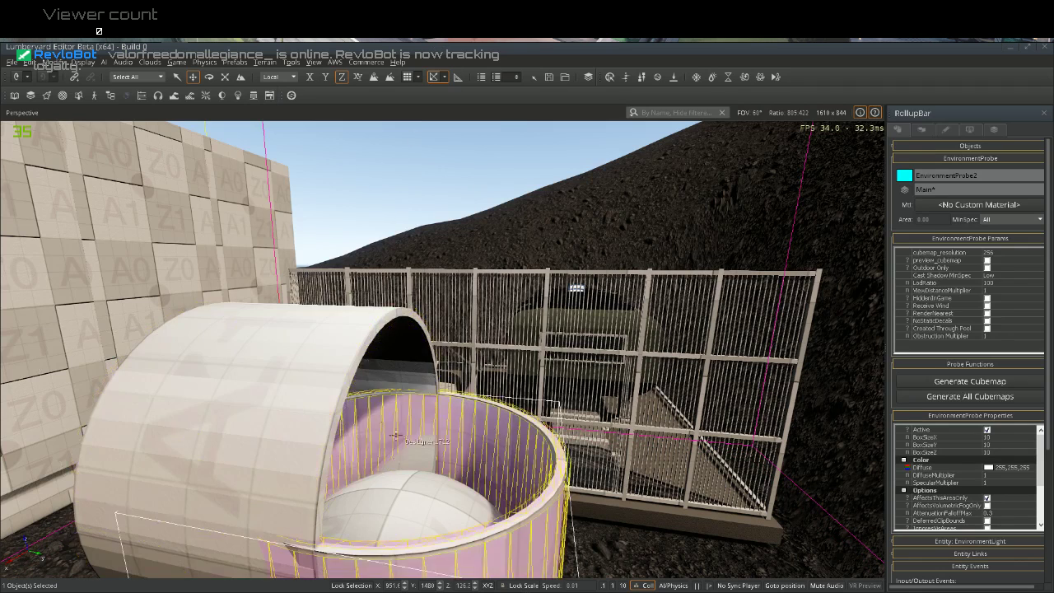
Clone the sphere inside the upright pipe and place the copy above the pipe joint
double_click(414, 511)
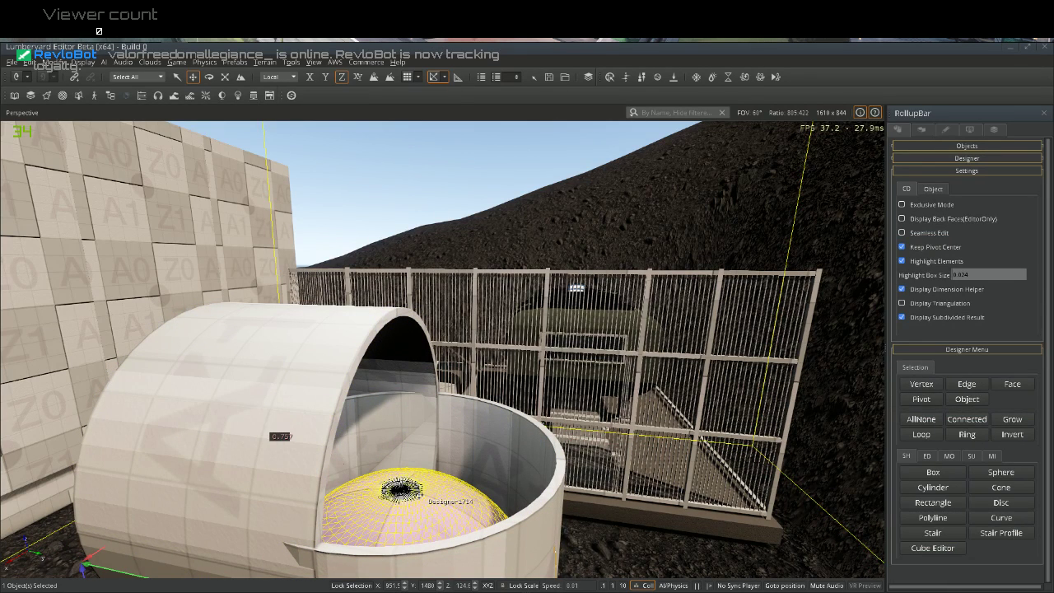
right_drag(418, 494, 418, 452)
click(418, 451)
click(406, 454)
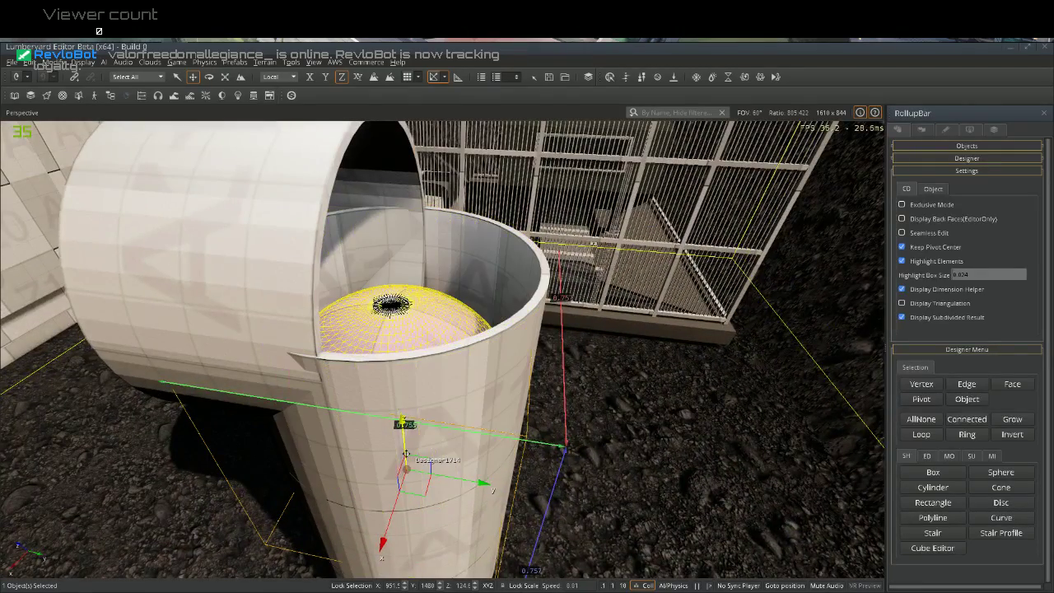
drag(394, 442, 455, 235)
click(456, 230)
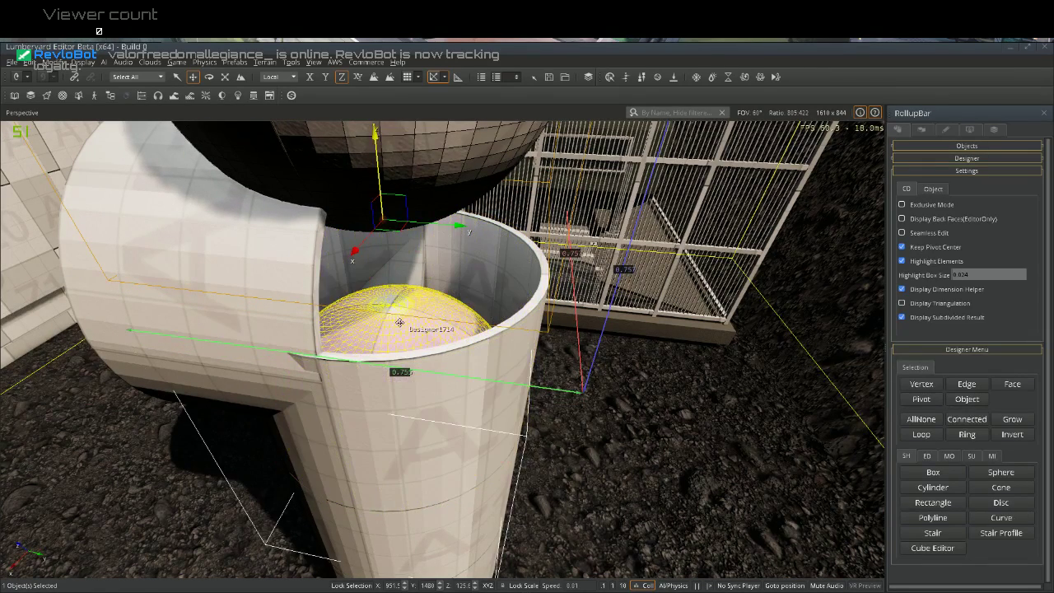
Select the original sphere in the upright pipe and raise it along Z towards the pipe's rim
click(376, 409)
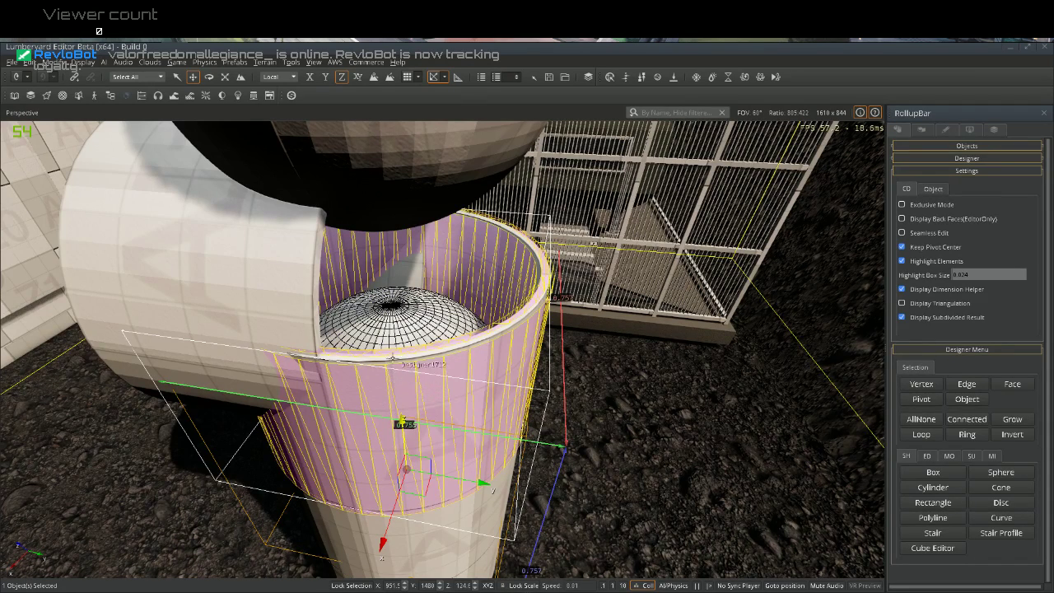
click(404, 427)
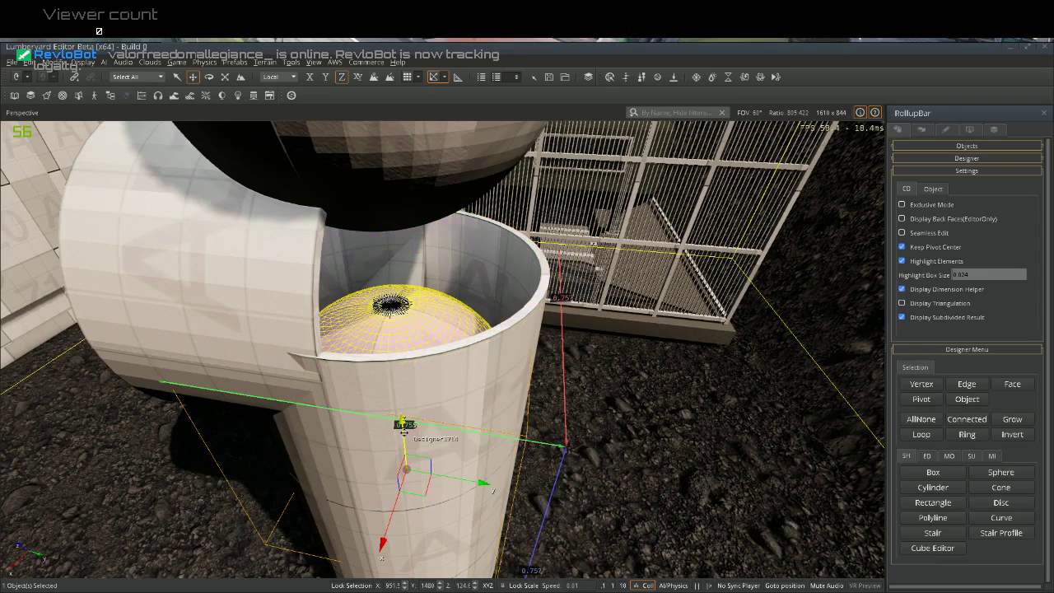
mouse_move(404, 425)
mouse_down()
mouse_move(391, 370)
mouse_move(409, 413)
mouse_up()
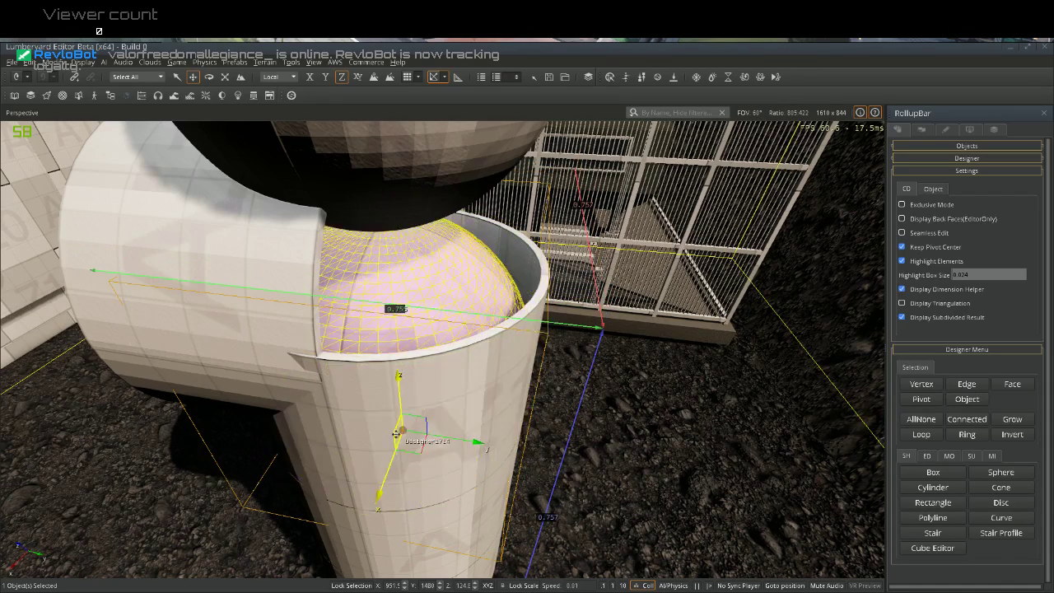
Add the upright pipe's upper section to the sphere selection and try a Boolean Subtract between the two
ctrl+click(461, 384)
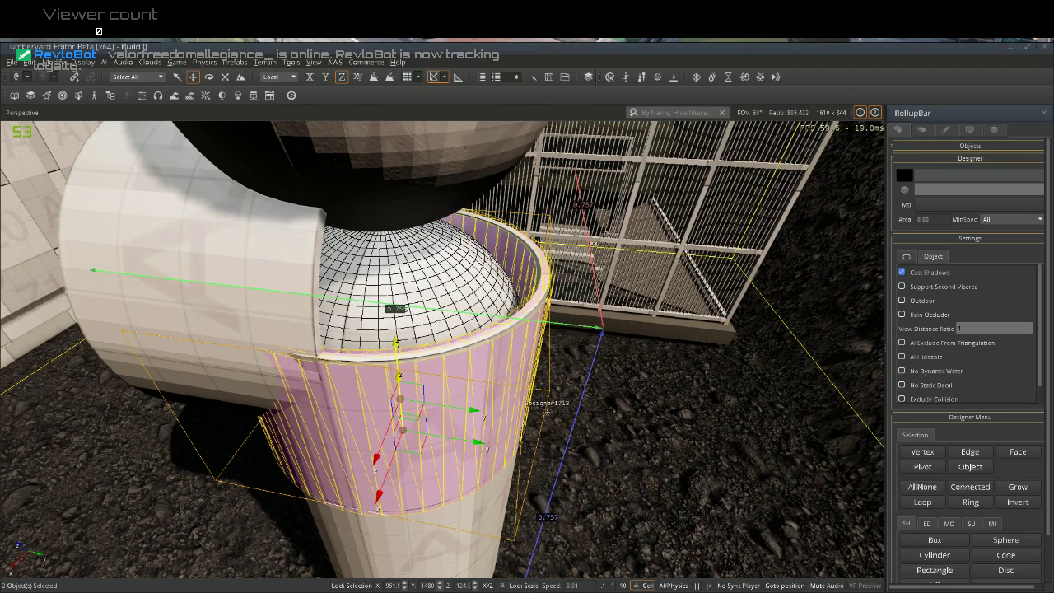
click(948, 523)
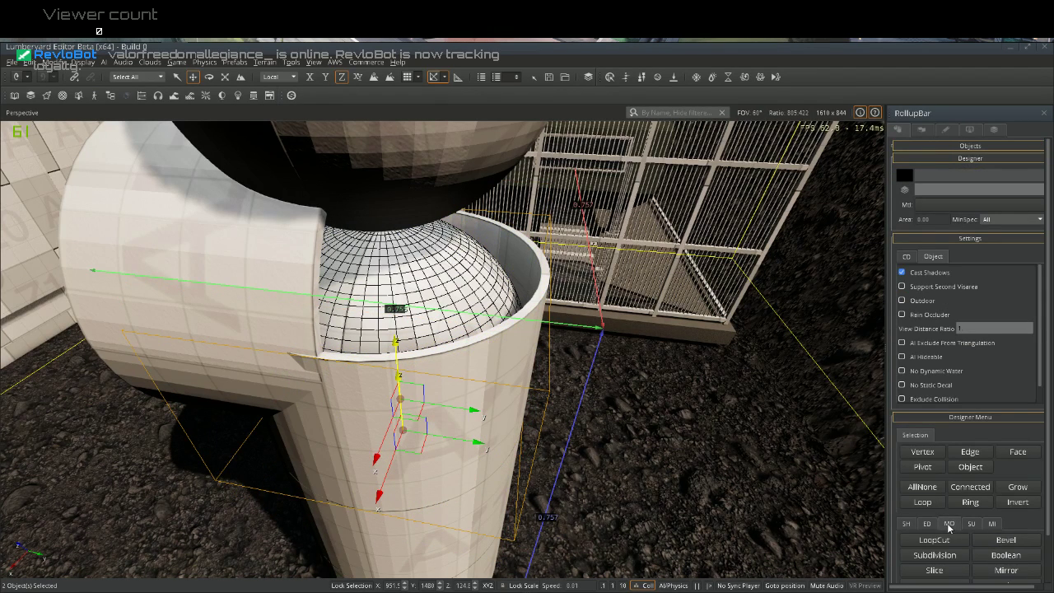
scroll(947, 566, down, 2)
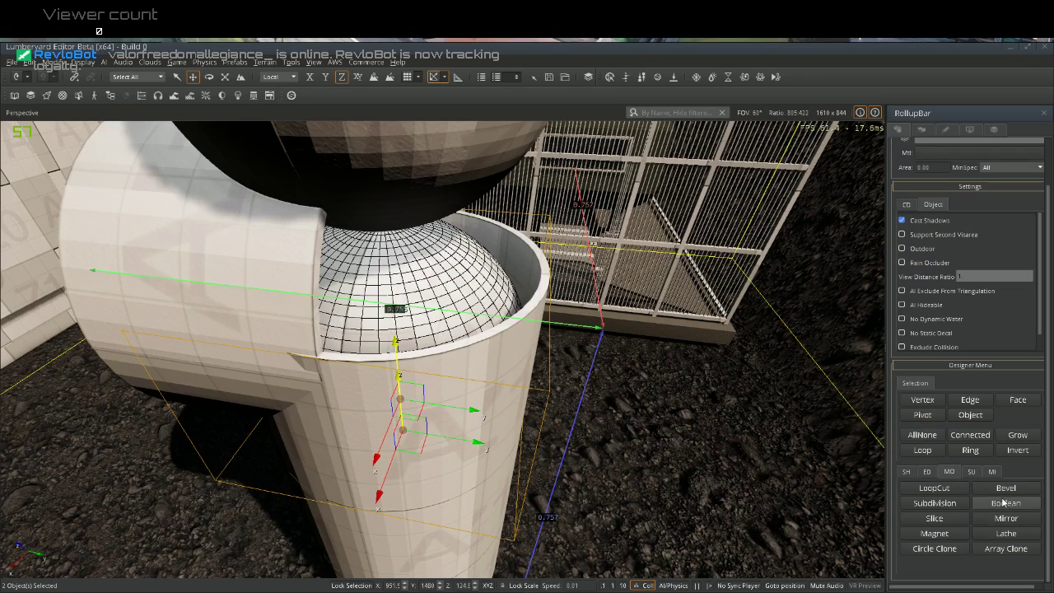
click(1005, 506)
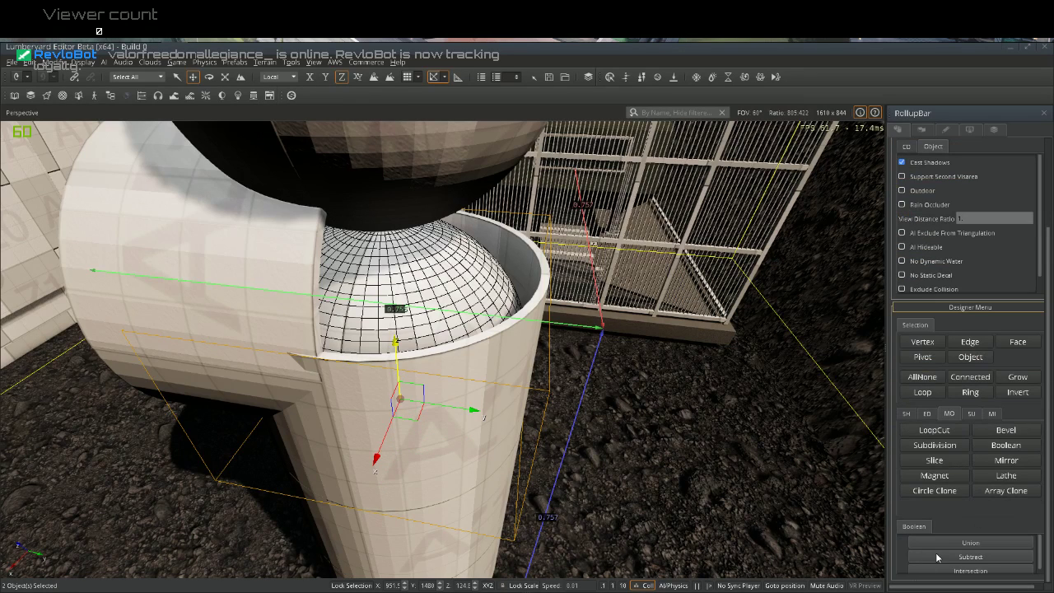
click(935, 556)
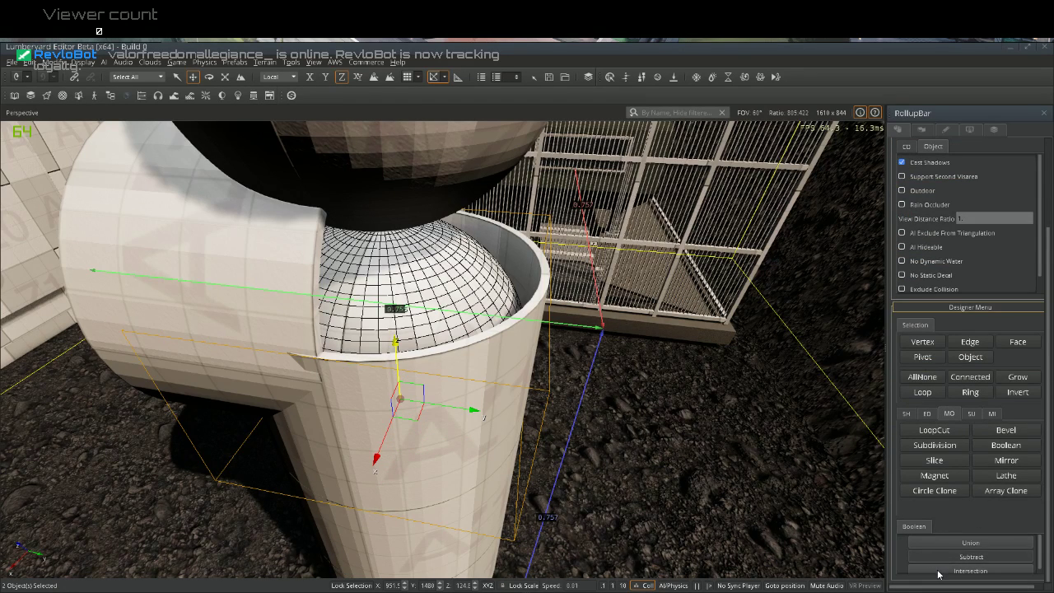
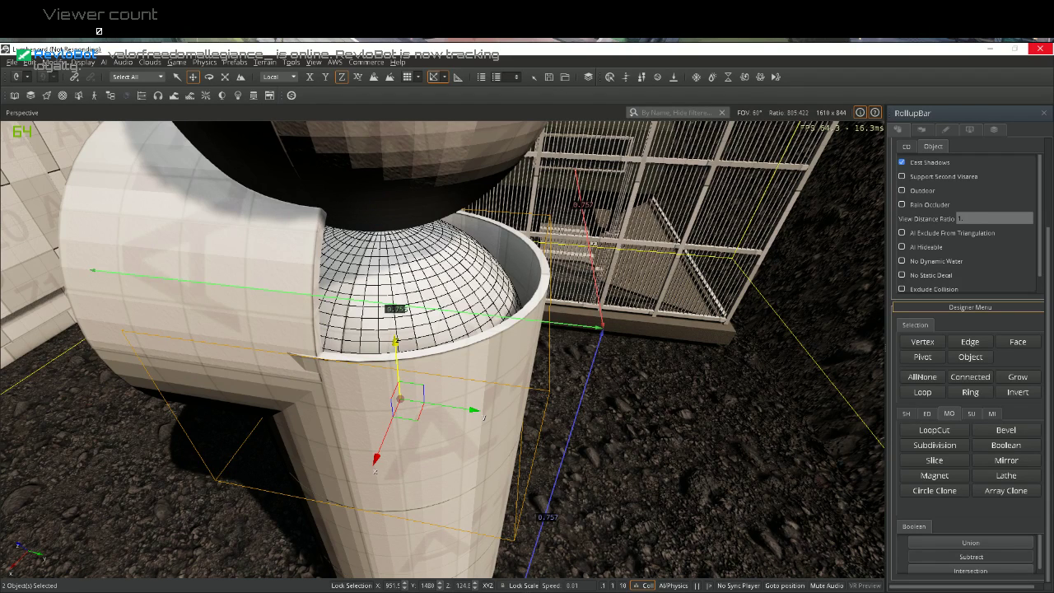
Open the recent level uppercity from the welcome dialog once the editor has restarted
mouse_move(418, 591)
mouse_move(339, 589)
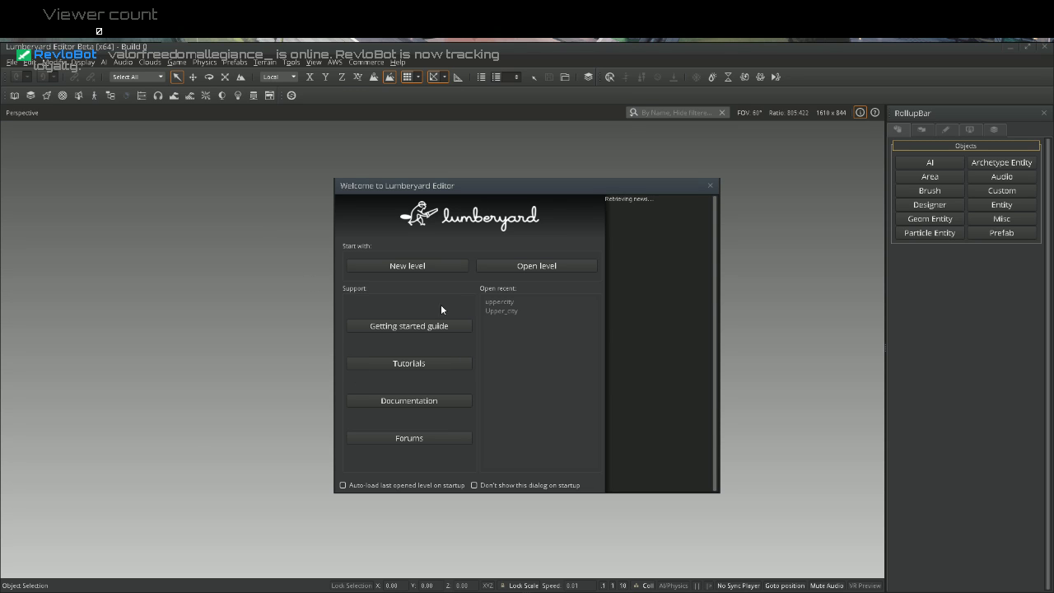
click(494, 302)
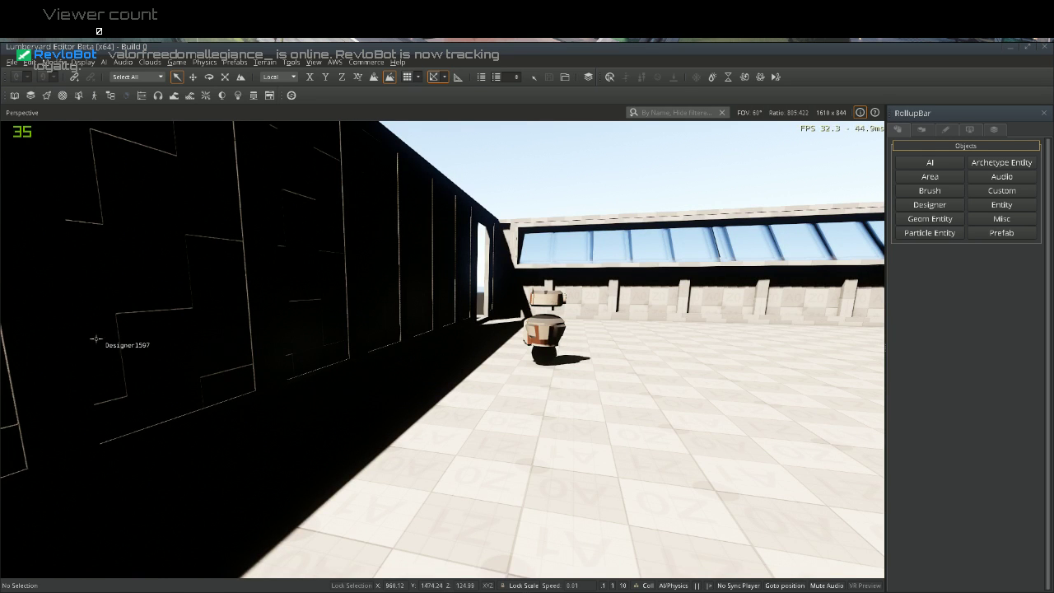
Examine the reopened level outside the building, checking the gravel beside the fenced yard where the pipe was modelled
right_drag(95, 340, 276, 266)
scroll(93, 326, up, 3)
scroll(82, 321, up, 4)
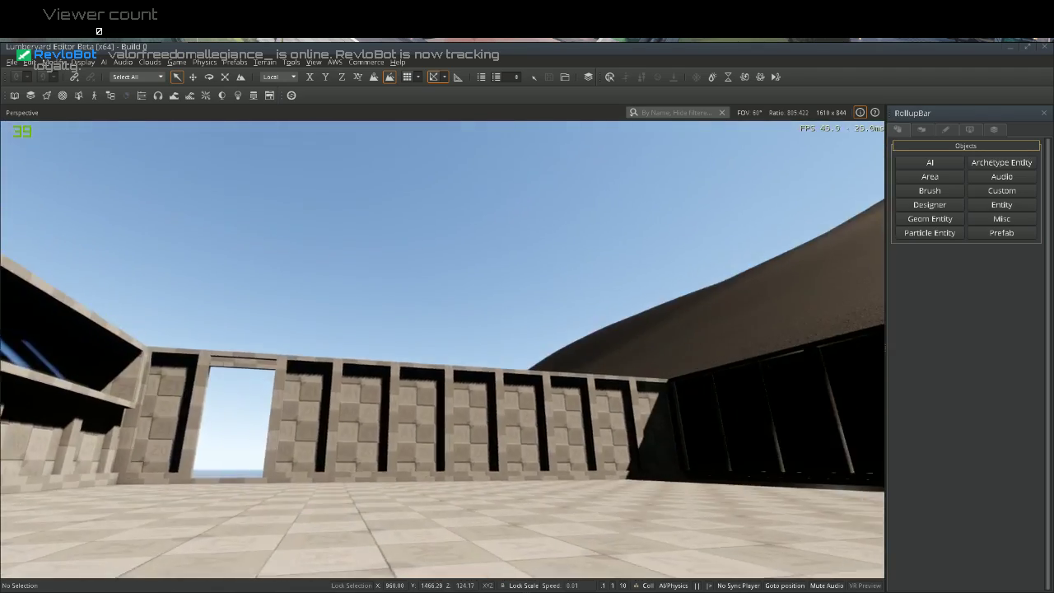
scroll(80, 323, up, 3)
scroll(76, 326, up, 10)
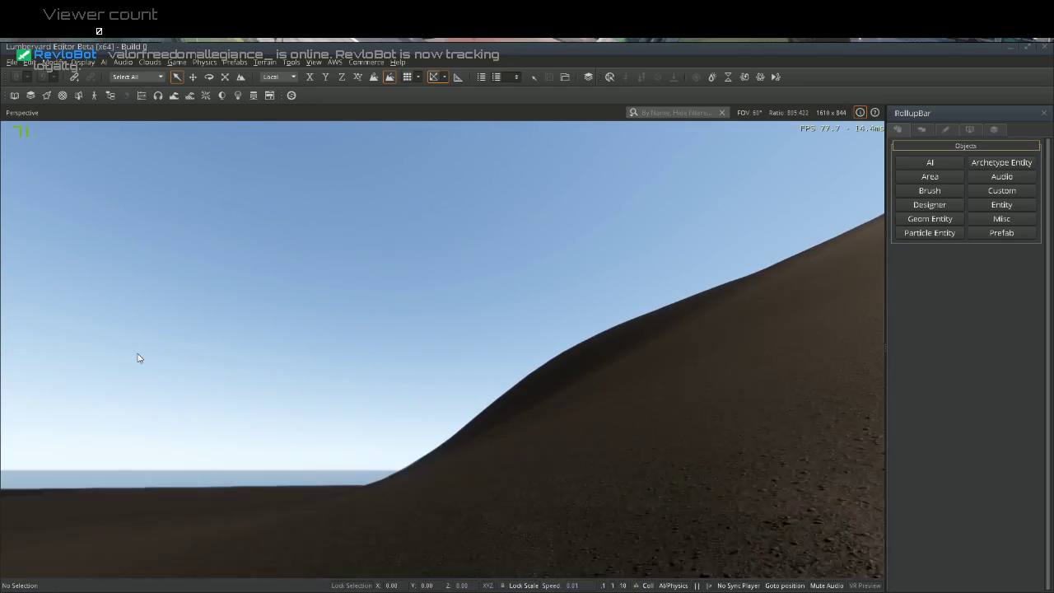
right_drag(137, 379, 502, 378)
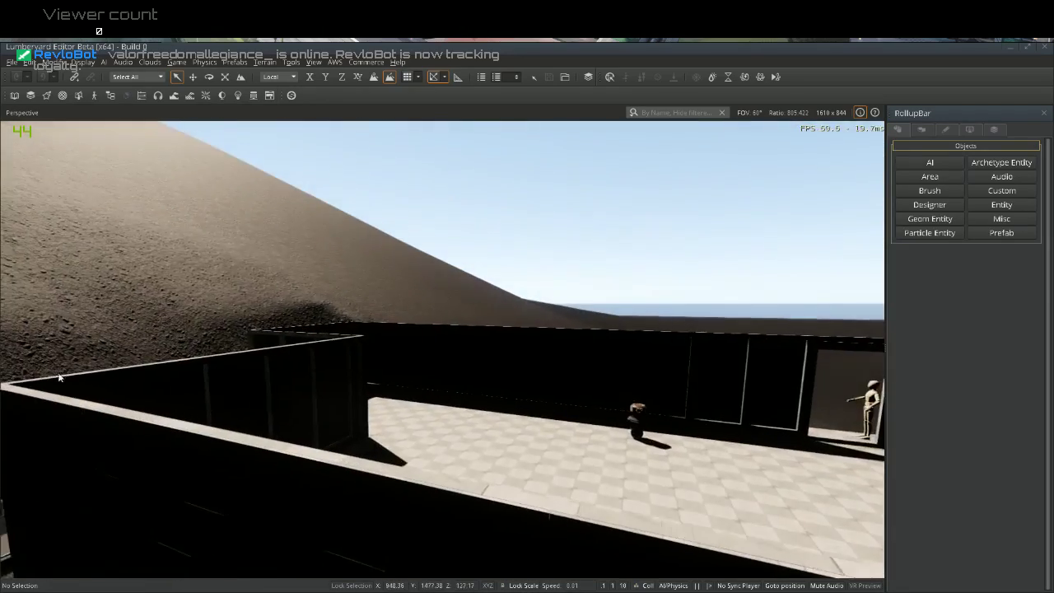
scroll(59, 377, up, 2)
scroll(88, 354, up, 2)
mouse_move(117, 339)
right_down()
mouse_move(104, 334)
mouse_move(115, 323)
right_up()
key(w)
key(w)
key(w)
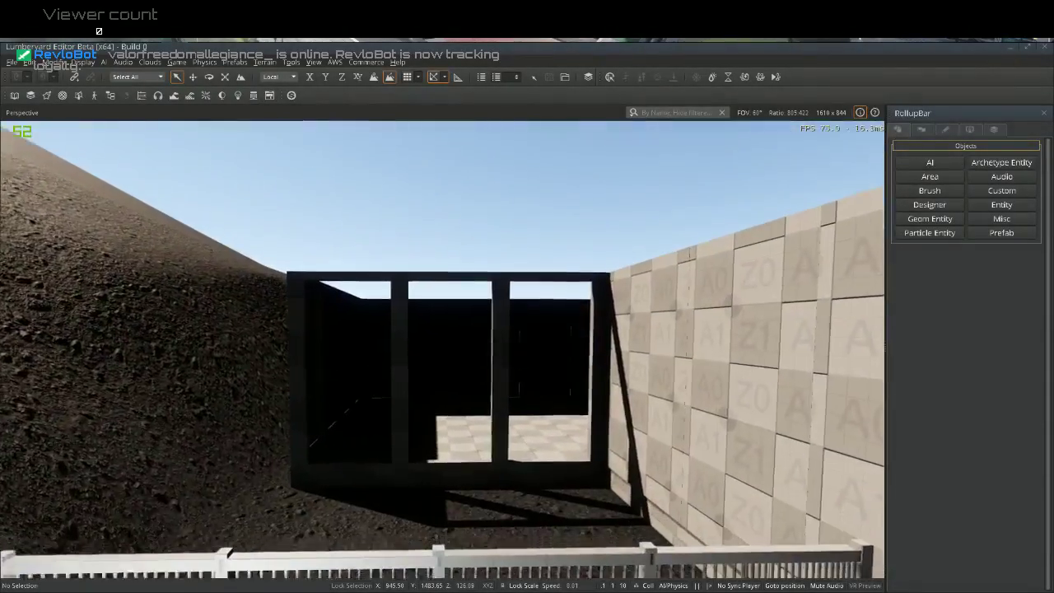
key(w)
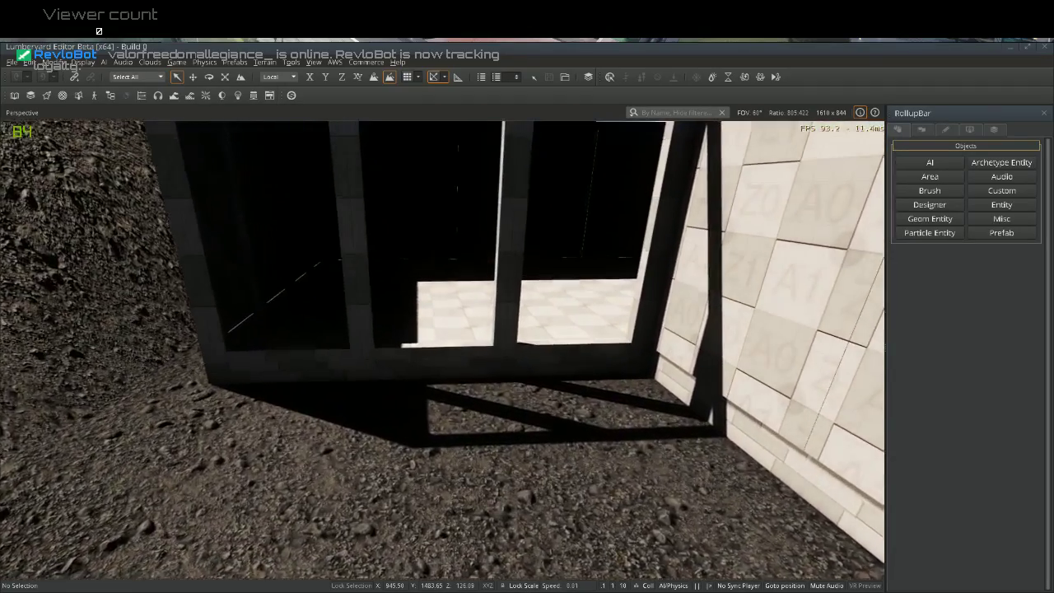
right_drag(115, 323, 66, 333)
right_drag(442, 350, 247, 395)
right_drag(110, 390, 106, 335)
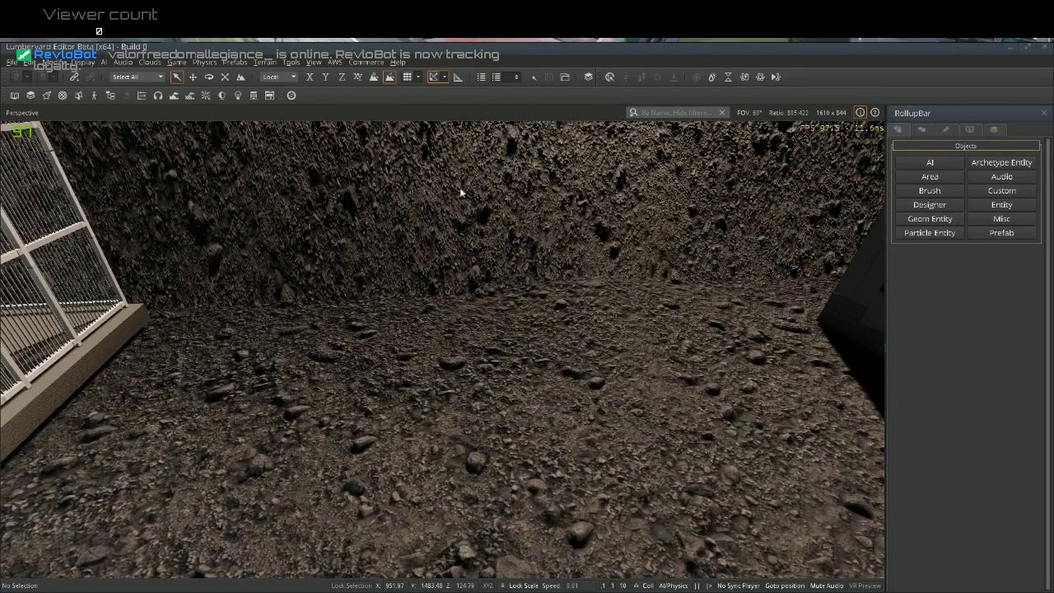
Create a Designer cylinder on the gravel with grid snapping on, about 0.75 m across and 0.5 m high
click(926, 206)
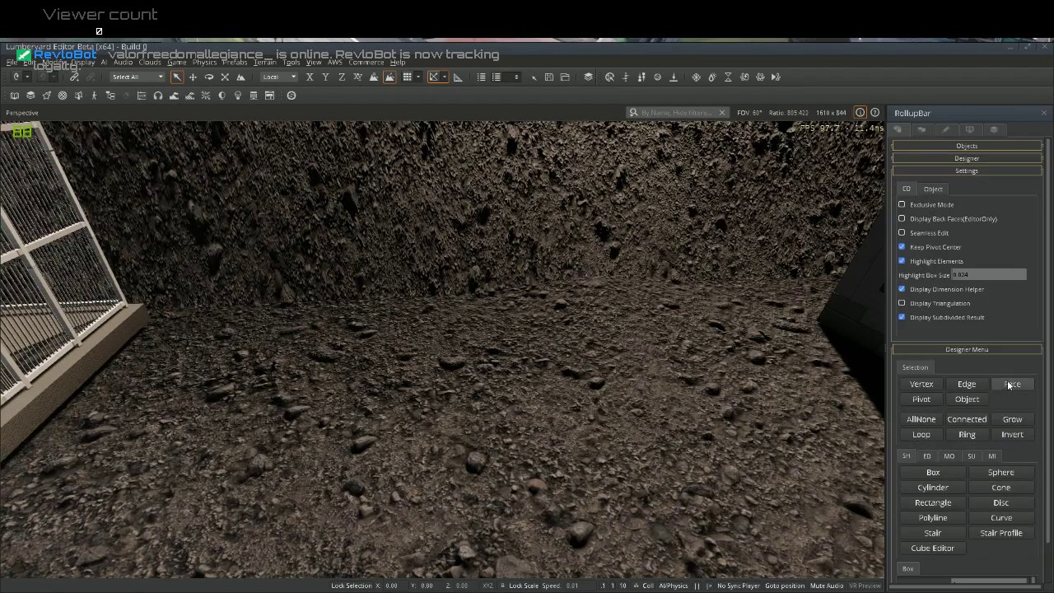
click(963, 403)
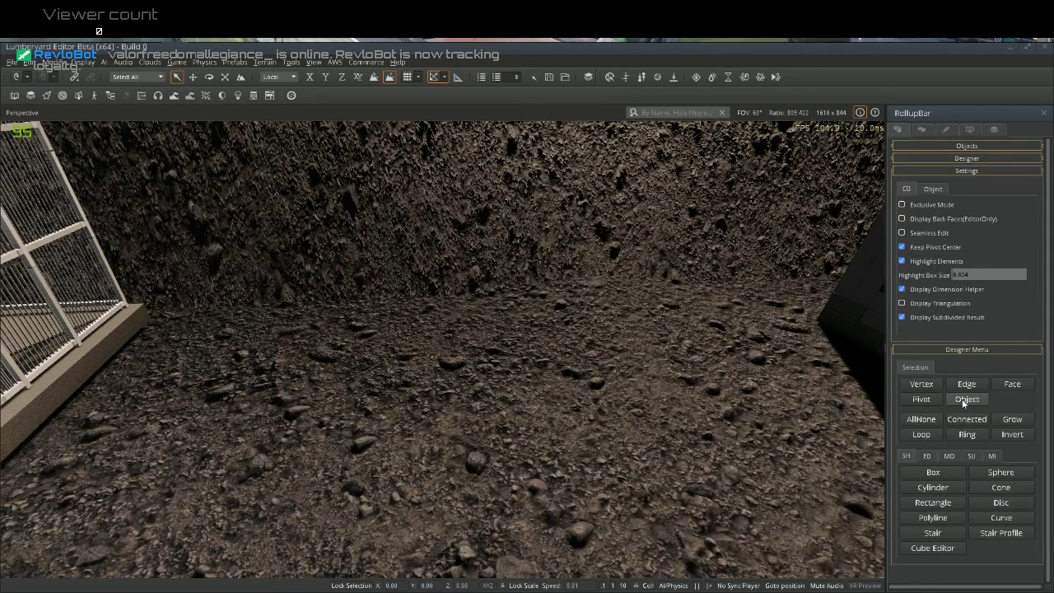
click(932, 487)
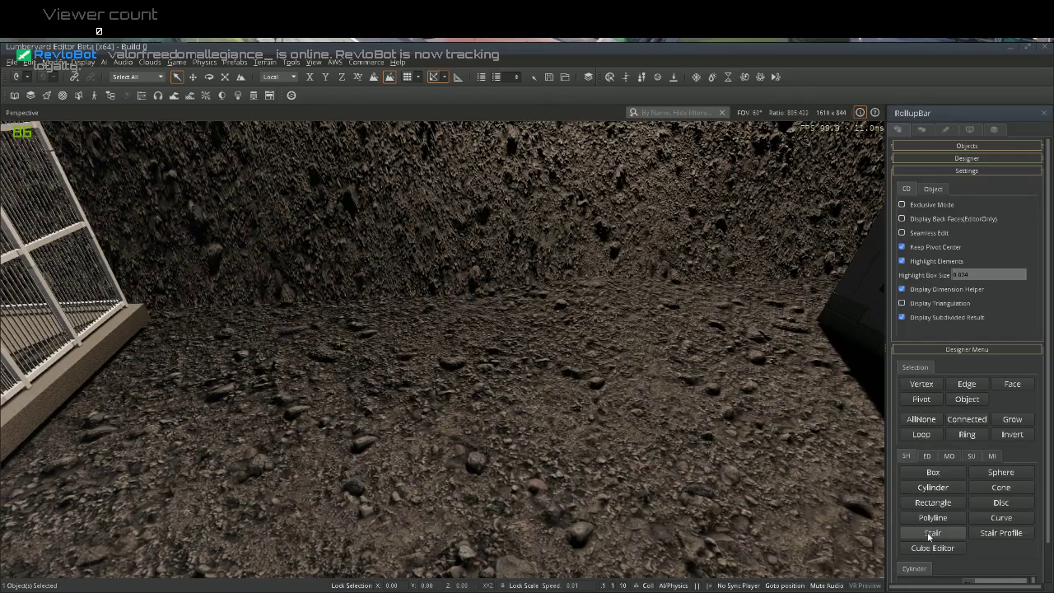
scroll(928, 536, down, 1)
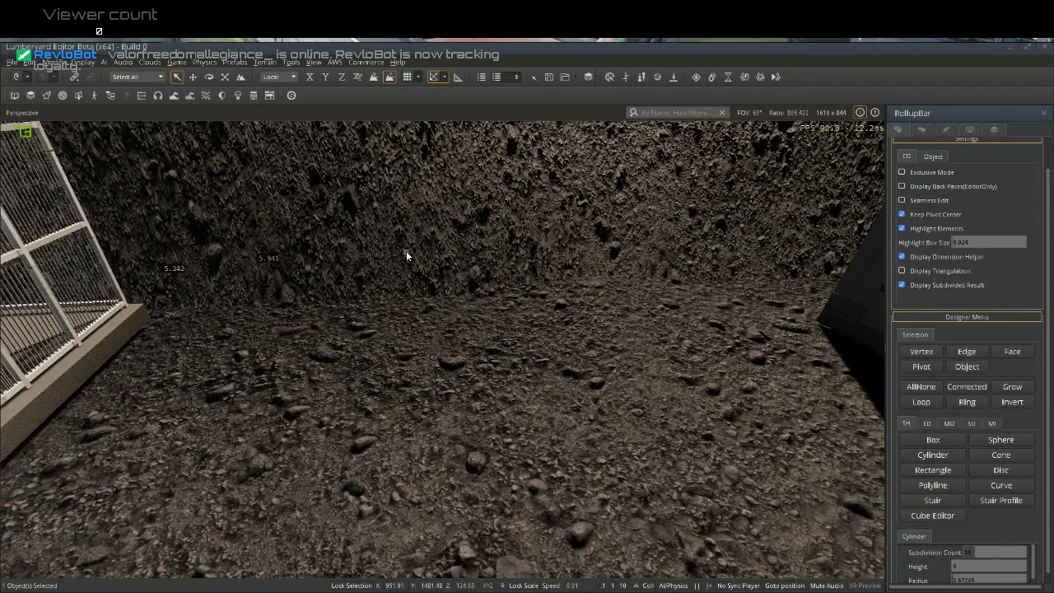
click(412, 79)
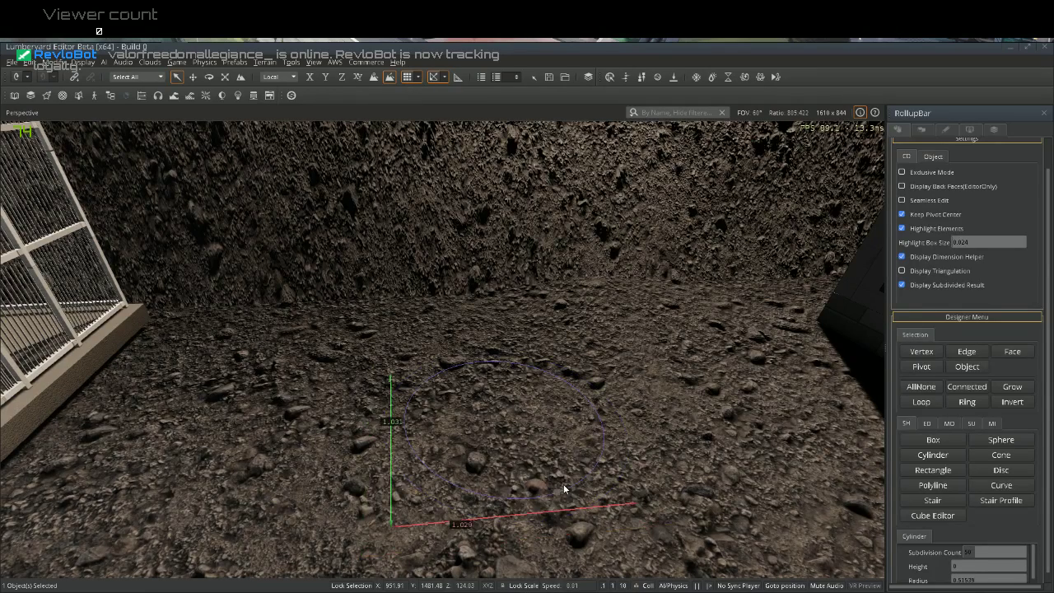
drag(504, 419, 536, 433)
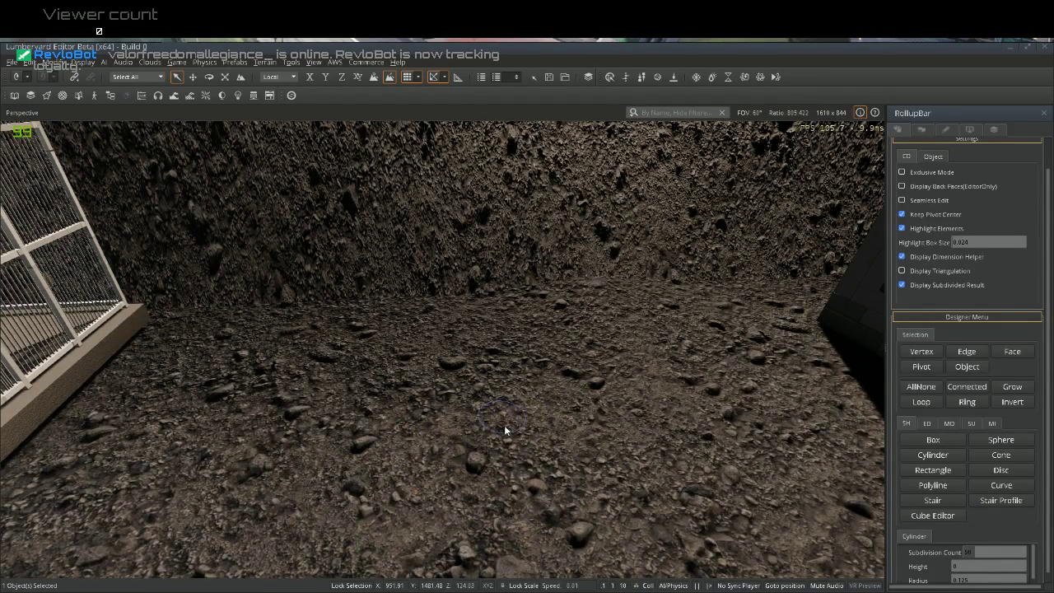
click(521, 472)
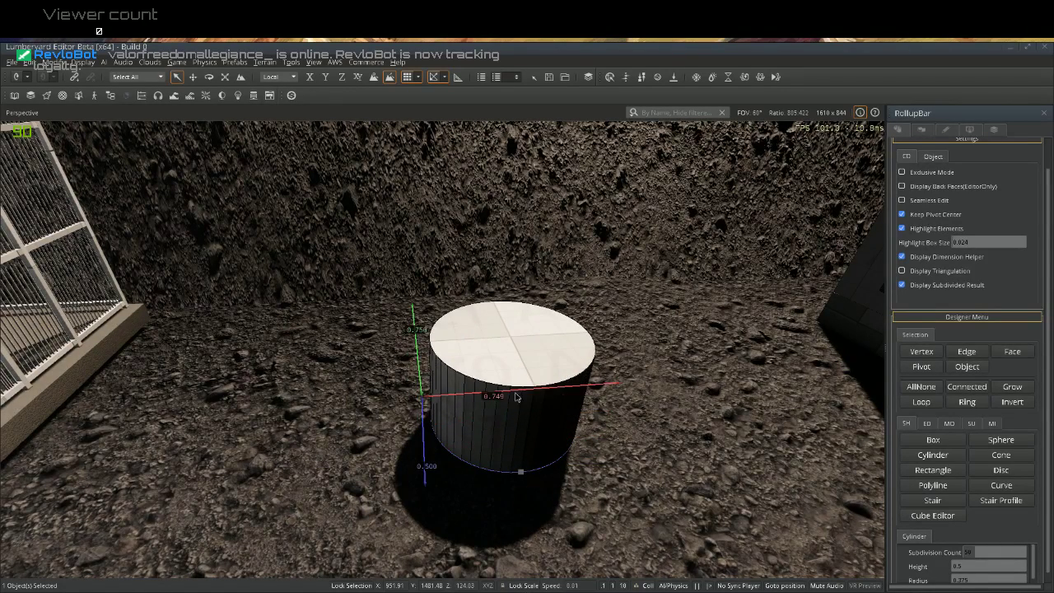
click(516, 397)
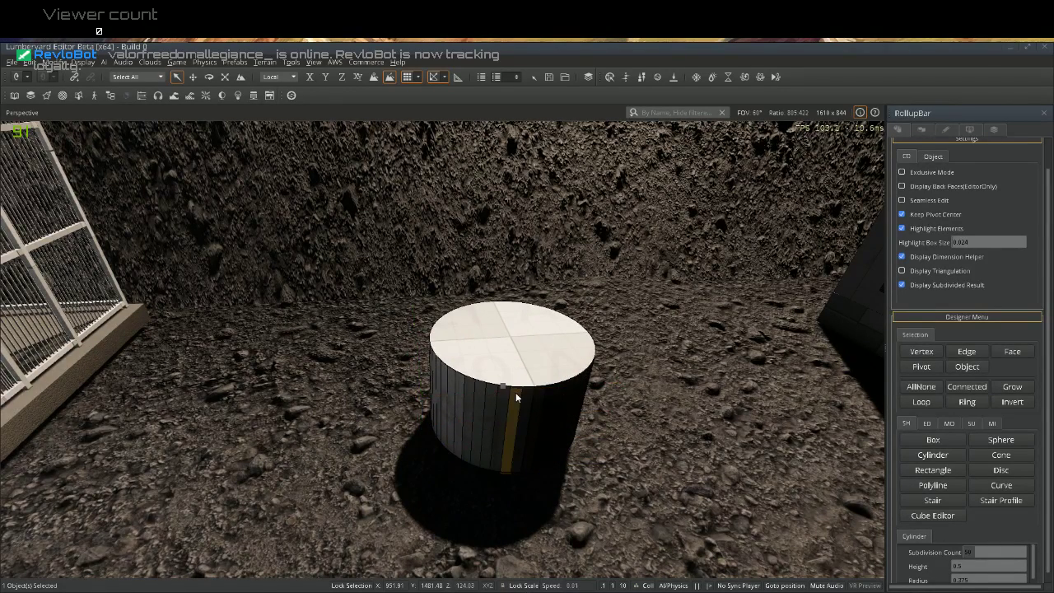
click(962, 368)
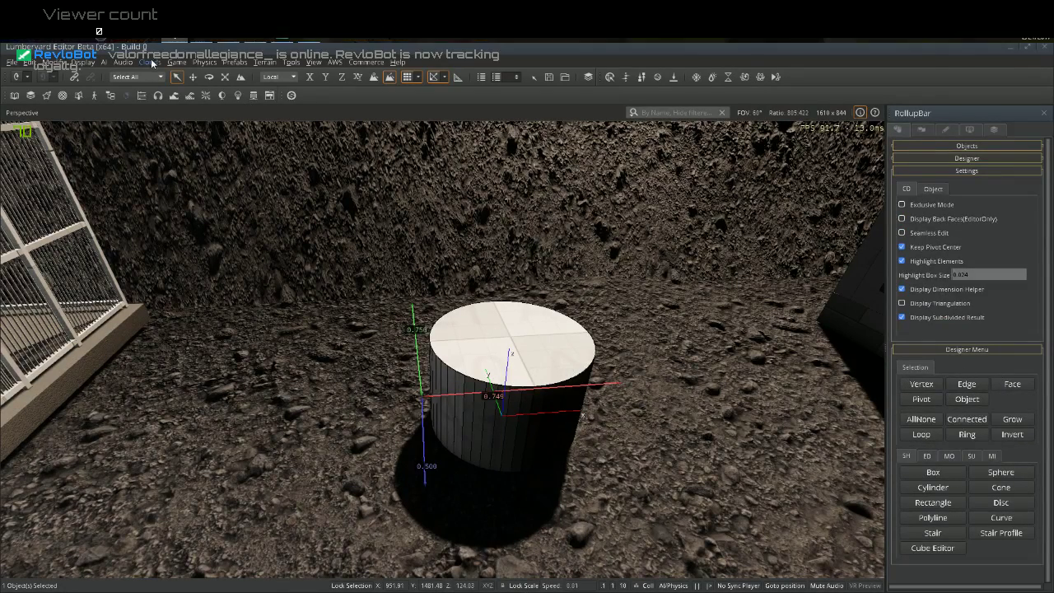
Clone the cylinder twice along Z, stacking the copies directly above it to form an upright pipe
click(193, 77)
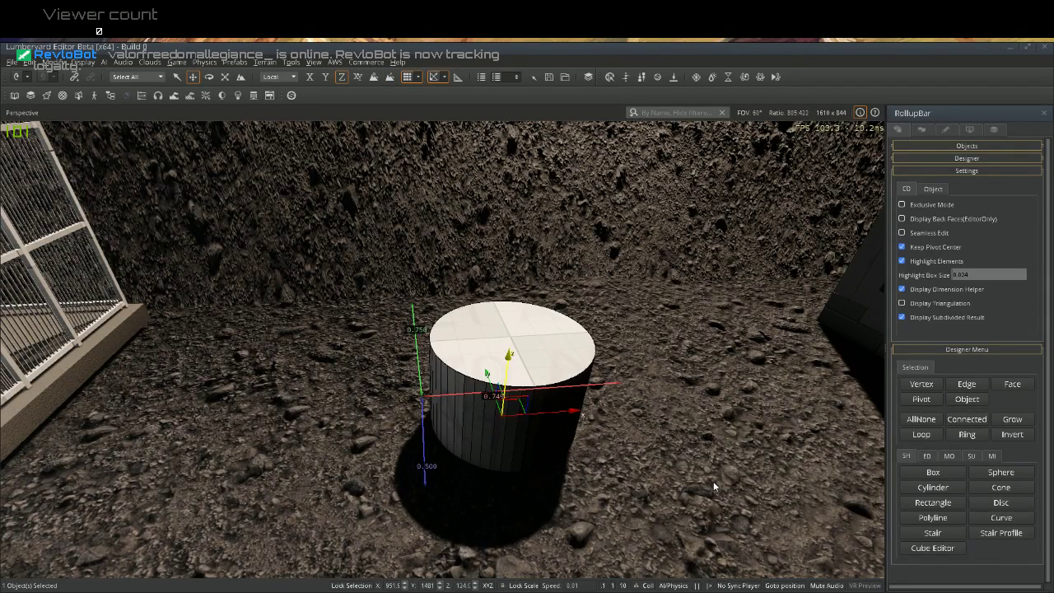
key(ctrl+d)
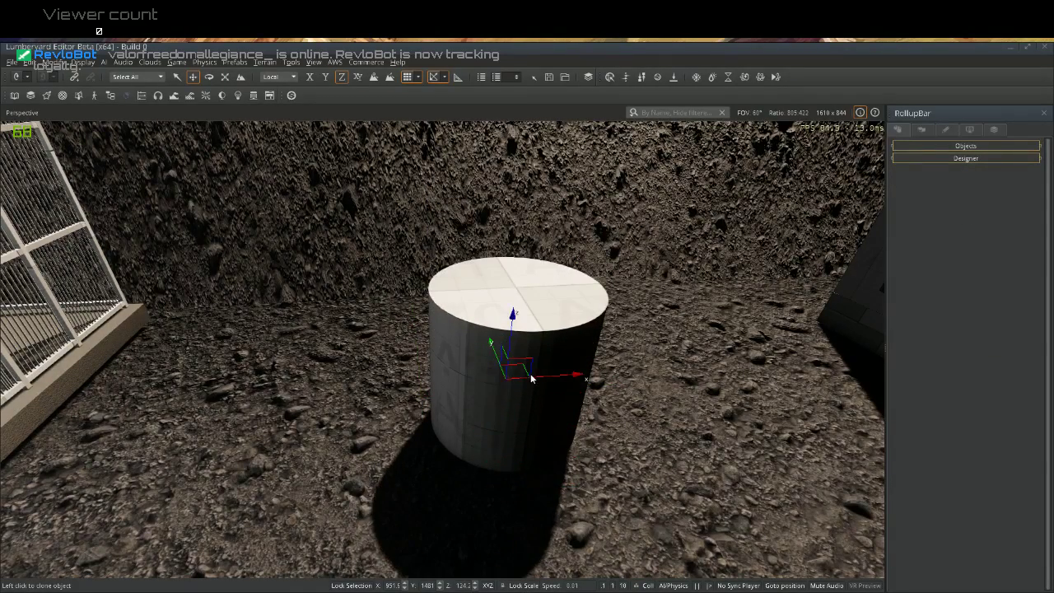
click(535, 344)
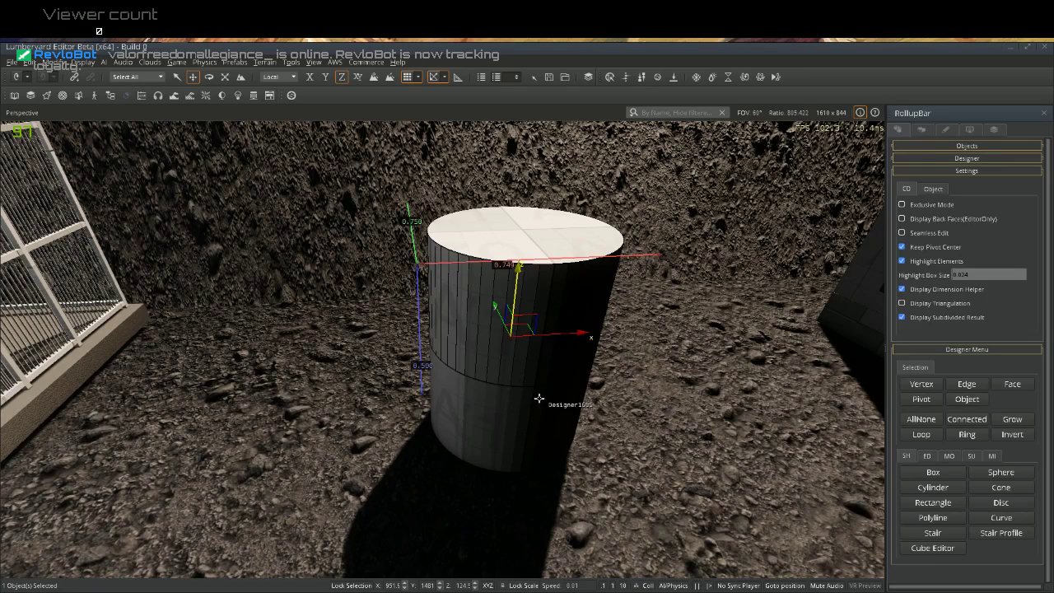
key(ctrl+d)
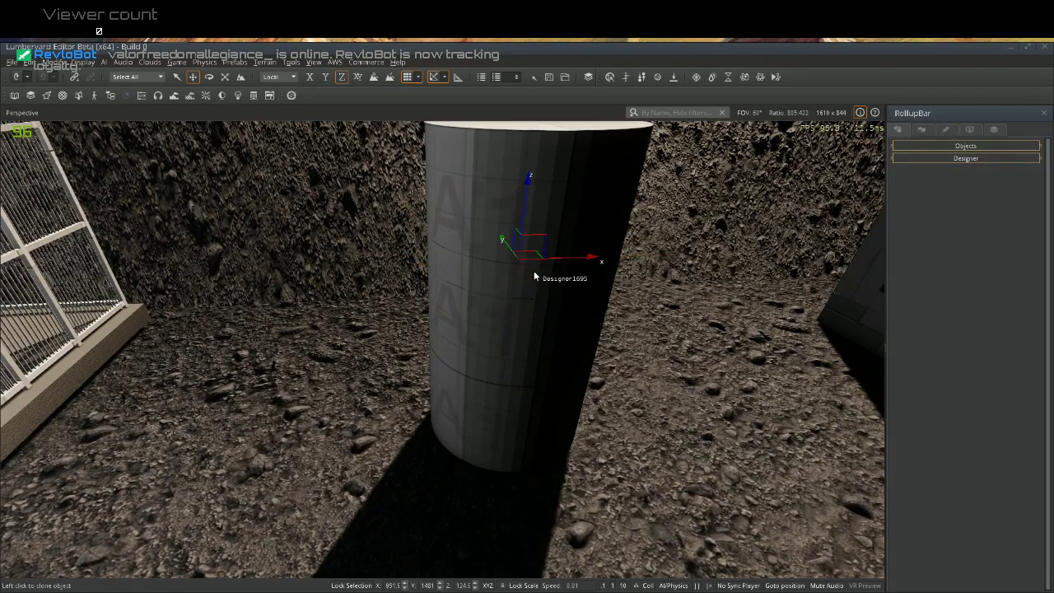
click(545, 234)
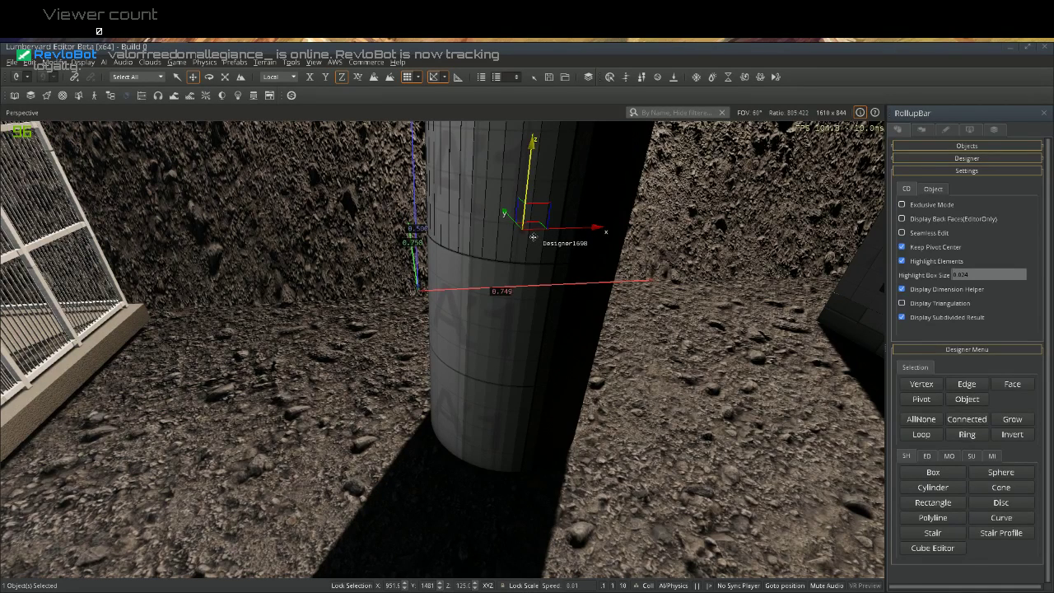
Clone the top cylinder in place and set the clone's X rotation to 90 degrees
key(ctrl+c)
click(532, 237)
click(209, 78)
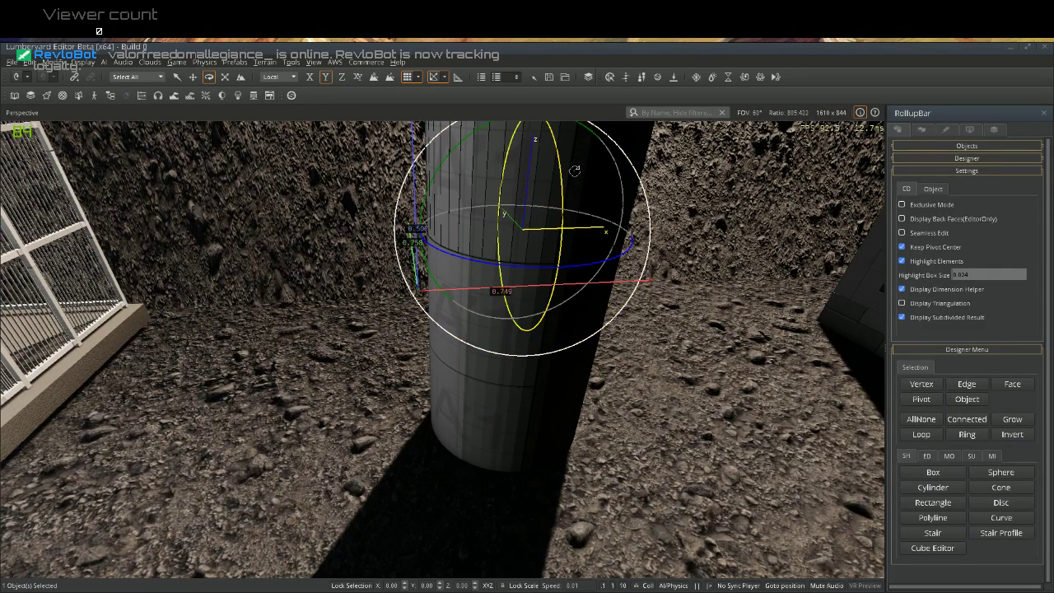
drag(559, 159, 562, 205)
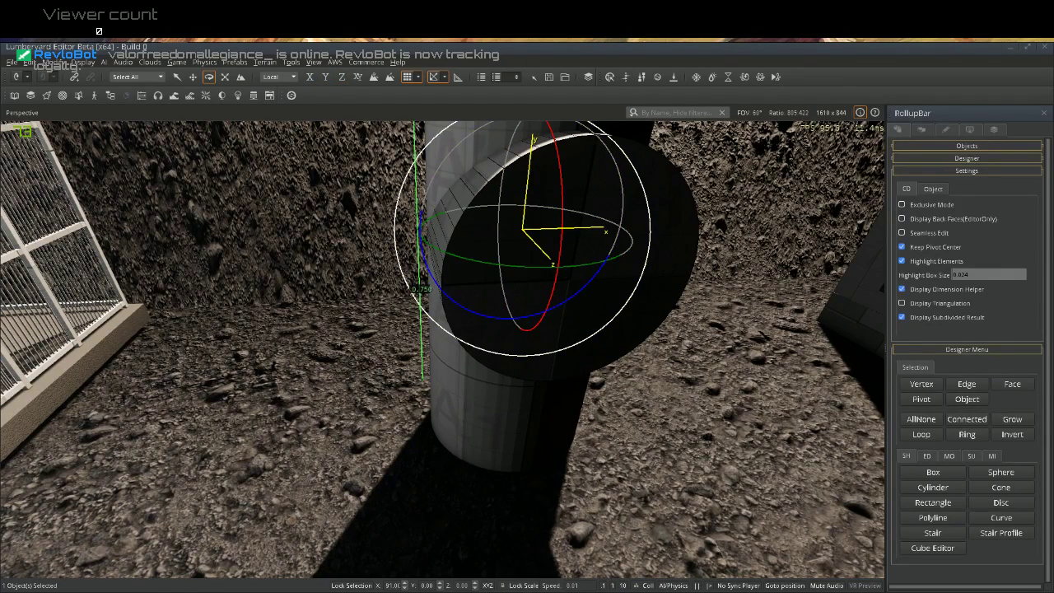
click(404, 587)
Raise the rotated cylinder along its local Y axis until its upper edge is level with the upright pipe's rim
key(a)
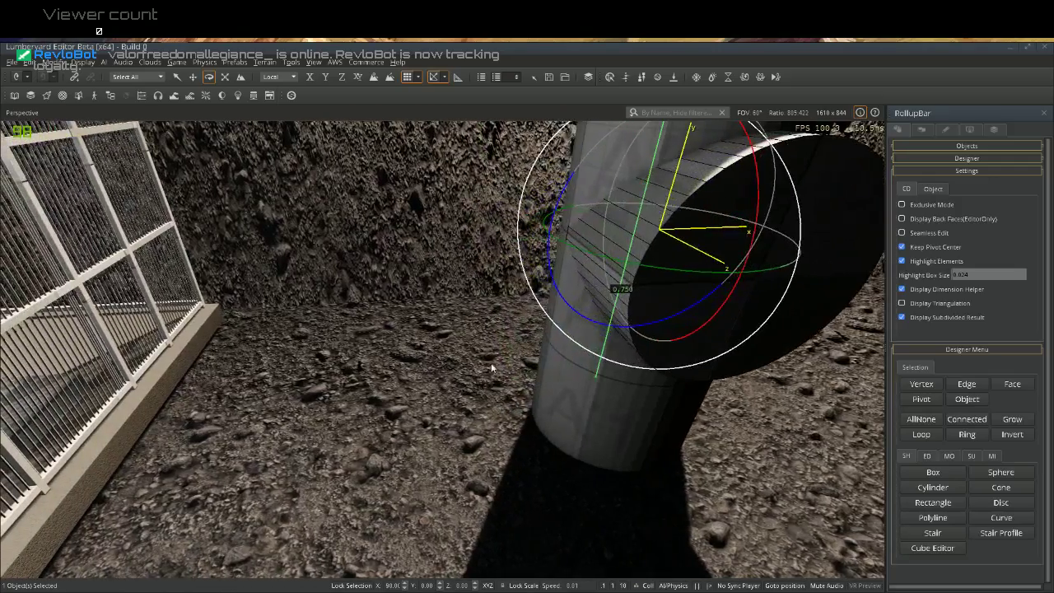
mouse_move(492, 364)
right_down()
mouse_move(539, 375)
mouse_move(490, 362)
mouse_move(496, 373)
right_up()
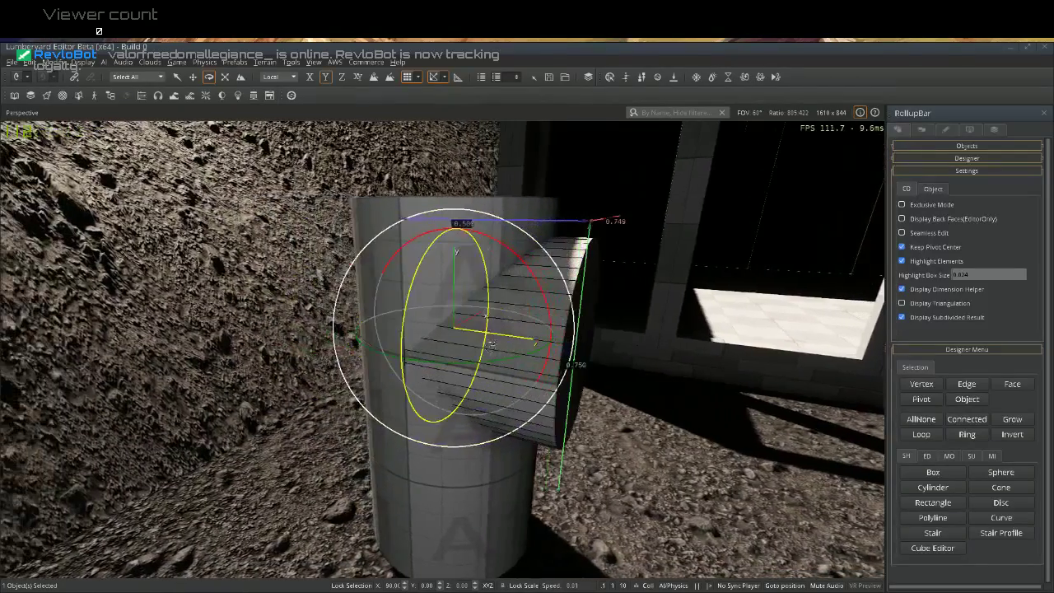
click(192, 78)
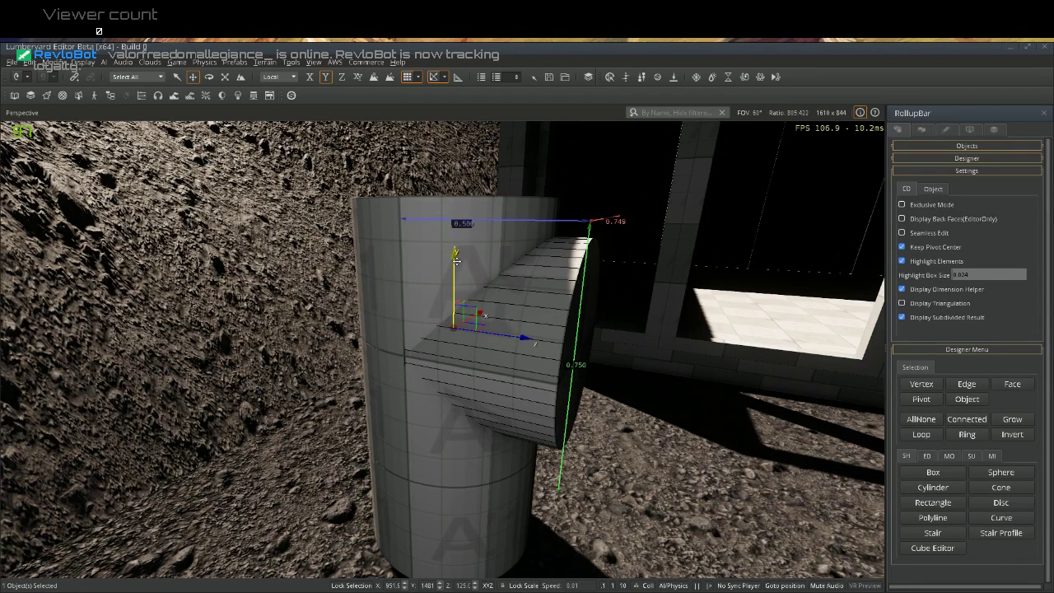
drag(453, 265, 451, 245)
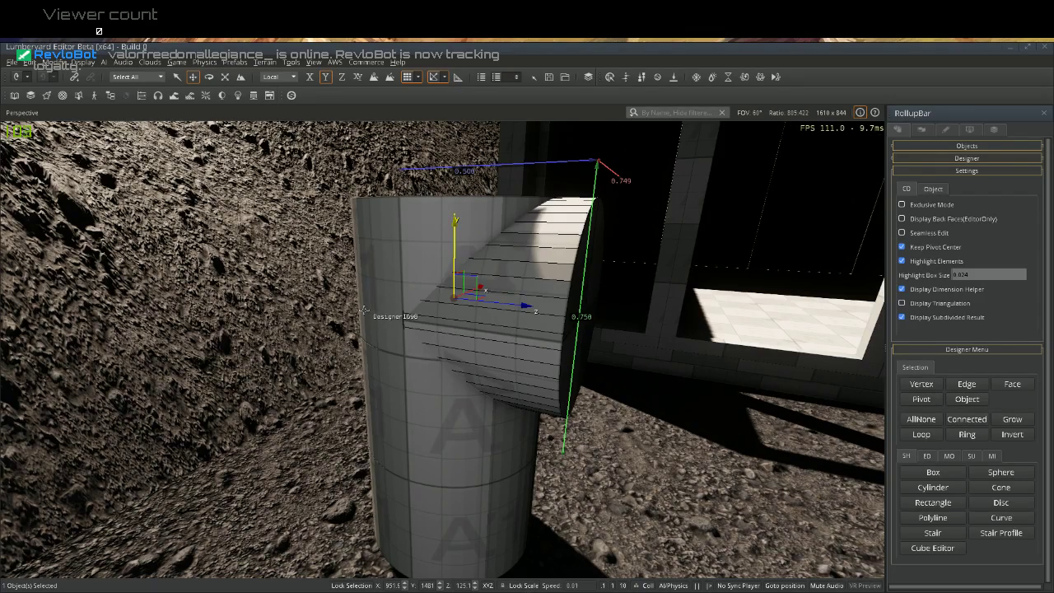
Clone the sideways cylinder outward along its local Z axis, extending the horizontal arm by one section
right_drag(363, 310, 510, 301)
right_drag(407, 310, 344, 312)
key(a)
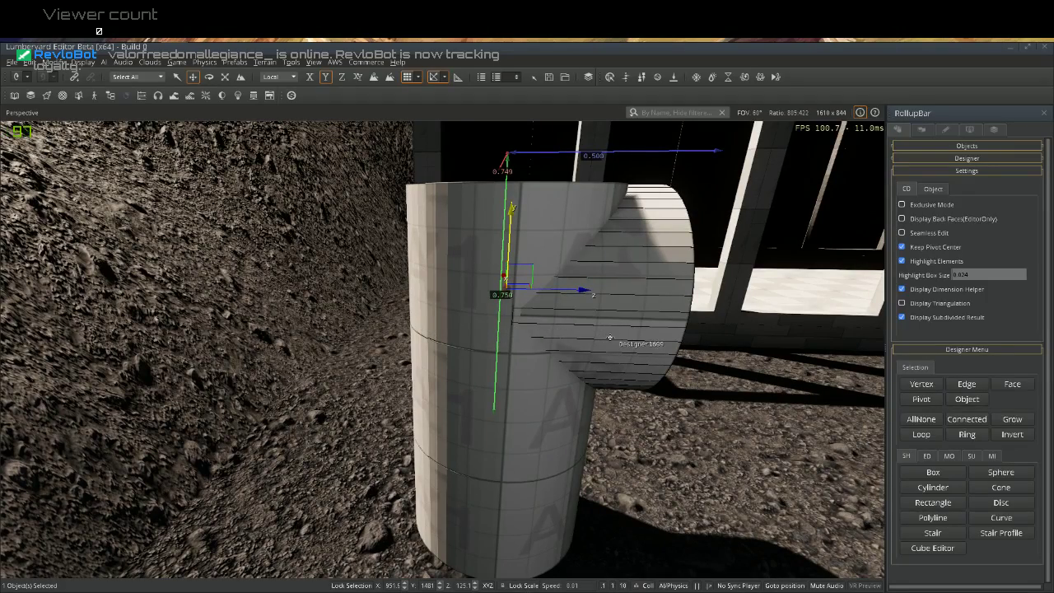
key(s)
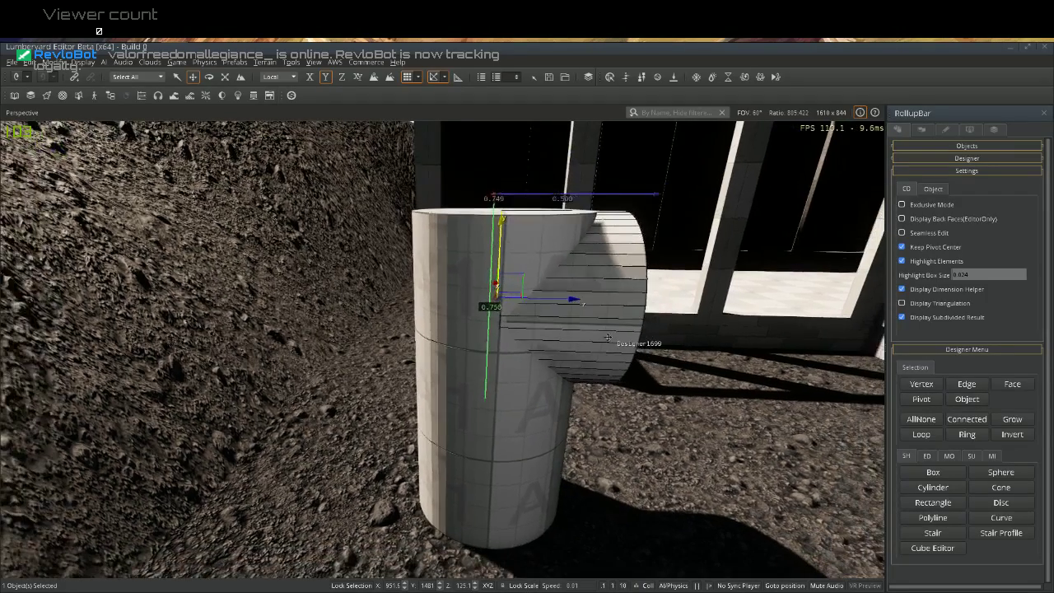
key(d)
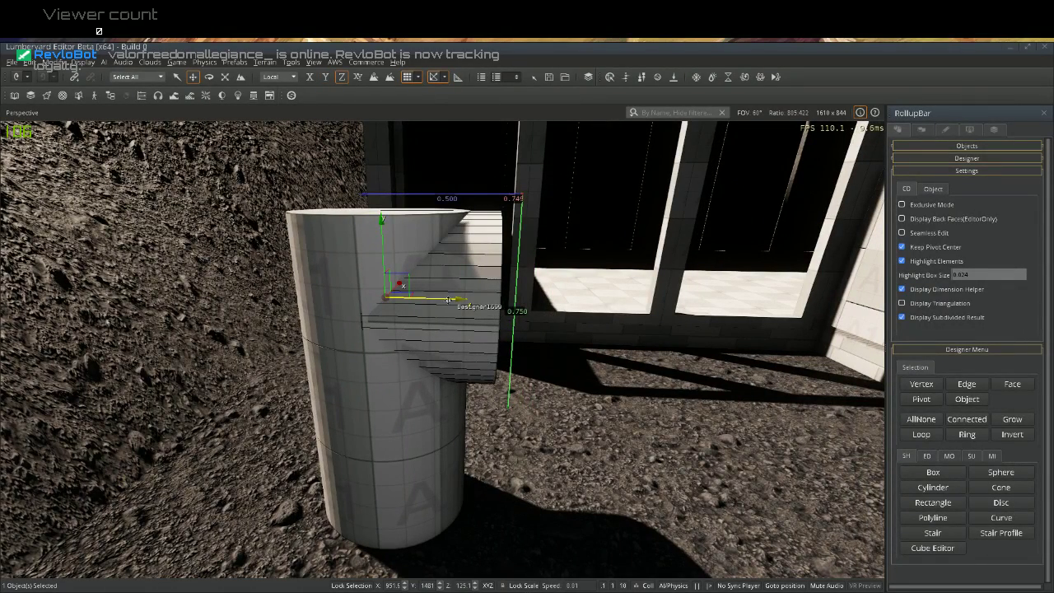
mouse_move(454, 304)
shift+mouse_down()
mouse_move(522, 308)
mouse_move(499, 310)
shift+mouse_up()
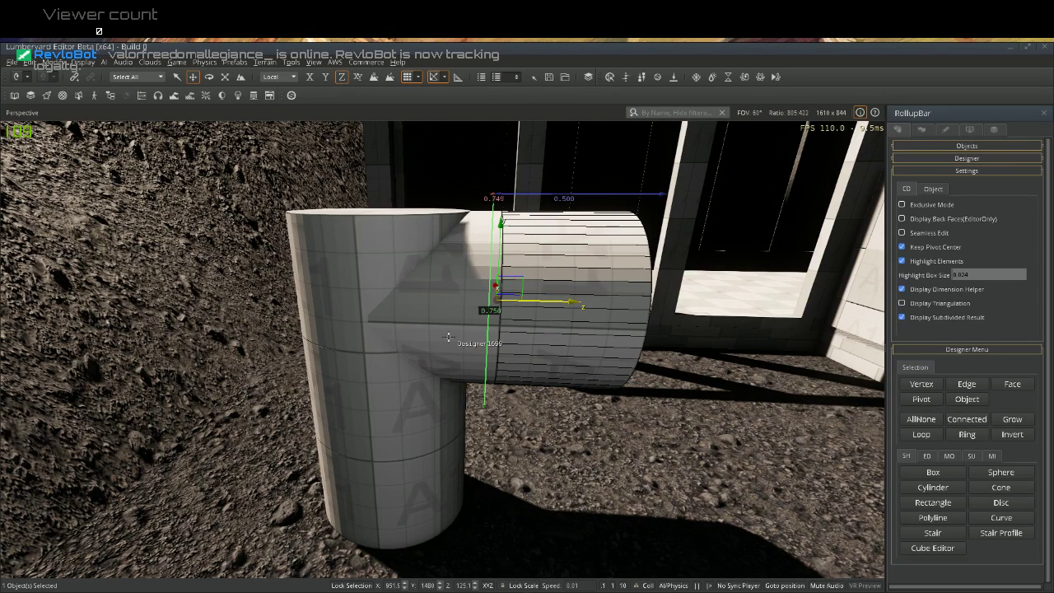
Clone the bottom cylinder of the upright pipe in place
click(389, 479)
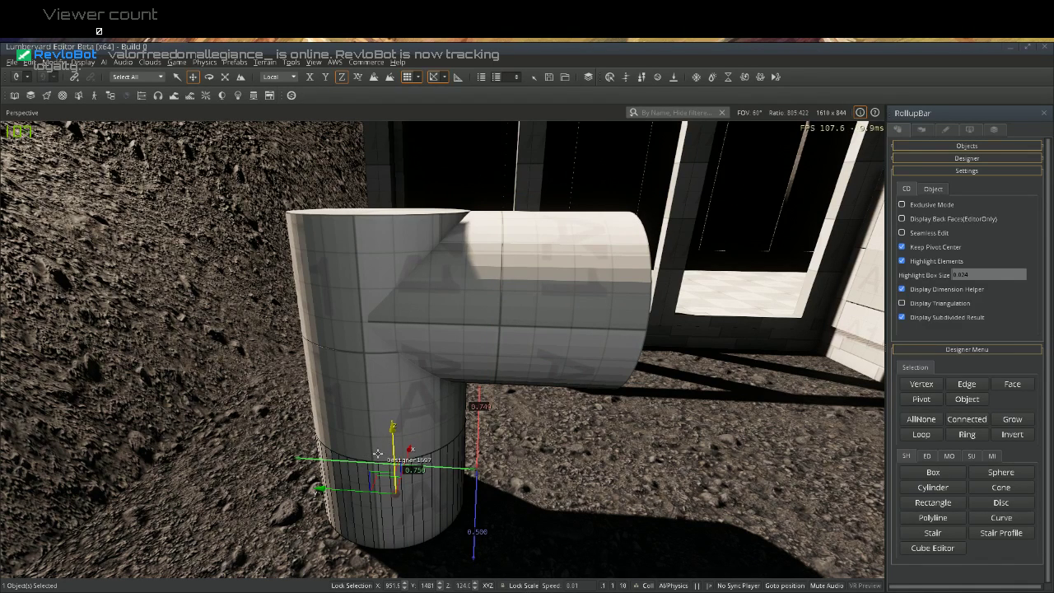
key(ctrl+c)
click(392, 464)
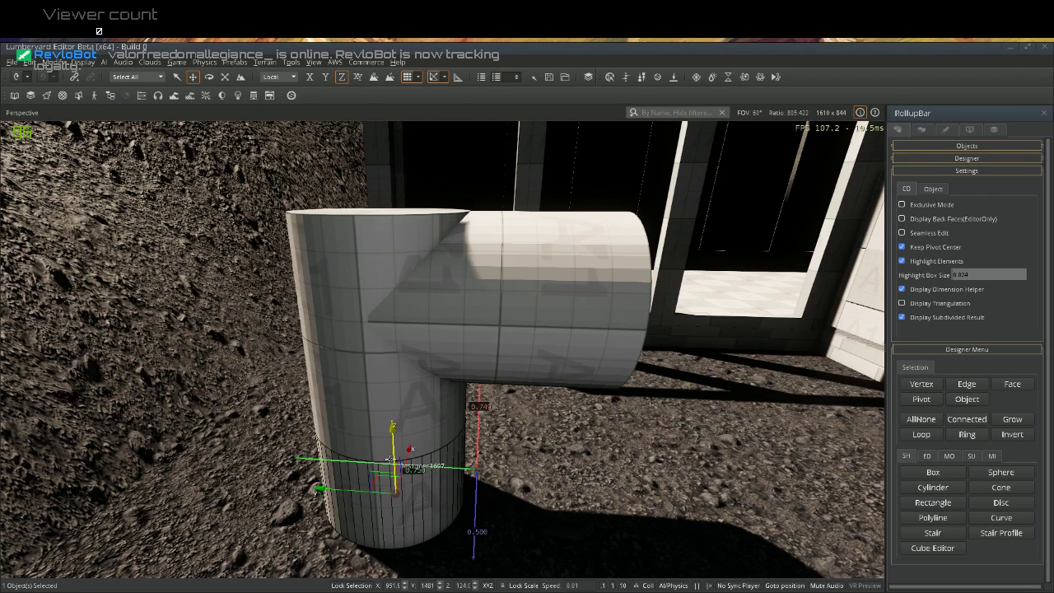
Scale the cloned bottom cylinder uniformly to 0.88, then stretch it along Z to a scale of 2.95
click(225, 78)
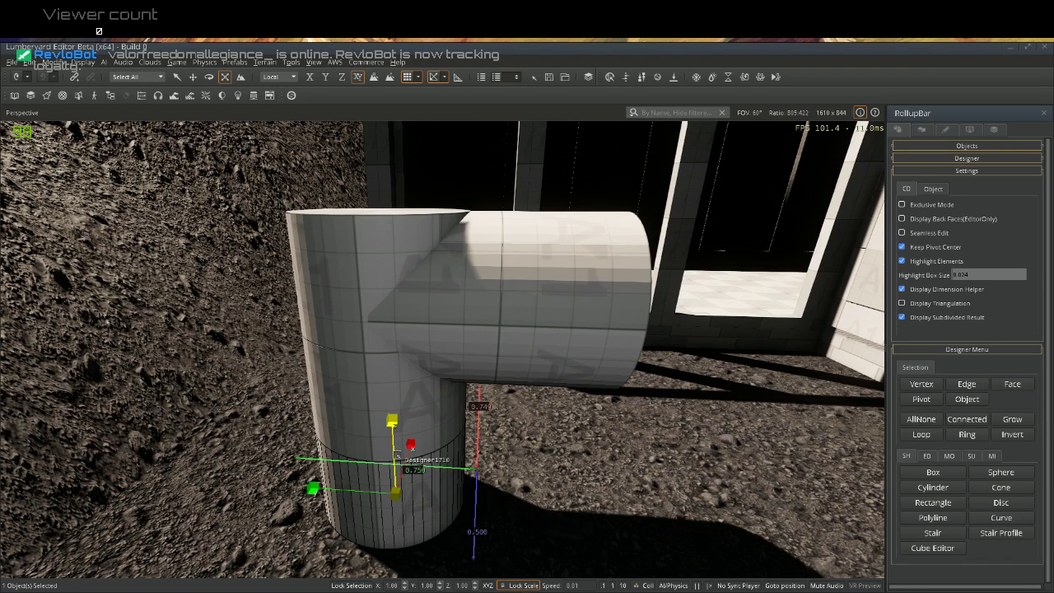
drag(396, 455, 393, 461)
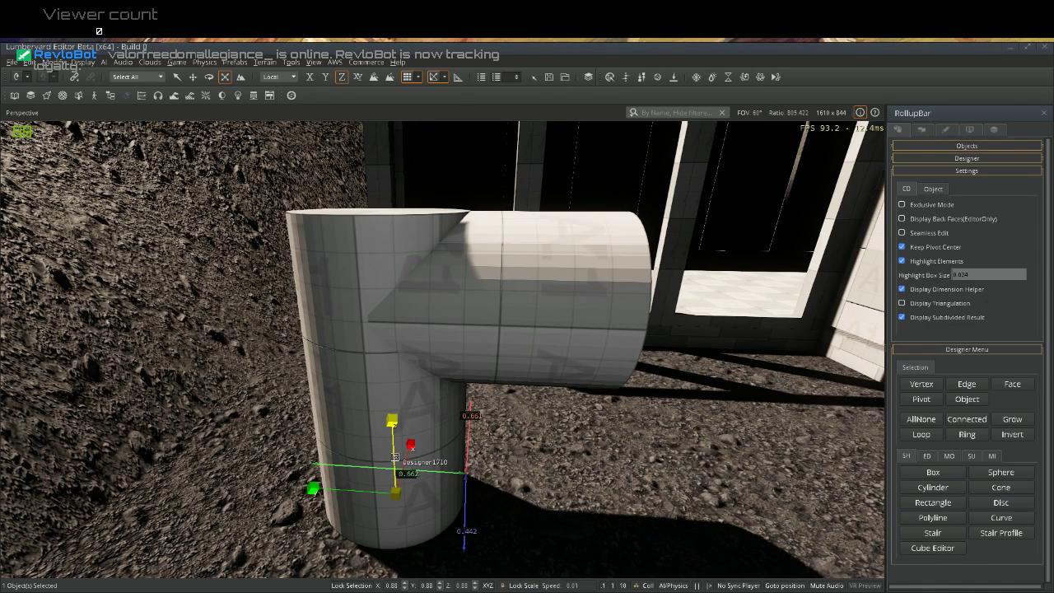
drag(396, 456, 394, 330)
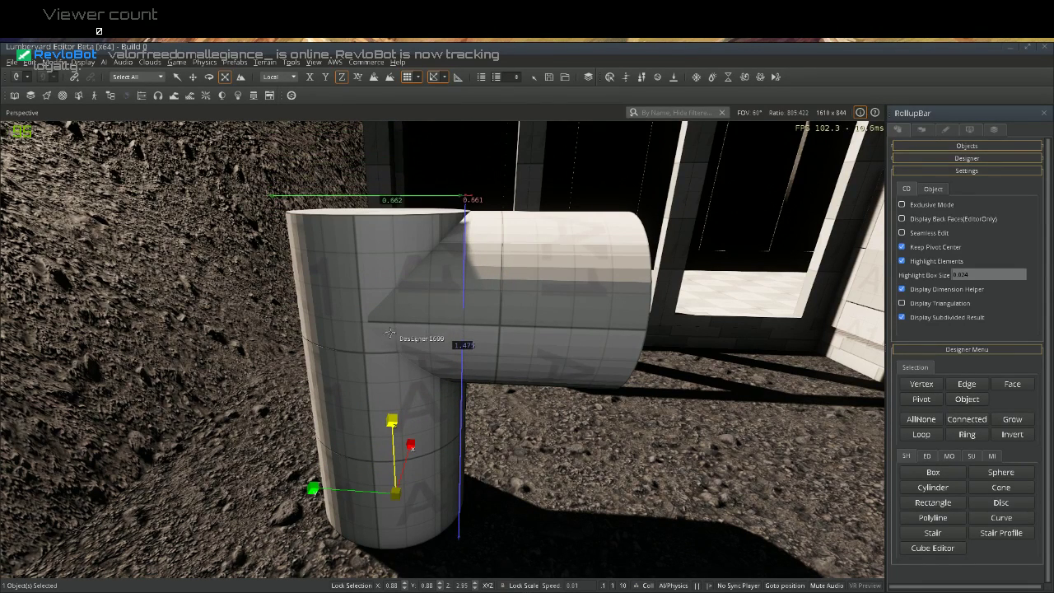
Clone the stretched inner cylinder and raise the copy along Z until it clears the upright pipe's rim
click(191, 78)
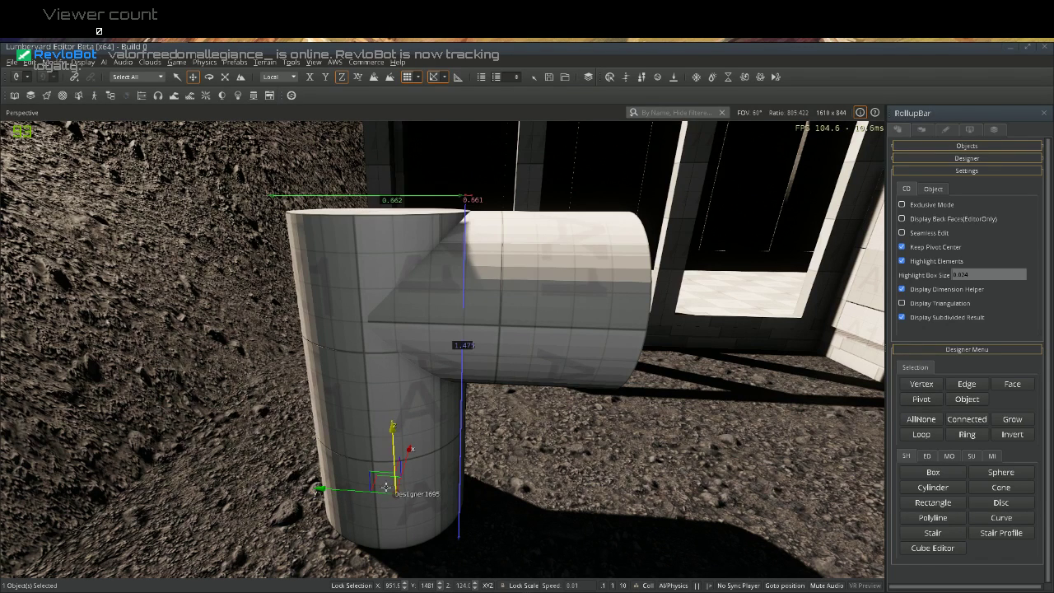
key(ctrl+c)
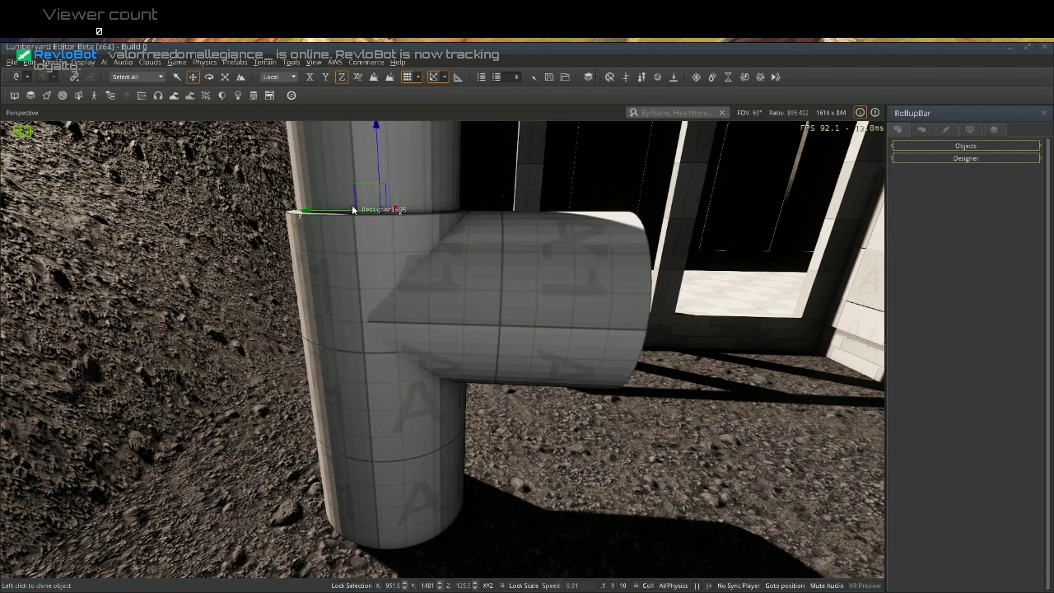
click(360, 143)
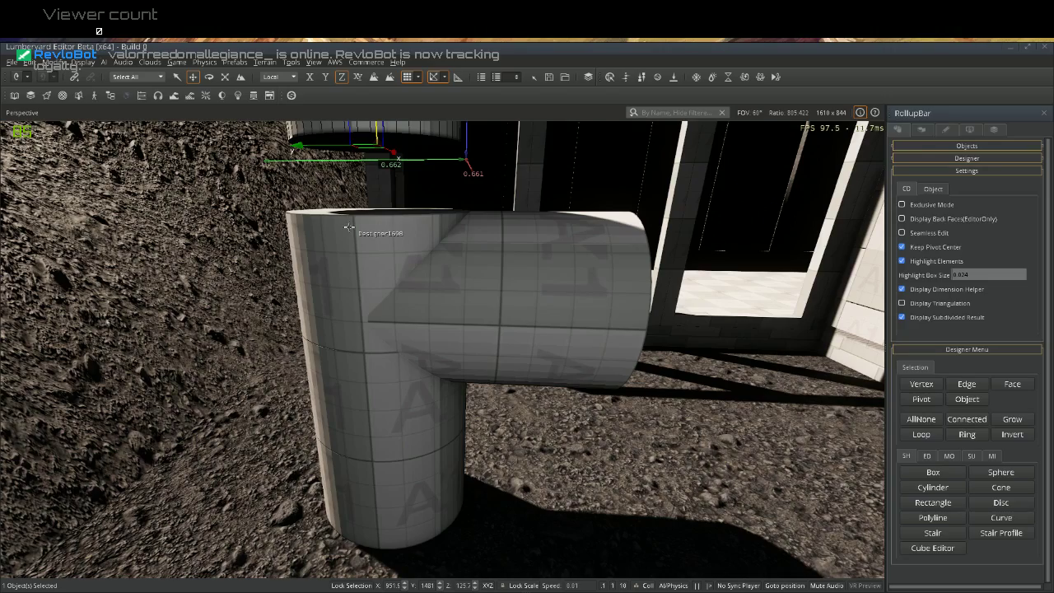
scroll(388, 485, up, 5)
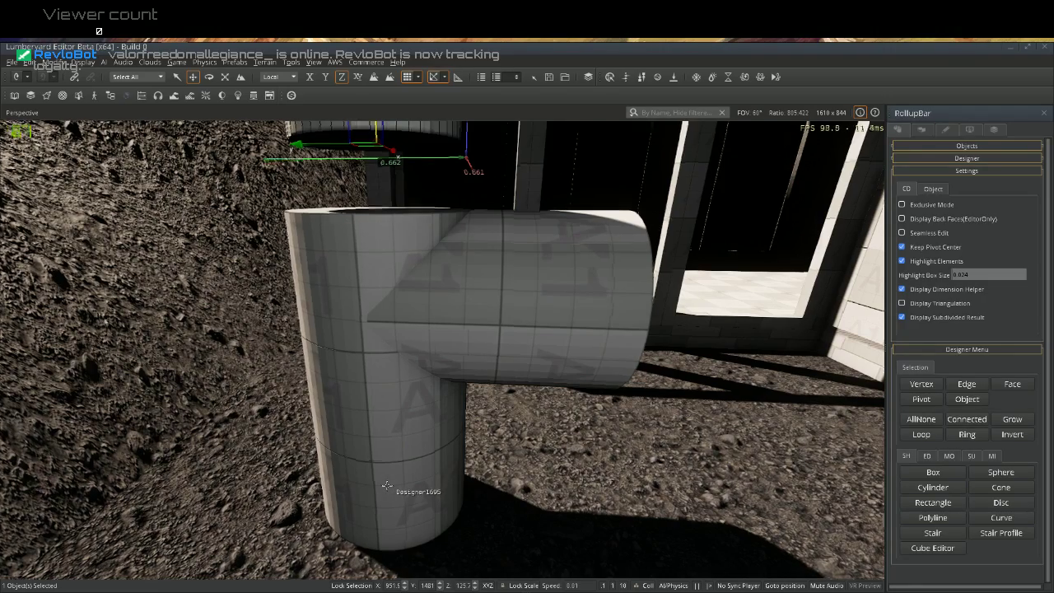
scroll(305, 484, up, 6)
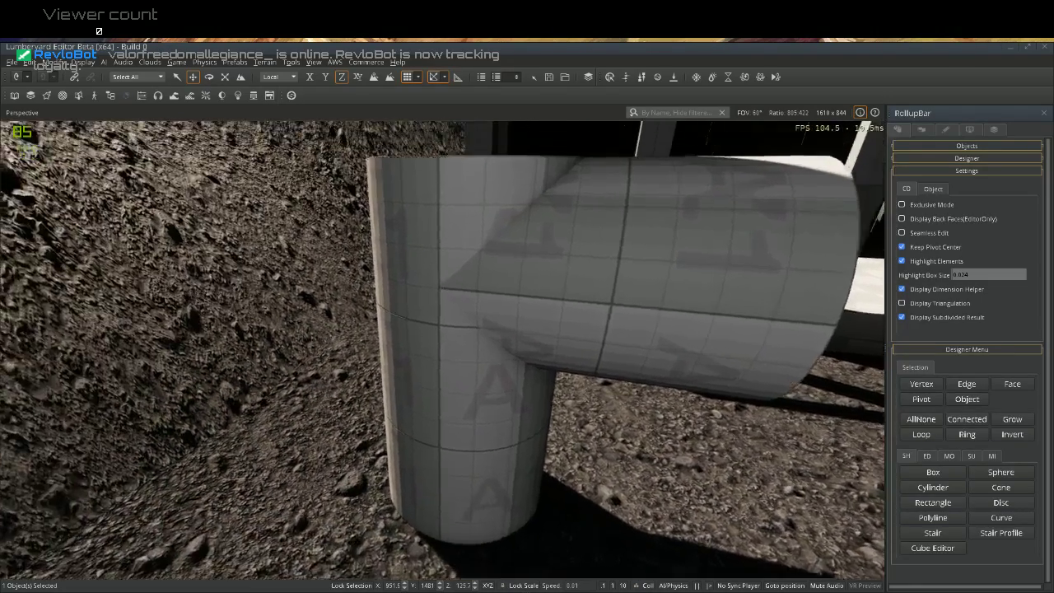
scroll(304, 484, up, 6)
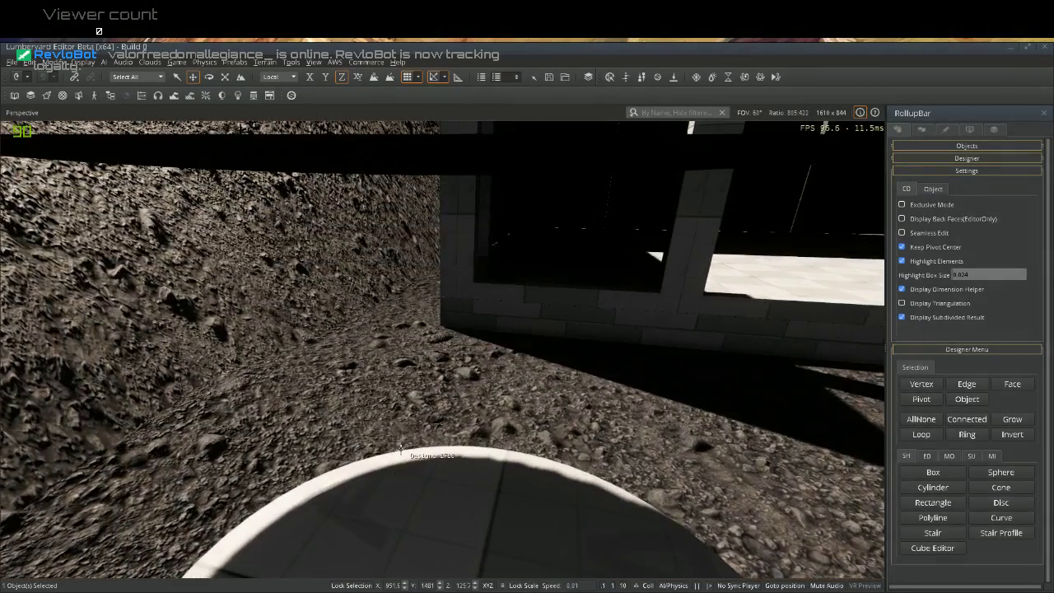
Merge the three stacked outer cylinders of the upright pipe into a single Designer object
scroll(400, 450, up, 2)
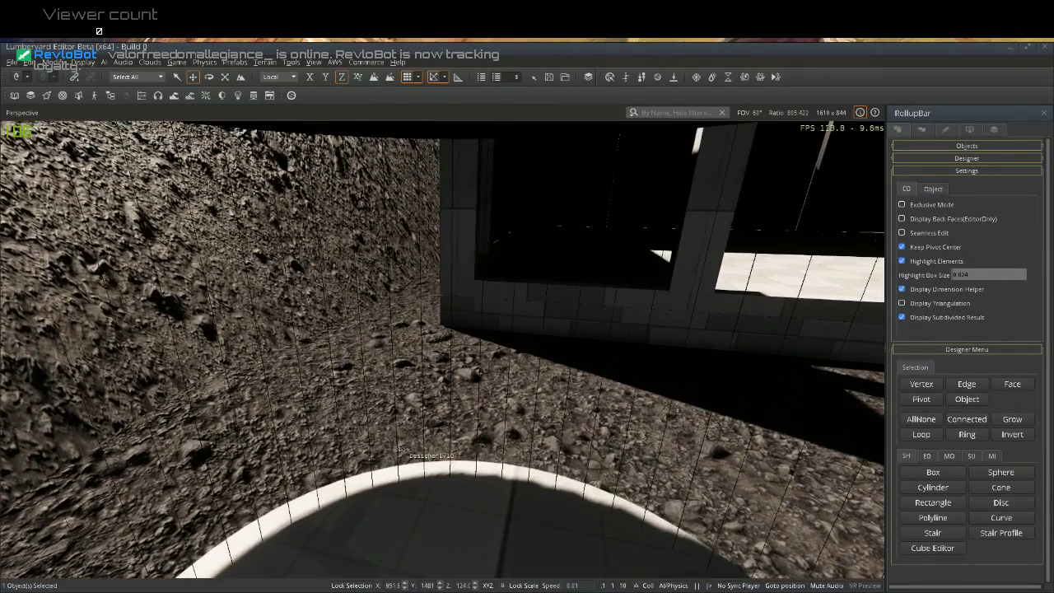
scroll(400, 450, down, 6)
scroll(400, 450, down, 10)
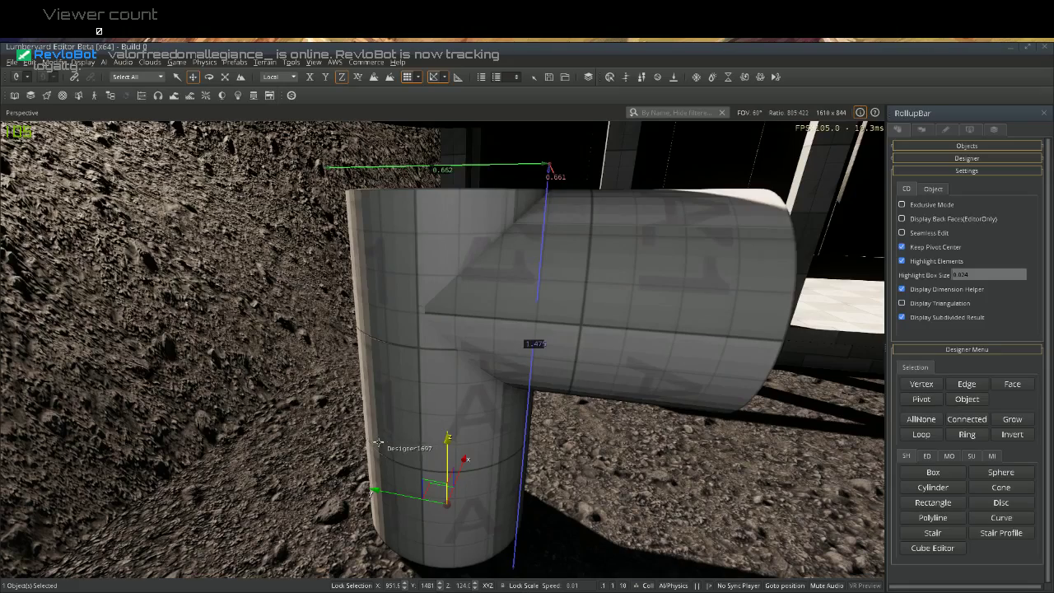
right_drag(399, 450, 345, 463)
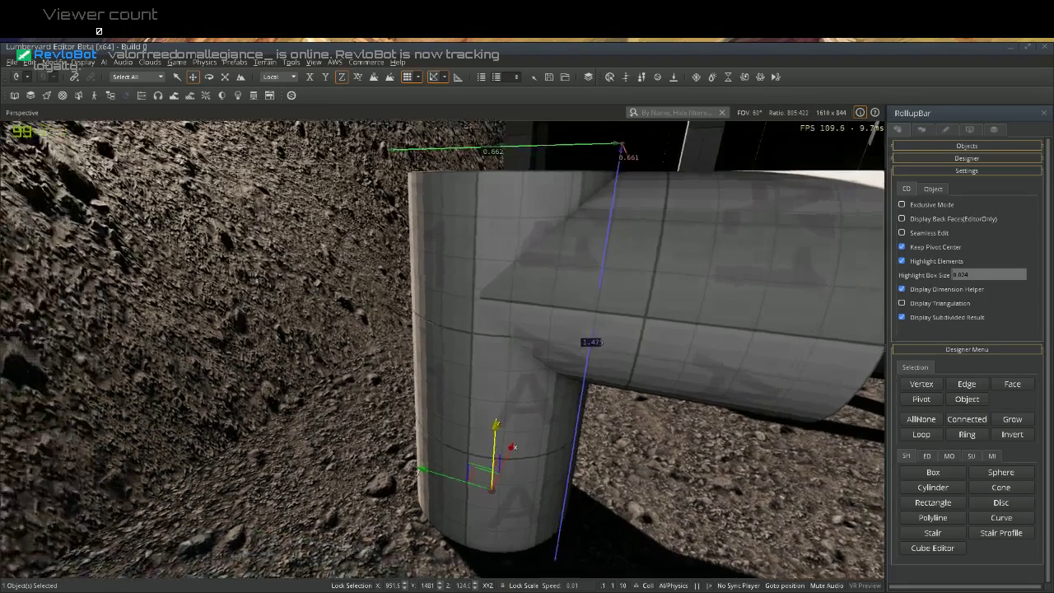
click(480, 503)
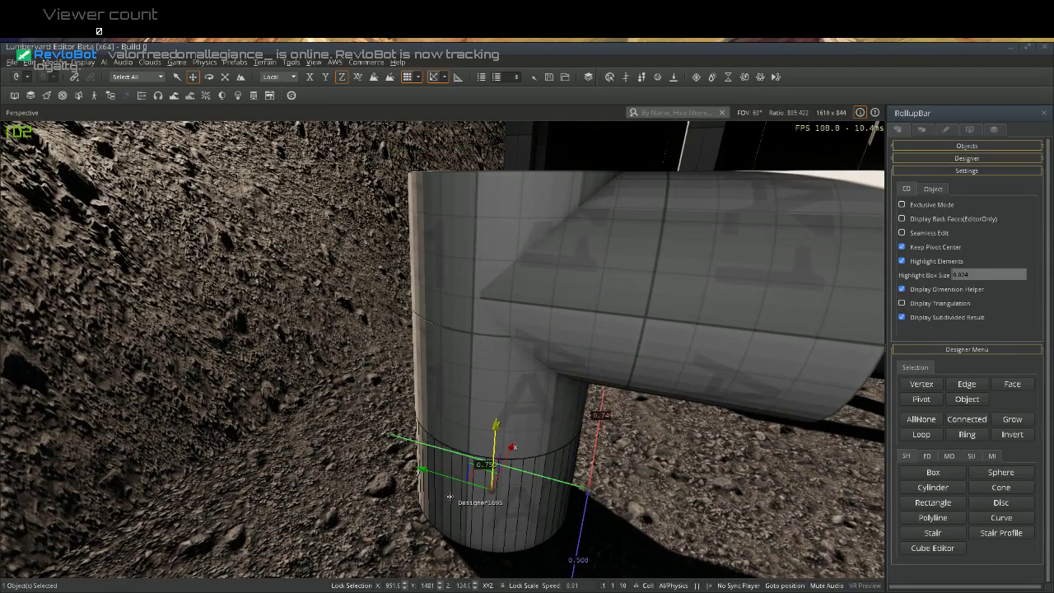
ctrl+click(475, 411)
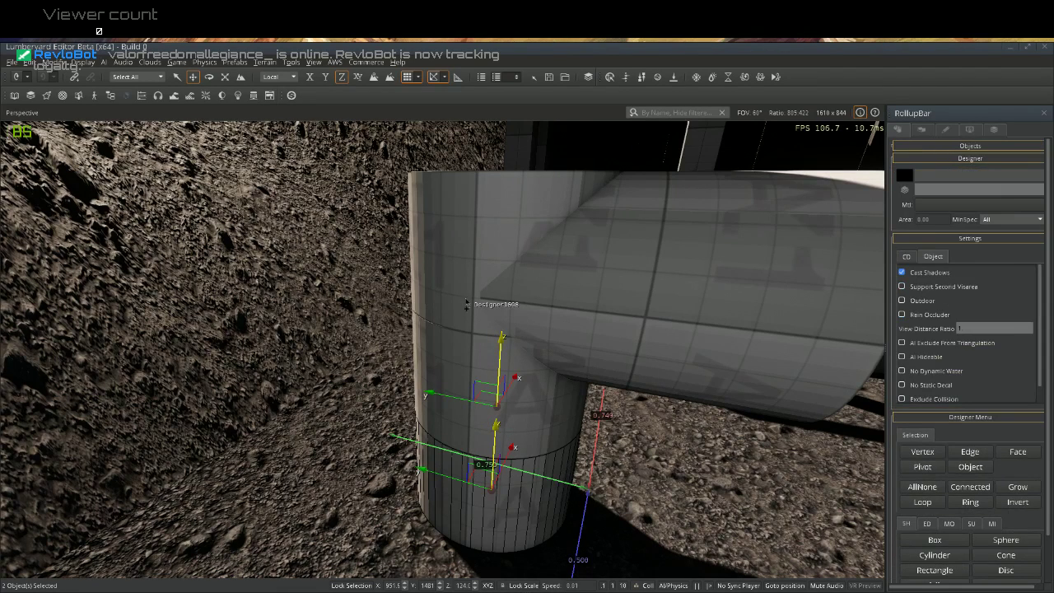
ctrl+click(467, 305)
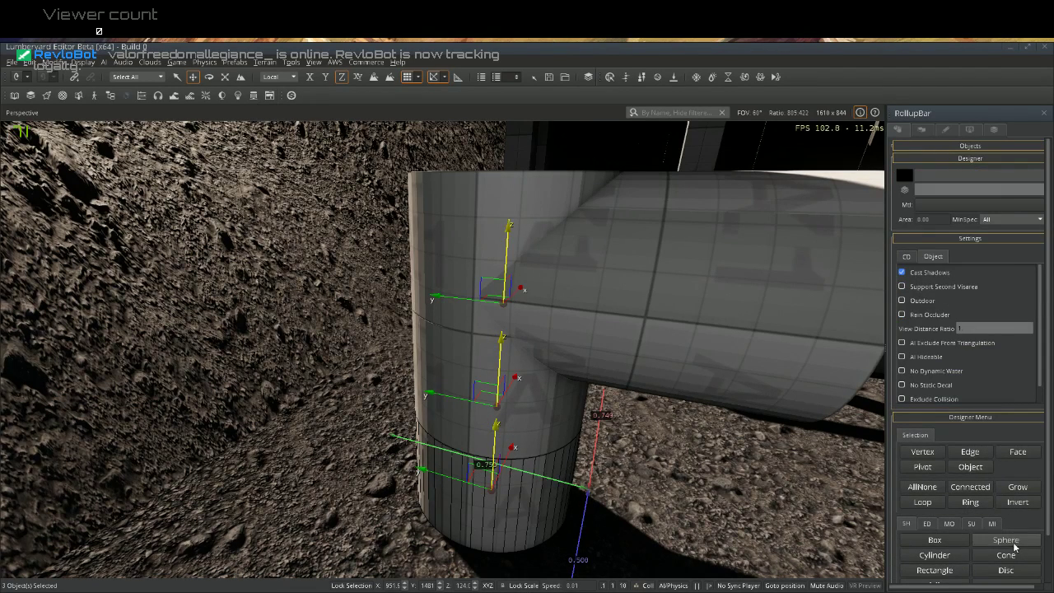
click(928, 523)
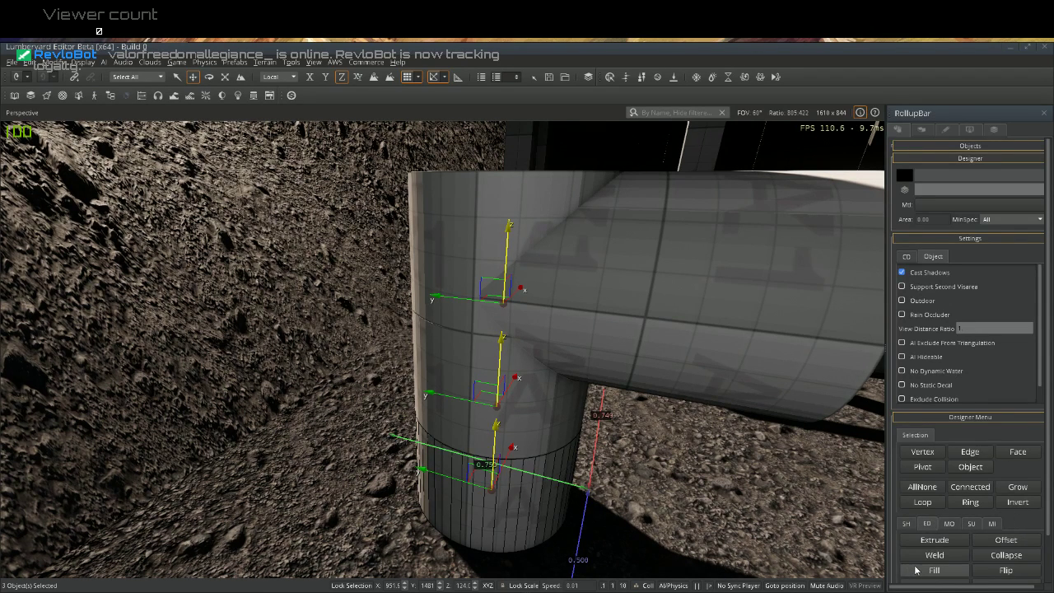
click(935, 534)
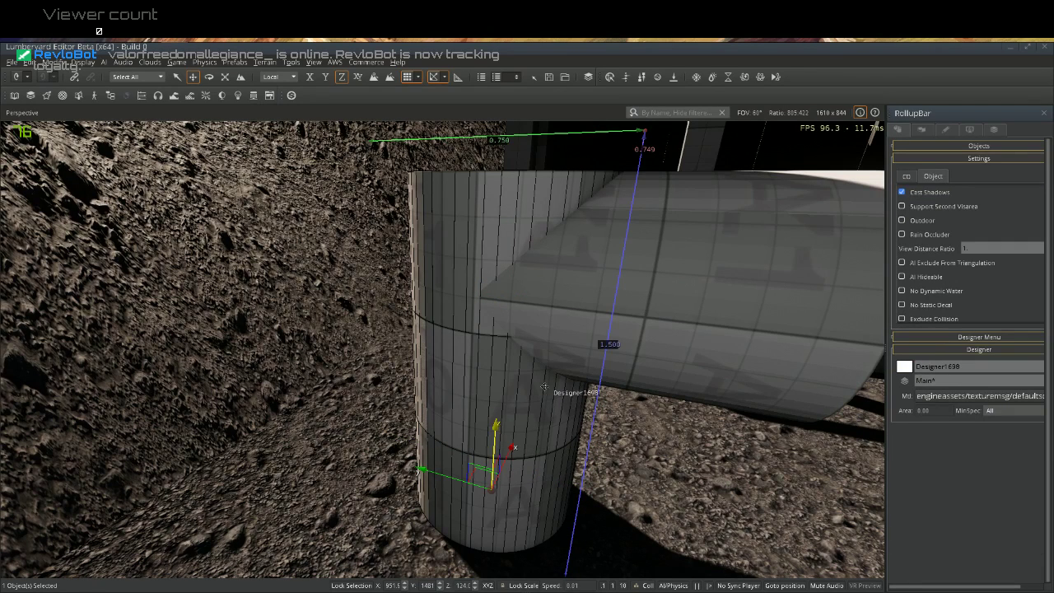
click(384, 344)
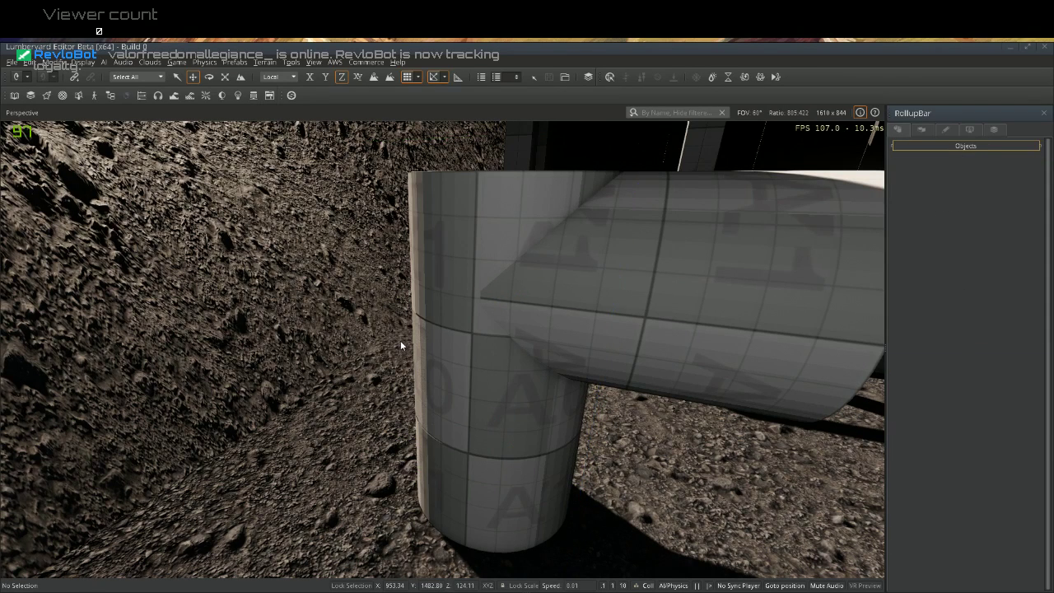
Select the narrow inner cylinder together with the merged upright pipe and apply a Boolean Subtract to hollow it out
key(w)
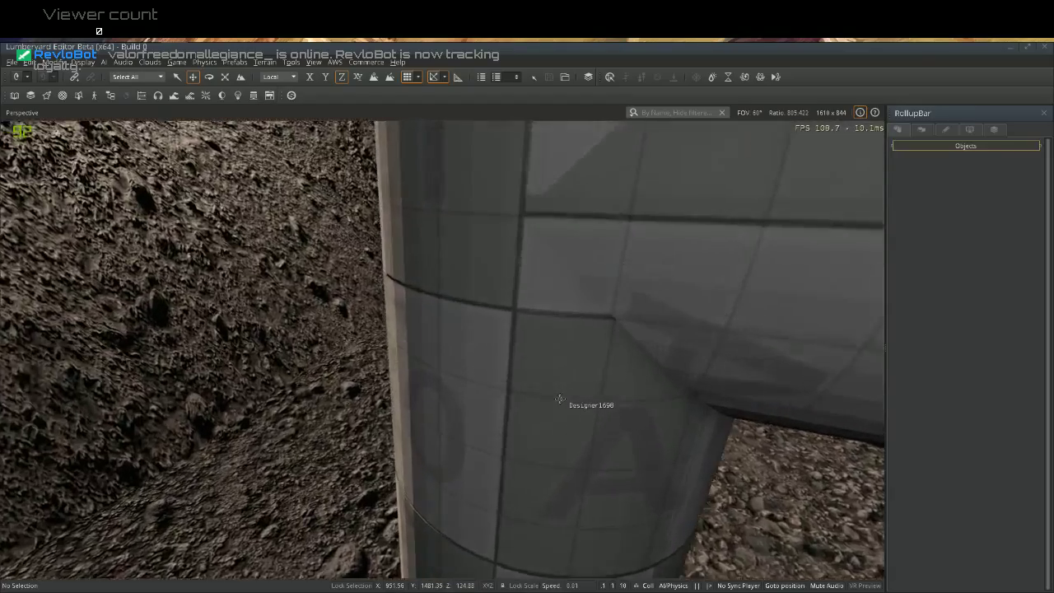
scroll(560, 399, up, 5)
click(560, 398)
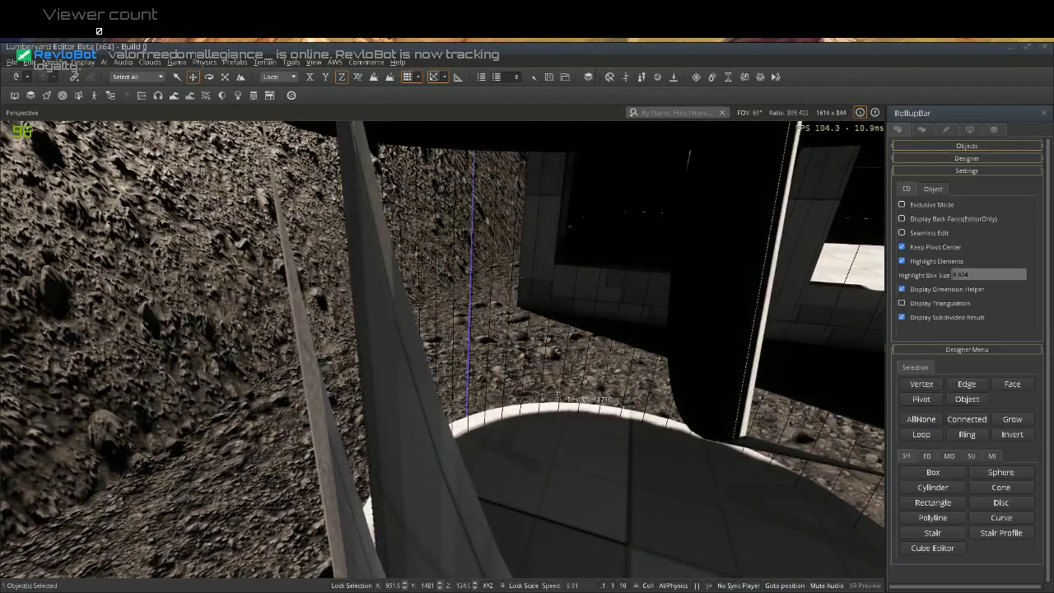
key(s)
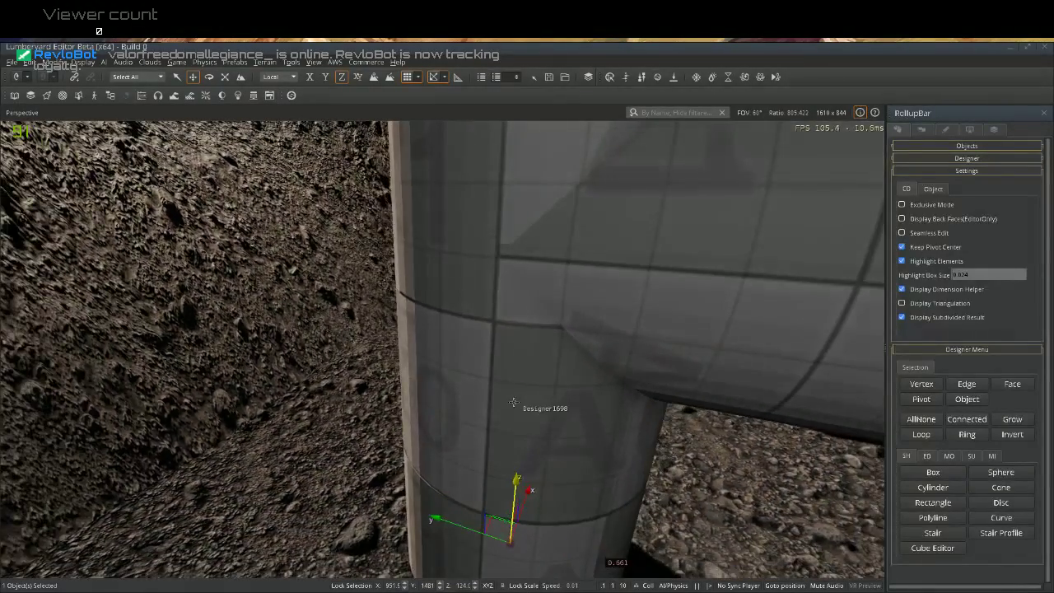
ctrl+click(516, 408)
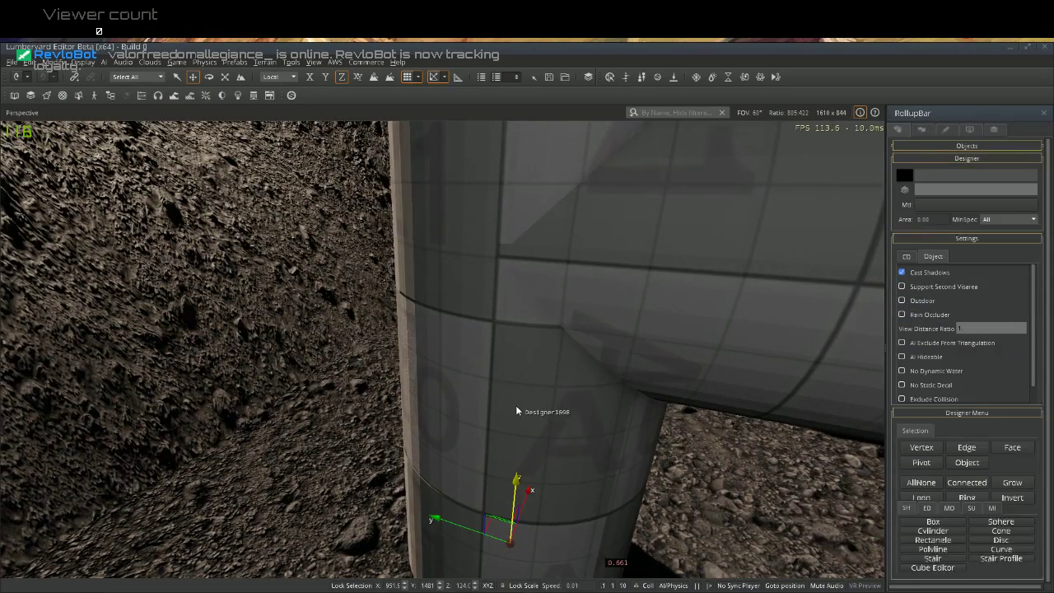
key(s)
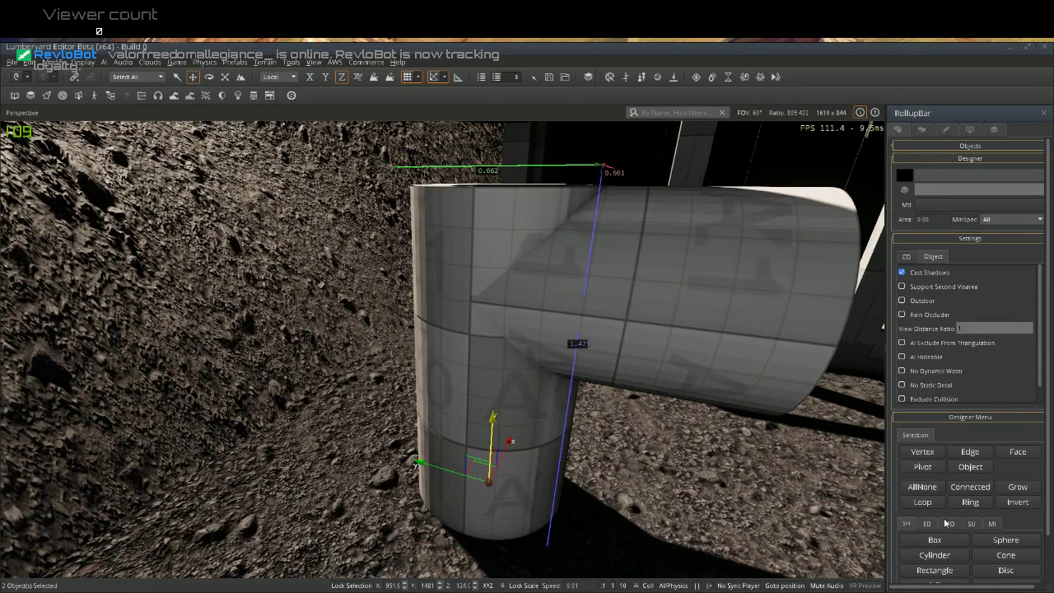
click(948, 523)
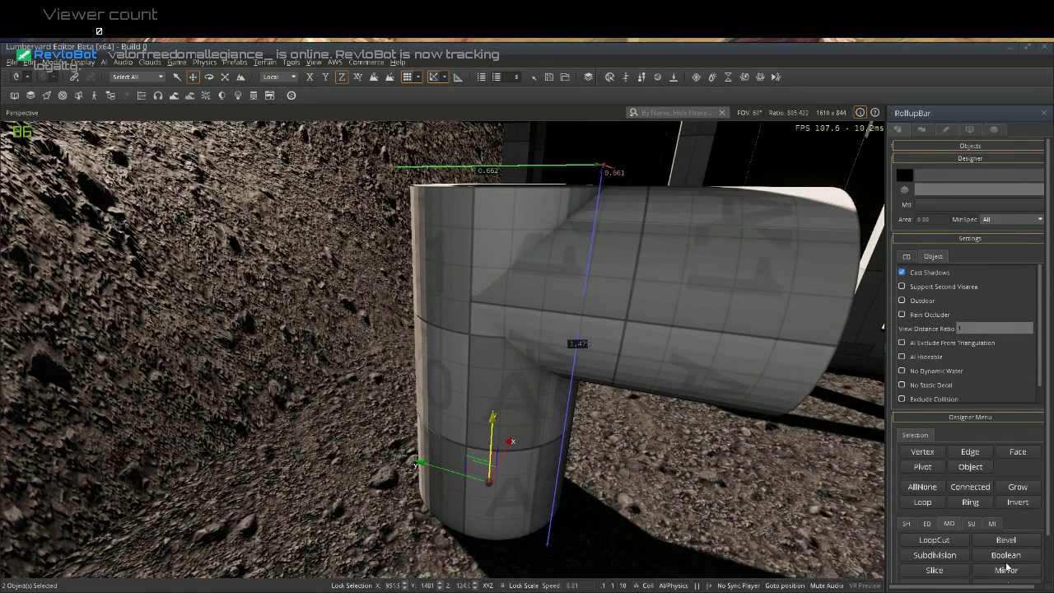
scroll(999, 562, down, 1)
scroll(998, 563, down, 2)
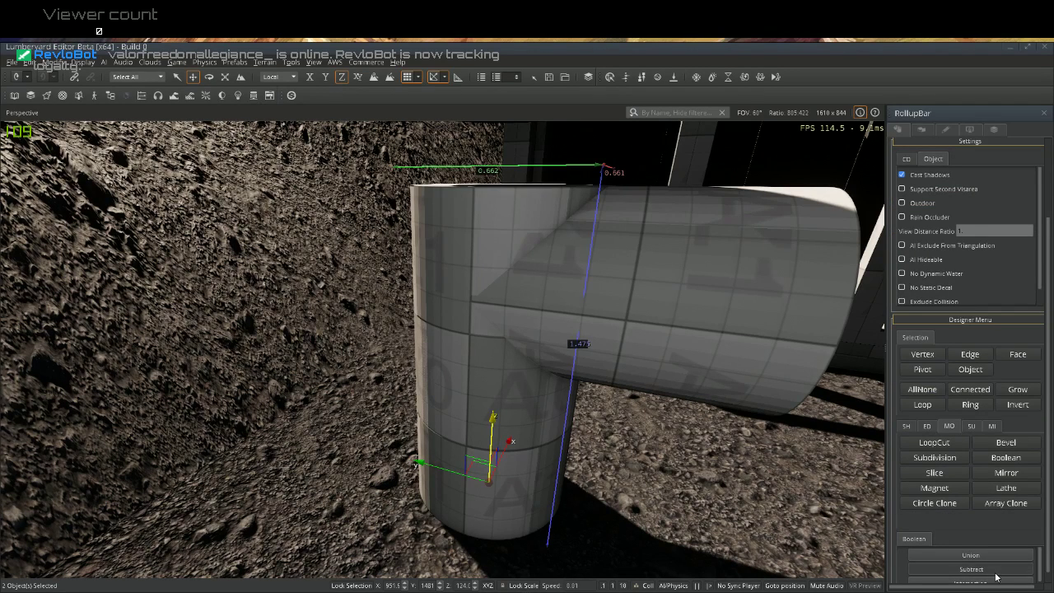
click(978, 569)
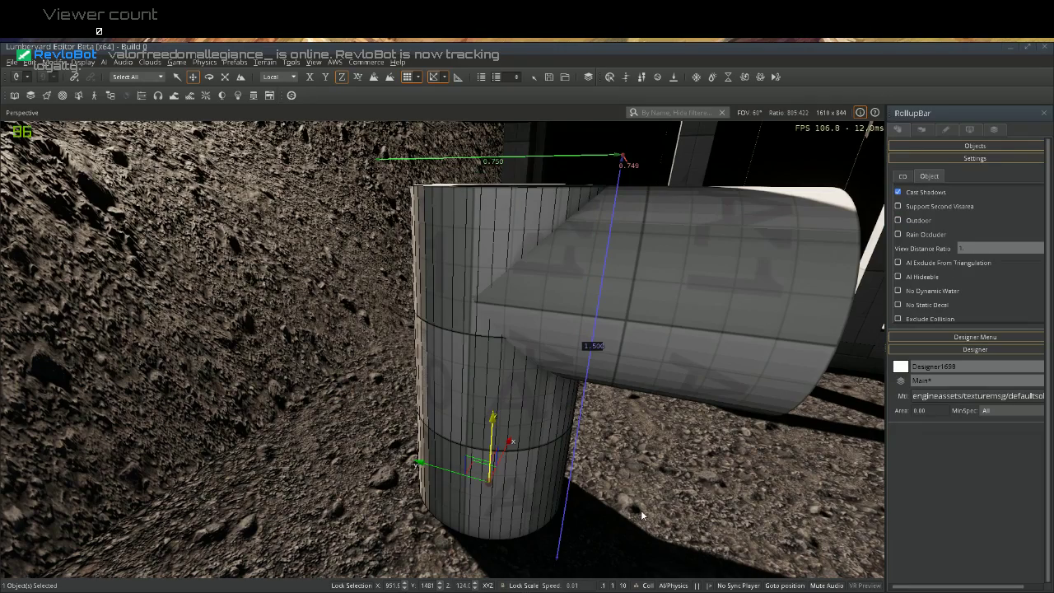
Examine the upright pipe's rim and interior walls after the subtraction
key(w)
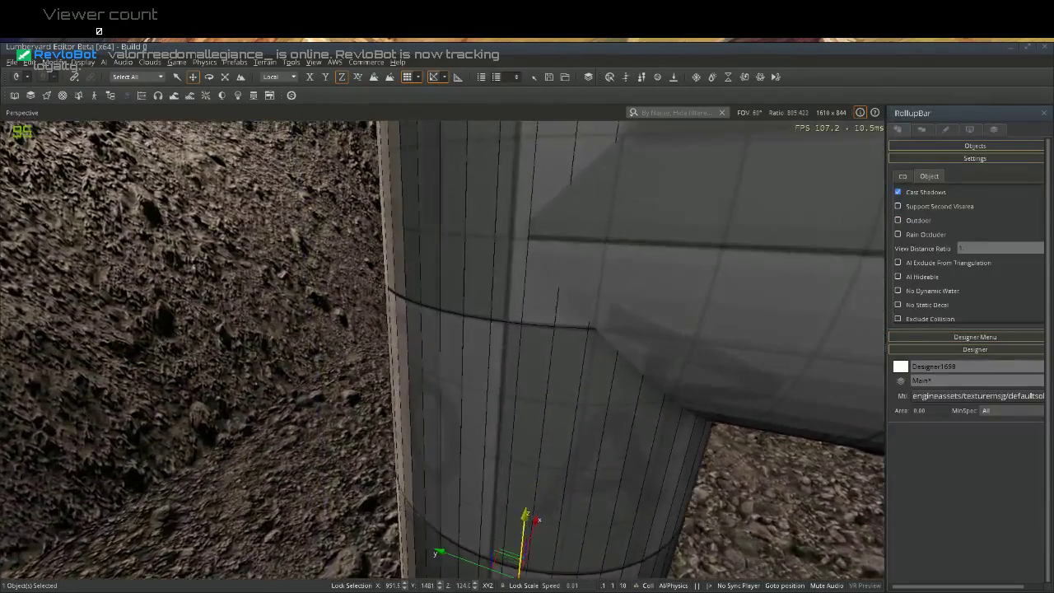
right_drag(529, 480, 568, 419)
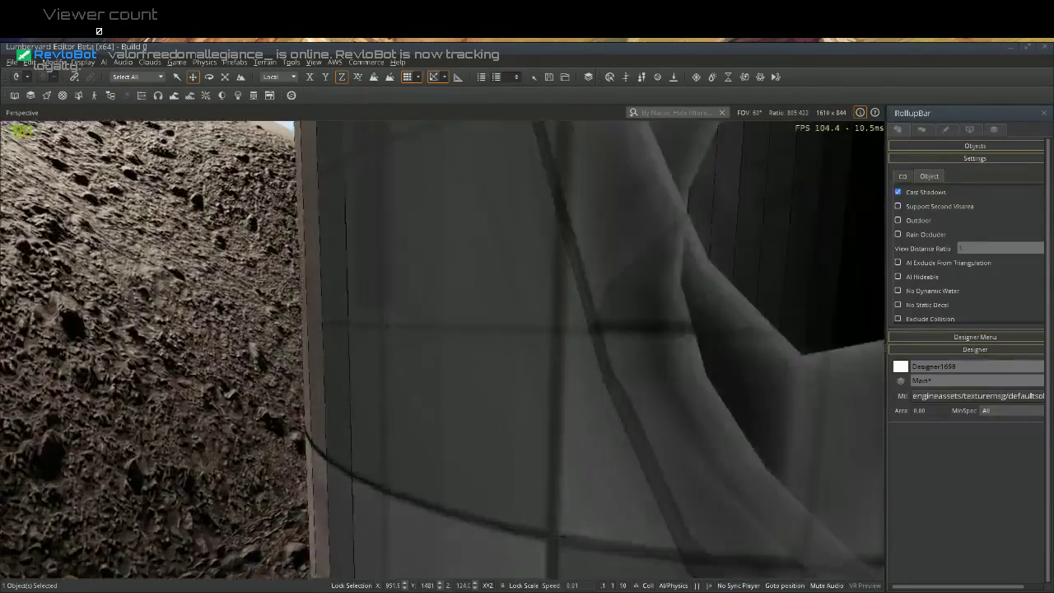
key(w)
right_drag(562, 536, 429, 453)
key(w)
key(w)
key(w)
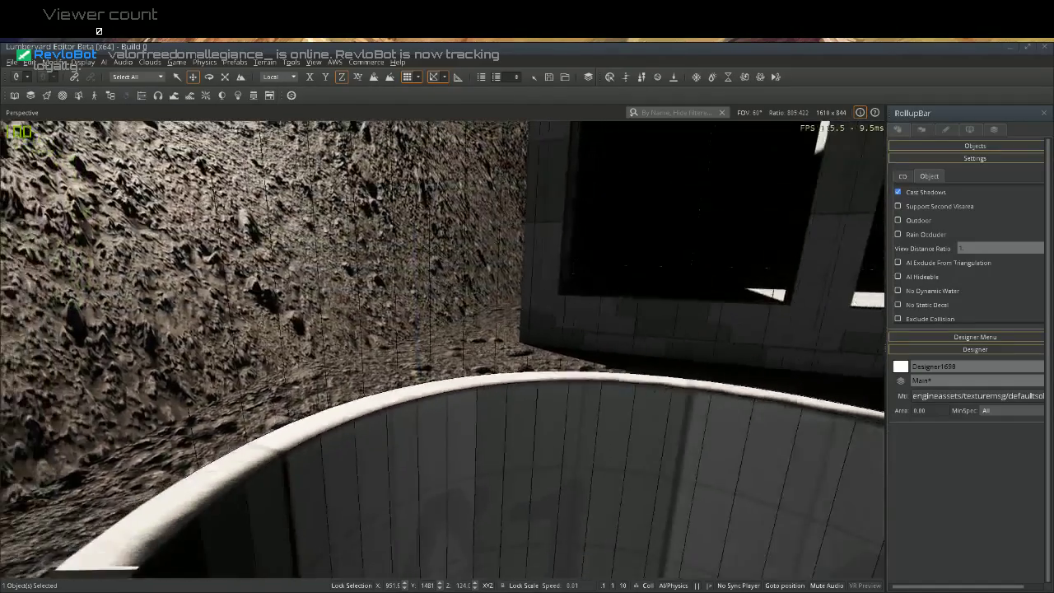
Raise the merged upright pipe along Z above the ground and inspect it from underneath and outside
right_drag(642, 516, 642, 515)
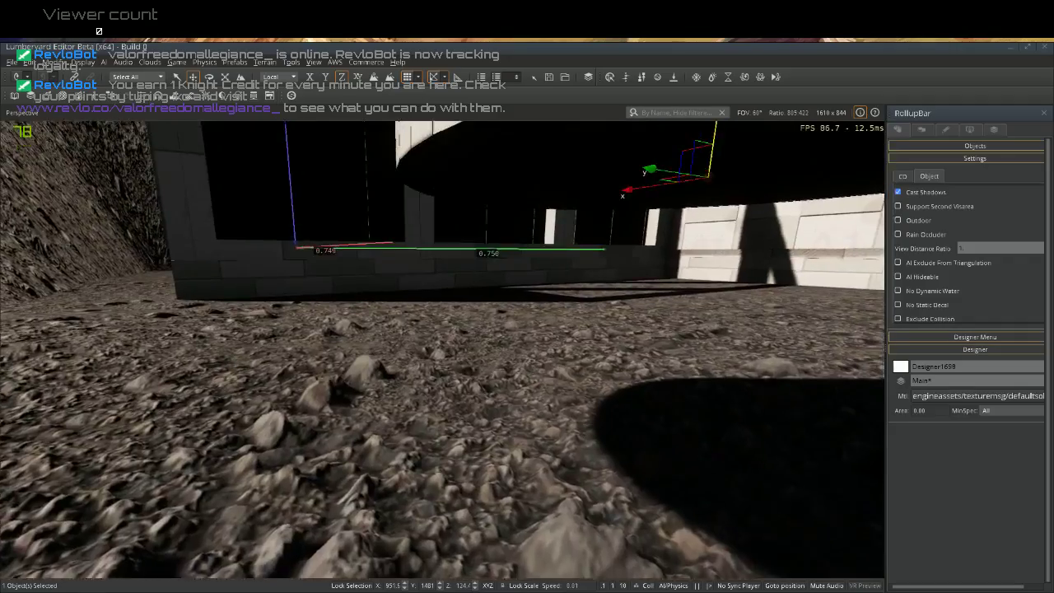
right_drag(442, 349, 541, 136)
key(w)
key(s)
right_drag(471, 255, 445, 329)
right_drag(557, 465, 544, 488)
key(s)
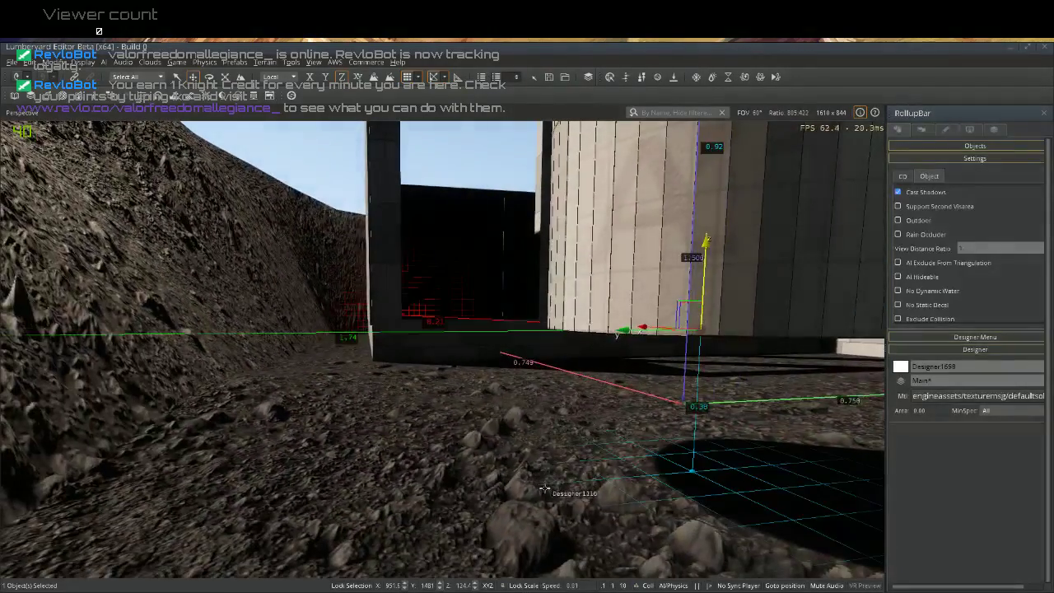
Undo the upright pipe's raise and the Boolean subtraction made before it
key(ctrl+z)
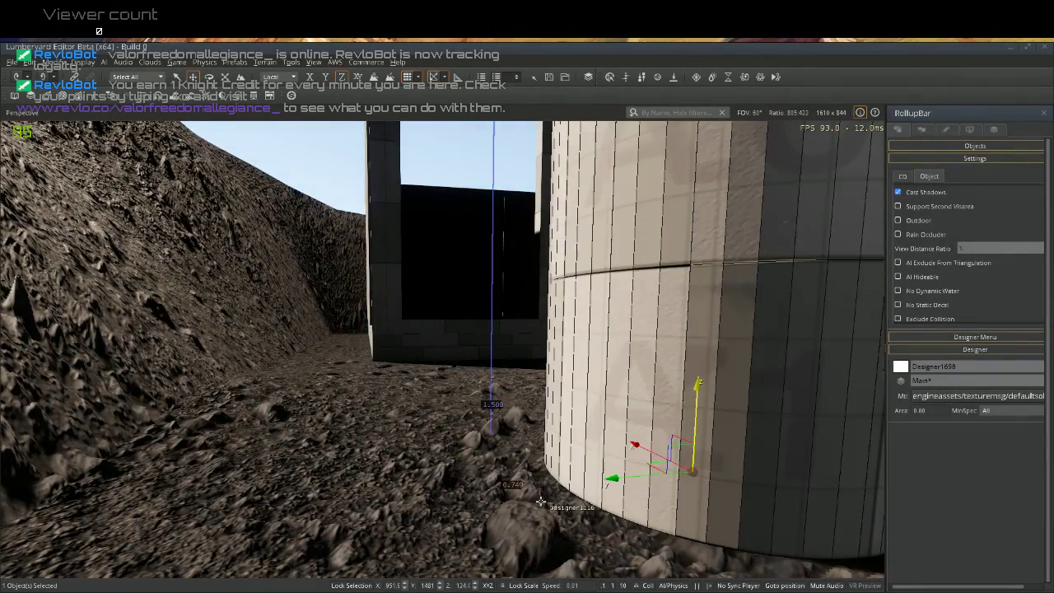
key(ctrl+z)
key(ctrl+z)
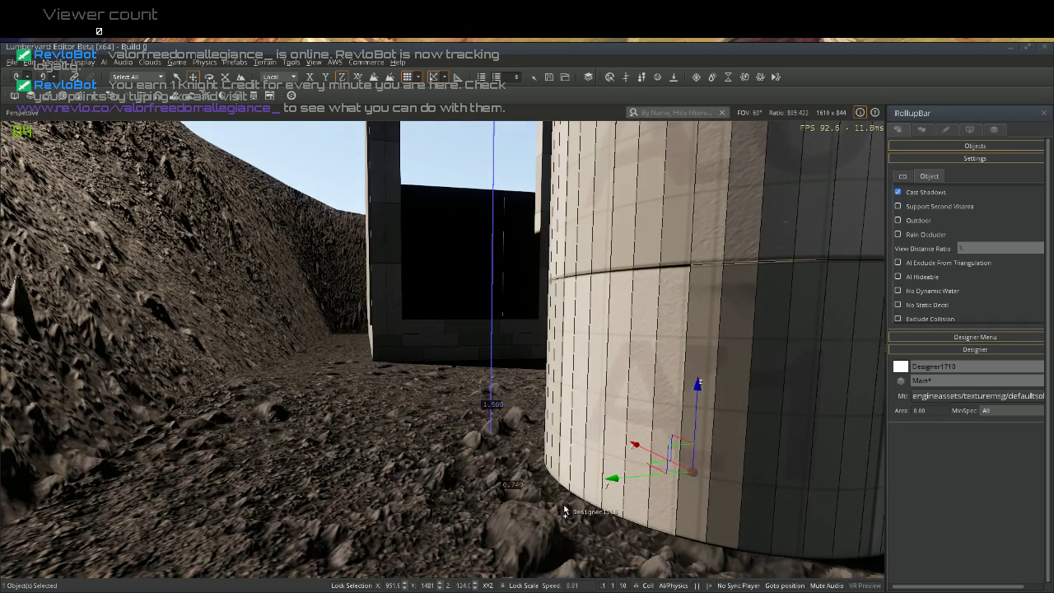
Delete the merged outer cylinder of the upright pipe, selecting it from inside the pipe
right_drag(615, 487, 705, 475)
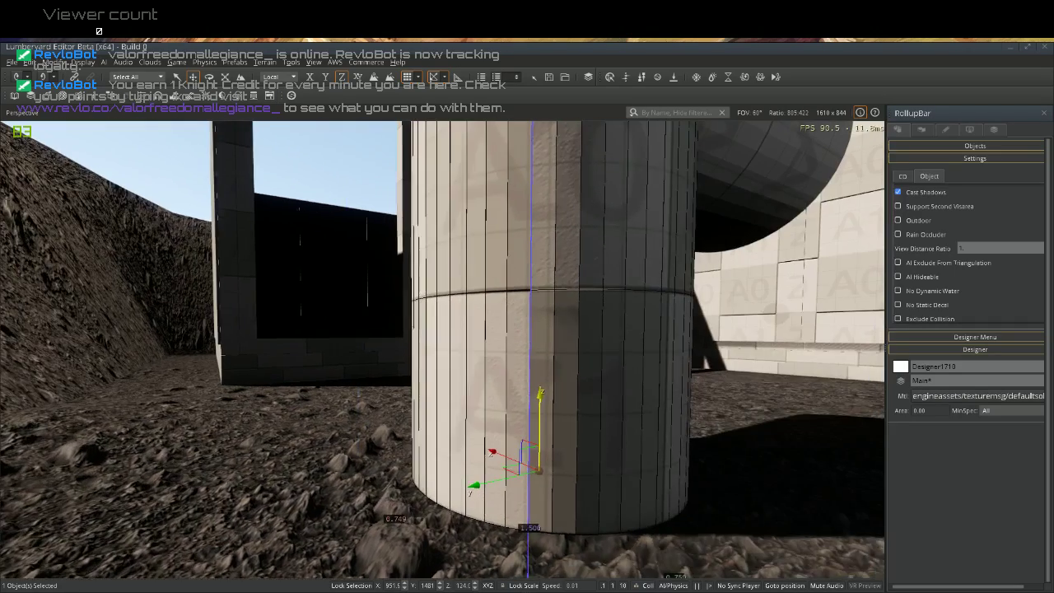
key(w)
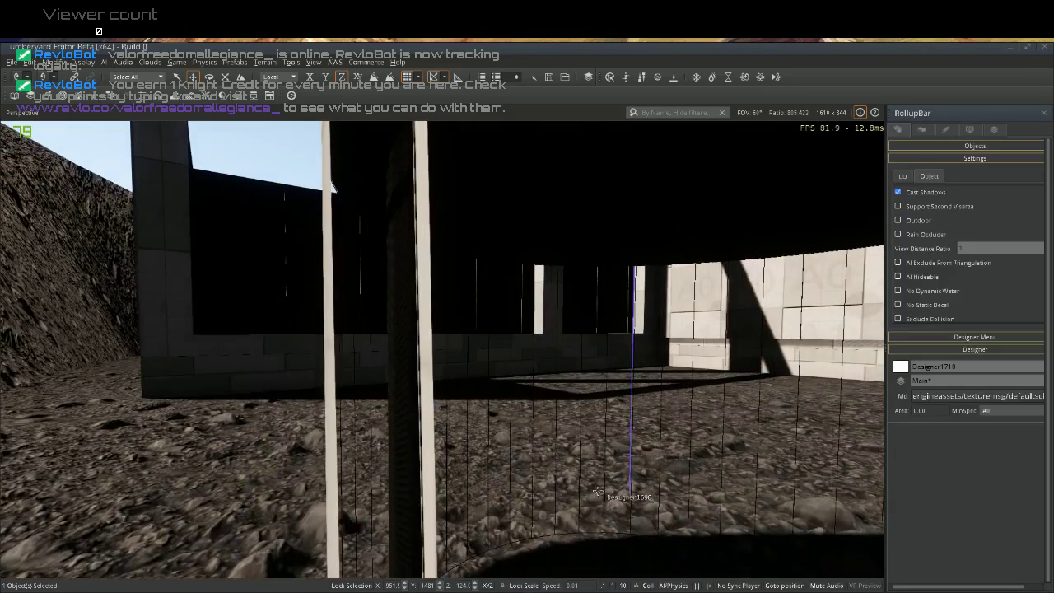
right_drag(596, 492, 682, 486)
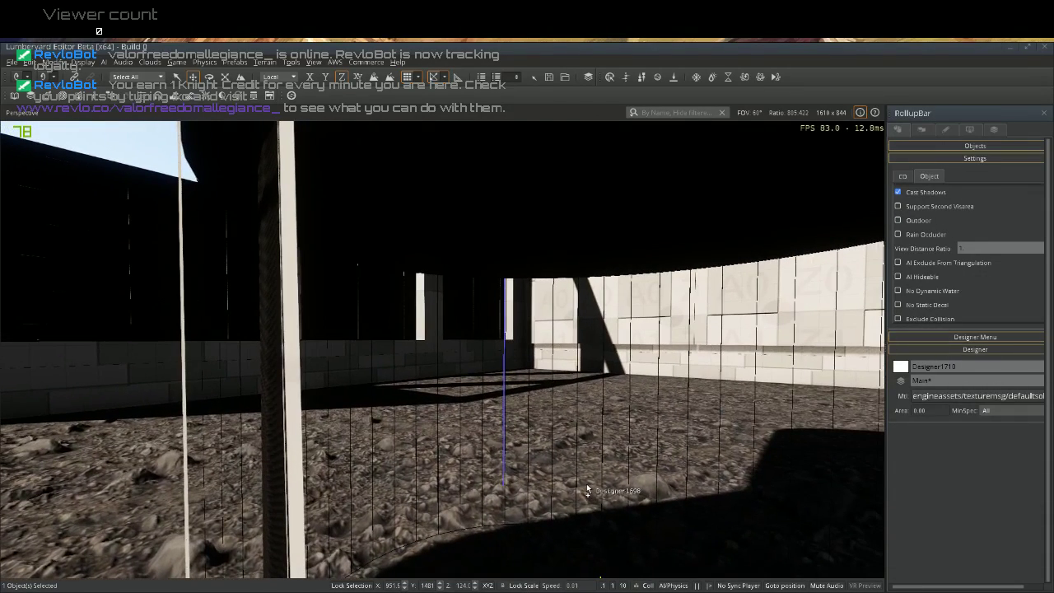
click(584, 490)
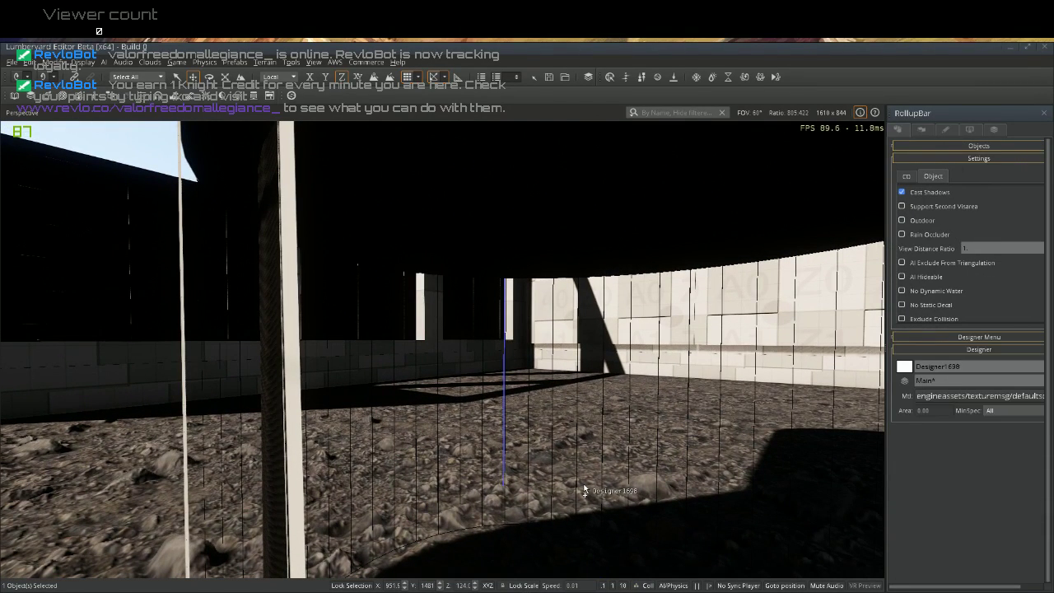
key(Delete)
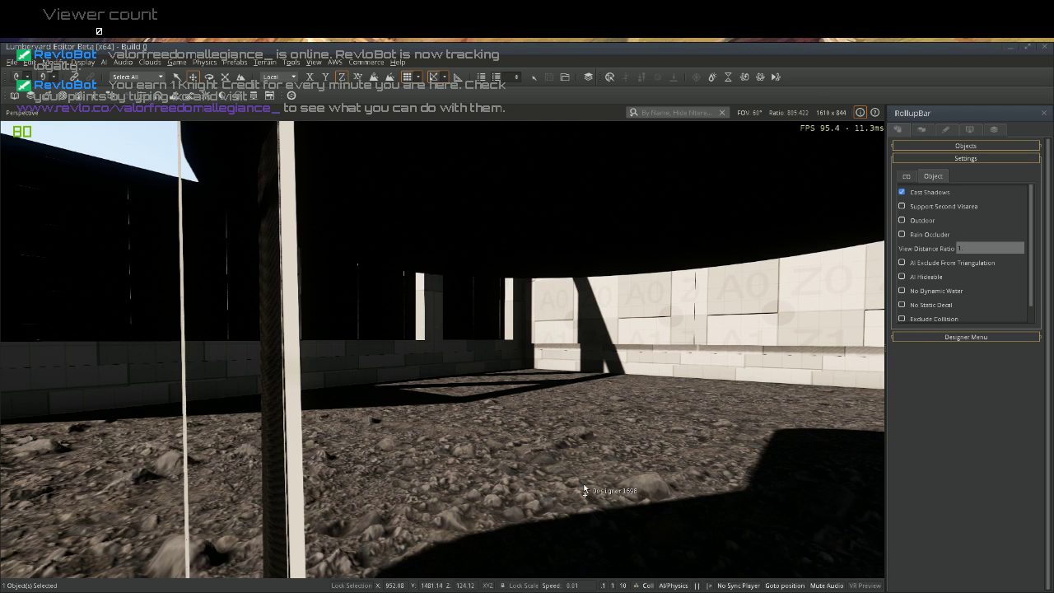
right_drag(650, 480, 647, 304)
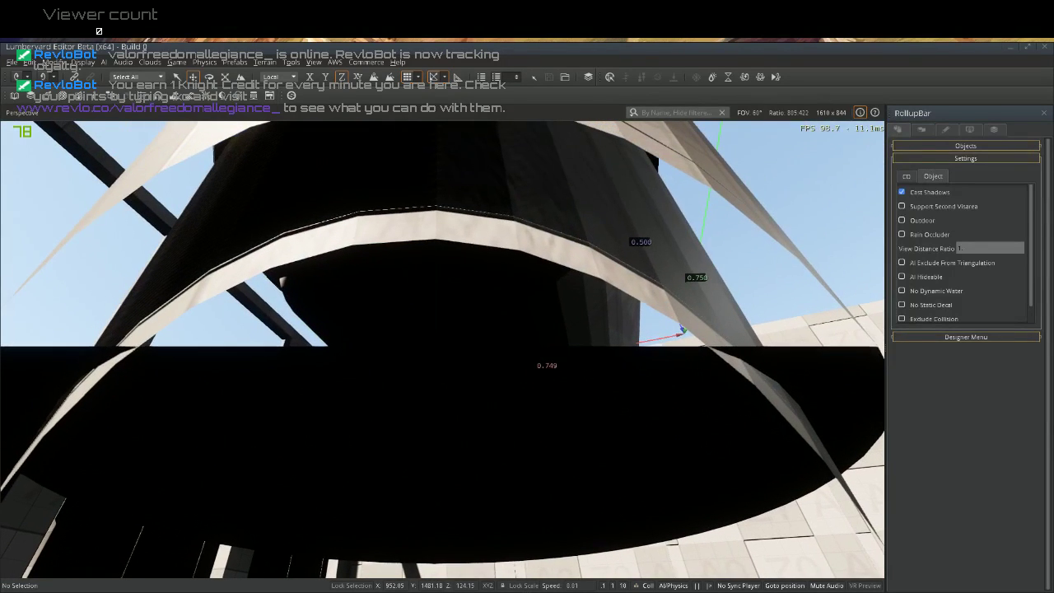
Move the inner cylinder straight down along its Z axis until its lower end protrudes below the outer pipe
right_drag(583, 473, 587, 477)
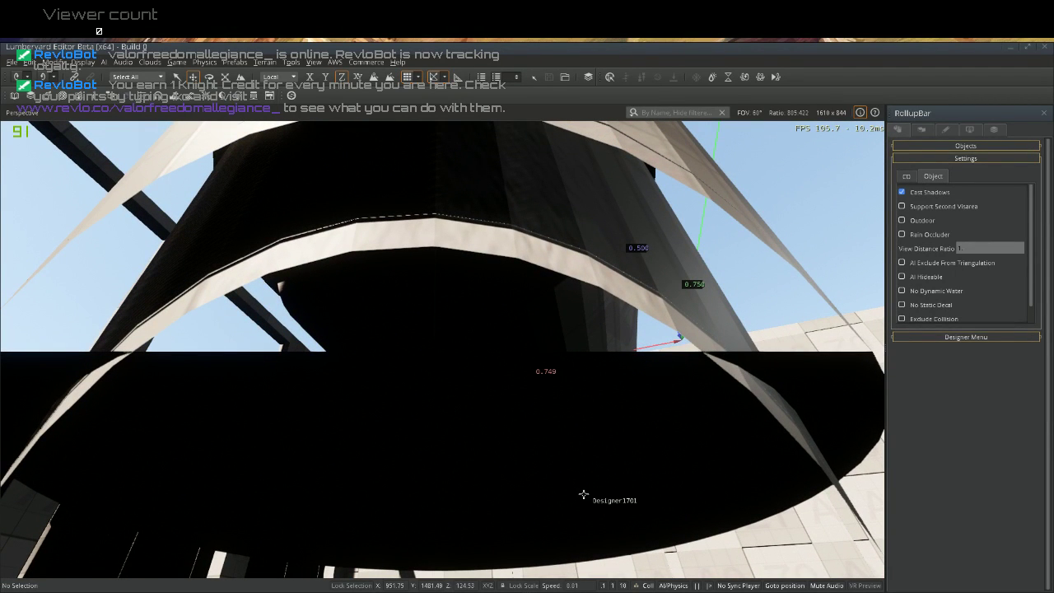
key(s)
key(w)
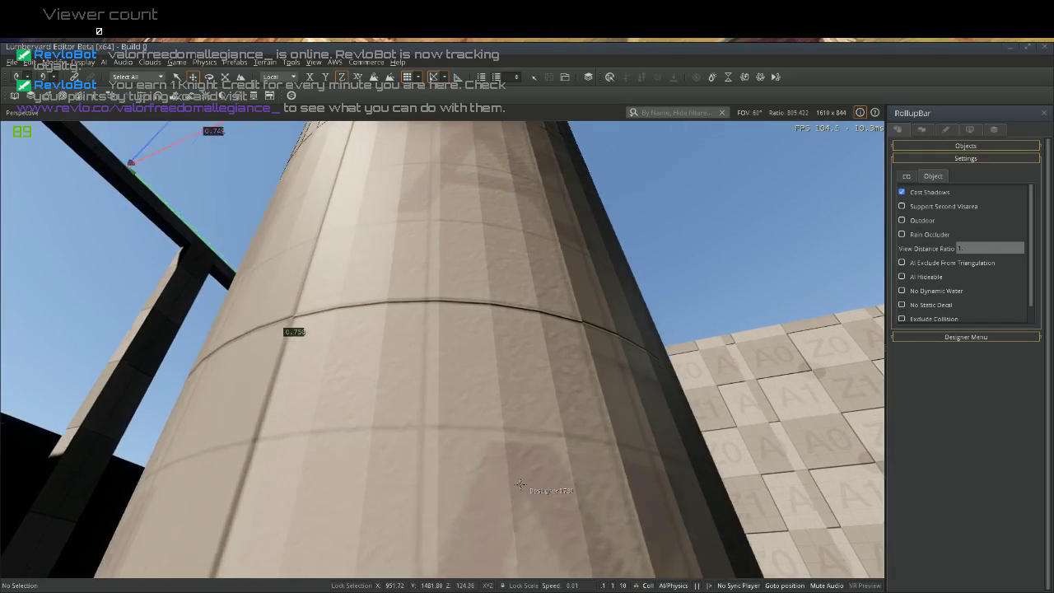
right_drag(520, 484, 505, 465)
click(563, 421)
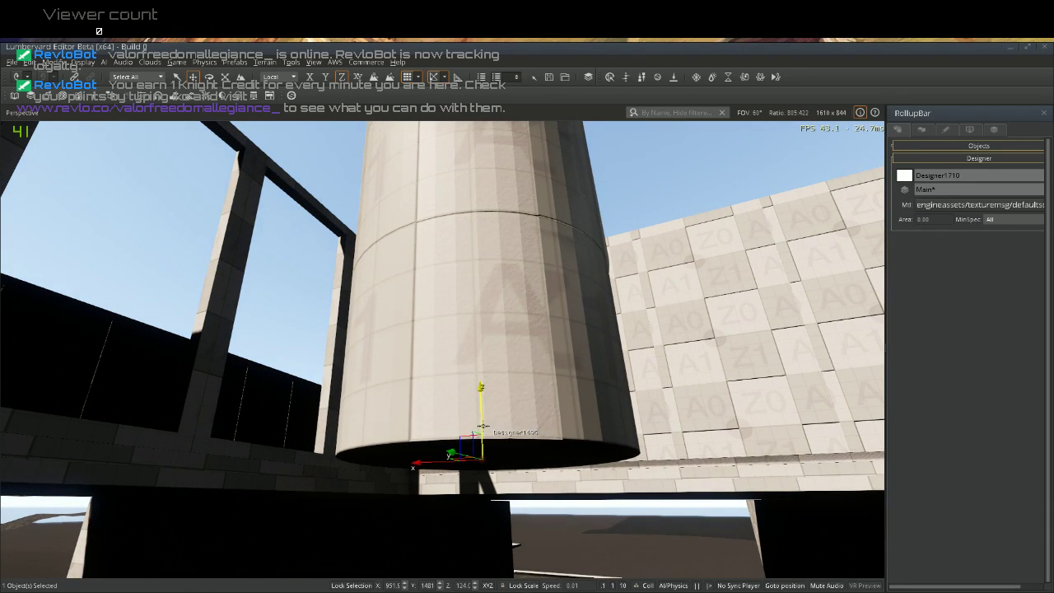
drag(482, 436, 488, 451)
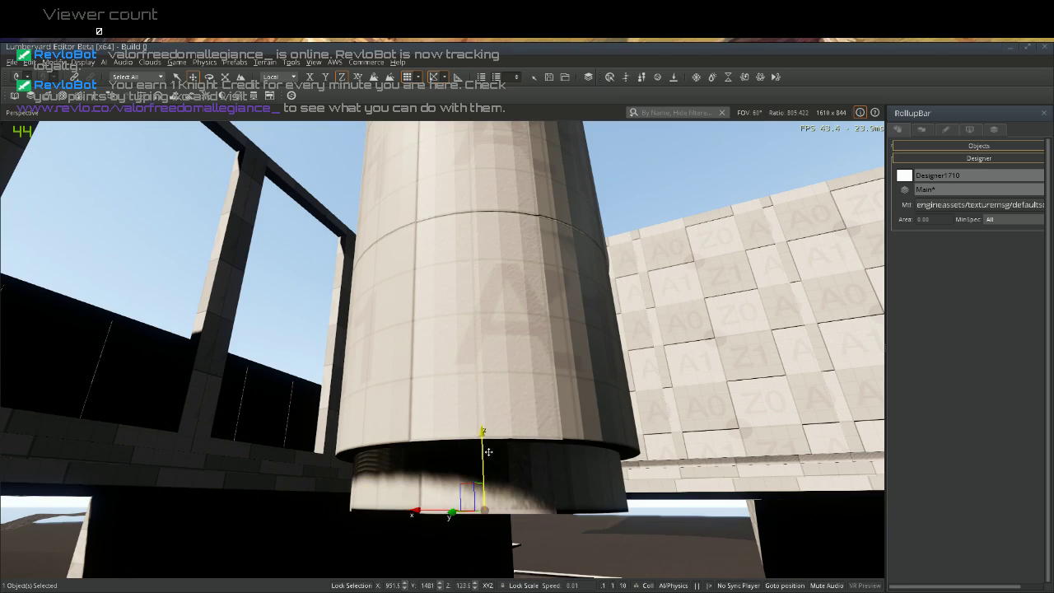
Scale the inner cylinder inside the lower pipe to 0.91 in X and Y and 3.16 in Z
right_drag(494, 442, 450, 441)
key(w)
key(s)
key(w)
key(w)
right_drag(533, 379, 535, 382)
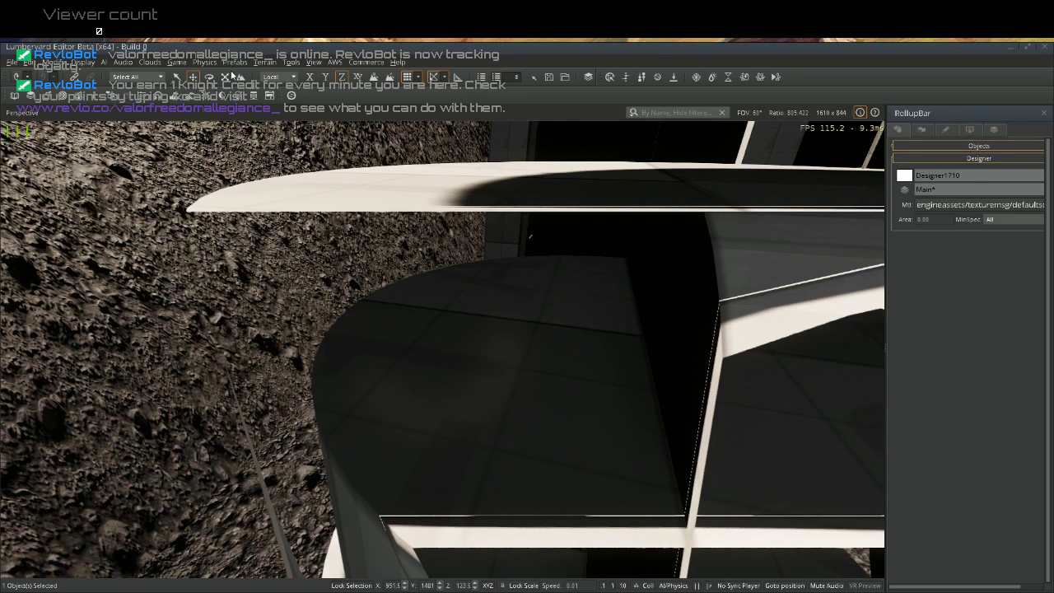
click(225, 79)
key(z)
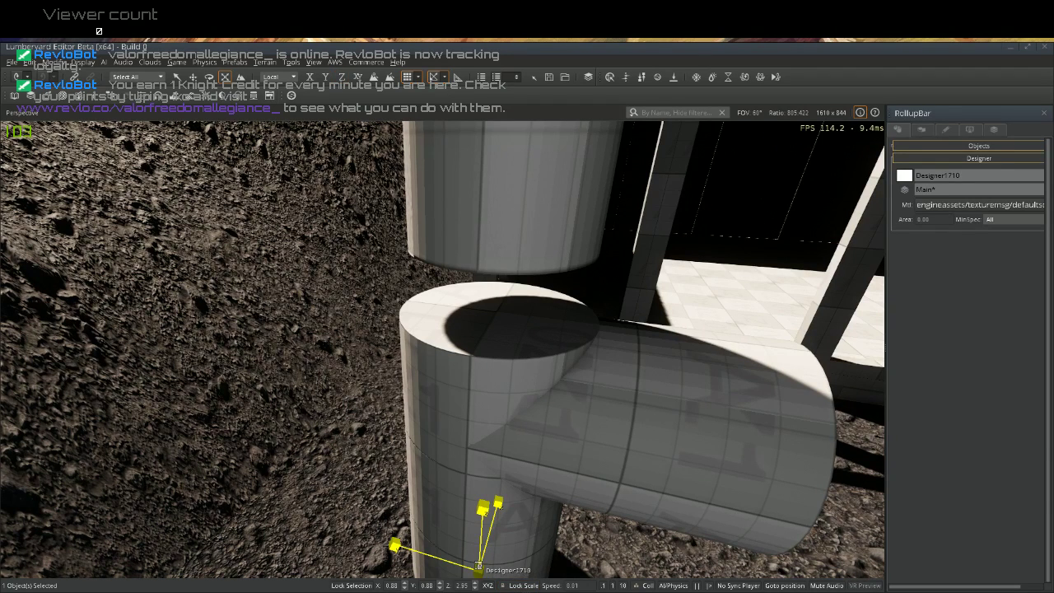
mouse_move(478, 566)
mouse_down()
mouse_move(461, 550)
mouse_move(471, 567)
mouse_up()
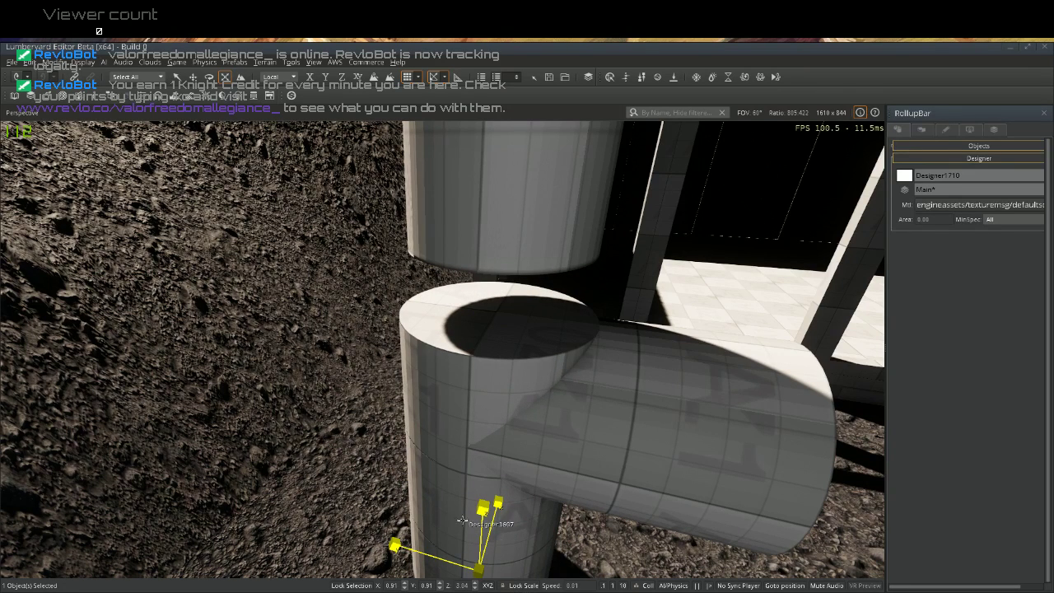
click(369, 472)
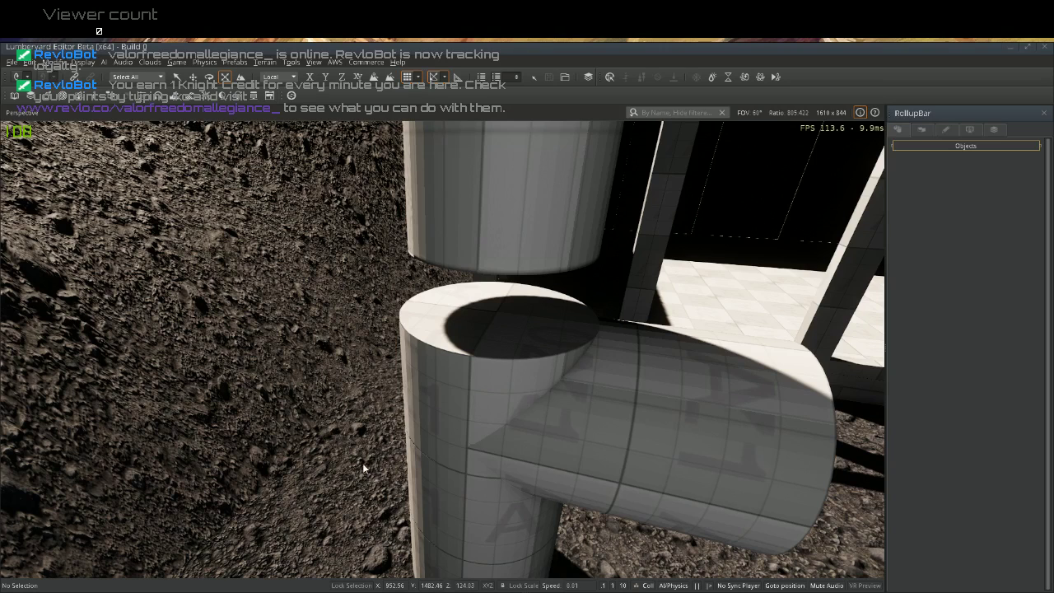
click(476, 523)
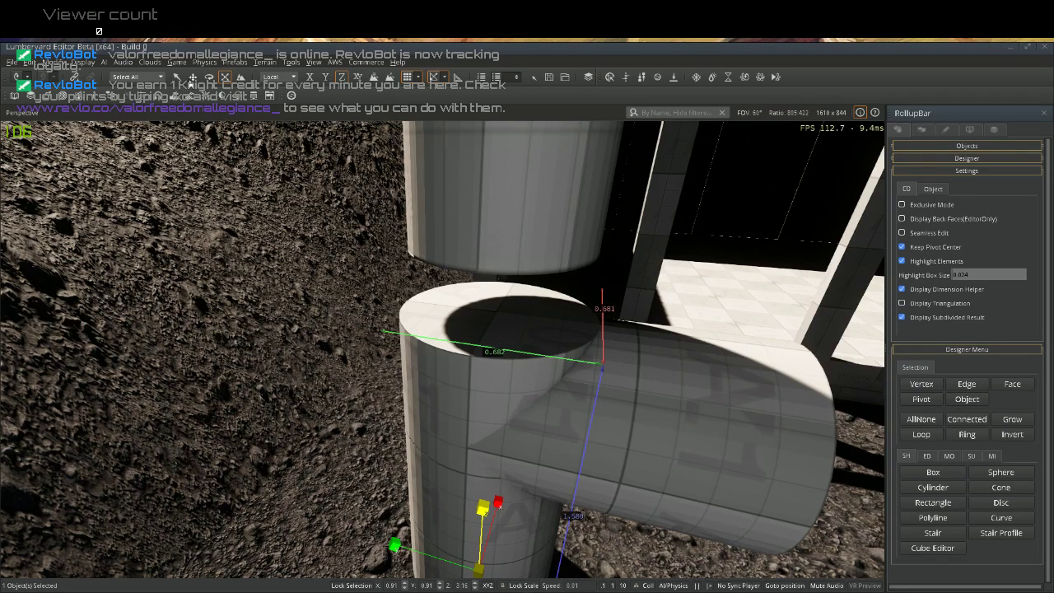
click(192, 77)
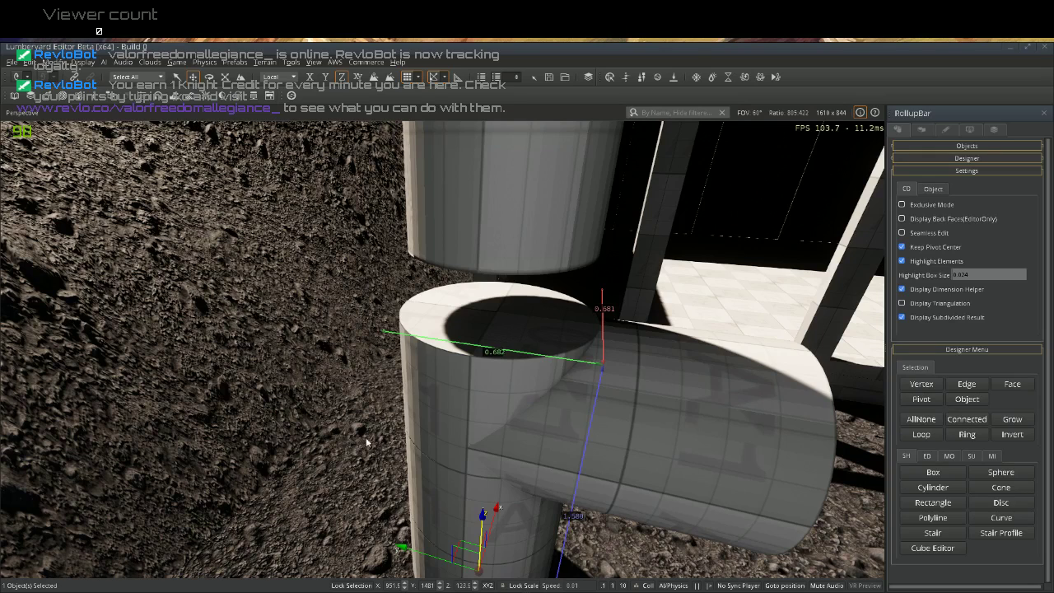
ctrl+click(458, 451)
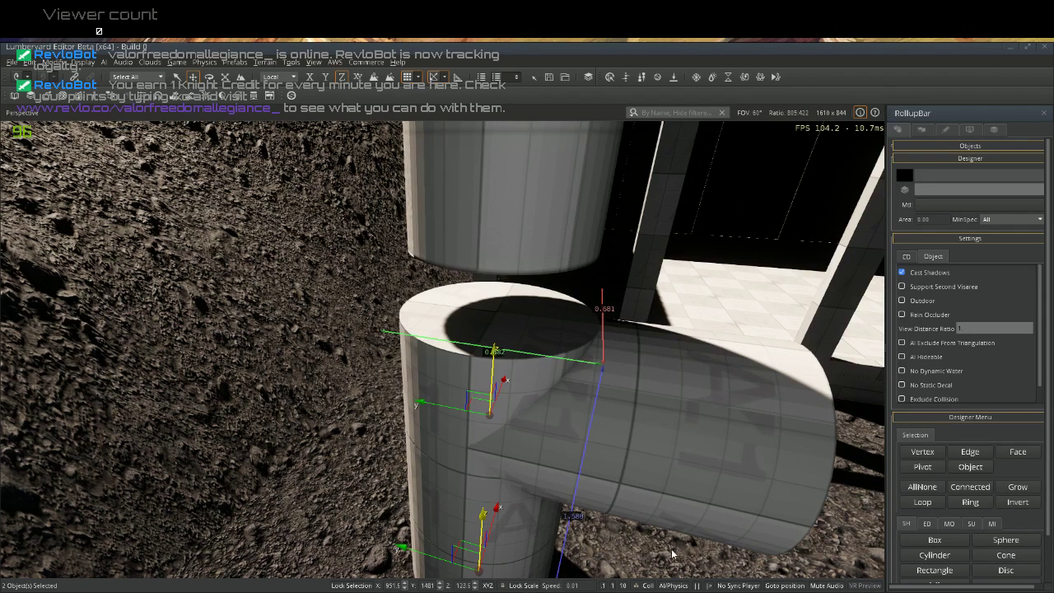
click(312, 494)
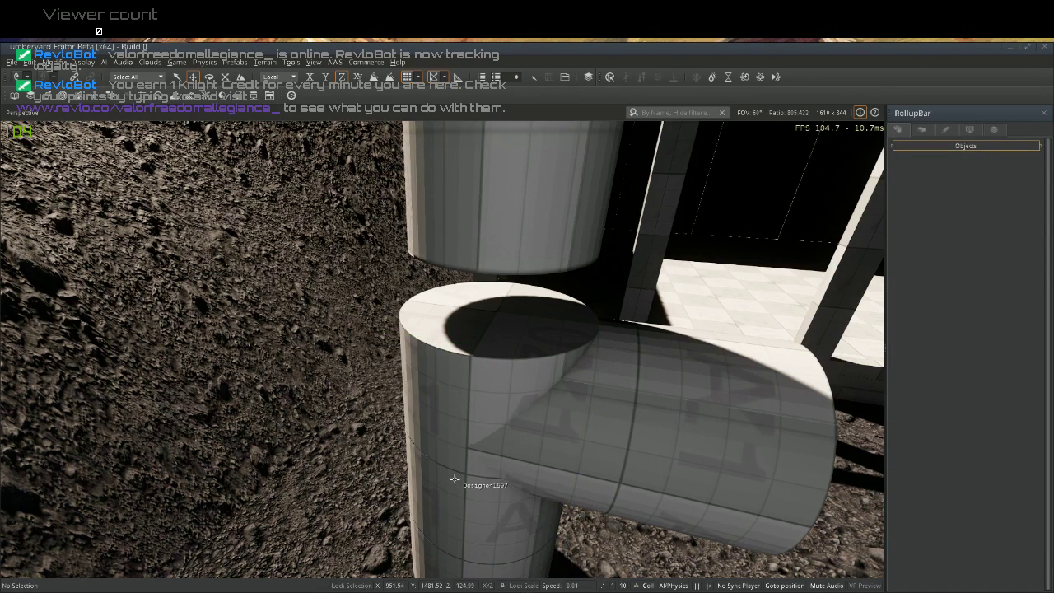
click(466, 429)
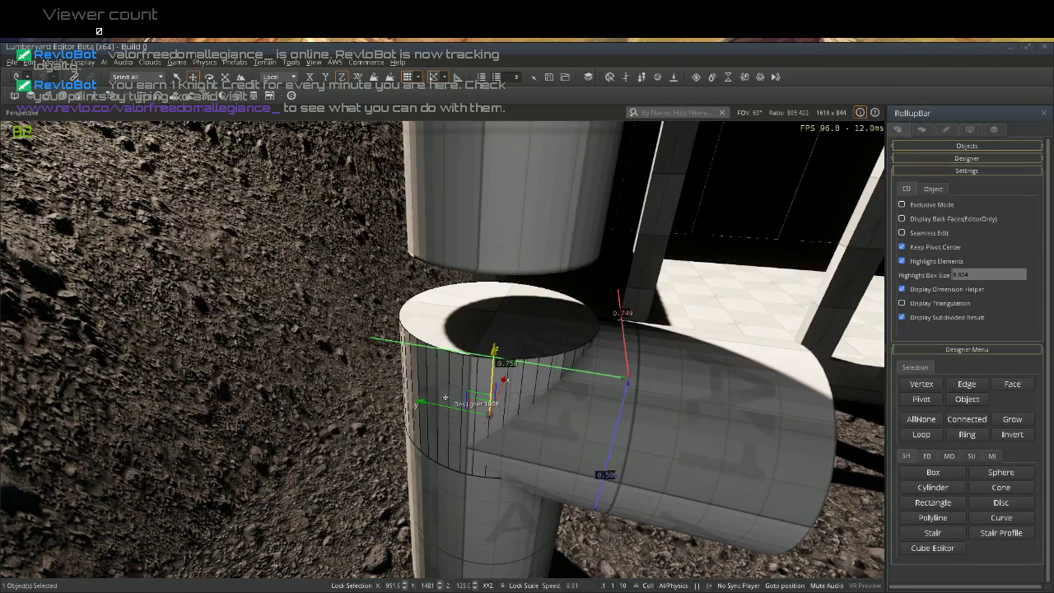
drag(441, 403, 421, 414)
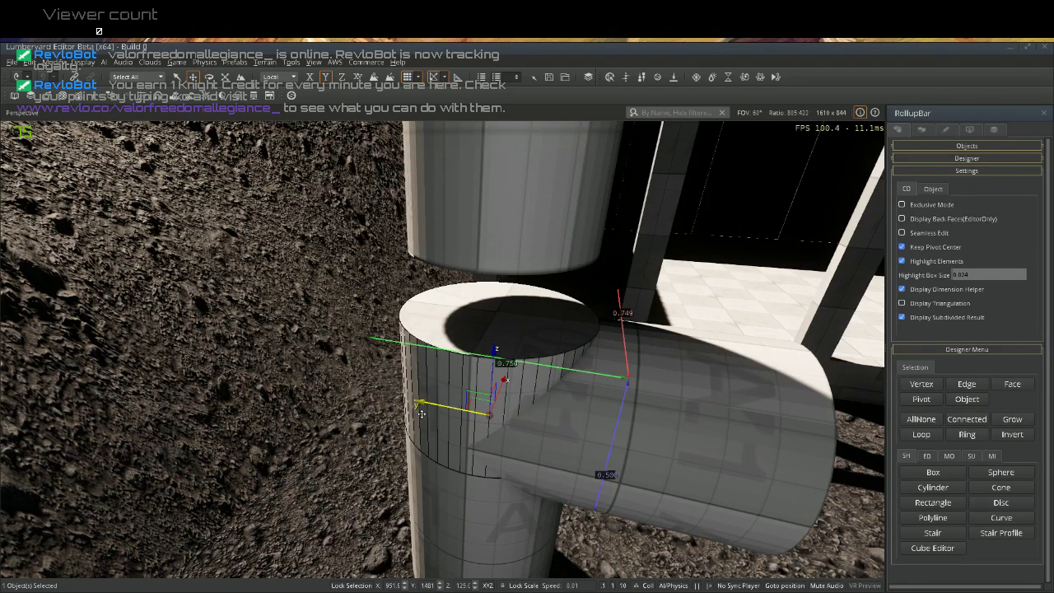
Merge the three stacked outer sections of the vertical pipe into one designer object
click(445, 535)
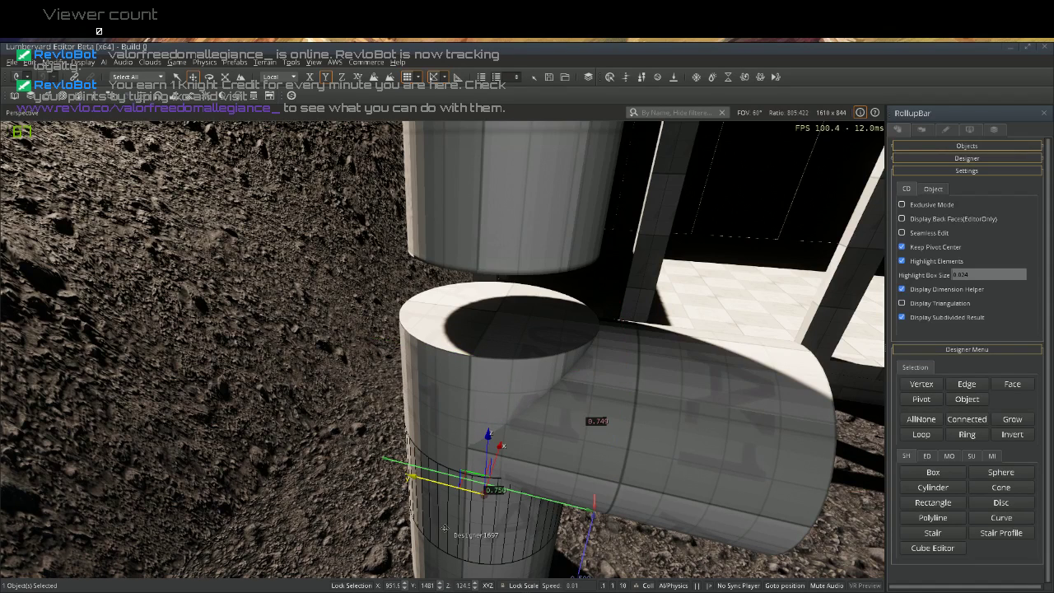
ctrl+click(459, 427)
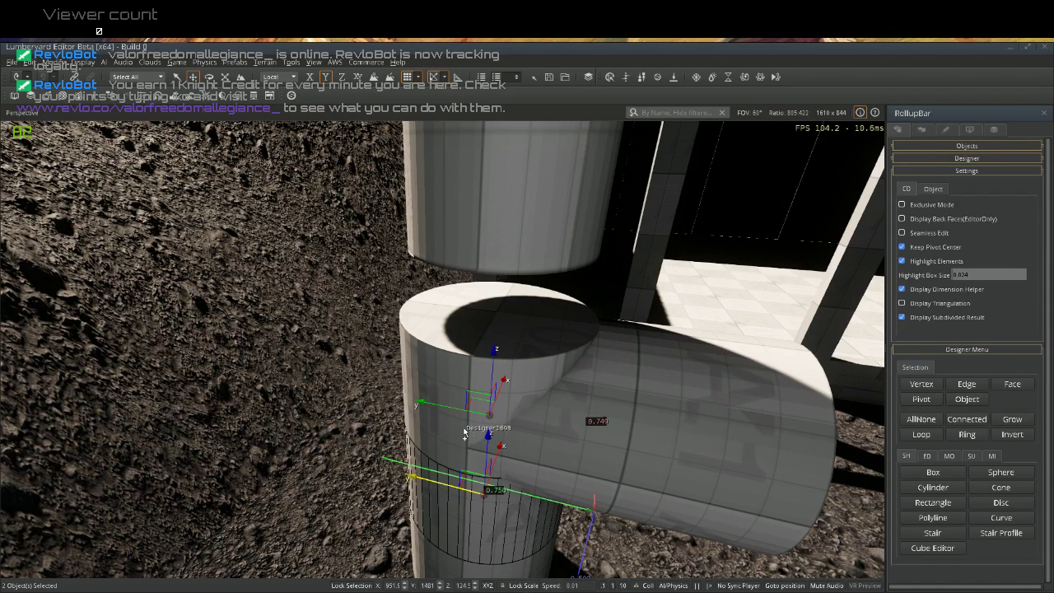
ctrl+click(440, 564)
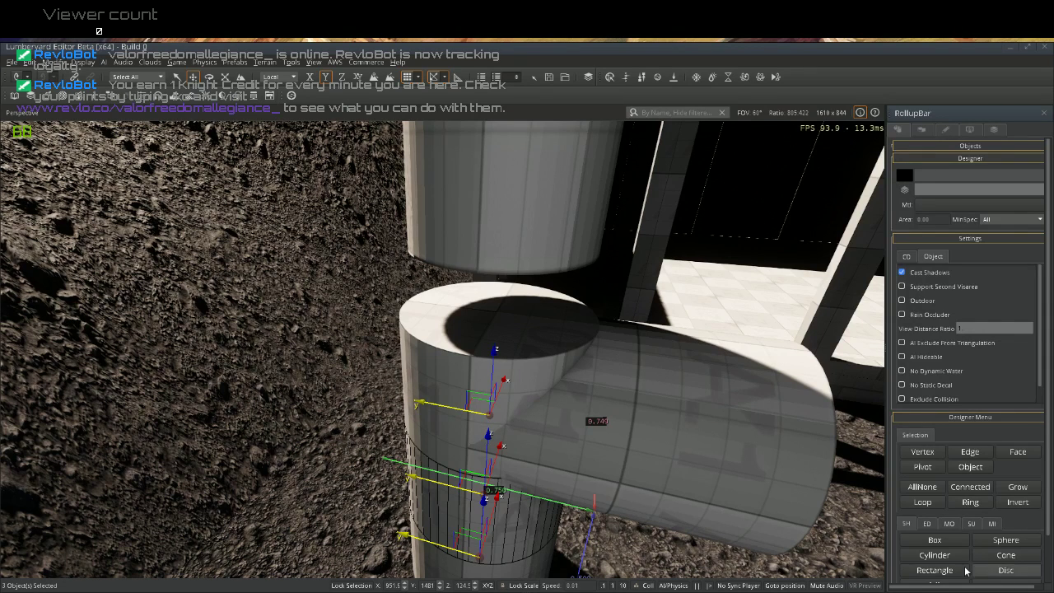
click(928, 523)
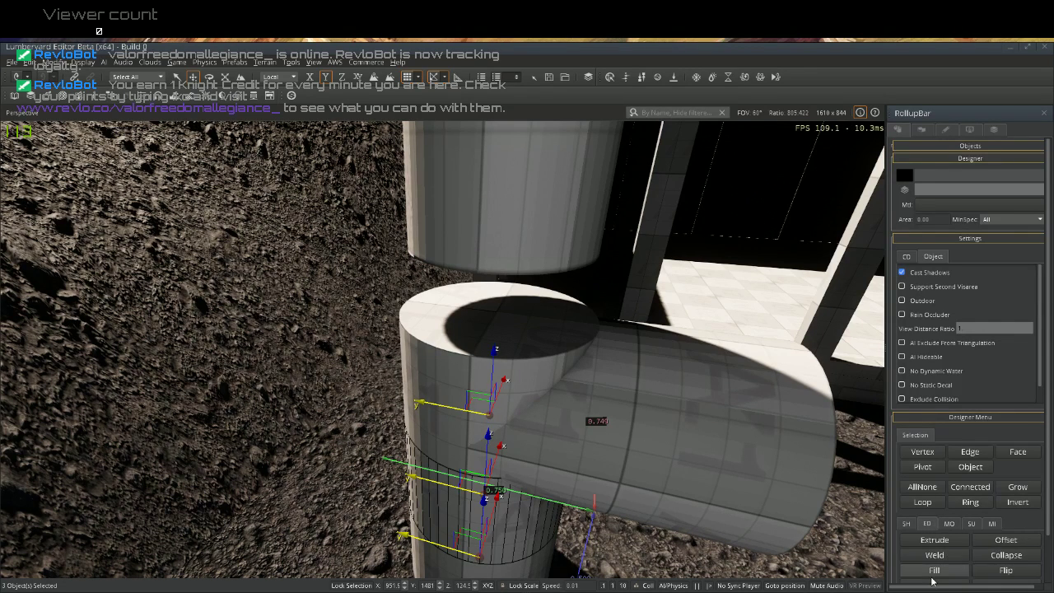
scroll(931, 571, down, 1)
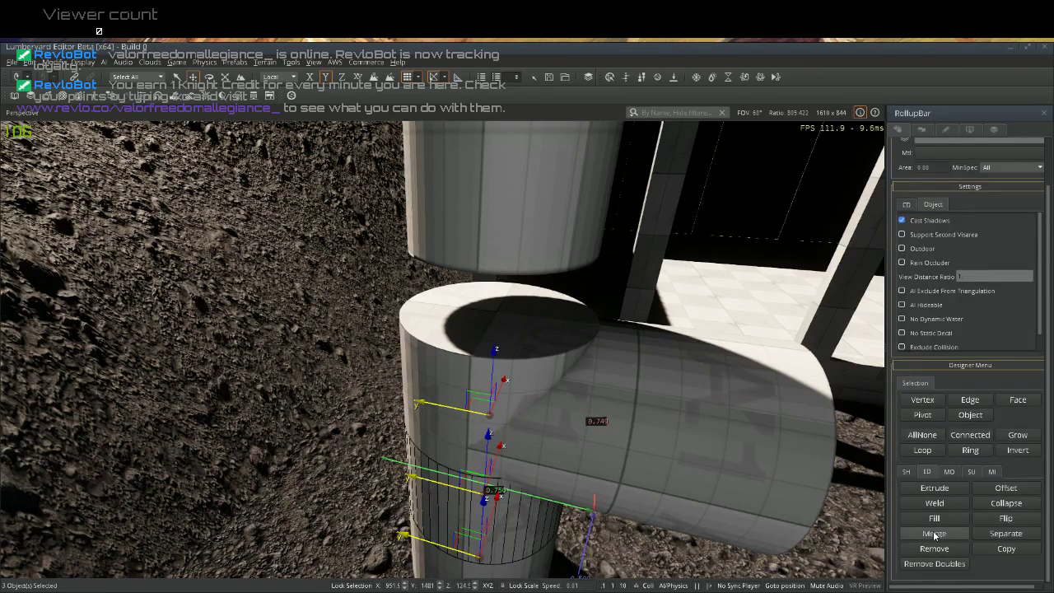
click(933, 533)
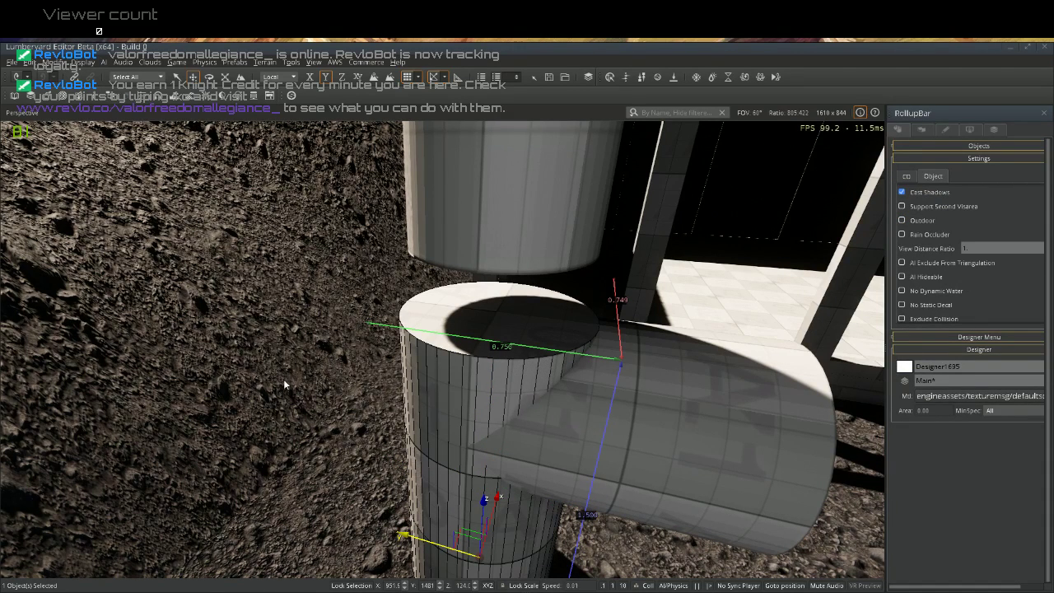
Hollow out the merged vertical pipe with a Boolean Subtract of the inner cylinder
click(344, 360)
click(415, 372)
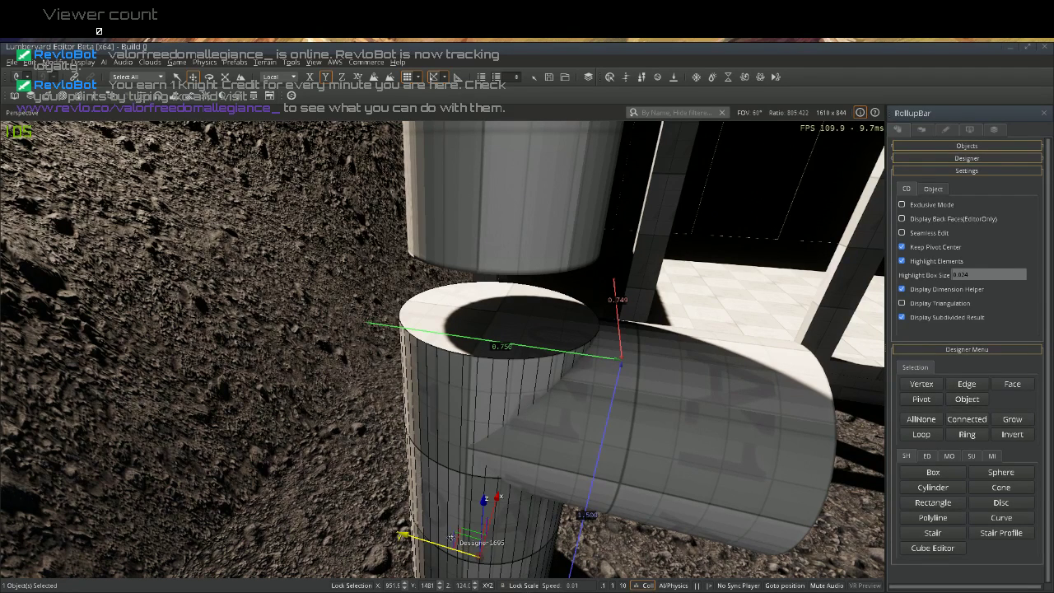
right_drag(459, 466, 472, 444)
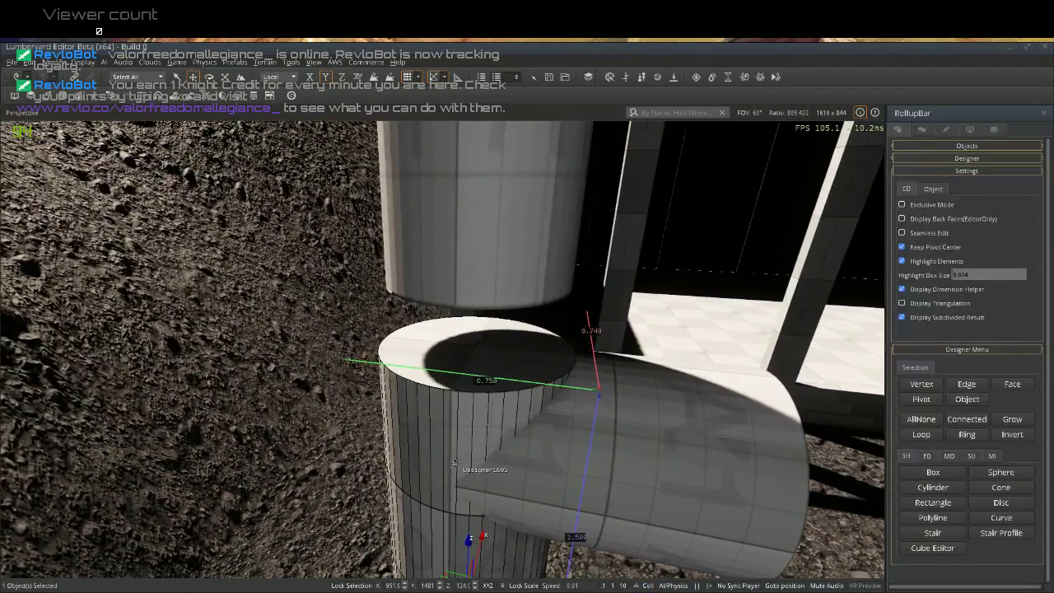
key(w)
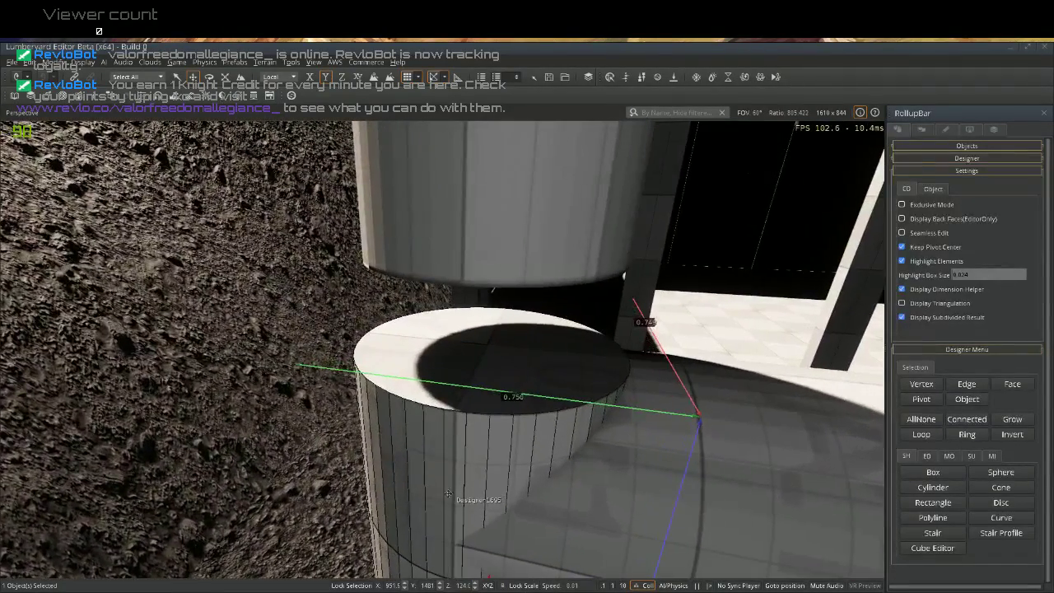
key(w)
scroll(438, 517, up, 6)
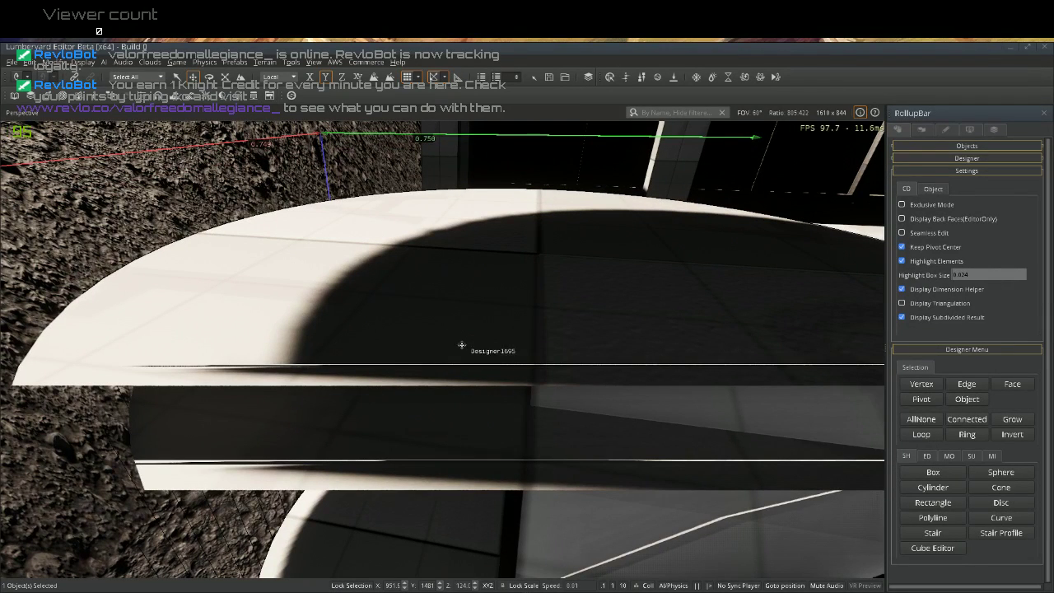
scroll(348, 409, up, 4)
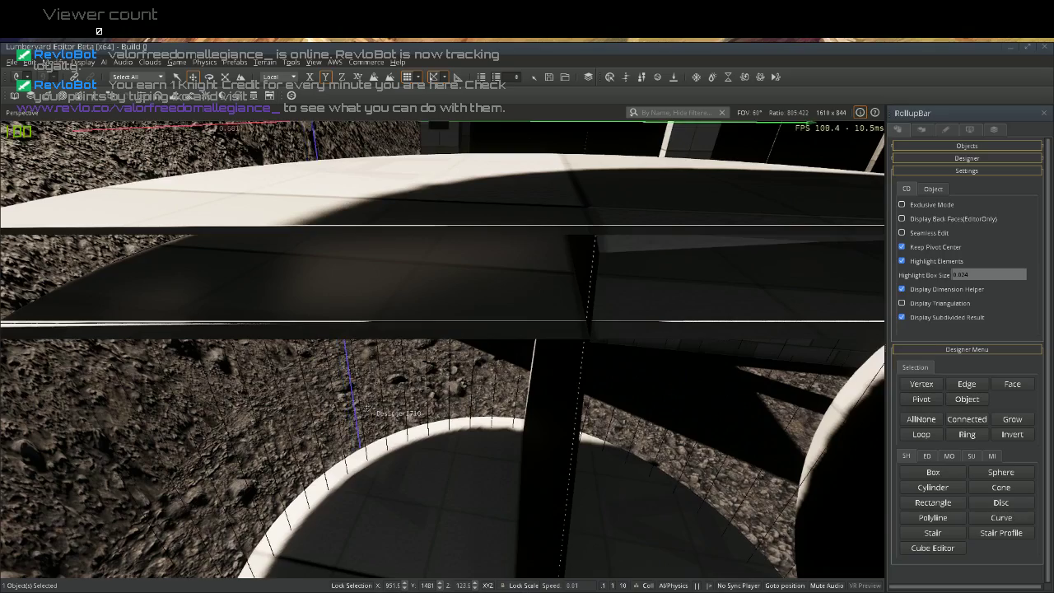
scroll(363, 407, down, 6)
scroll(362, 434, down, 6)
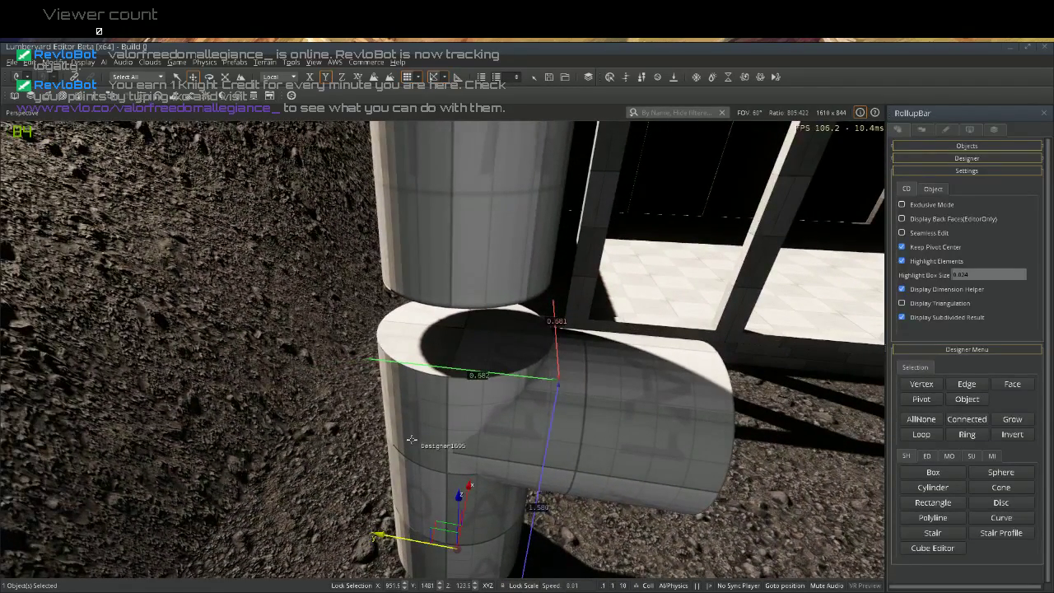
ctrl+click(474, 442)
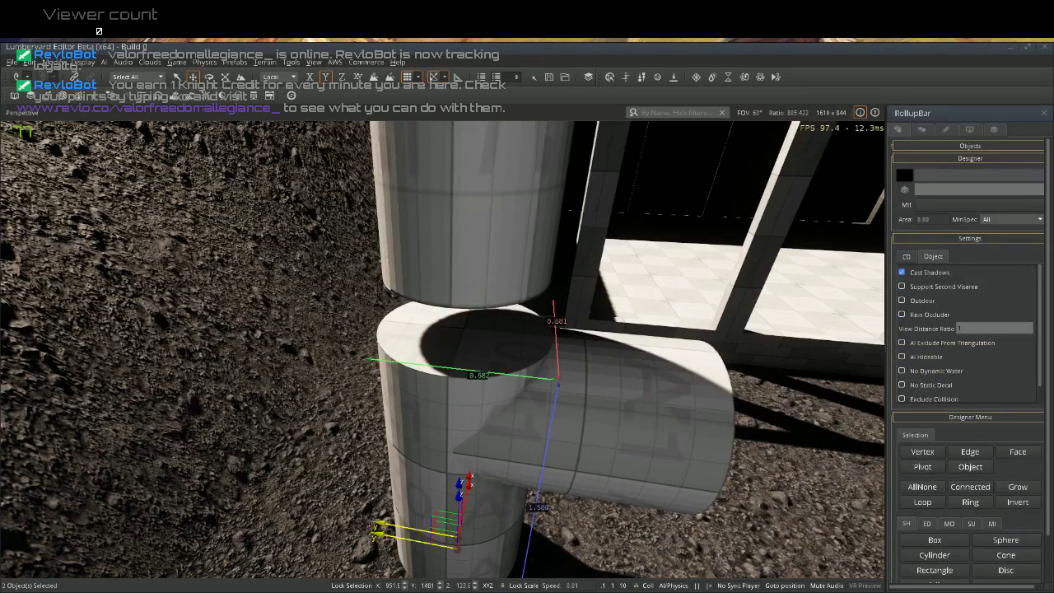
click(949, 524)
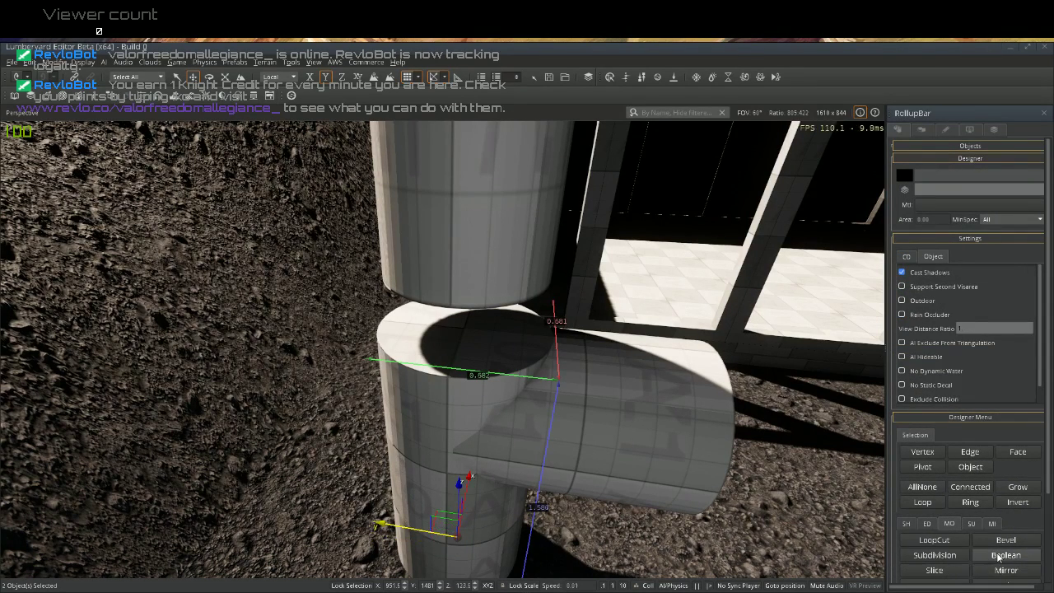
click(995, 556)
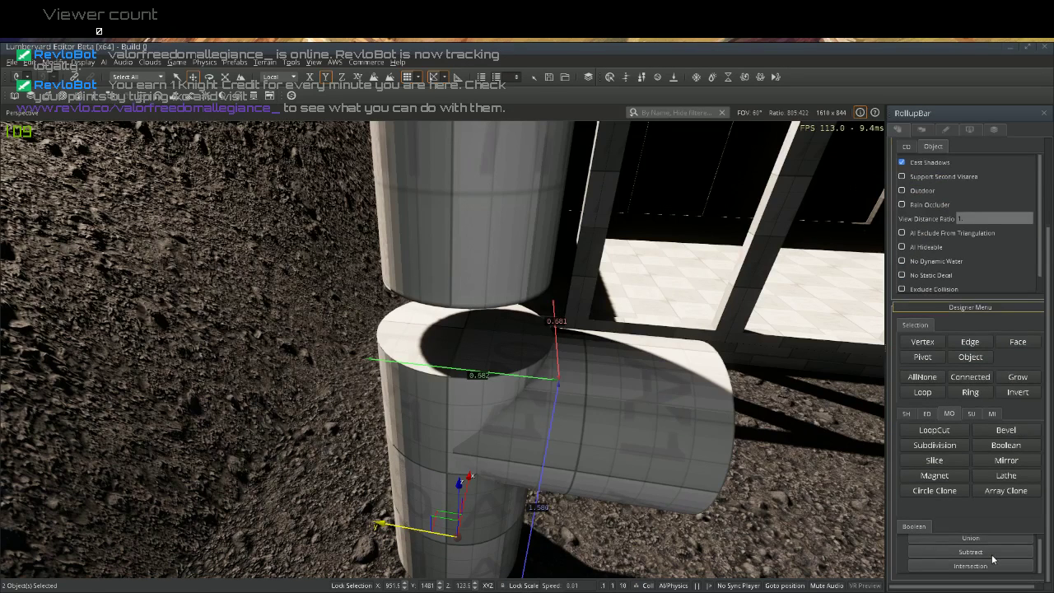
click(993, 554)
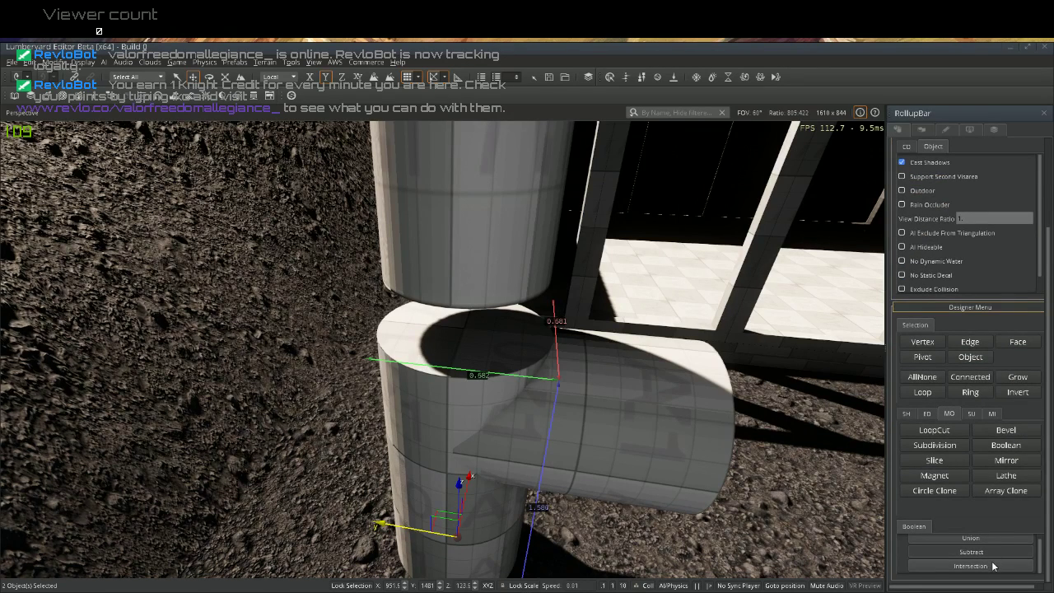
click(994, 565)
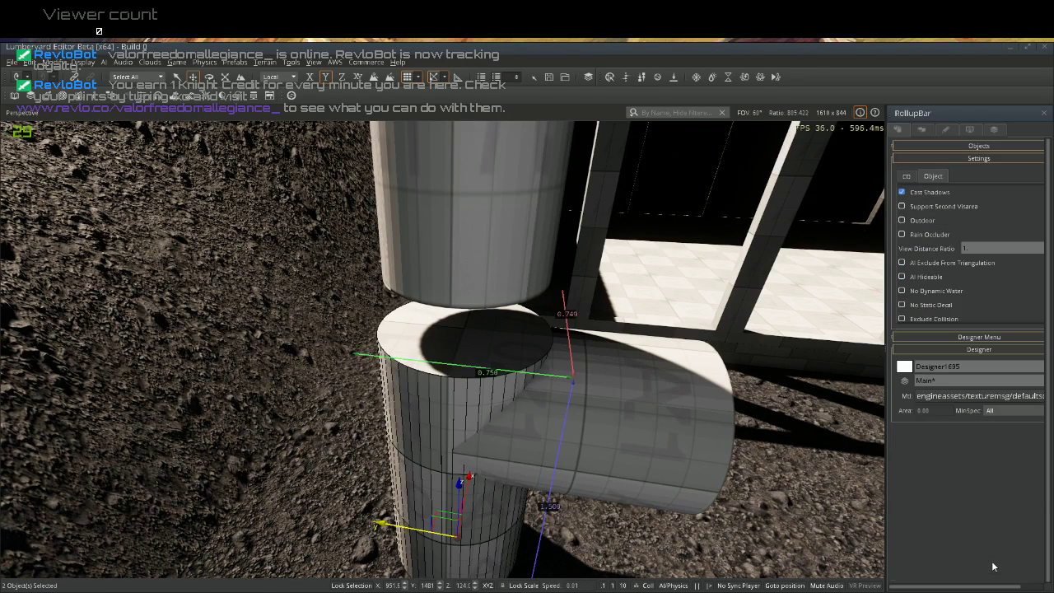
click(788, 502)
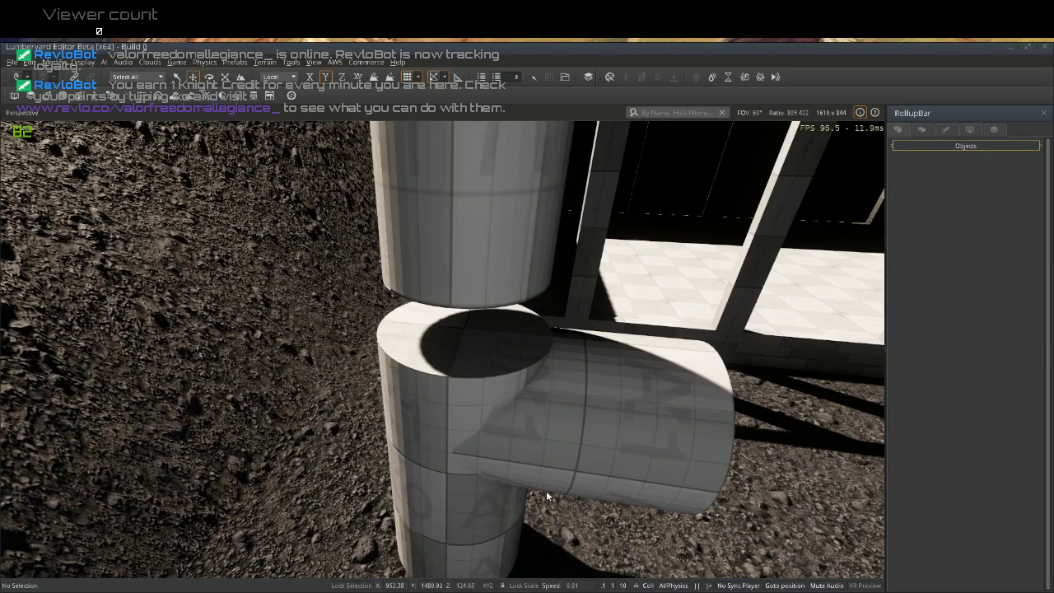
Rotate the inner cylinder above the pipe junction to 90 degrees about its X axis so it lies horizontally
key(w)
right_drag(547, 497, 449, 297)
key(s)
key(w)
key(w)
key(s)
key(s)
key(s)
key(d)
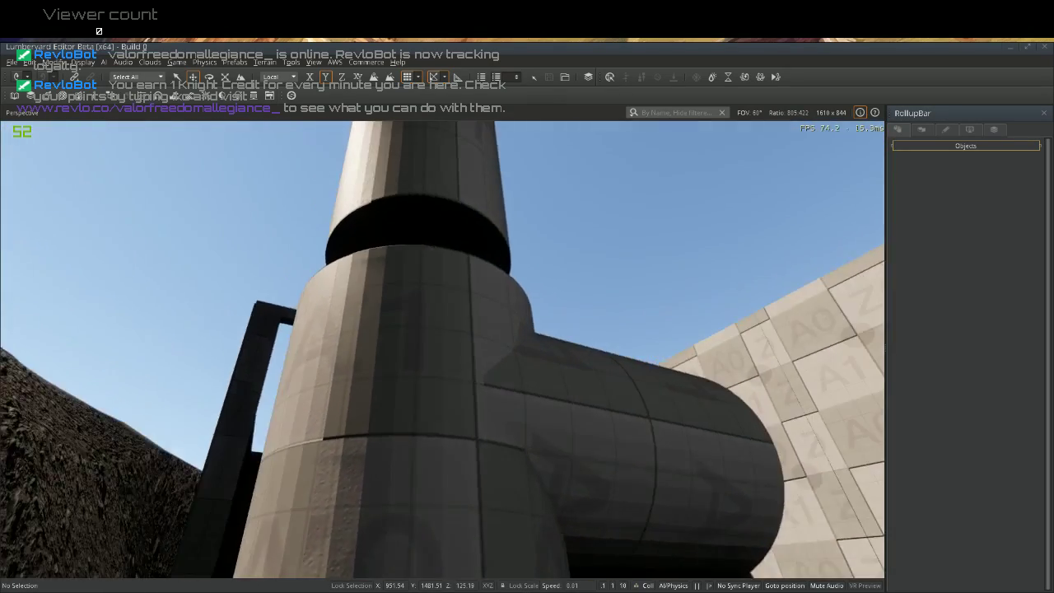
key(d)
right_drag(461, 487, 395, 433)
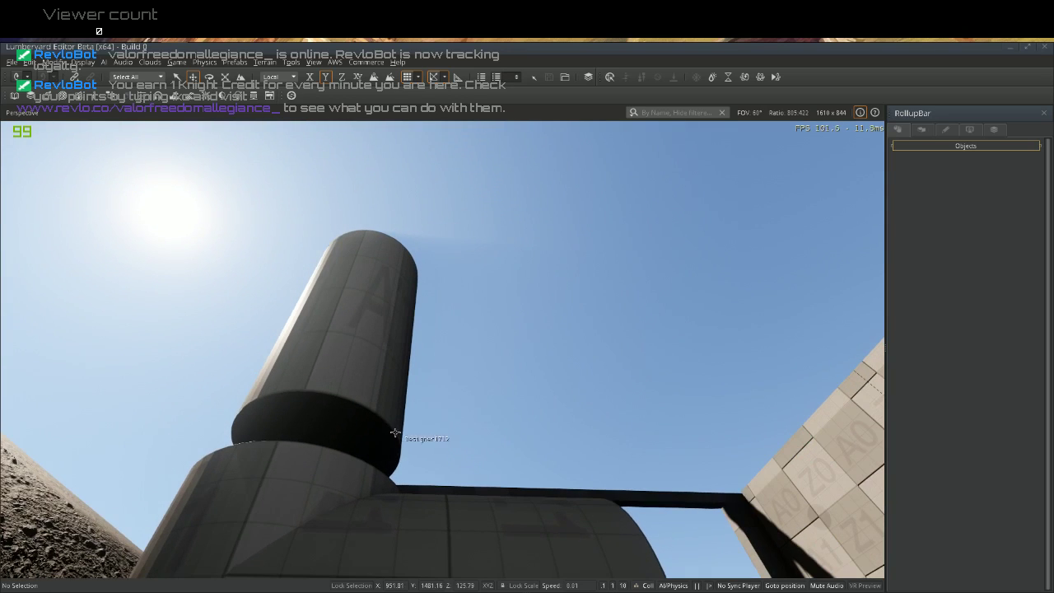
click(381, 379)
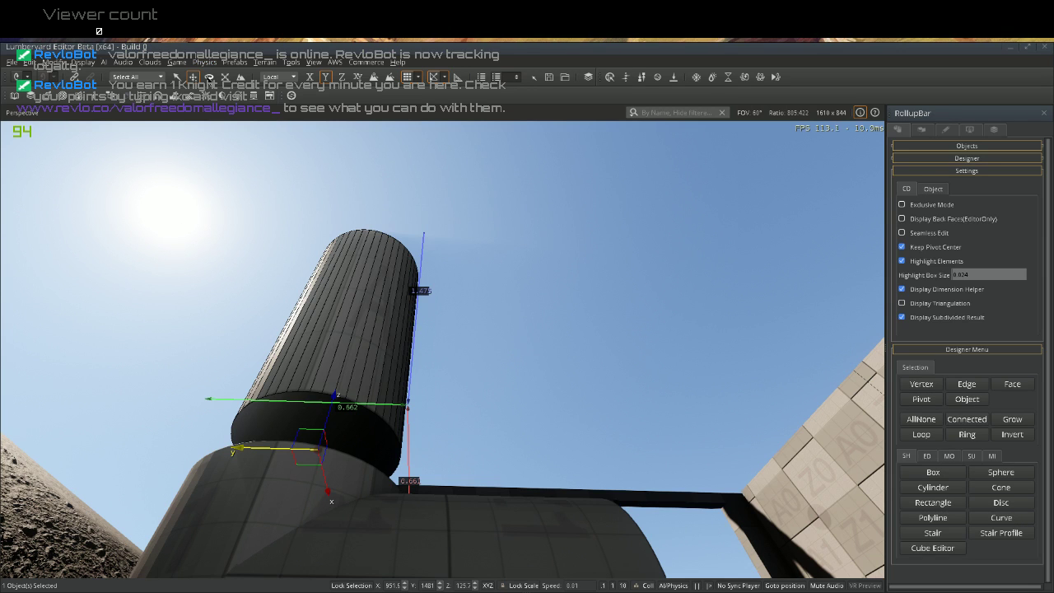
click(209, 76)
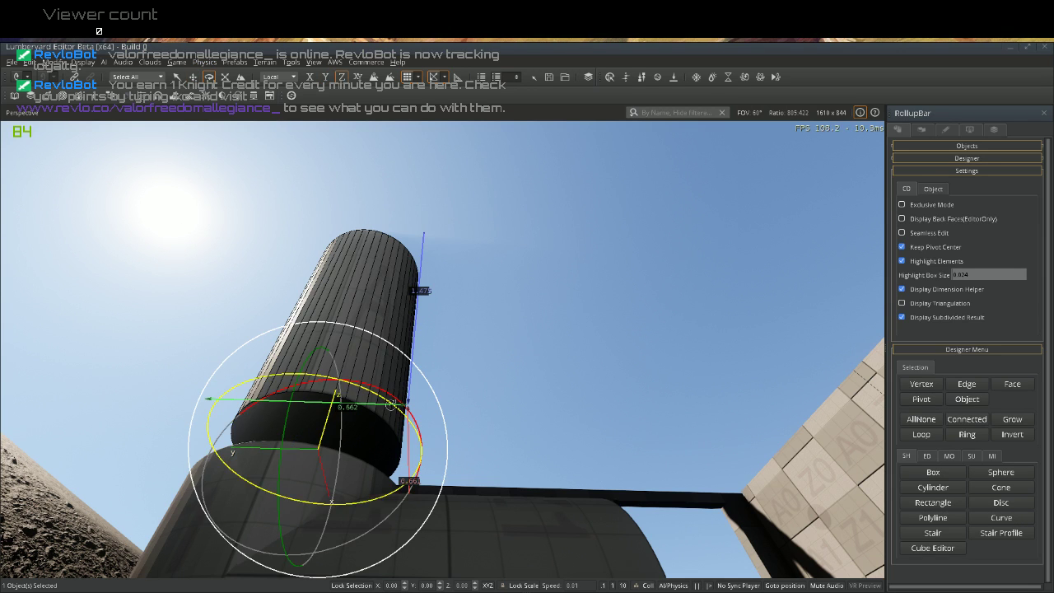
drag(395, 394, 354, 350)
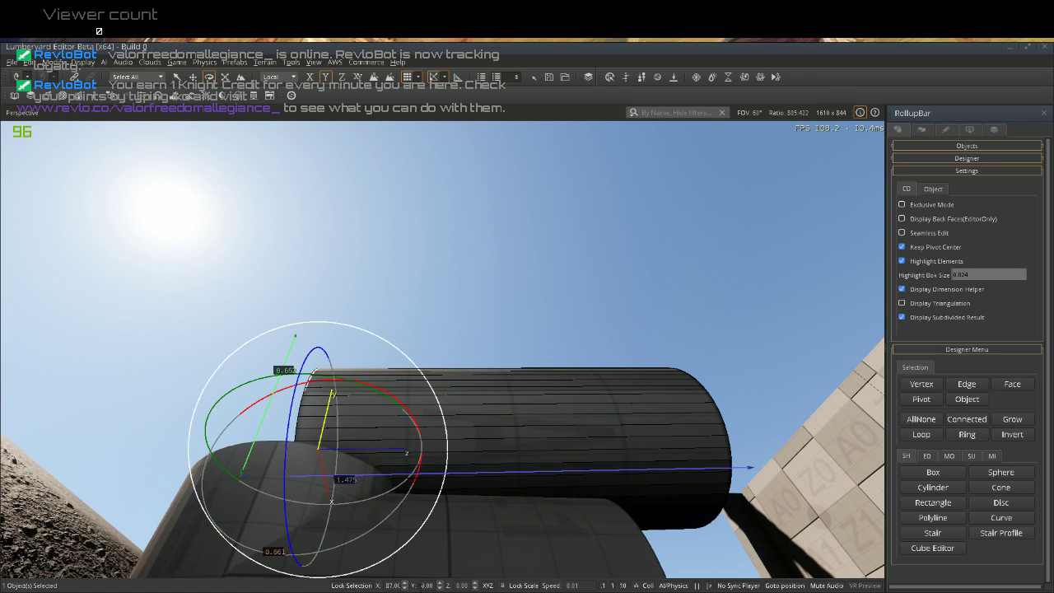
click(407, 582)
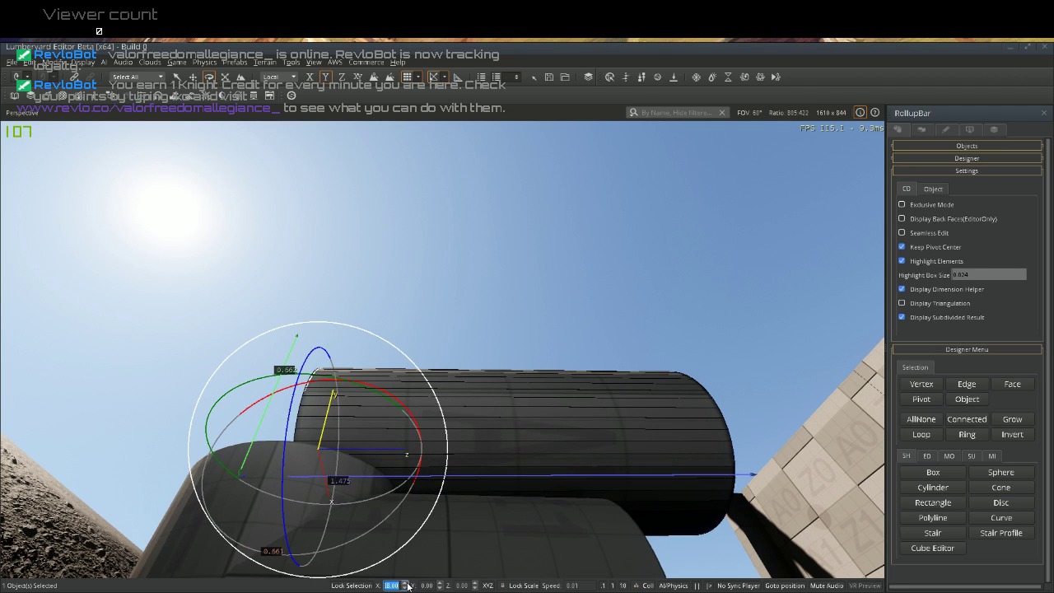
click(406, 582)
click(407, 582)
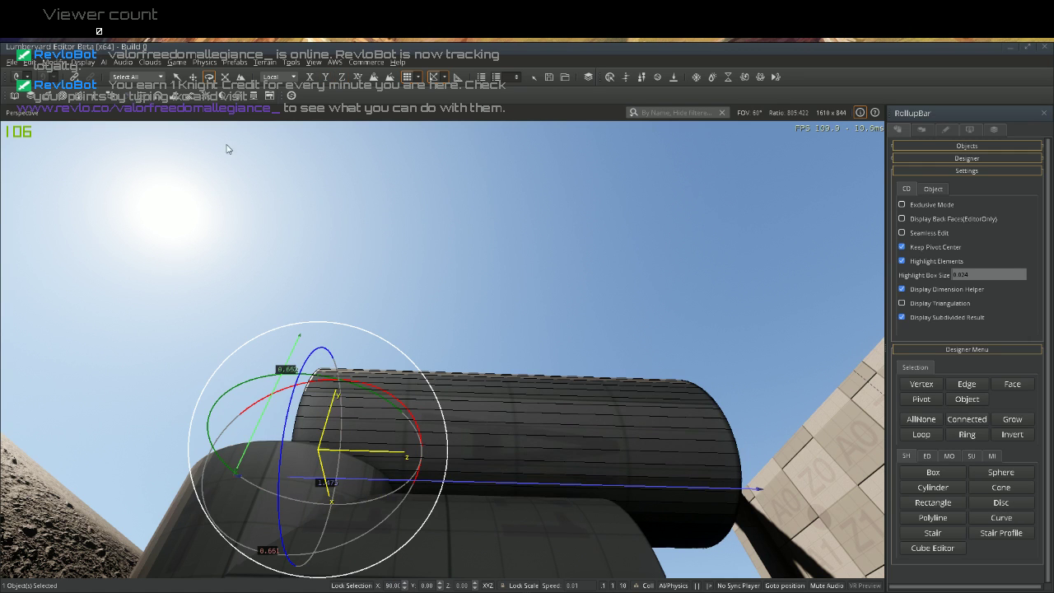
Move the rotated inner cylinder back along its Z axis and down along Y into the horizontal outer pipe
click(193, 77)
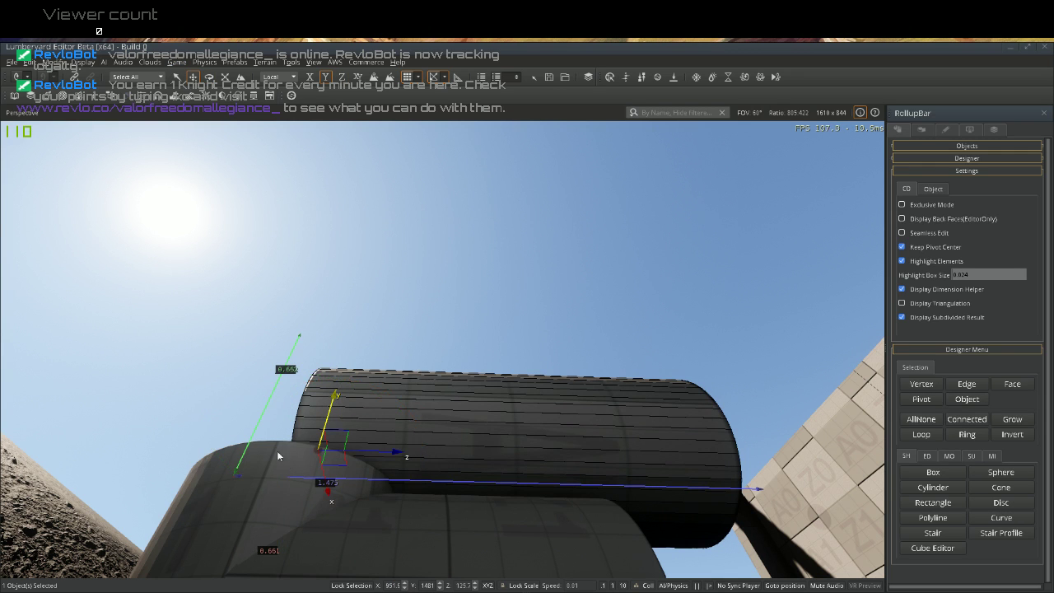
right_drag(278, 455, 174, 419)
key(w)
key(d)
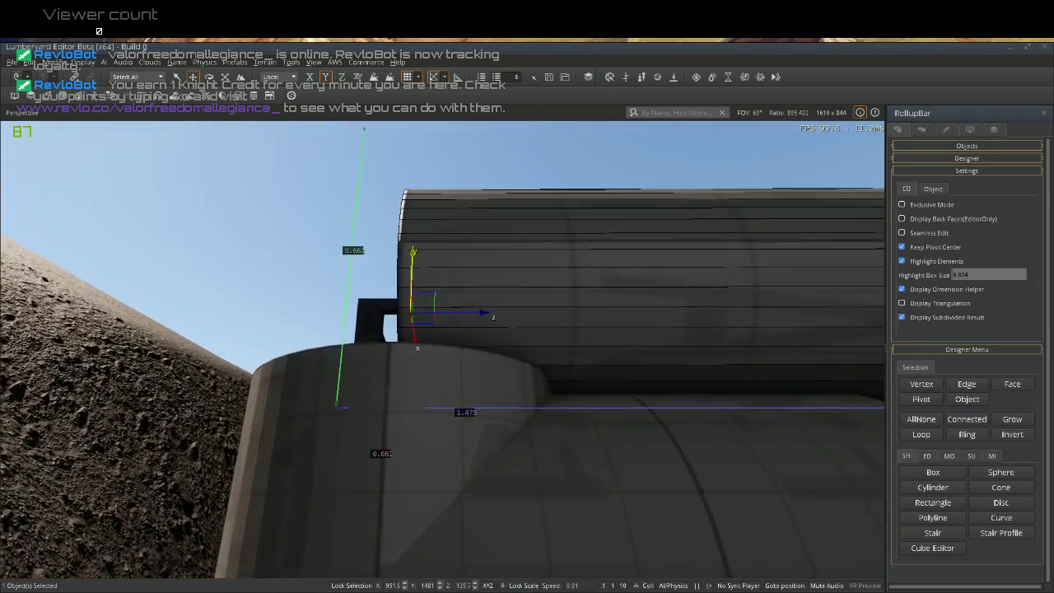
right_drag(258, 430, 255, 424)
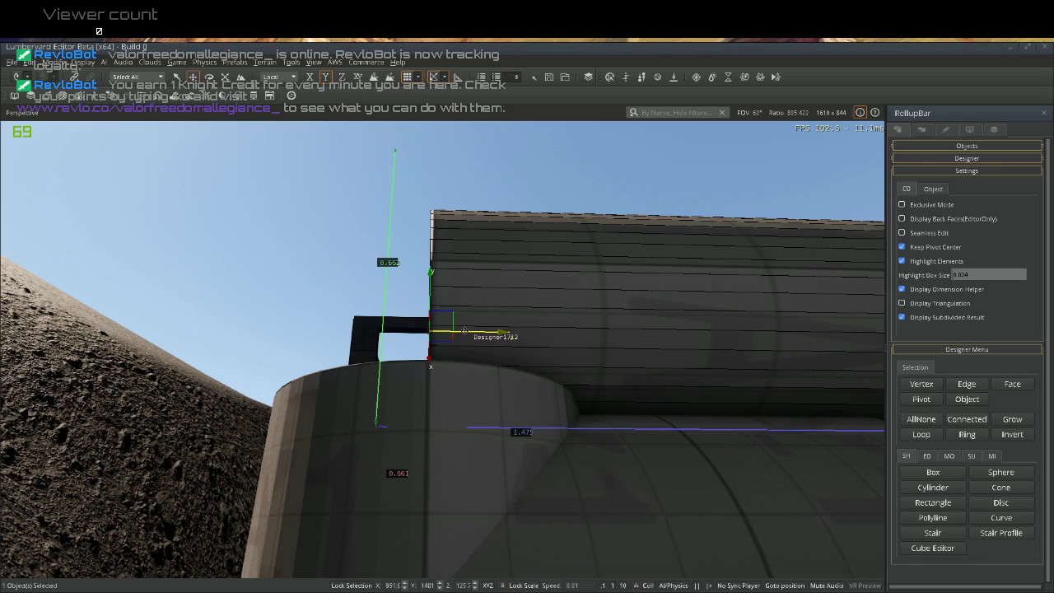
drag(464, 331, 433, 339)
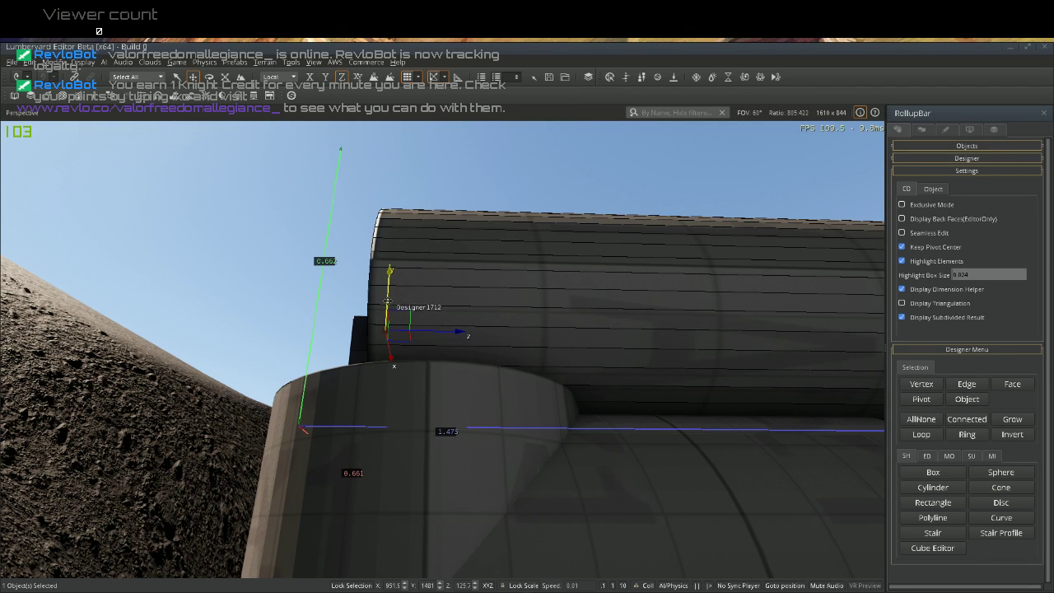
scroll(392, 338, up, 1)
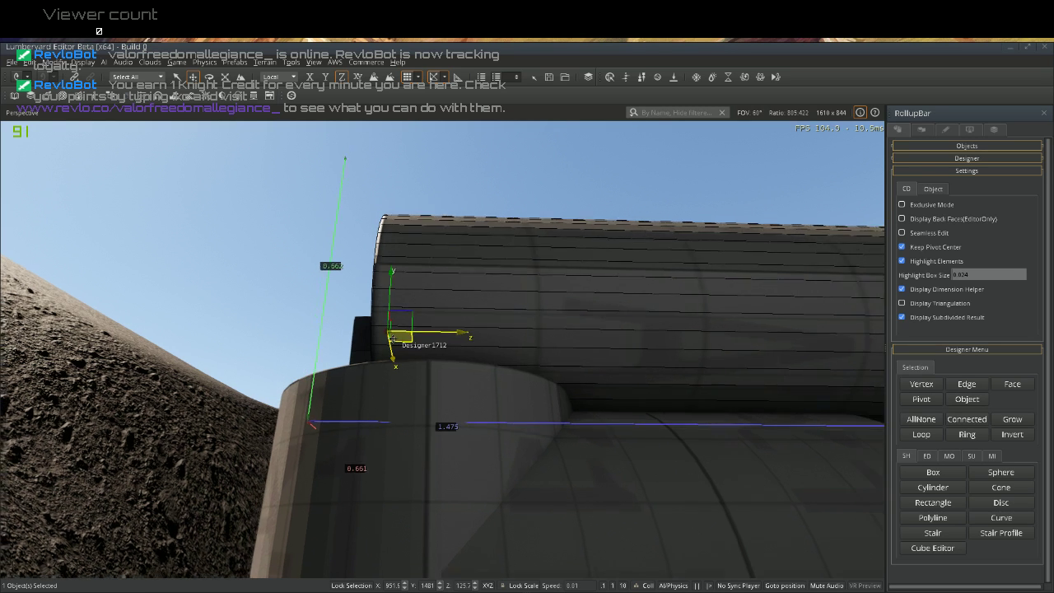
scroll(298, 297, down, 3)
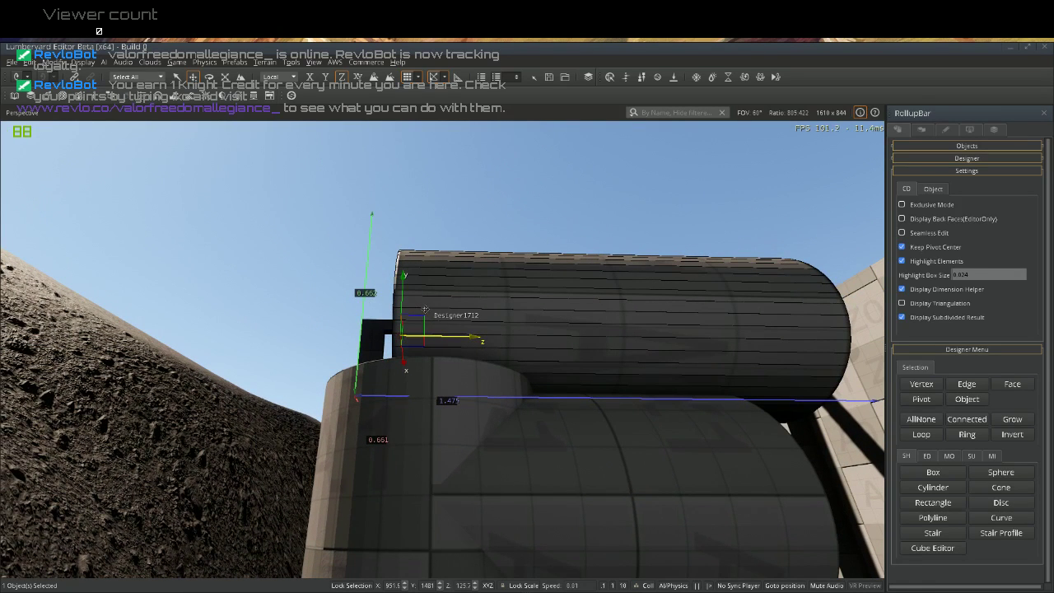
drag(400, 317, 386, 460)
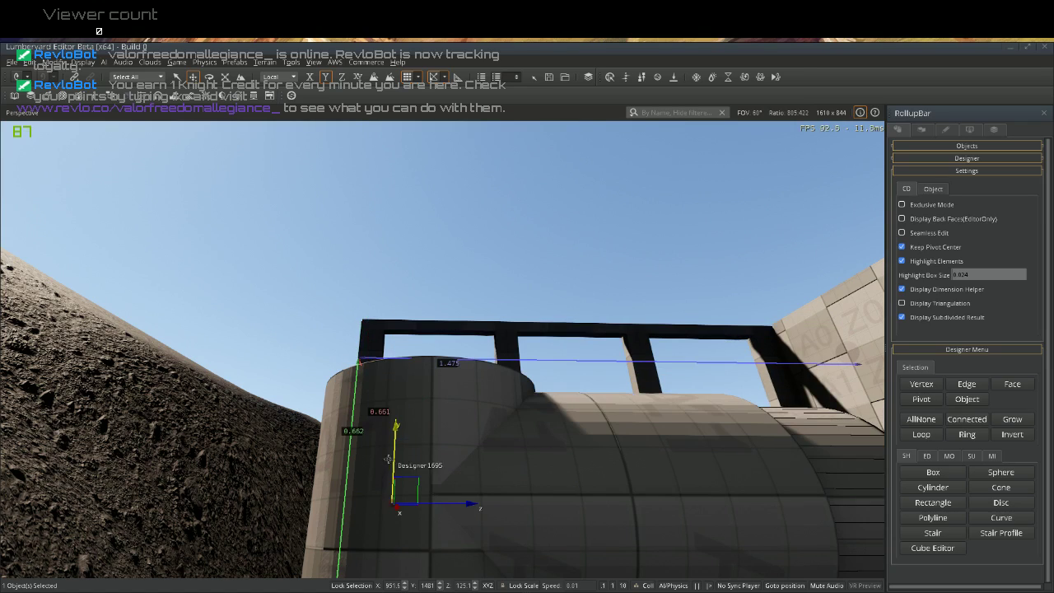
Merge the two adjoining outer sections of the horizontal branch pipe into one designer object
key(d)
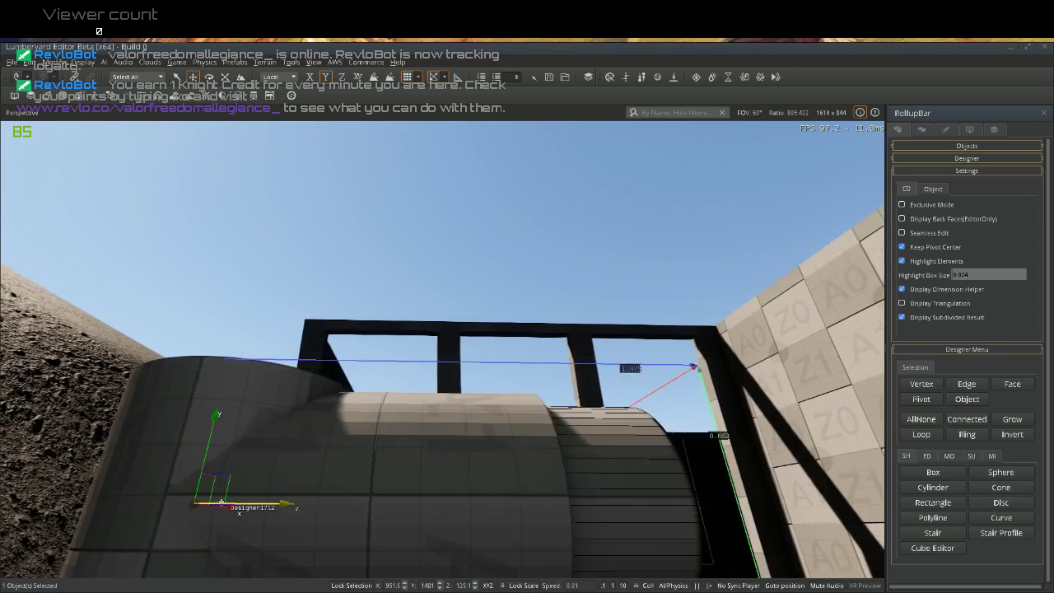
key(d)
right_drag(386, 460, 186, 456)
key(a)
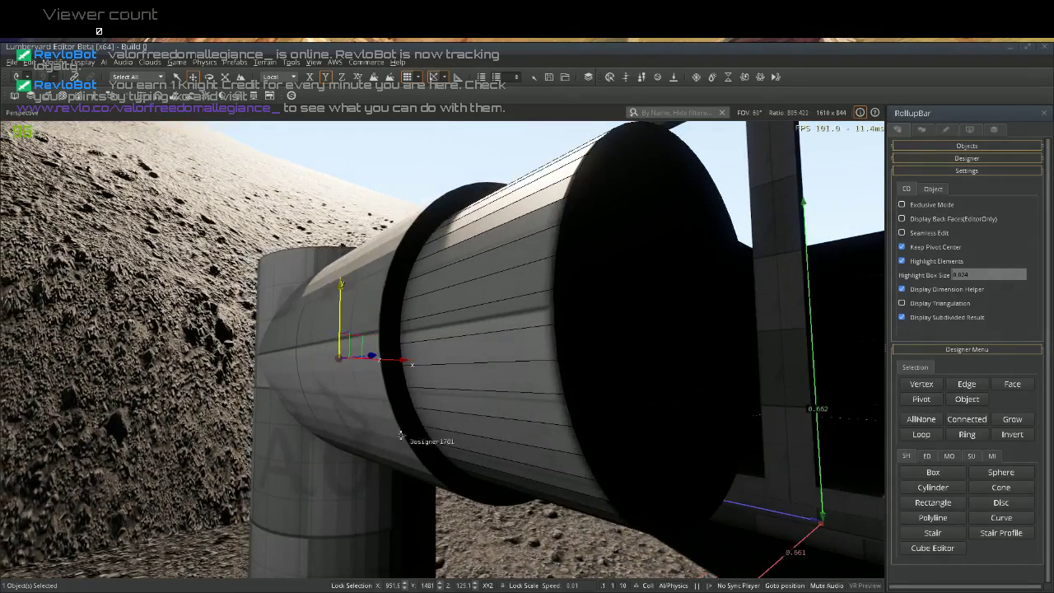
key(a)
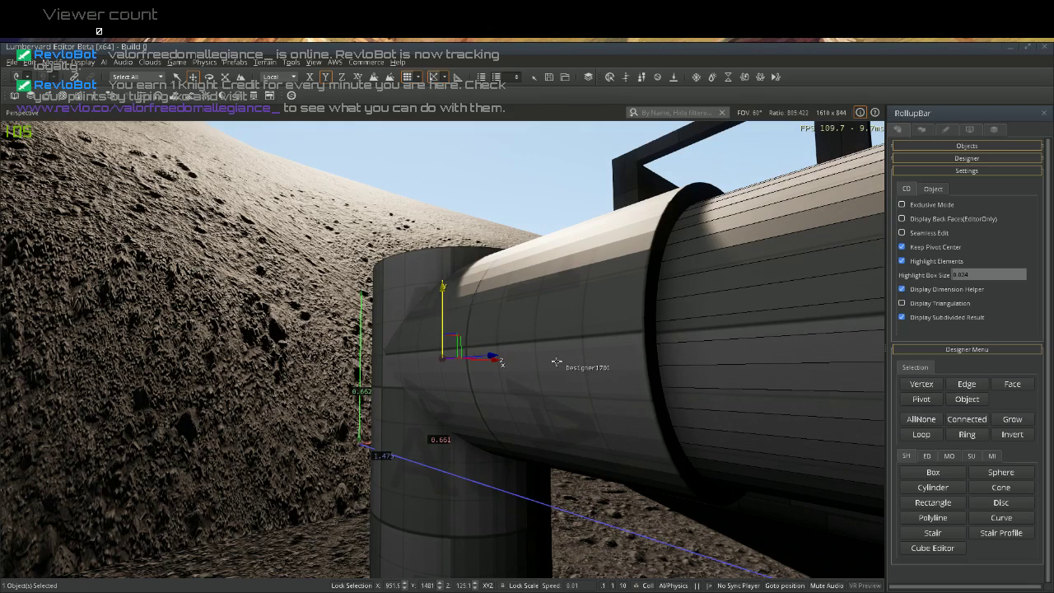
click(558, 363)
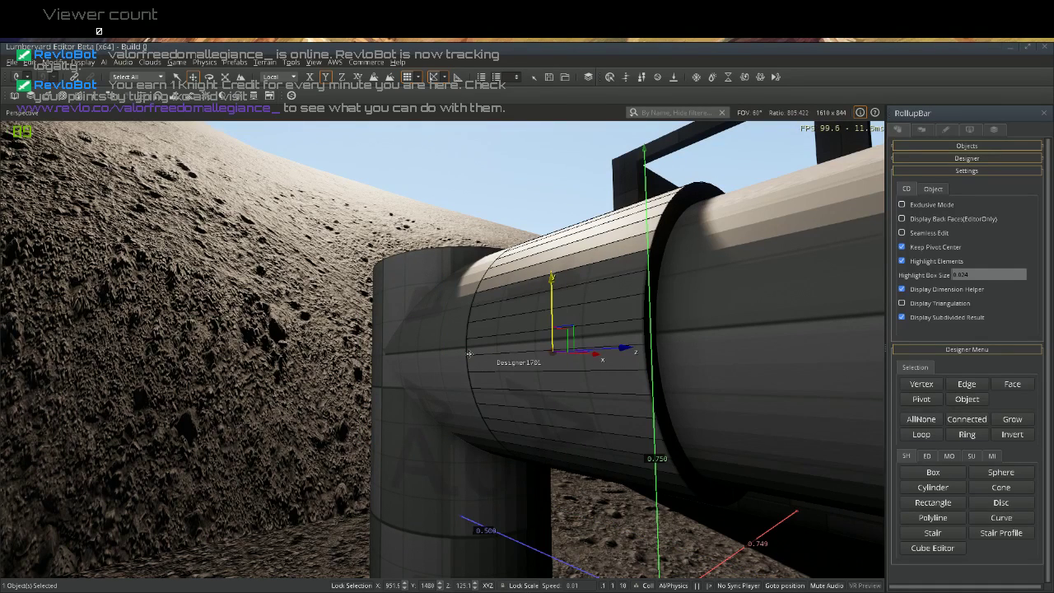
ctrl+click(434, 356)
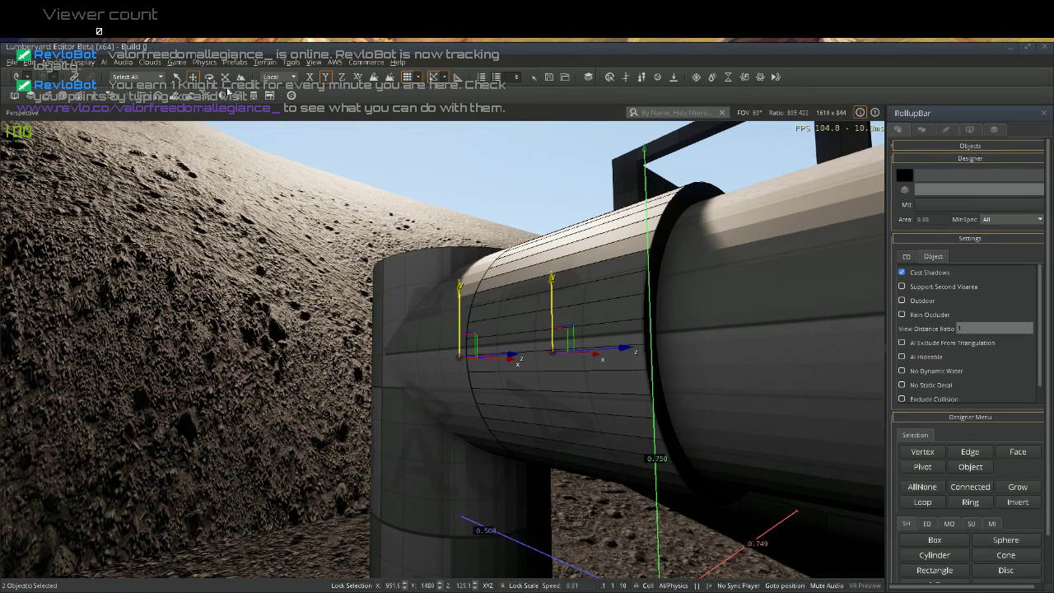
click(927, 523)
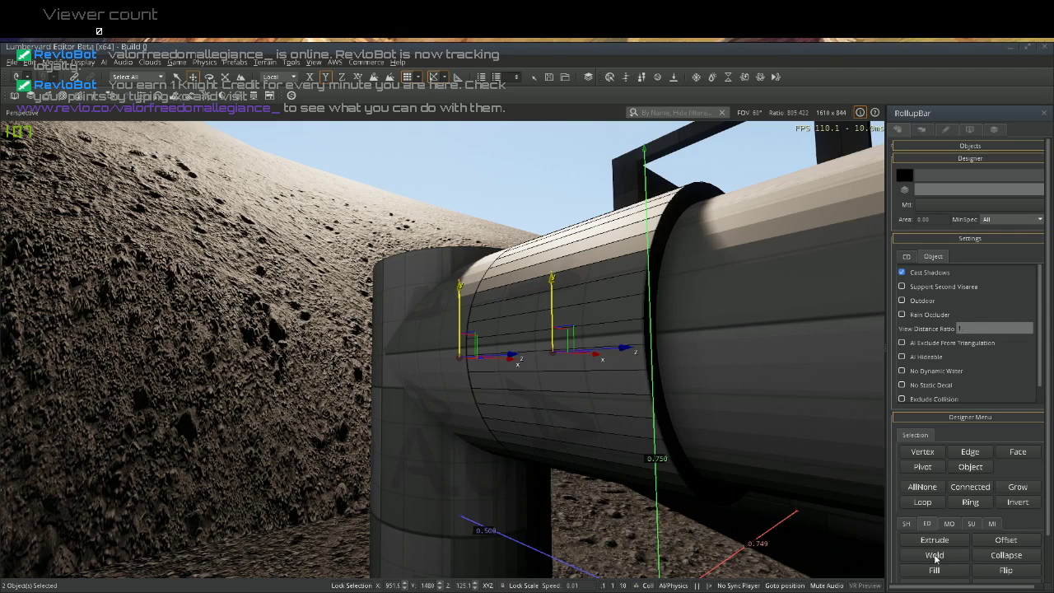
scroll(926, 576, down, 2)
click(931, 539)
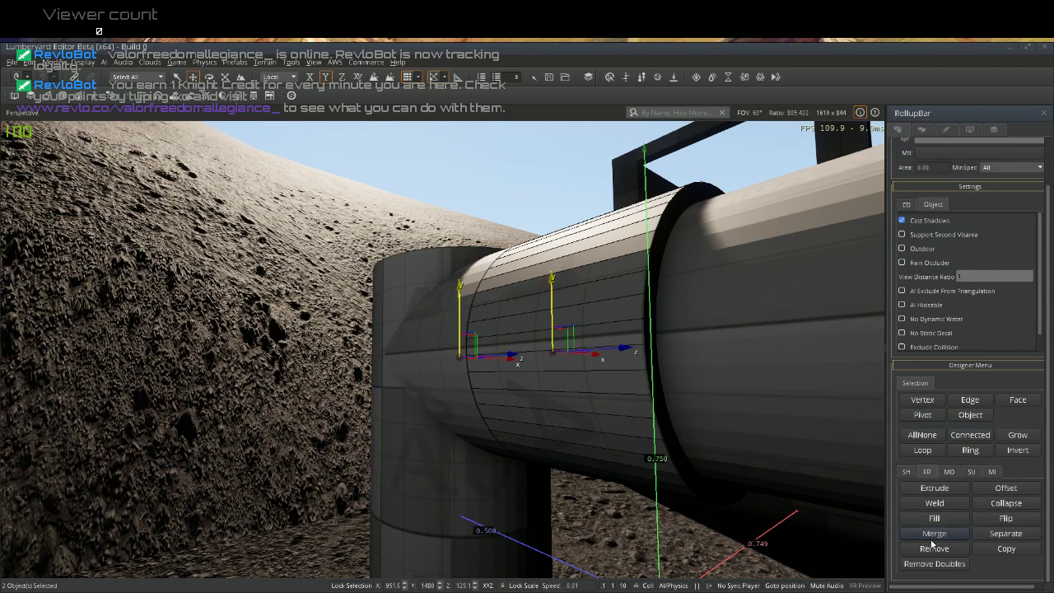
Try to hollow out the merged horizontal pipe with a Boolean Subtract of the inner cylinder
click(788, 404)
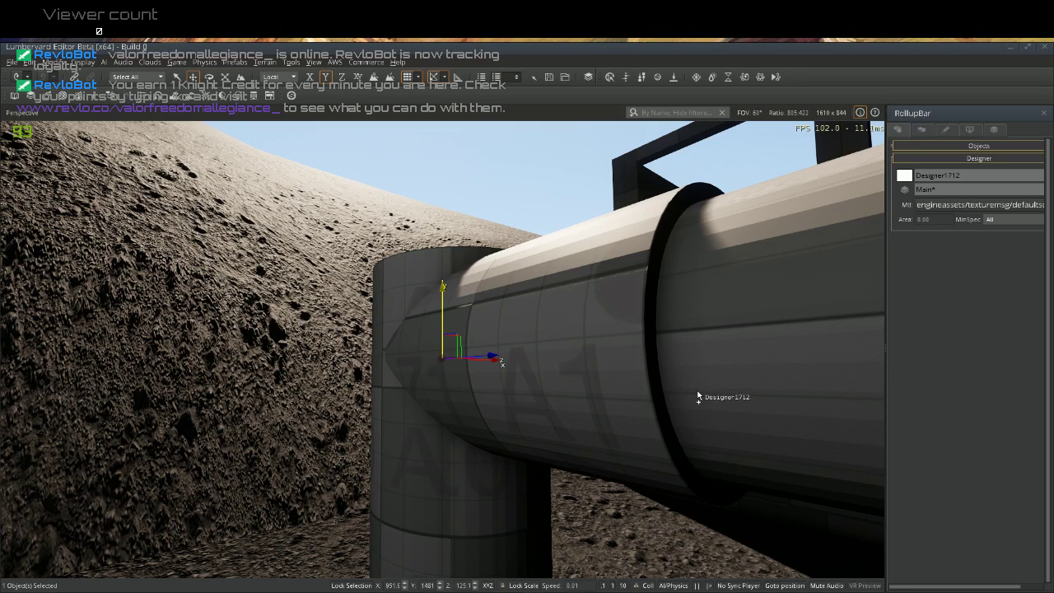
ctrl+click(598, 377)
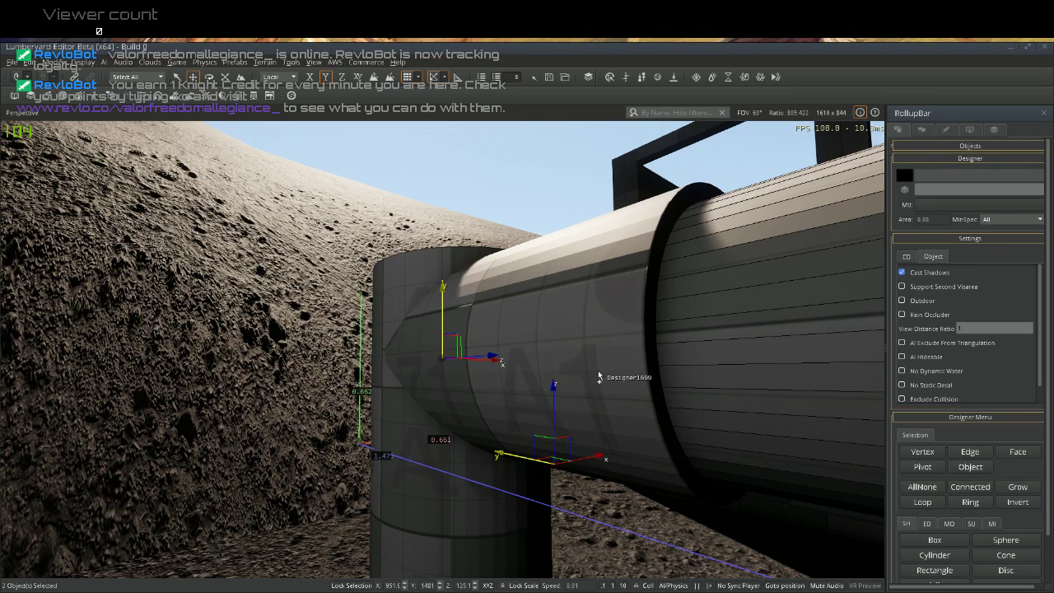
click(949, 525)
scroll(948, 566, down, 2)
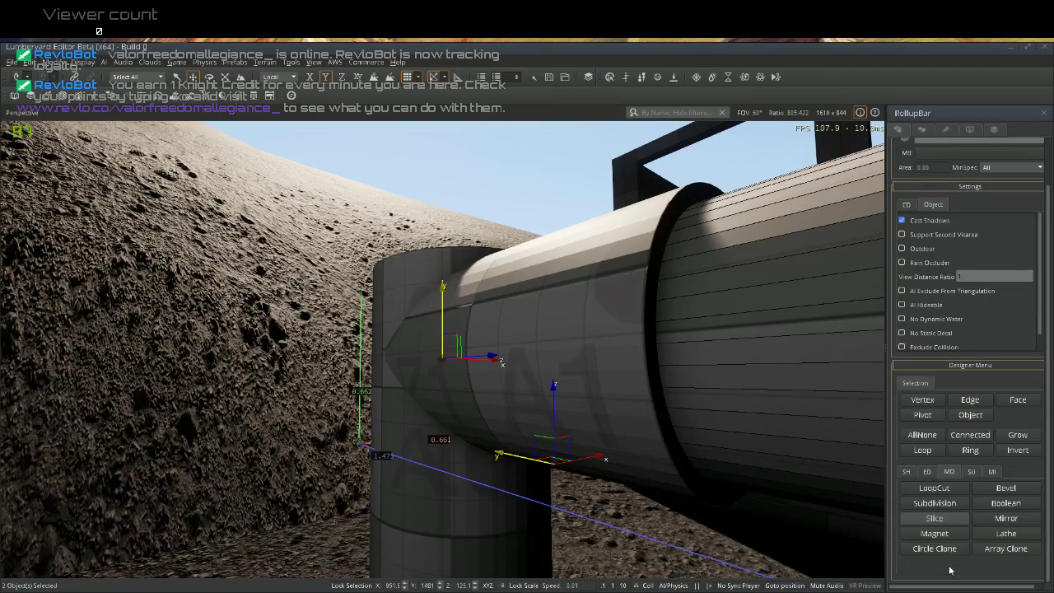
click(999, 503)
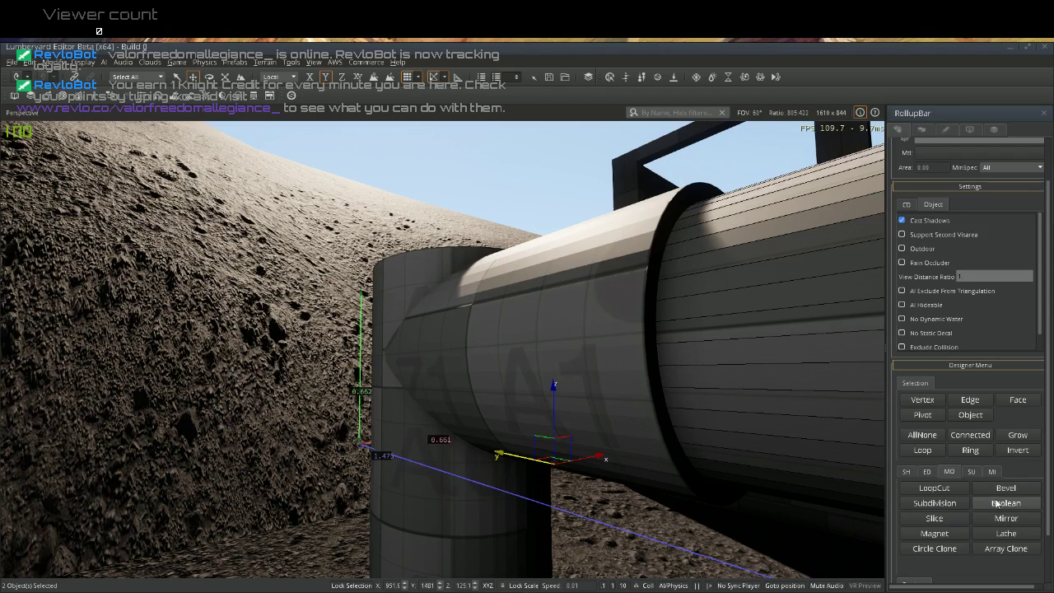
scroll(984, 498, down, 2)
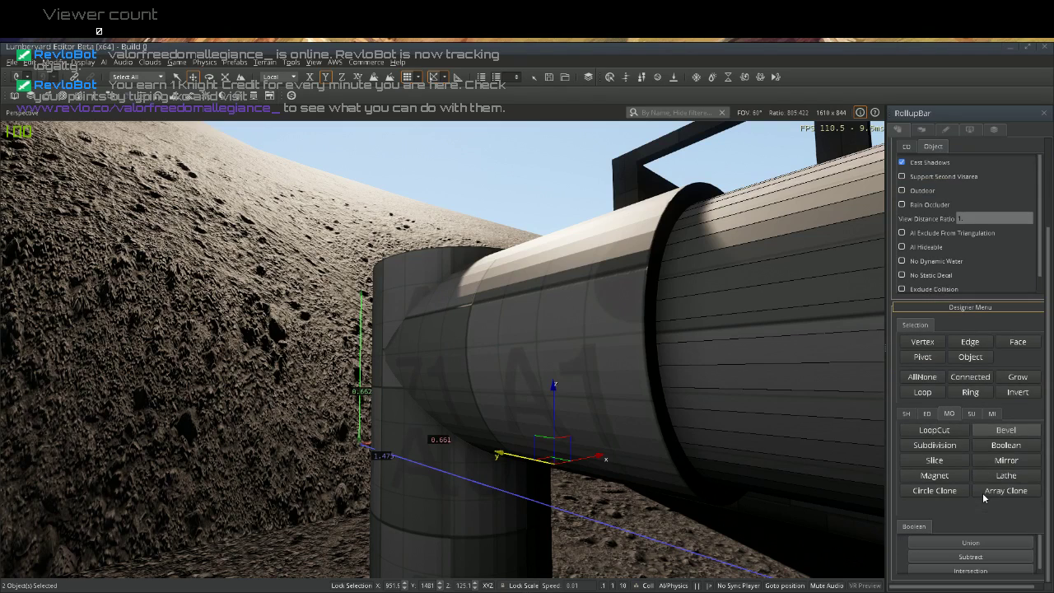
click(953, 559)
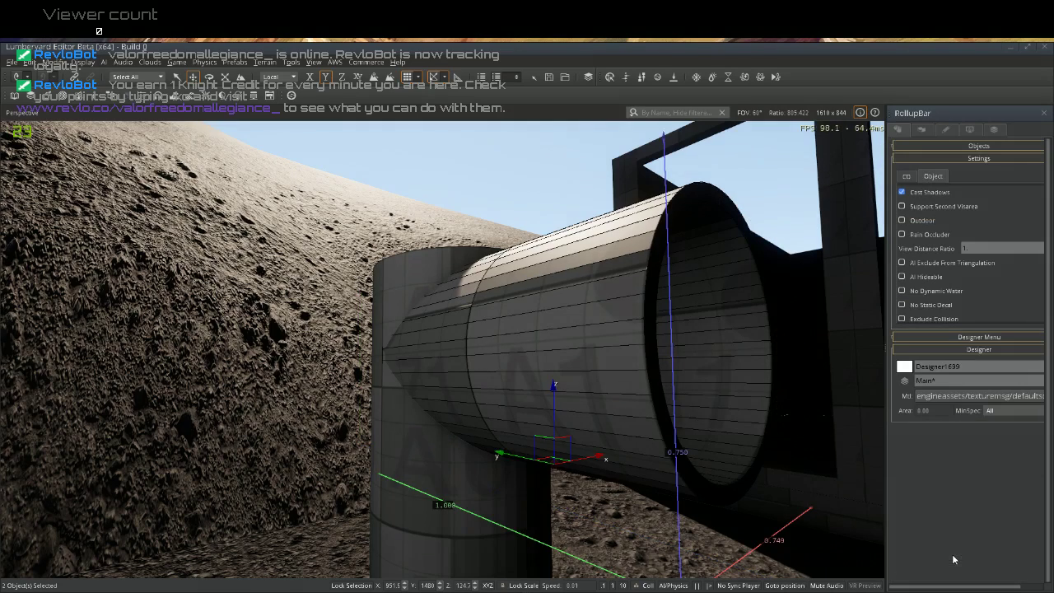
Examine the interior of the horizontal pipe from its open end and undo the Boolean Subtract
click(309, 307)
key(s)
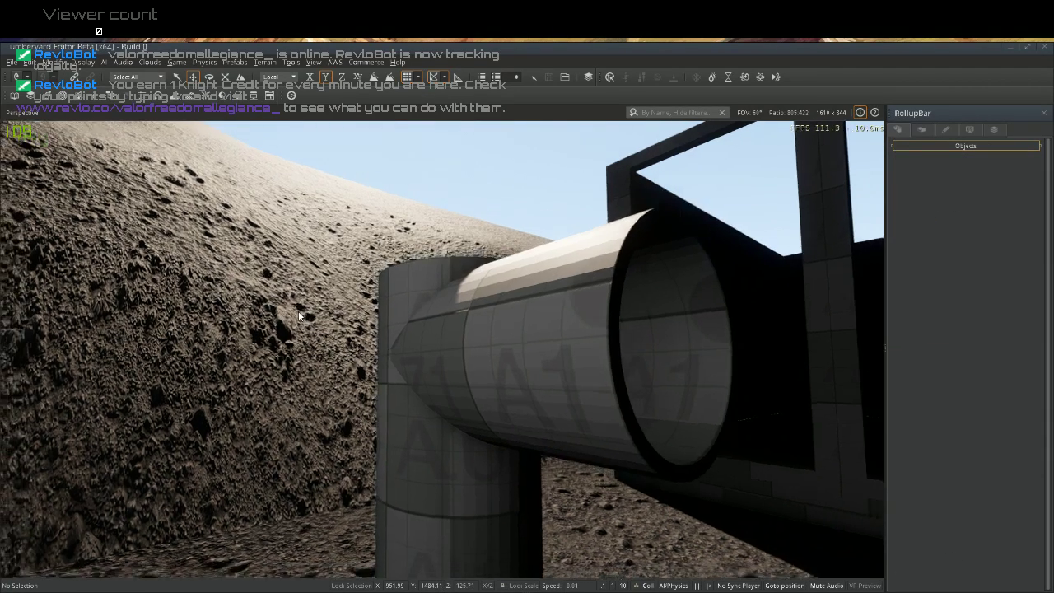
key(d)
key(d)
right_drag(308, 307, 240, 298)
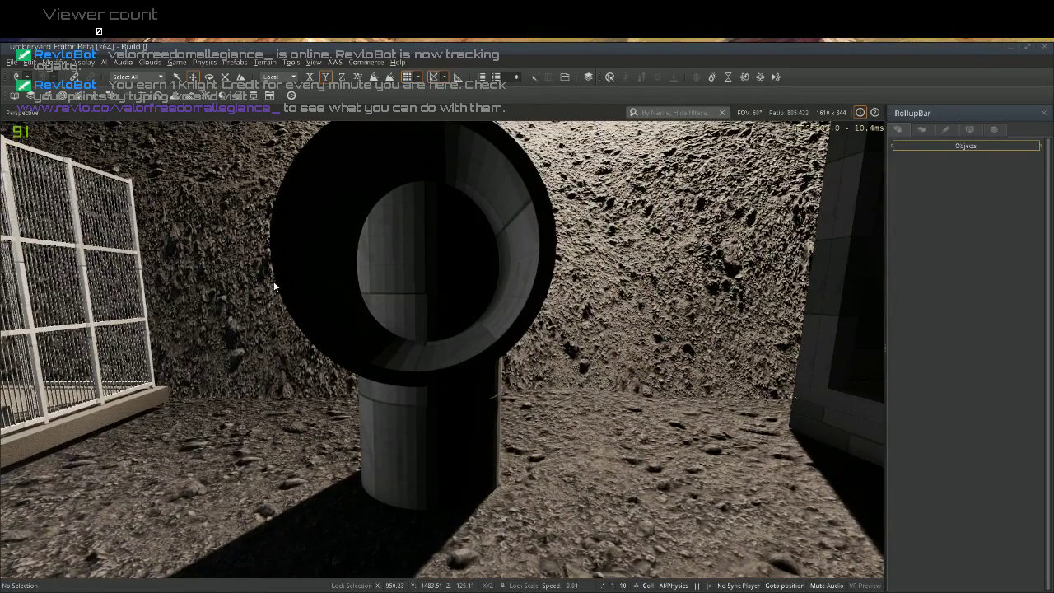
Clone the horizontal inner cylinder and place the copy slightly above the original
click(392, 309)
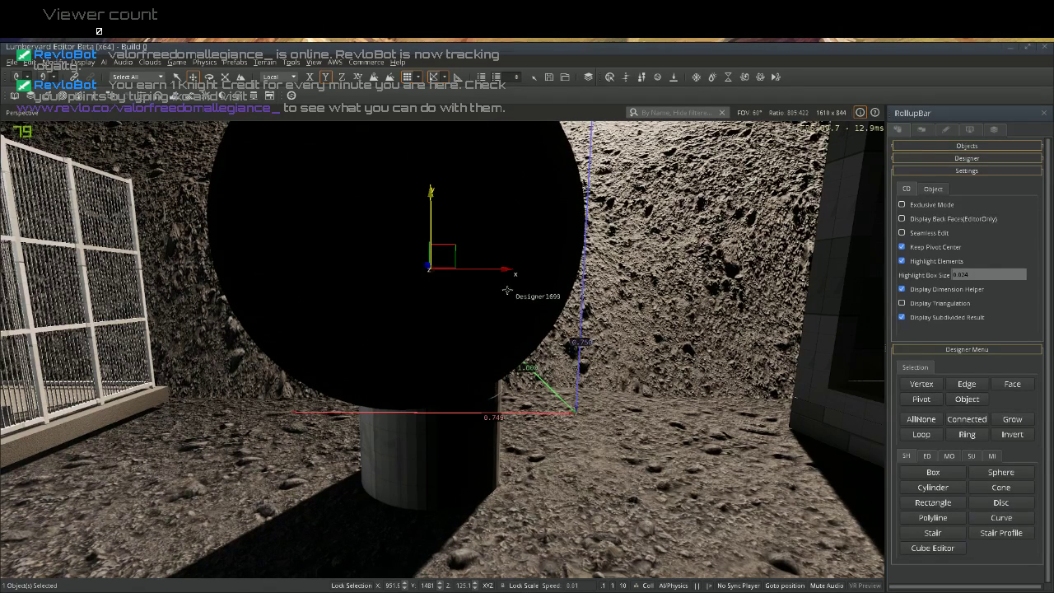
key(ctrl+c)
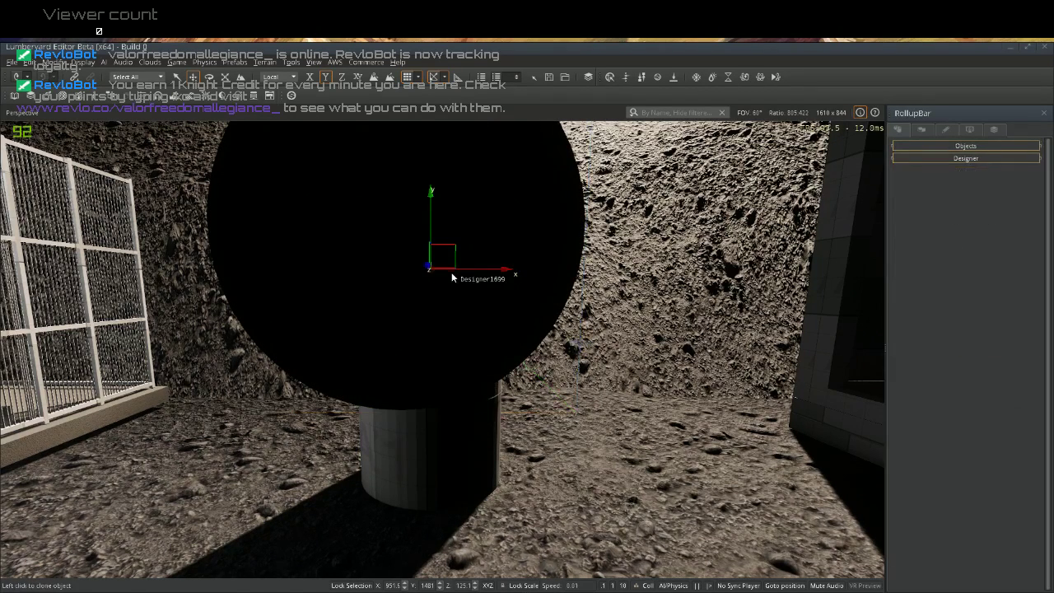
click(433, 239)
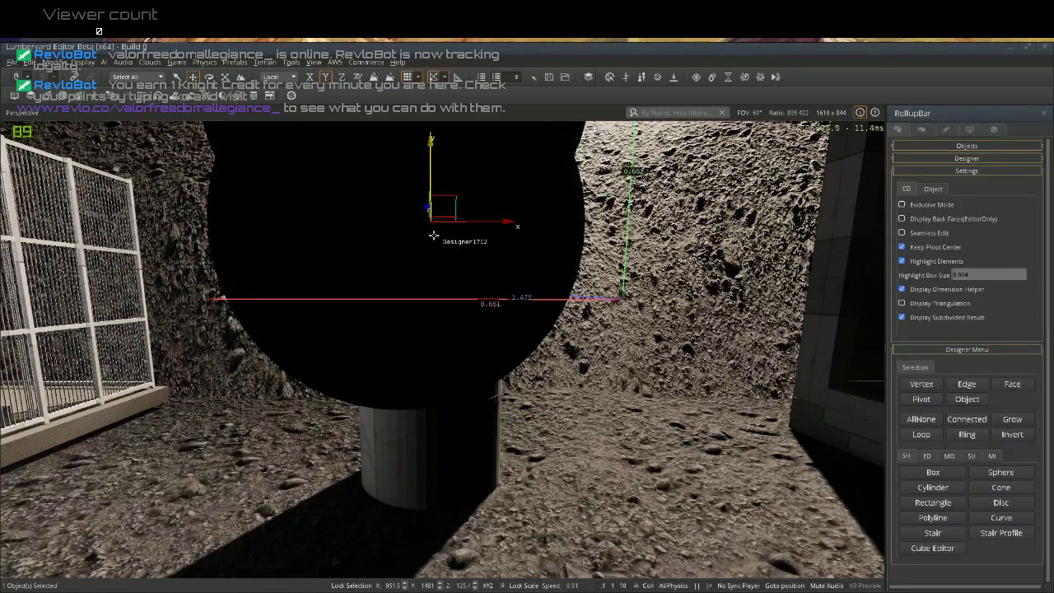
Hollow the horizontal branch pipe by Boolean Subtract of the inner cylinder, and lower the cloned cylinder into the resulting bore
key(a)
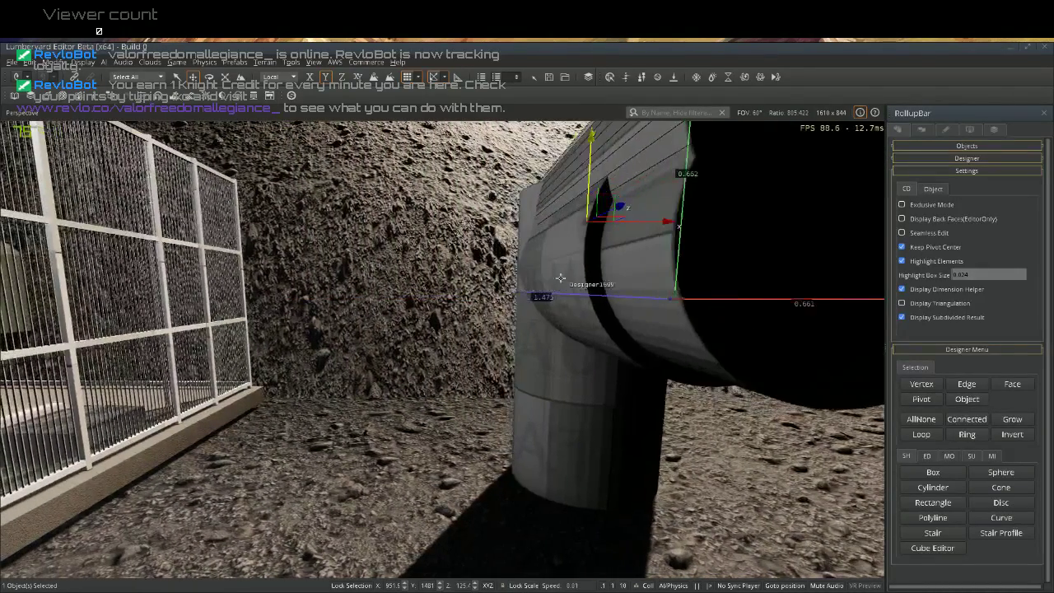
click(560, 281)
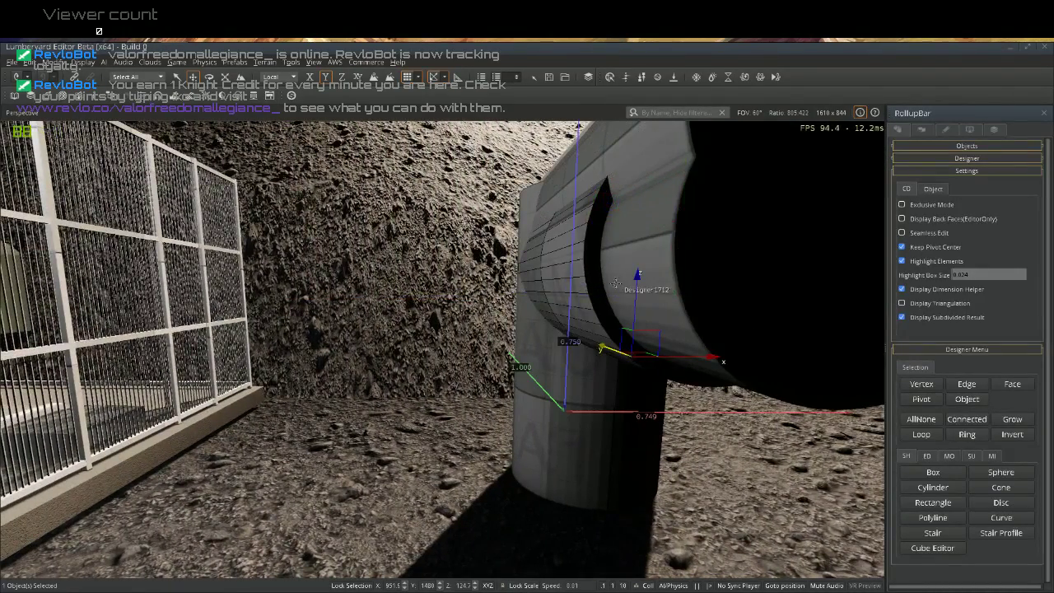
click(650, 287)
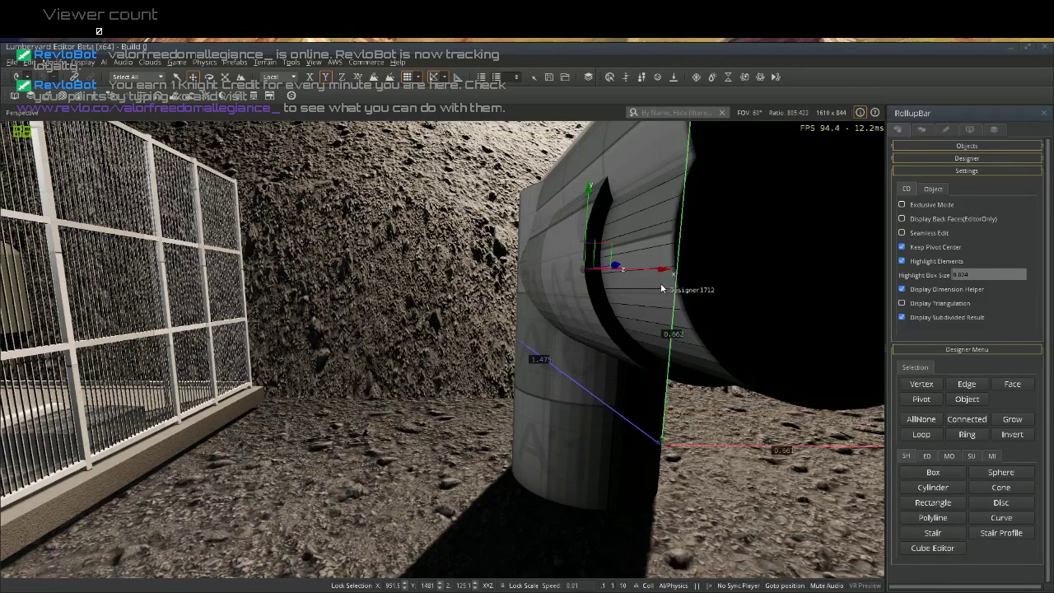
ctrl+click(565, 267)
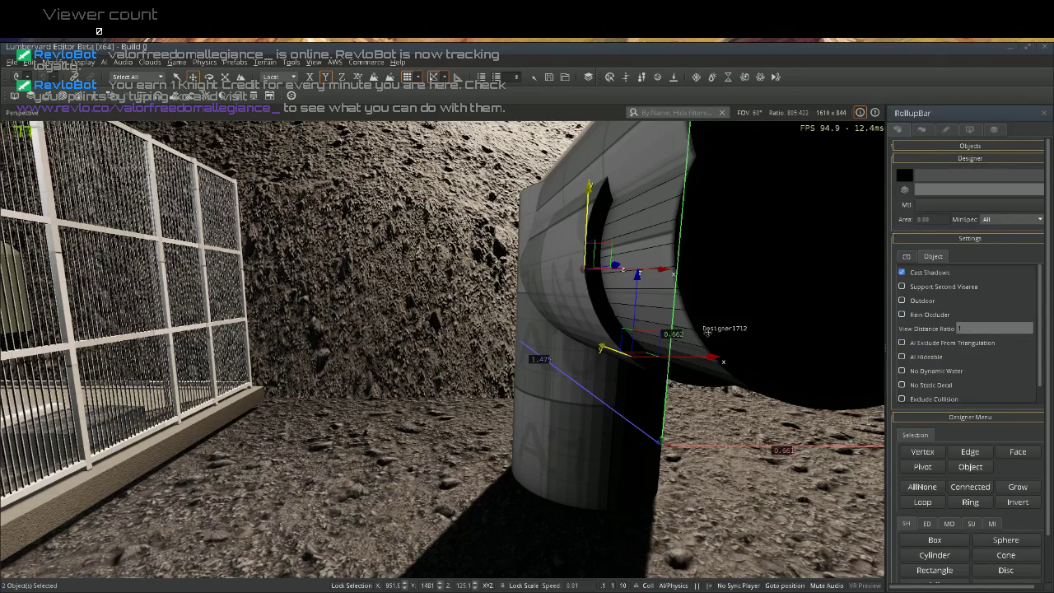
click(954, 524)
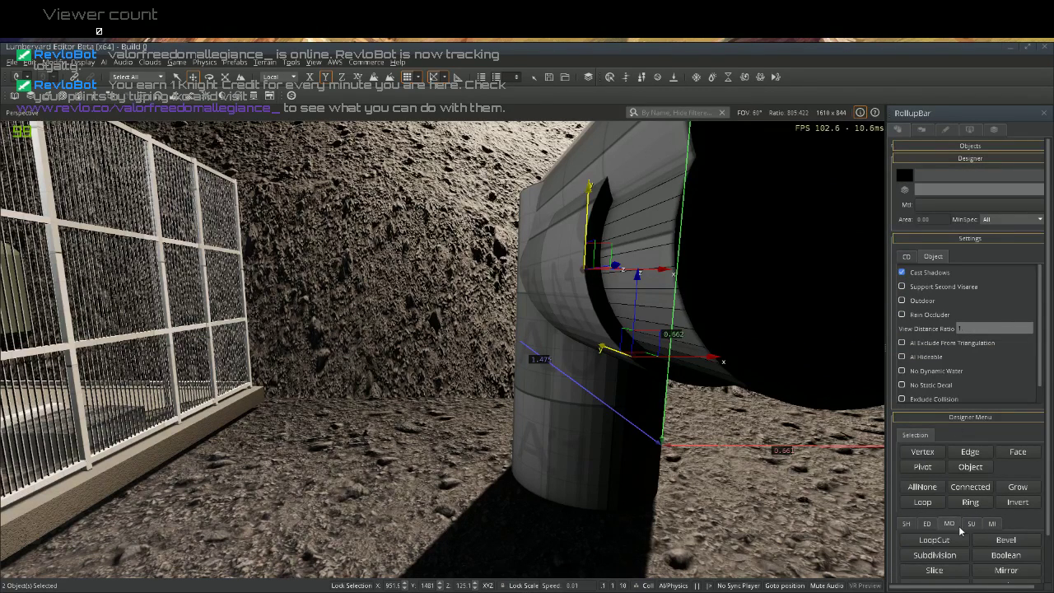
click(1004, 554)
scroll(1004, 555, down, 2)
scroll(985, 553, down, 1)
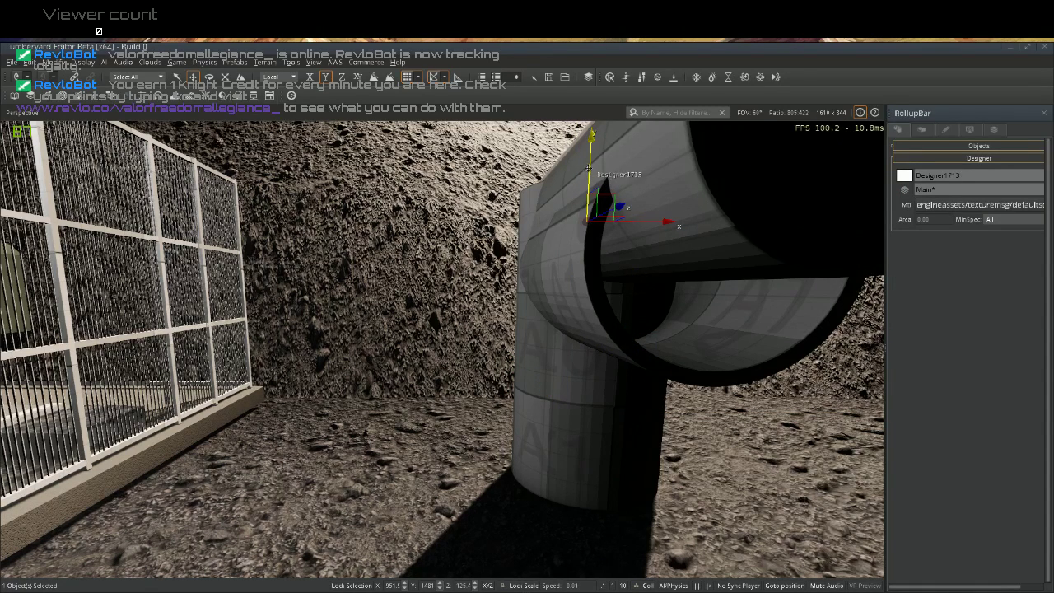
drag(589, 192, 590, 222)
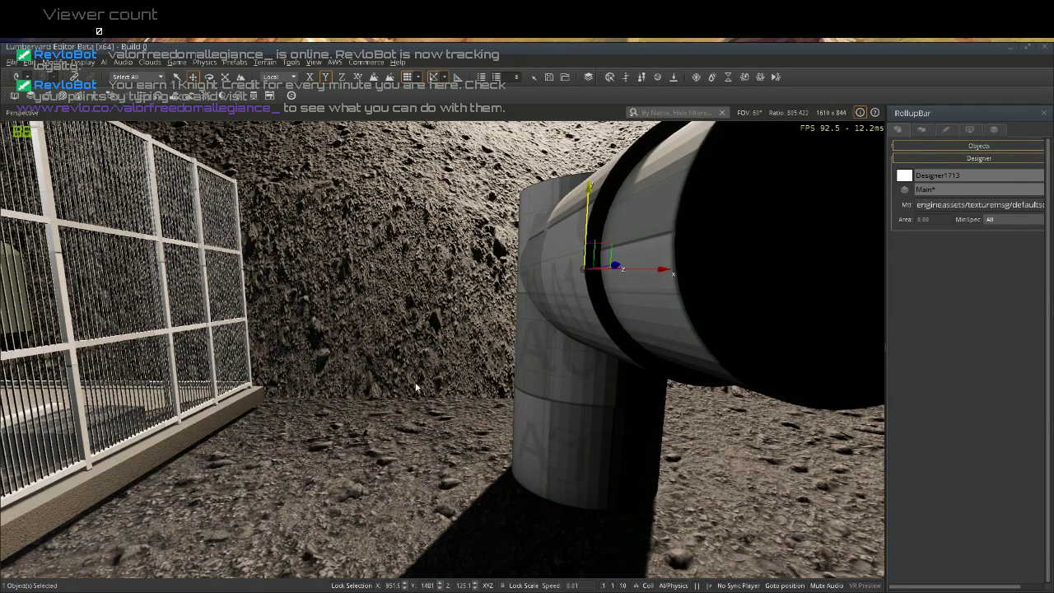
Try to cut the cloned inner cylinder out of the vertical pipe with Boolean Subtract
ctrl+click(546, 385)
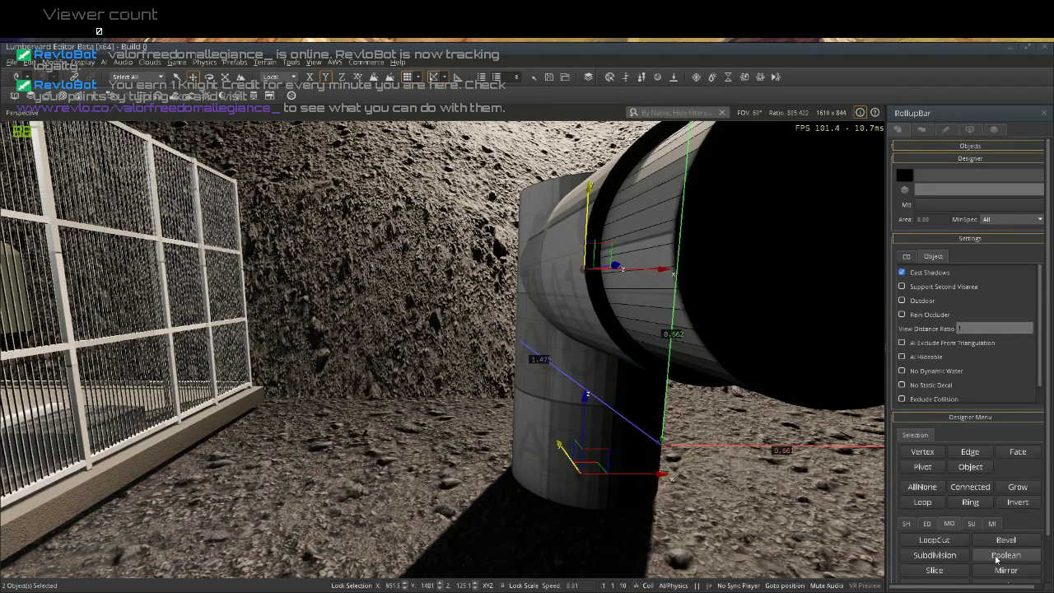
click(993, 556)
scroll(992, 558, down, 3)
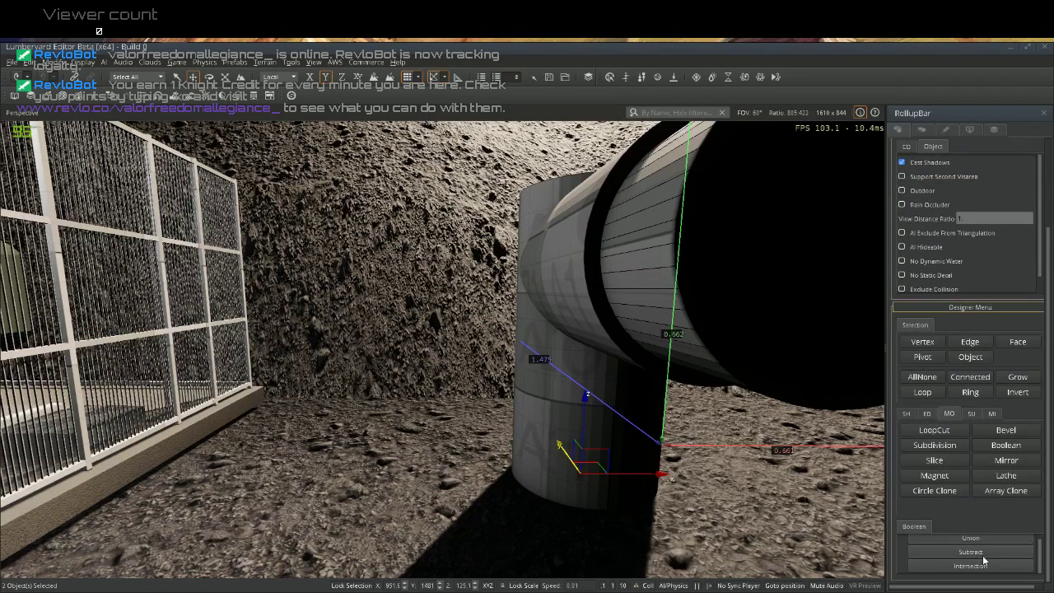
click(980, 555)
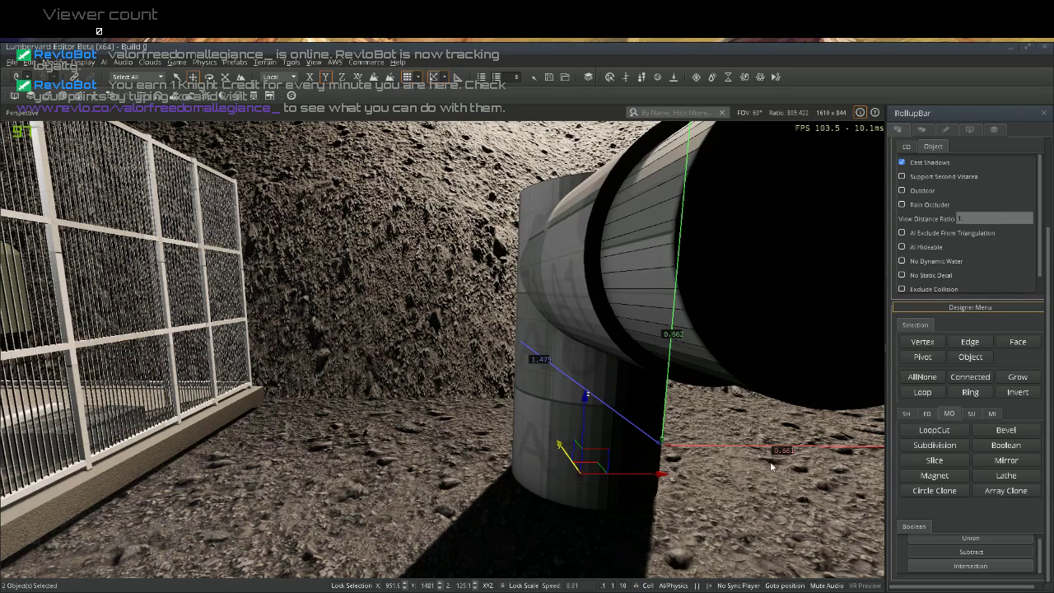
click(635, 383)
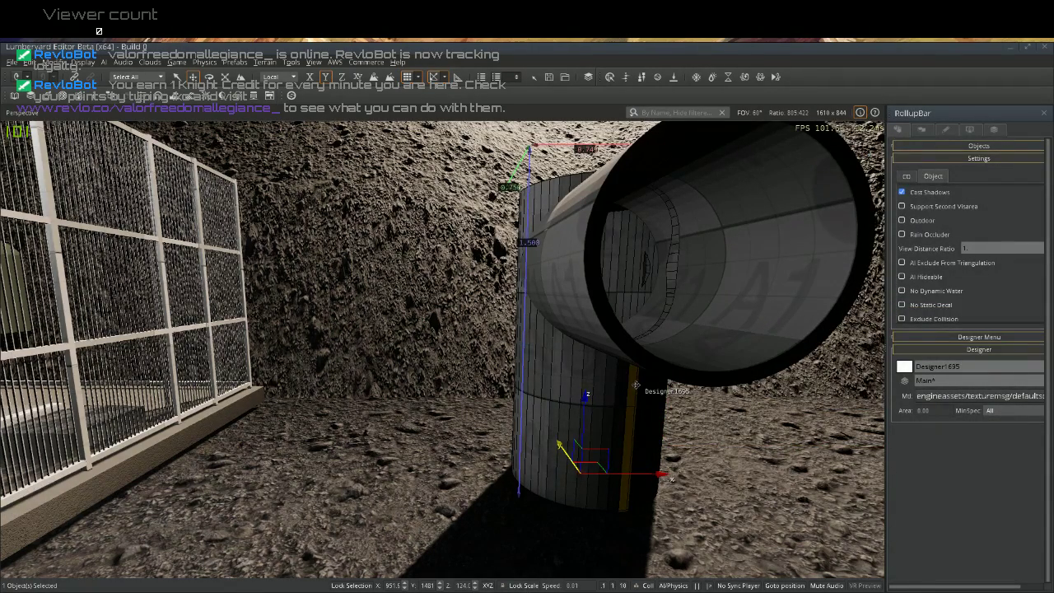
Examine the opening cut into the vertical pipe and undo the last Boolean Subtract
click(358, 260)
key(s)
key(d)
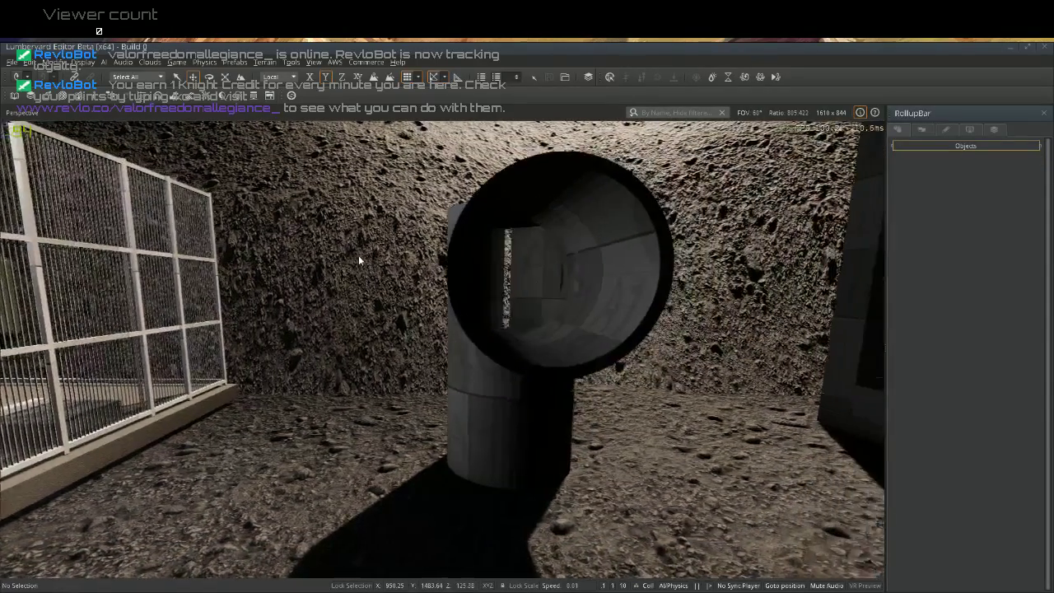
key(d)
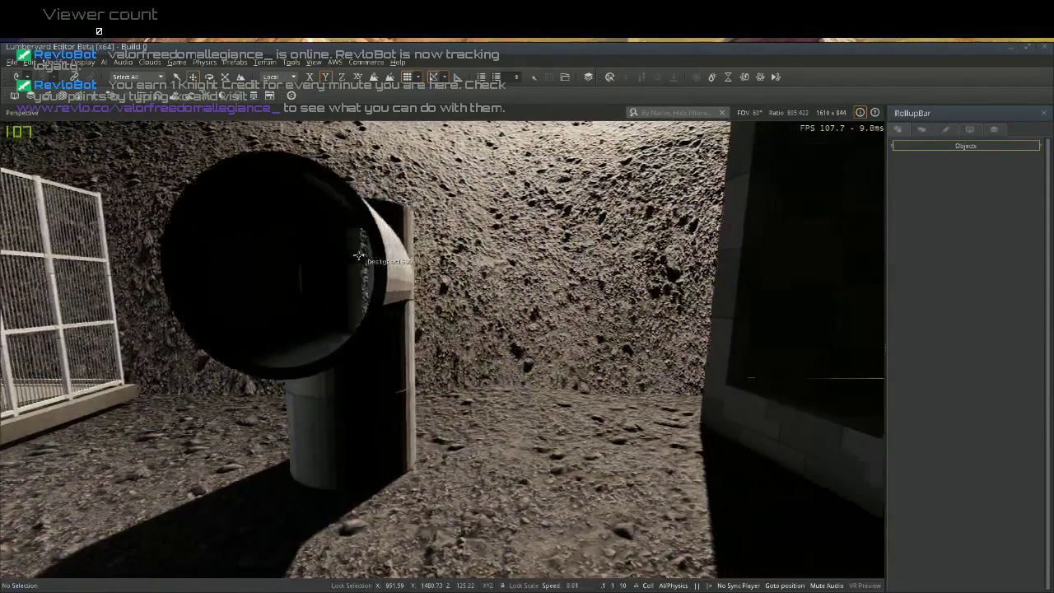
key(d)
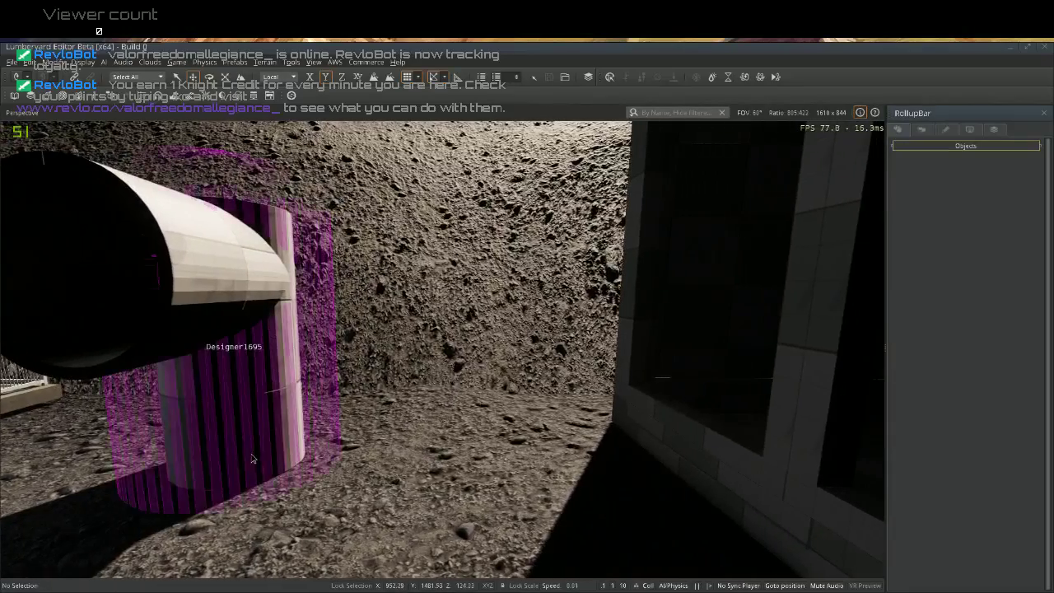
click(297, 454)
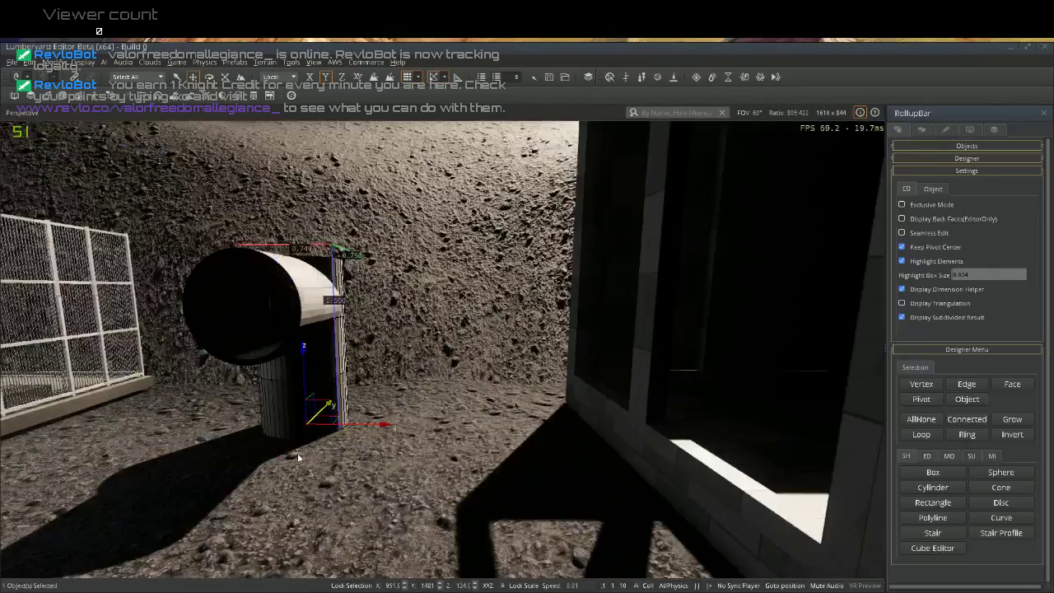
right_click(423, 346)
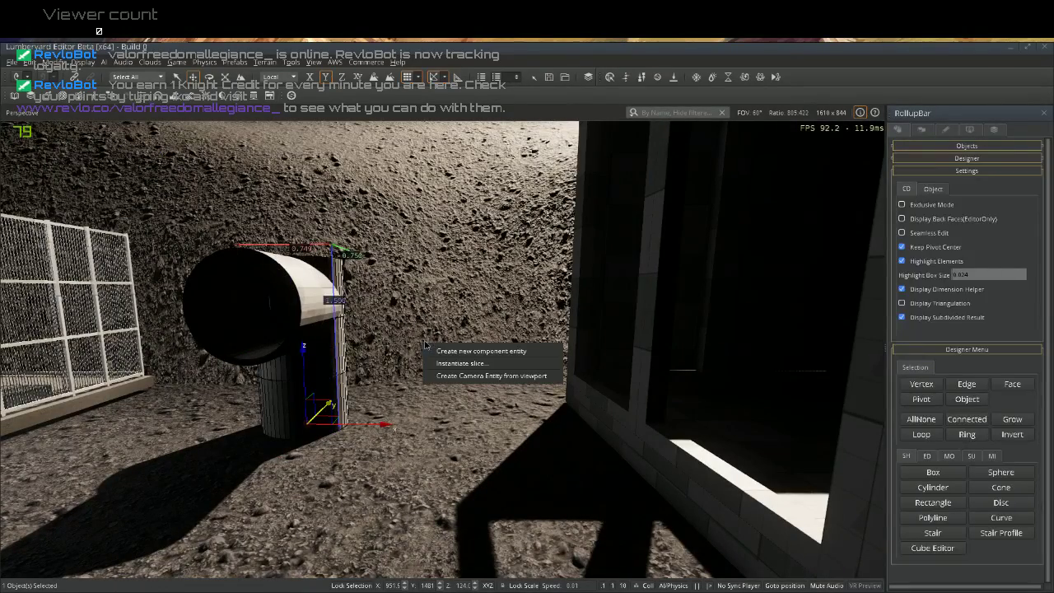
click(424, 345)
key(ctrl+z)
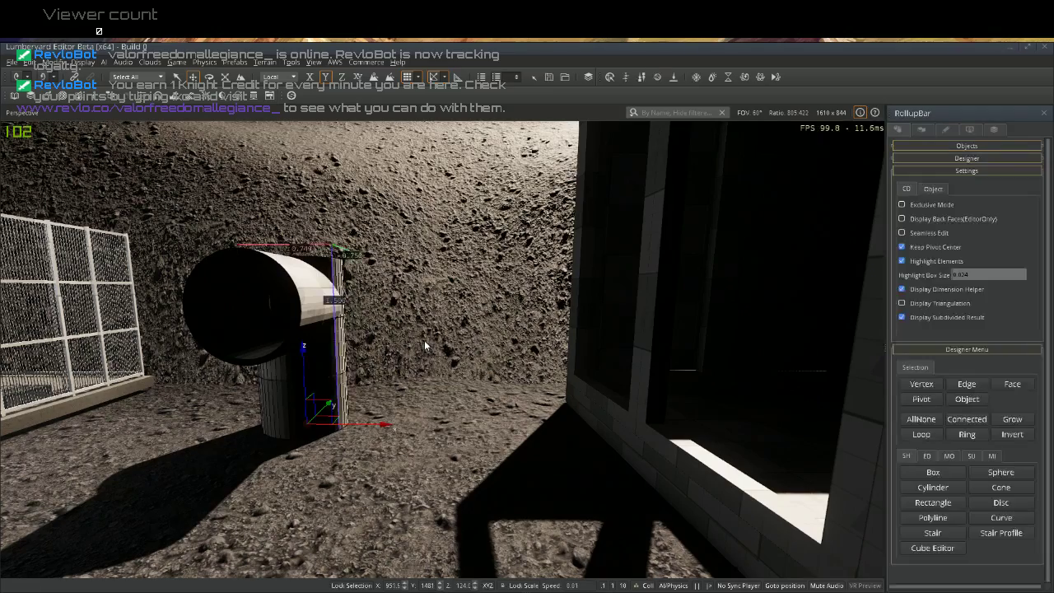
key(ctrl+z)
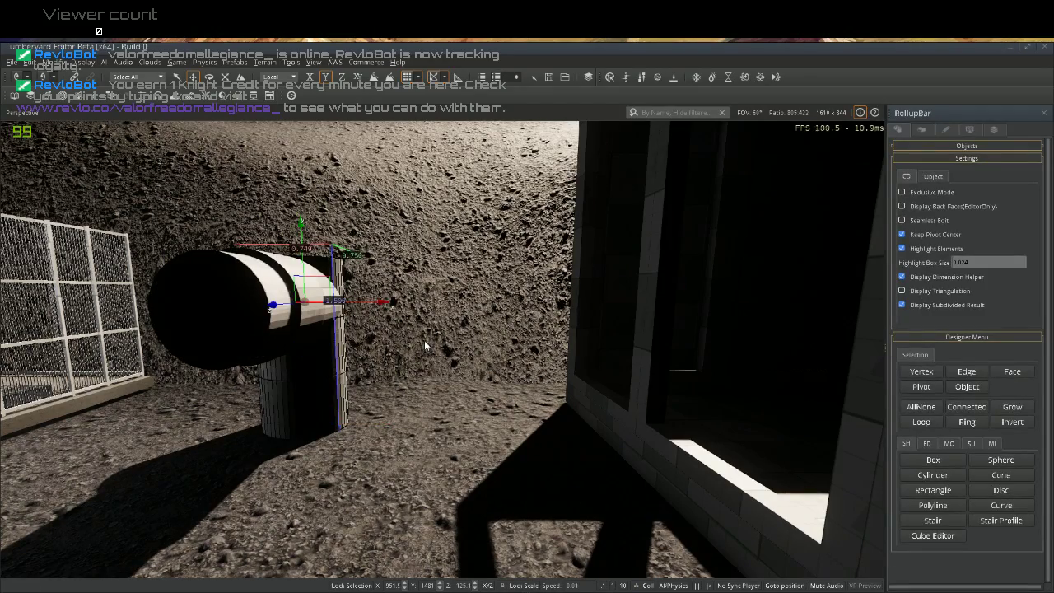
Move the cloned inner cylinder outward along the branch axis and reduce its Z scale to 2.65
key(w)
mouse_move(426, 341)
right_down()
mouse_move(438, 305)
mouse_move(428, 335)
right_up()
key(s)
right_drag(473, 410, 473, 410)
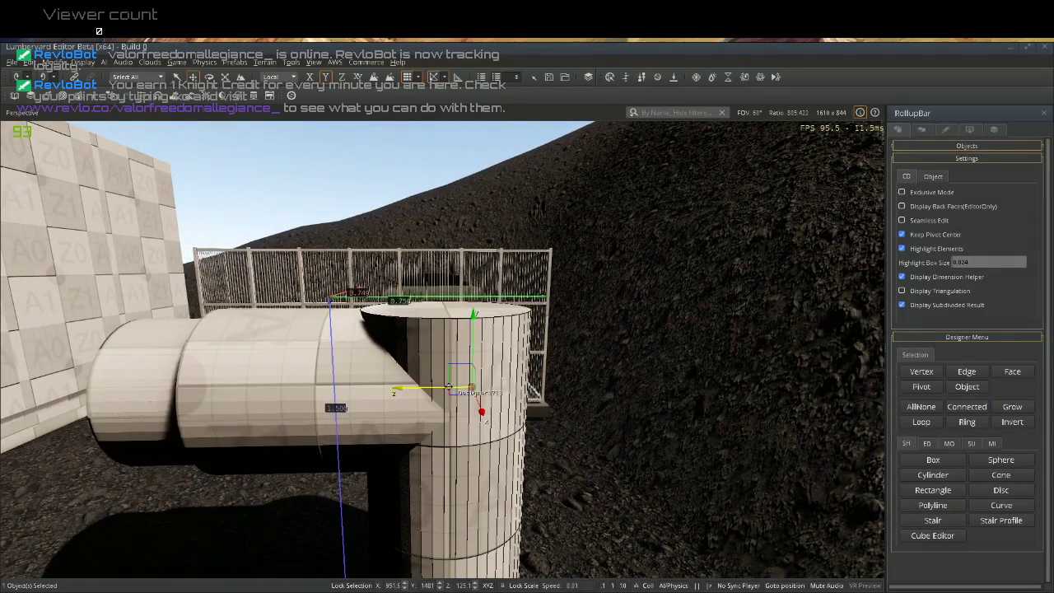
mouse_move(457, 389)
mouse_down()
mouse_move(476, 393)
mouse_move(457, 390)
mouse_up()
drag(440, 390, 420, 387)
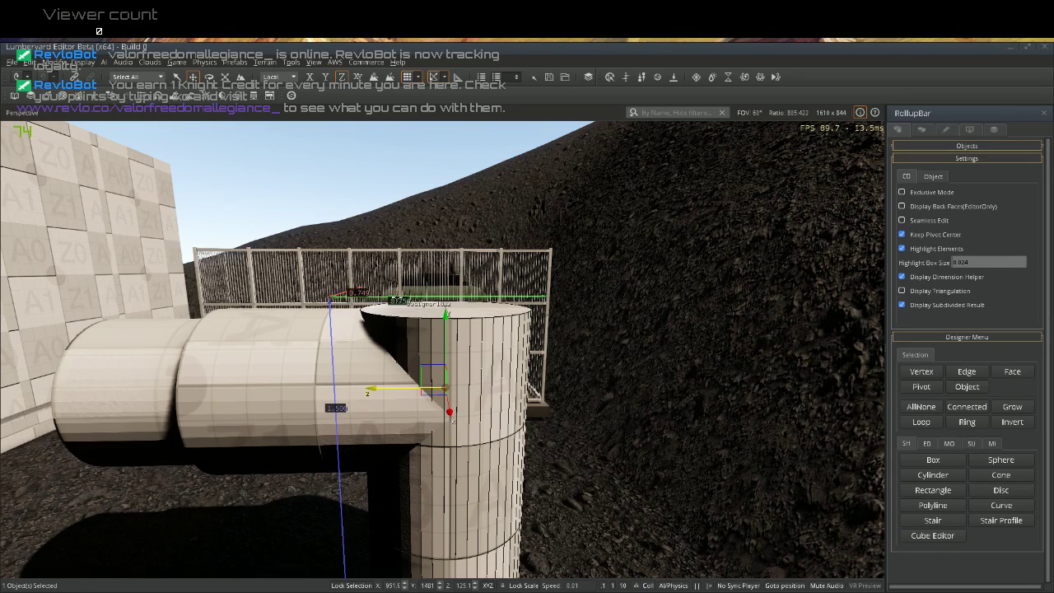
click(224, 79)
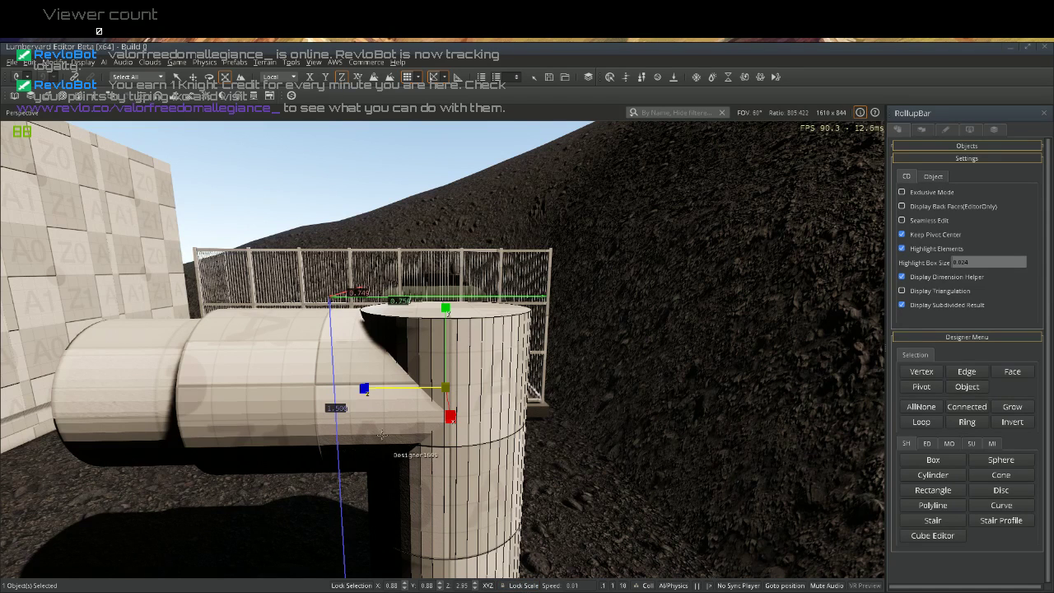
drag(364, 392, 356, 398)
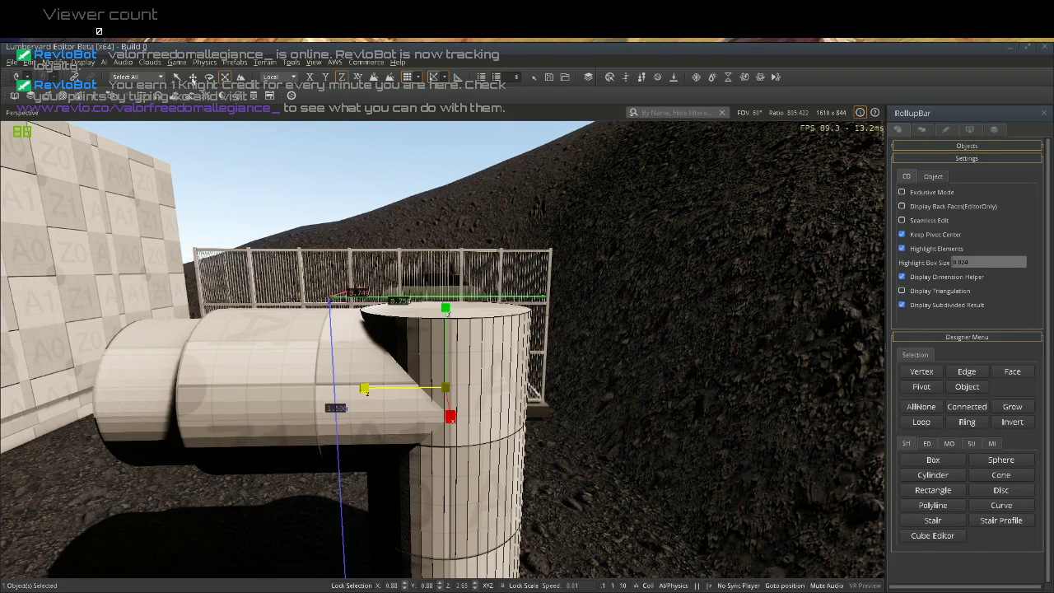
Fine-tune the shortened cylinder's position along its Z axis, aligning its inner end within the vertical pipe
click(193, 76)
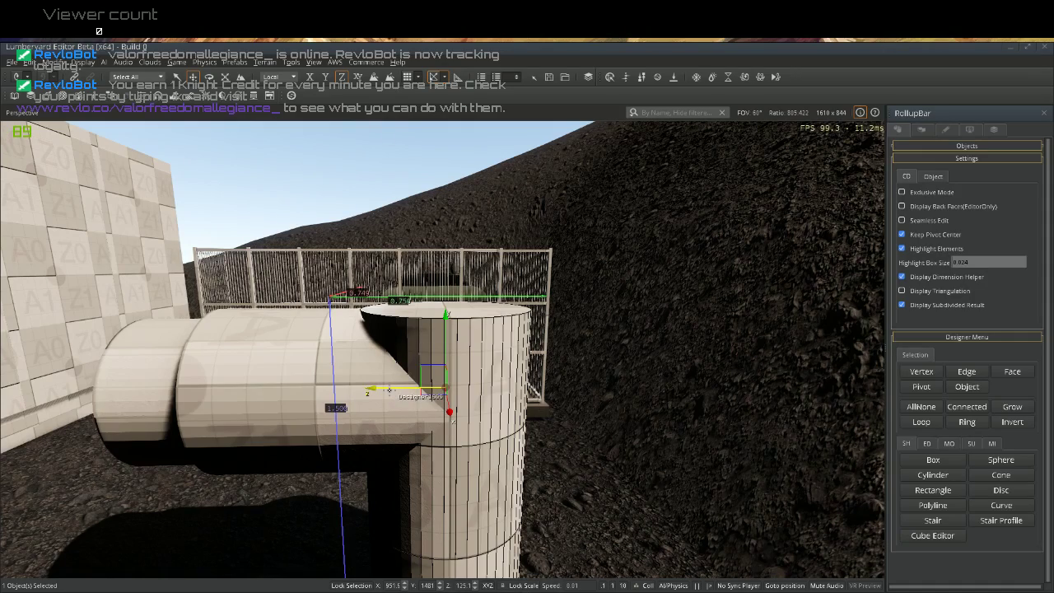
key(w)
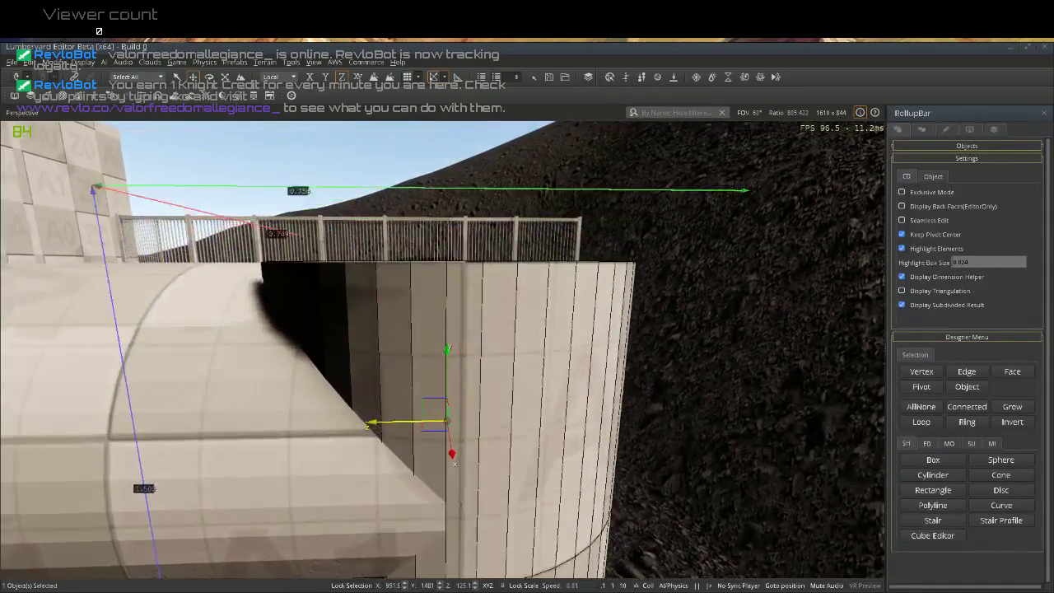
mouse_move(400, 376)
right_down()
mouse_move(400, 510)
mouse_move(400, 428)
mouse_move(321, 395)
mouse_move(205, 370)
mouse_move(329, 370)
mouse_move(436, 445)
mouse_move(416, 420)
mouse_move(356, 390)
mouse_move(371, 405)
mouse_move(368, 445)
mouse_move(404, 370)
right_up()
key(w)
key(s)
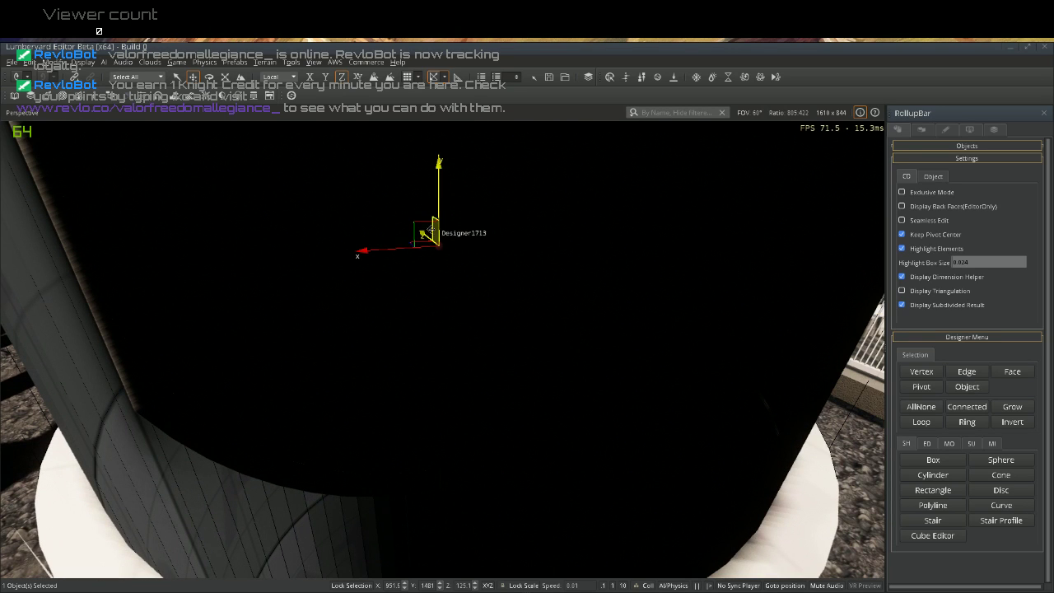
right_drag(438, 270, 426, 254)
mouse_move(426, 255)
mouse_down()
mouse_move(423, 277)
mouse_move(424, 266)
mouse_up()
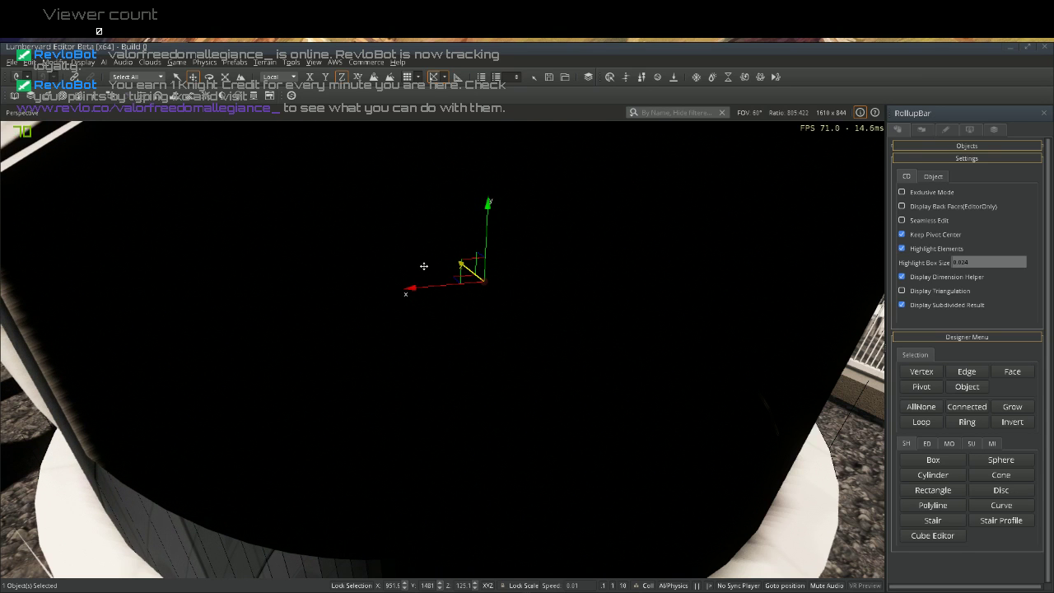
right_drag(423, 266, 395, 250)
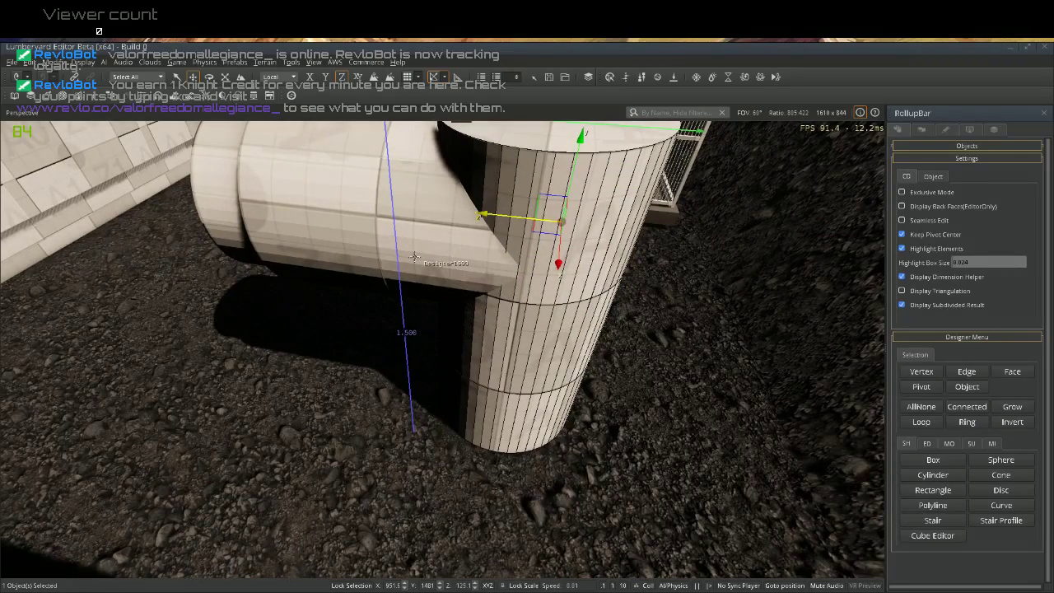
Subtract the shortened inner cylinder from the vertical pipe with a Boolean operation
click(517, 387)
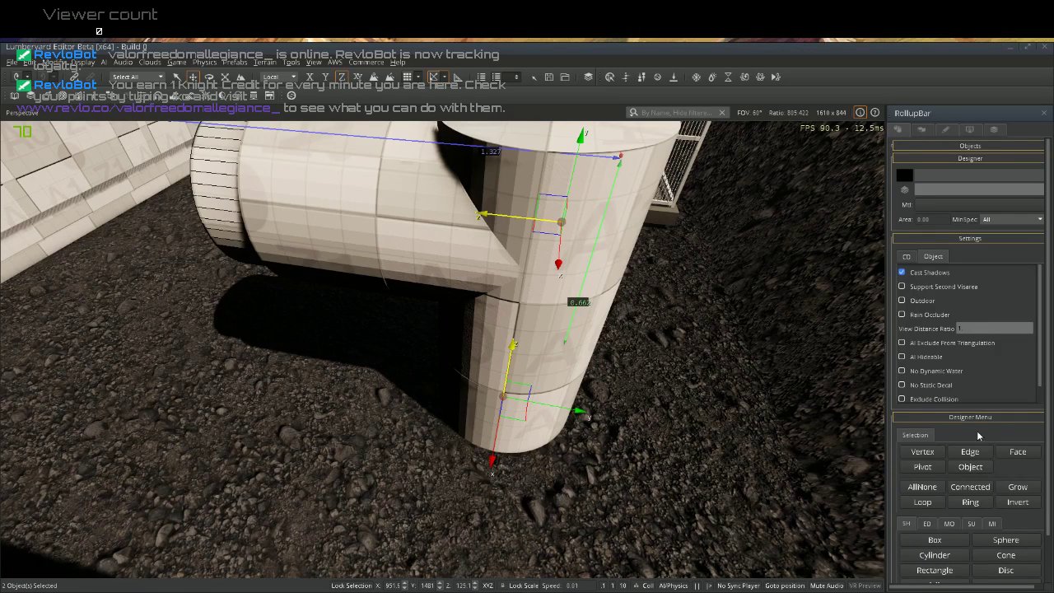
click(948, 524)
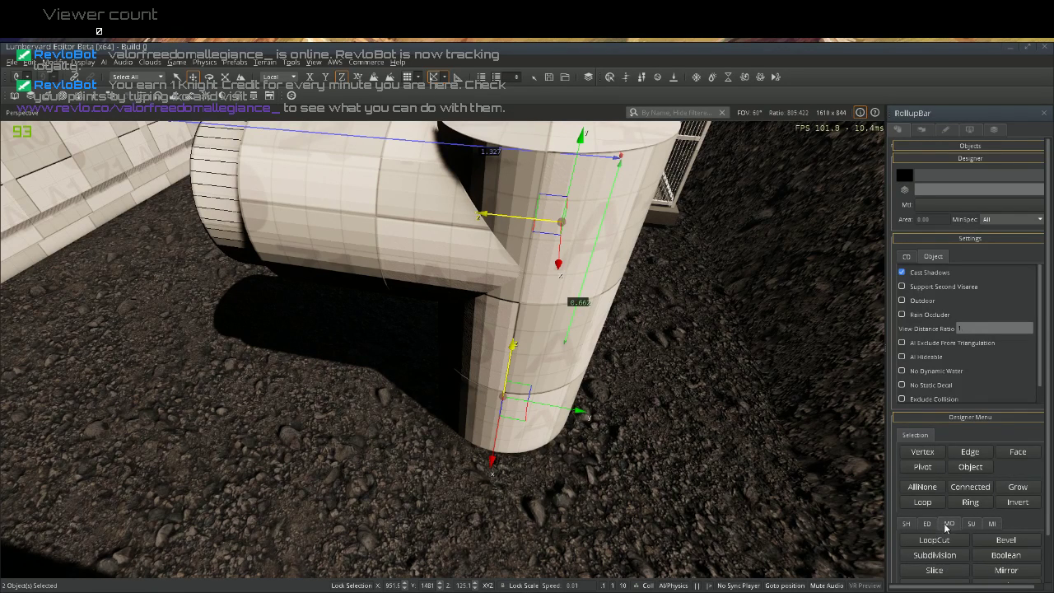
click(996, 556)
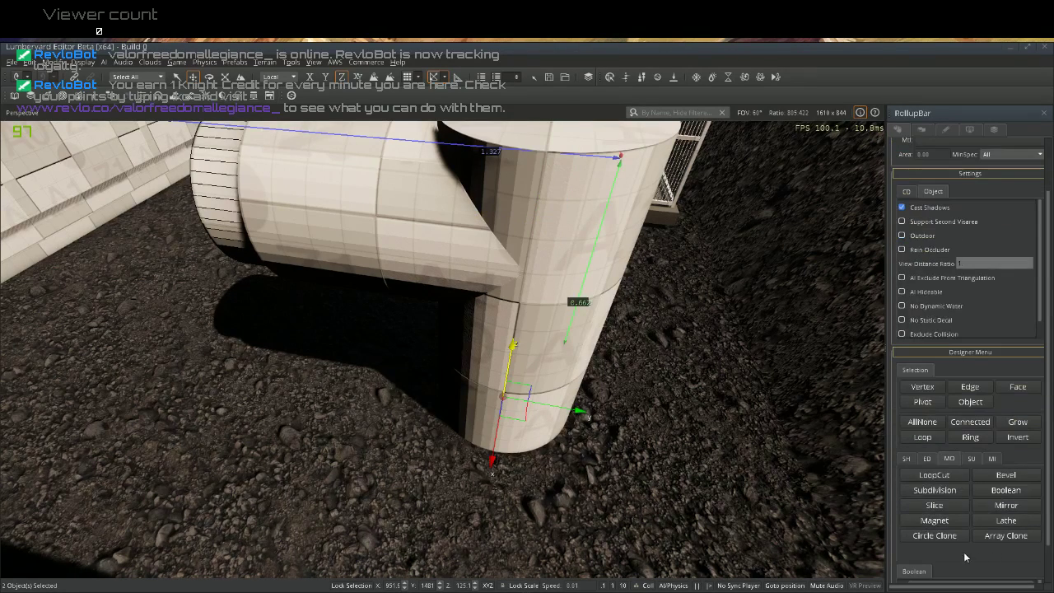
click(570, 344)
Deselect the pipes and examine the junction from several sides
right_drag(570, 344, 571, 343)
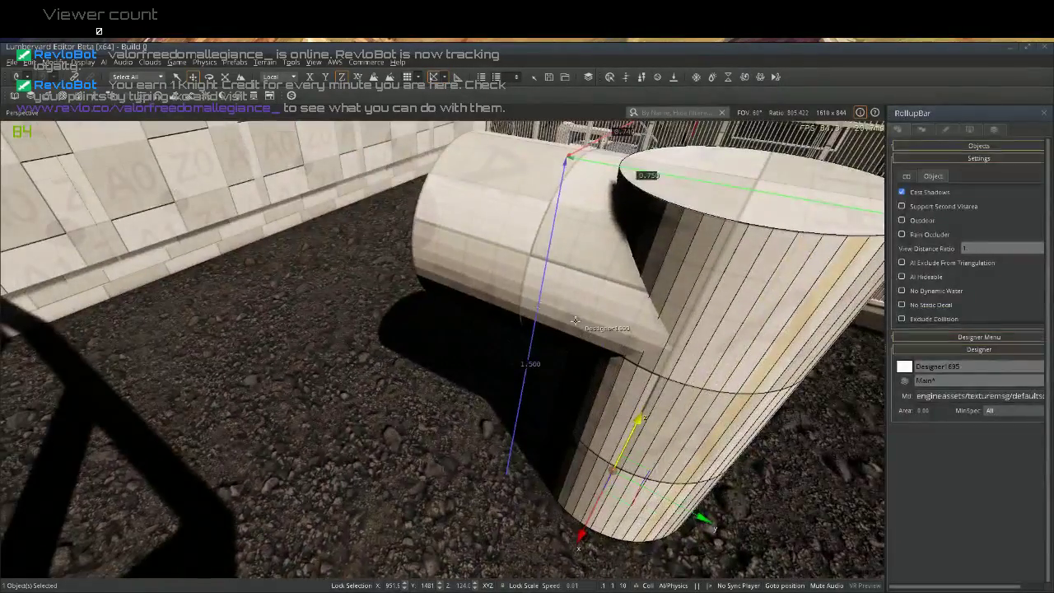
click(324, 287)
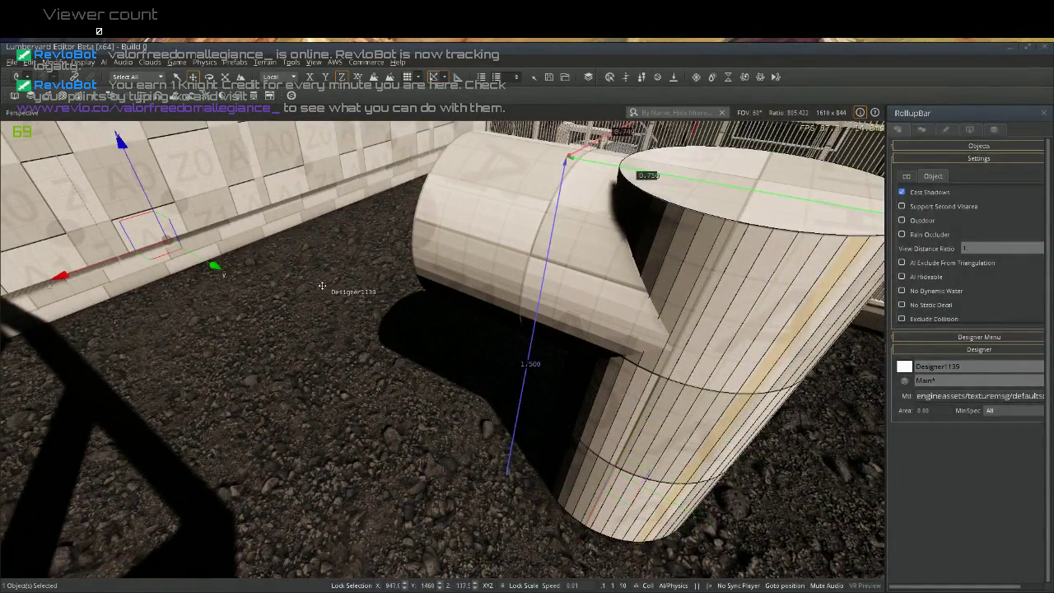
click(326, 404)
key(s)
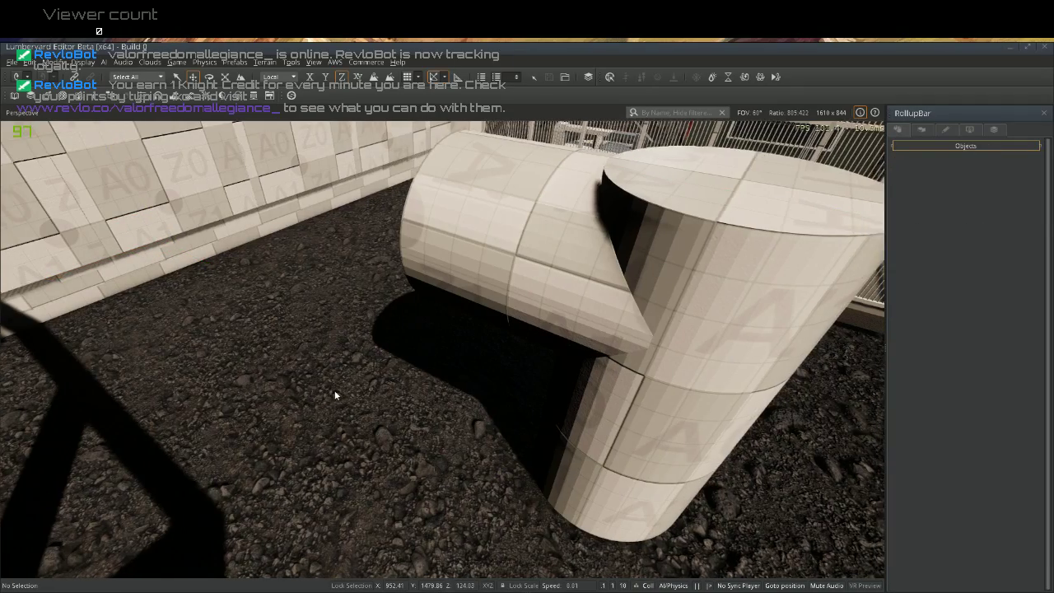
key(d)
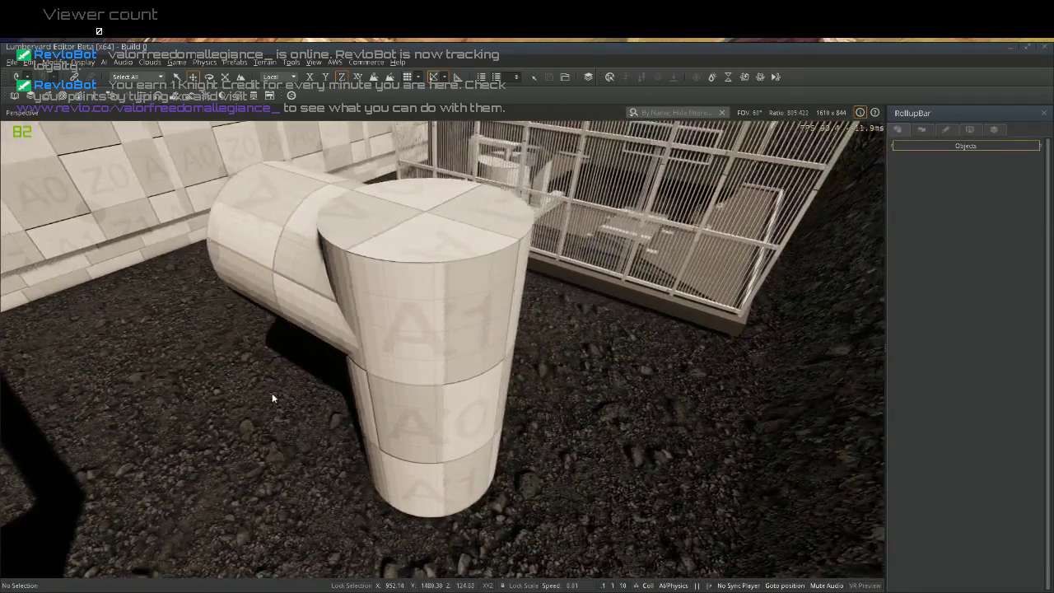
right_drag(272, 392, 287, 377)
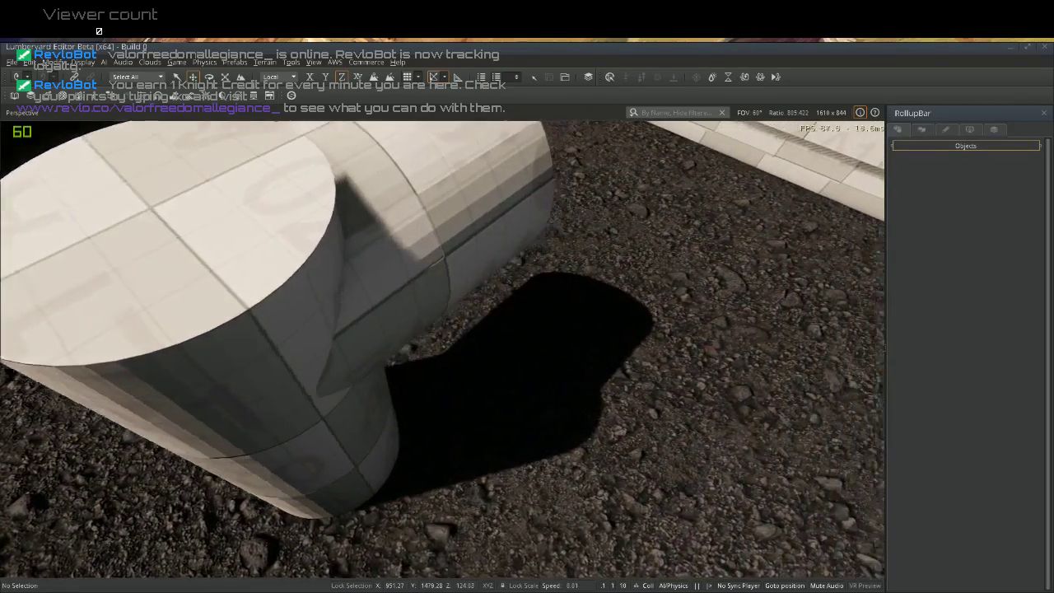
Inspect the horizontal pipe's hollow interior and the outside of its junction with the vertical pipe
right_drag(405, 345, 308, 381)
right_drag(363, 406, 397, 387)
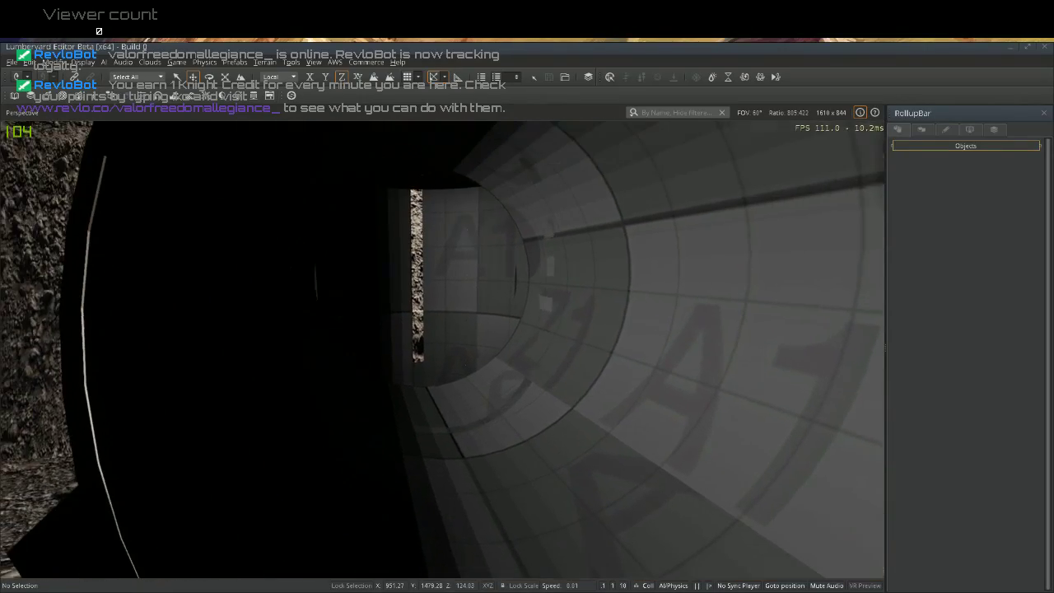
key(s)
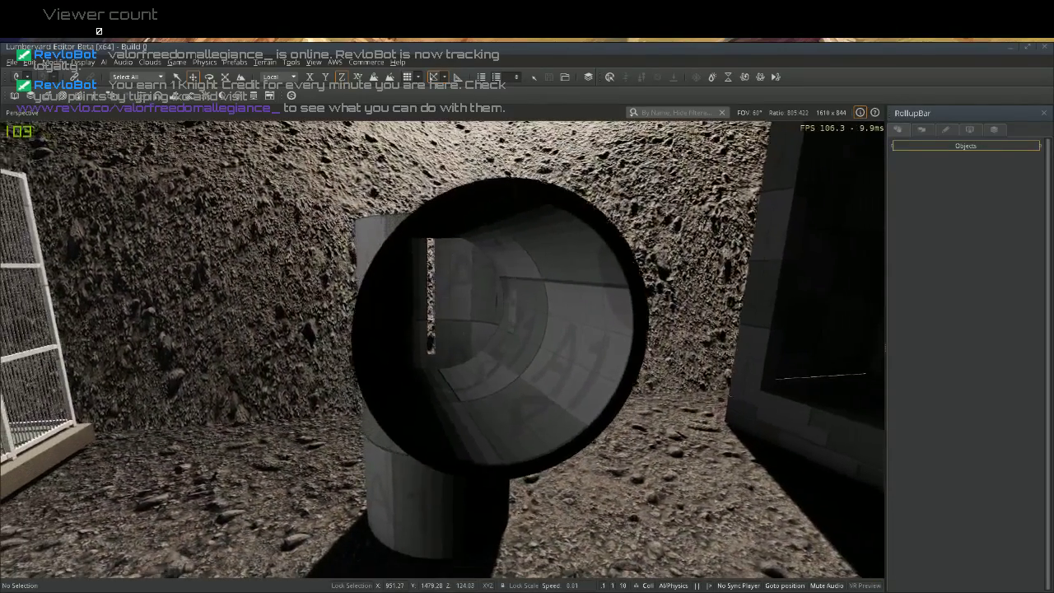
key(a)
key(a)
right_drag(397, 387, 577, 442)
key(a)
key(a)
right_drag(613, 288, 675, 285)
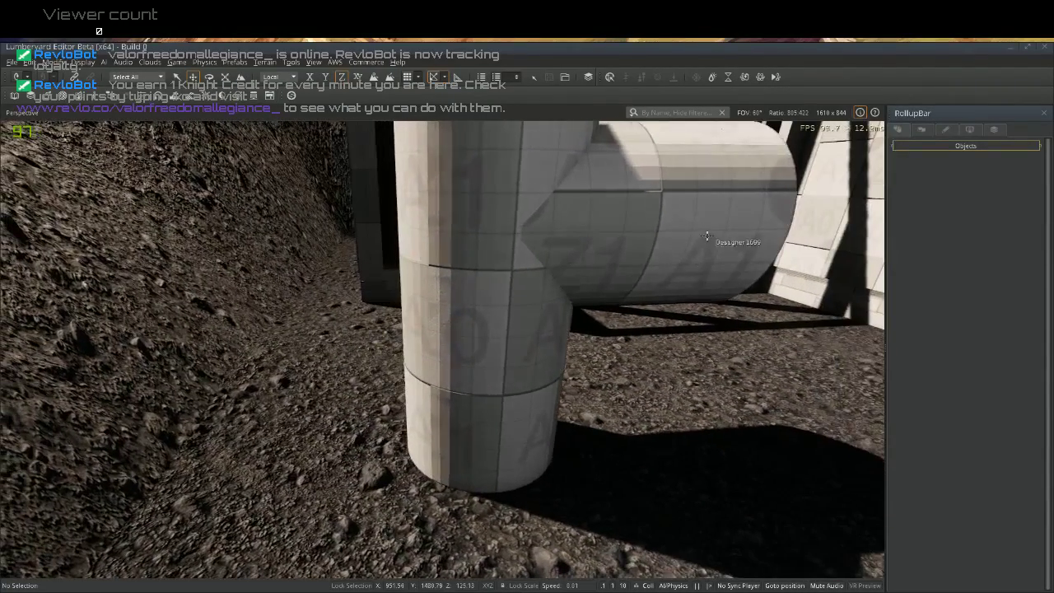
Select the horizontal and vertical pipes and merge them into a single designer object
click(704, 235)
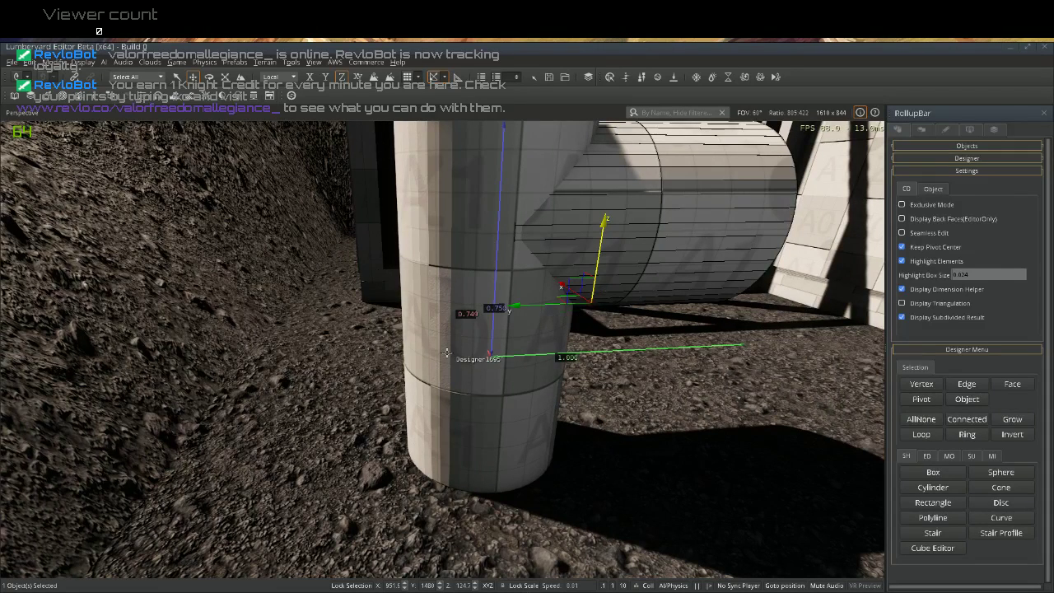
click(440, 399)
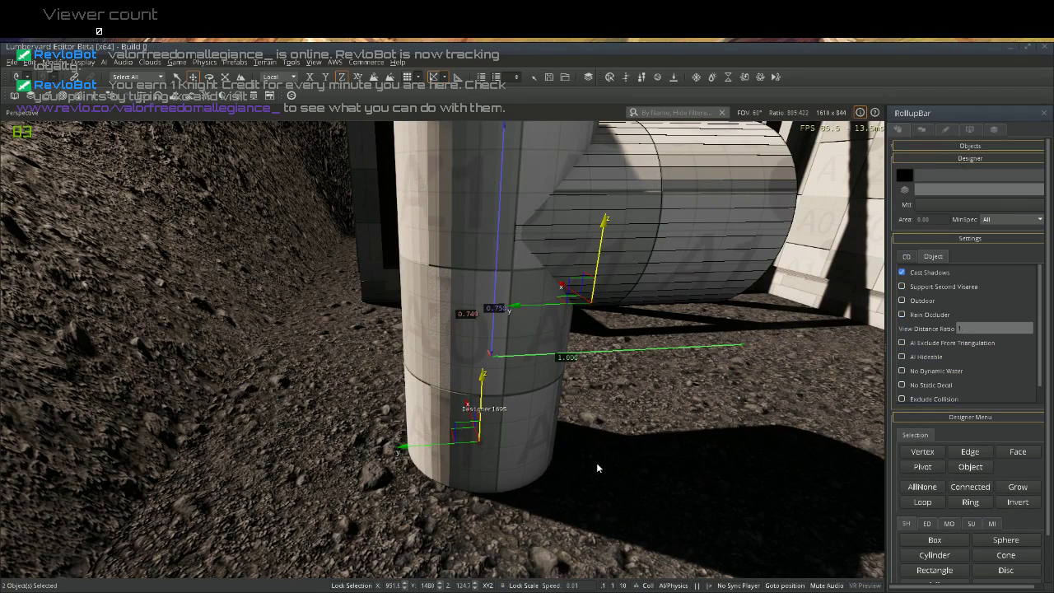
click(946, 523)
scroll(934, 524, down, 2)
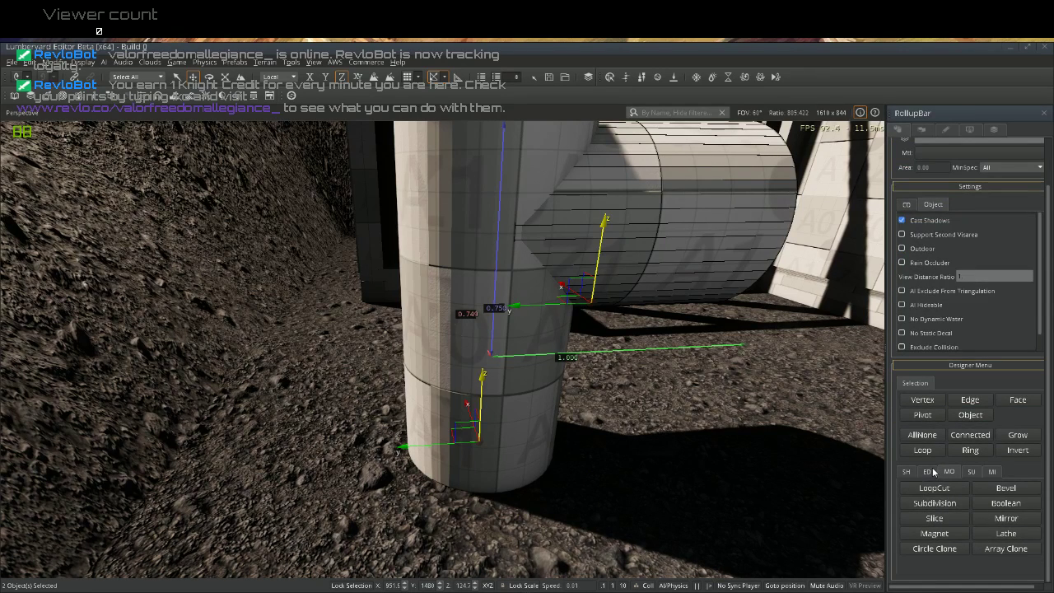
click(927, 471)
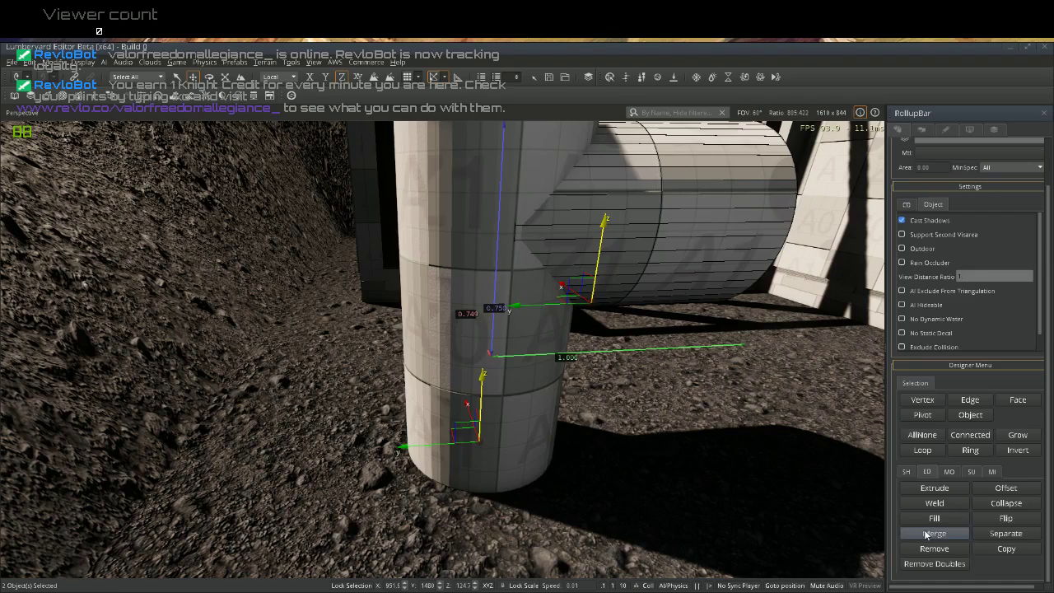
click(926, 533)
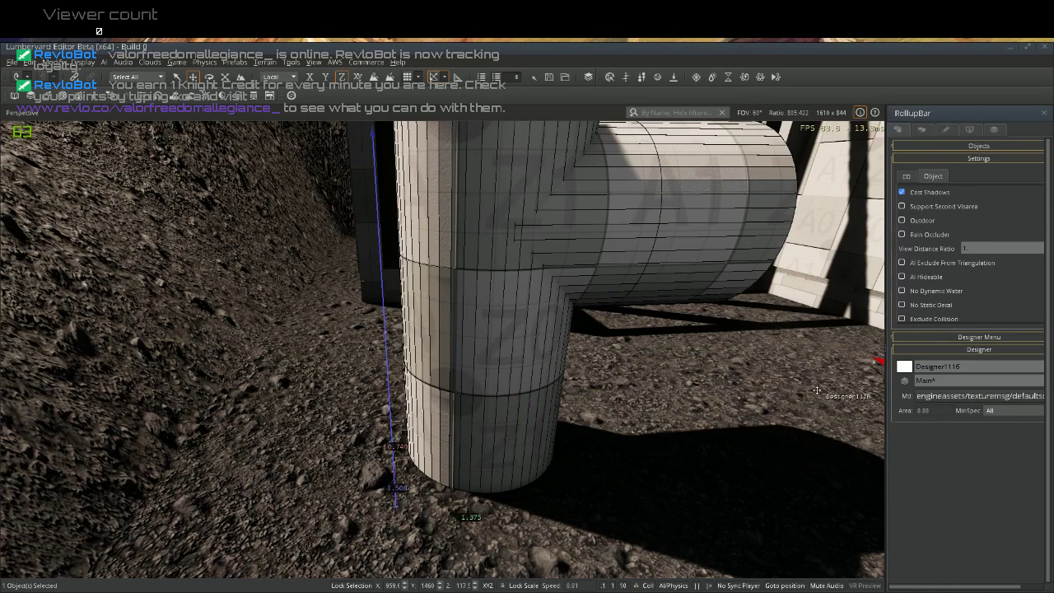
key(Escape)
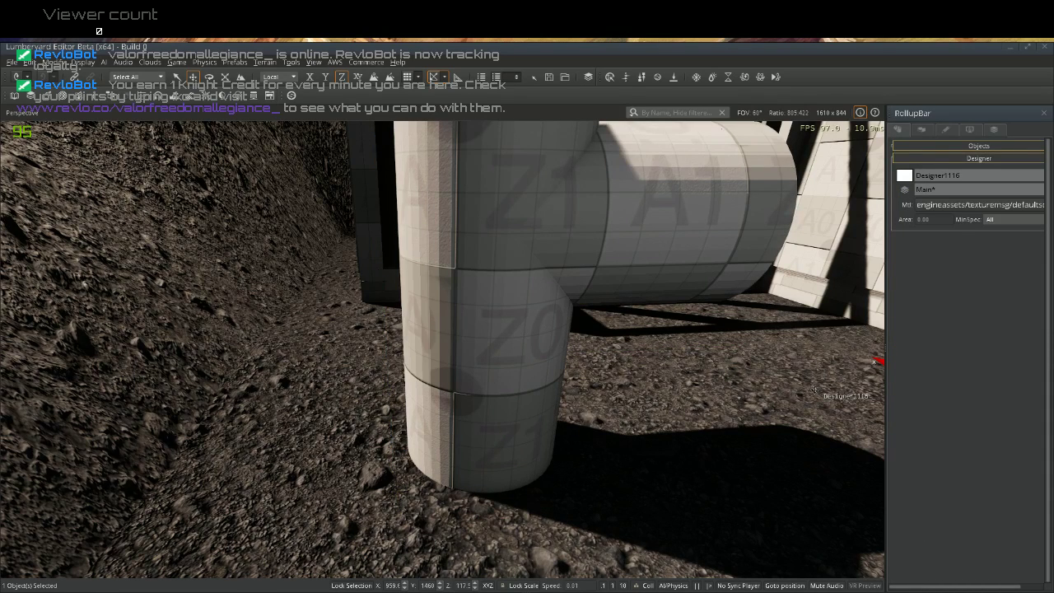
Examine the outside of the merged pipe by circling around it
key(s)
right_drag(814, 389, 682, 396)
key(a)
key(a)
key(a)
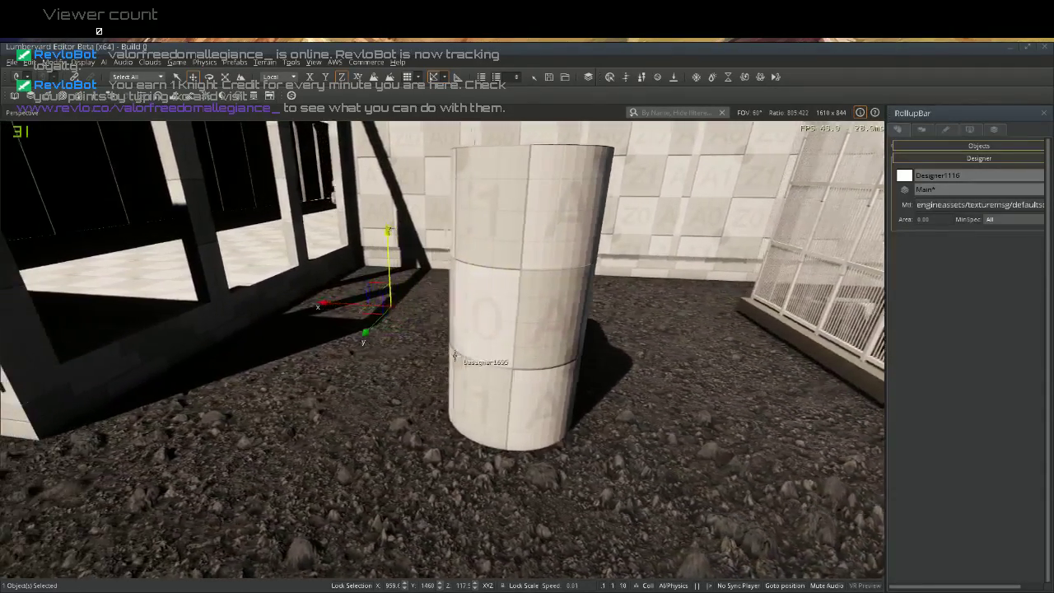
key(a)
mouse_move(454, 355)
right_down()
mouse_move(440, 357)
mouse_move(572, 394)
mouse_move(605, 362)
mouse_move(437, 360)
mouse_move(449, 360)
right_up()
key(a)
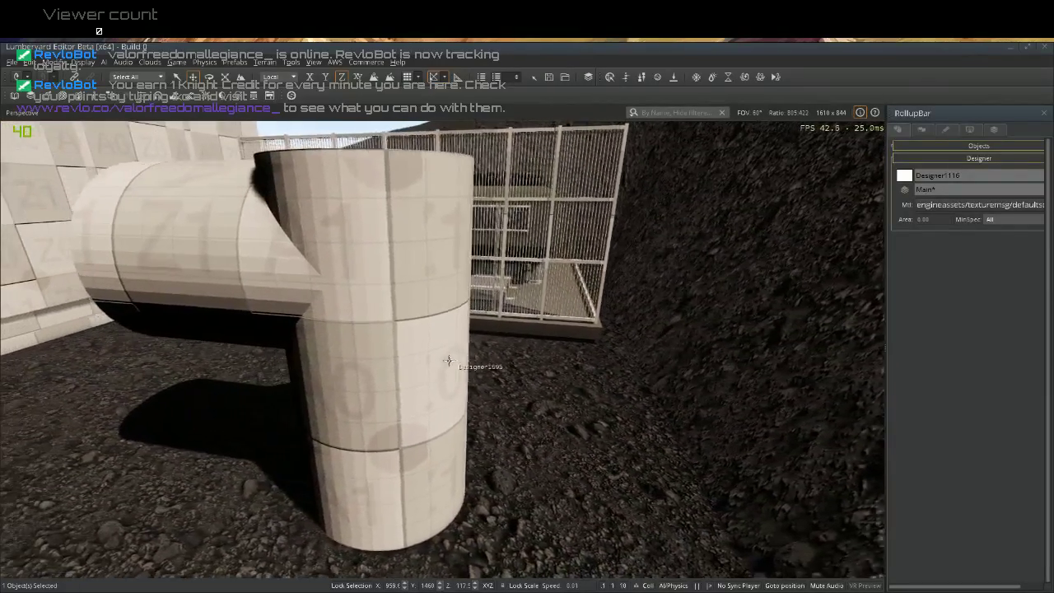
key(a)
right_drag(352, 372, 432, 376)
key(a)
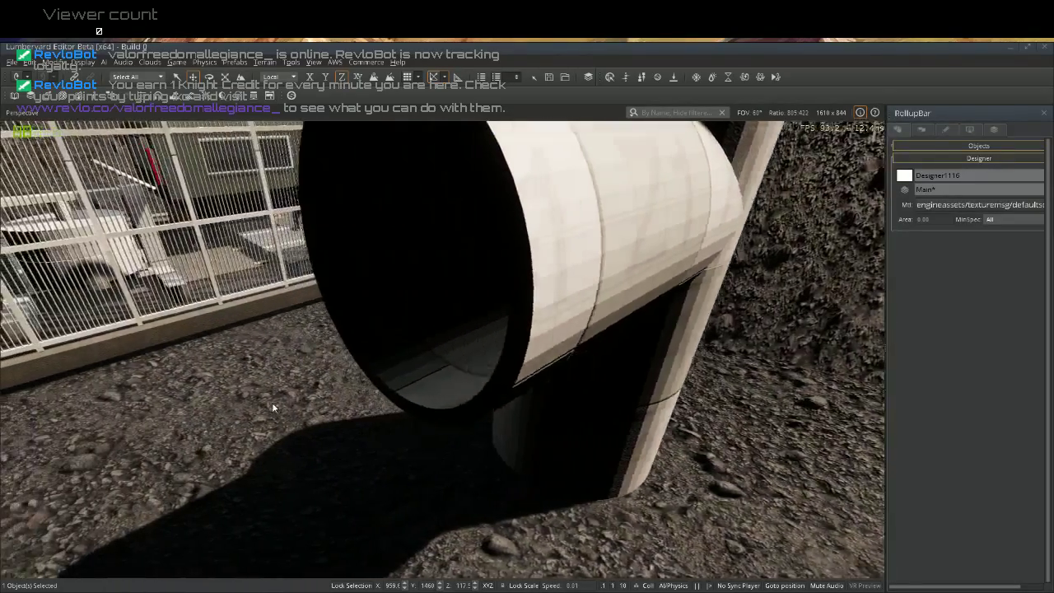
Look through the horizontal opening and inspect the narrow slit in the vertical pipe's wall up close
key(a)
right_drag(274, 407, 404, 379)
key(a)
key(q)
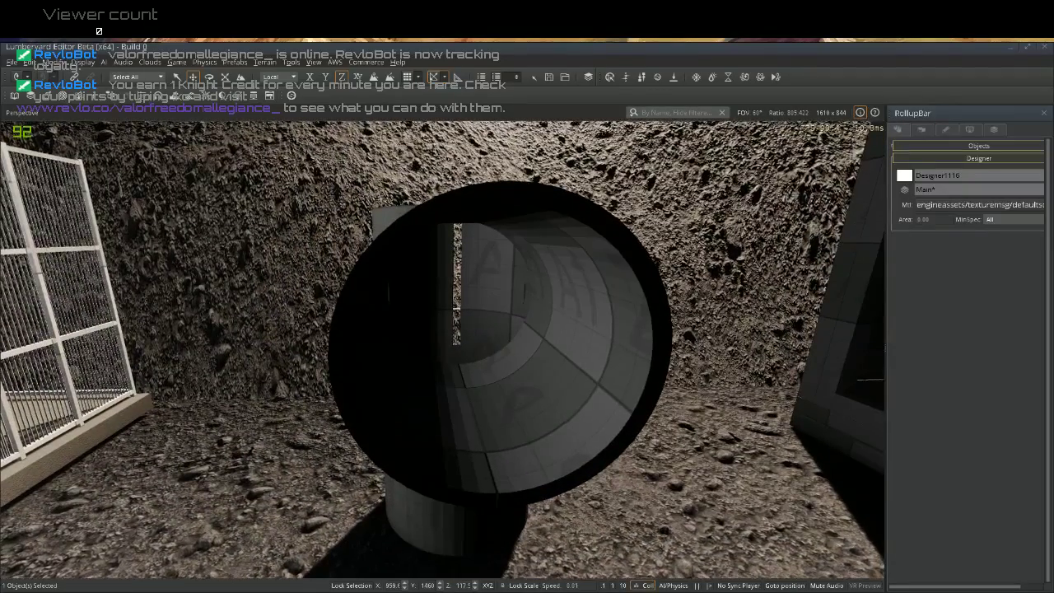
right_drag(455, 309, 458, 290)
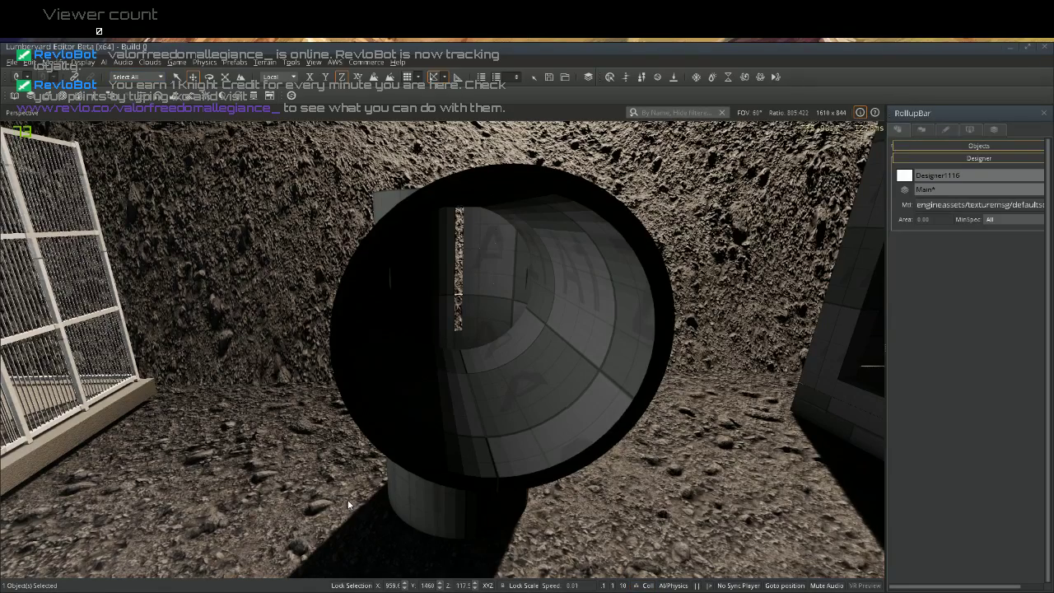
key(w)
mouse_move(372, 473)
right_down()
mouse_move(381, 518)
mouse_move(416, 465)
mouse_move(409, 362)
mouse_move(385, 391)
mouse_move(379, 535)
mouse_move(379, 471)
right_up()
right_drag(428, 429, 427, 429)
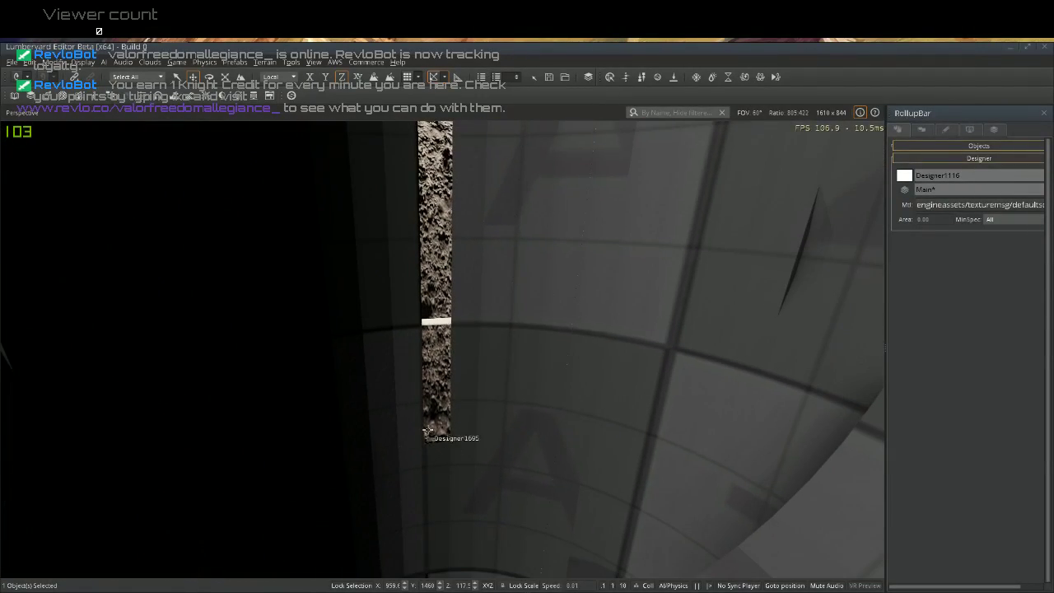
click(930, 159)
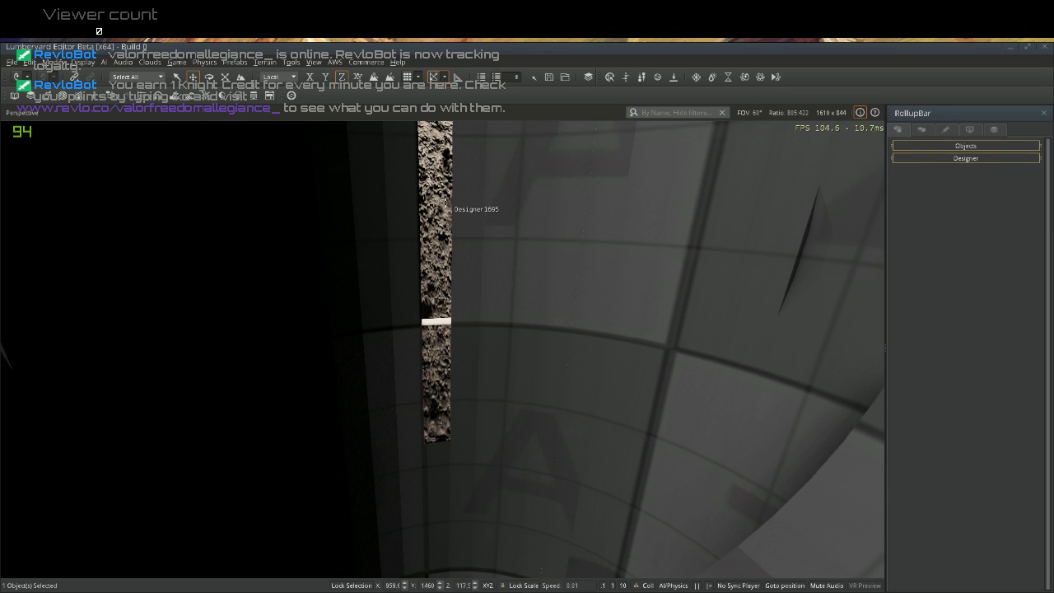
click(583, 193)
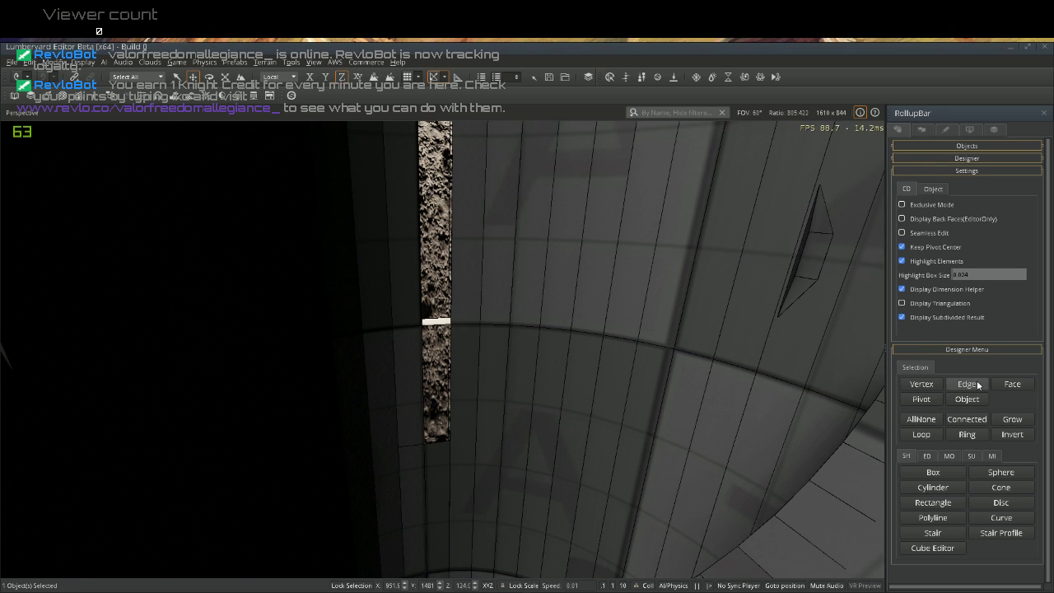
click(1014, 385)
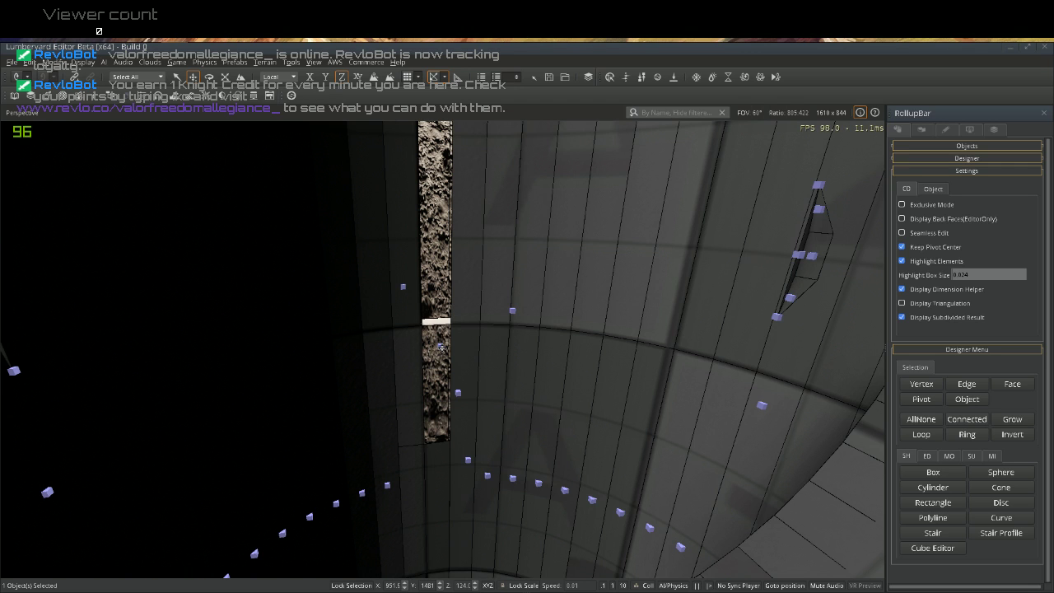
click(441, 346)
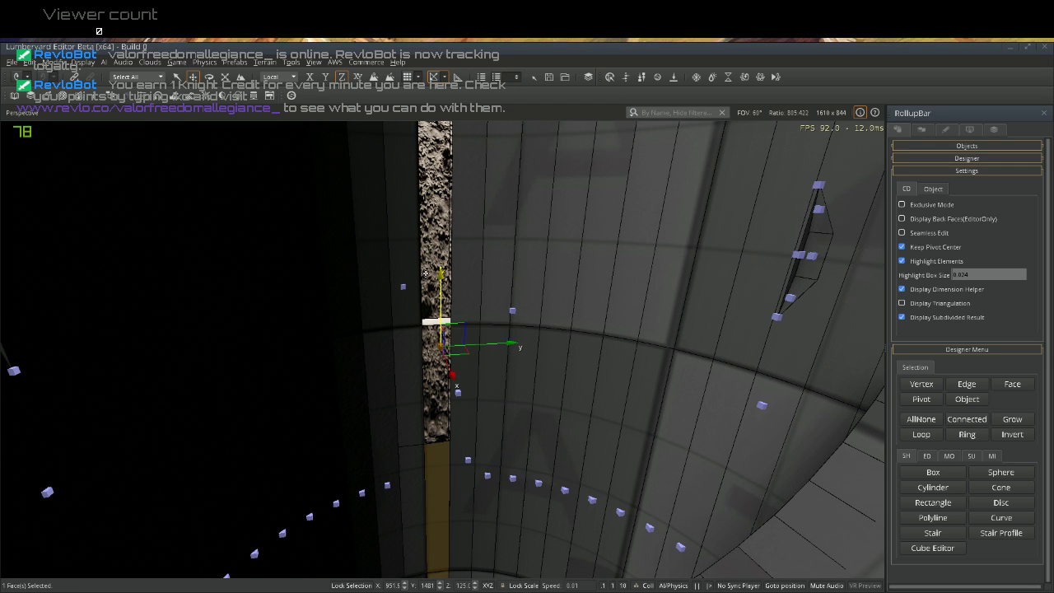
mouse_move(397, 229)
right_down()
mouse_move(398, 124)
mouse_move(392, 229)
right_up()
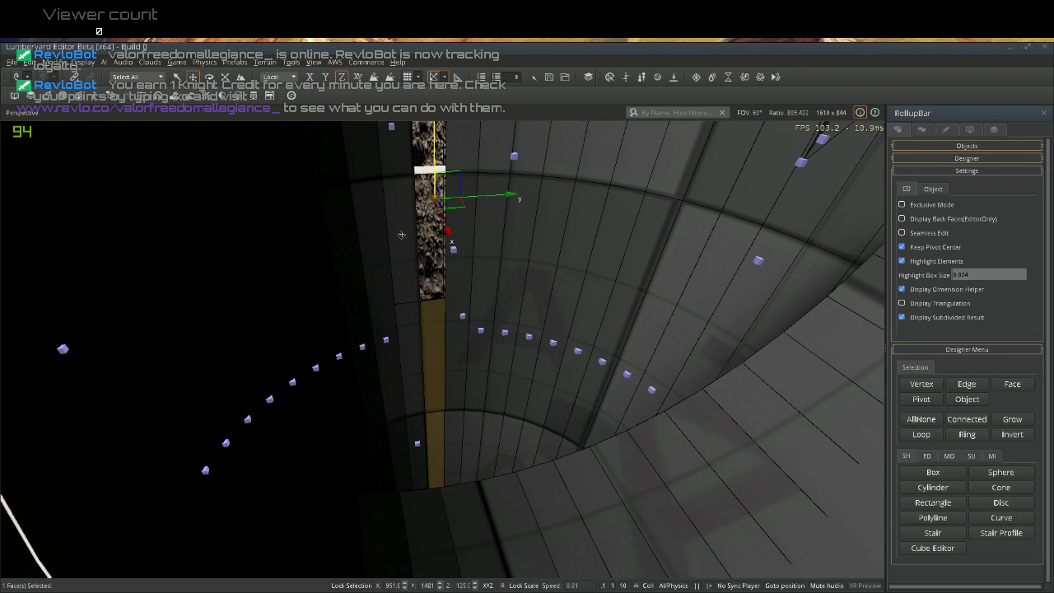
key(Escape)
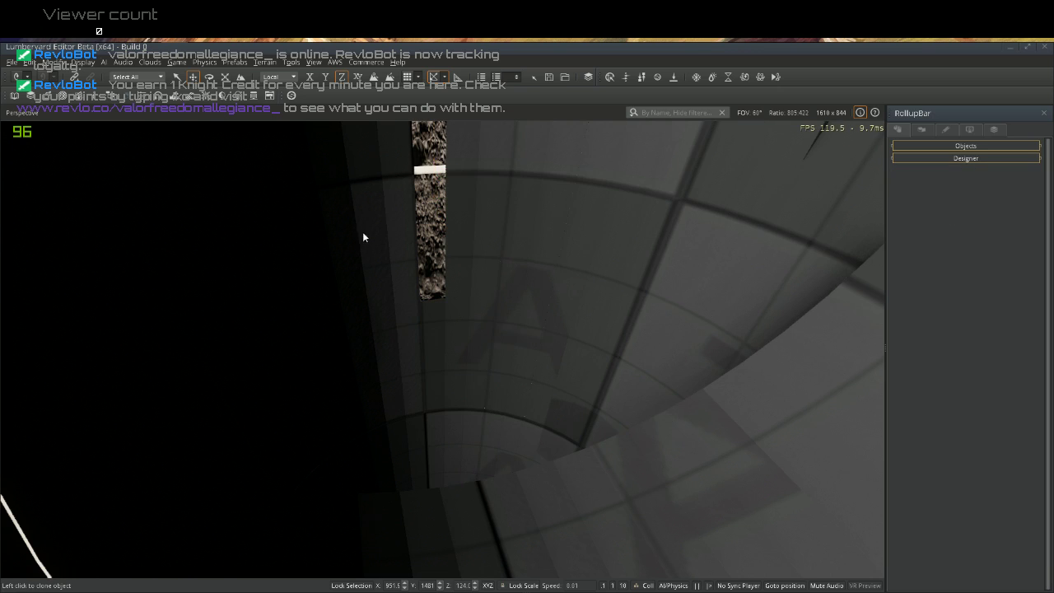
Try to repair the slit in the vertical pipe's wall by filling and removing the narrow face around it
click(437, 376)
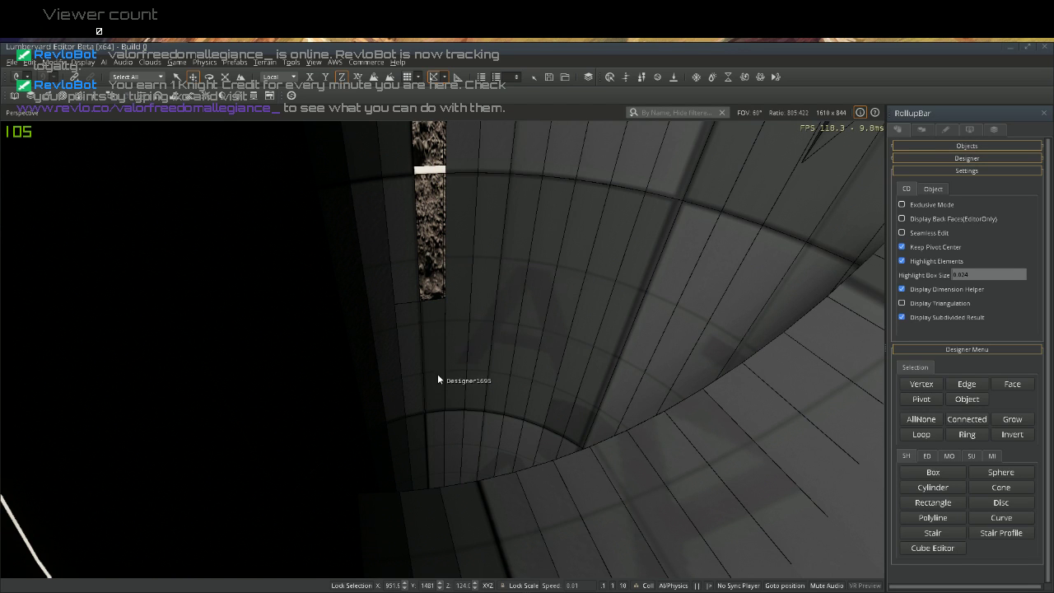
click(1011, 384)
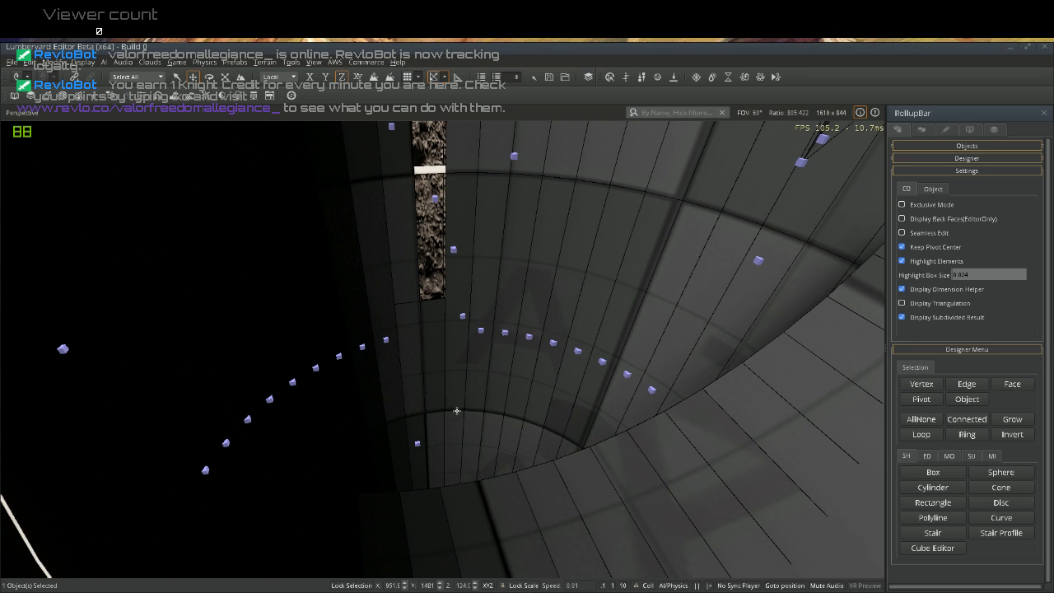
click(434, 198)
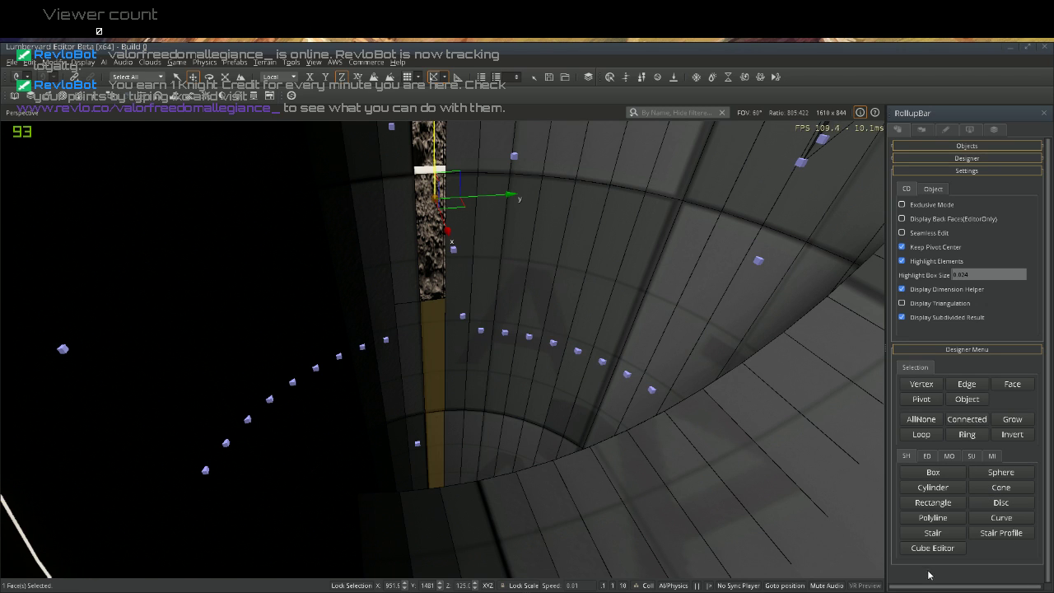
click(931, 517)
click(927, 456)
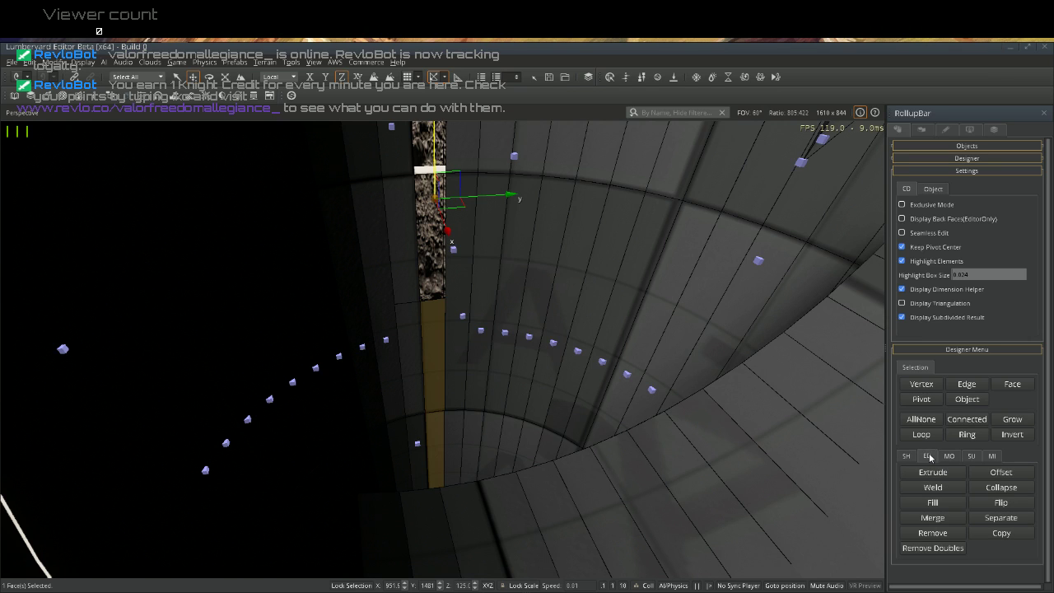
click(933, 502)
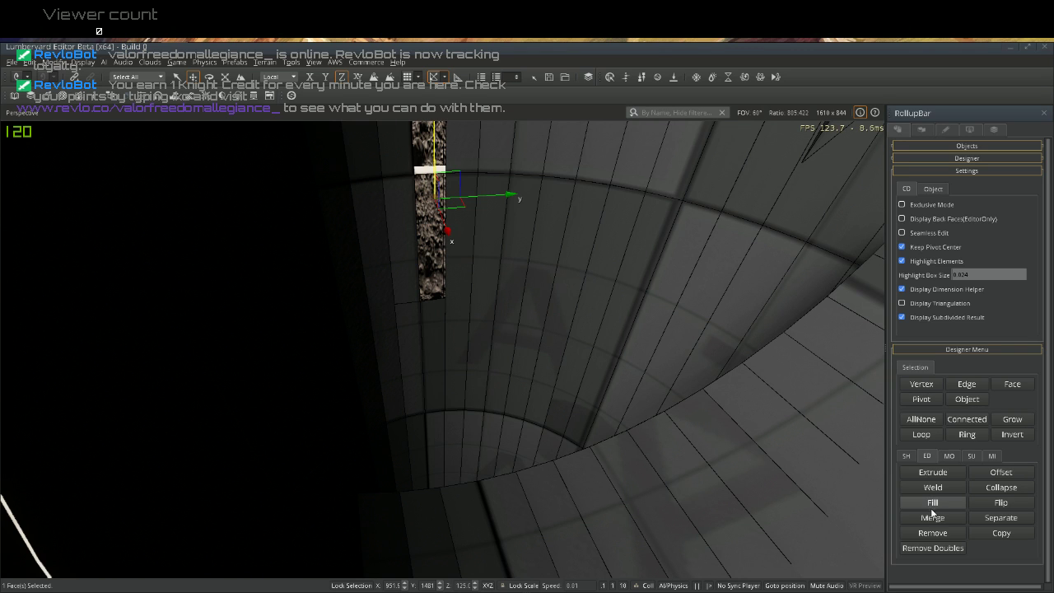
click(933, 533)
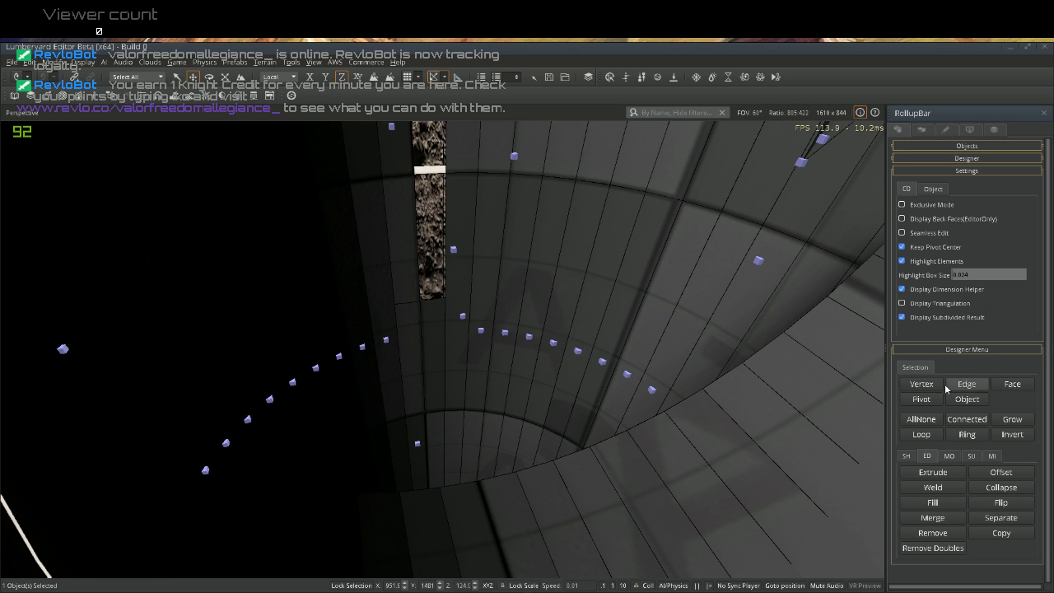
right_drag(433, 215, 387, 251)
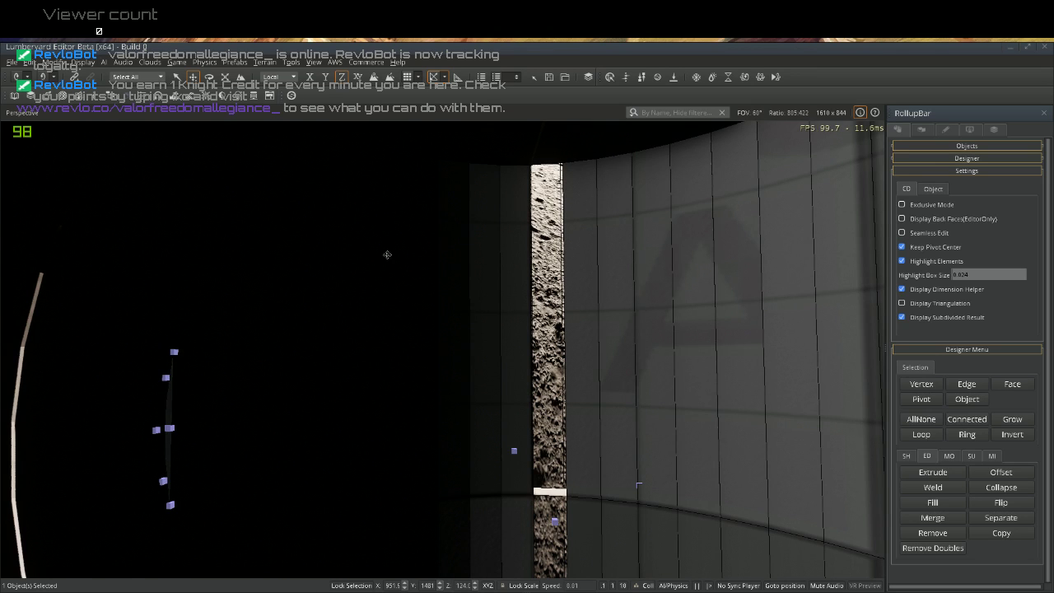
key(Escape)
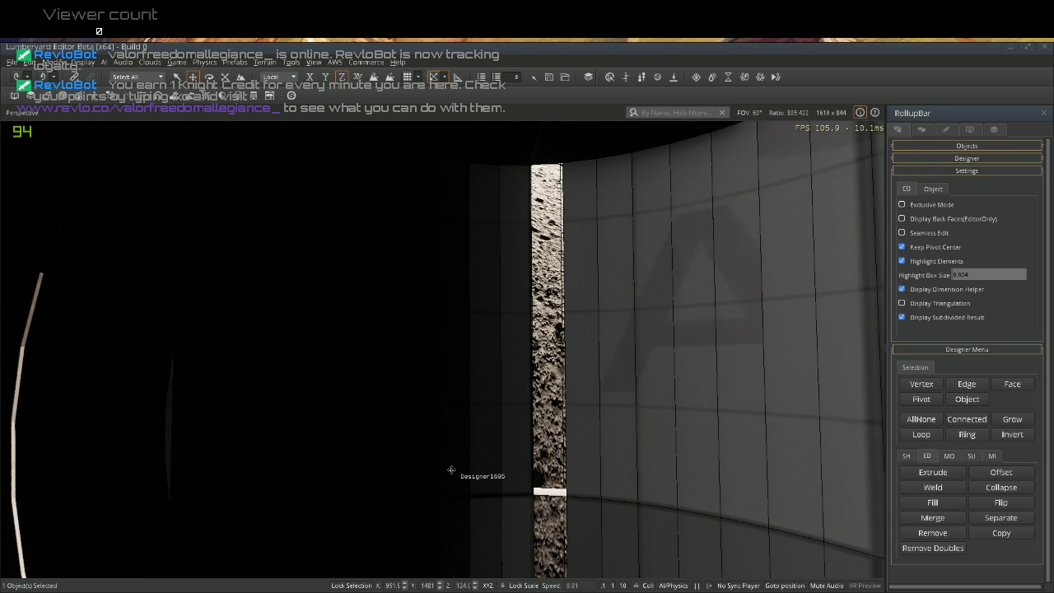
Clone the merged pipe and move the copy straight up above the original along the Z axis
scroll(451, 469, down, 8)
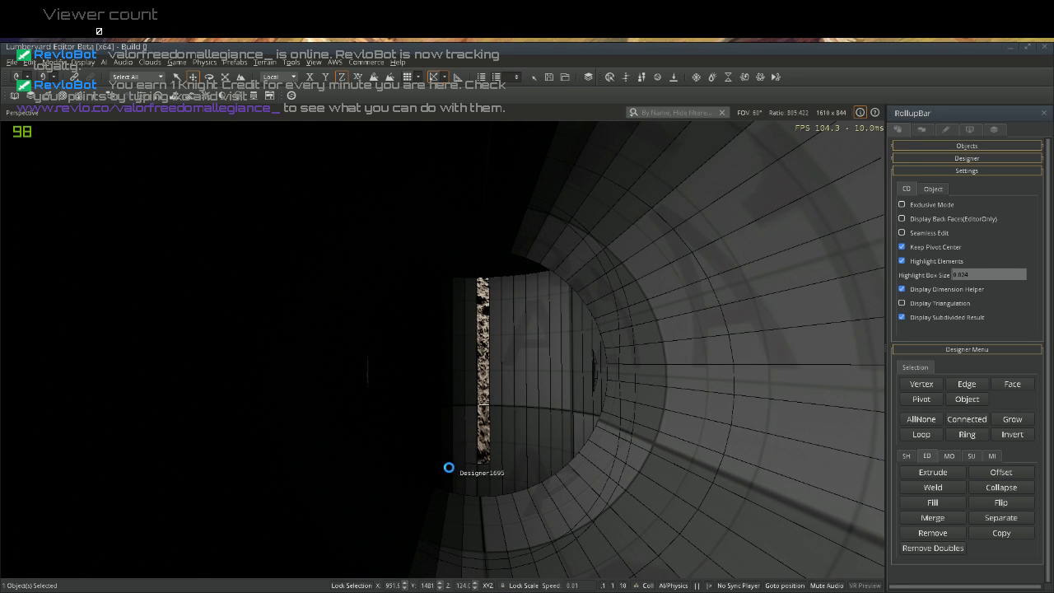
right_drag(449, 468, 354, 429)
scroll(448, 466, down, 4)
scroll(448, 467, down, 5)
key(w)
click(351, 428)
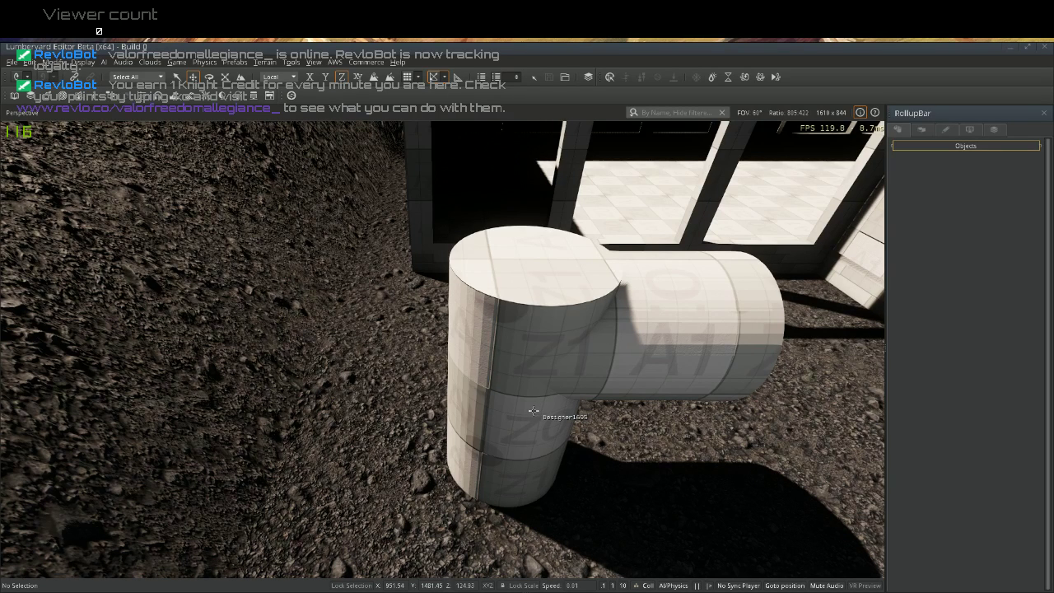
click(533, 410)
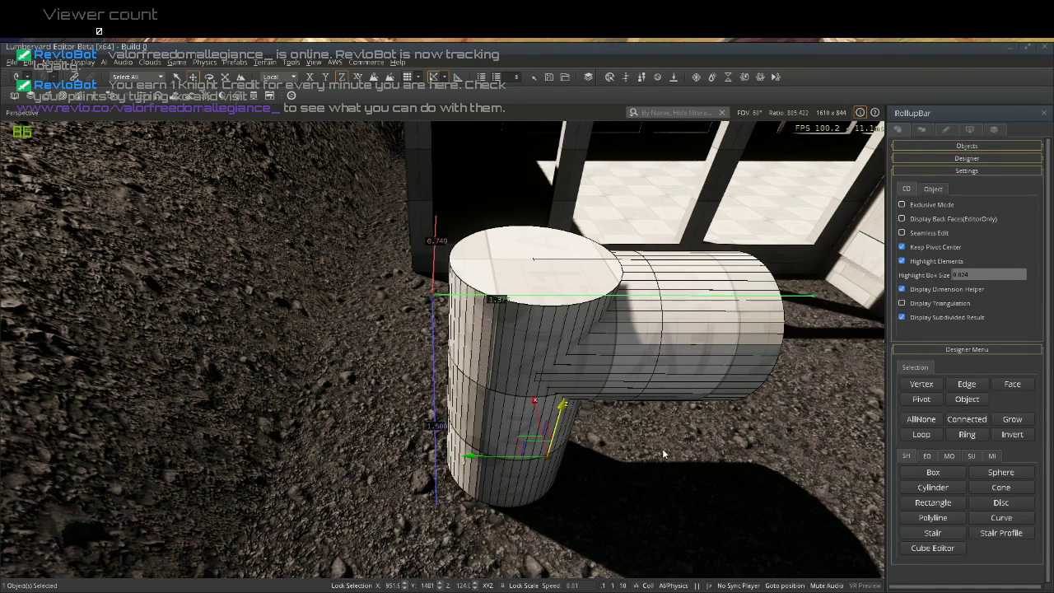
click(733, 461)
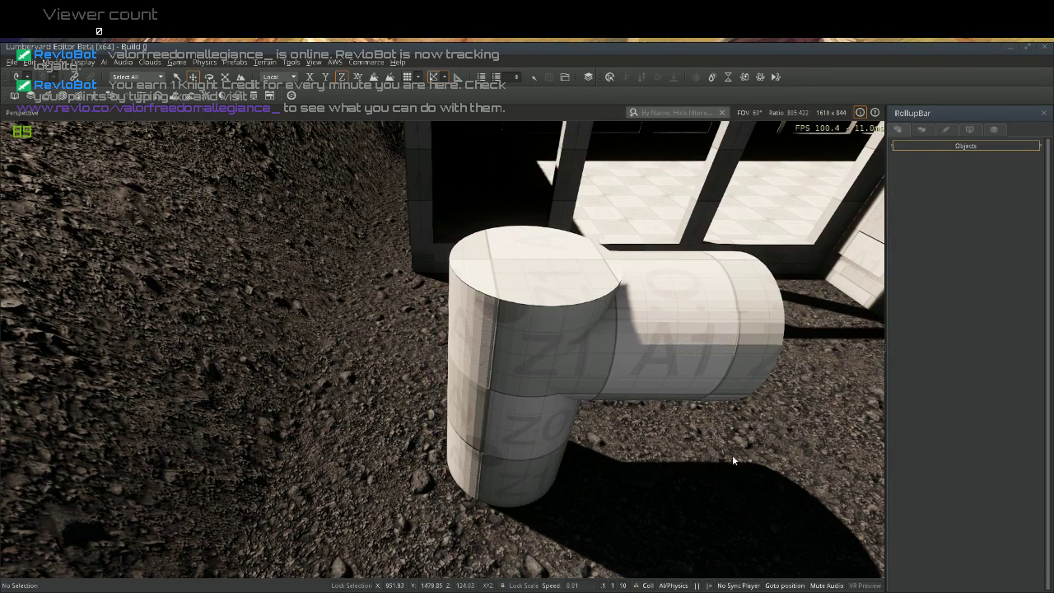
click(533, 452)
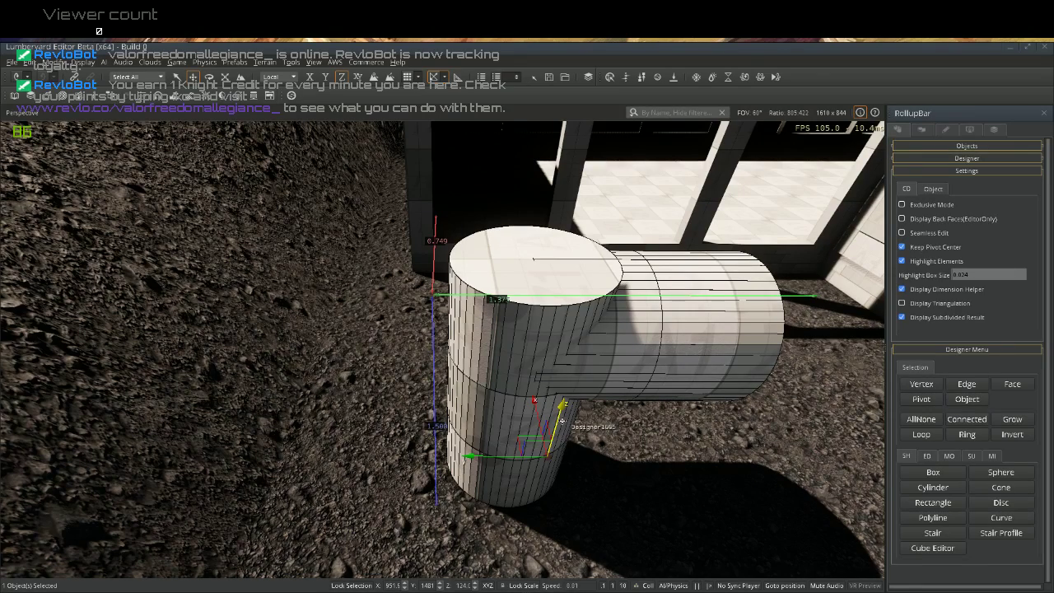
key(ctrl+c)
drag(559, 417, 446, 102)
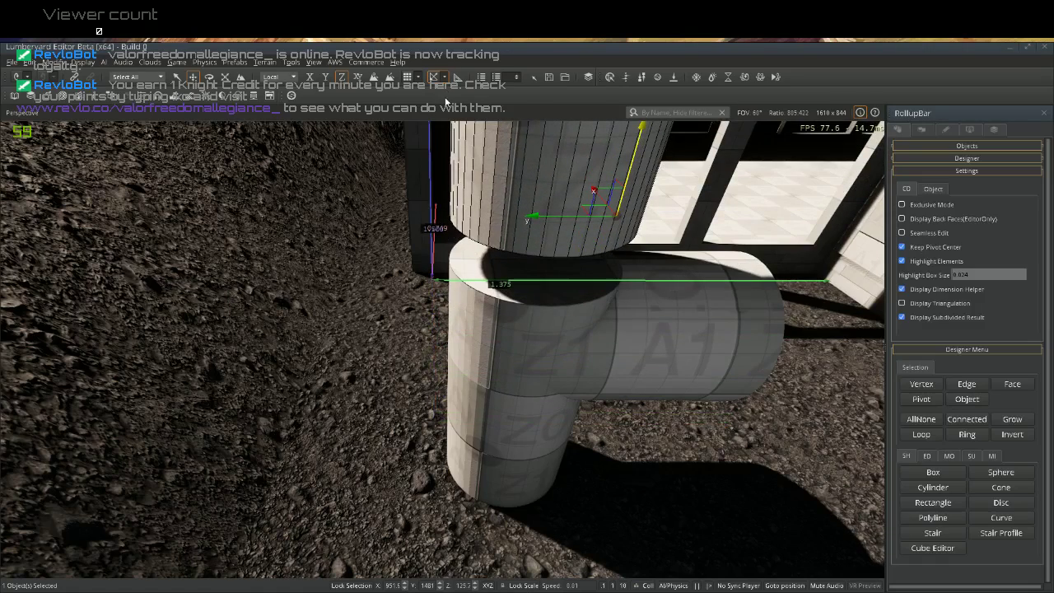
Delete the original merged pipe standing below the raised copy
click(502, 386)
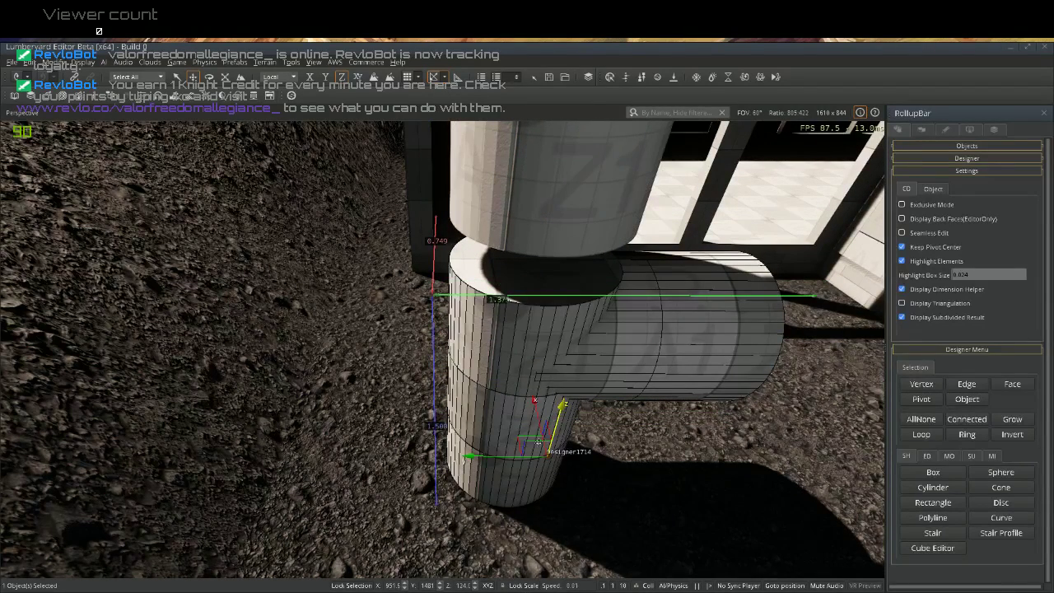
mouse_move(530, 456)
mouse_down()
mouse_move(376, 461)
mouse_move(534, 467)
mouse_move(523, 463)
mouse_up()
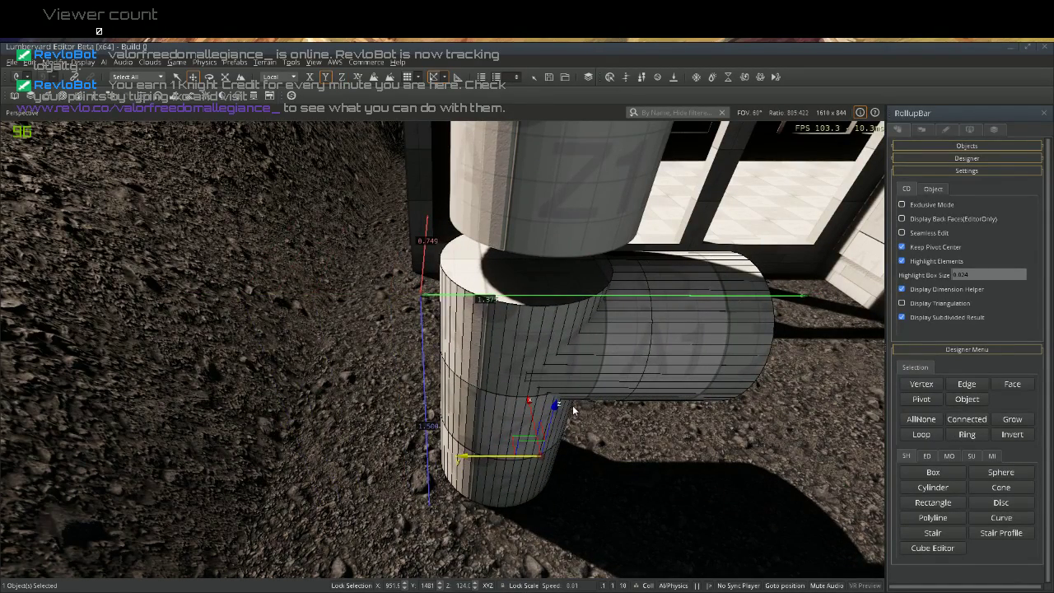
key(Delete)
key(Return)
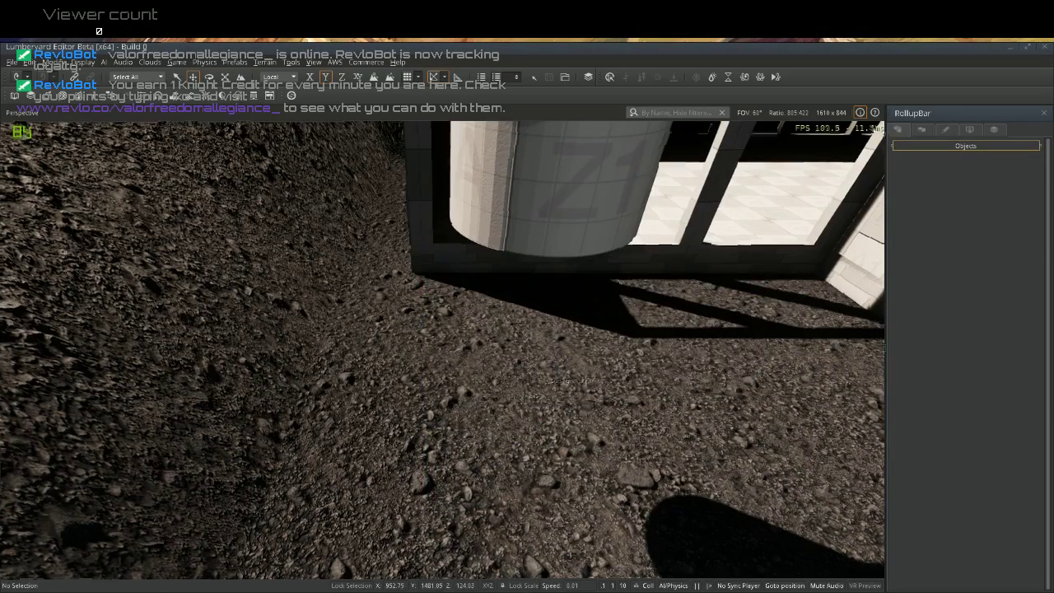
Create a Designer cylinder on the ground below the raised pipe, about 0.707 wide and 0.375 high
right_drag(524, 463, 528, 412)
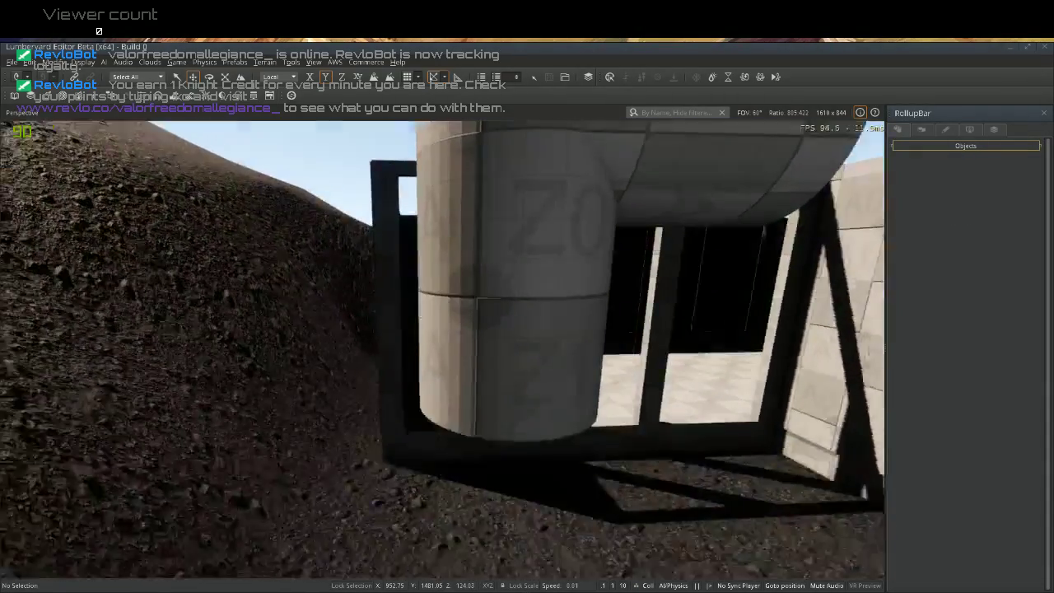
right_drag(514, 362, 560, 383)
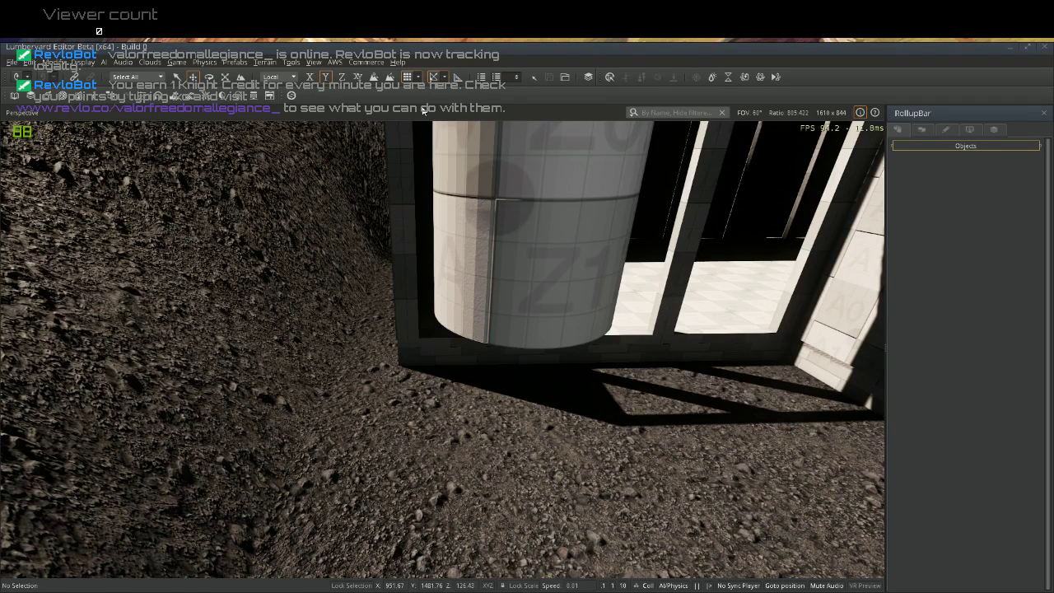
click(947, 146)
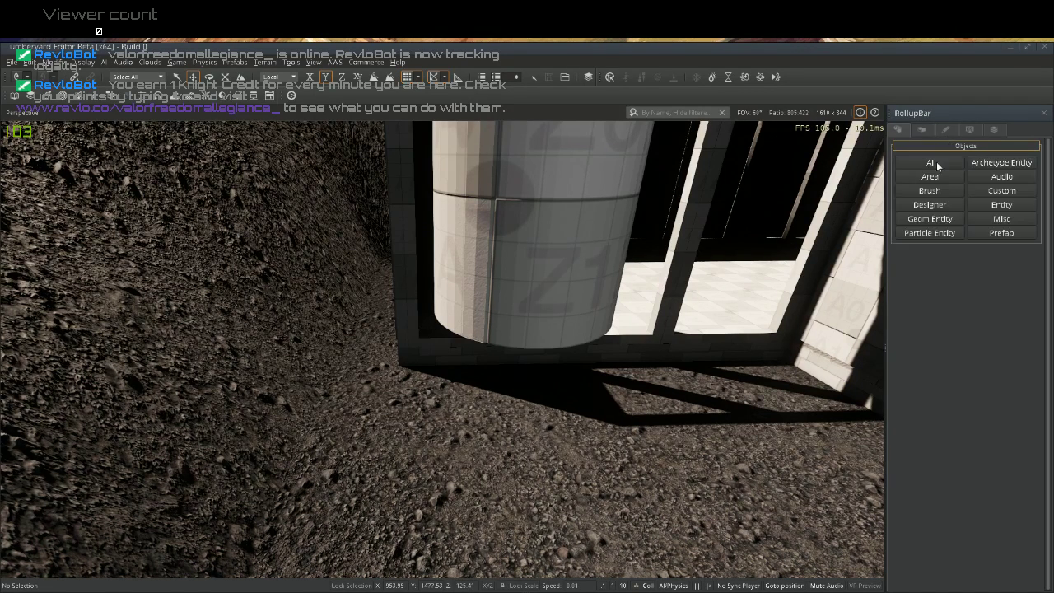
click(929, 204)
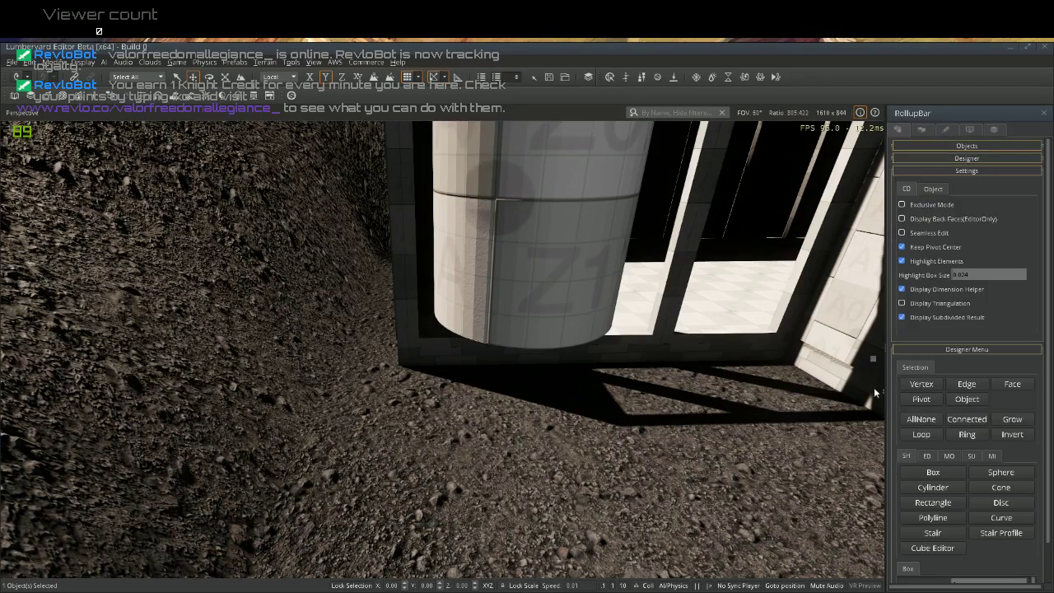
click(932, 488)
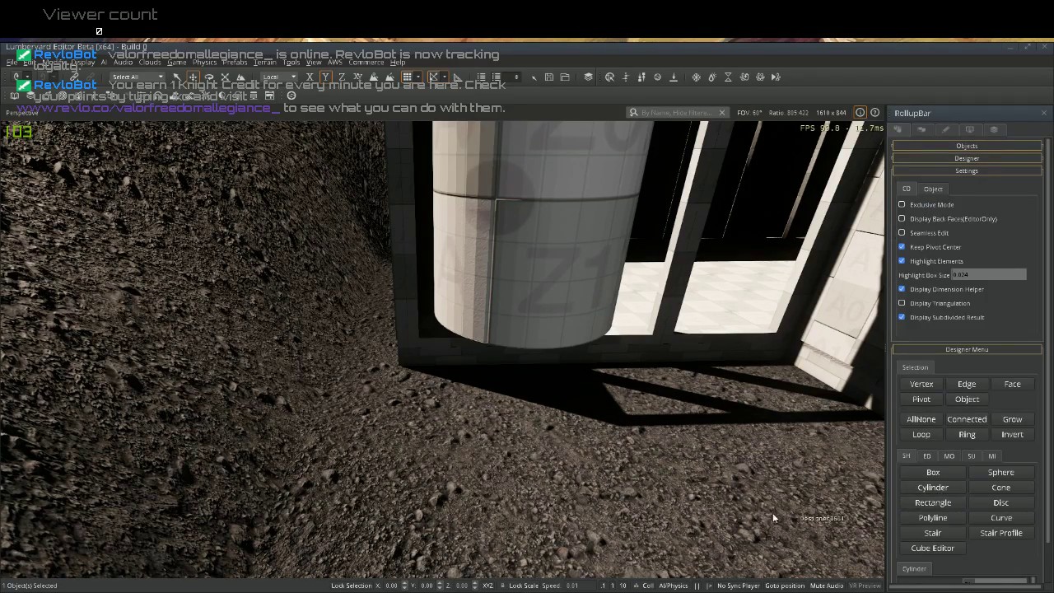
right_drag(576, 504, 572, 494)
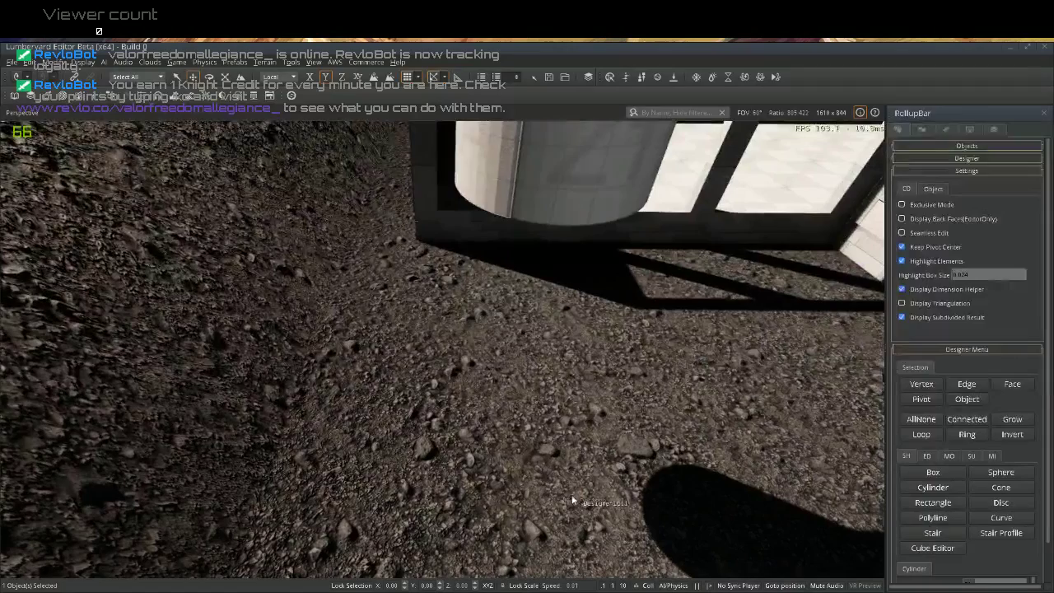
click(527, 488)
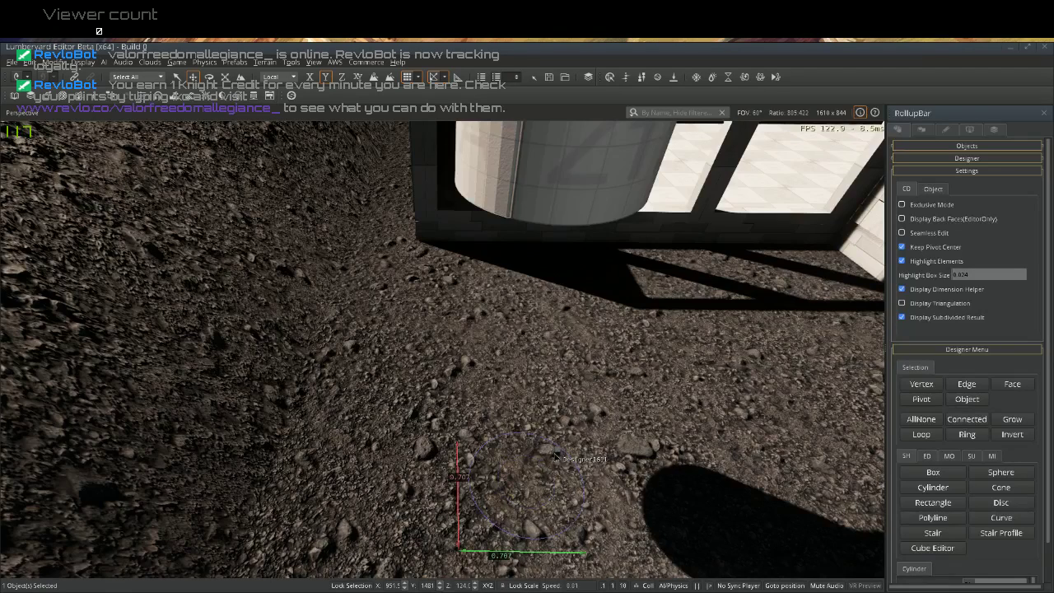
click(554, 456)
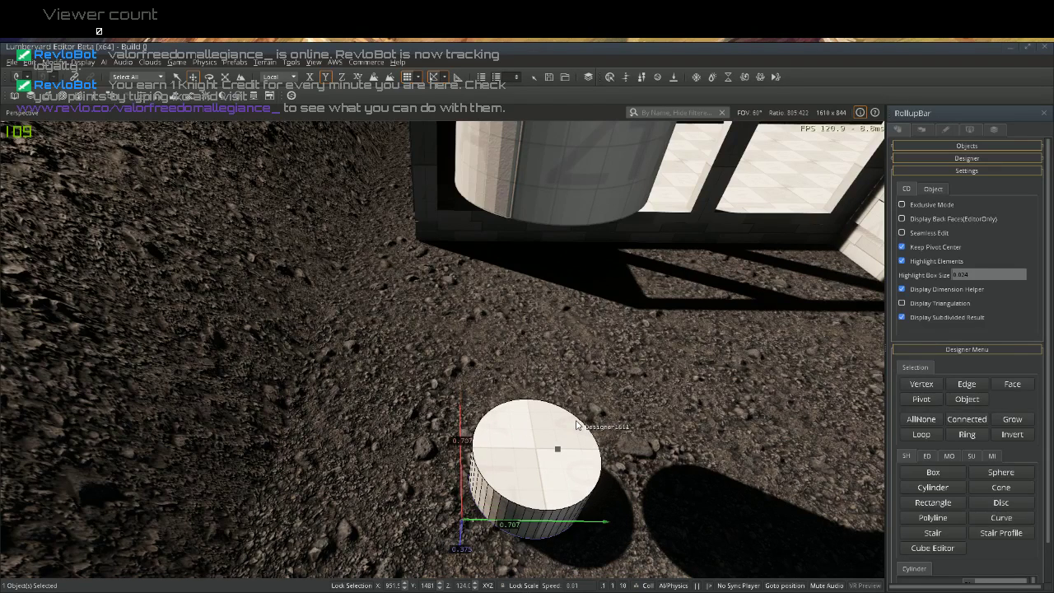
click(576, 424)
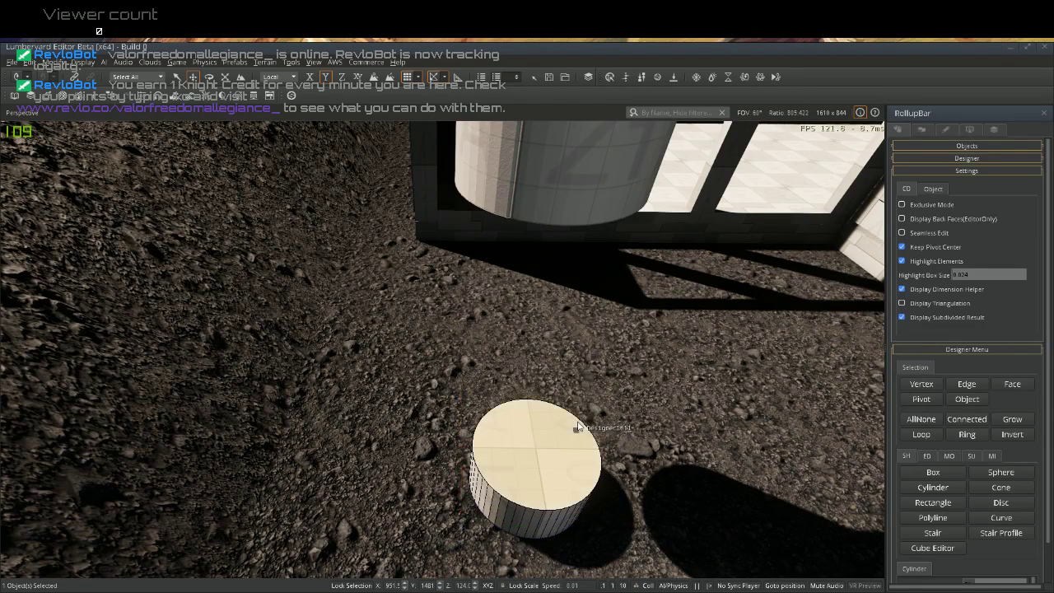
Raise the new cylinder to the lower end of the vertical pipe and roughly position it there along X and Y
click(977, 403)
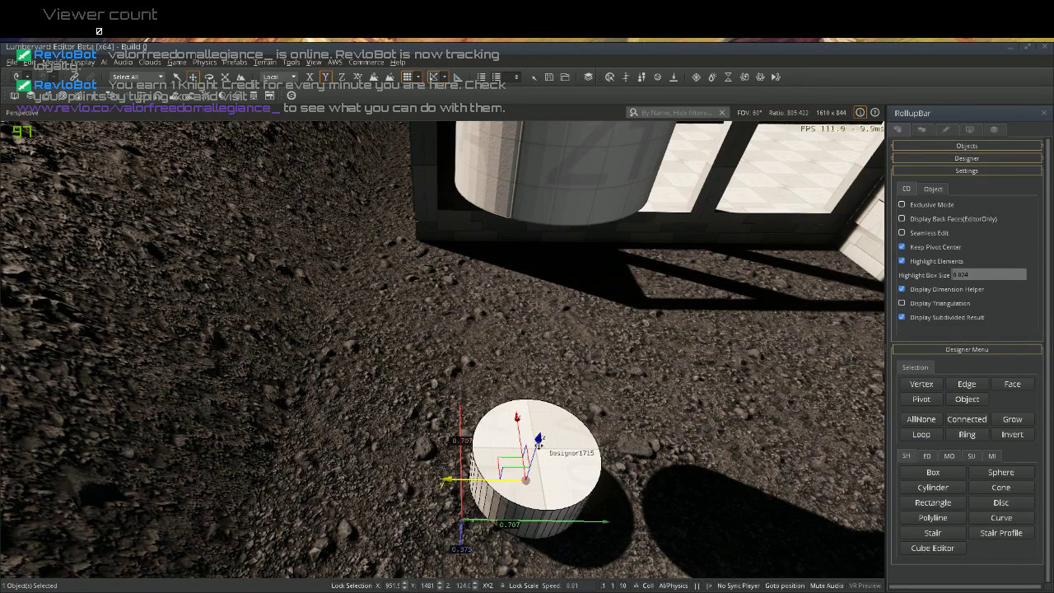
drag(536, 447, 536, 237)
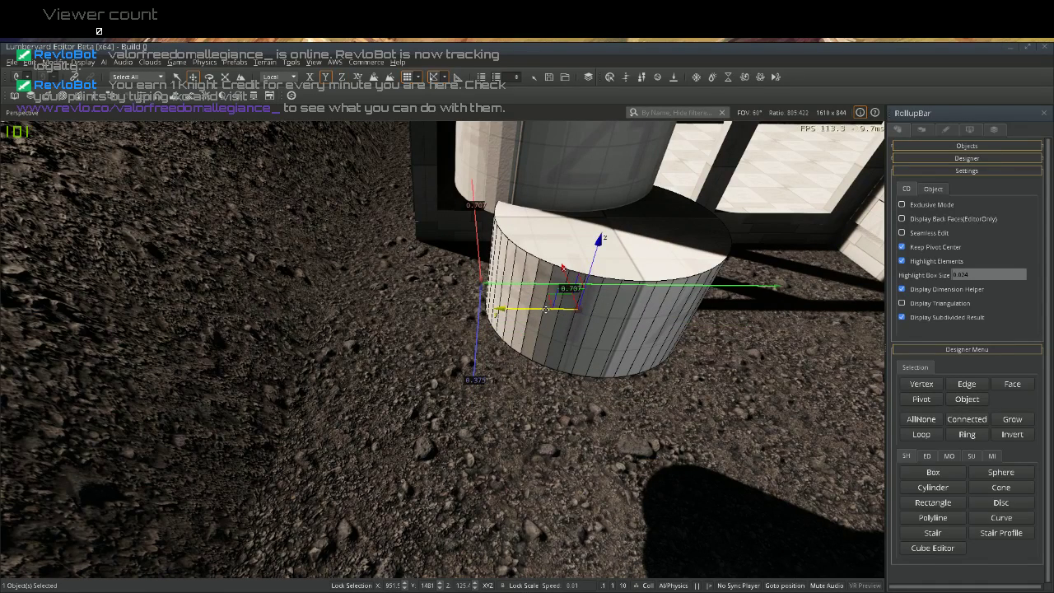
drag(546, 309, 508, 310)
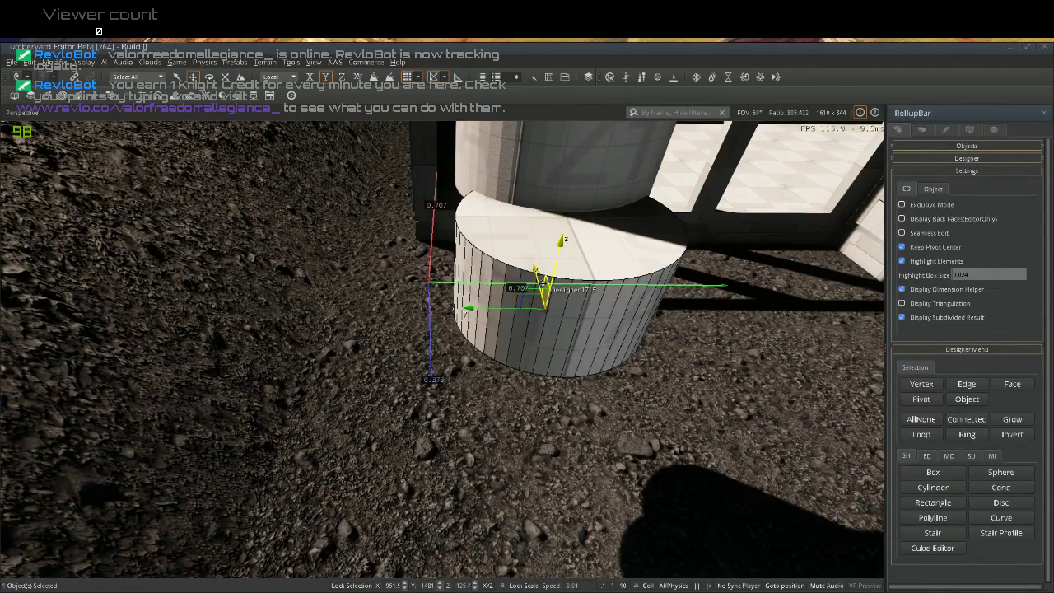
drag(537, 283, 532, 241)
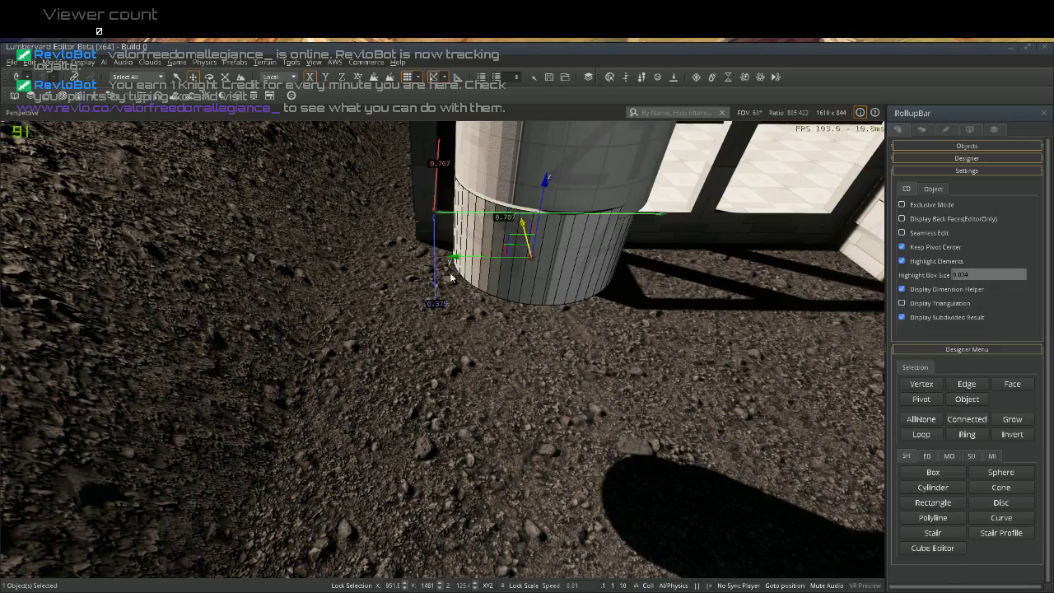
right_drag(447, 288, 447, 268)
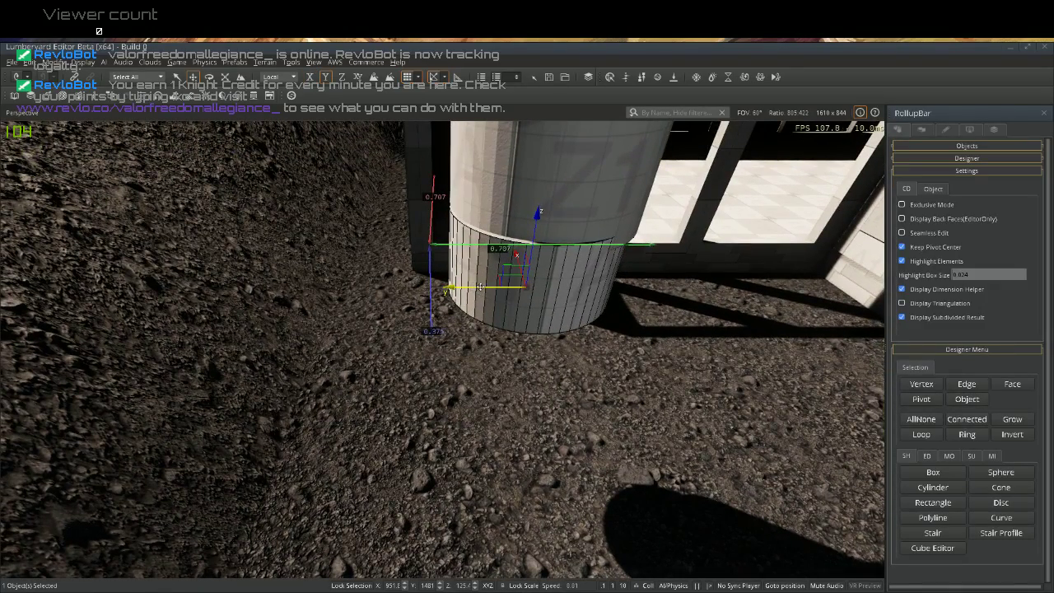
drag(480, 287, 489, 287)
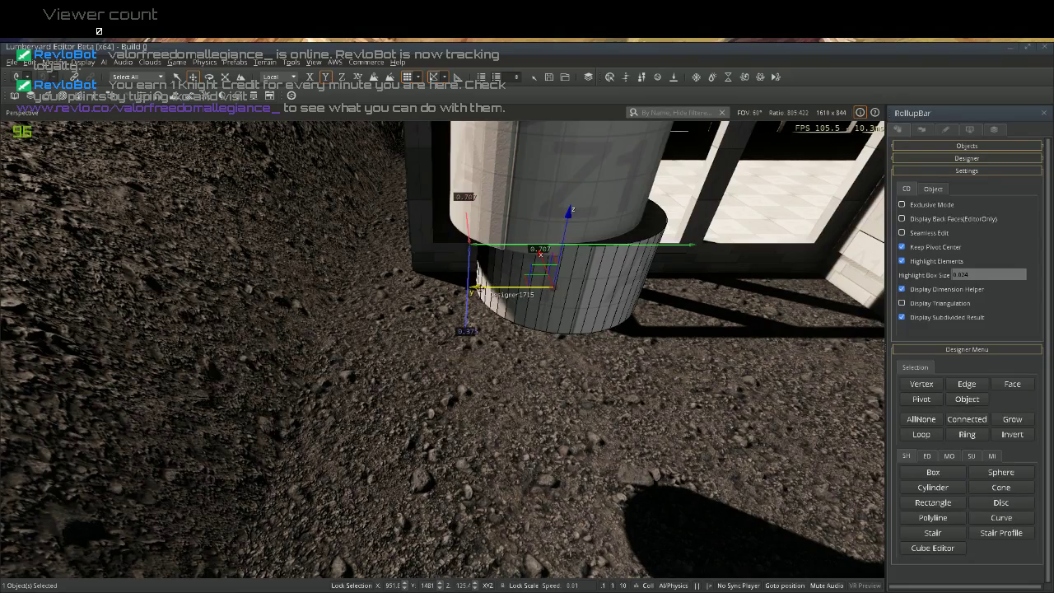
Turn off grid snapping and move the cylinder along the Y axis to line it up with the pipe above
key(w)
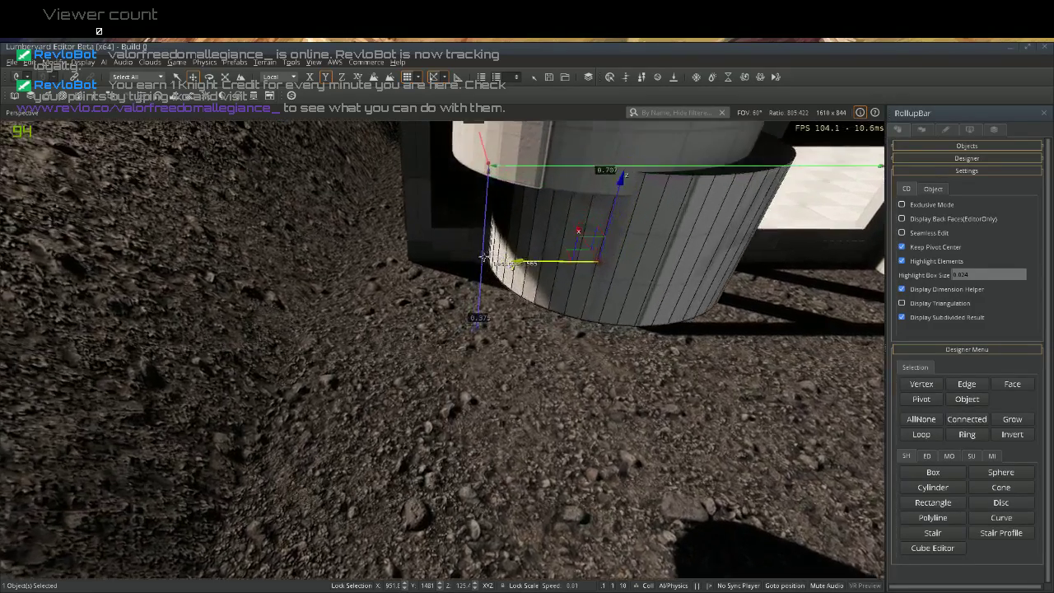
right_drag(483, 258, 778, 148)
key(s)
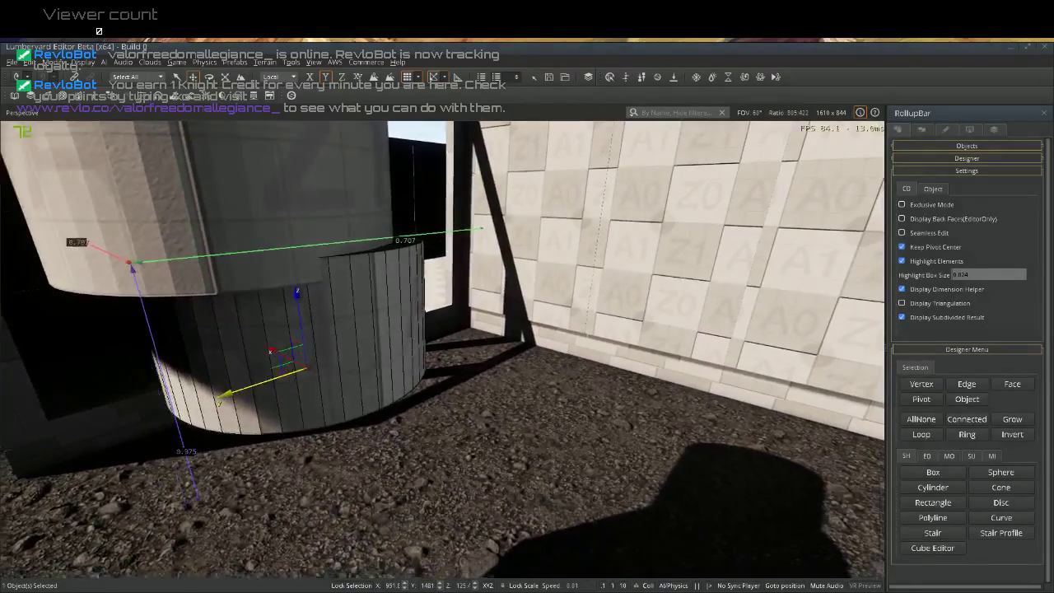
key(s)
key(w)
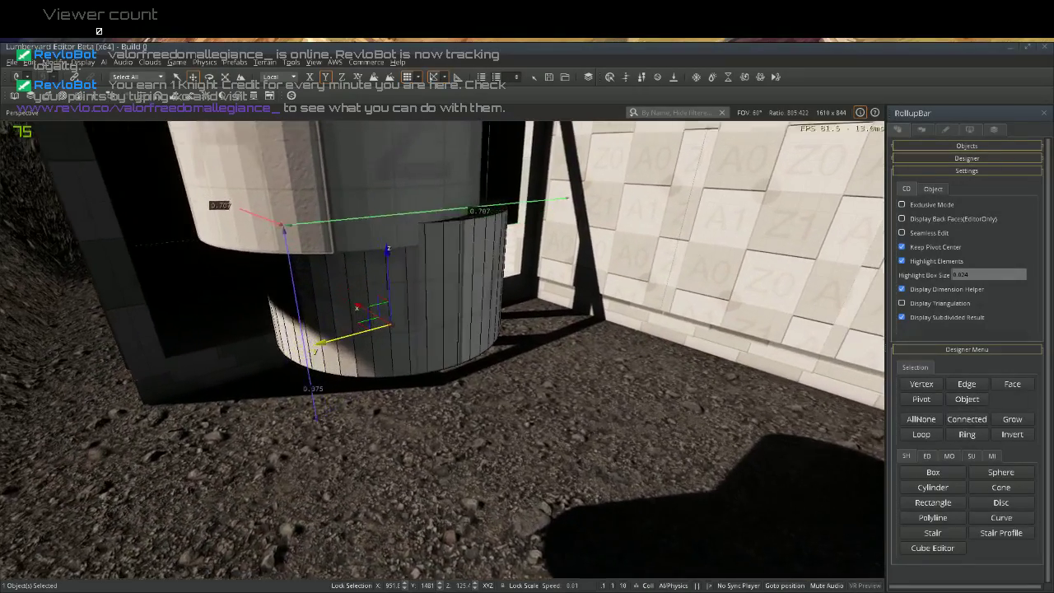
key(w)
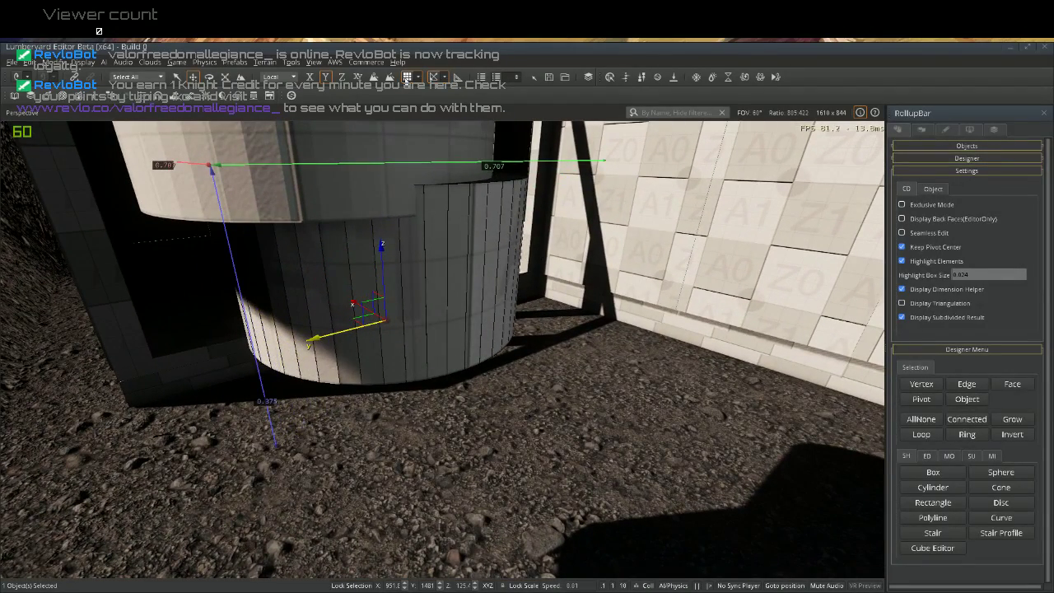
click(407, 77)
drag(326, 334, 288, 375)
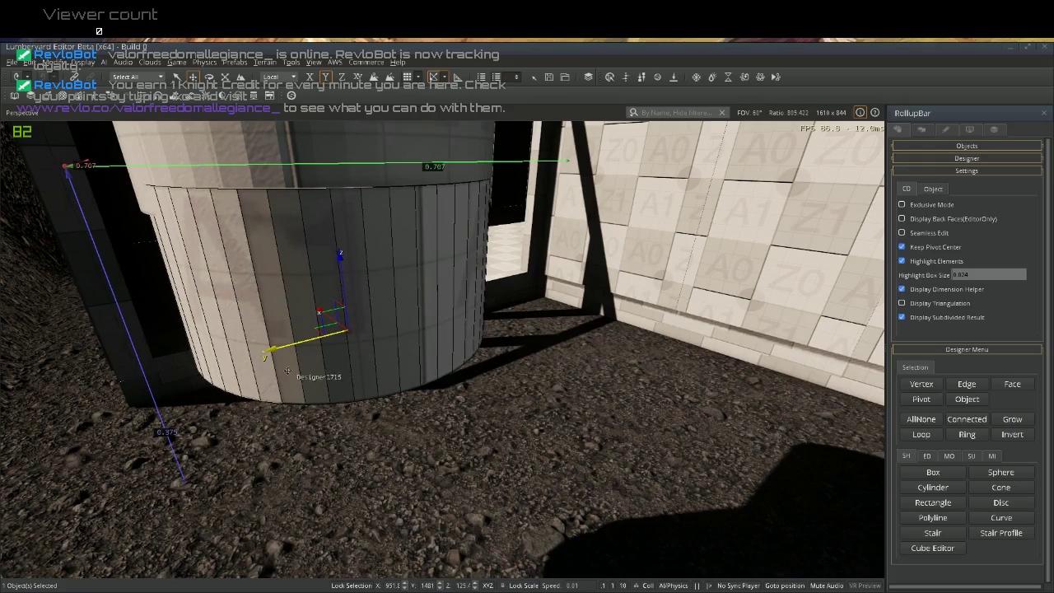
Fine-tune the cylinder's position along the X axis until its wall is flush with the pipe's wall
key(a)
right_drag(442, 349, 605, 367)
key(a)
scroll(282, 359, down, 3)
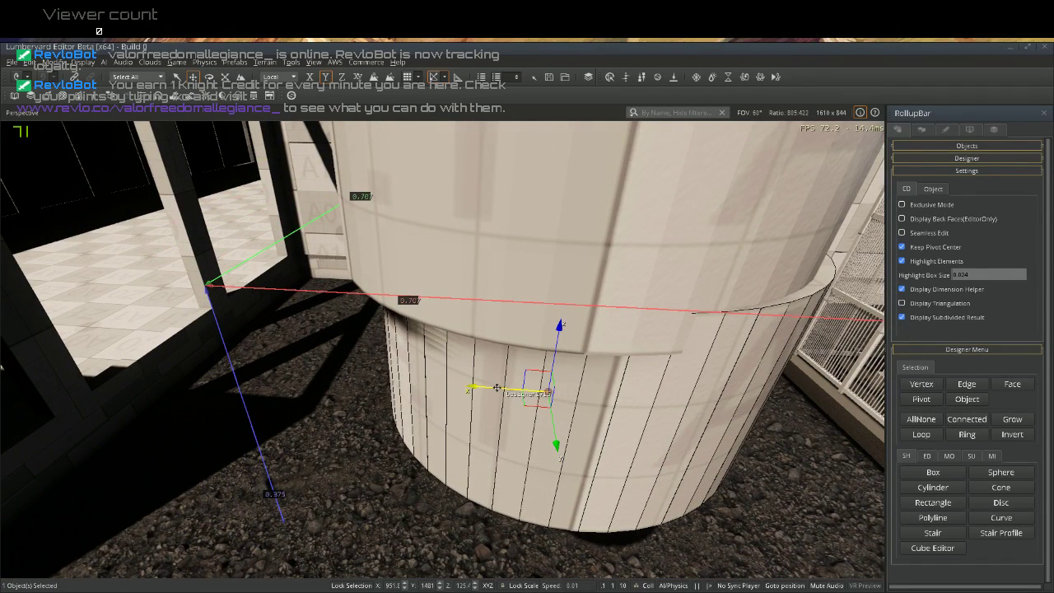
drag(498, 389, 481, 391)
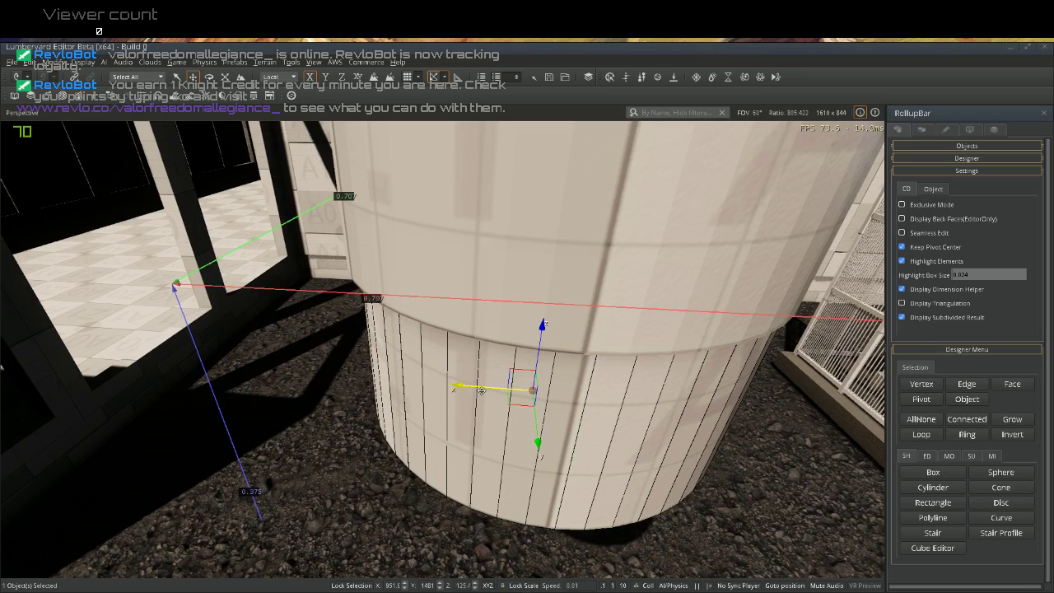
middle_drag(482, 390, 480, 390)
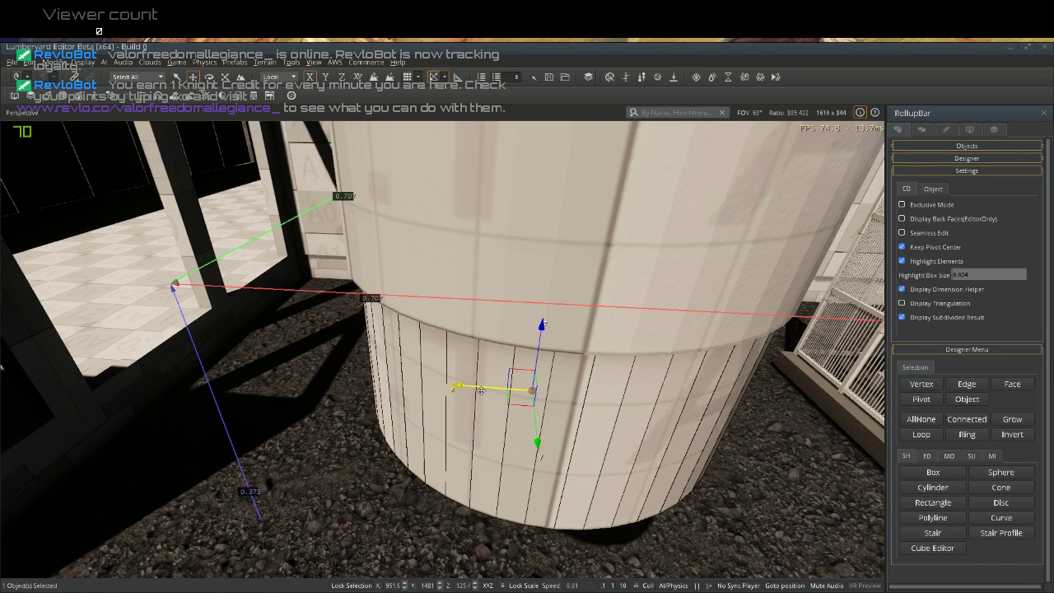
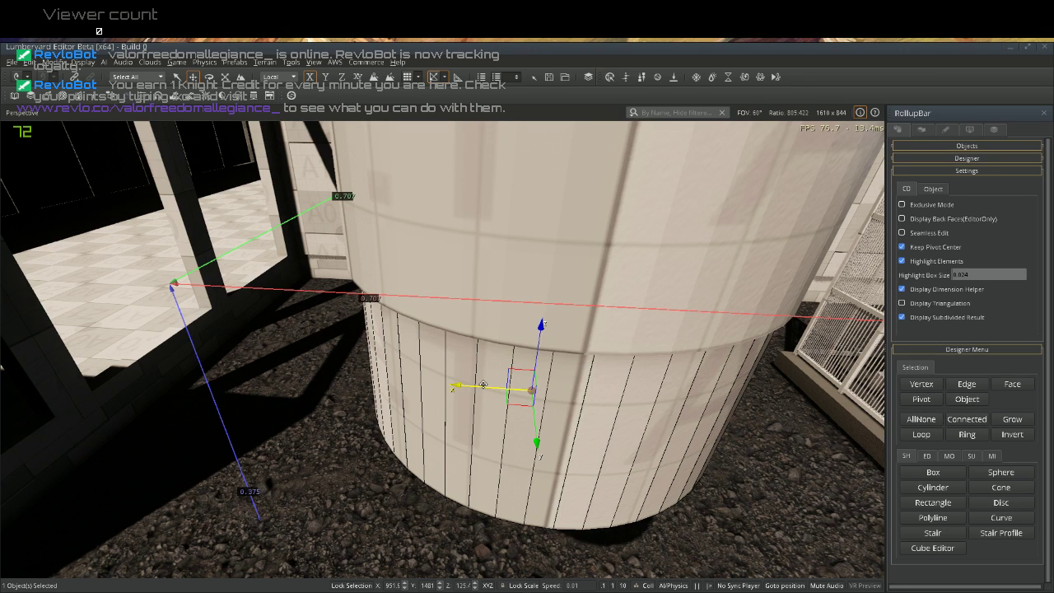
drag(481, 383, 488, 380)
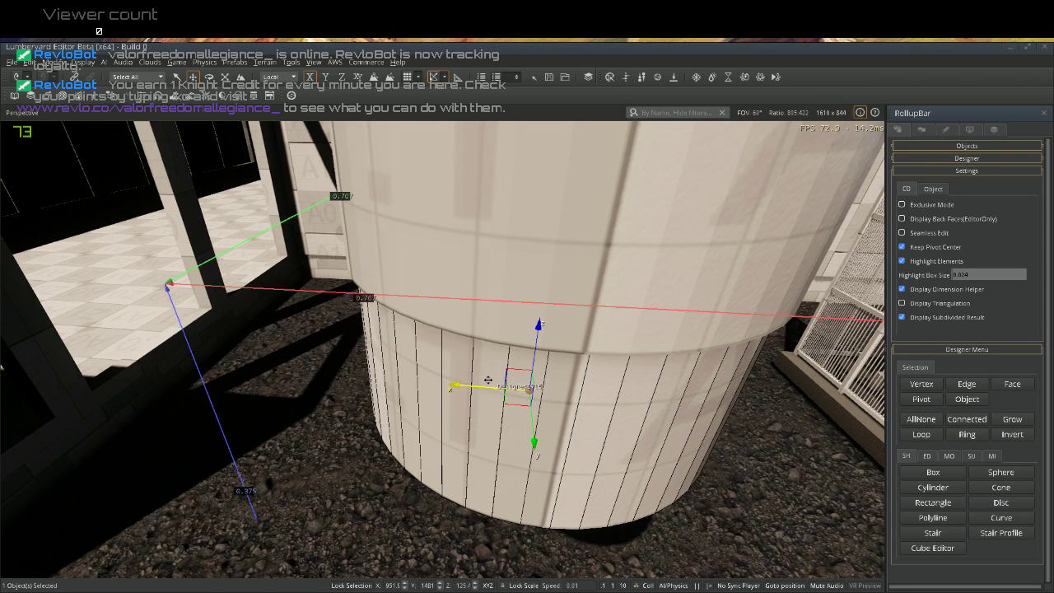
Examine the alignment of the cylinder and the pipe from the front and the opposite side
key(s)
right_drag(471, 368, 512, 395)
key(d)
key(w)
key(d)
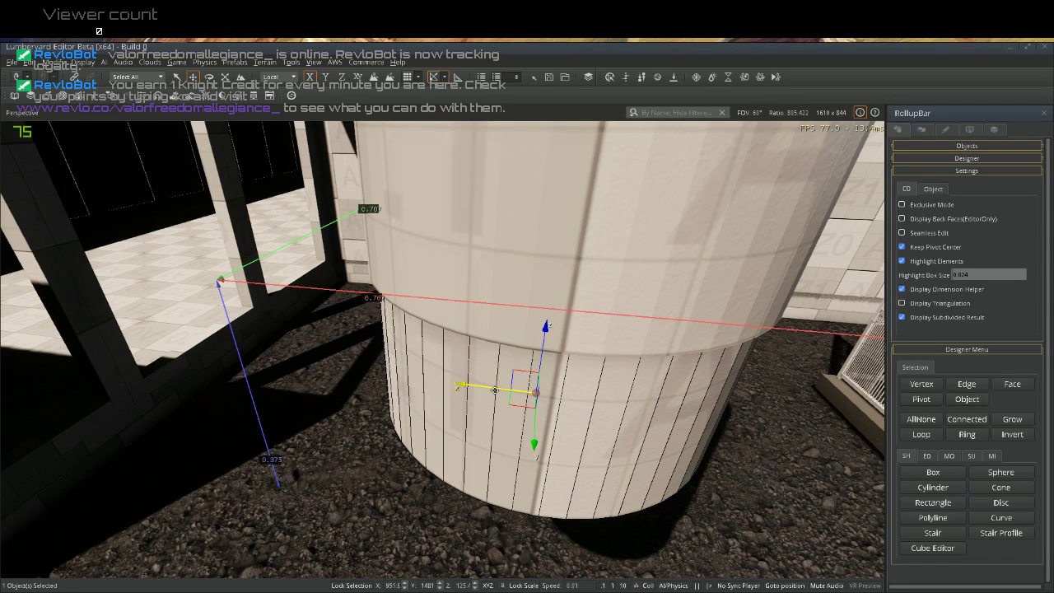
key(s)
right_drag(497, 387, 864, 372)
key(a)
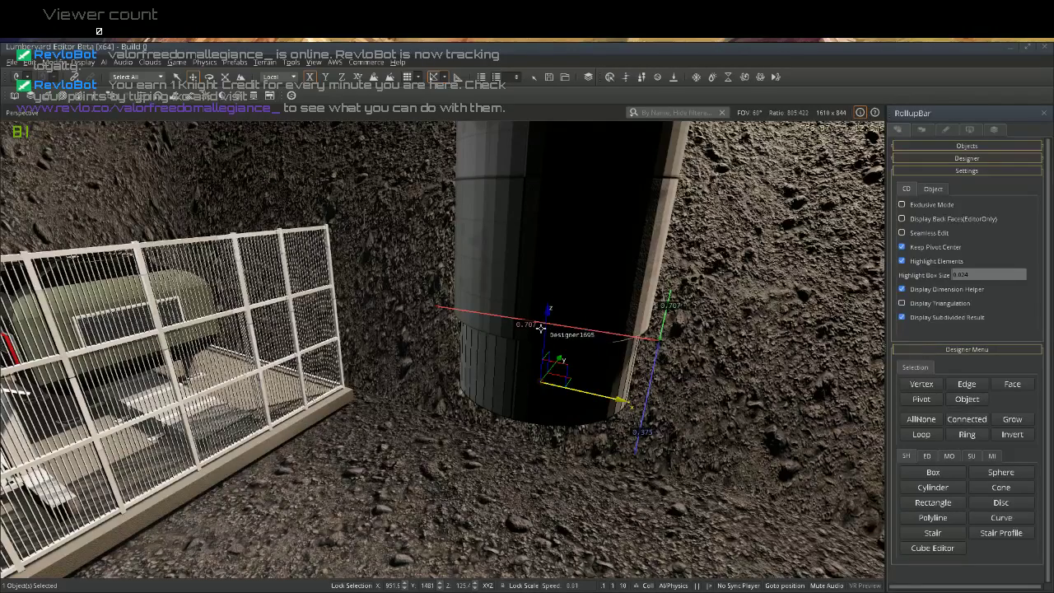
Lower the aligned cylinder straight down along the Z axis to just above the ground, clear of the pipe
drag(545, 327, 538, 528)
right_drag(539, 527, 540, 528)
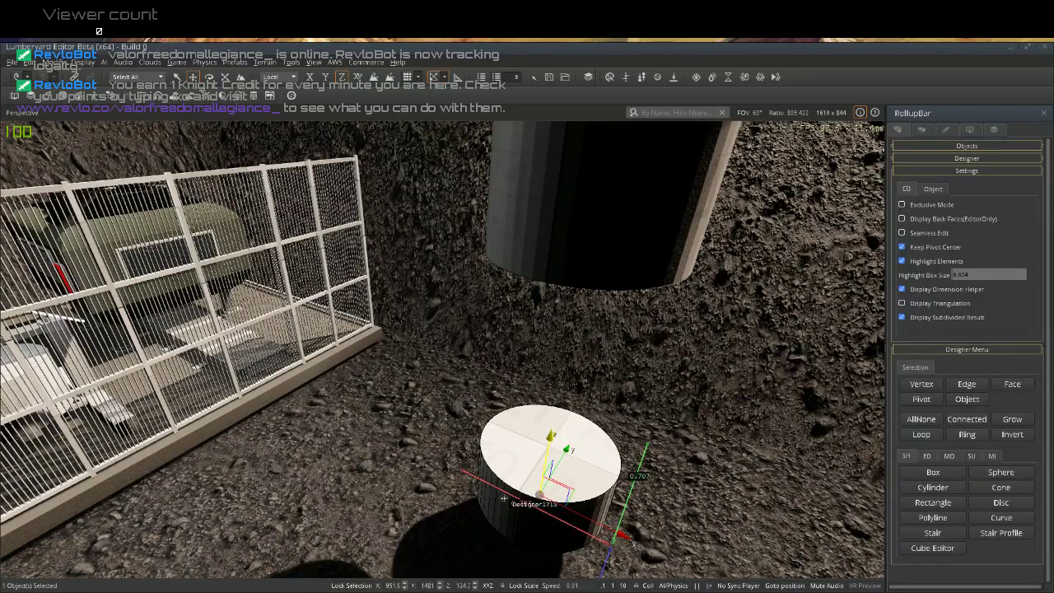
right_drag(506, 480, 505, 481)
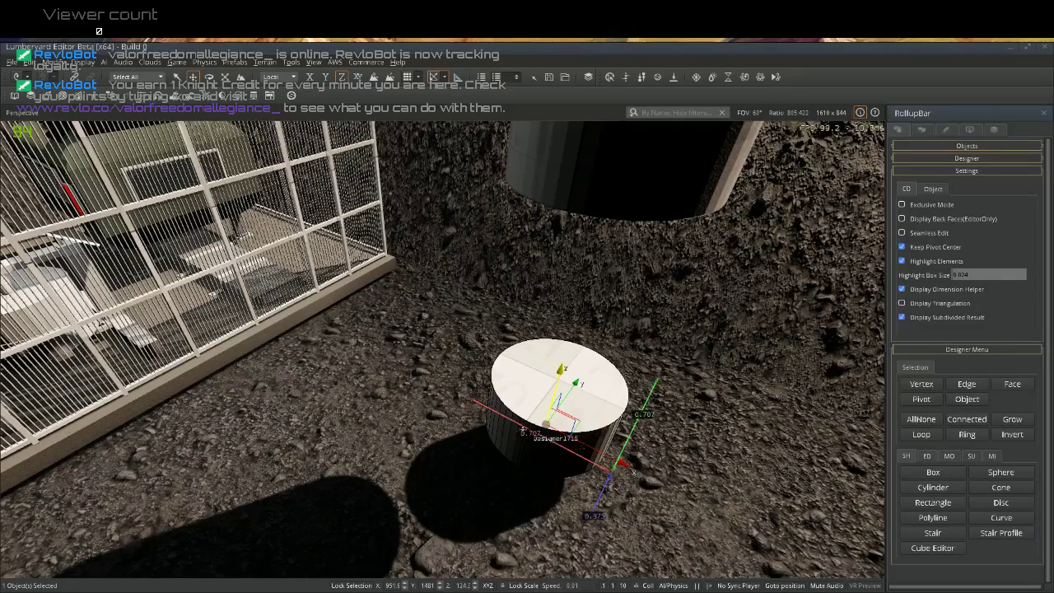
right_drag(487, 400, 490, 391)
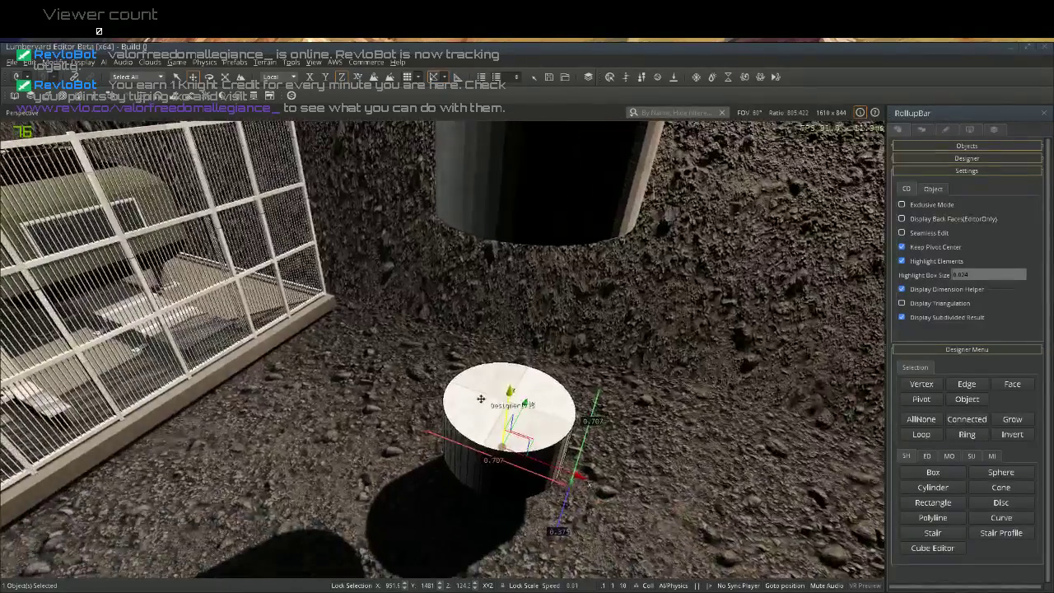
key(ctrl+c)
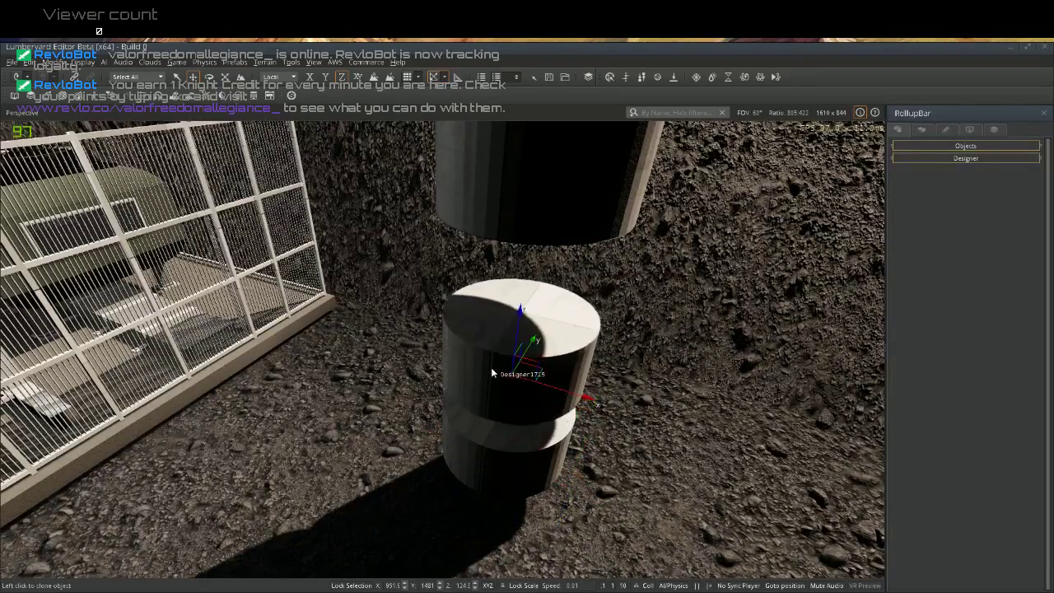
drag(497, 409, 498, 400)
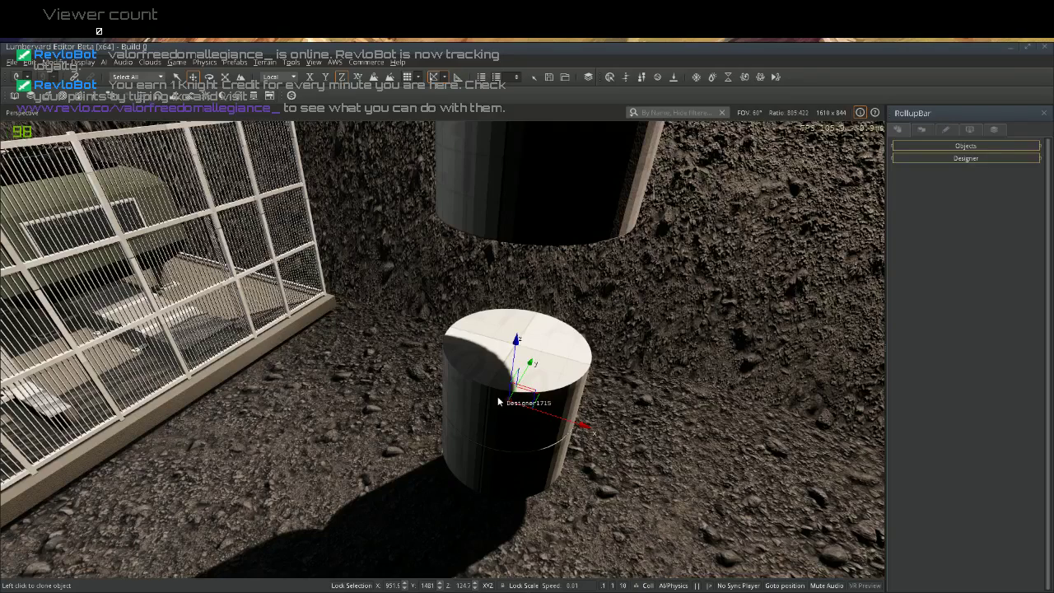
key(Delete)
key(Return)
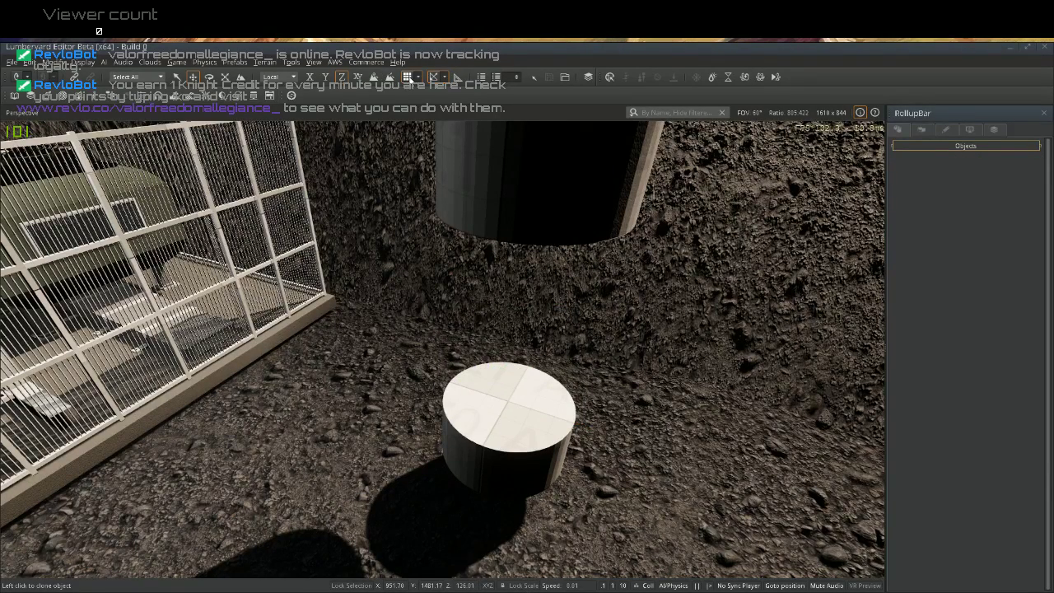
Turn grid snapping back on, clone the ground cylinder and stack the copy directly on top of it
click(474, 420)
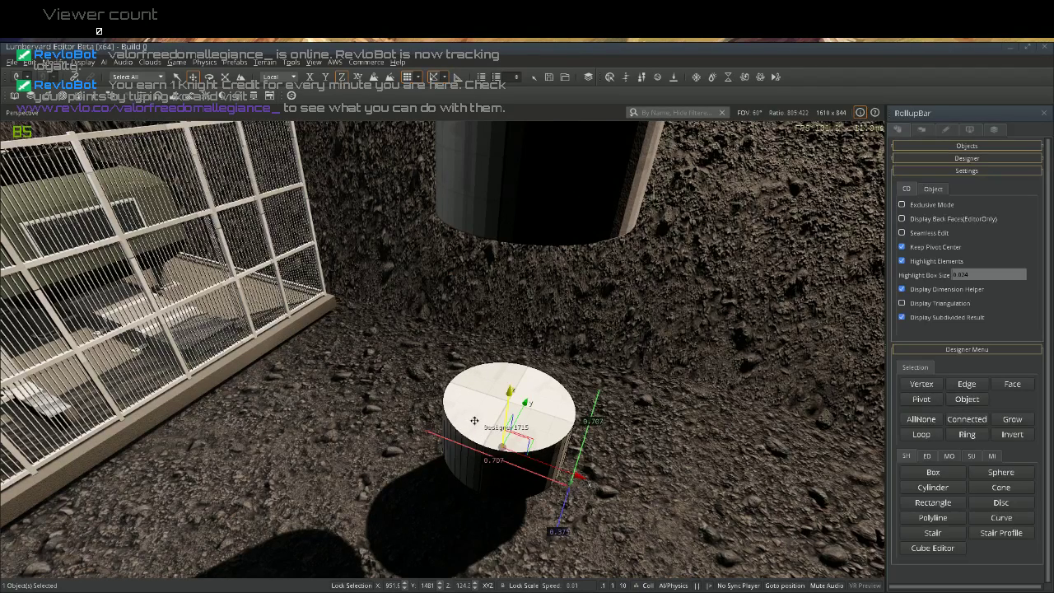
key(ctrl+c)
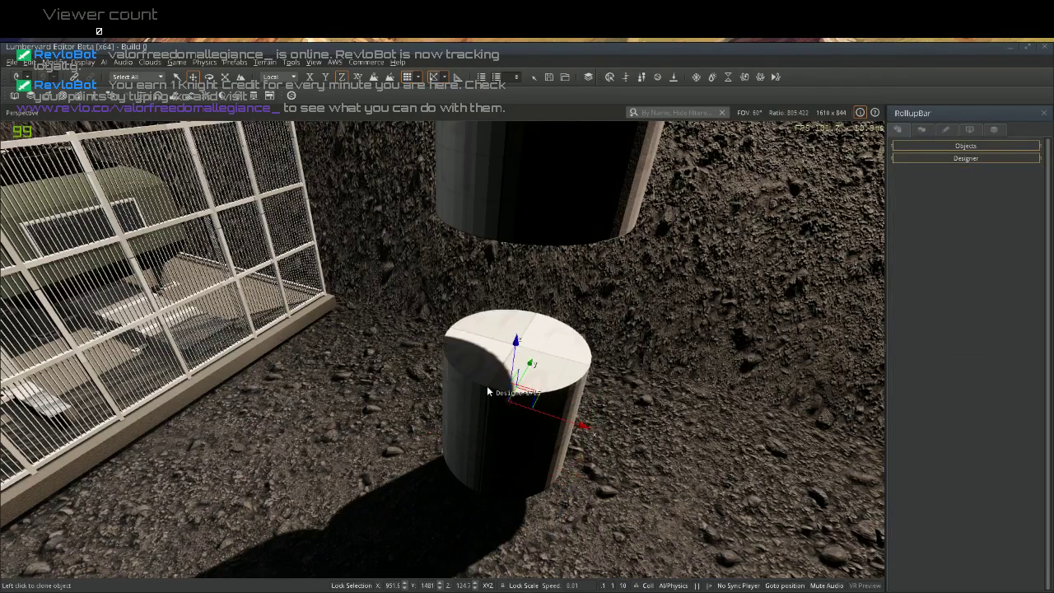
shift+drag(487, 385, 485, 379)
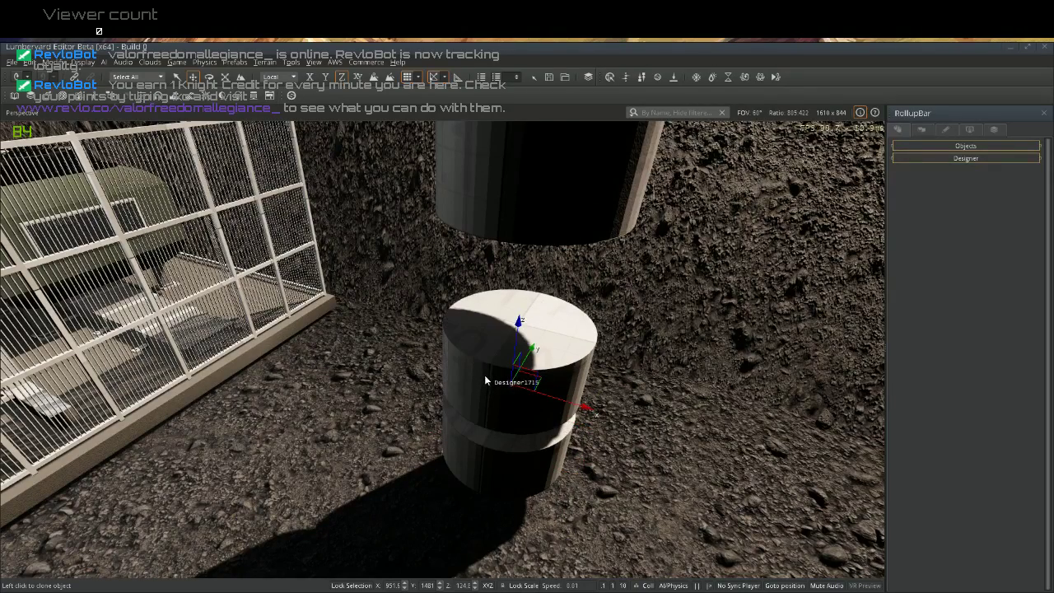
key(ctrl+c)
key(ctrl+c)
click(496, 392)
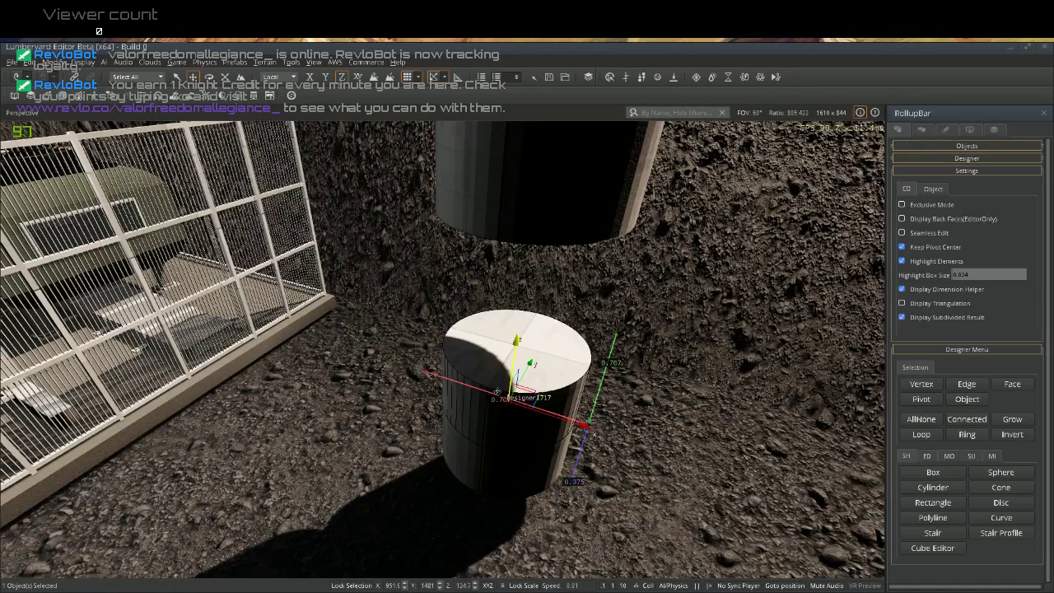
Clone the upper cylinder and stack the new copy flush on top as the third segment
right_drag(497, 415, 480, 428)
scroll(498, 457, down, 3)
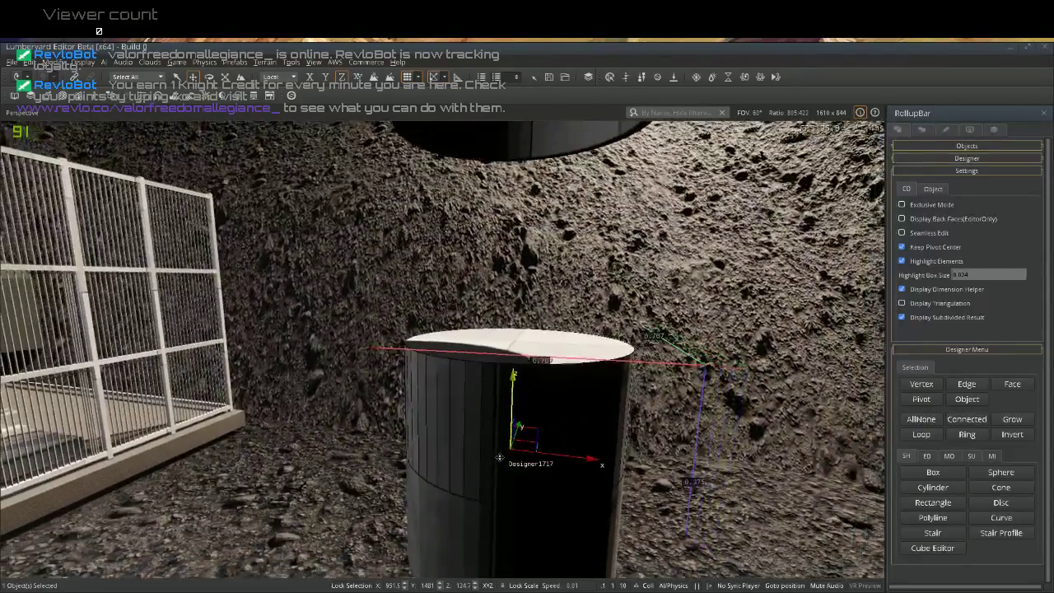
scroll(498, 456, down, 3)
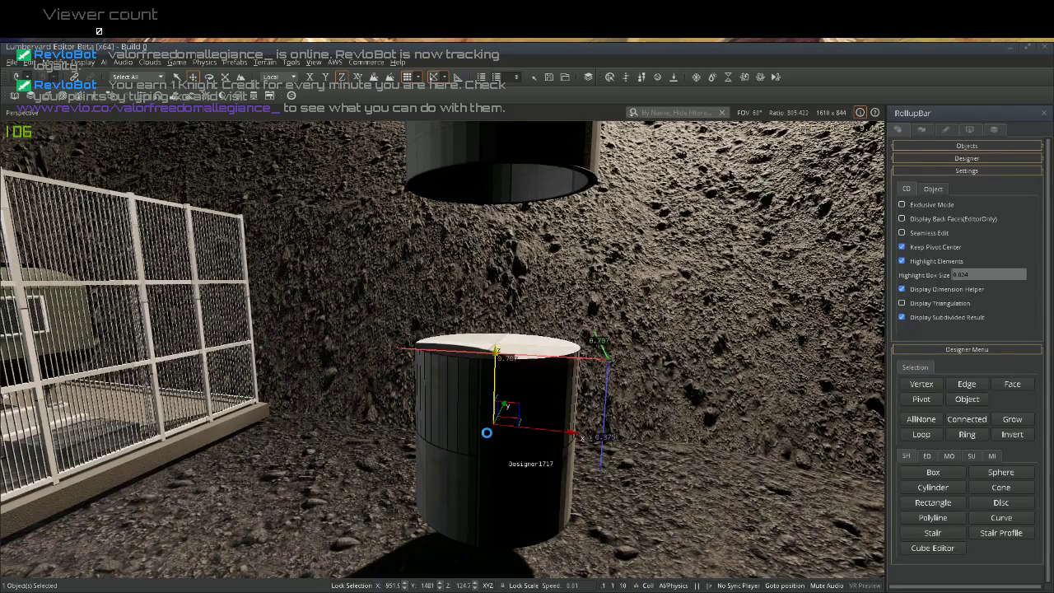
key(ctrl+d)
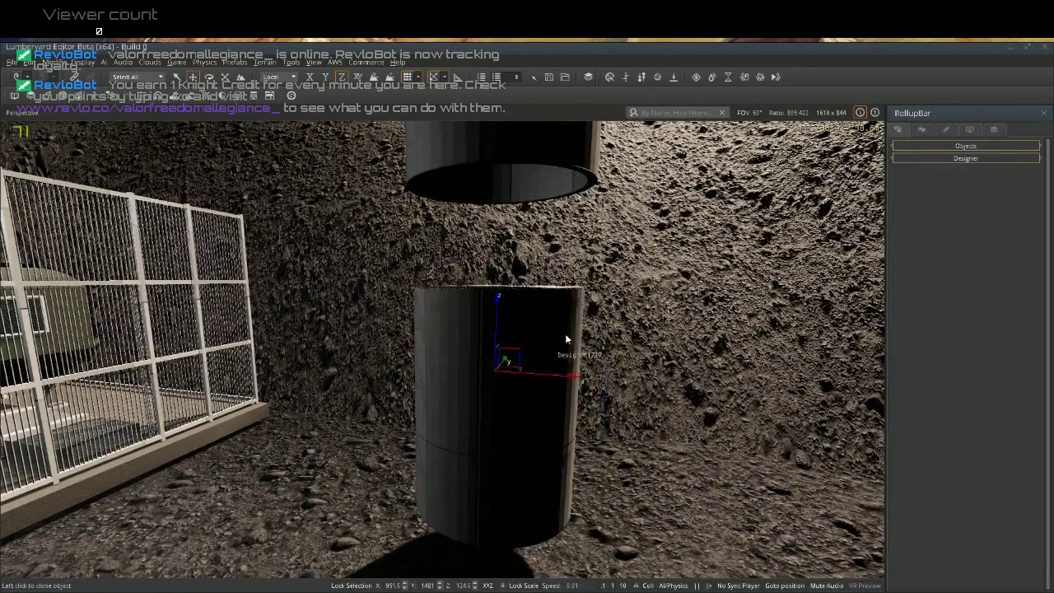
click(511, 334)
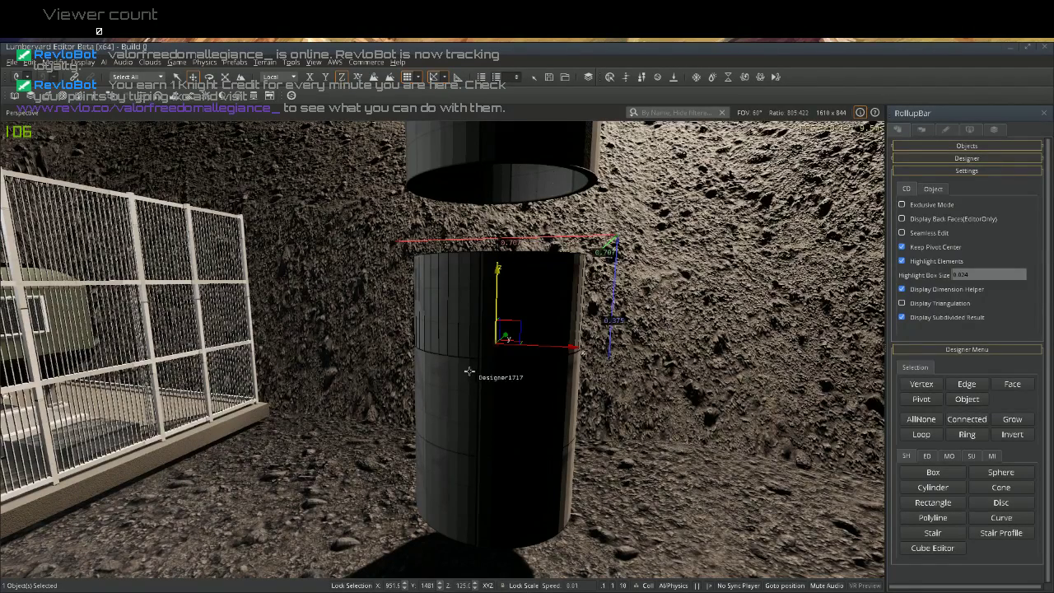
Select all three stacked cylinders and merge them into a single object
ctrl+click(485, 402)
ctrl+click(482, 505)
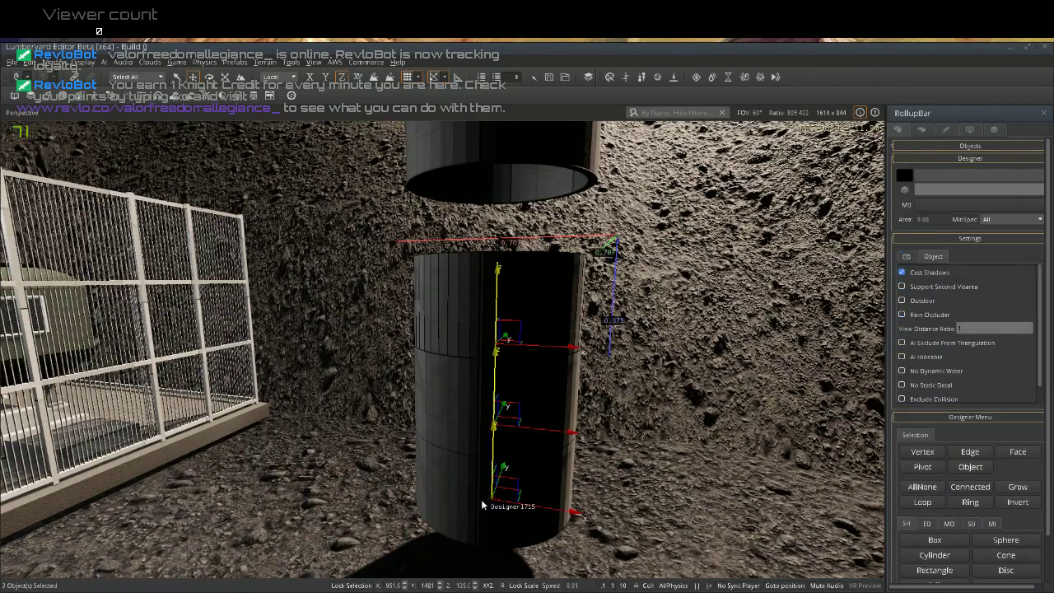
click(924, 527)
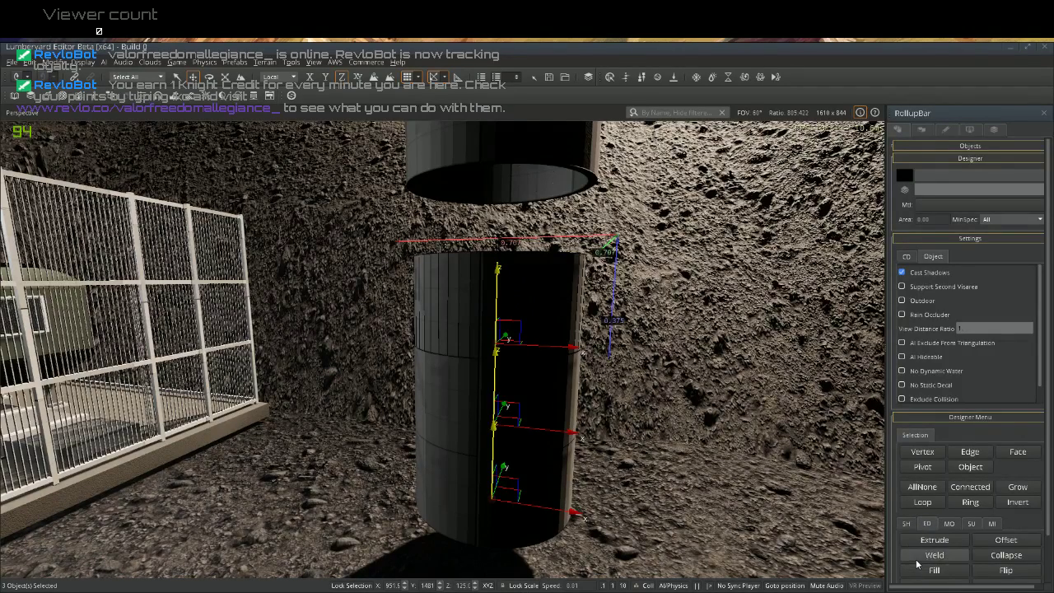
scroll(918, 564, down, 2)
click(936, 535)
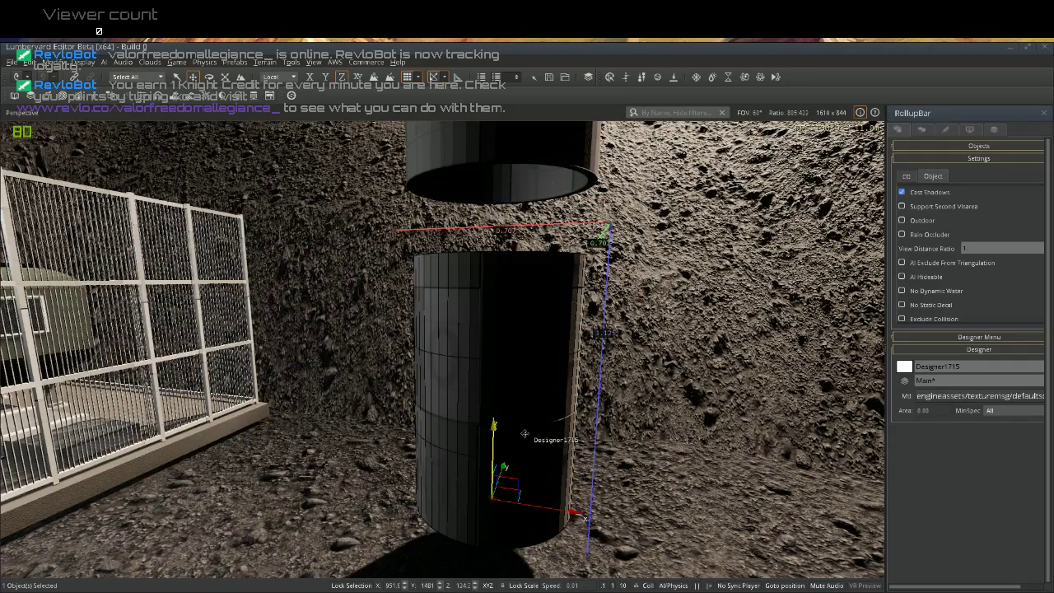
Clone the merged cylinder and place the copy slightly higher along the Z axis
key(ctrl+c)
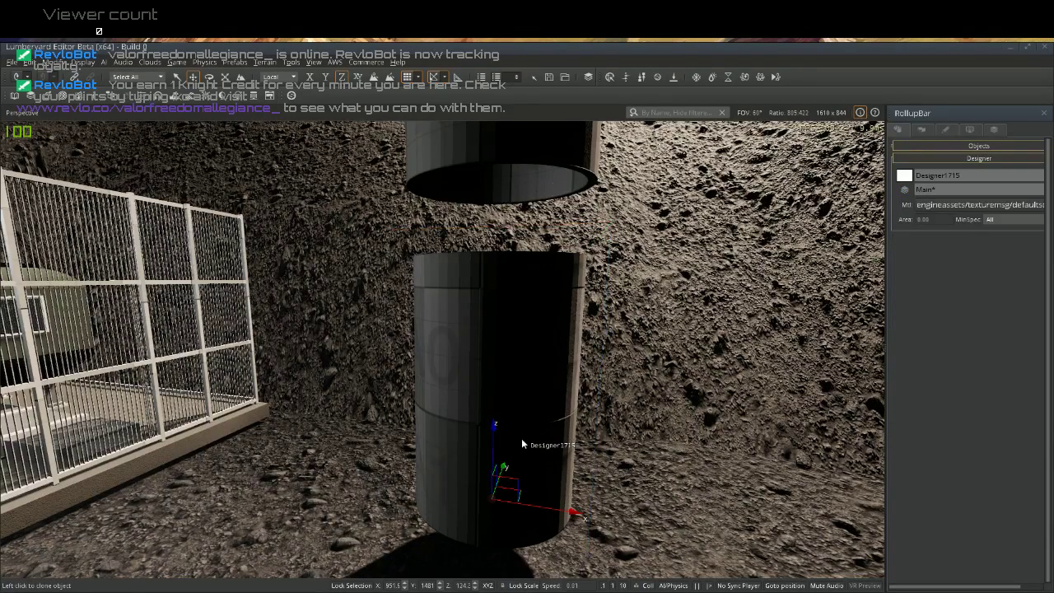
key(ctrl+z)
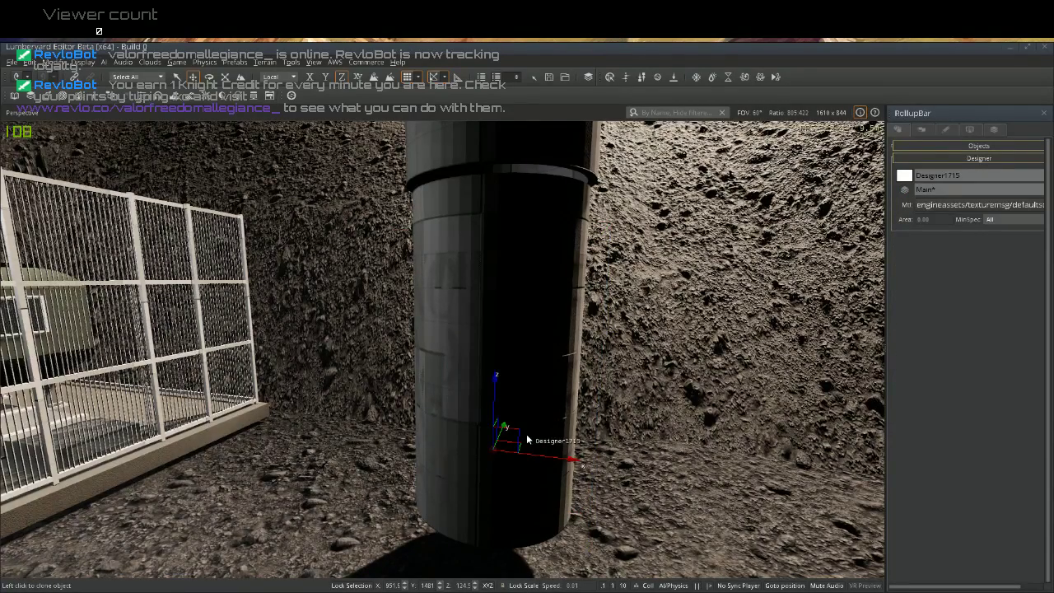
double_click(527, 440)
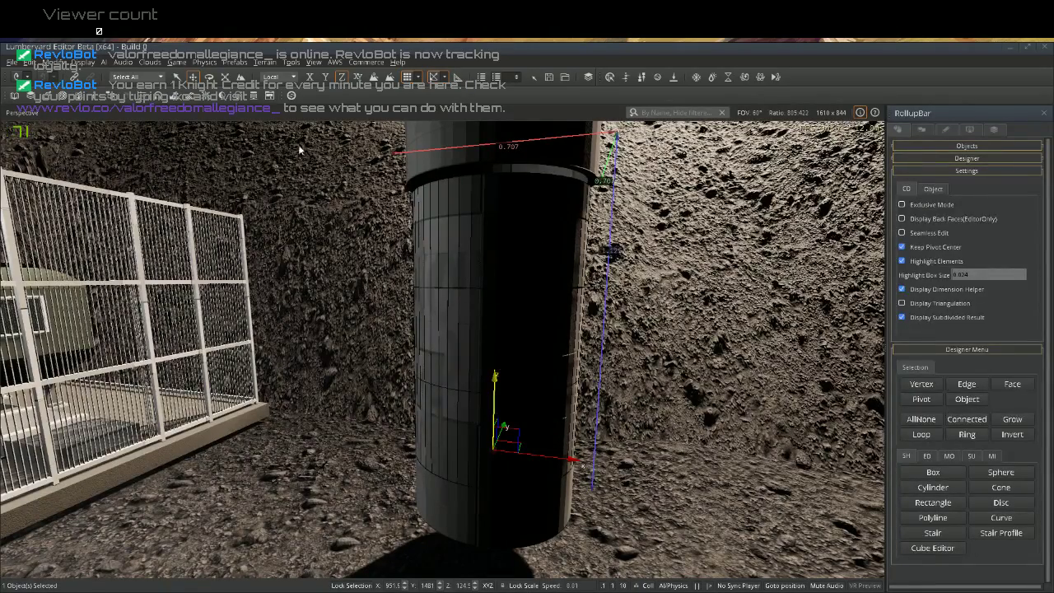
Scale the copy to 0.93 in X and Y and 1.27 in Z, and lower it until it protrudes from both ends
click(225, 76)
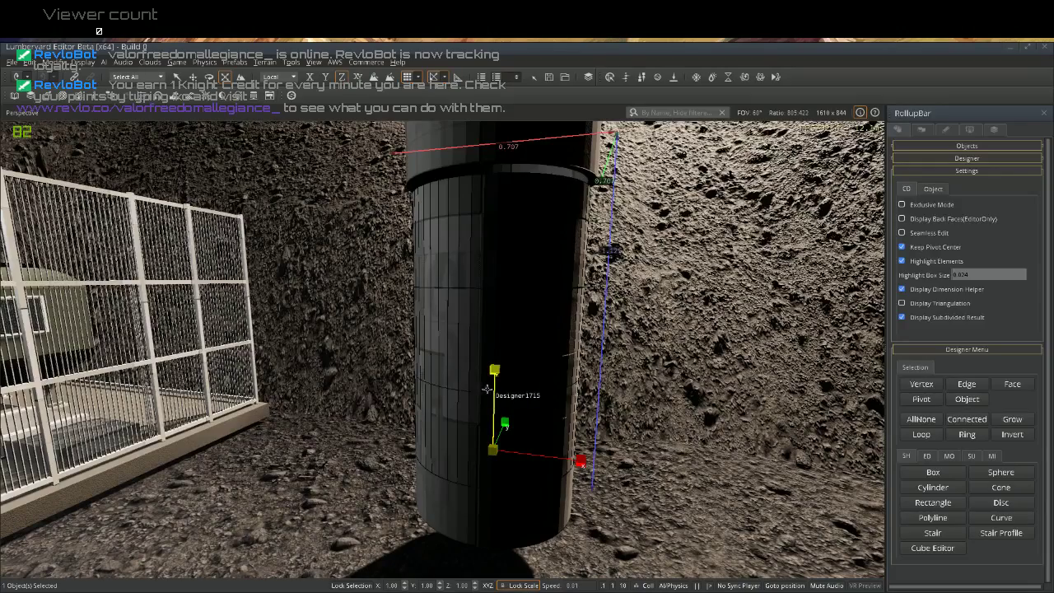
drag(493, 391, 493, 397)
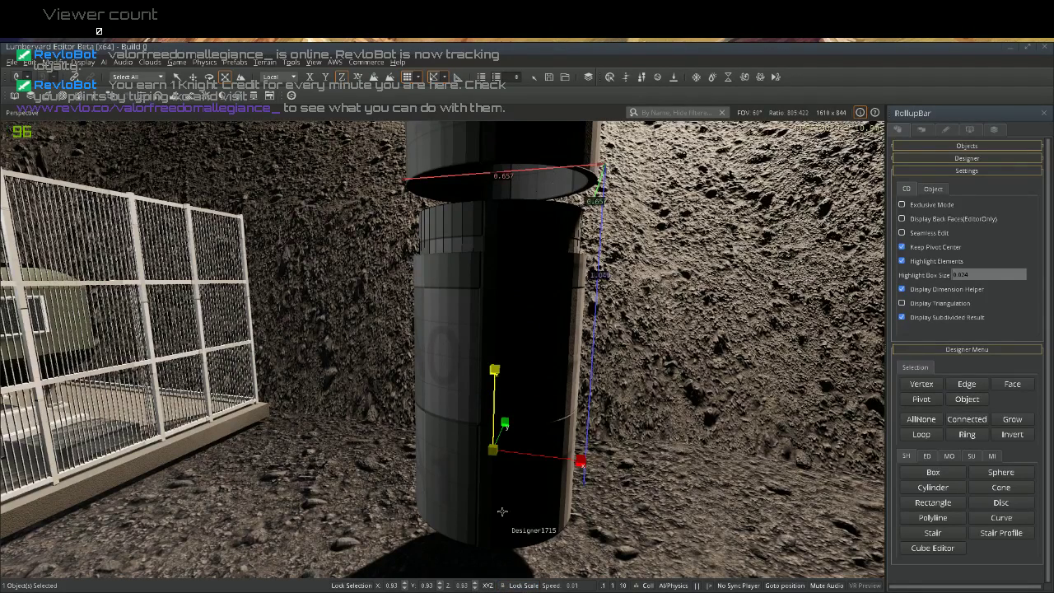
drag(492, 405, 493, 385)
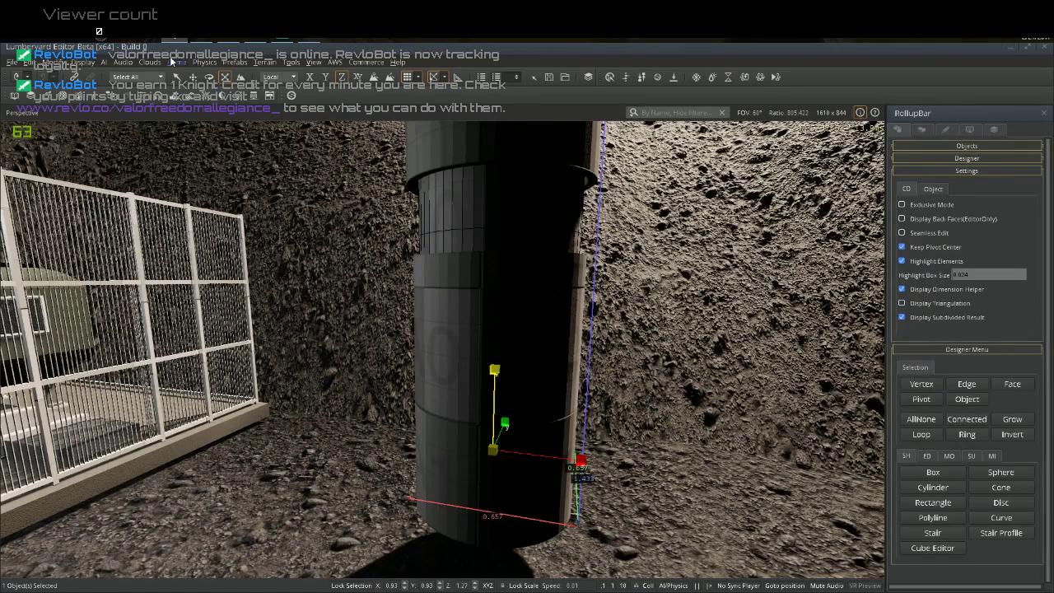
click(192, 79)
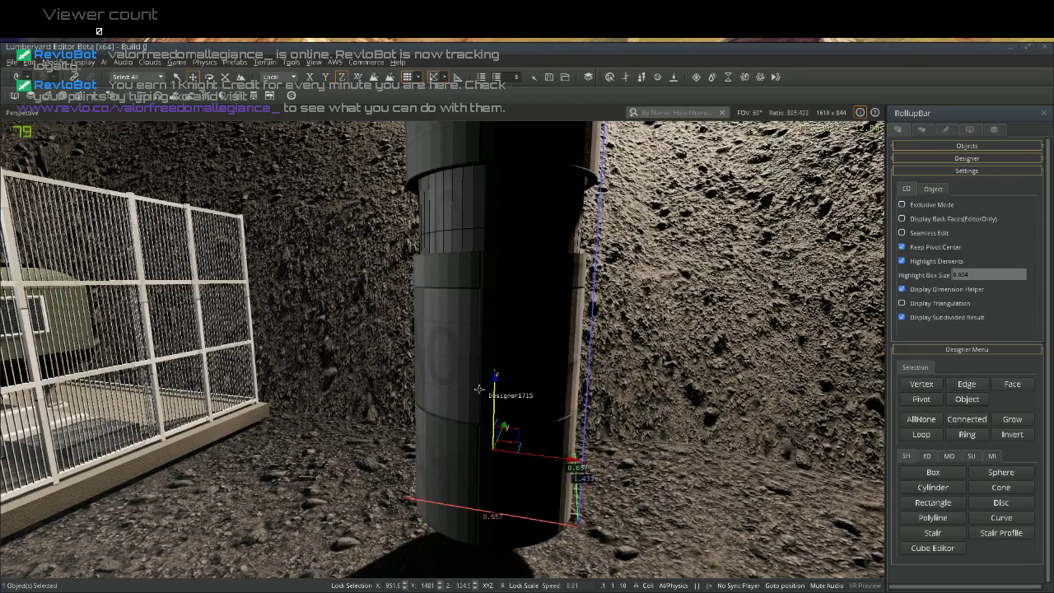
drag(493, 399, 488, 451)
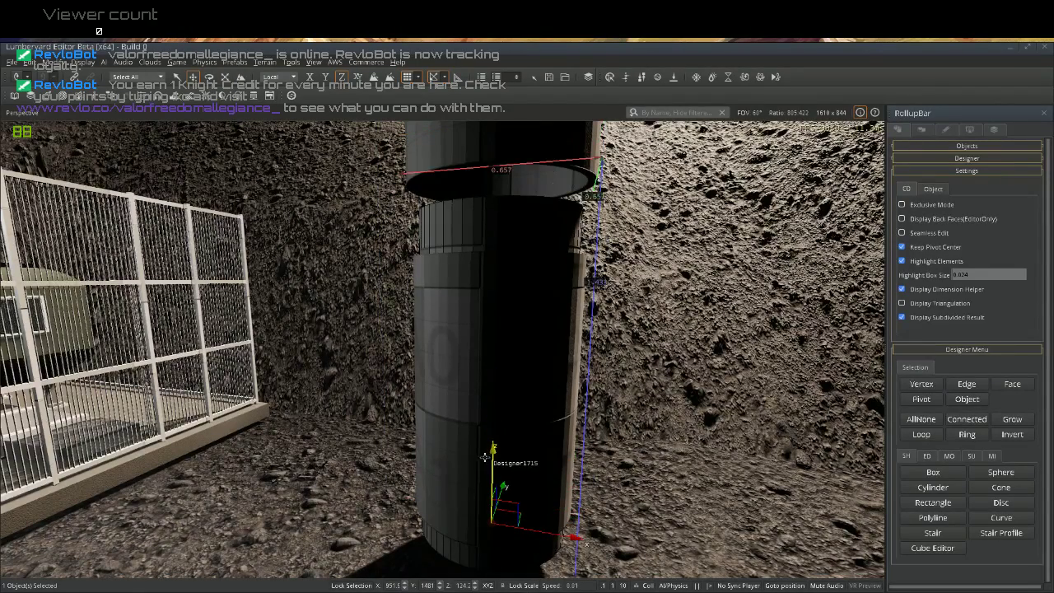
Try to hollow the merged cylinder by Boolean-subtracting the narrower, longer cylinder from it
ctrl+click(464, 304)
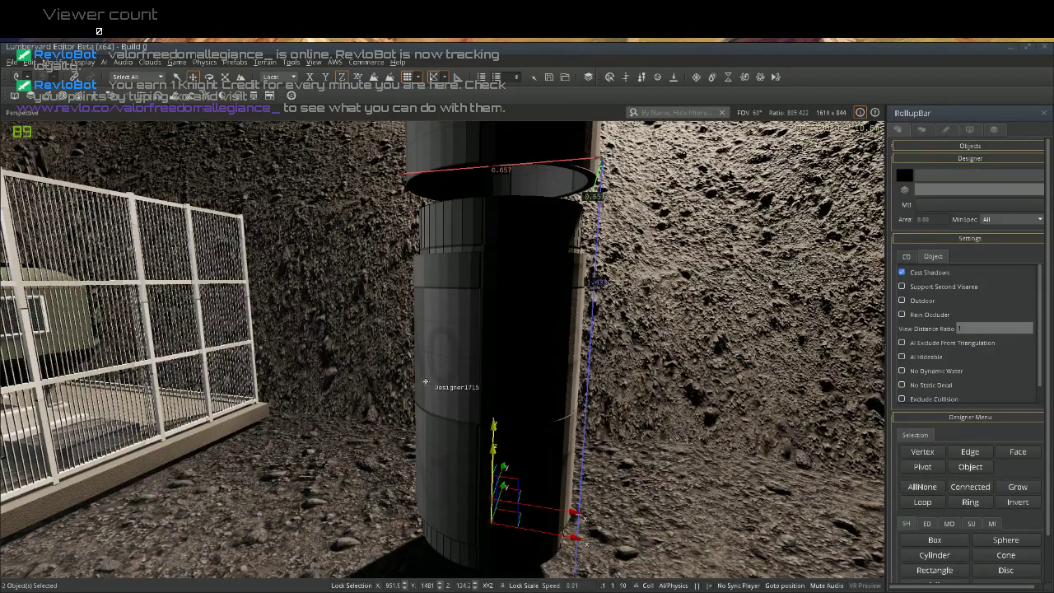
click(936, 523)
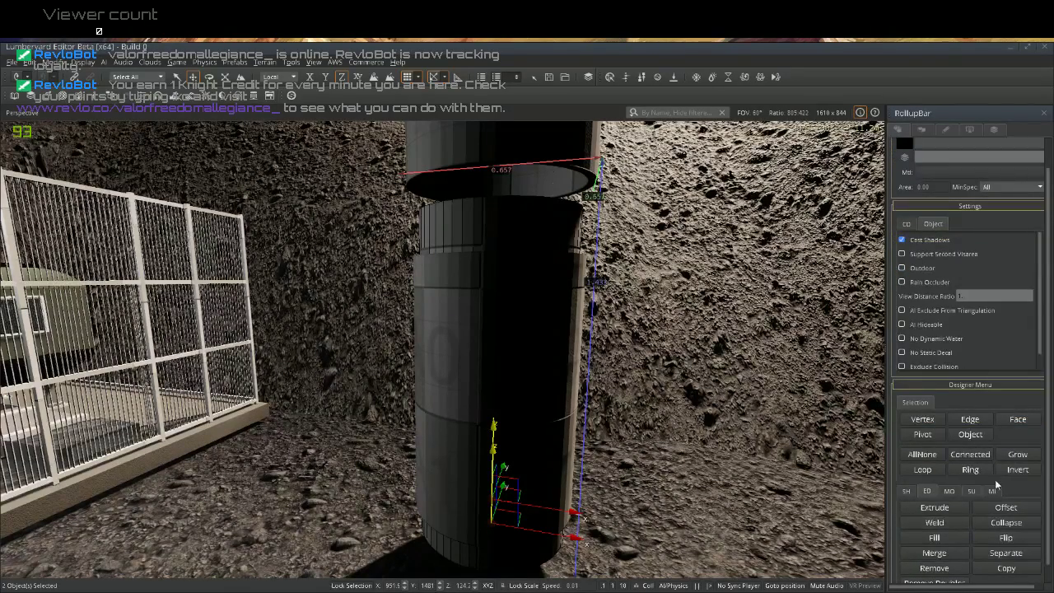
click(948, 492)
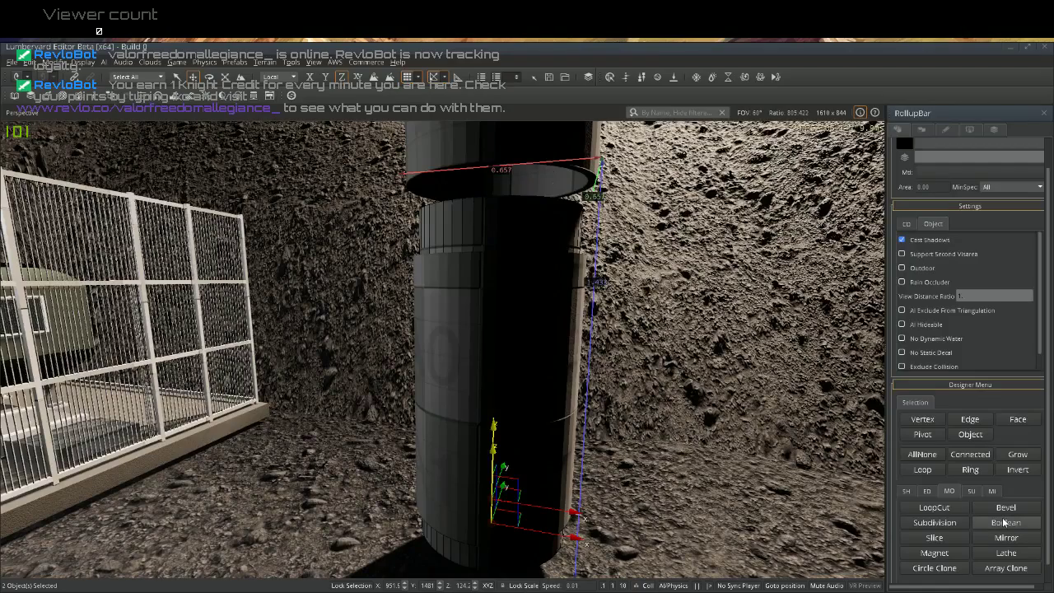
click(1003, 522)
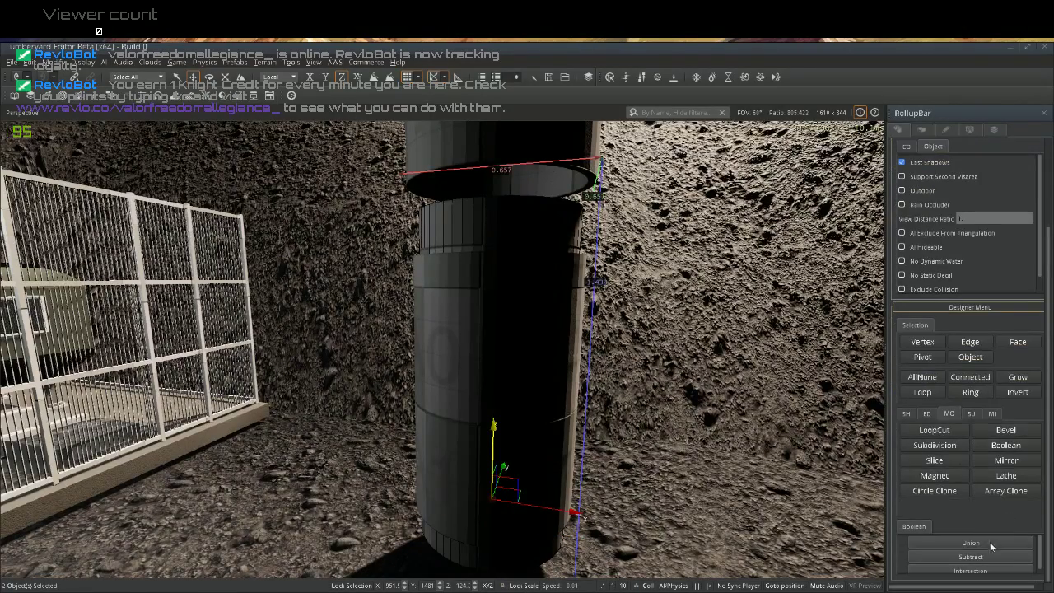
click(946, 546)
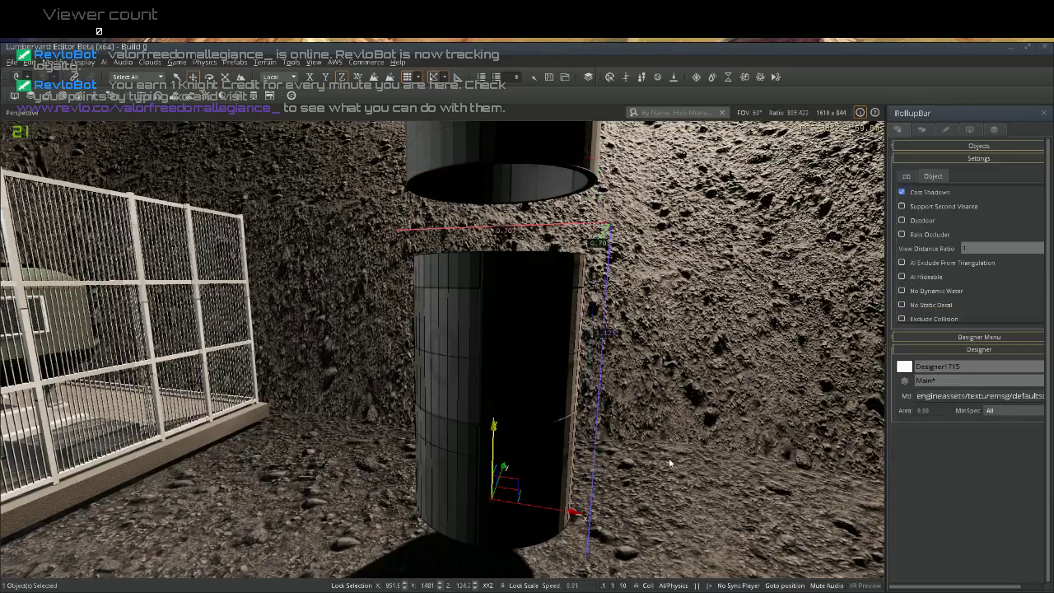
Inspect the cut cylinder's interior from above and undo the Boolean subtraction
mouse_move(565, 442)
right_down()
mouse_move(533, 278)
mouse_move(642, 316)
mouse_move(621, 399)
mouse_move(623, 515)
mouse_move(603, 554)
mouse_move(581, 443)
right_up()
key(w)
key(w)
key(s)
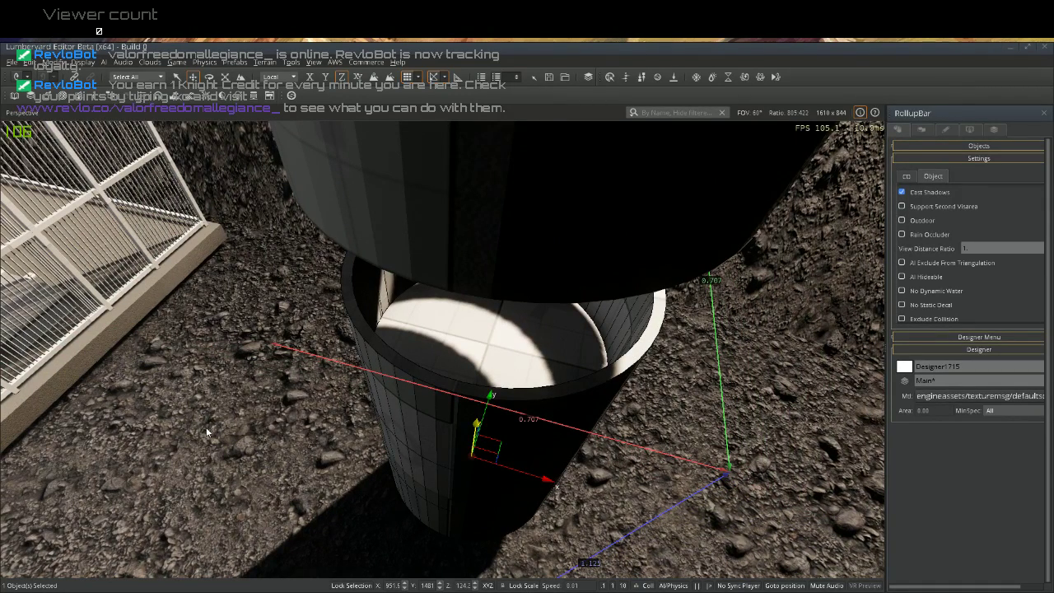
key(ctrl+z)
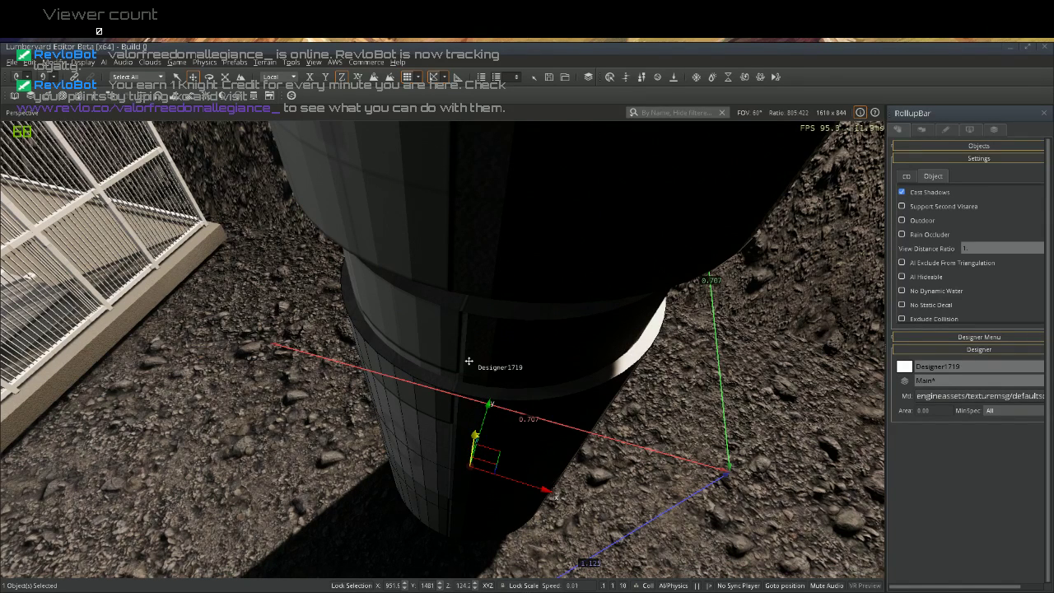
mouse_move(514, 481)
mouse_down()
mouse_move(622, 534)
mouse_move(519, 493)
mouse_up()
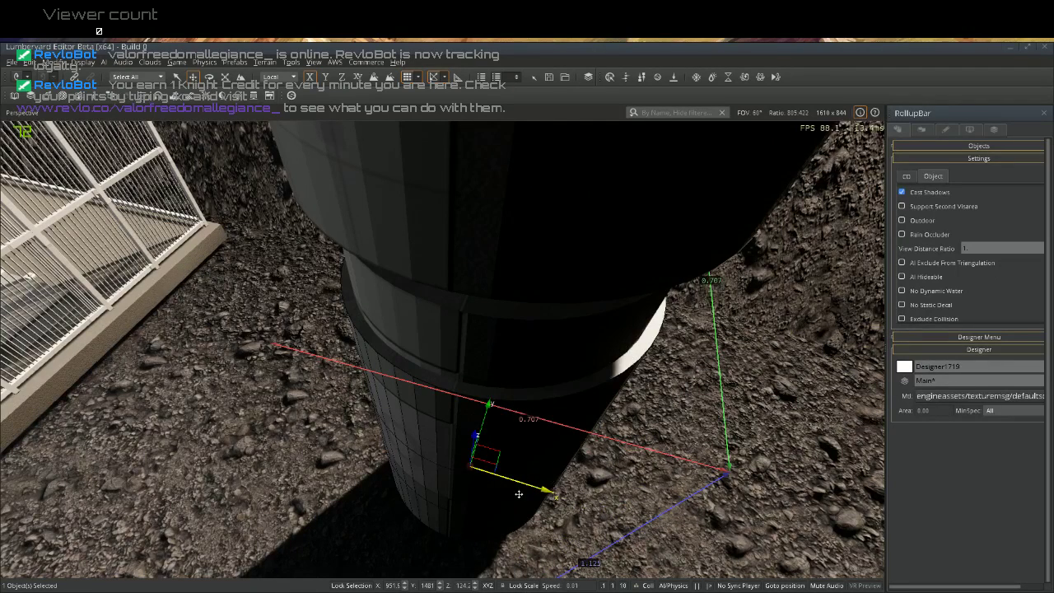
click(532, 446)
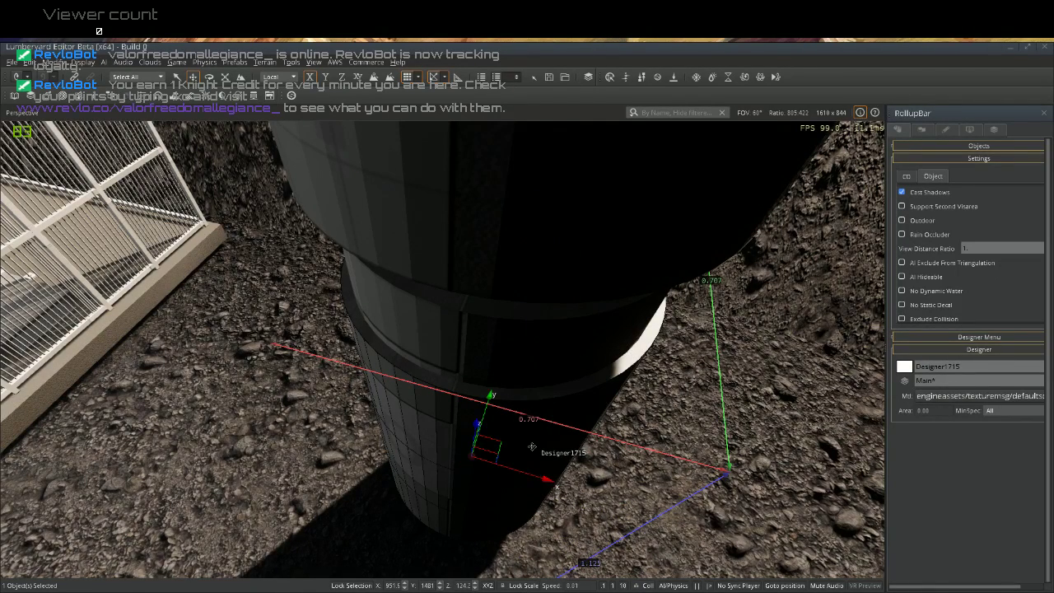
drag(514, 459, 509, 475)
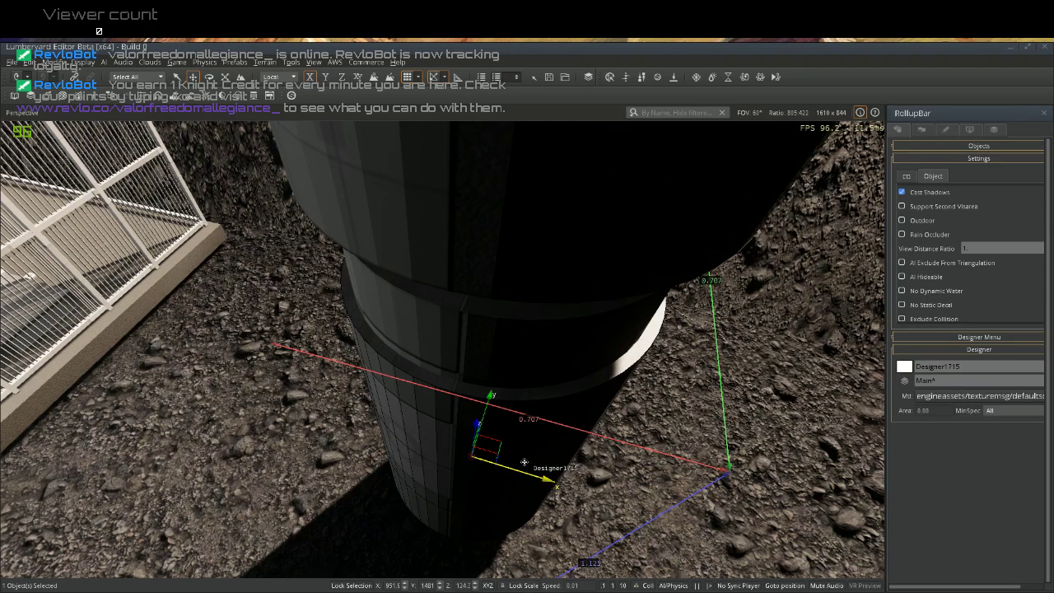
drag(516, 470, 509, 504)
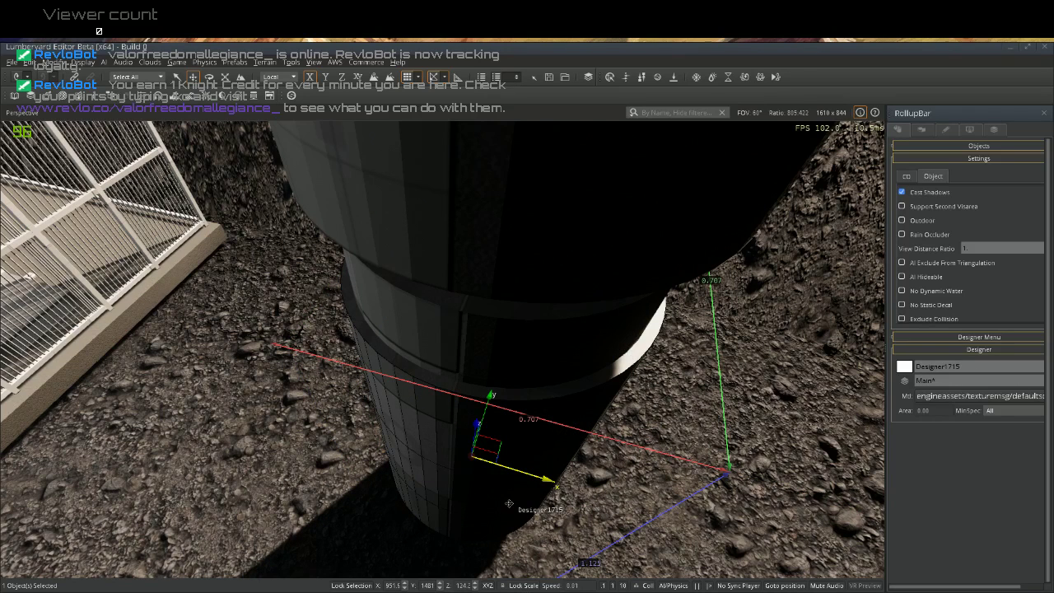
Try again to hollow the merged cylinder by Boolean-subtracting the narrower inner cylinder from it
click(527, 360)
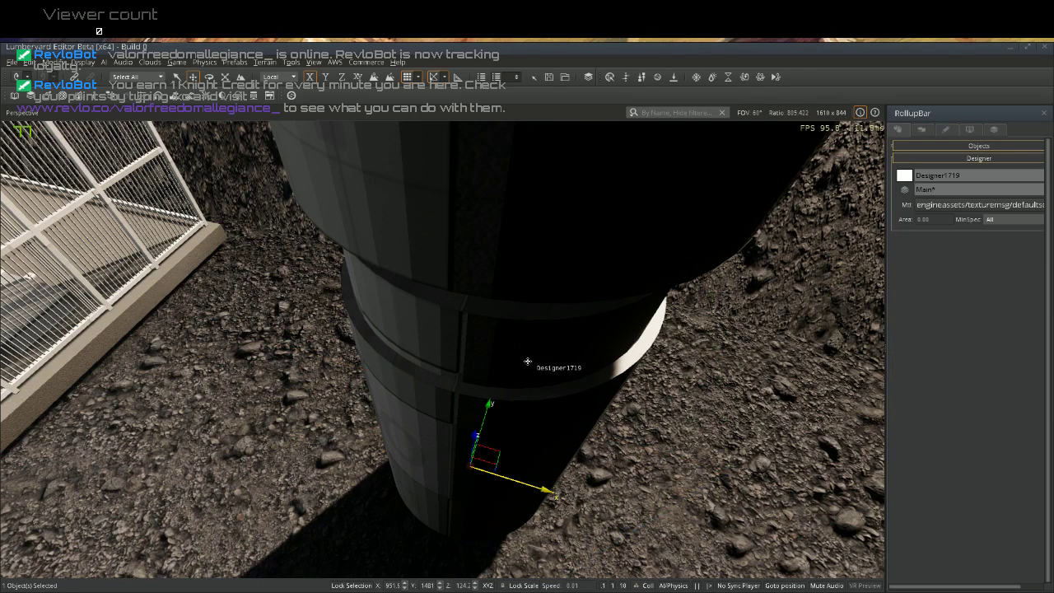
ctrl+click(531, 448)
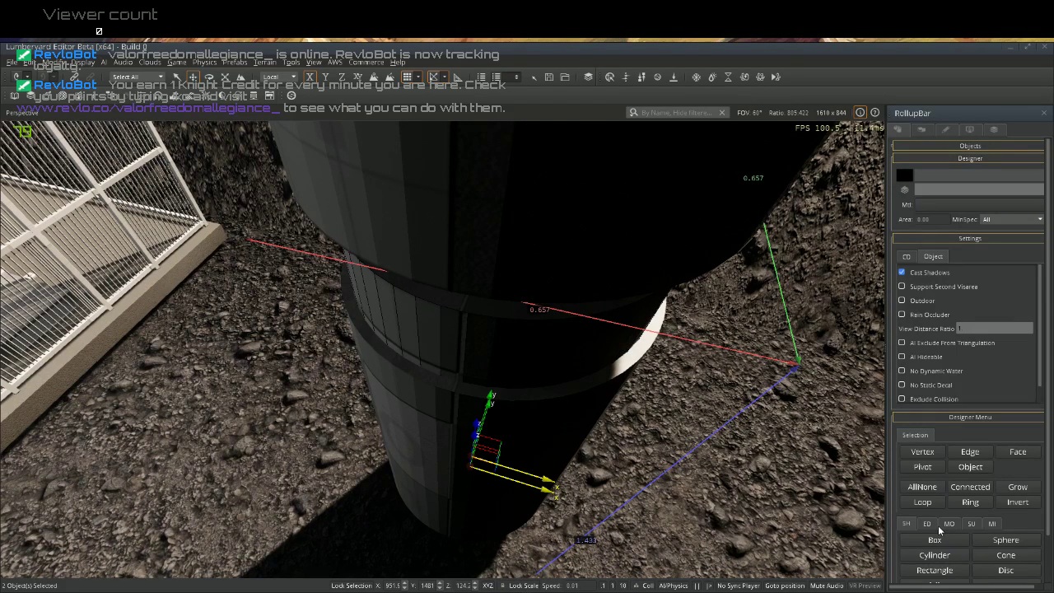
click(945, 524)
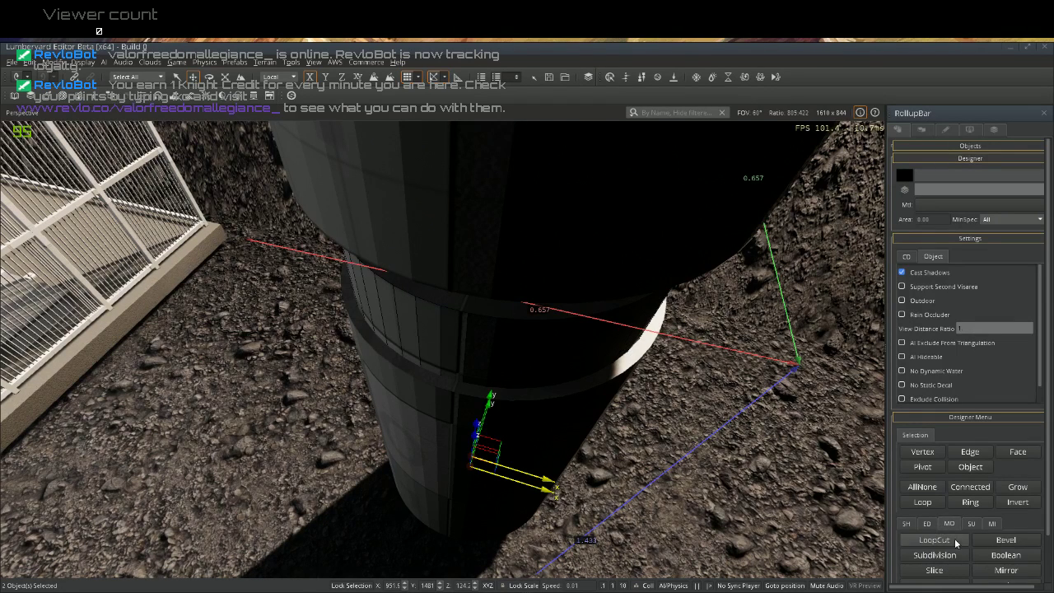
click(1003, 556)
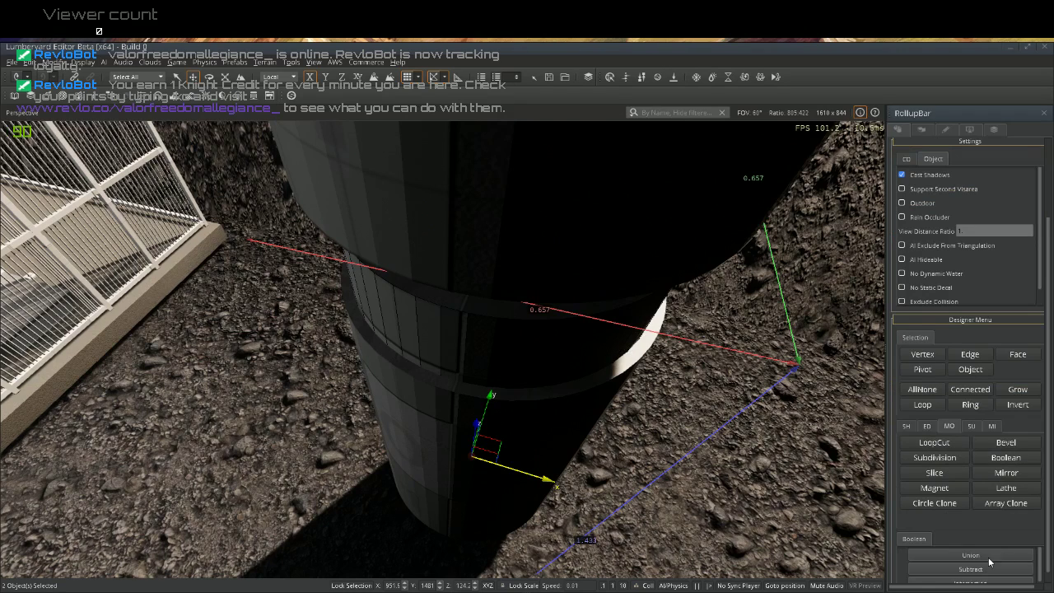
click(985, 552)
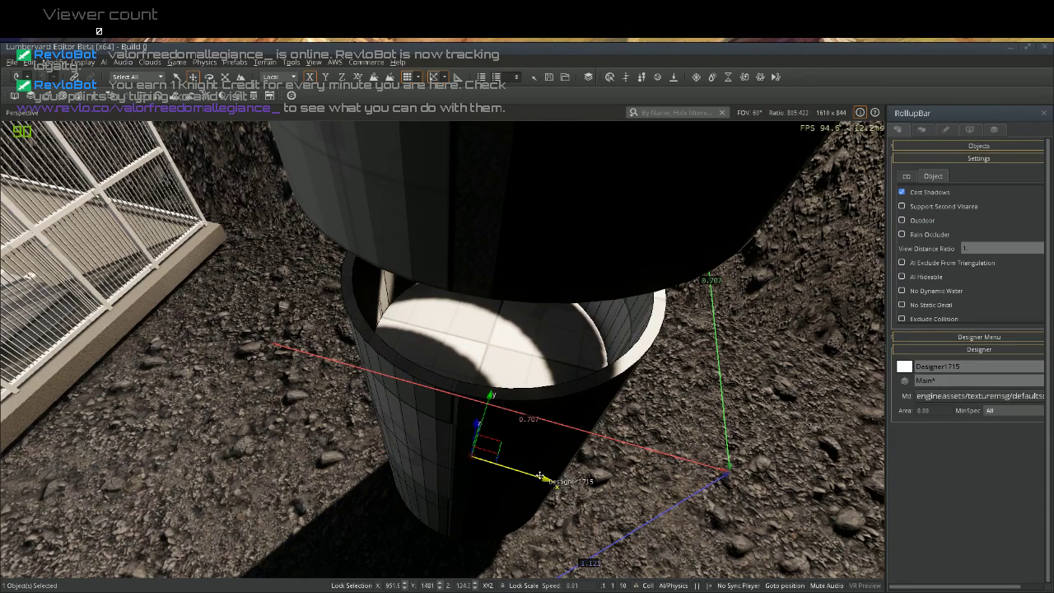
Examine the cut cylinder's interior, floor and outer wall from above and from the side
drag(558, 489, 536, 540)
scroll(512, 504, up, 1)
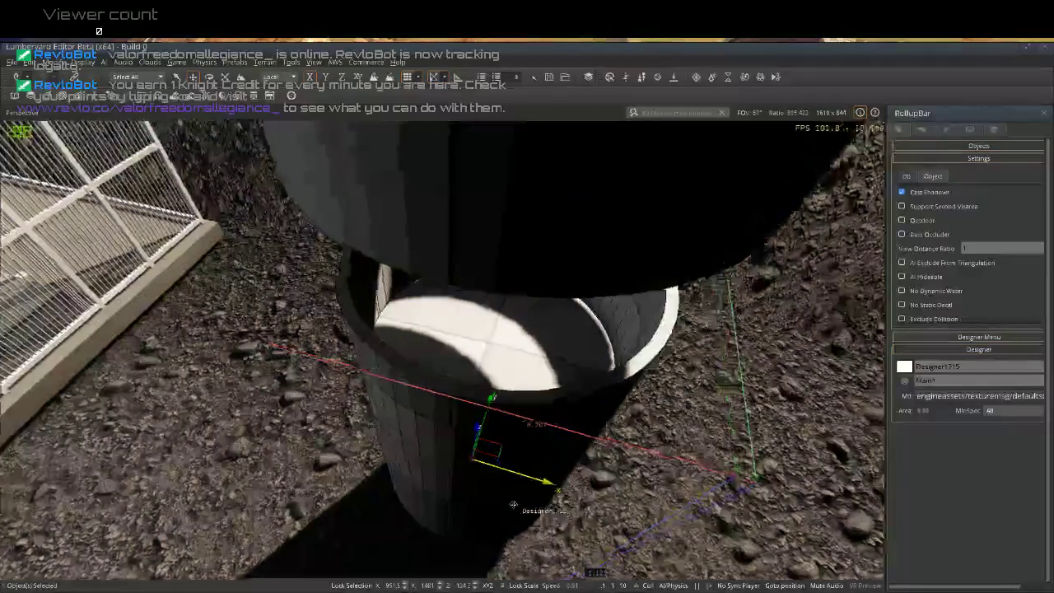
scroll(512, 504, up, 10)
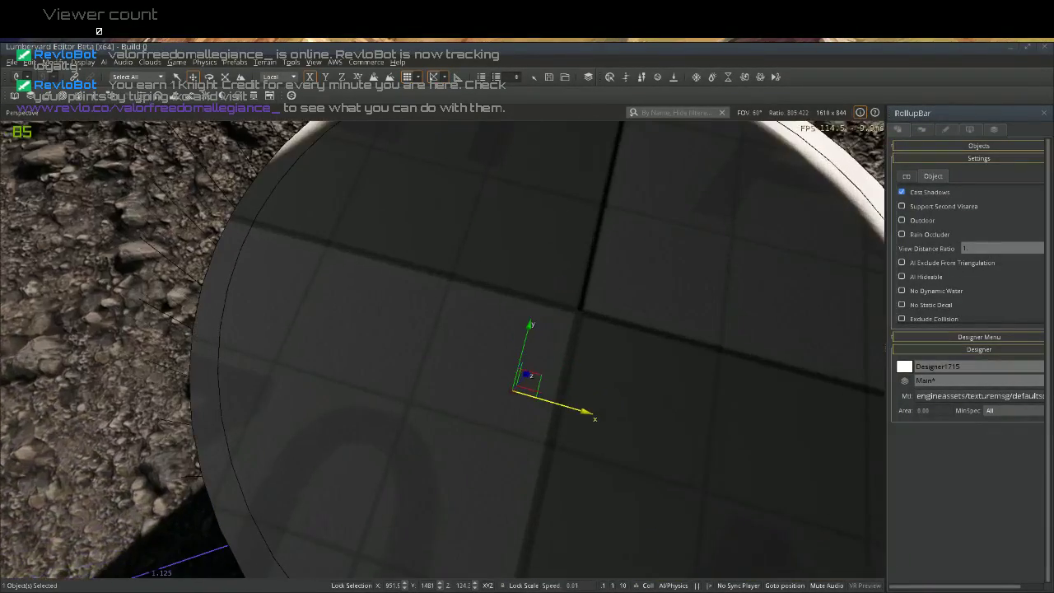
key(w)
right_drag(513, 504, 501, 518)
key(s)
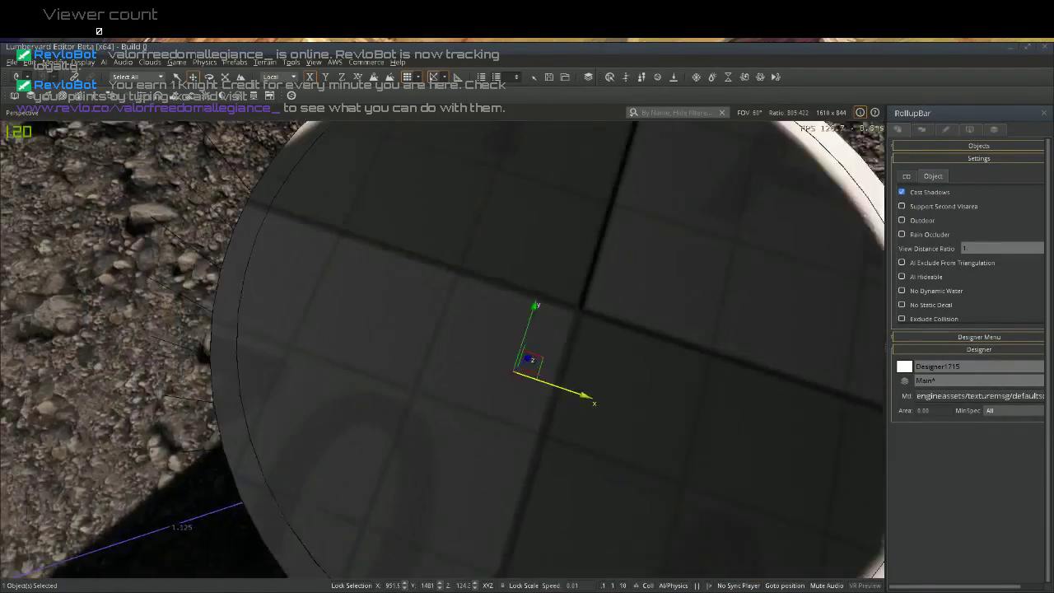
scroll(513, 505, down, 8)
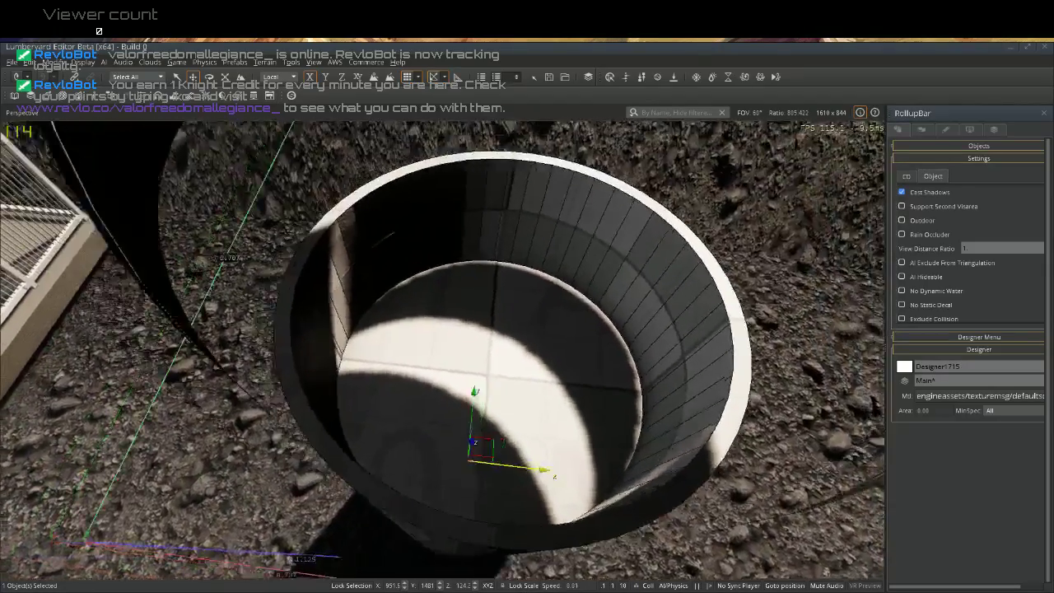
key(a)
right_drag(500, 504, 559, 498)
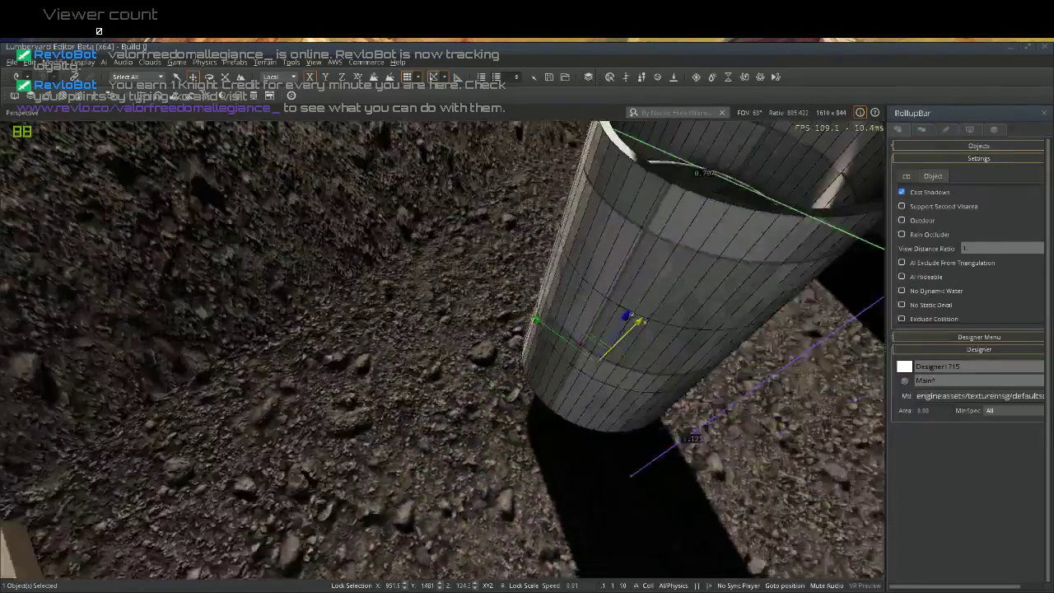
right_drag(346, 469, 271, 457)
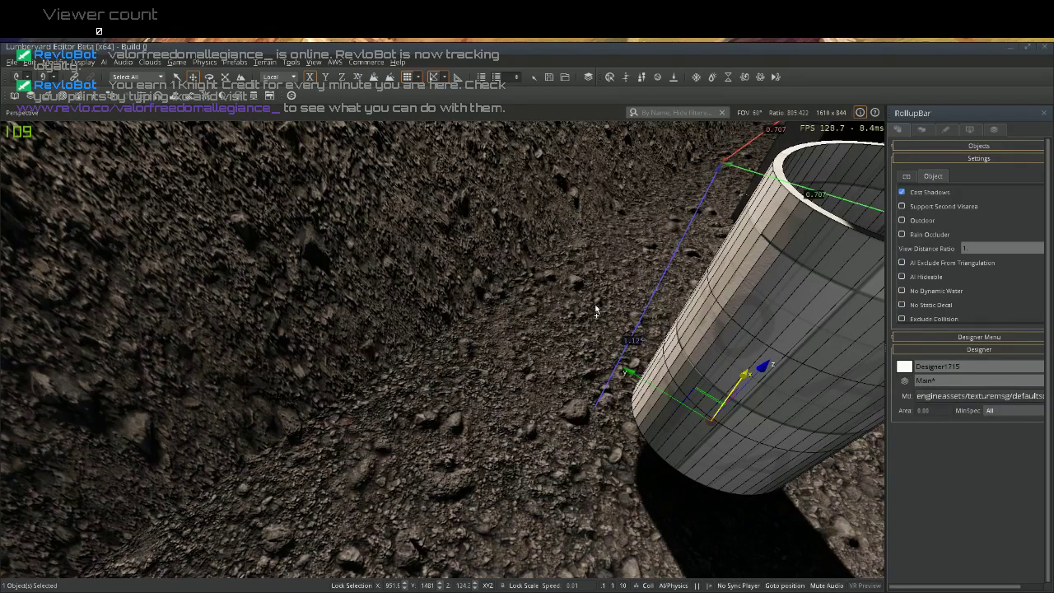
Undo the Boolean cut, the narrower copy's move and scaling, and the merge of the stacked cylinders
key(ctrl+z)
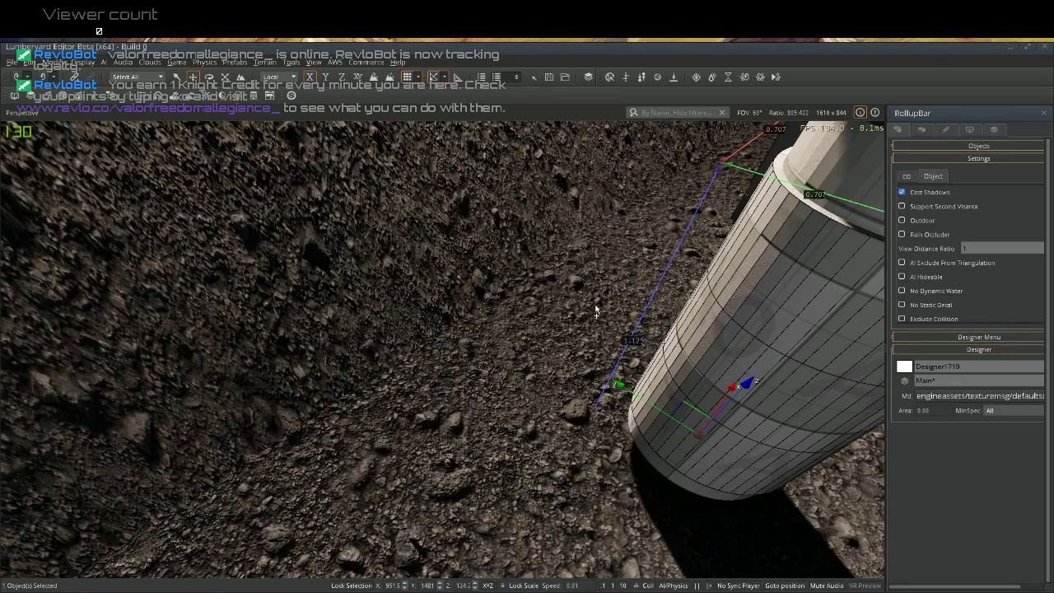
key(ctrl+z)
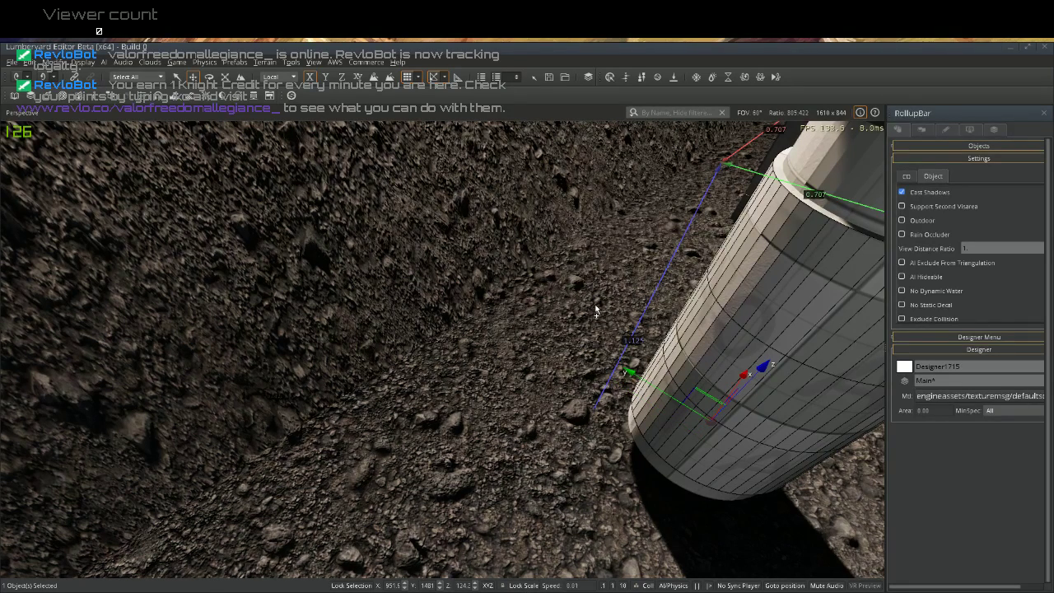
key(ctrl+z)
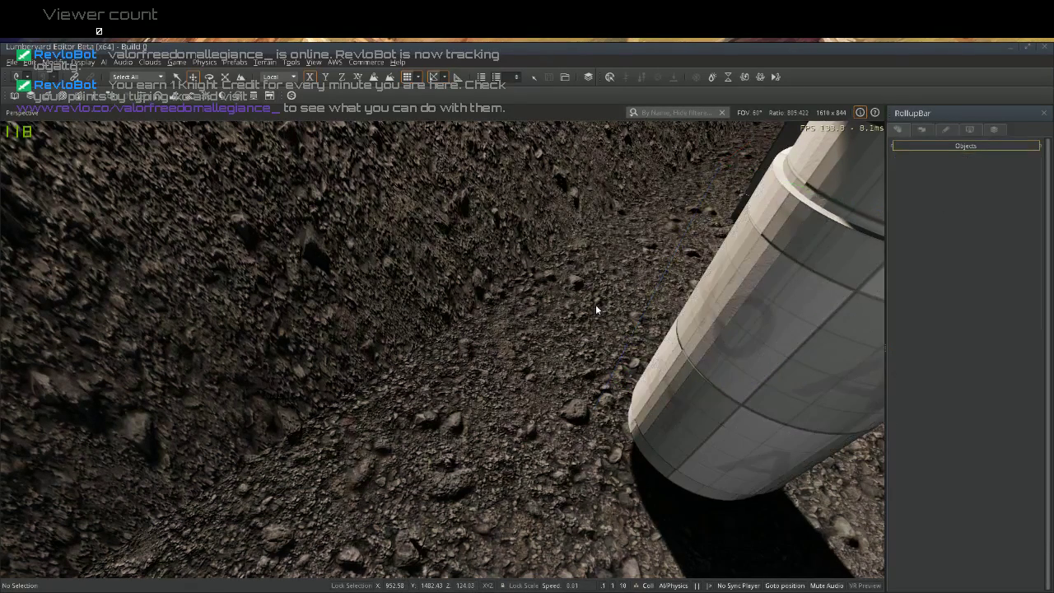
key(ctrl+z)
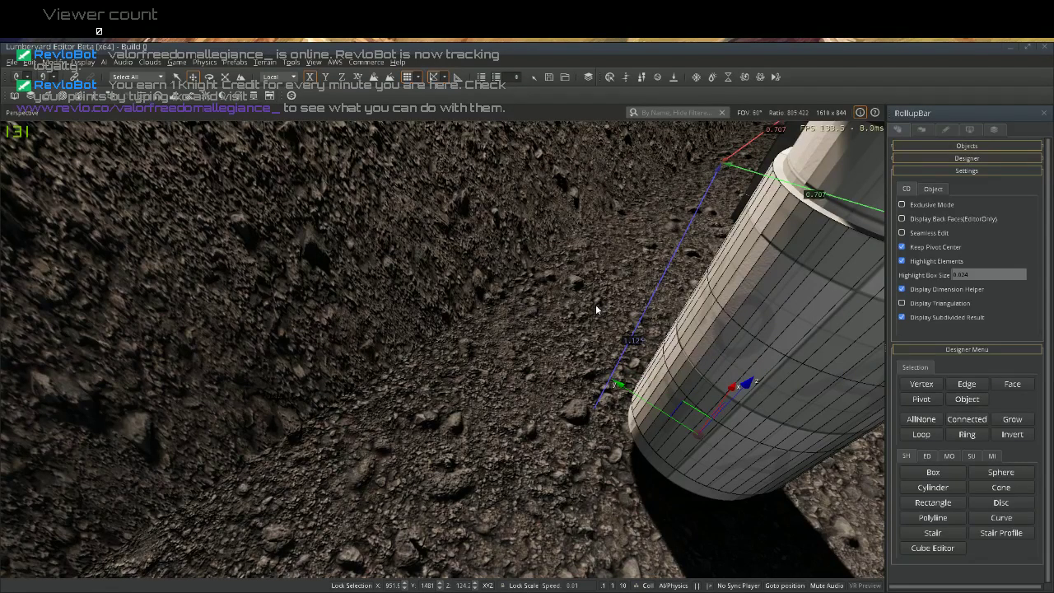
key(ctrl+z)
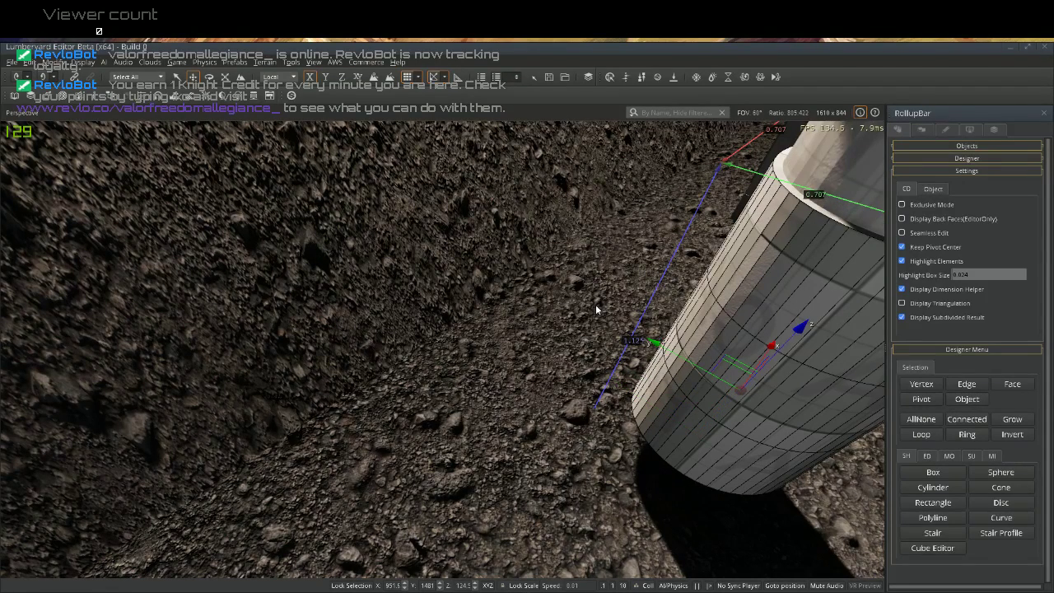
key(ctrl+z)
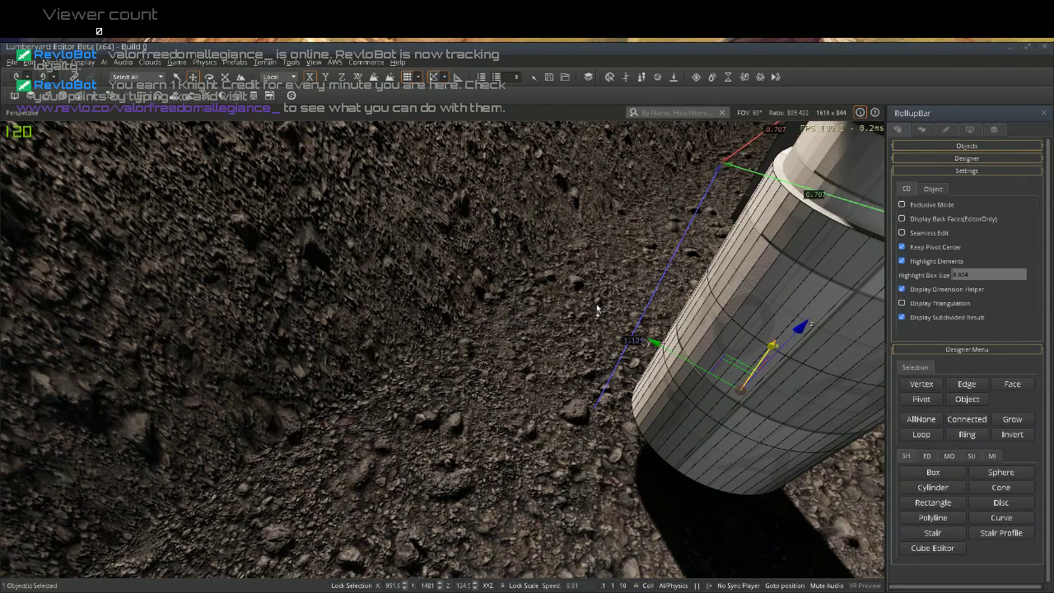
key(ctrl+z)
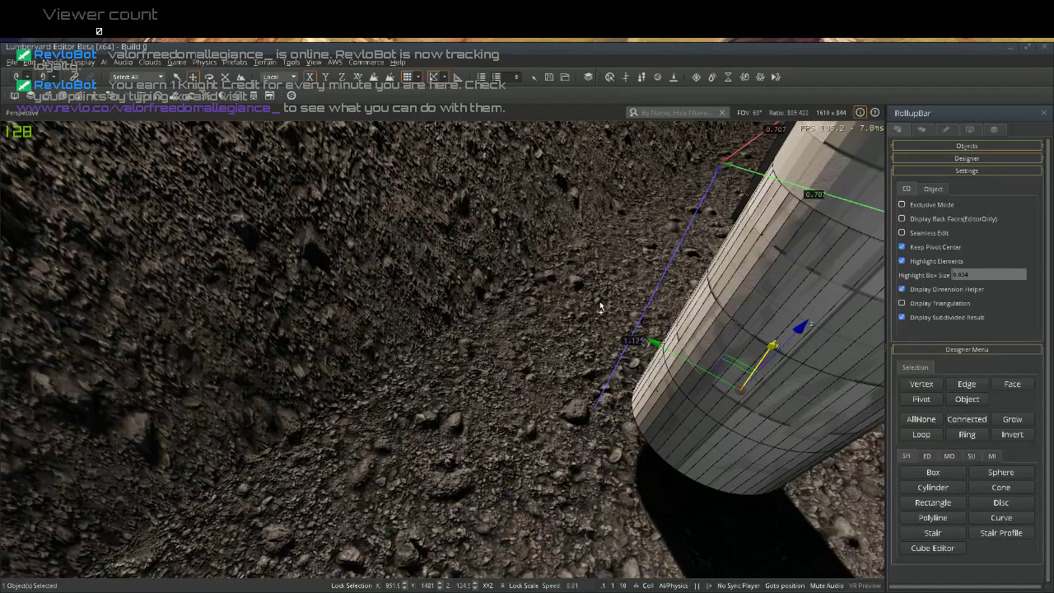
key(ctrl+z)
key(ctrl+z)
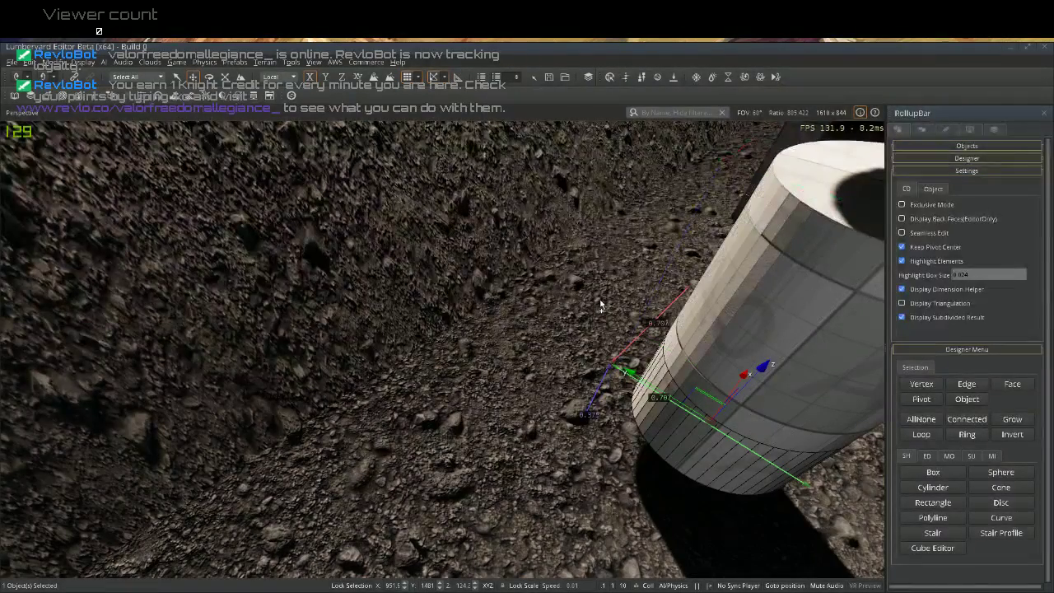
key(ctrl+z)
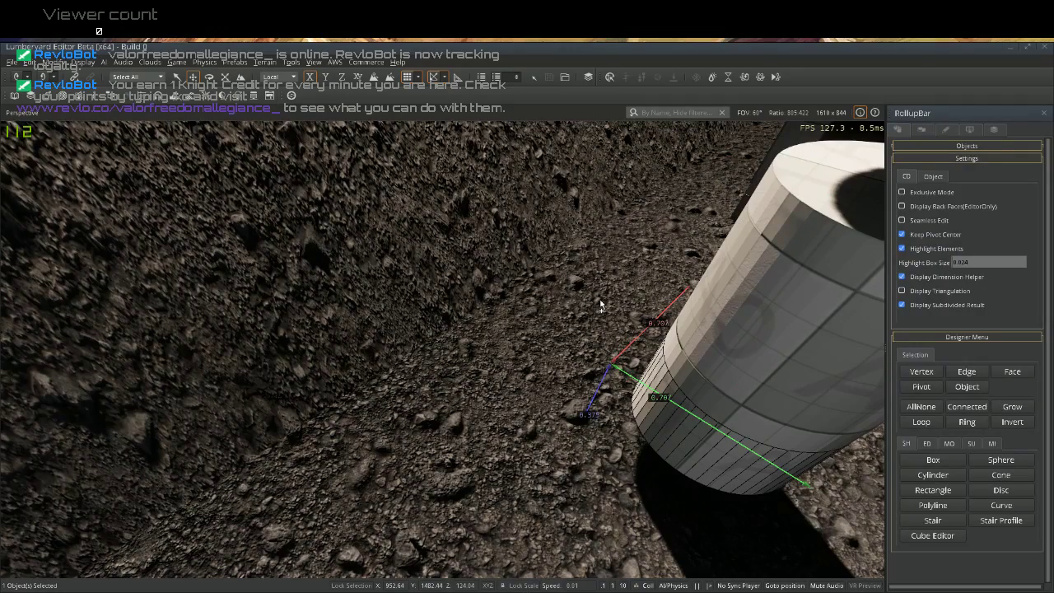
key(ctrl+z)
Try moving the full-height cylinder sideways along Y off the separate stacked segments, and undo the move
right_drag(628, 332, 627, 329)
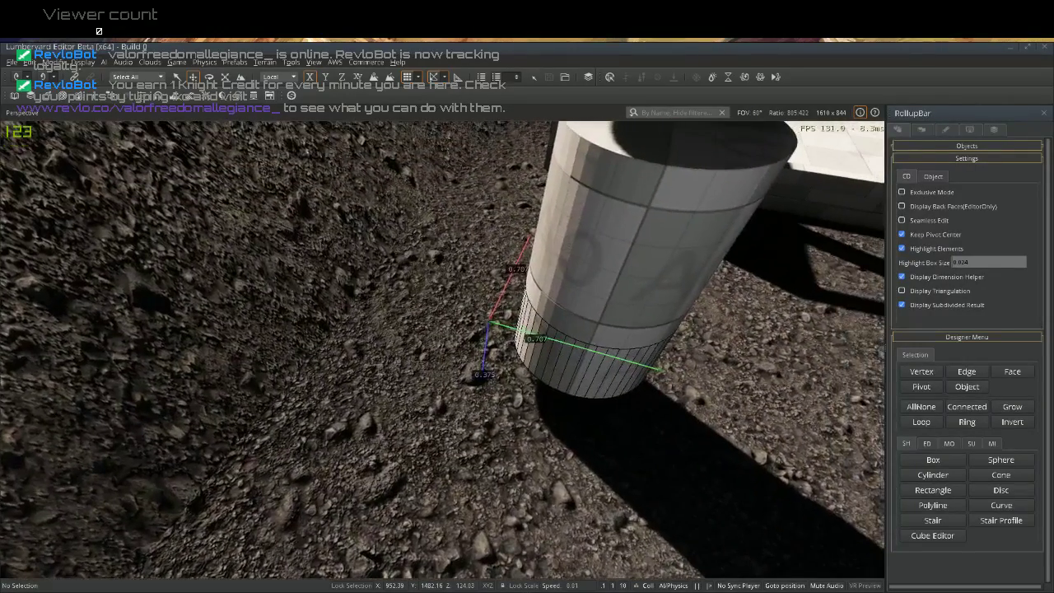
click(363, 237)
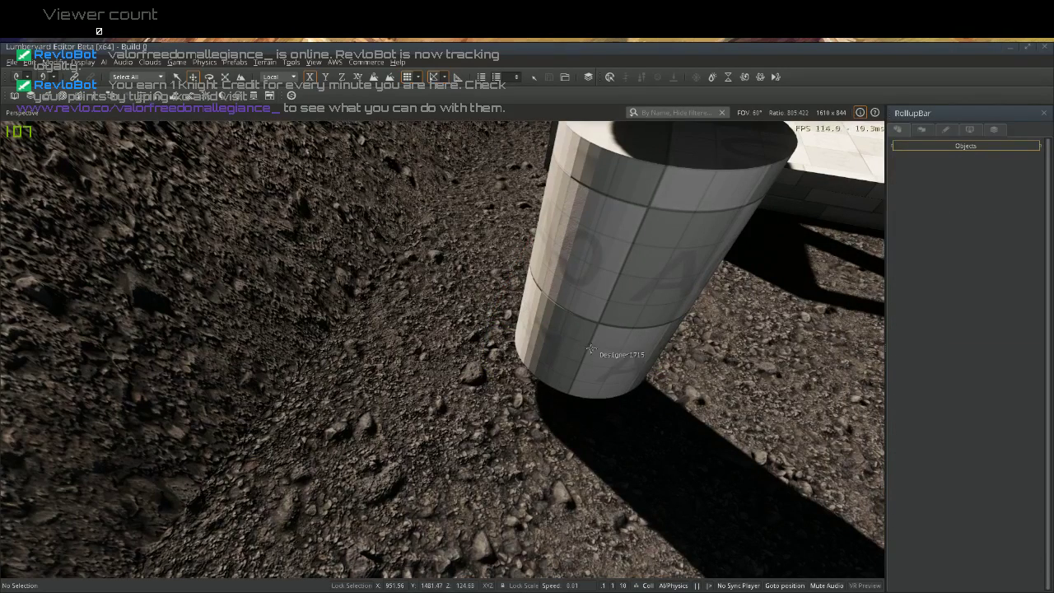
click(586, 356)
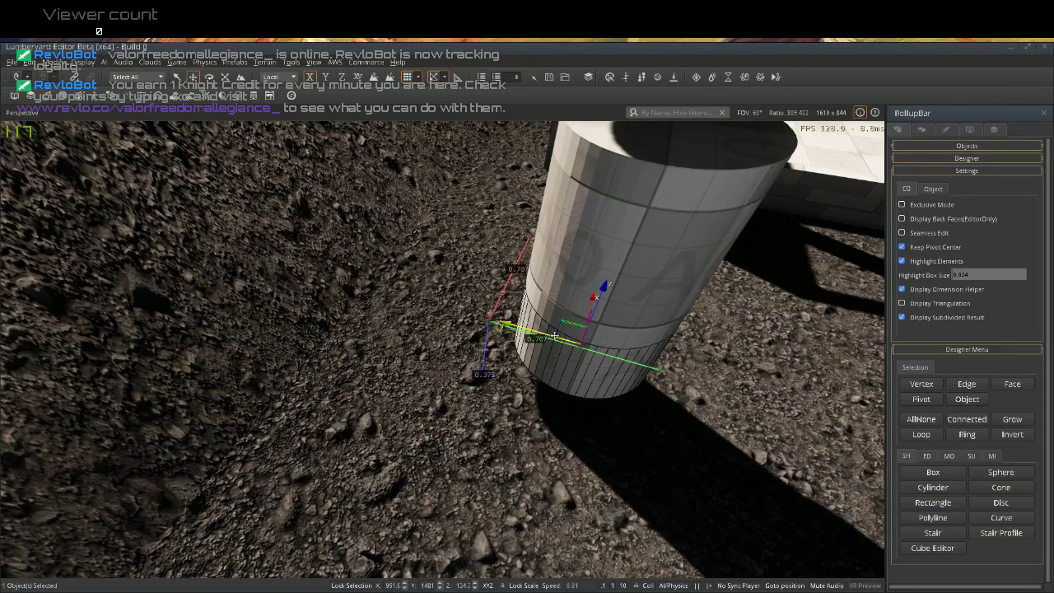
click(617, 361)
drag(618, 362, 558, 357)
ctrl+click(658, 297)
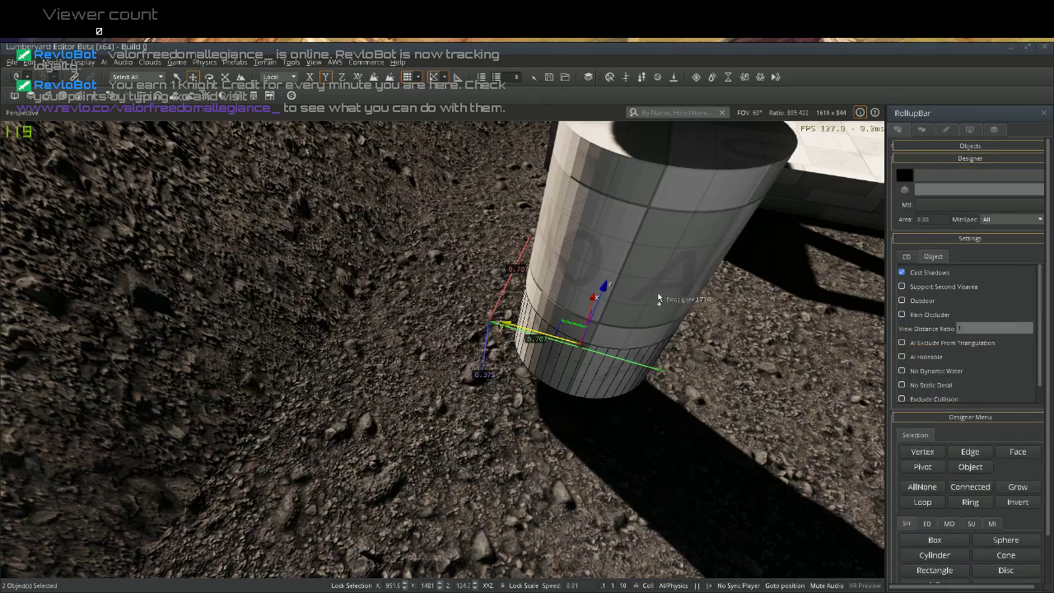
click(662, 246)
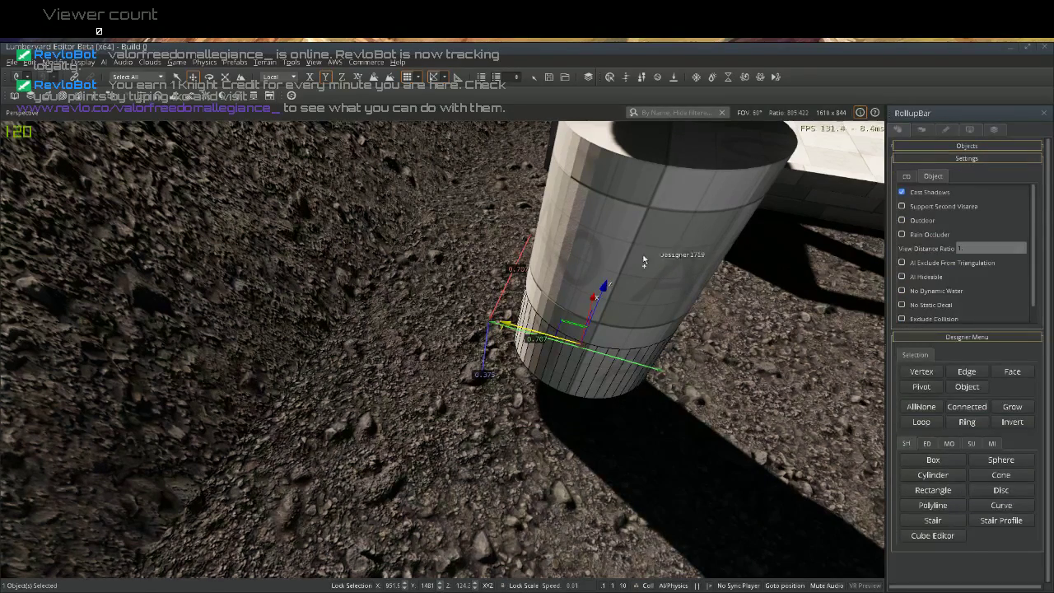
click(821, 379)
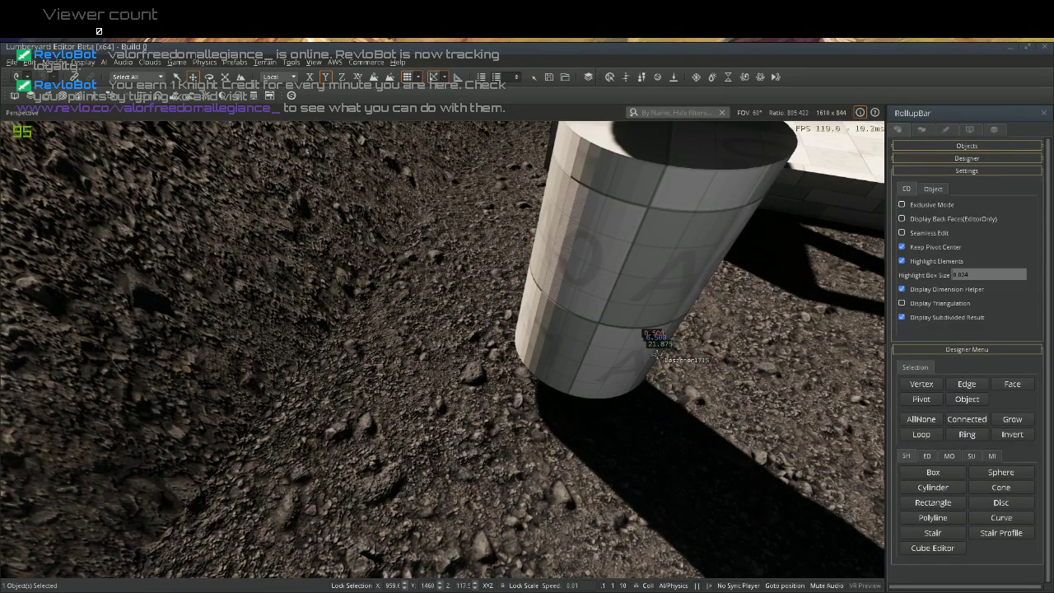
click(617, 345)
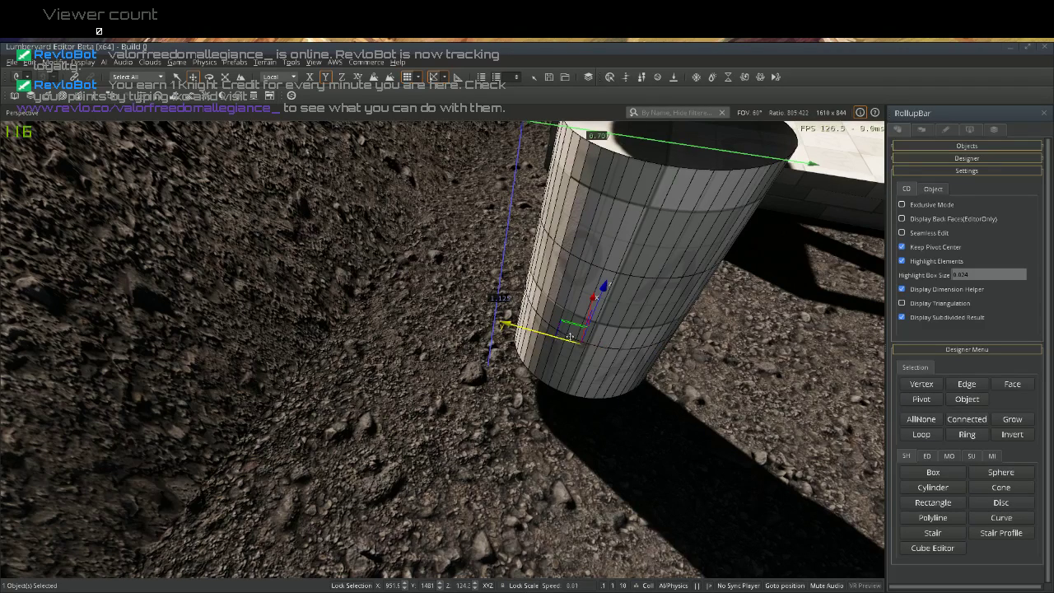
drag(560, 338, 590, 339)
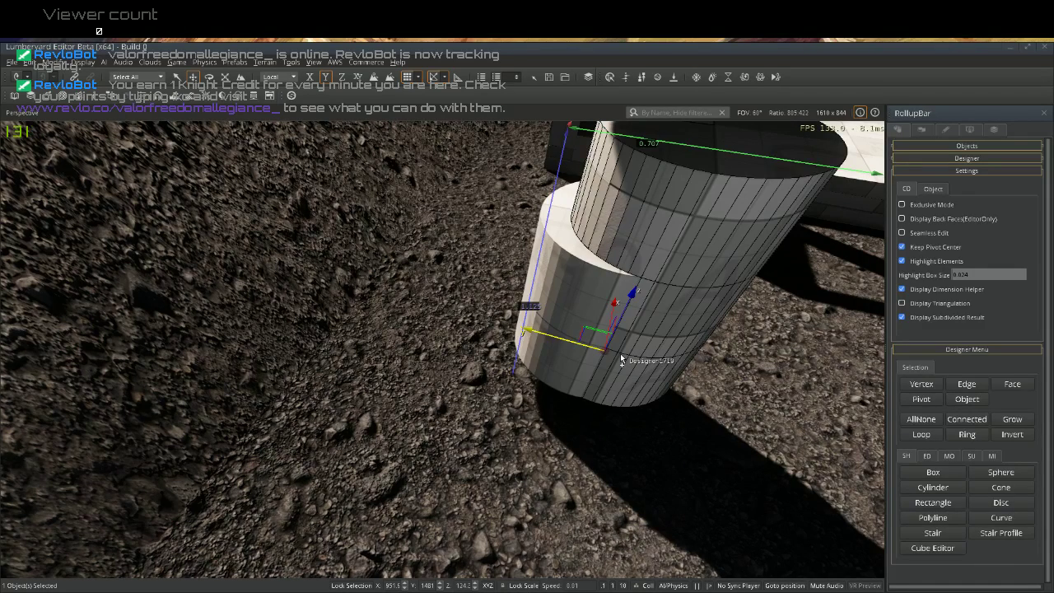
key(ctrl+z)
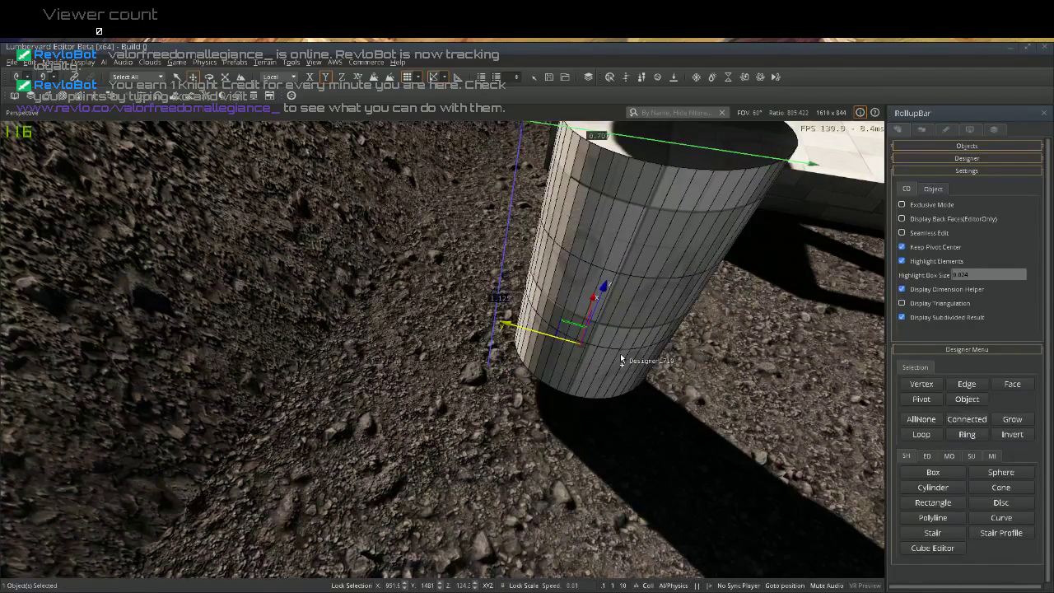
key(ctrl+z)
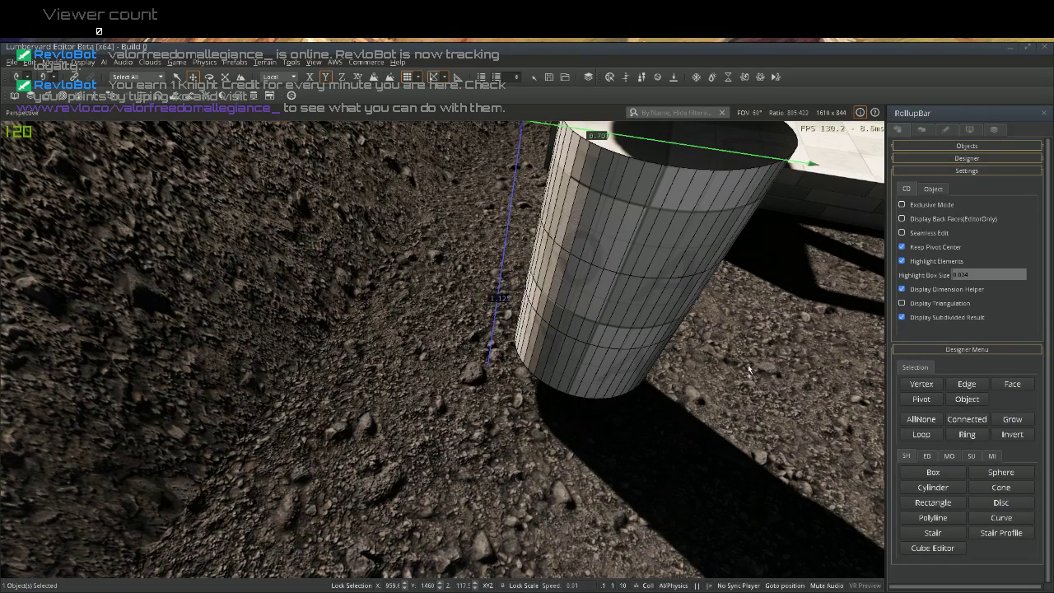
Delete the full-height cylinder that overlaps the separate stacked segments
click(747, 369)
click(744, 363)
click(653, 315)
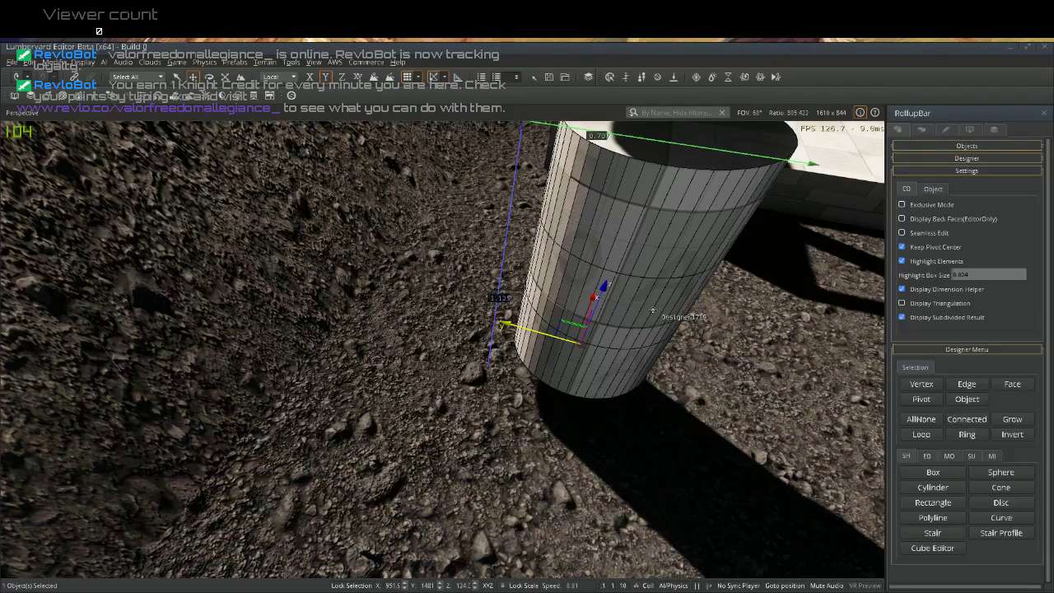
right_drag(618, 308, 618, 310)
key(Delete)
key(Return)
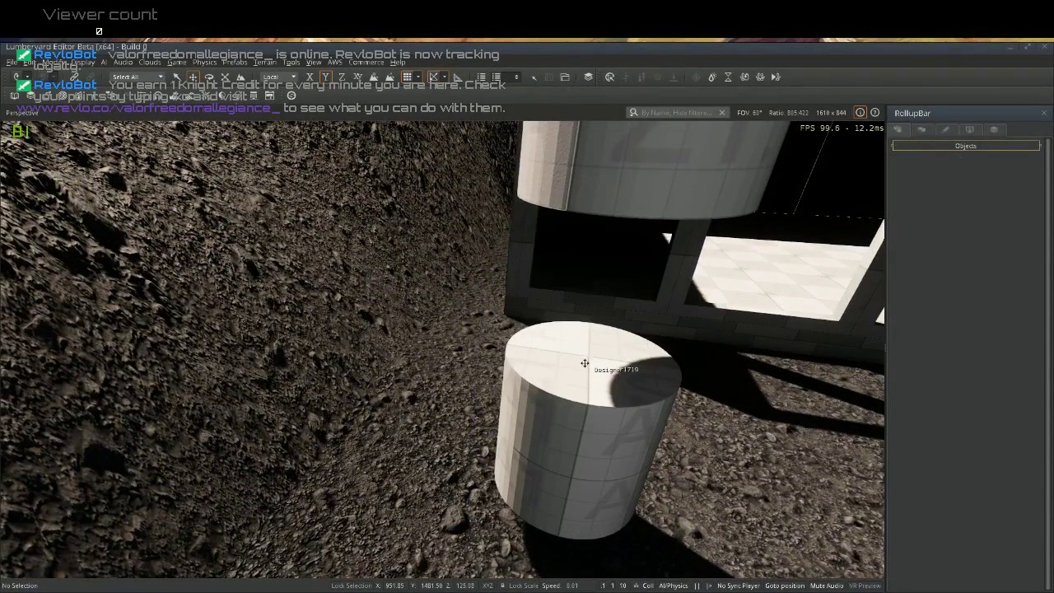
Clone the upper cylinder segment and raise the copy along Z to sit directly on top of the stack
click(573, 437)
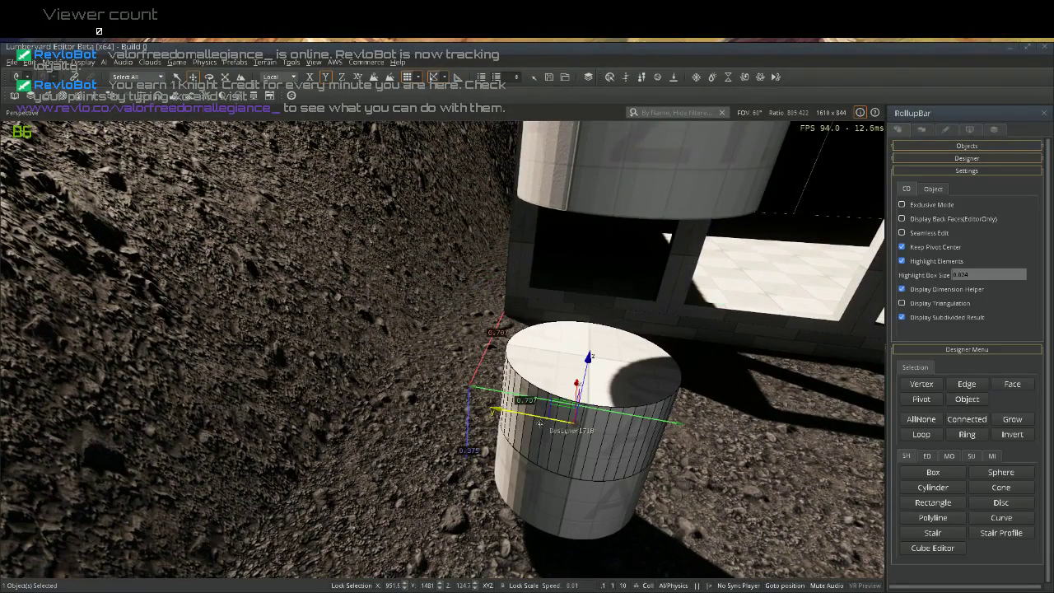
mouse_move(530, 415)
mouse_down()
mouse_move(560, 420)
mouse_move(525, 423)
mouse_up()
key(ctrl+c)
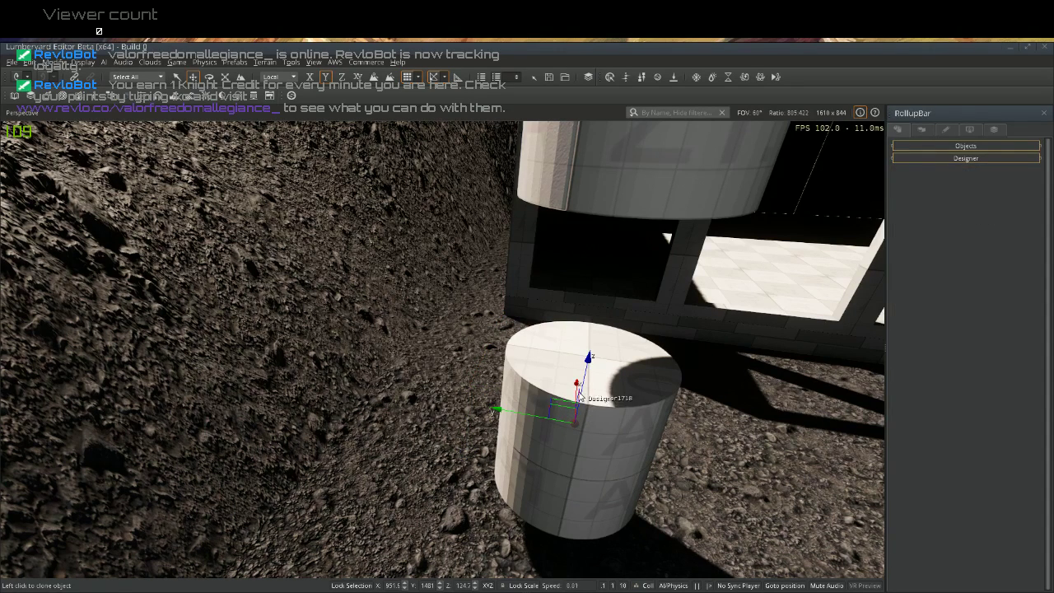
click(581, 388)
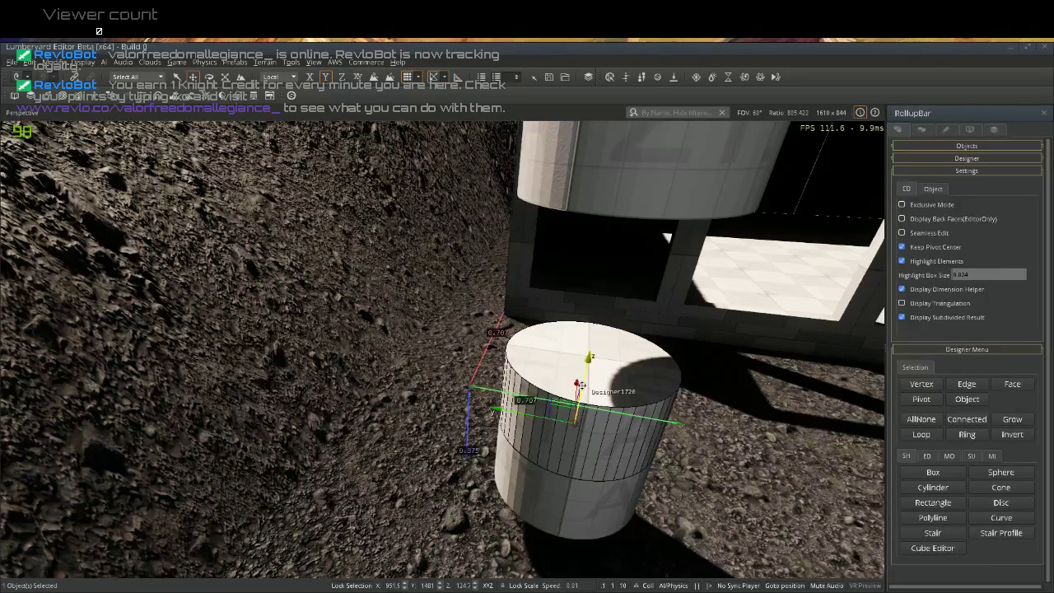
drag(581, 385, 595, 332)
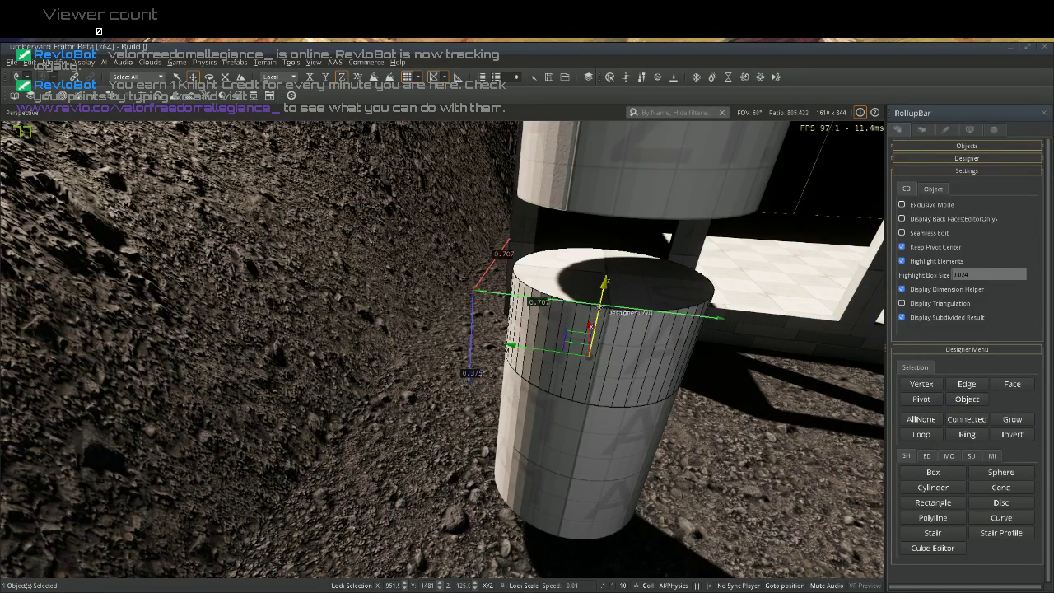
drag(599, 305, 603, 299)
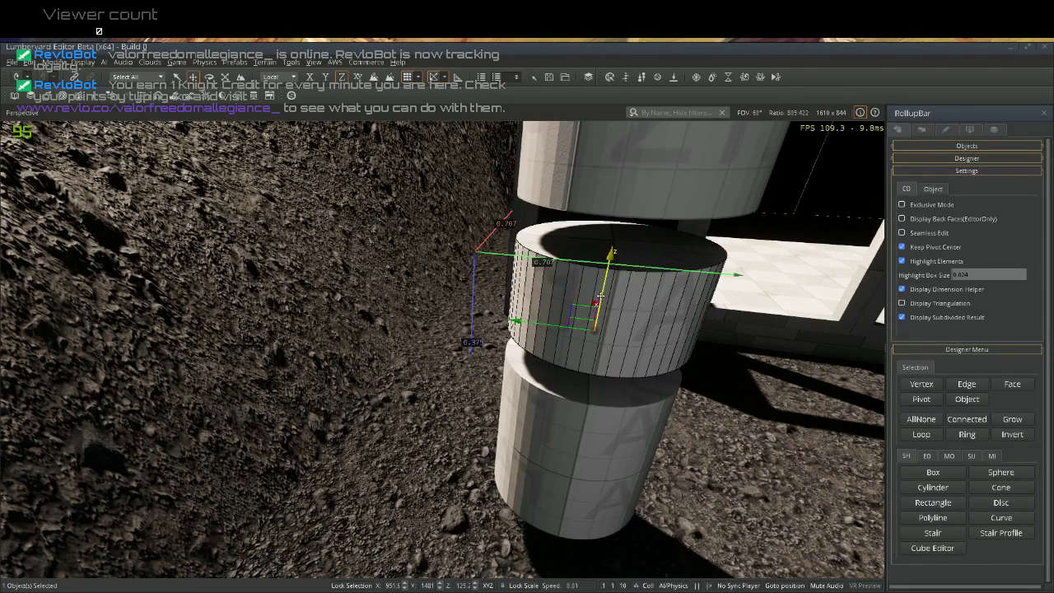
drag(598, 304, 600, 311)
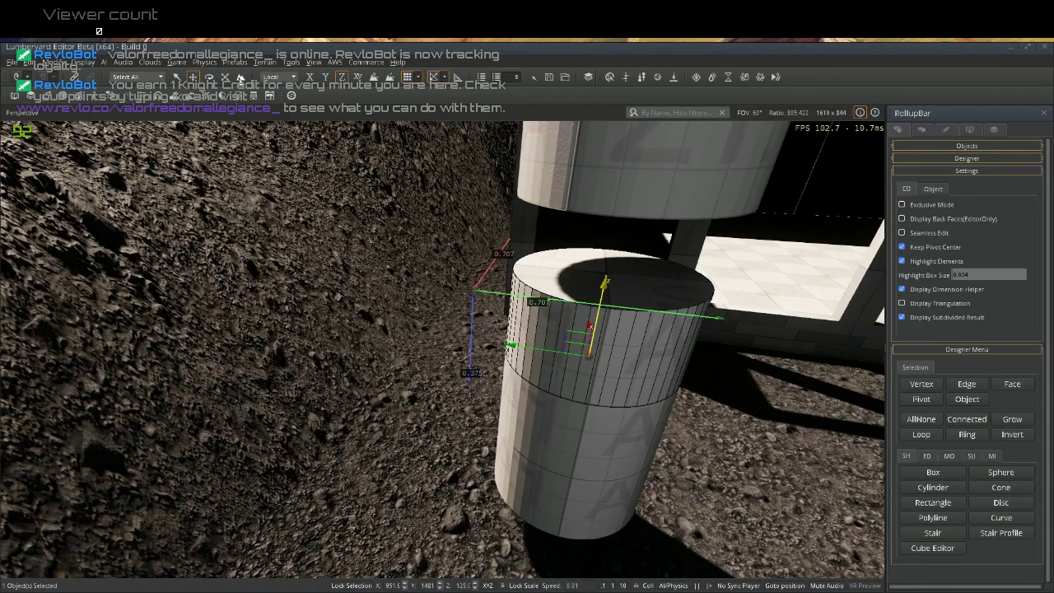
Try scaling the new top segment, undo back past its last move, and lower it onto the stack again
click(225, 76)
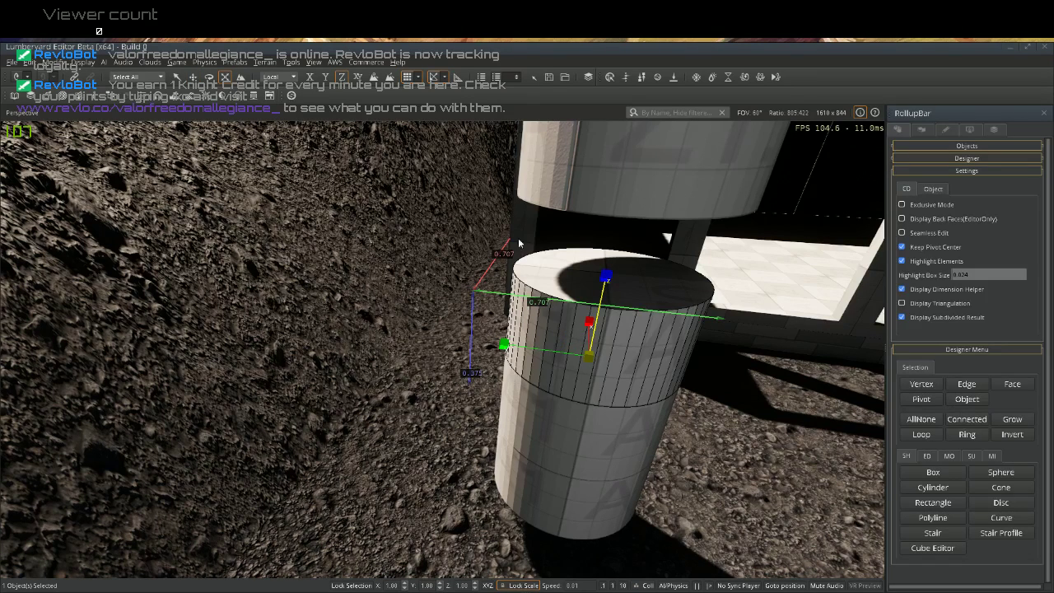
drag(602, 298, 598, 303)
key(ctrl+z)
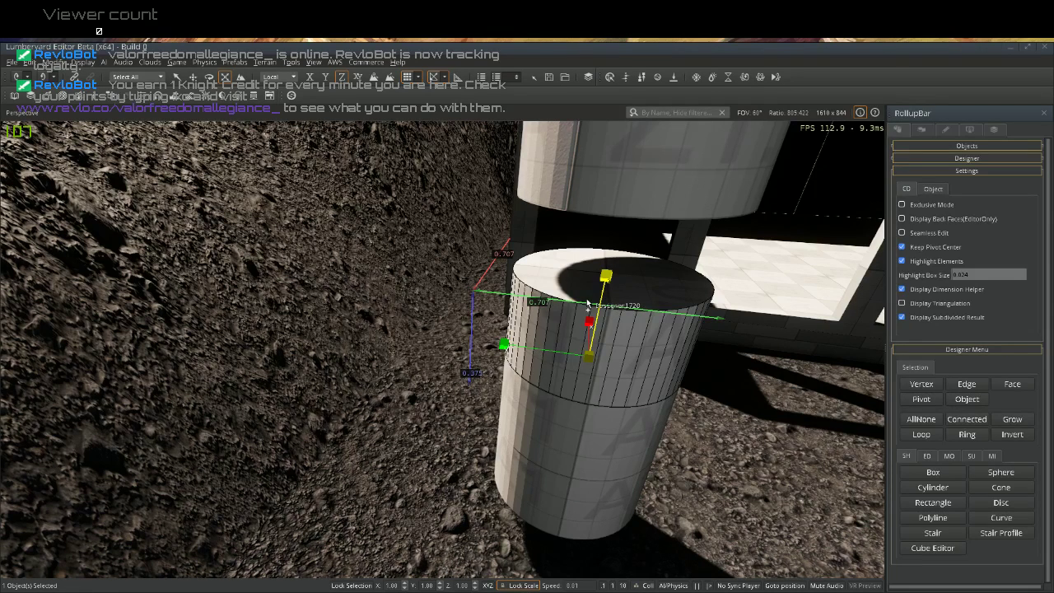
key(ctrl+z)
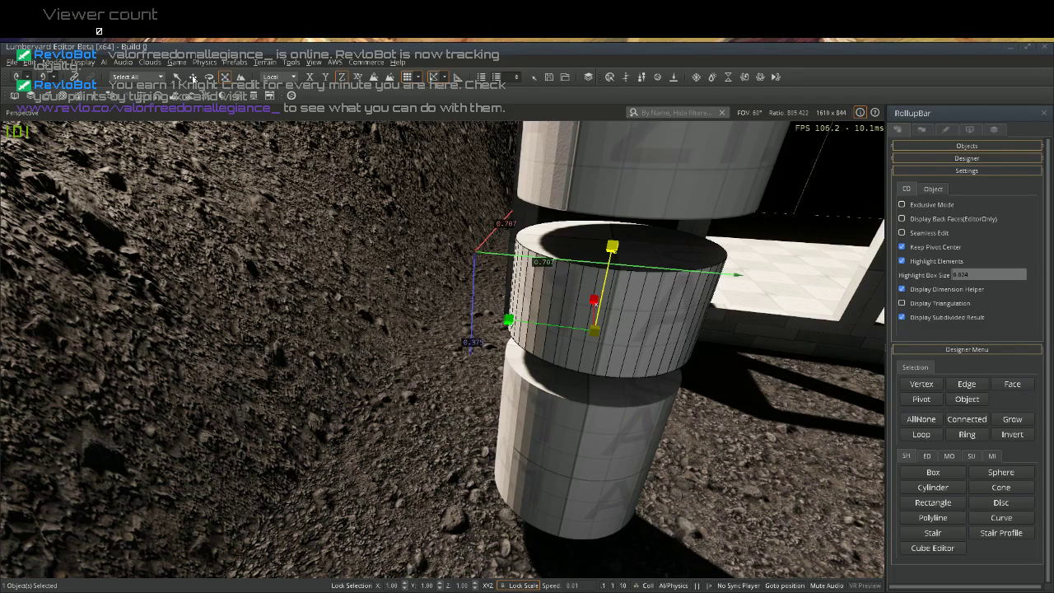
click(192, 77)
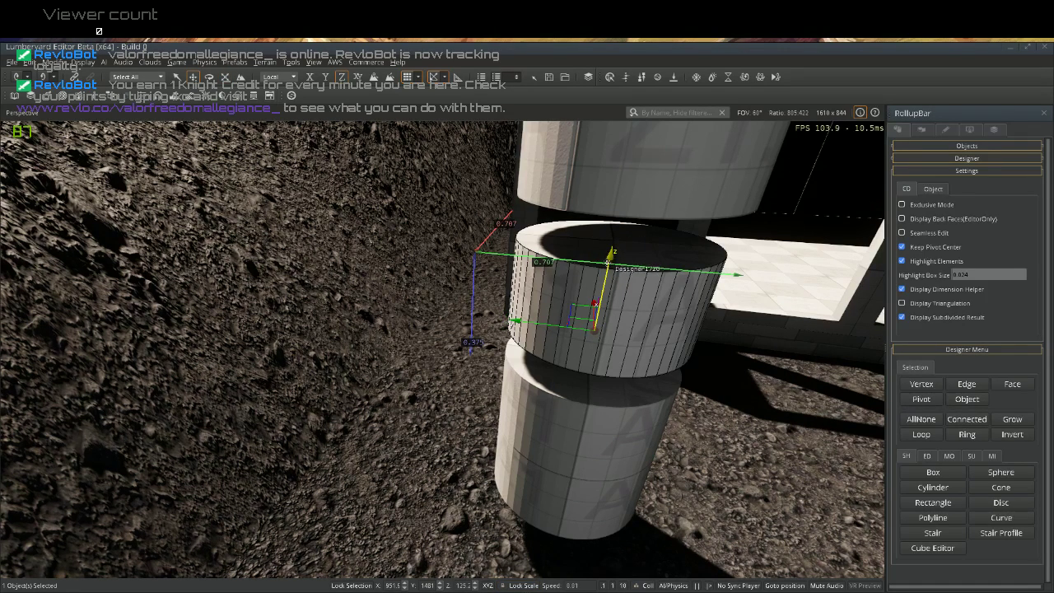
drag(609, 260, 607, 288)
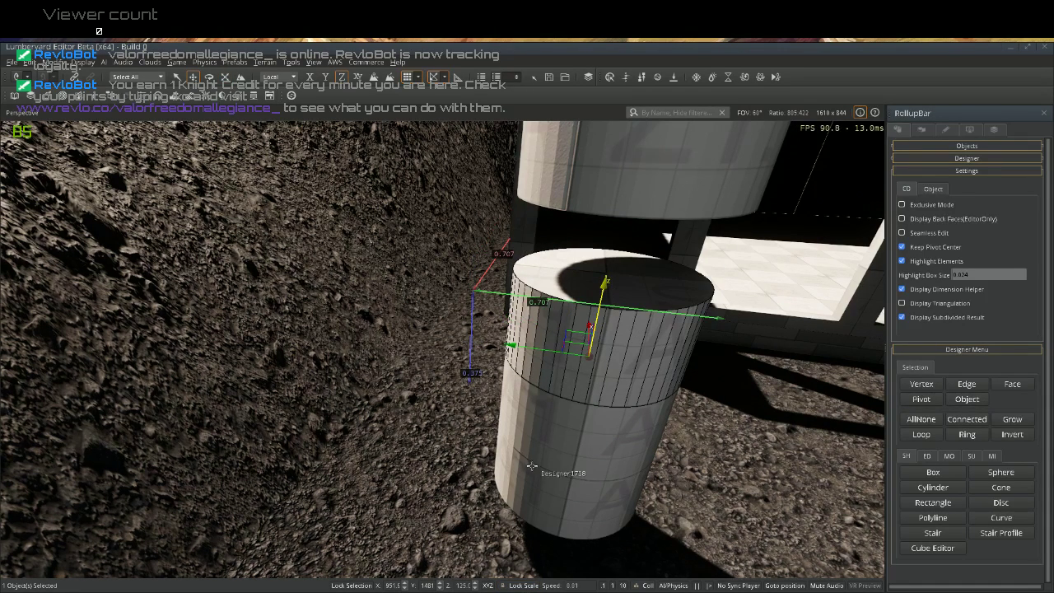
Merge the three stacked cylinder segments into one object and deselect it
ctrl+click(575, 463)
ctrl+click(580, 531)
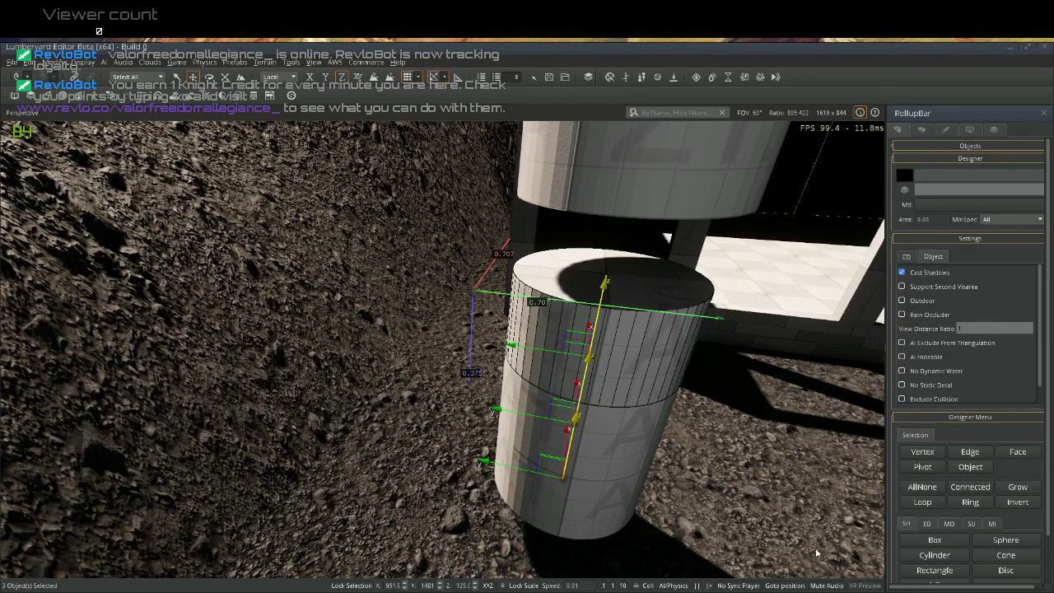
click(924, 525)
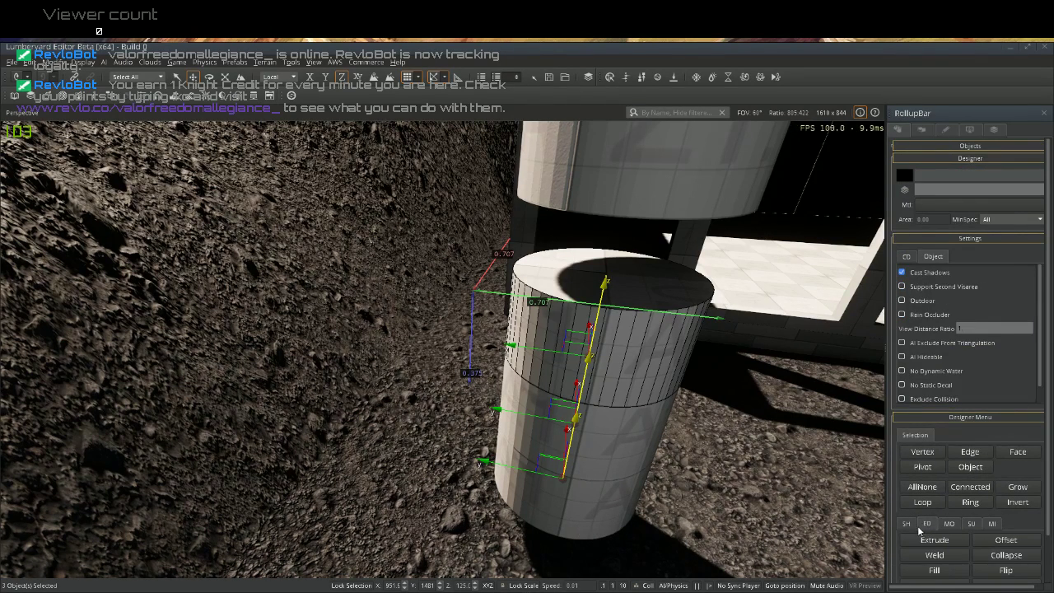
scroll(920, 530, down, 1)
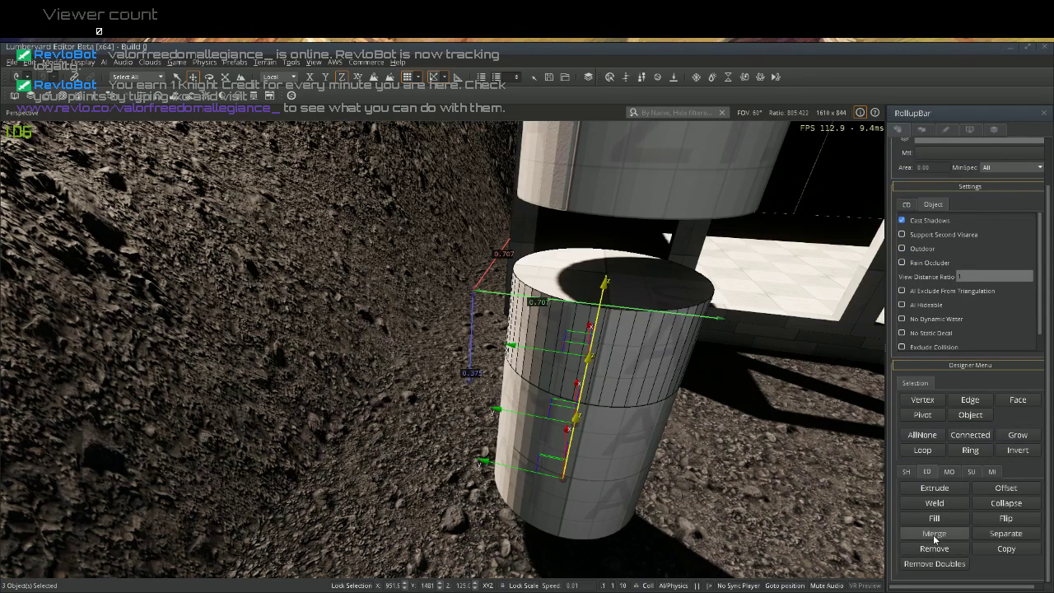
click(933, 535)
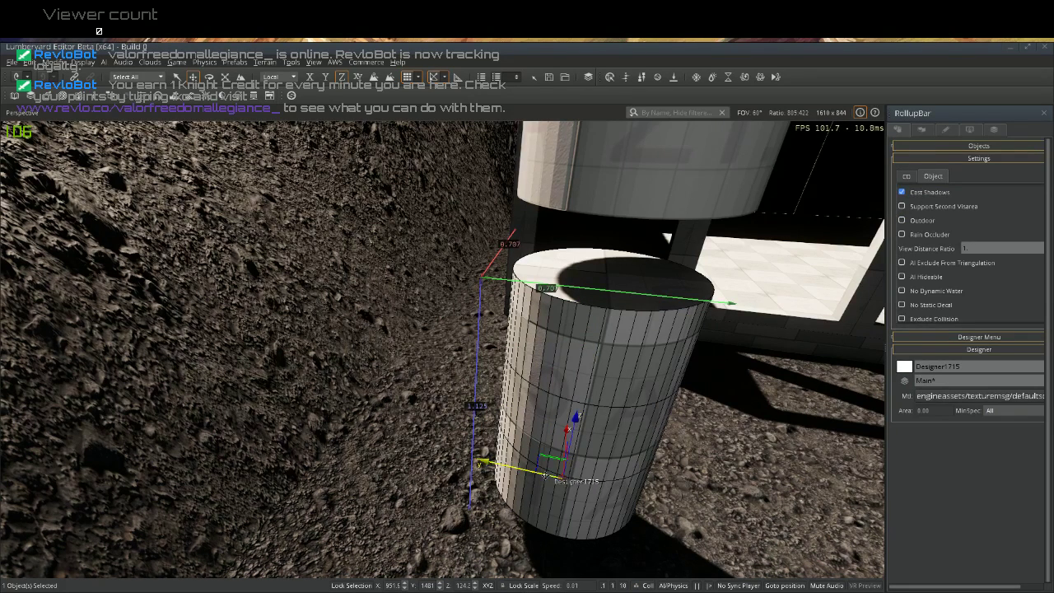
click(875, 552)
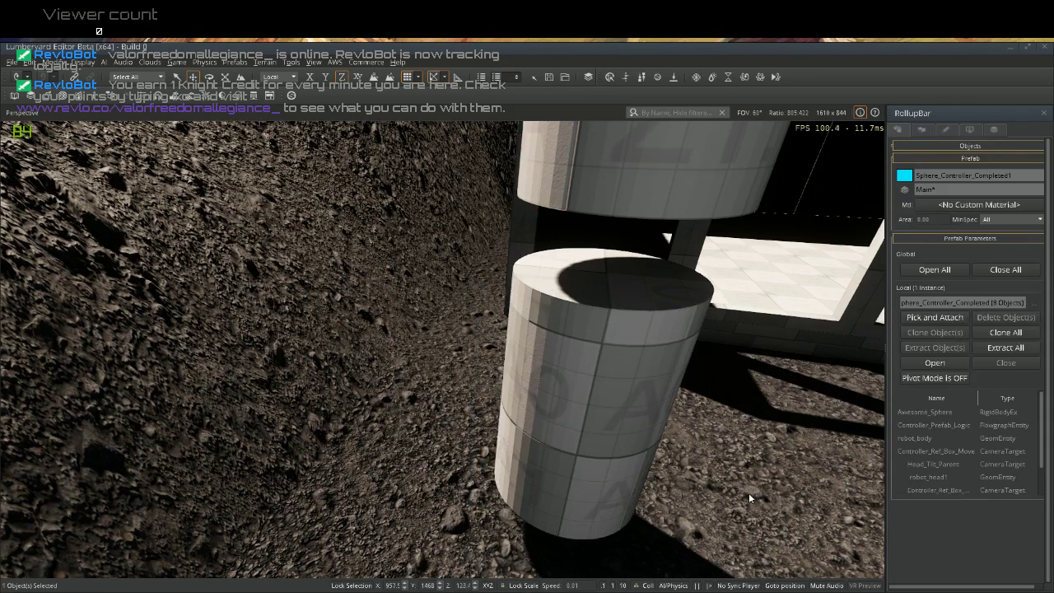
Clone the merged cylinder in place, scale the copy uniformly to 1.06, and raise it along Z
click(597, 465)
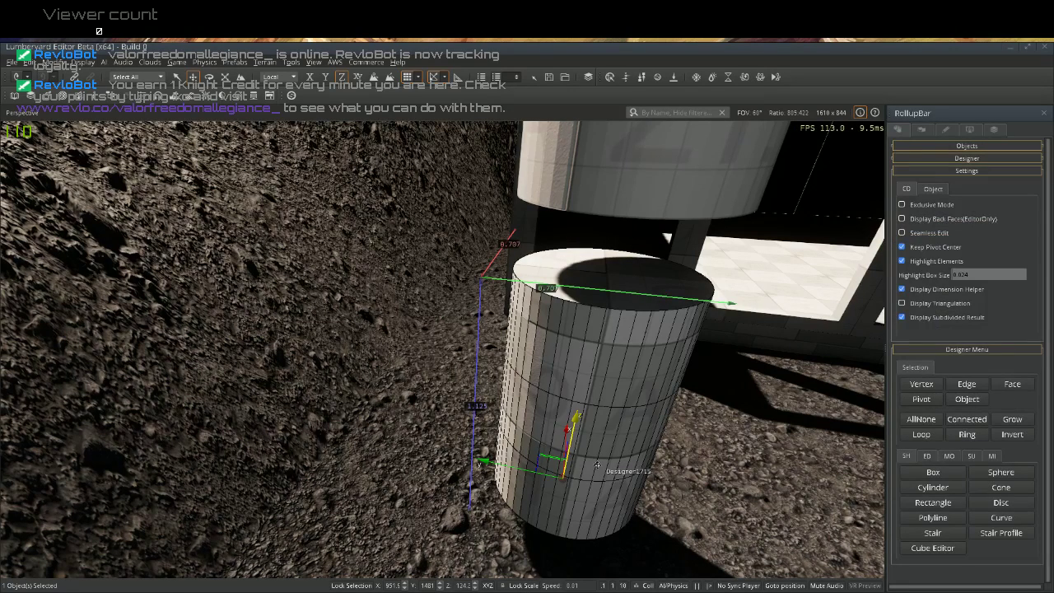
key(ctrl+c)
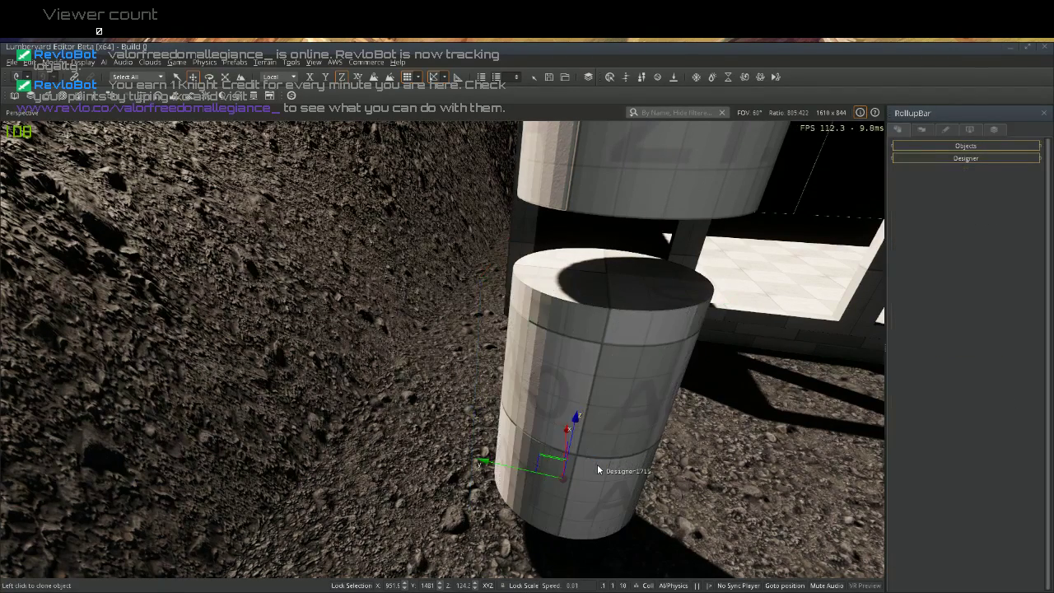
click(559, 467)
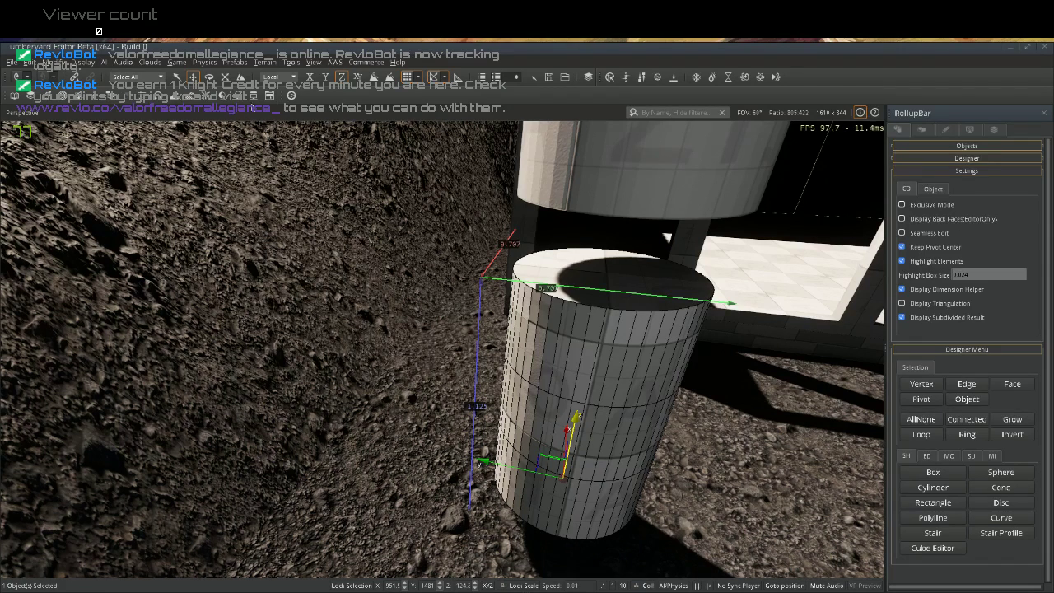
key(3)
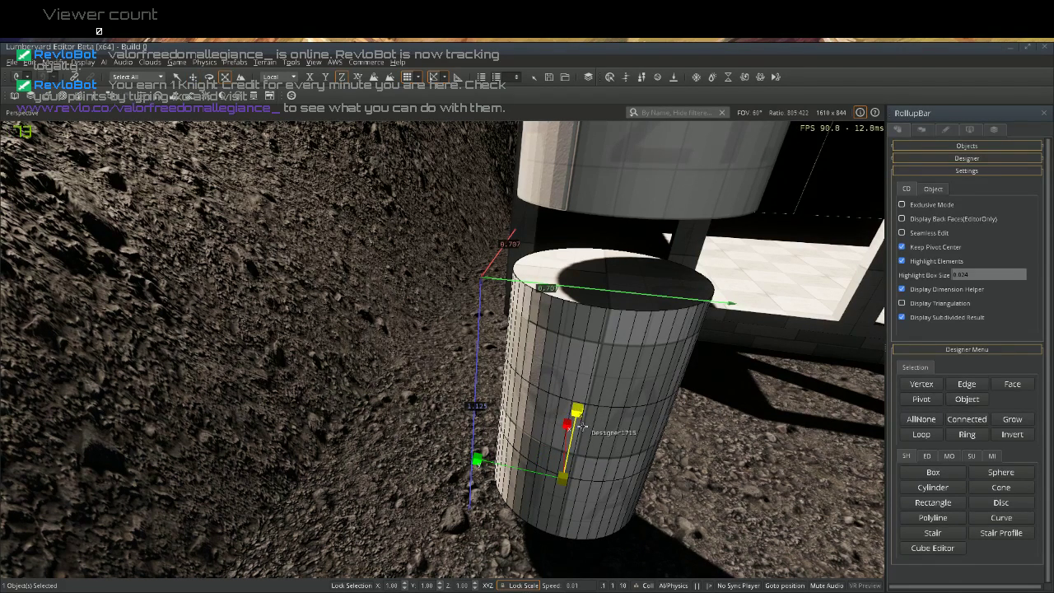
drag(576, 410, 575, 422)
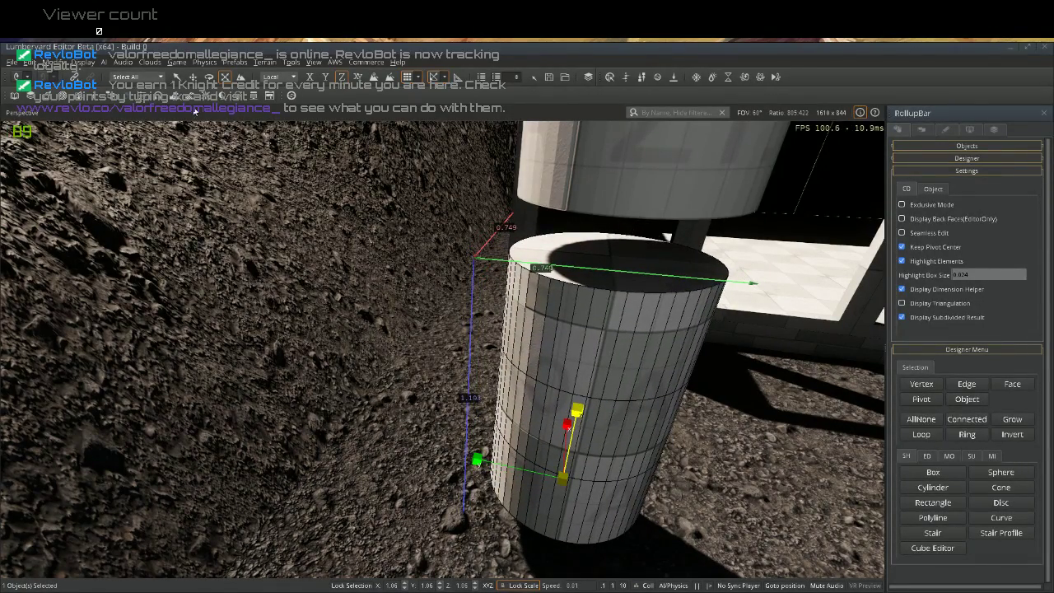
key(1)
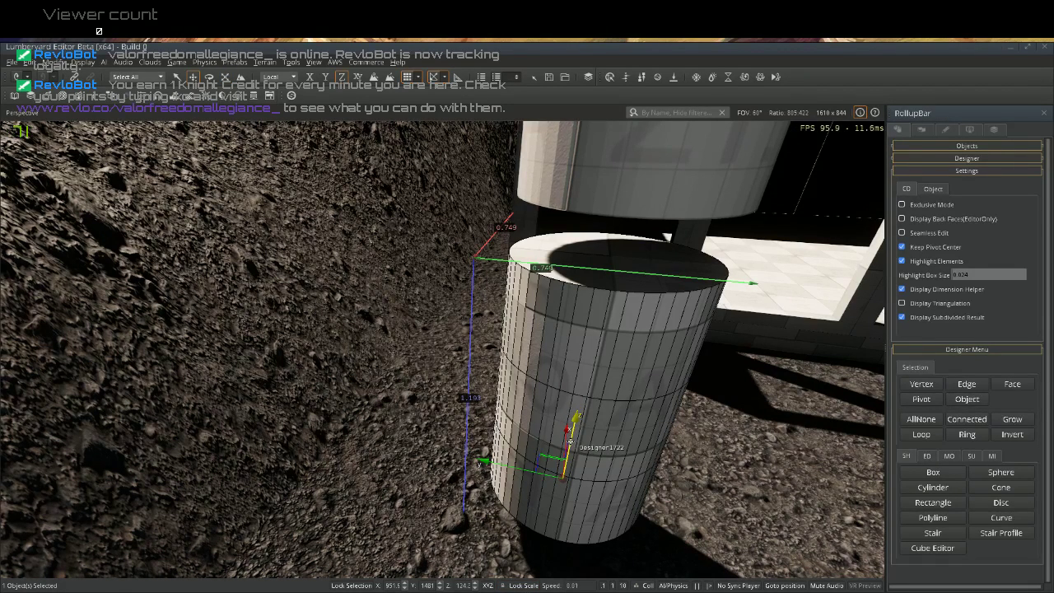
drag(568, 428, 574, 385)
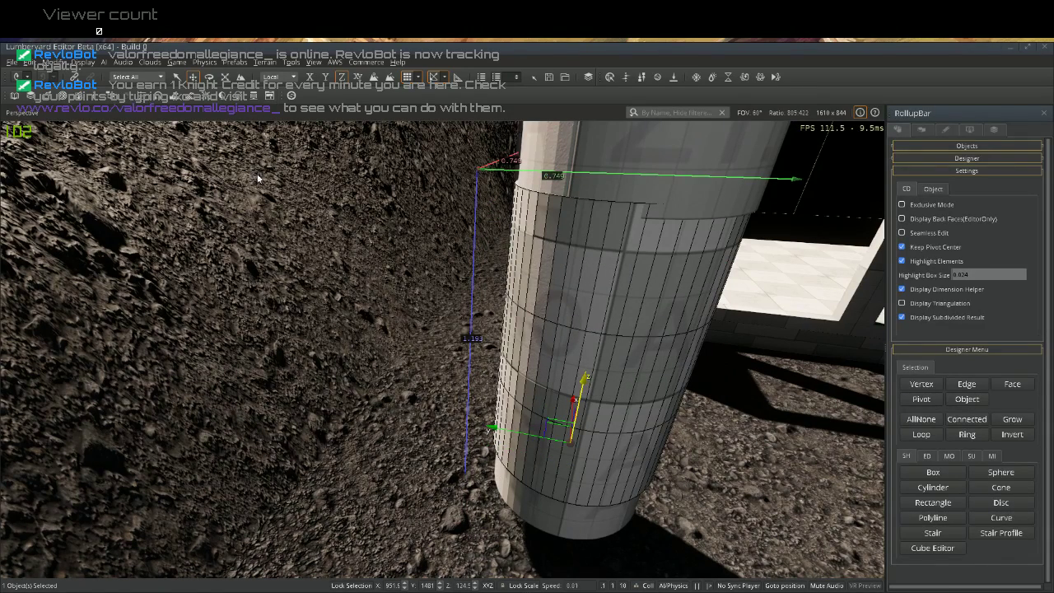
Nudge the enlarged copy slightly along Y to centre it around the original merged cylinder
right_drag(253, 172, 381, 167)
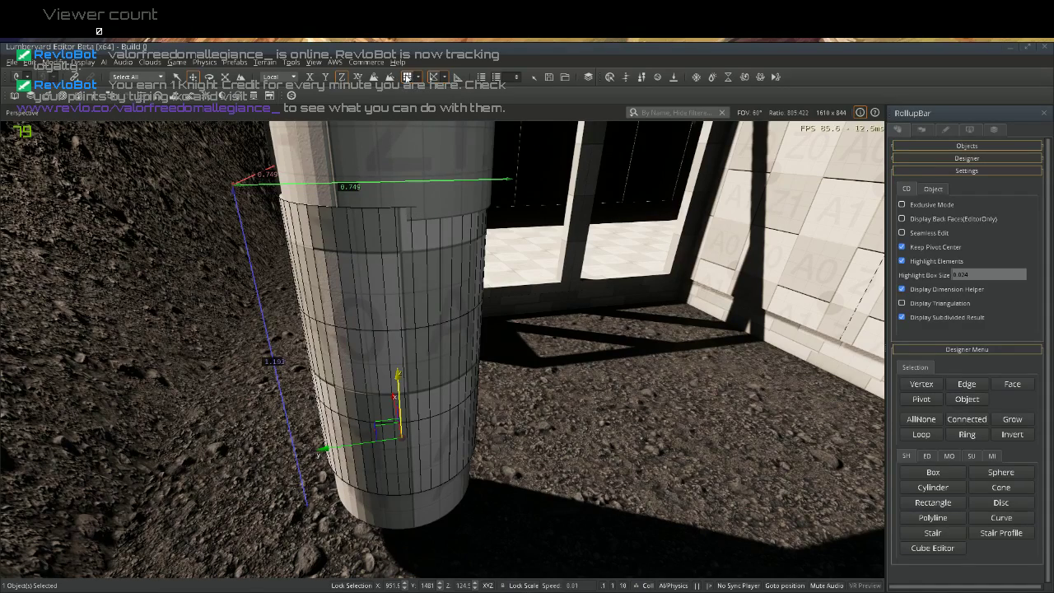
key(a)
right_drag(360, 235, 654, 227)
key(s)
key(a)
right_drag(530, 441, 530, 441)
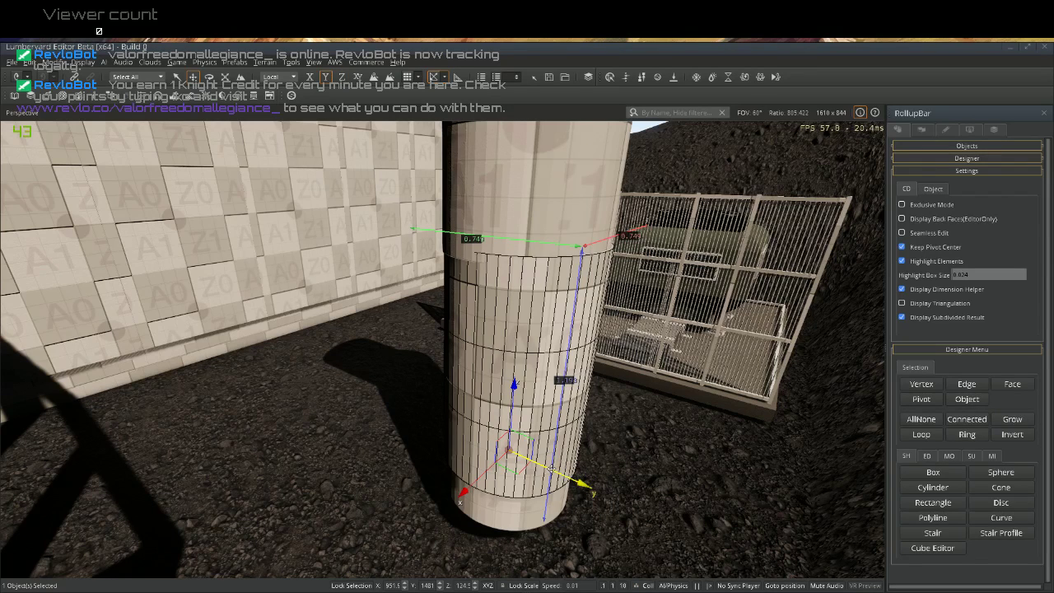
drag(549, 468, 547, 467)
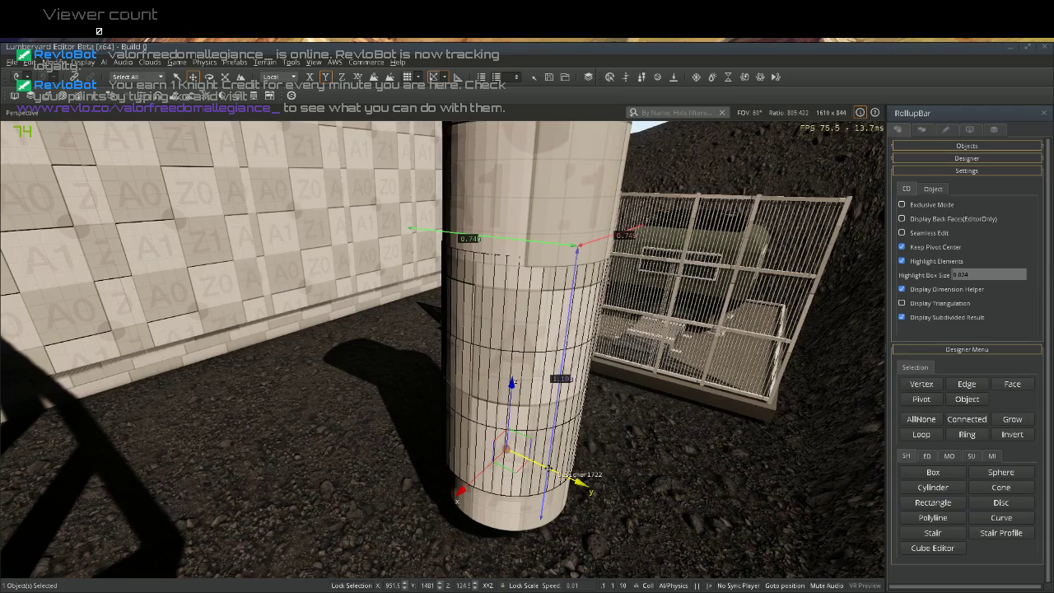
Reduce the enlarged copy's uniform scale to 1.05 and deselect it
key(a)
right_drag(548, 468, 628, 469)
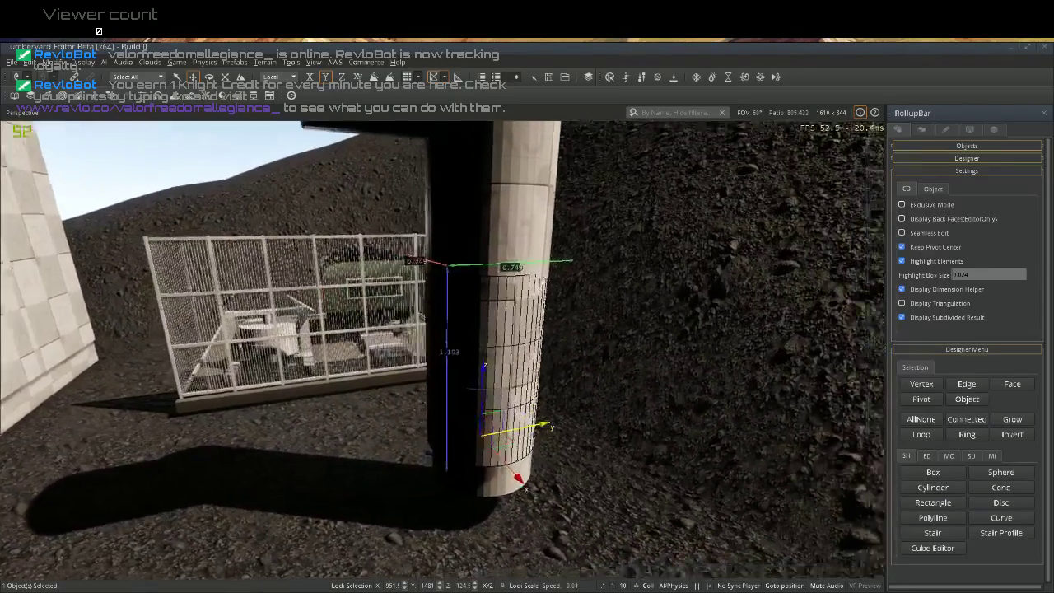
right_drag(526, 489, 467, 458)
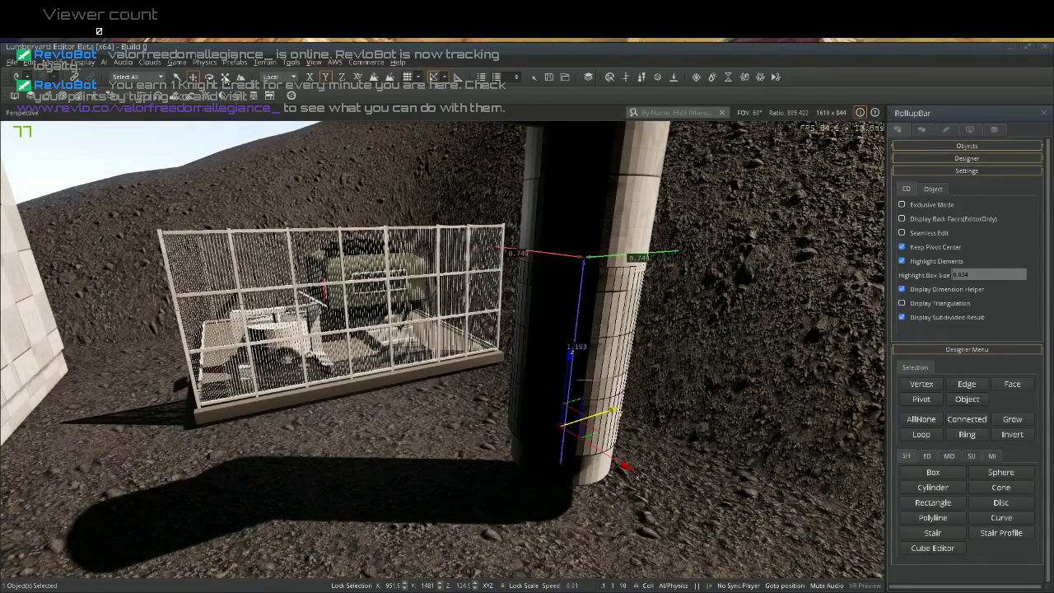
click(225, 77)
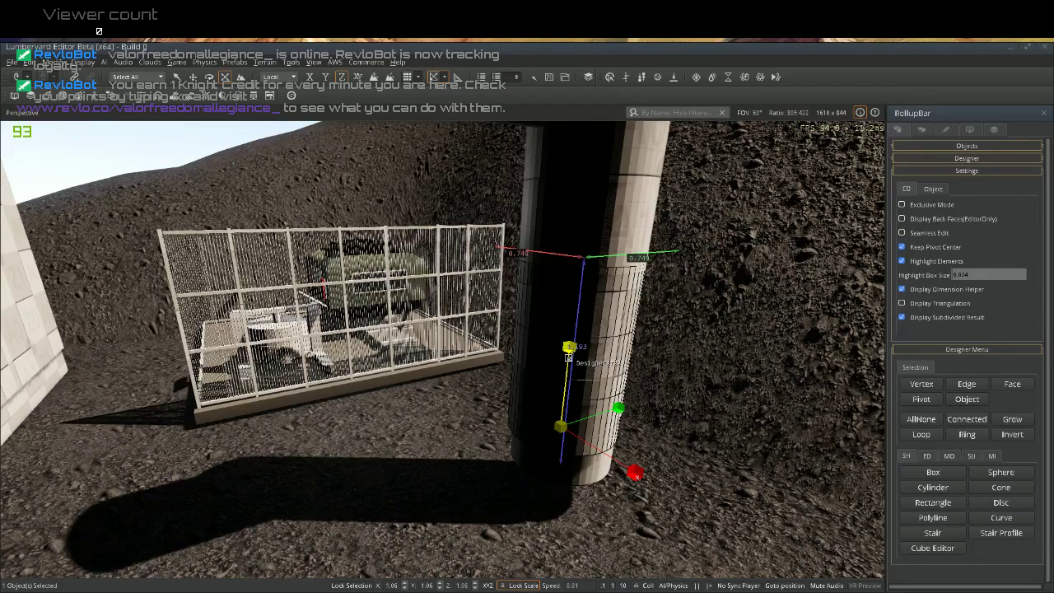
drag(568, 357, 569, 358)
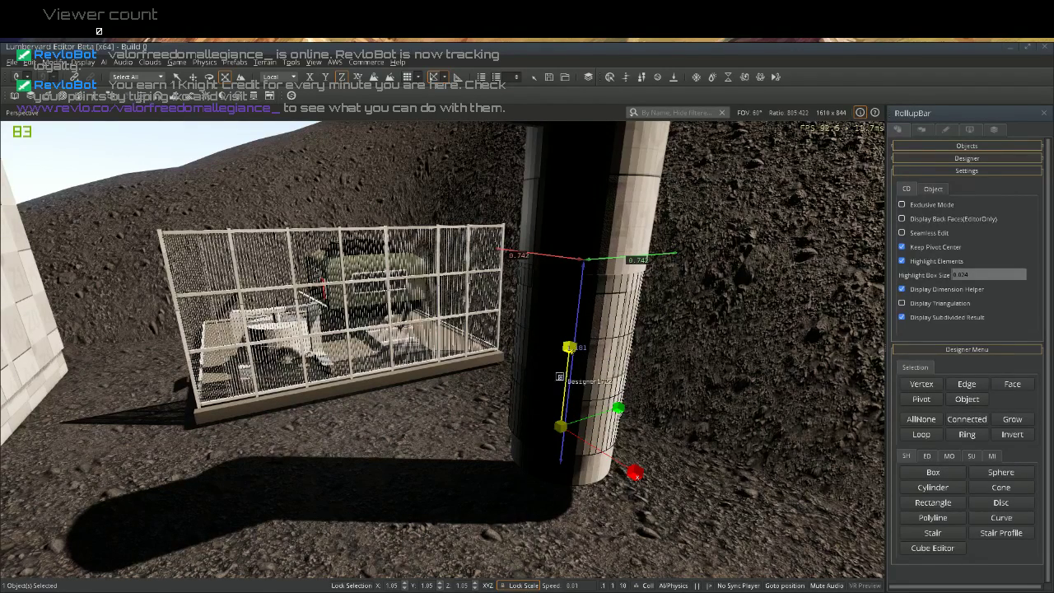
click(712, 505)
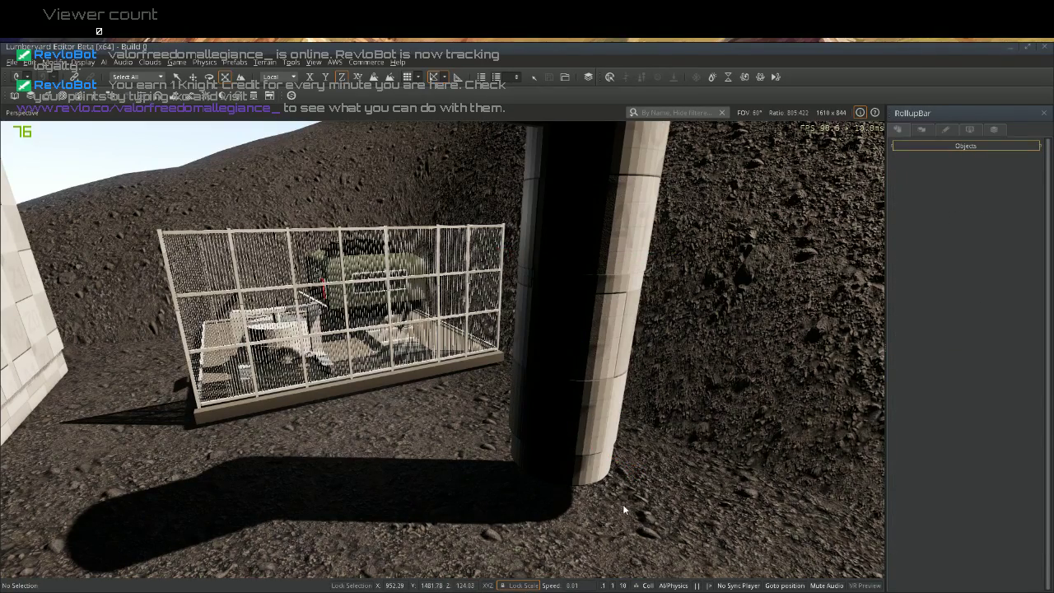
Move the narrower merged cylinder sideways along Y, clear of the enlarged copy around it
key(w)
right_drag(598, 541, 675, 546)
key(w)
key(w)
key(w)
key(s)
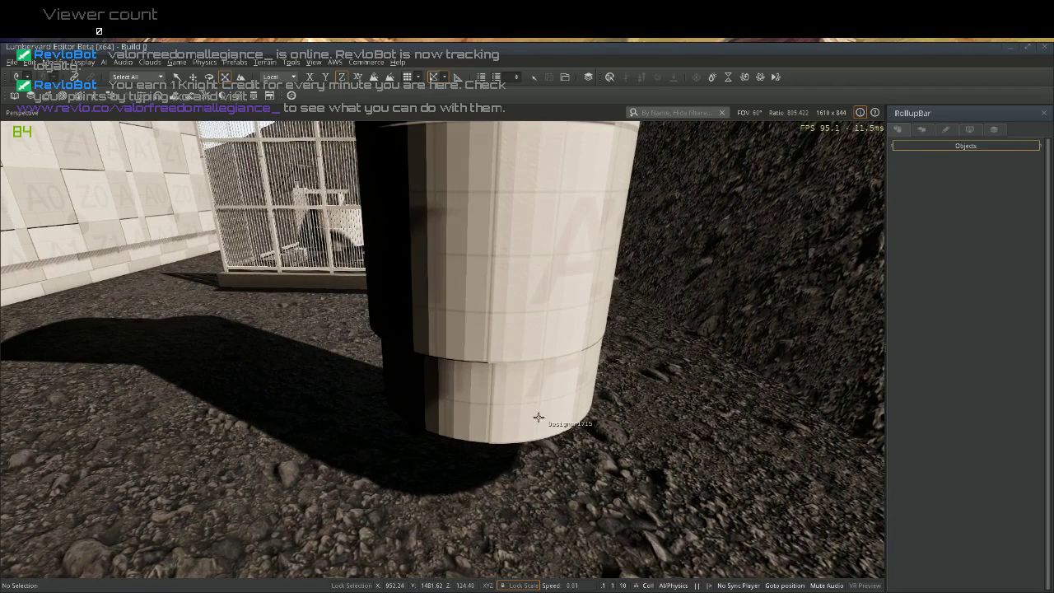
click(540, 420)
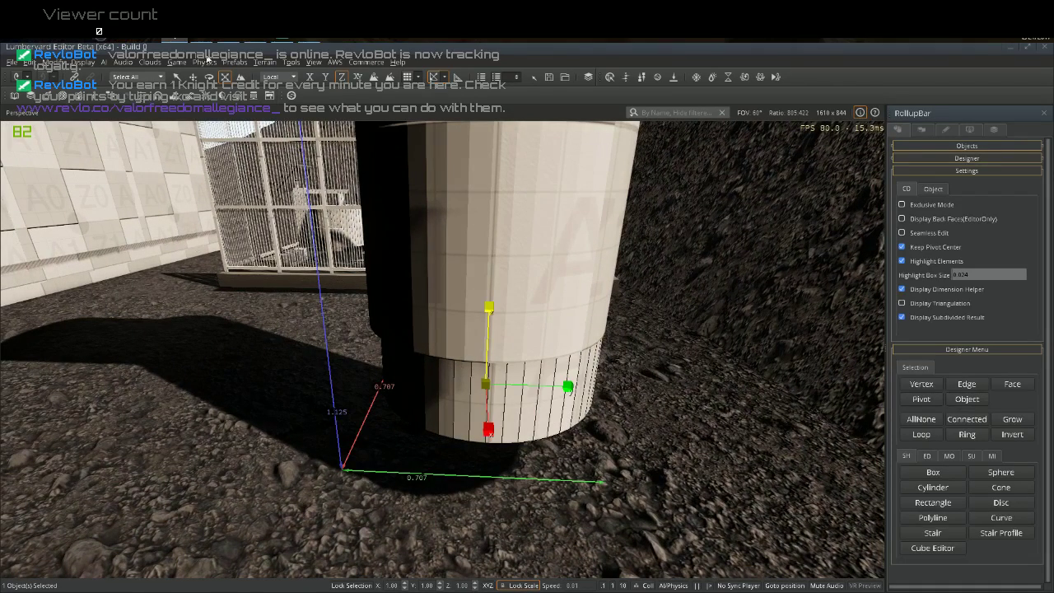
click(194, 80)
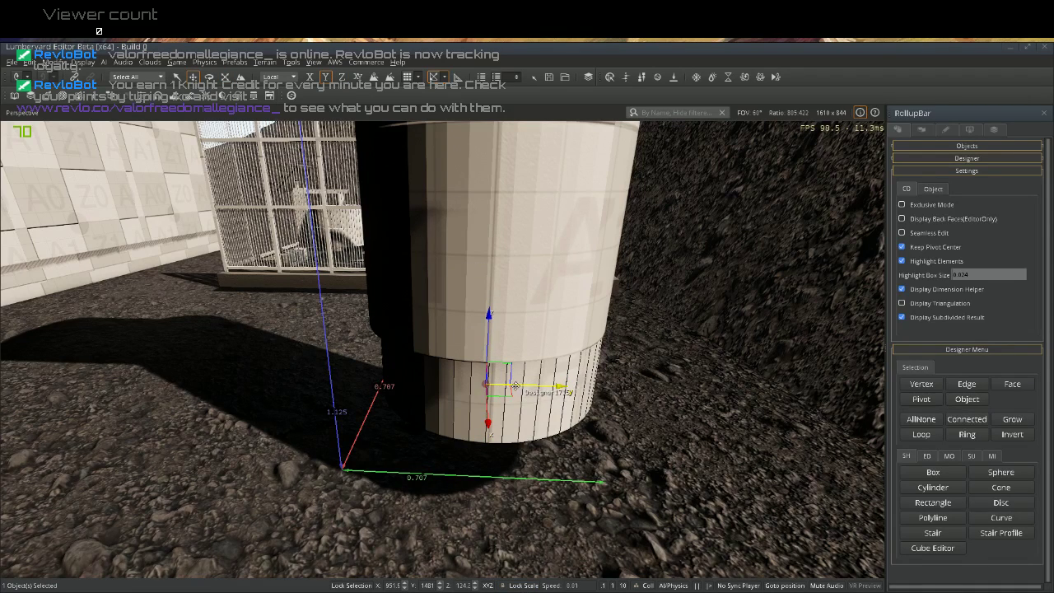
drag(514, 386, 712, 429)
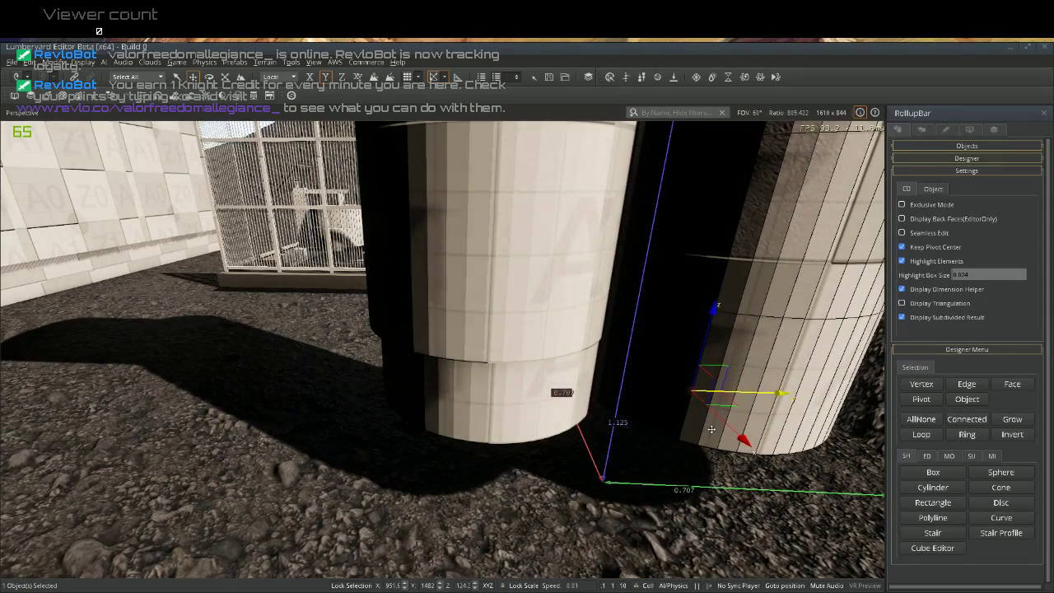
Delete the narrower merged cylinder standing beside the enlarged pipe
right_drag(693, 402, 700, 276)
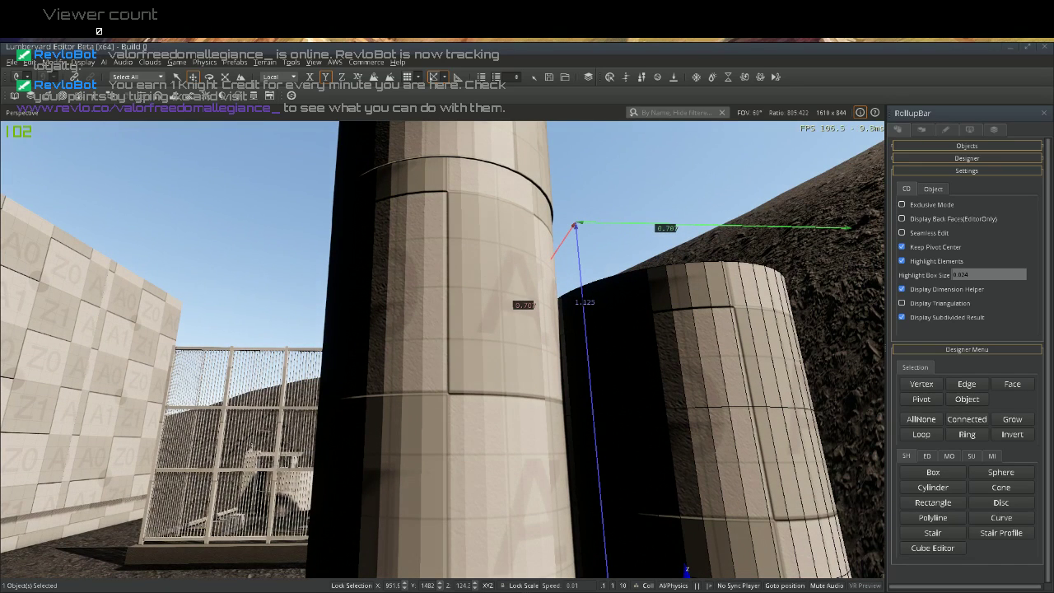
right_drag(627, 487, 626, 486)
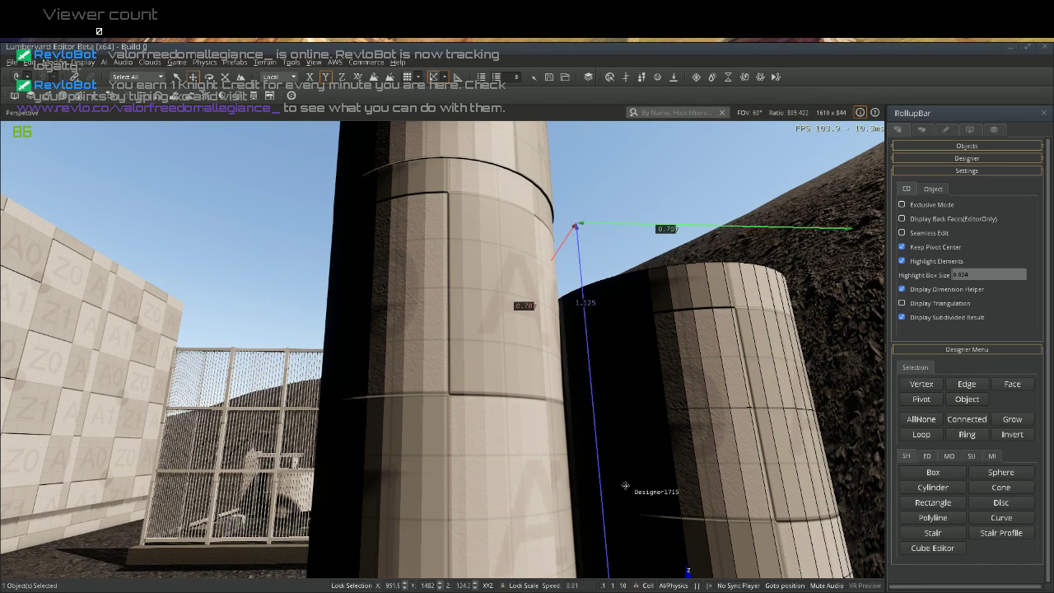
key(Delete)
key(Return)
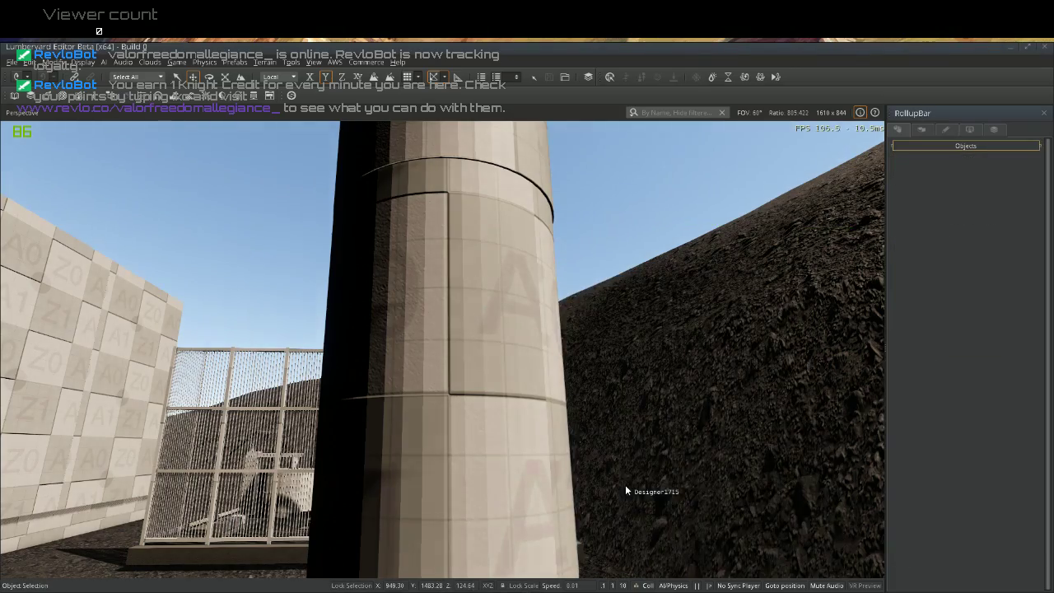
Move the short single cylinder at the enlarged pipe's base sideways along Y, clear of the pipe
right_drag(584, 484, 580, 560)
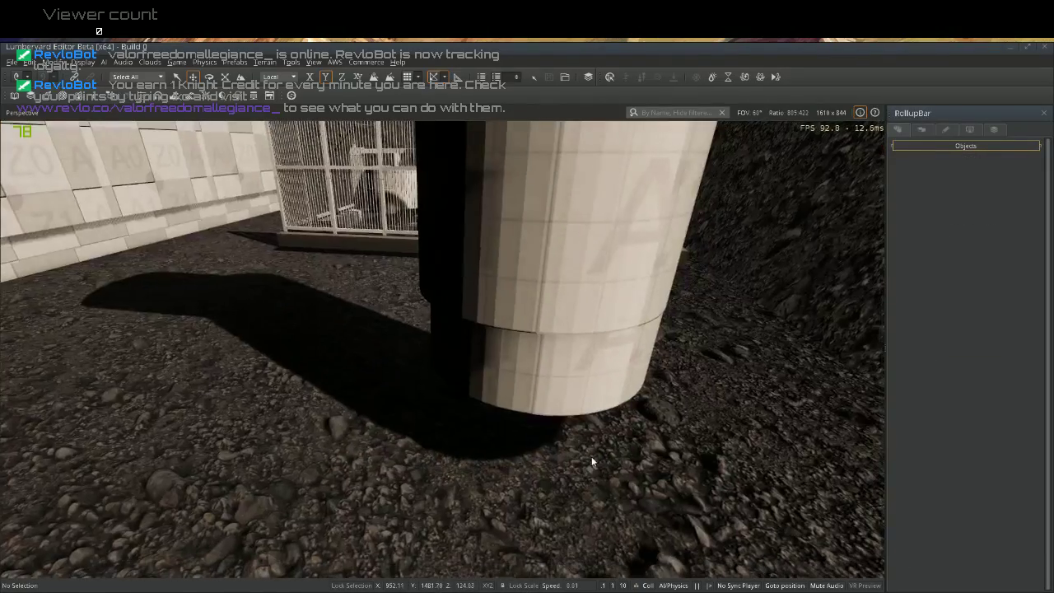
click(562, 370)
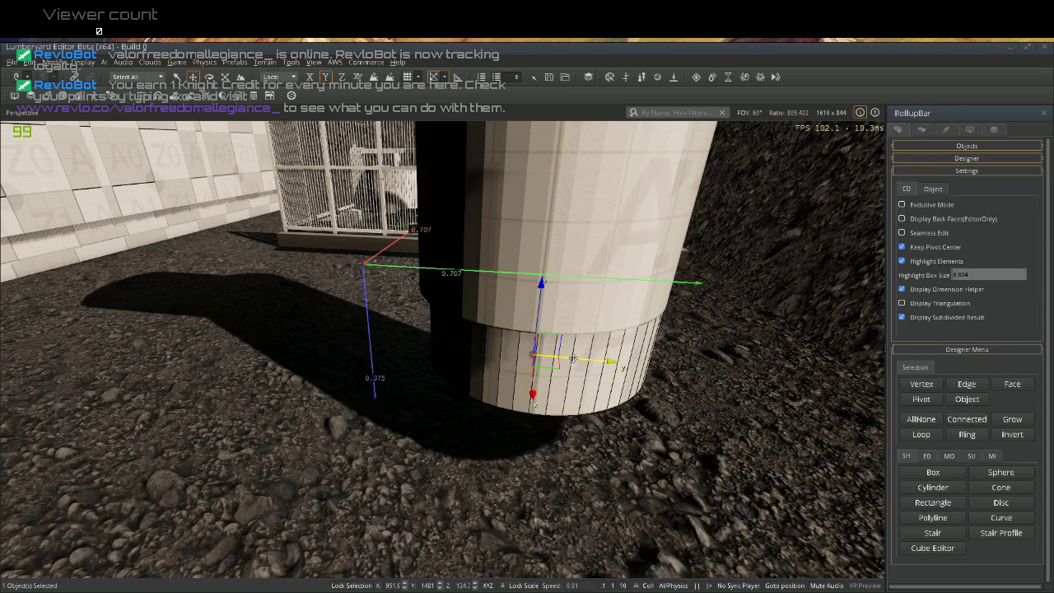
drag(573, 359, 833, 425)
mouse_move(773, 405)
right_down()
mouse_move(811, 375)
mouse_move(806, 245)
mouse_move(778, 319)
mouse_move(788, 405)
right_up()
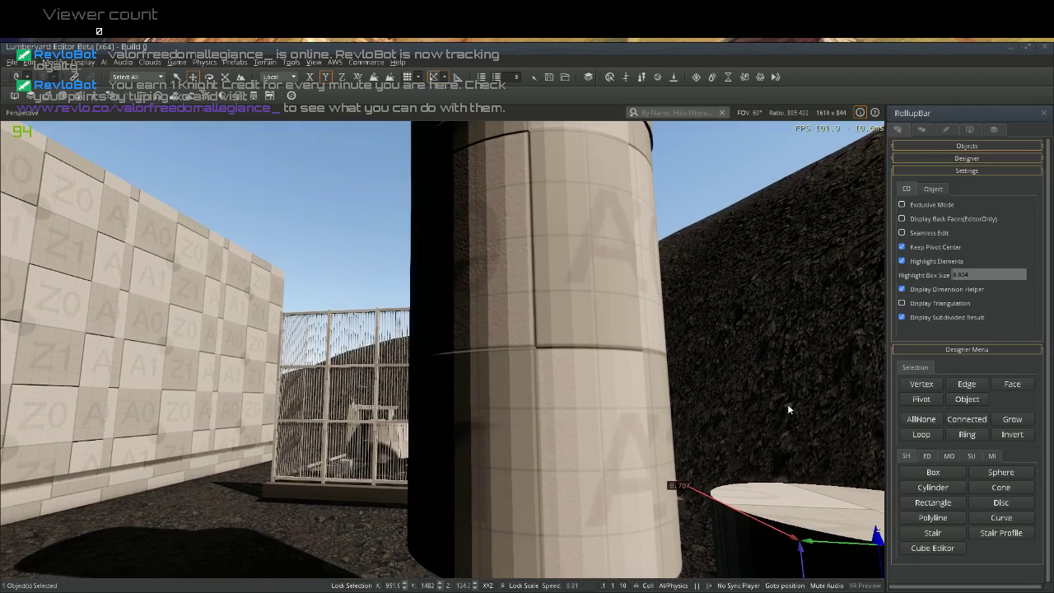
Lower the enlarged pipe along Z towards the ground
click(497, 396)
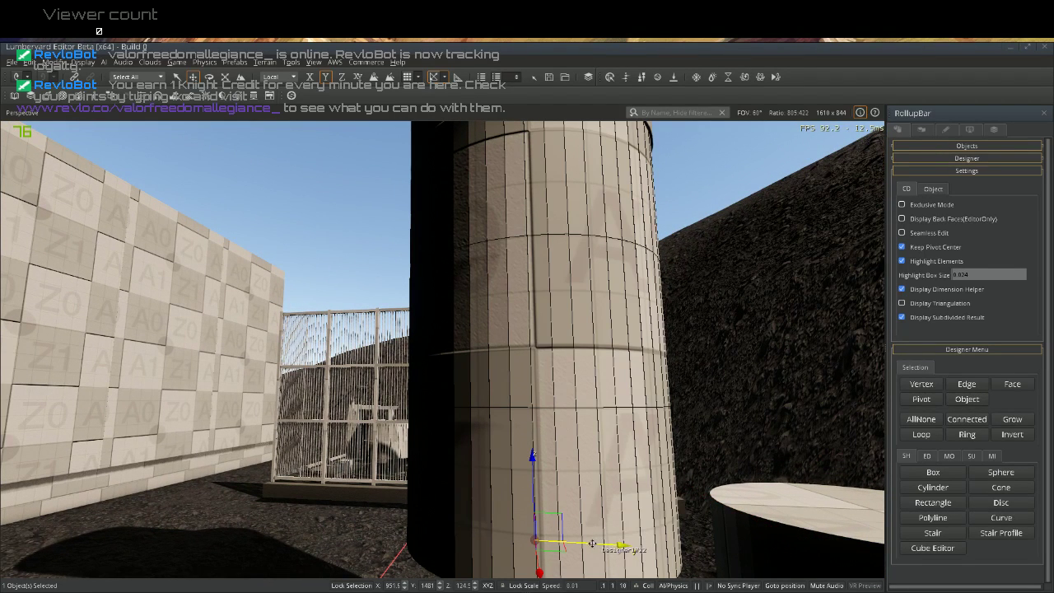
drag(590, 543, 552, 585)
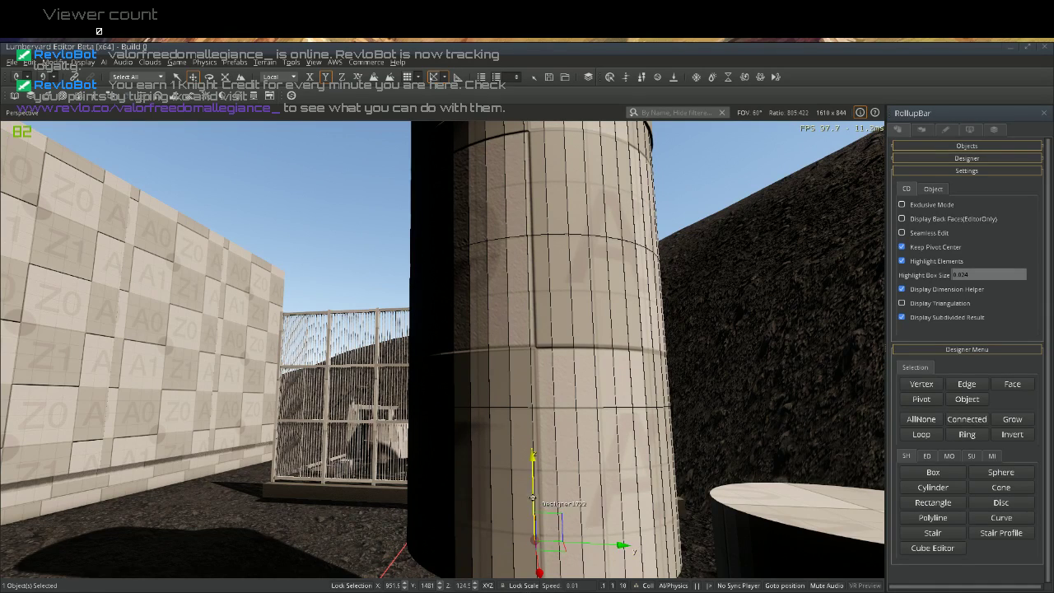
right_drag(523, 508, 528, 570)
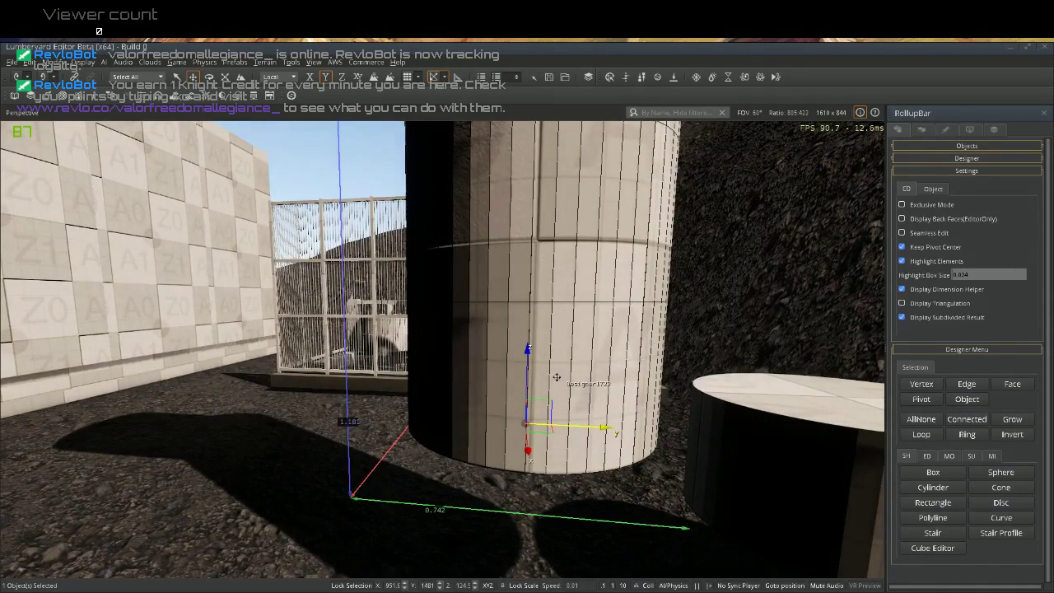
drag(524, 388, 532, 474)
right_drag(554, 466, 566, 498)
click(709, 412)
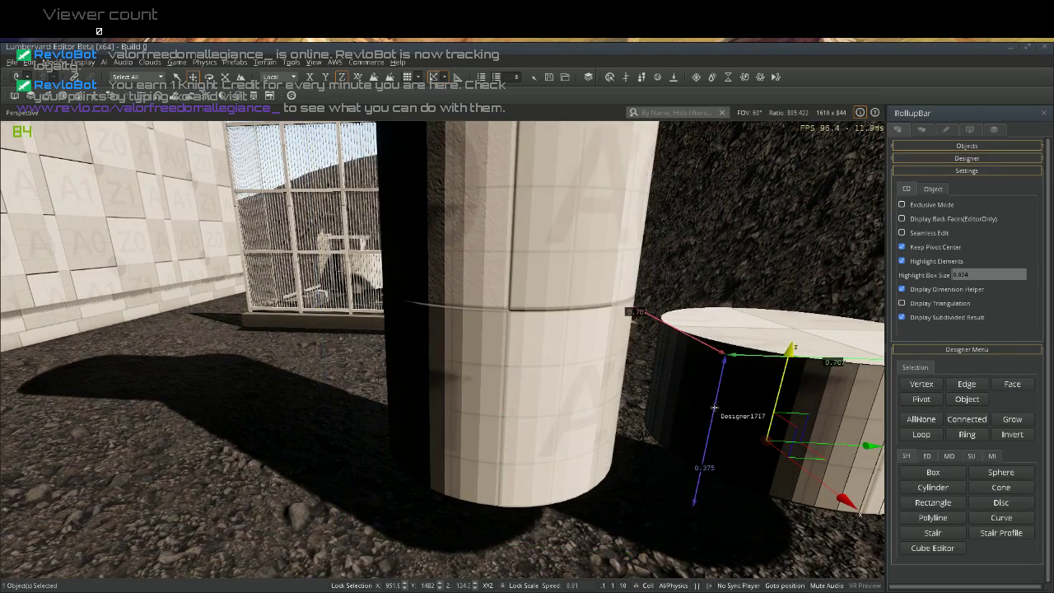
mouse_move(781, 378)
shift+mouse_down()
mouse_move(795, 313)
mouse_move(790, 328)
shift+mouse_up()
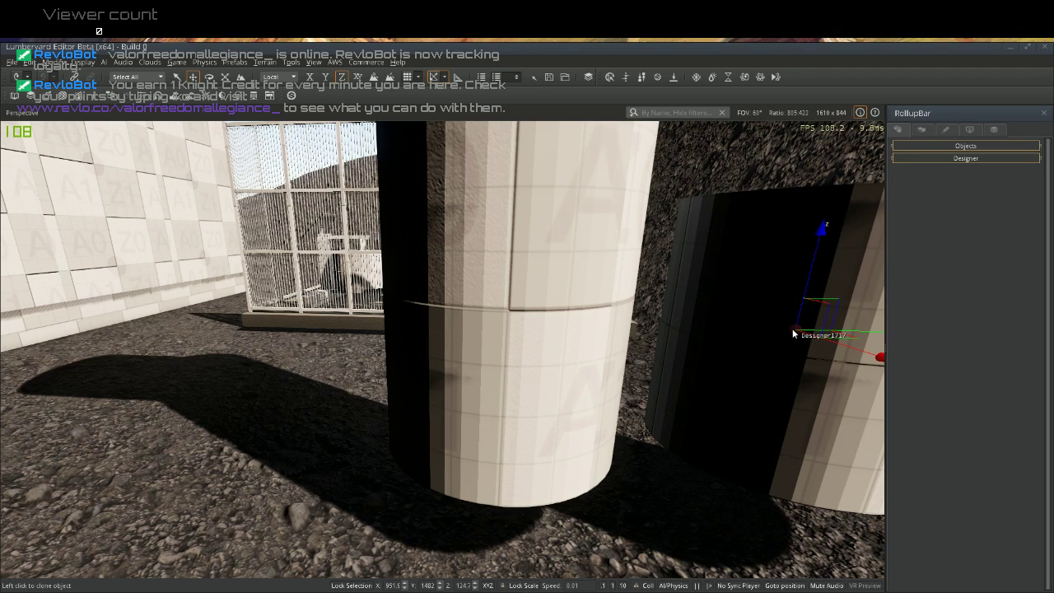
key(Delete)
key(Return)
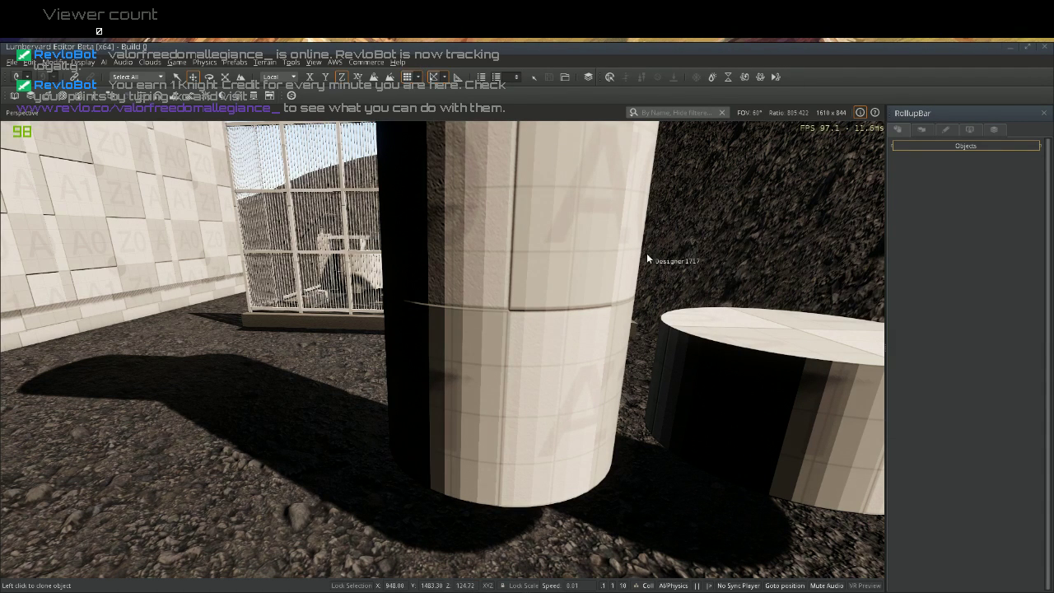
Clone the short cylinder beside the pipe twice, stacking the copies directly above one another
click(704, 416)
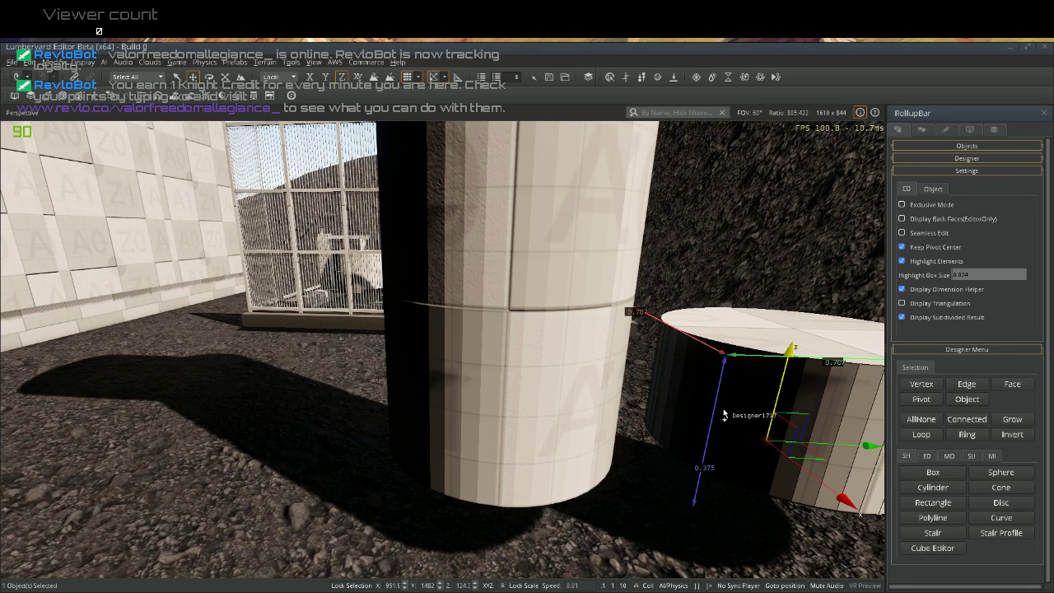
key(ctrl+c)
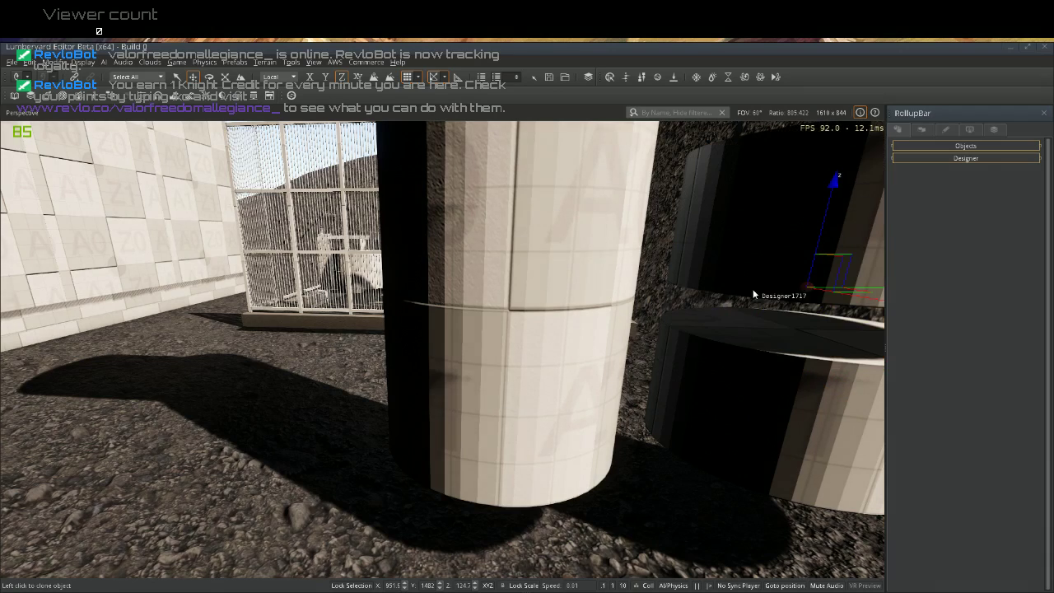
click(743, 306)
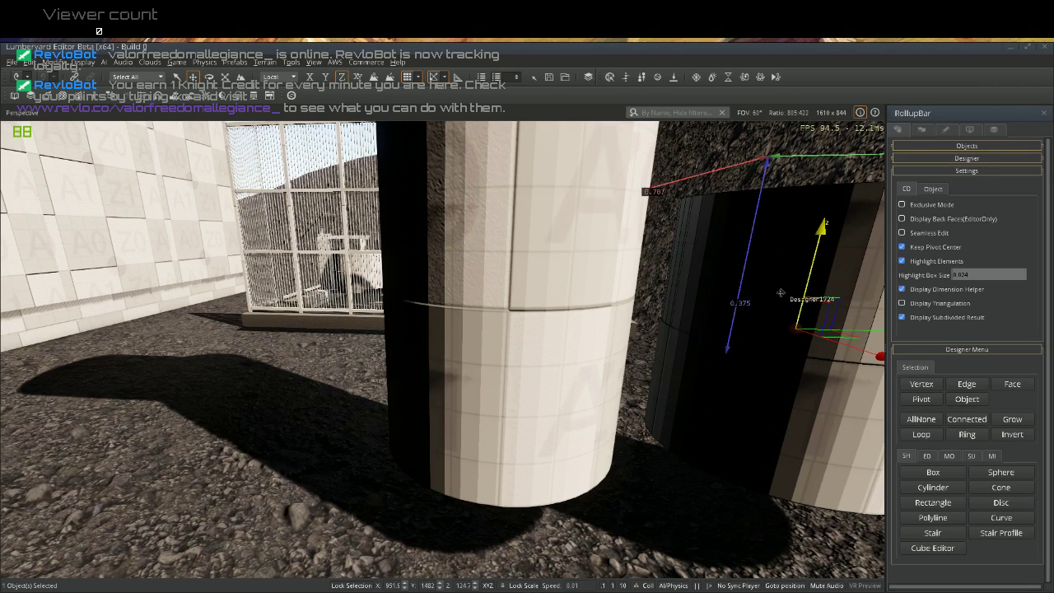
key(ctrl+d)
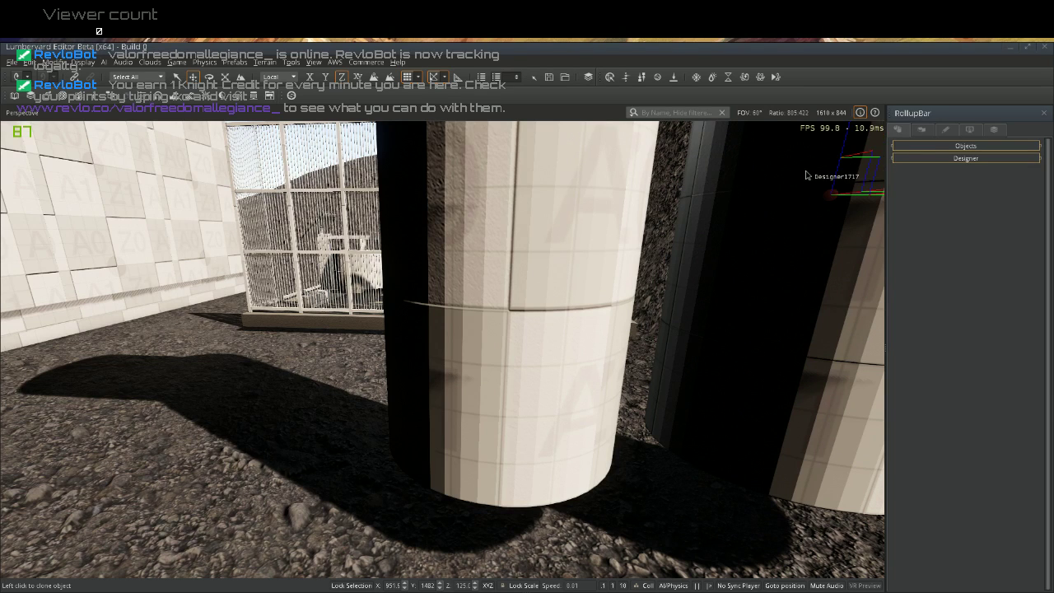
click(806, 174)
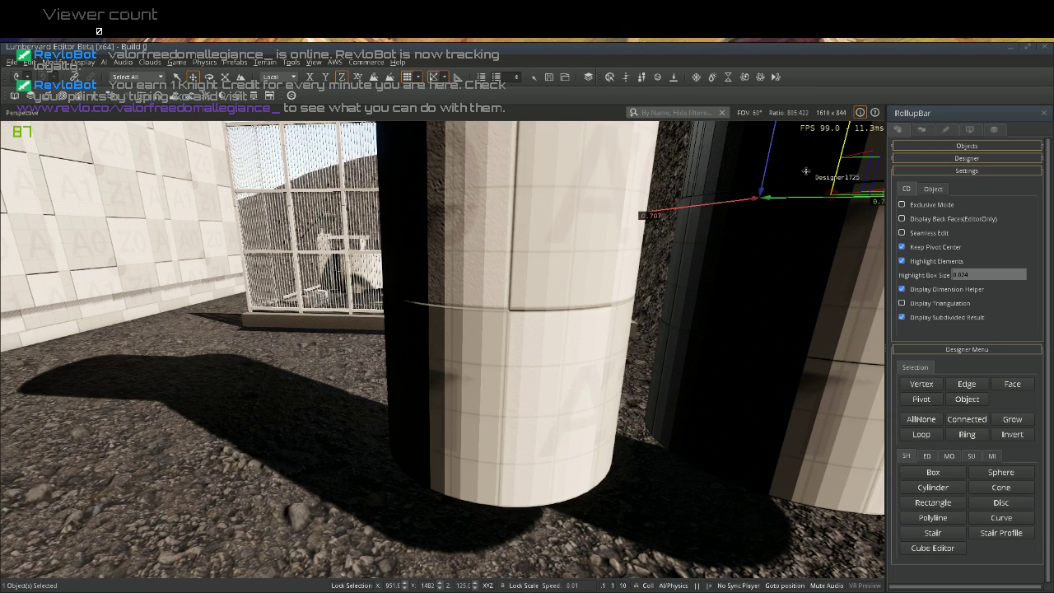
Merge the three stacked cylinder segments into one object and deselect it
ctrl+click(794, 328)
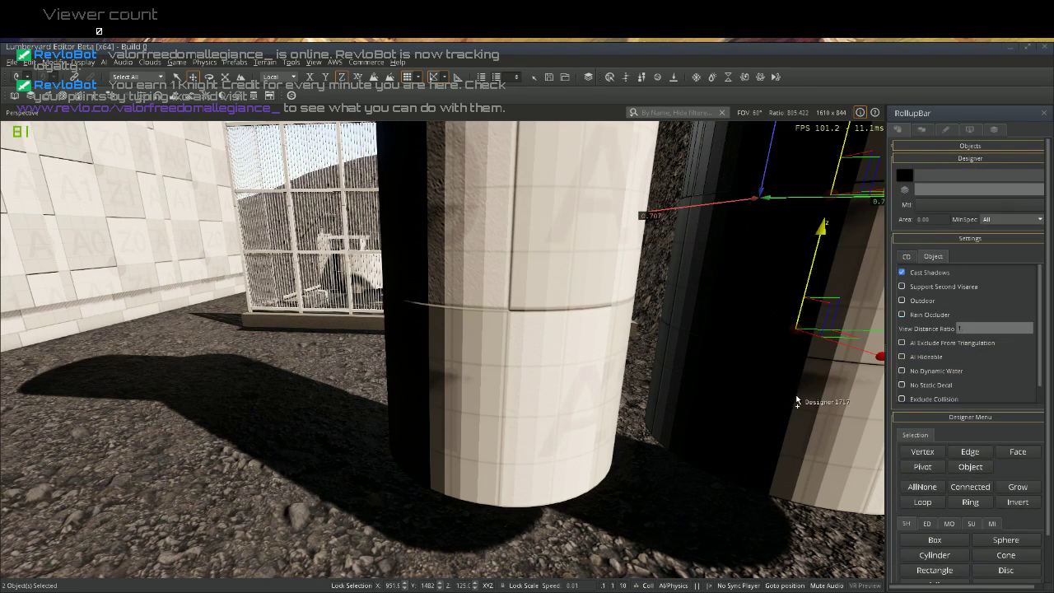
ctrl+click(796, 401)
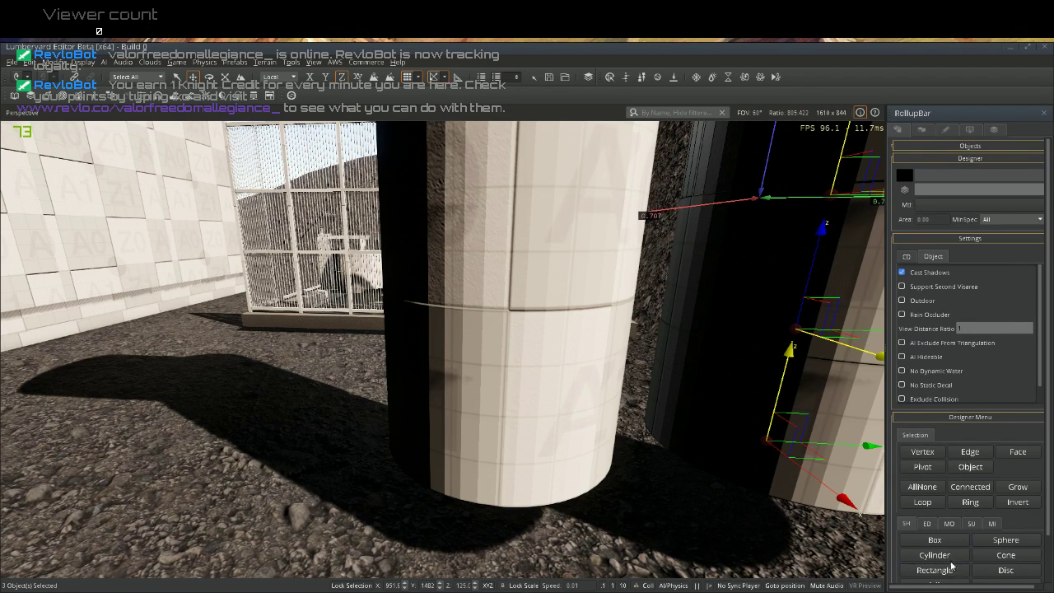
click(925, 523)
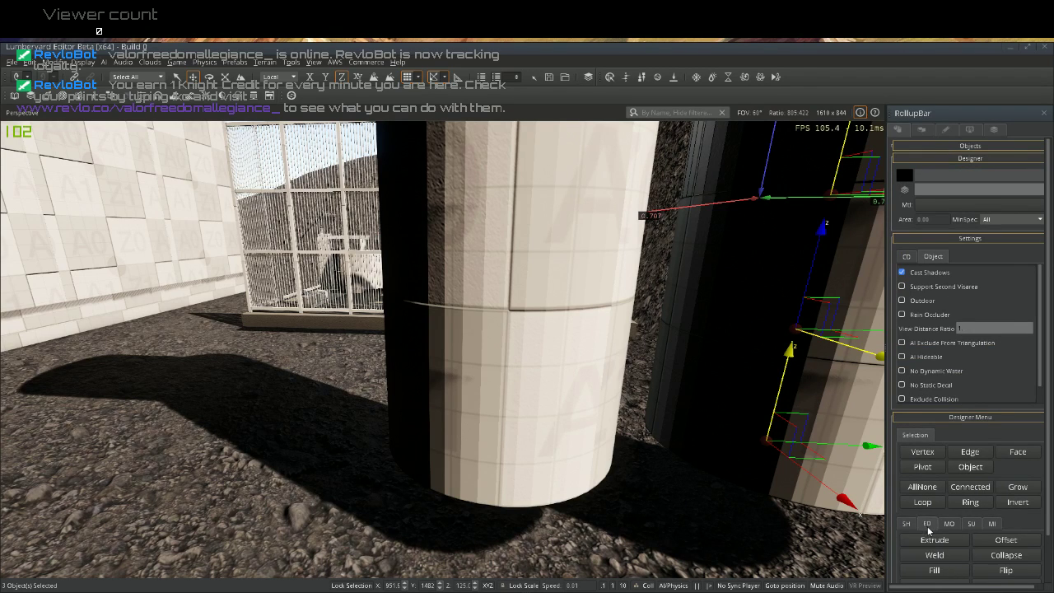
scroll(927, 527, down, 2)
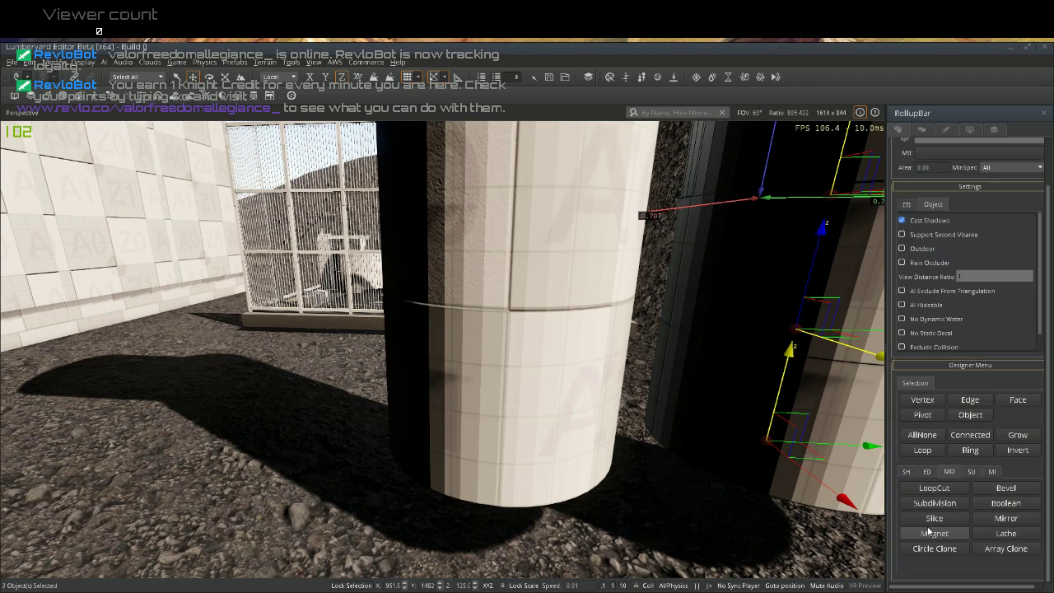
click(926, 471)
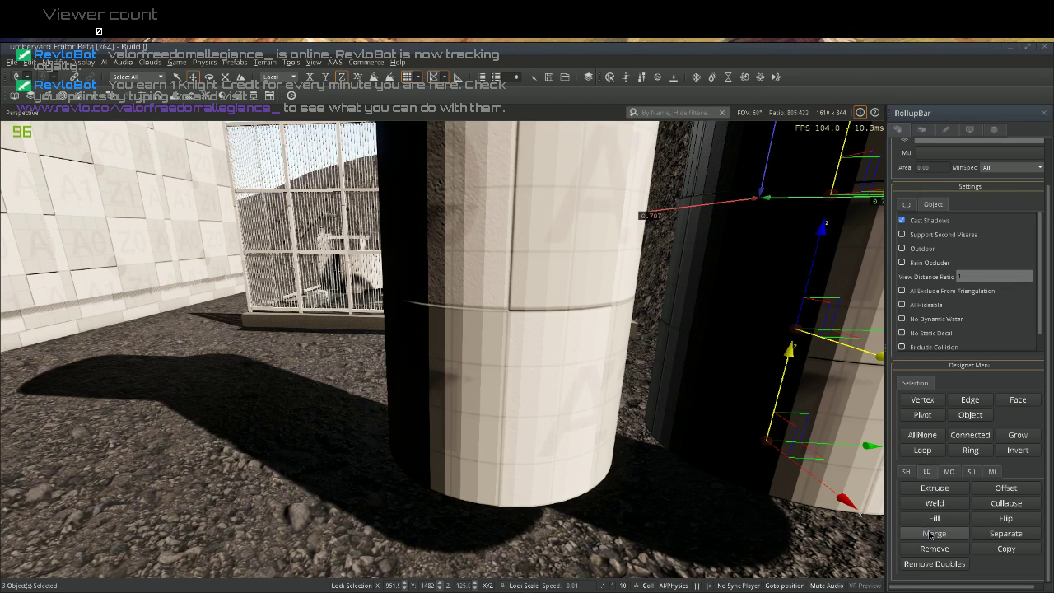
click(932, 533)
click(673, 556)
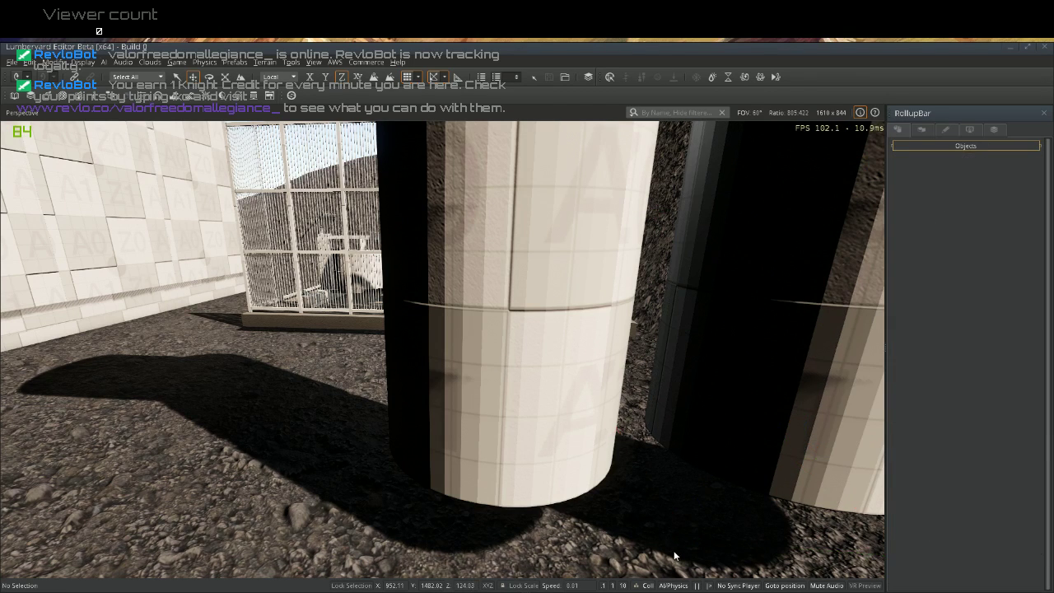
Move the merged cylinder along Y into the enlarged pipe, then lower it slightly along Z so it protrudes below
click(773, 453)
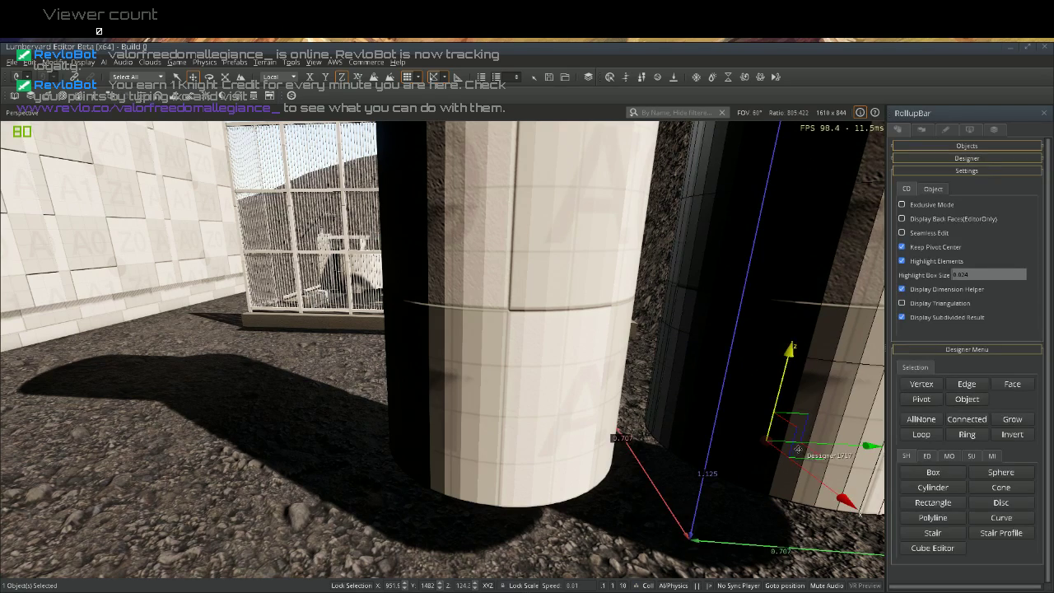
drag(812, 444, 535, 497)
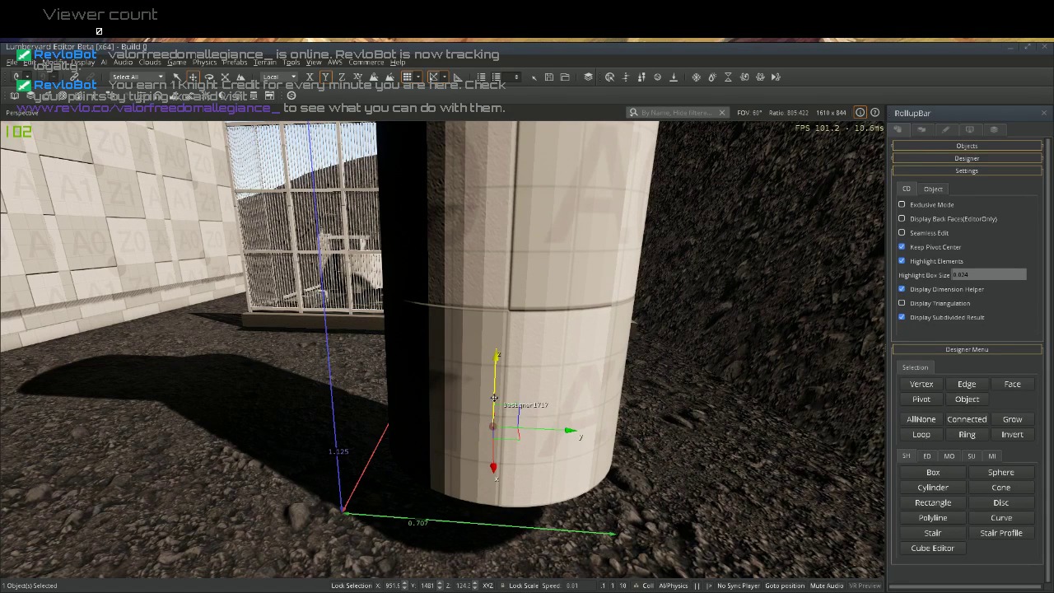
drag(489, 419, 491, 437)
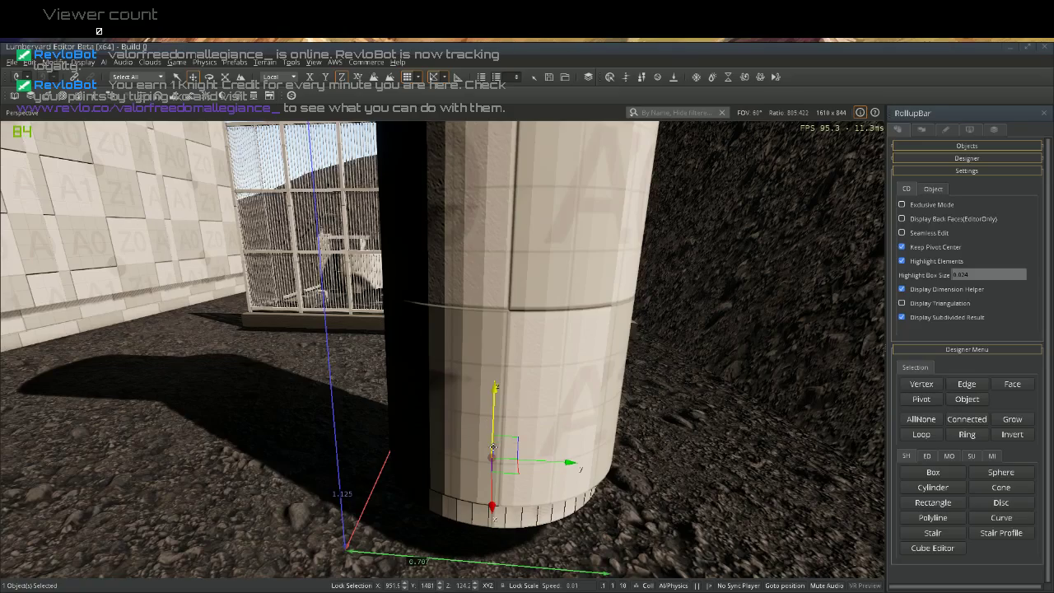
Scale the inner merged cylinder along Z to 1.24 so it extends past the outer pipe's upper end, and deselect it
right_drag(498, 448, 494, 472)
key(s)
key(s)
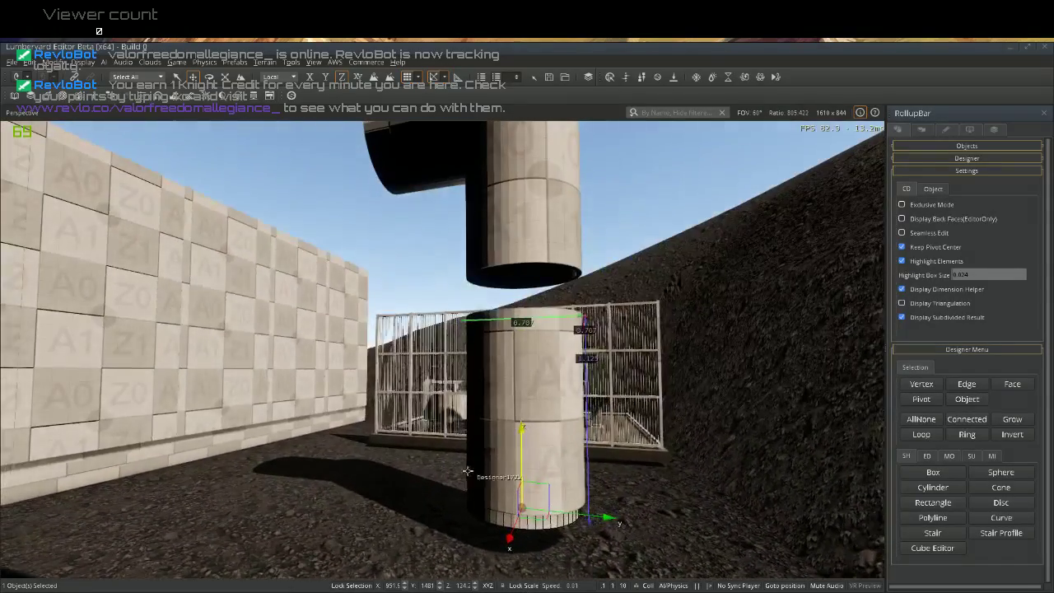
key(w)
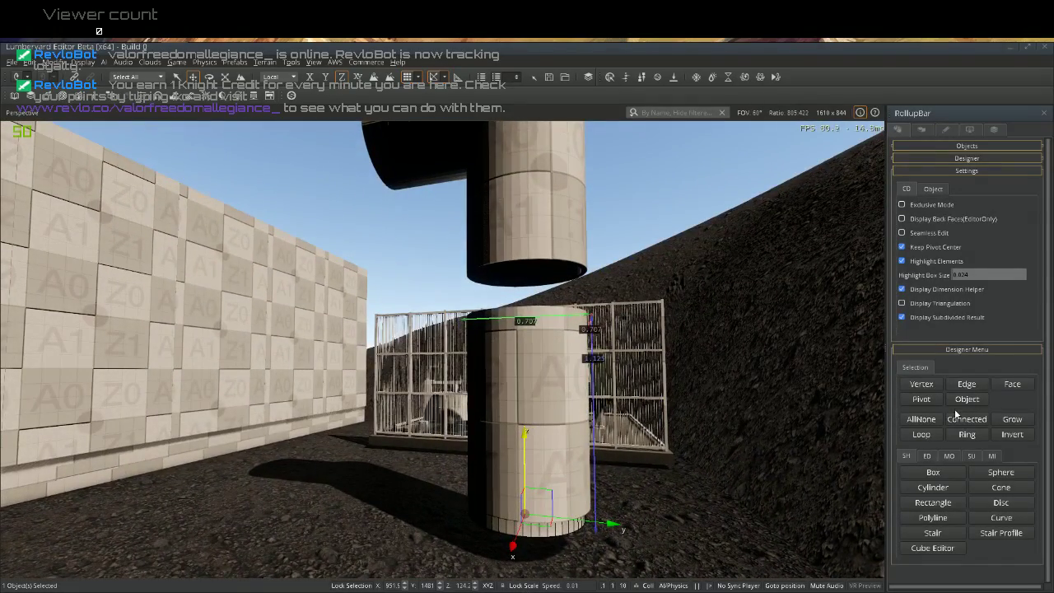
click(228, 76)
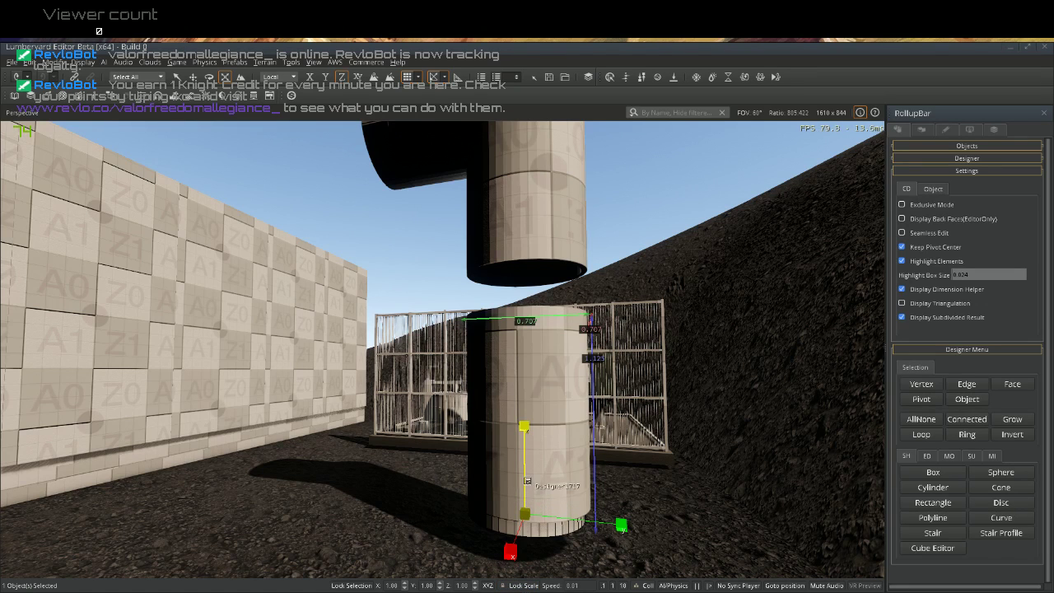
drag(524, 478, 524, 466)
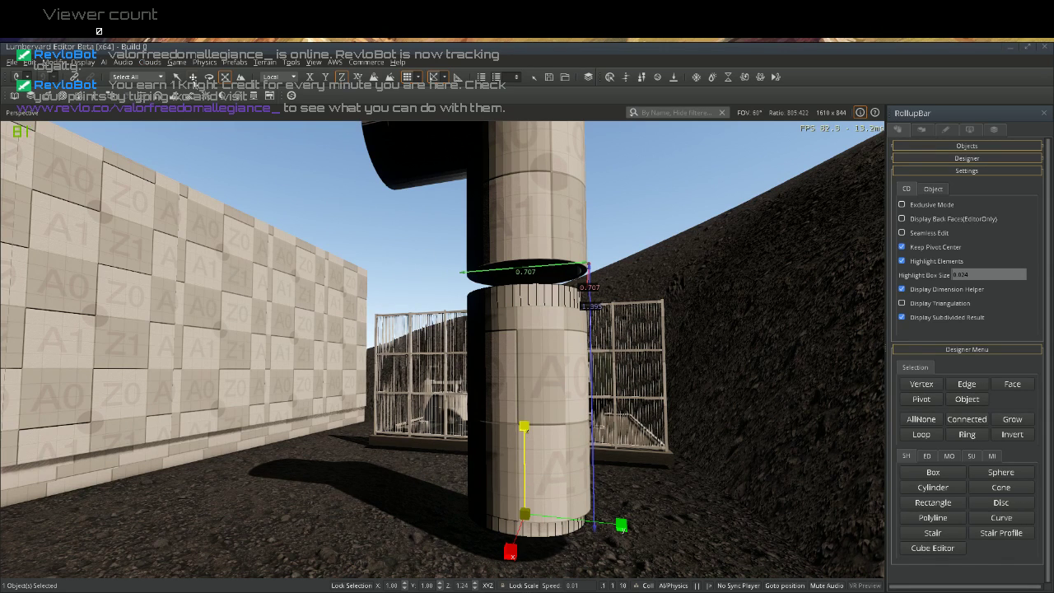
key(1)
click(804, 344)
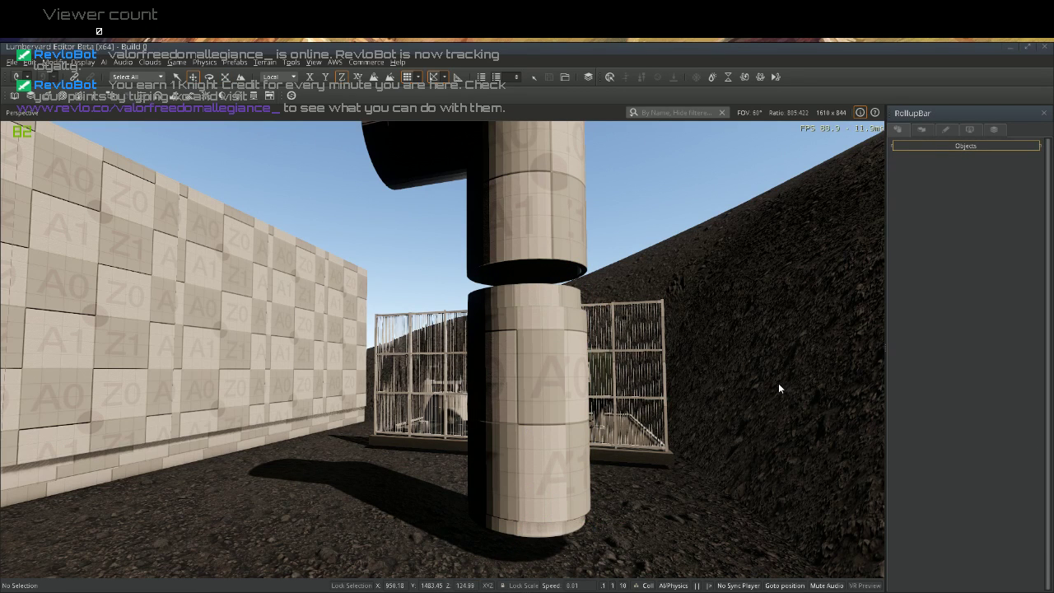
Nudge the inner cylinder slightly along Y to centre it within the outer pipe, checking the gap at its upper rim
key(a)
key(a)
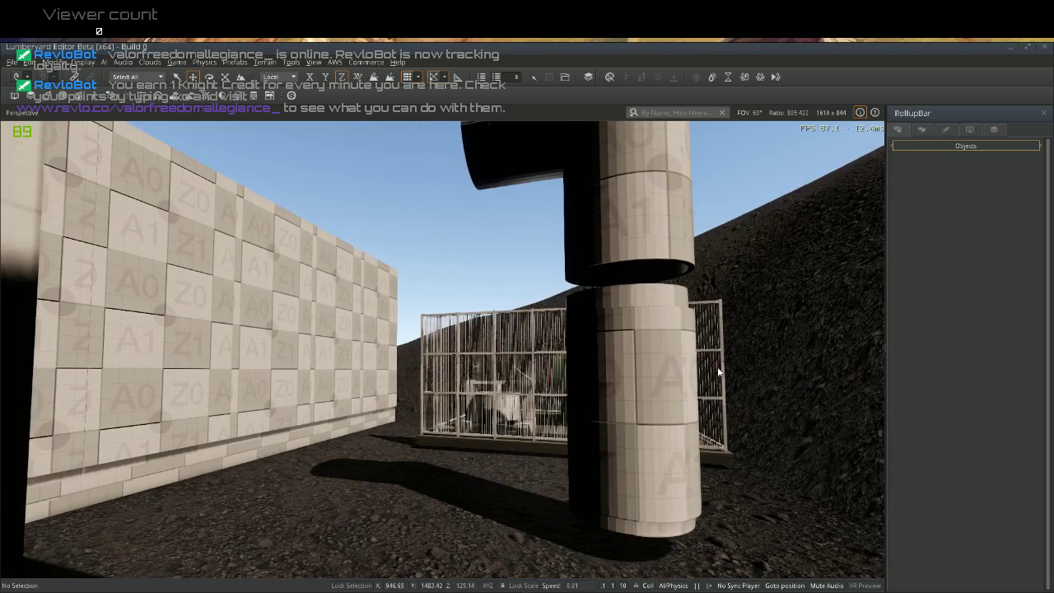
click(642, 290)
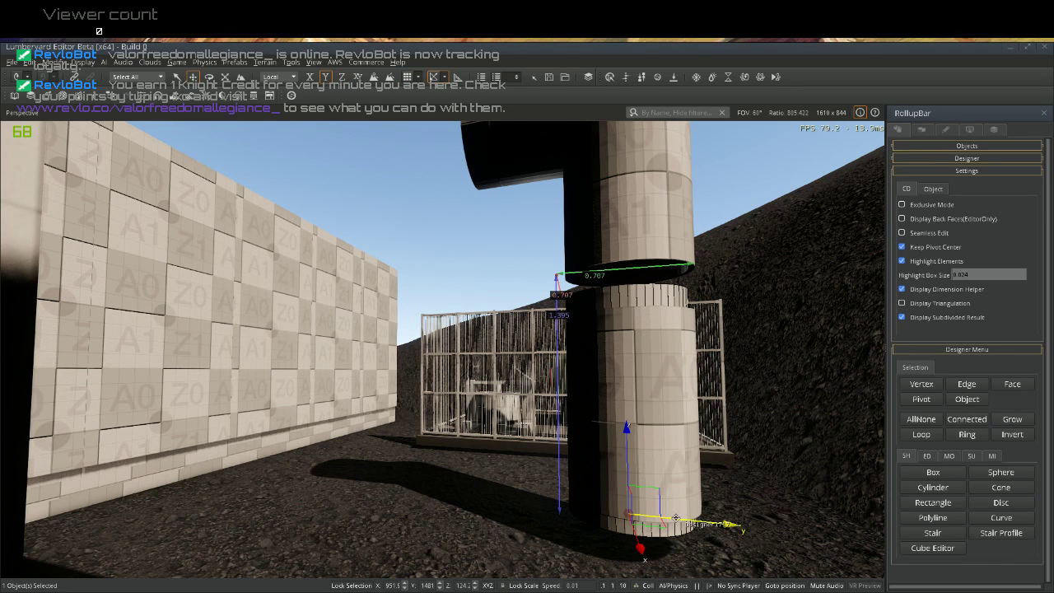
drag(676, 519, 679, 517)
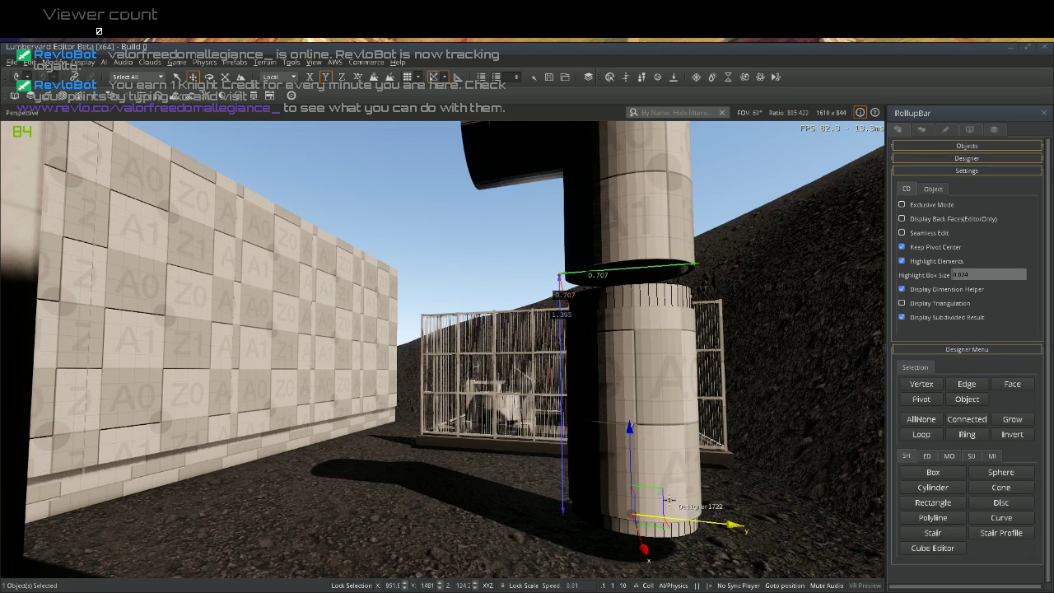
mouse_move(679, 518)
right_down()
mouse_move(688, 456)
mouse_move(710, 417)
mouse_move(768, 439)
mouse_move(763, 463)
mouse_move(734, 494)
mouse_move(674, 504)
right_up()
key(w)
key(d)
key(w)
key(w)
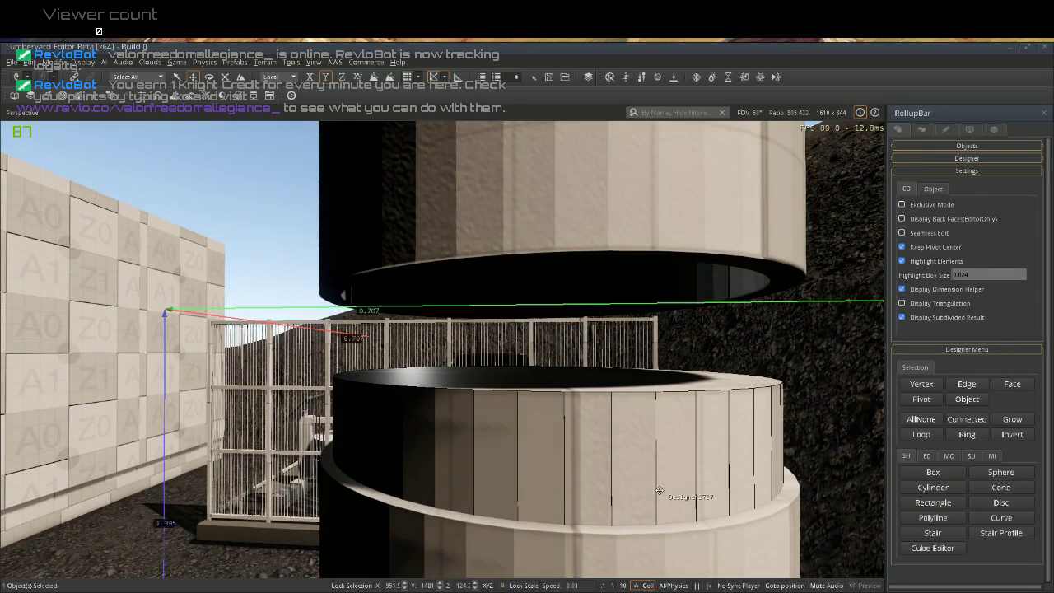
Nudge the inner cylinder slightly along Y within the outer vertical pipe
drag(659, 491, 657, 490)
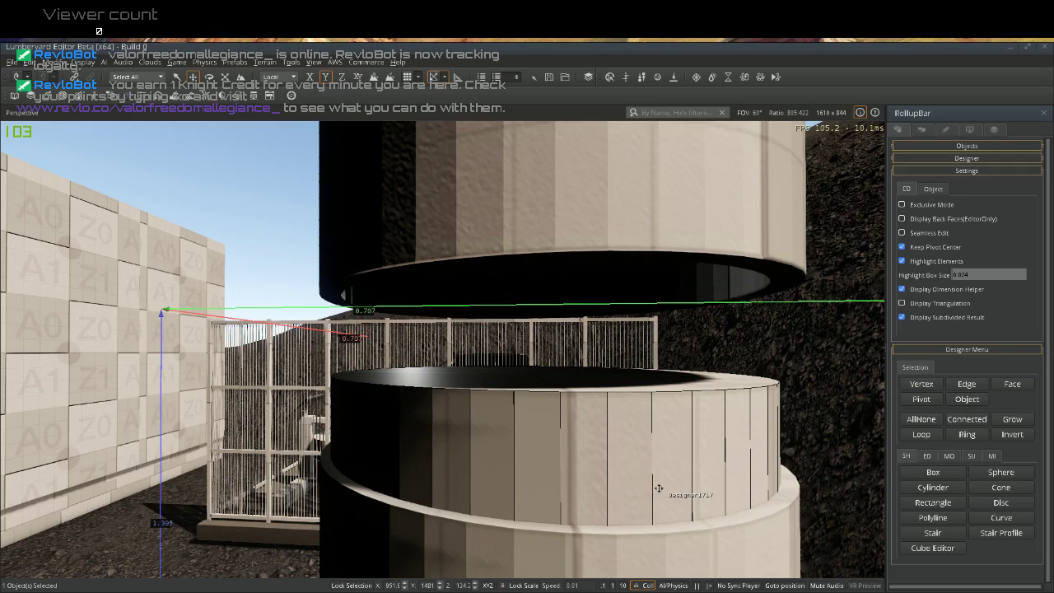
scroll(658, 488, down, 10)
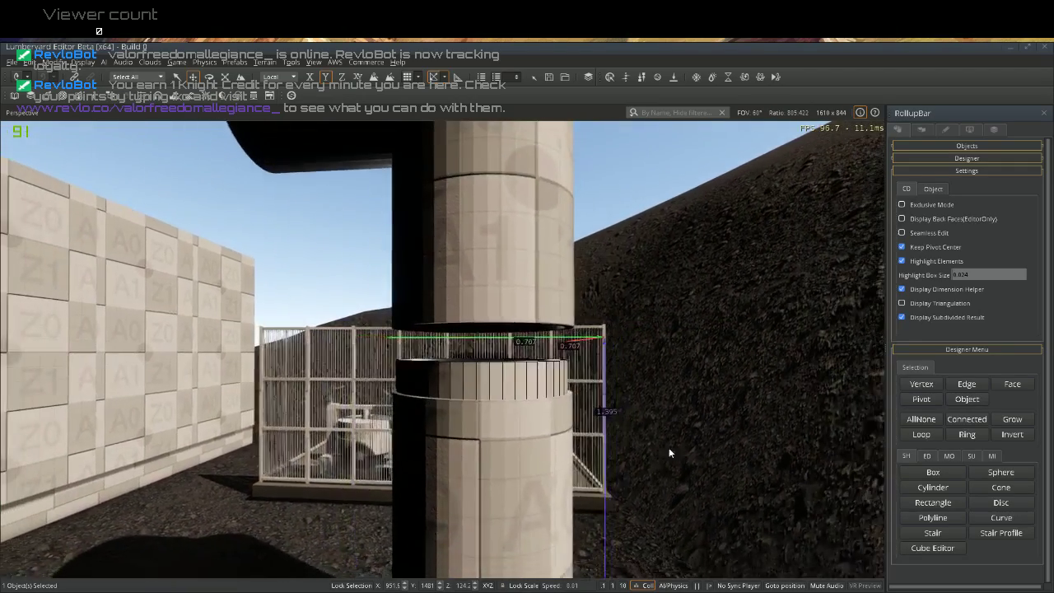
scroll(668, 452, down, 5)
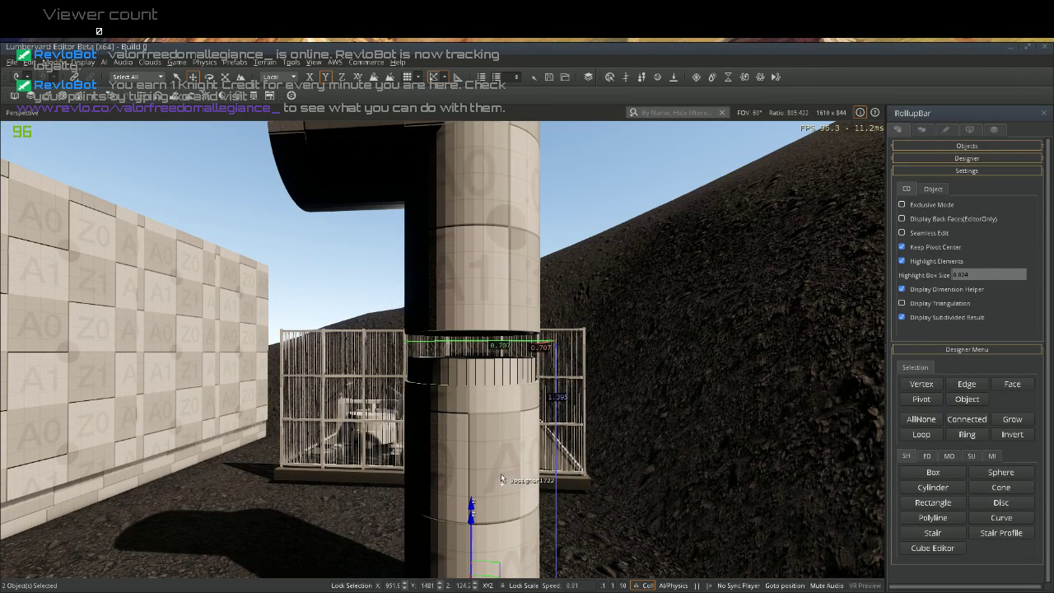
Try a Boolean subtraction of the inner cylinder from the lower outer pipe
ctrl+click(505, 480)
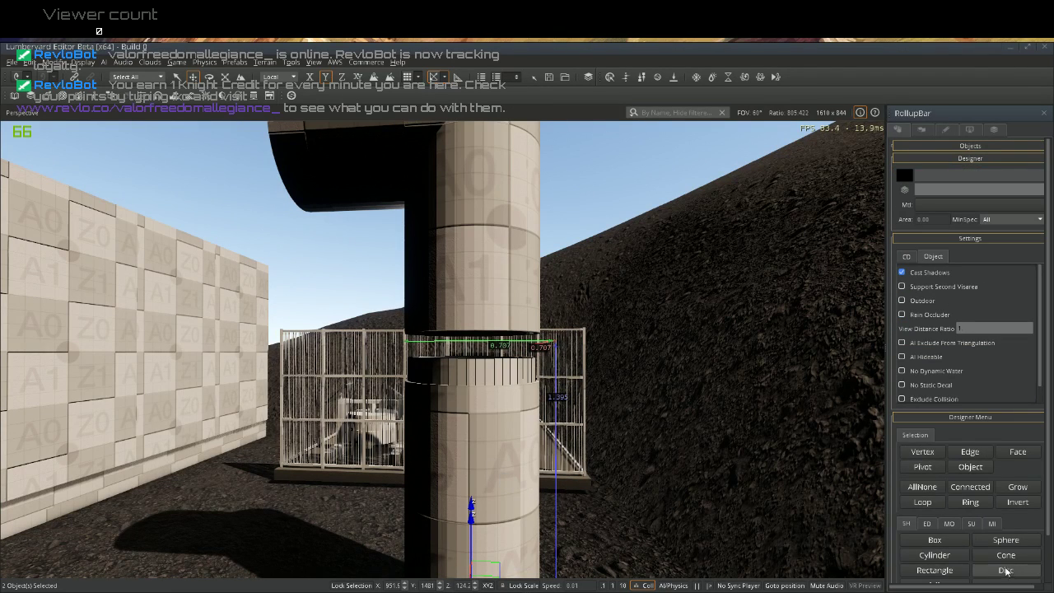
click(951, 524)
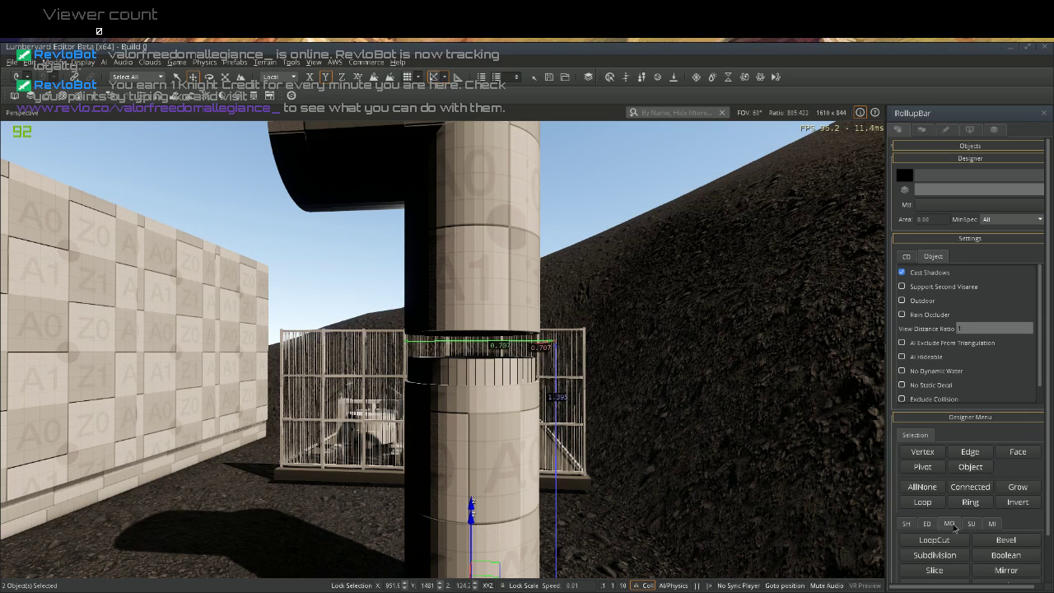
scroll(943, 576, down, 1)
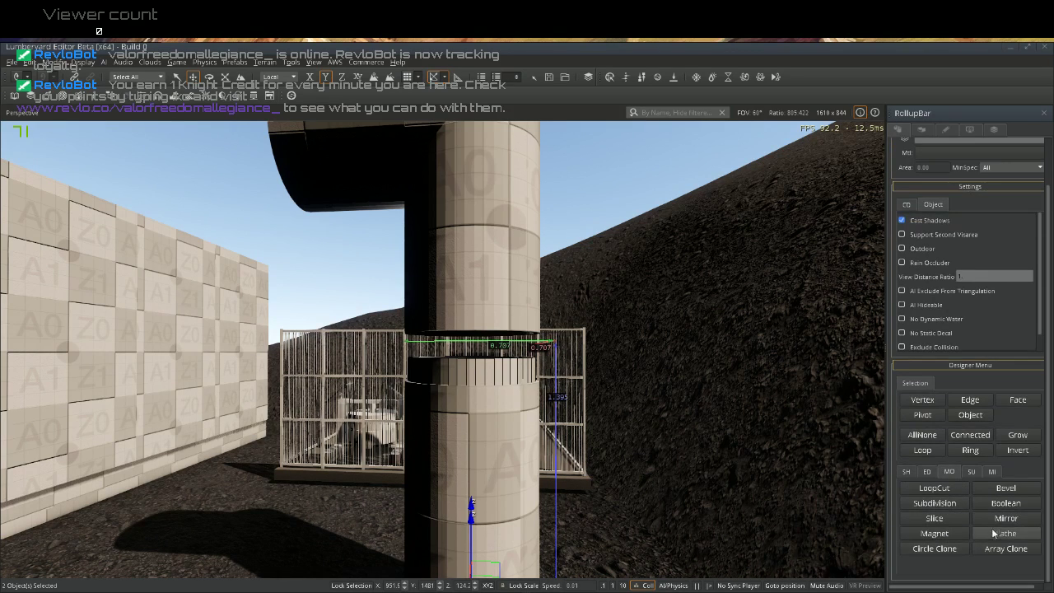
click(1005, 502)
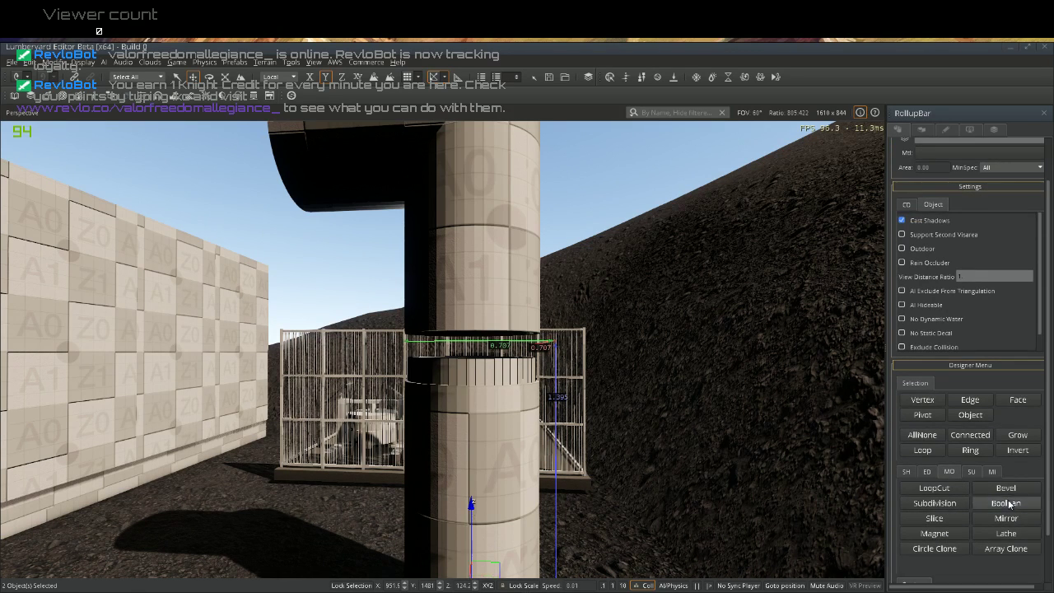
scroll(942, 527, down, 2)
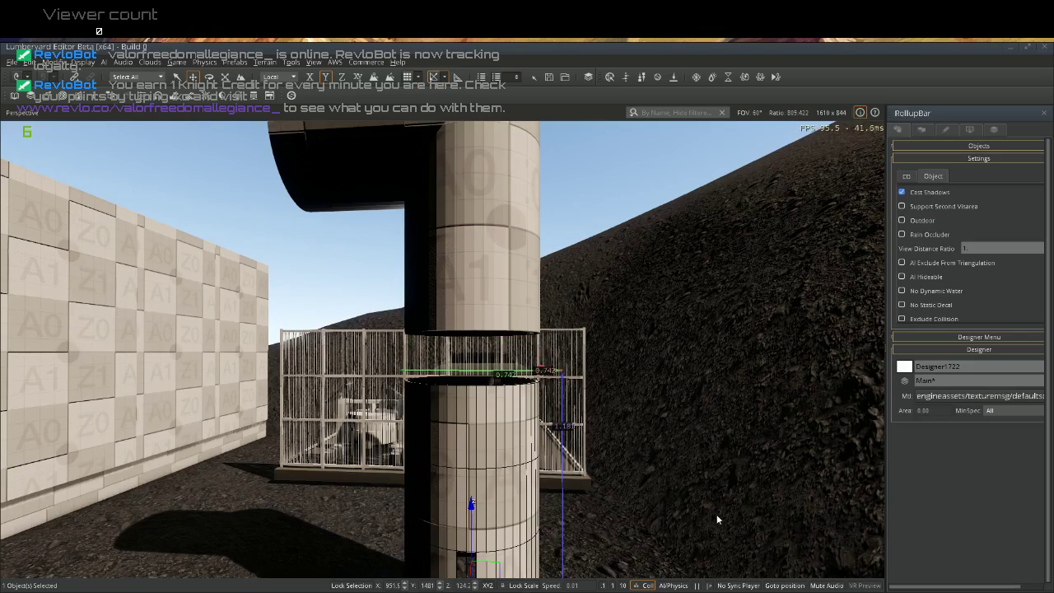
Inspect the hollowed lower pipe, then undo the Boolean subtraction
right_drag(691, 512, 642, 568)
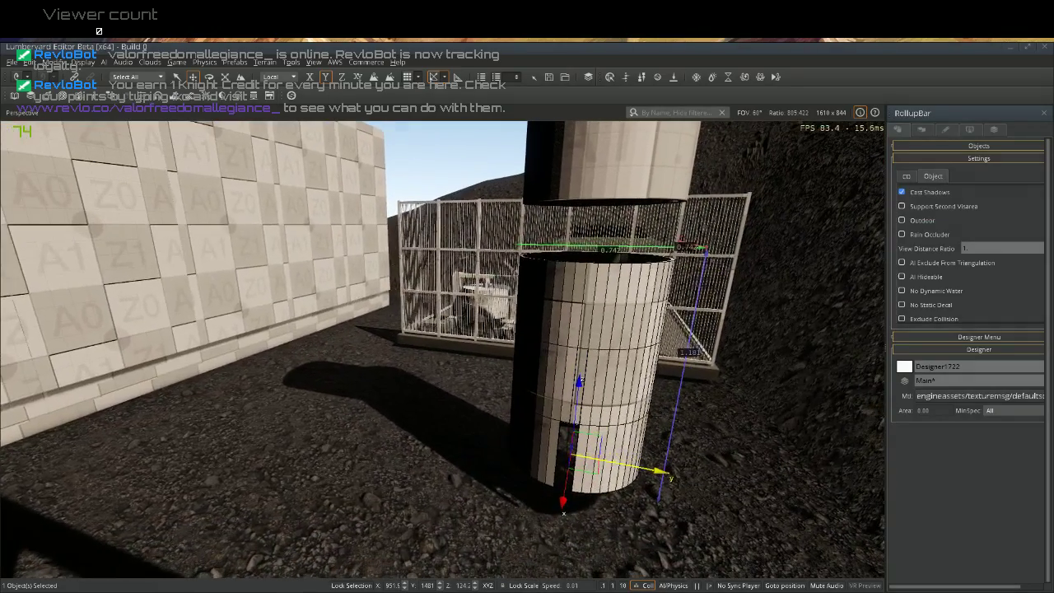
right_drag(691, 512, 694, 517)
key(w)
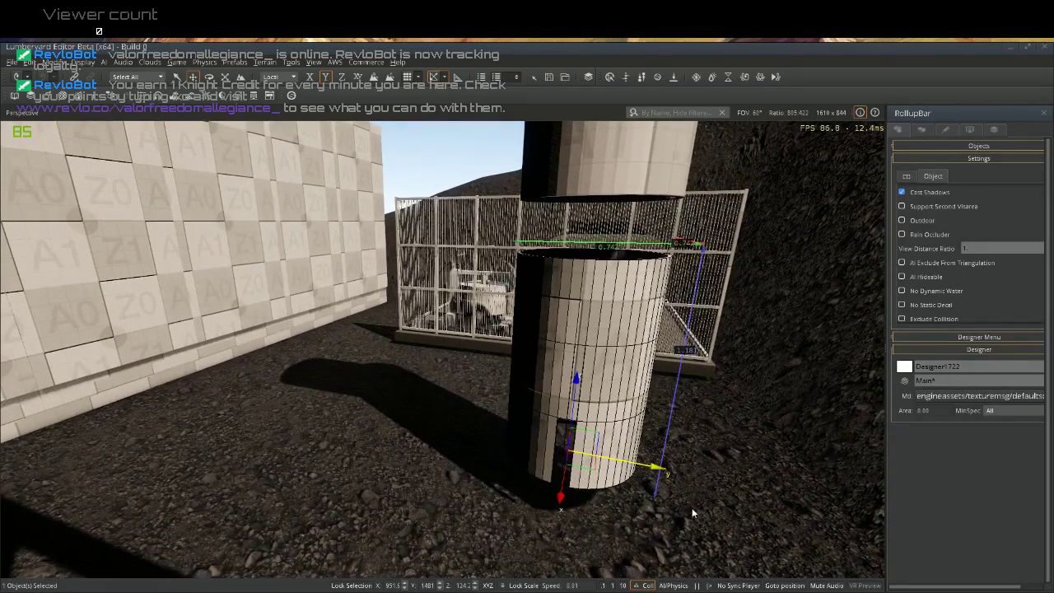
scroll(651, 503, up, 1)
scroll(637, 475, up, 3)
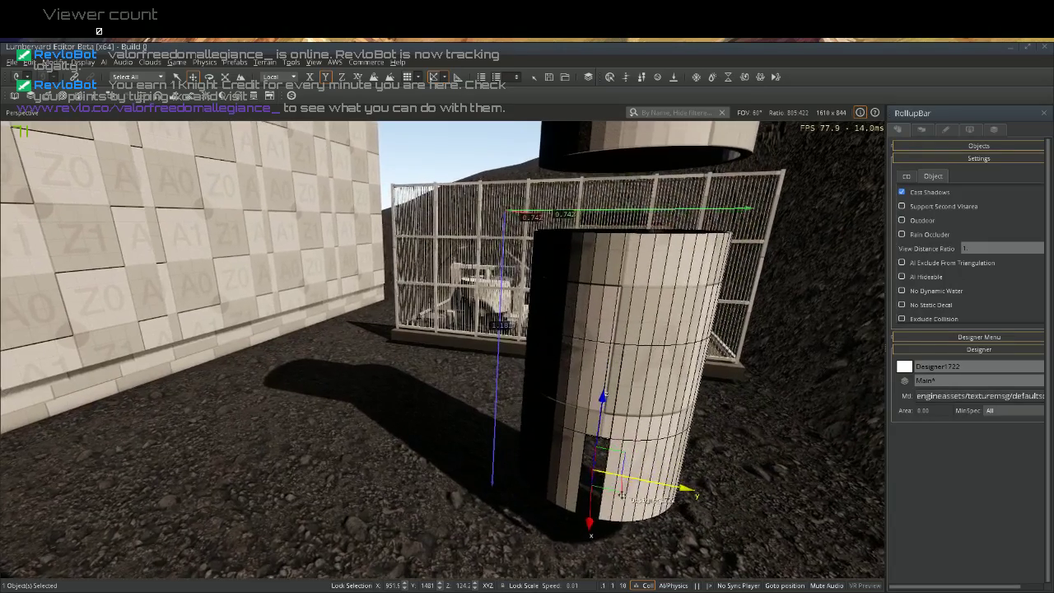
right_drag(625, 507, 653, 468)
key(ctrl+z)
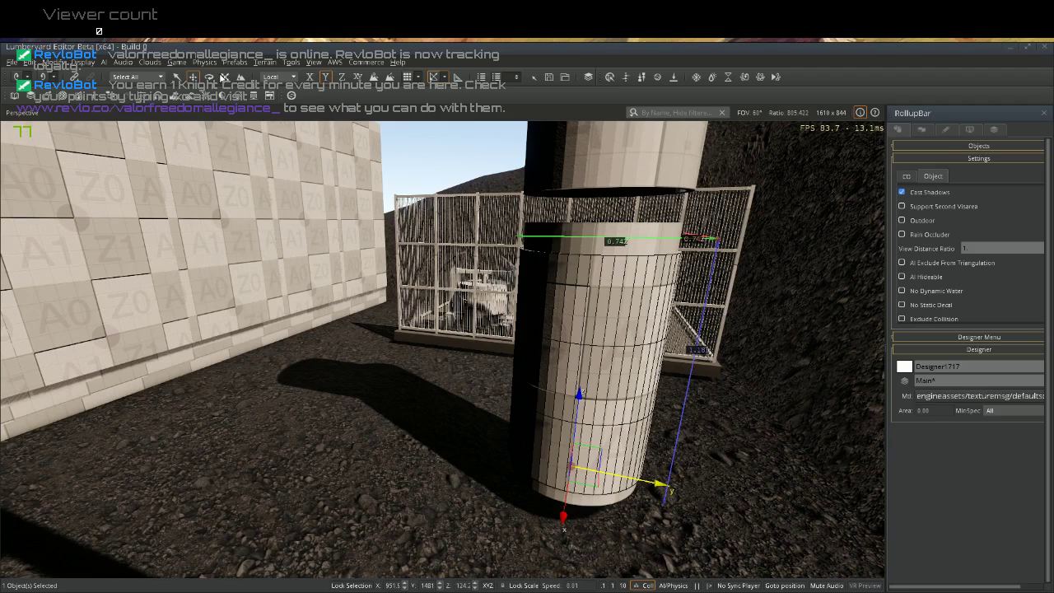
Scale the inner cylinder to 0.97 in X and Y and 1.20 in Z, and return to move mode
key(3)
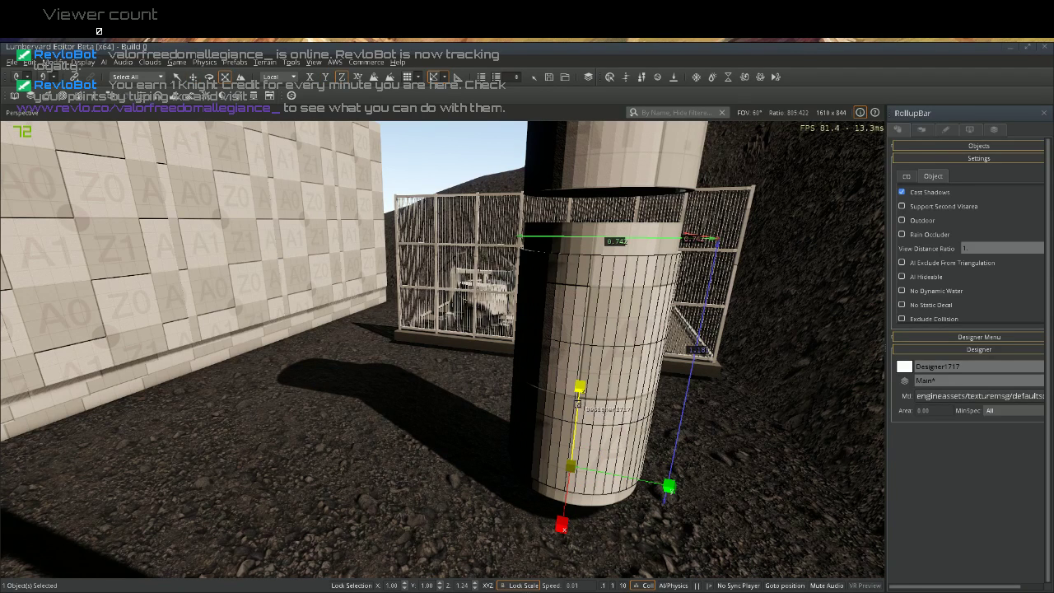
drag(579, 404, 578, 408)
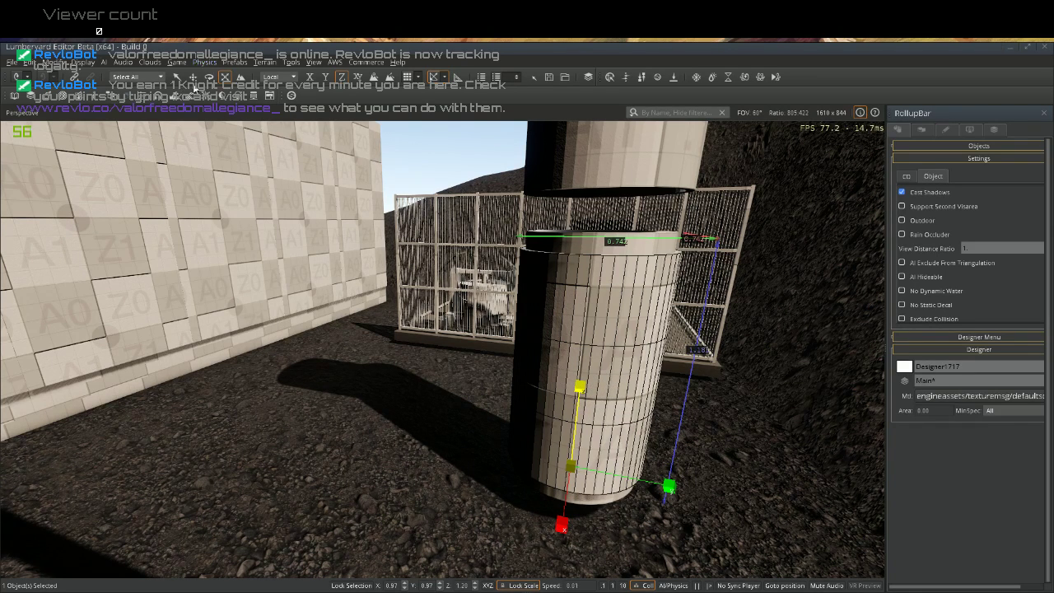
click(192, 77)
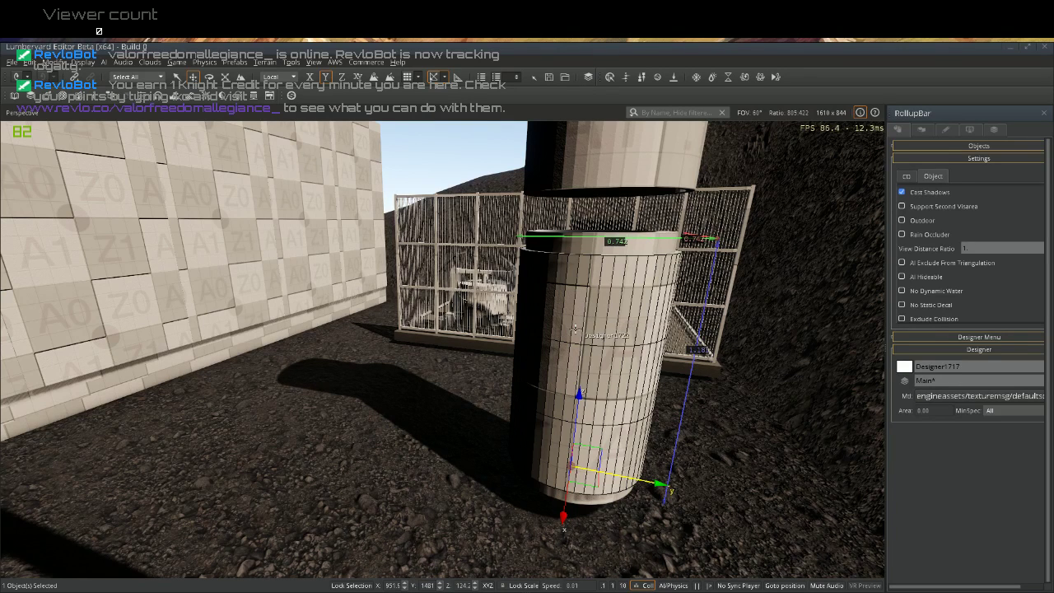
Select the inner cylinder first and the outer pipe second, and Boolean-subtract the inner one from the outer one
ctrl+click(574, 329)
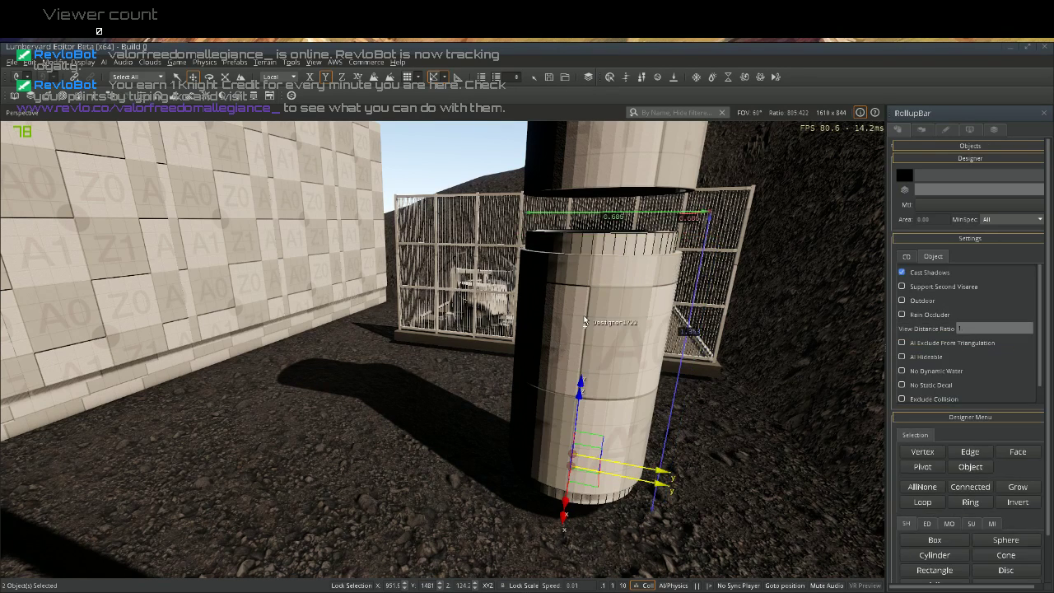
click(783, 475)
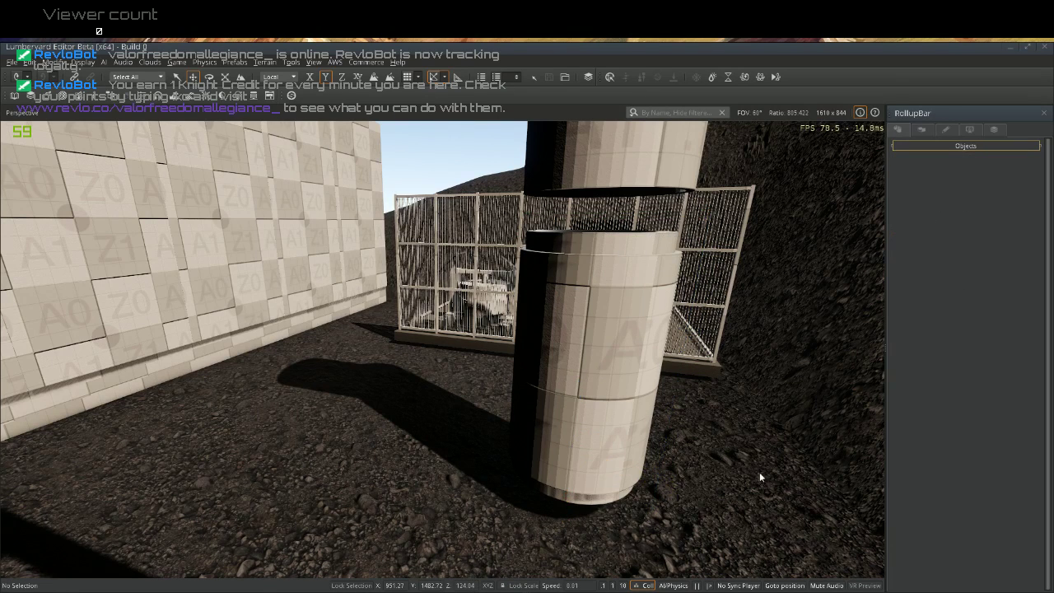
click(594, 496)
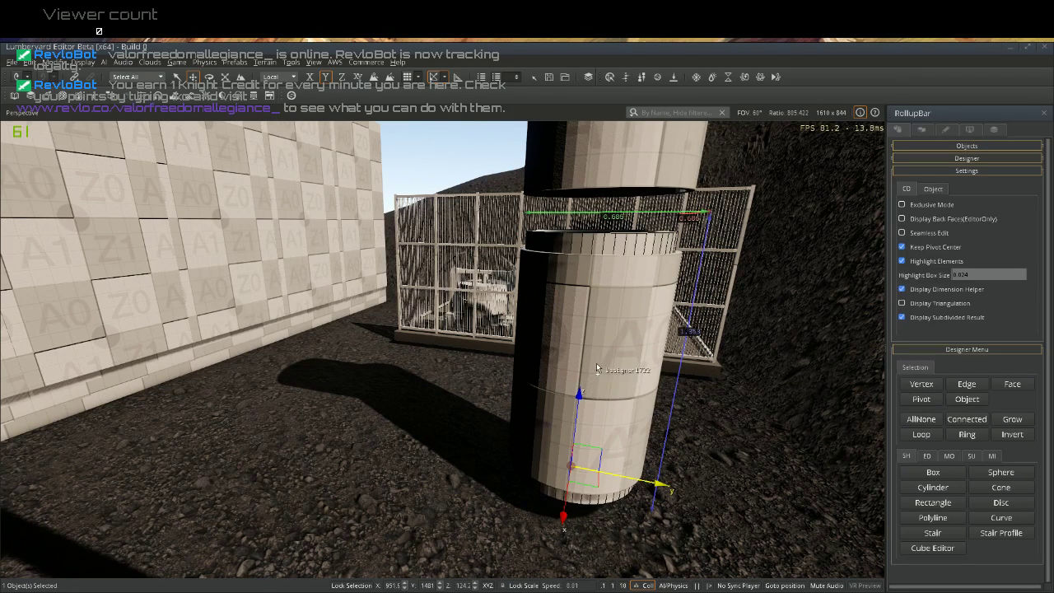
ctrl+click(590, 384)
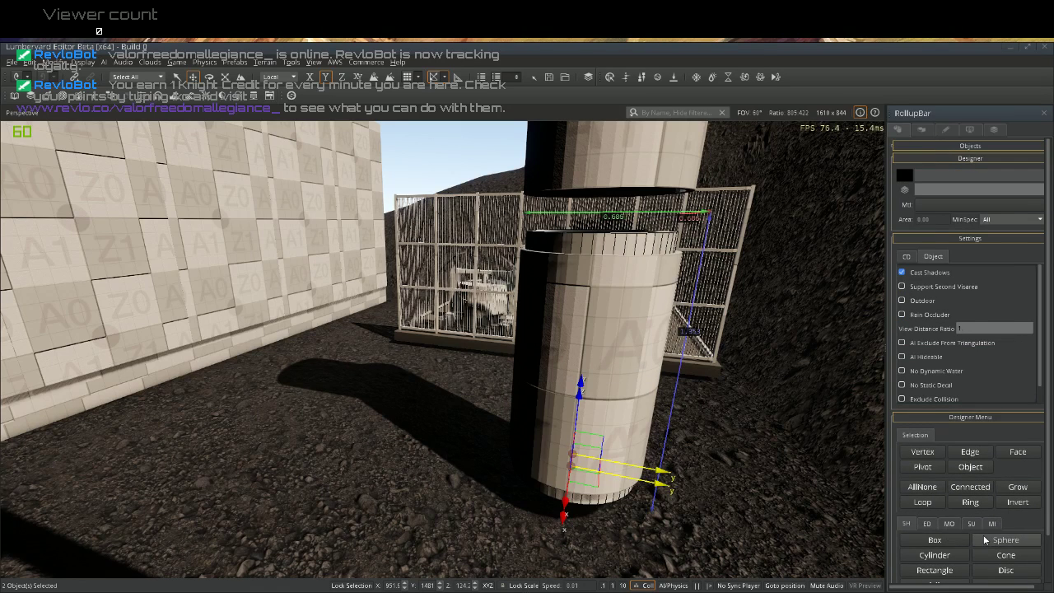
click(949, 523)
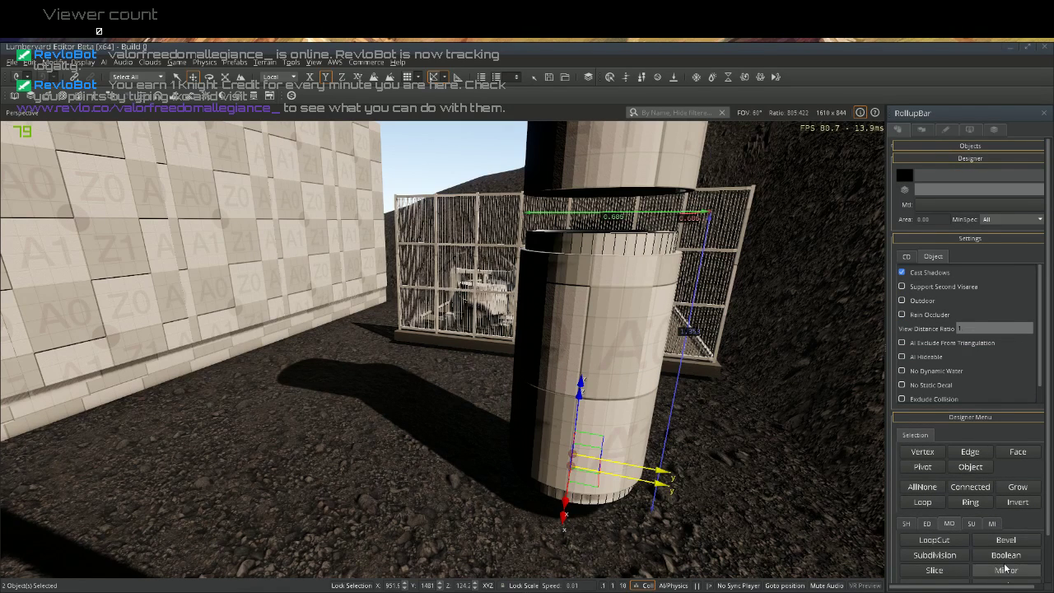
scroll(991, 560, down, 2)
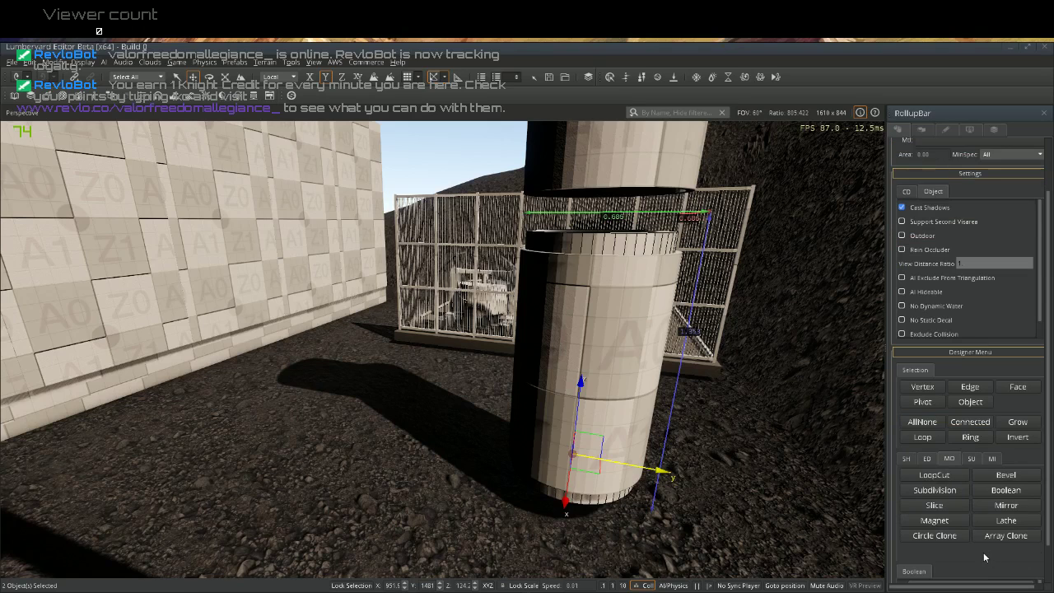
scroll(984, 558, down, 1)
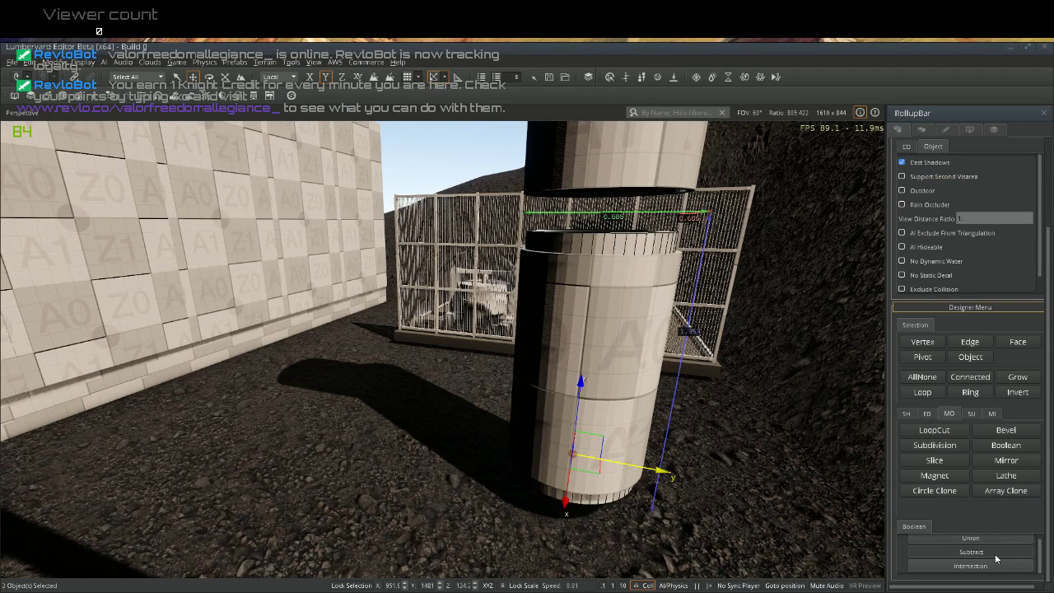
click(994, 553)
Check the interior of the hollowed lower pipe and delete the pipe
mouse_move(775, 483)
right_down()
mouse_move(699, 510)
mouse_move(716, 568)
mouse_move(761, 486)
mouse_move(776, 362)
mouse_move(794, 361)
mouse_move(856, 395)
mouse_move(822, 440)
mouse_move(764, 463)
mouse_move(758, 484)
right_up()
key(w)
key(w)
key(w)
key(s)
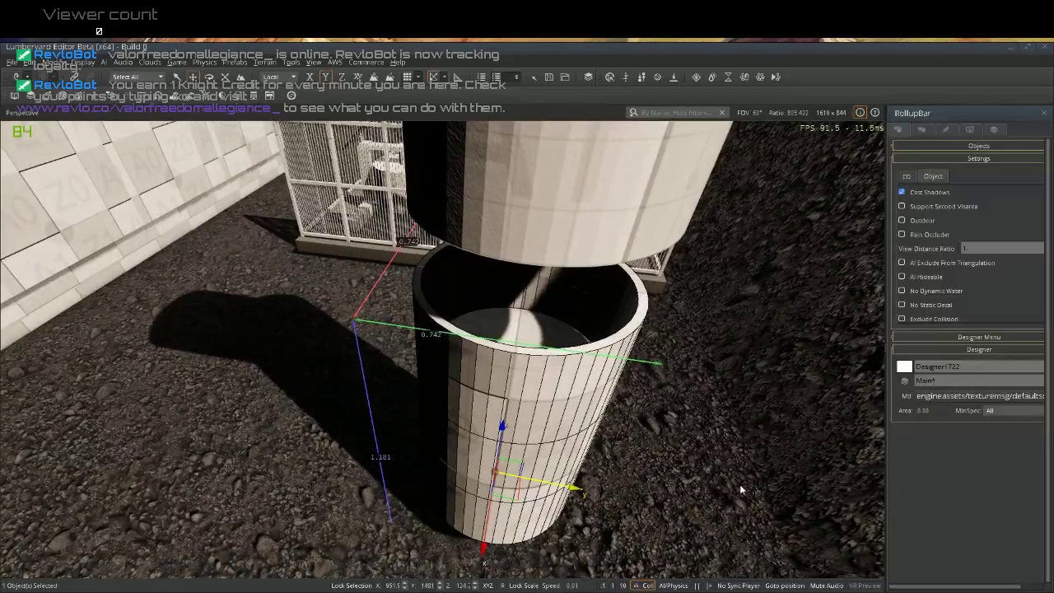
key(Delete)
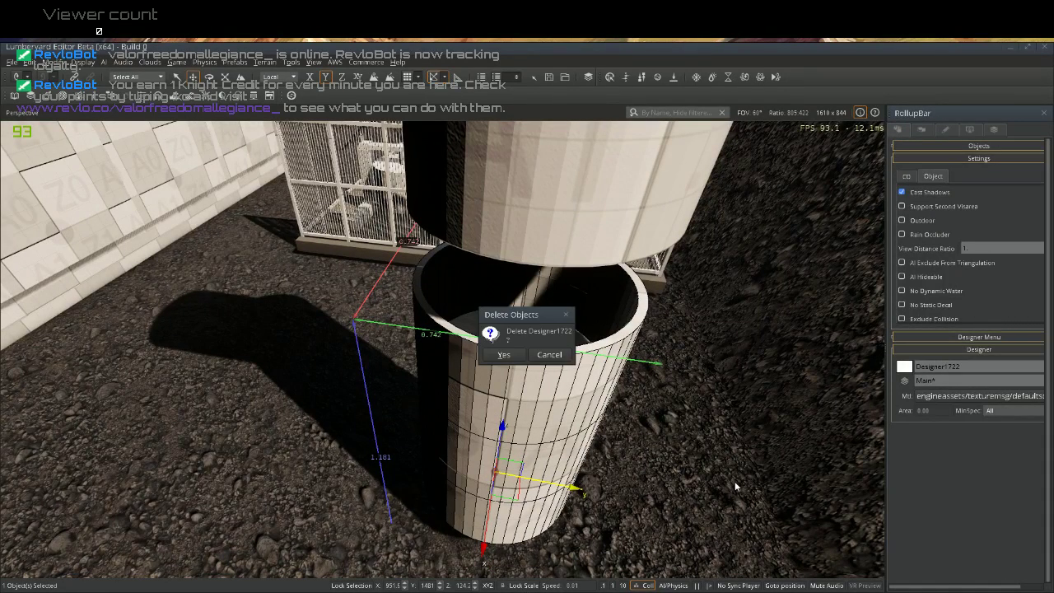
click(503, 355)
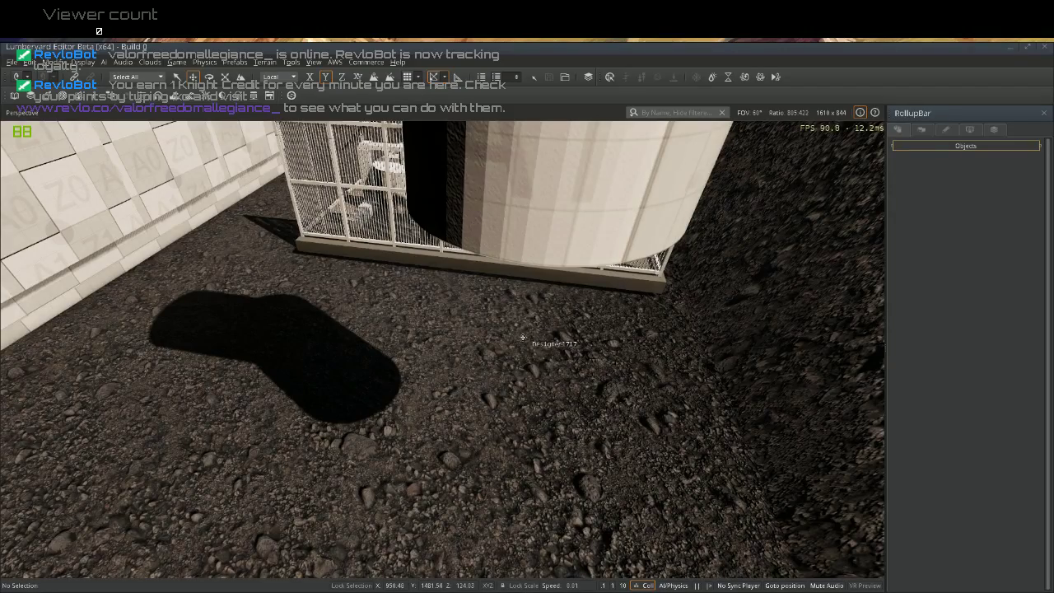
Inspect the inside of the remaining pipe junction and delete it
right_drag(505, 379, 505, 248)
key(w)
key(s)
key(w)
key(w)
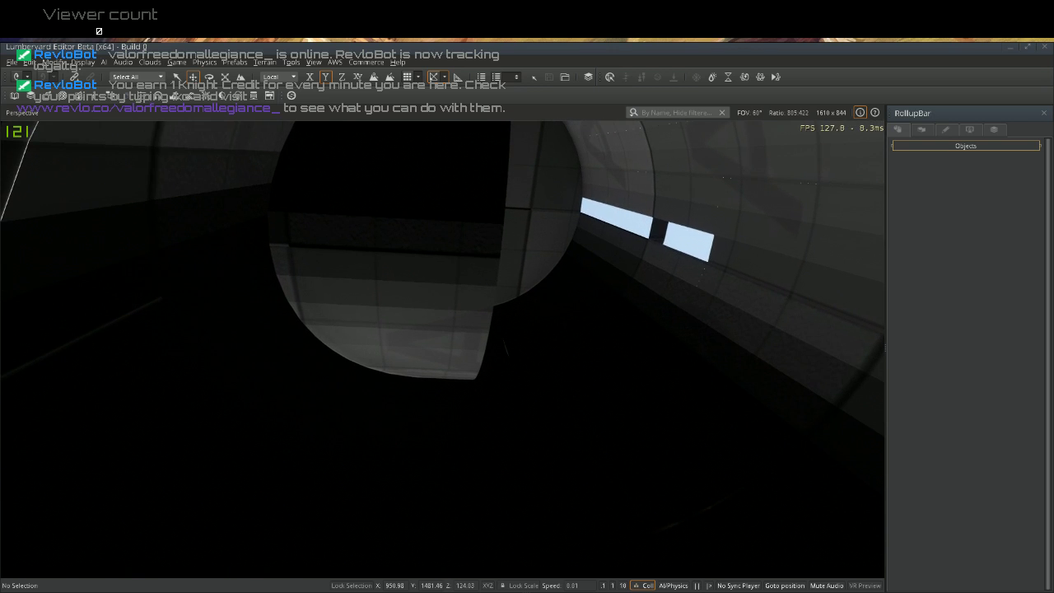
key(s)
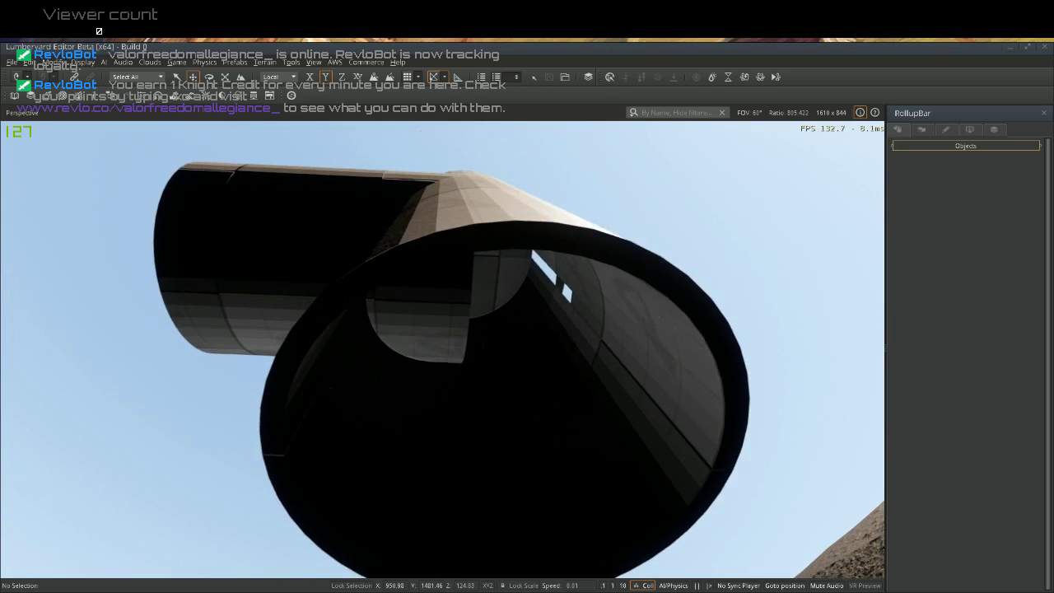
right_drag(542, 239, 502, 369)
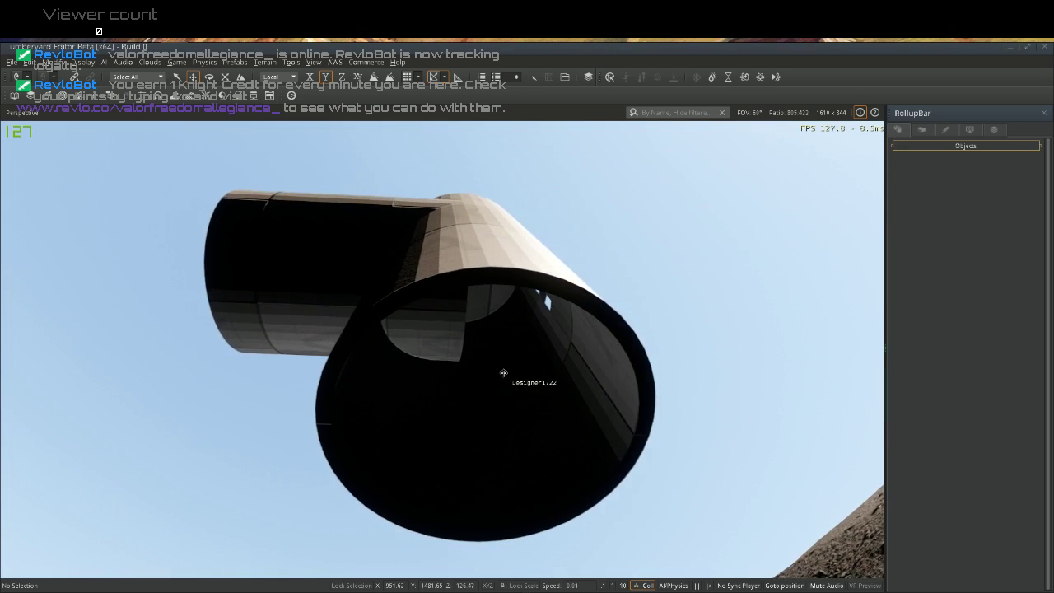
click(505, 364)
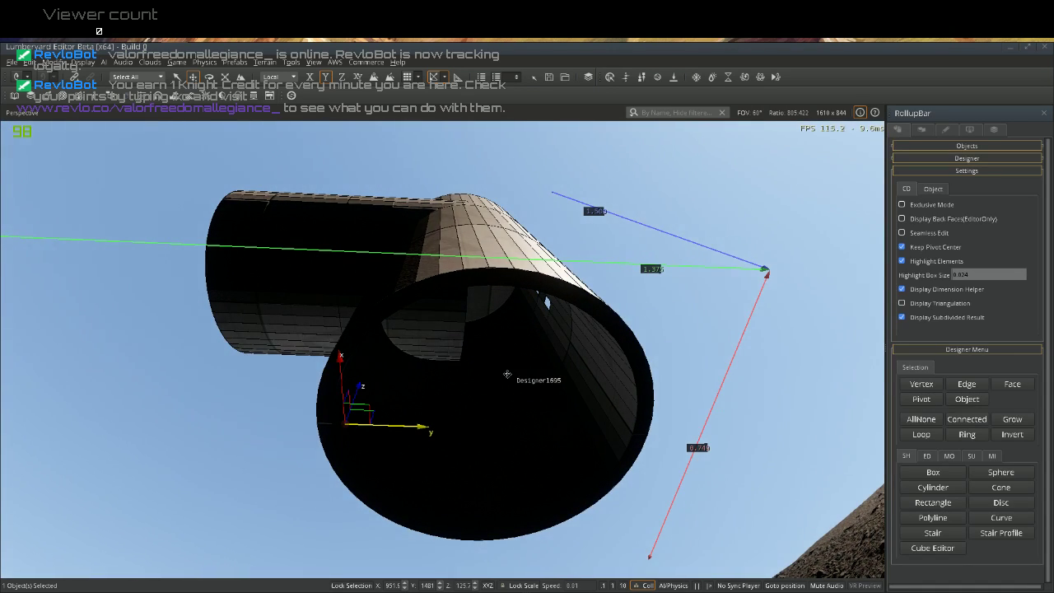
key(Delete)
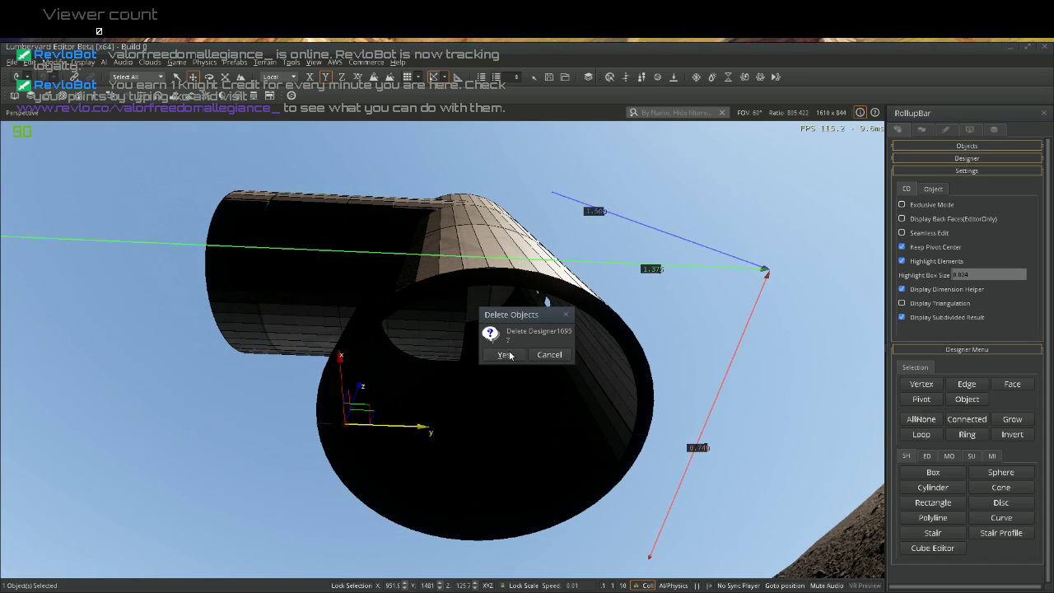
click(508, 355)
Start a new Designer object with the Cylinder shape on the clear ground in front of the fence
right_drag(494, 365, 473, 373)
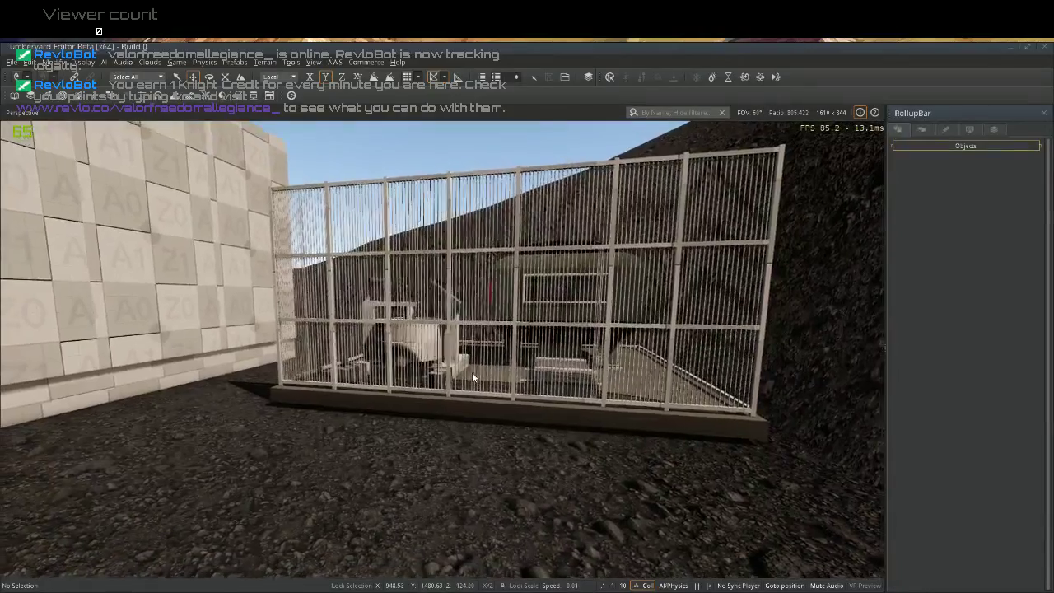
key(s)
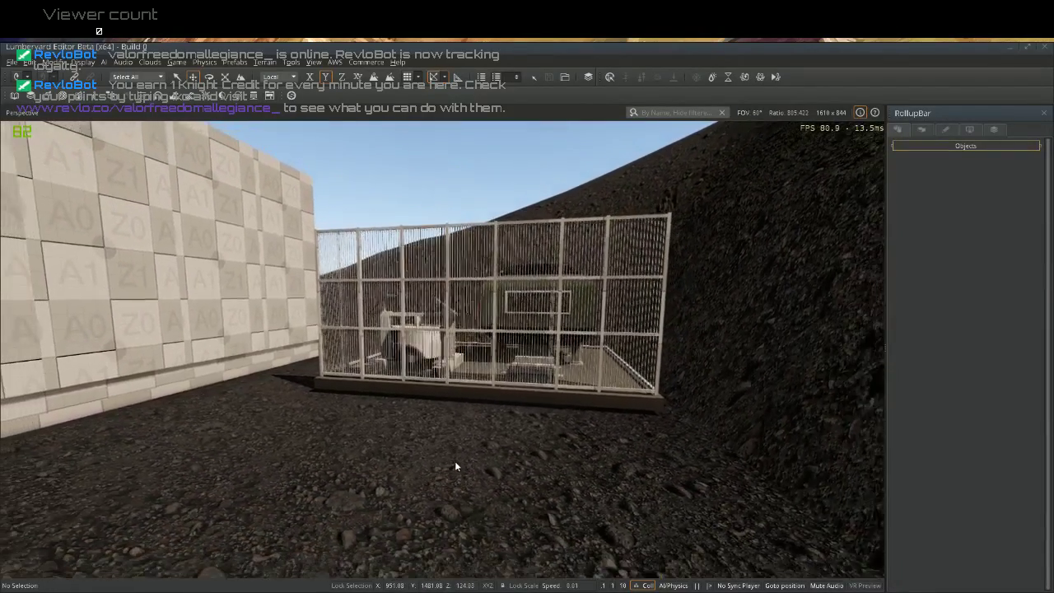
right_drag(454, 466, 453, 464)
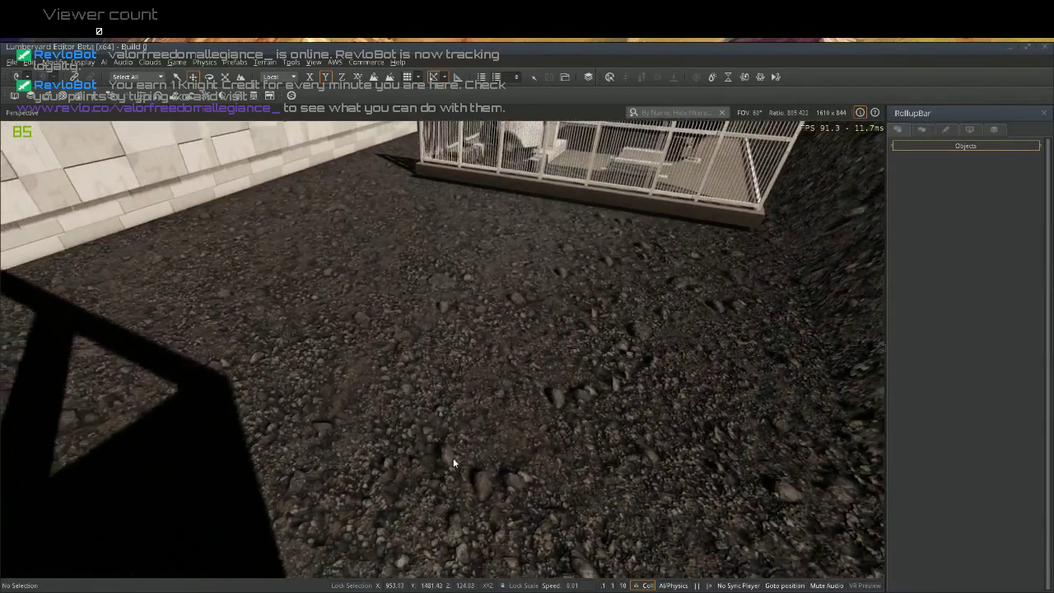
key(s)
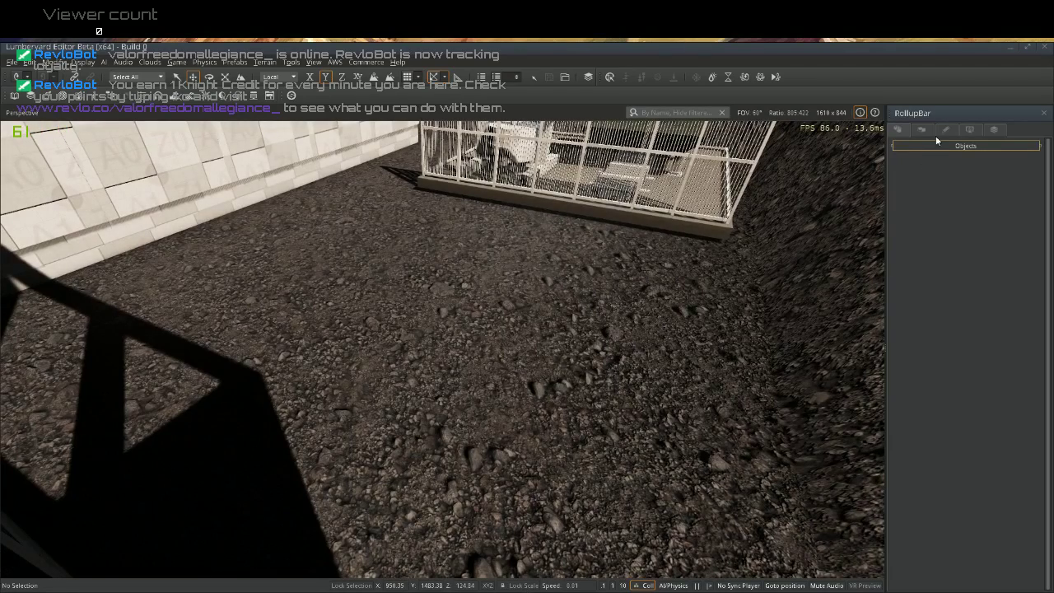
click(934, 146)
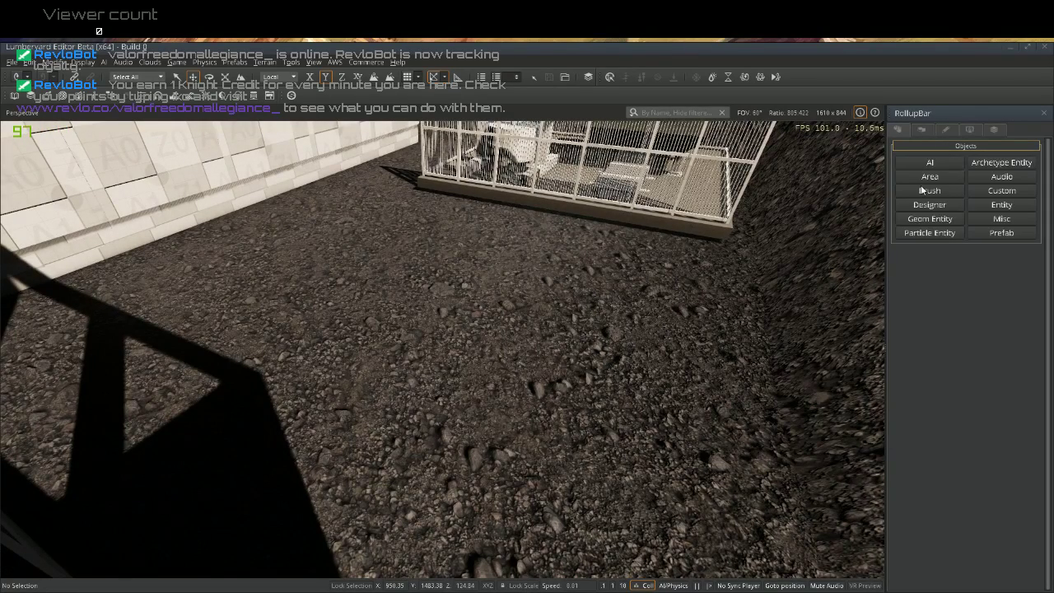
click(917, 205)
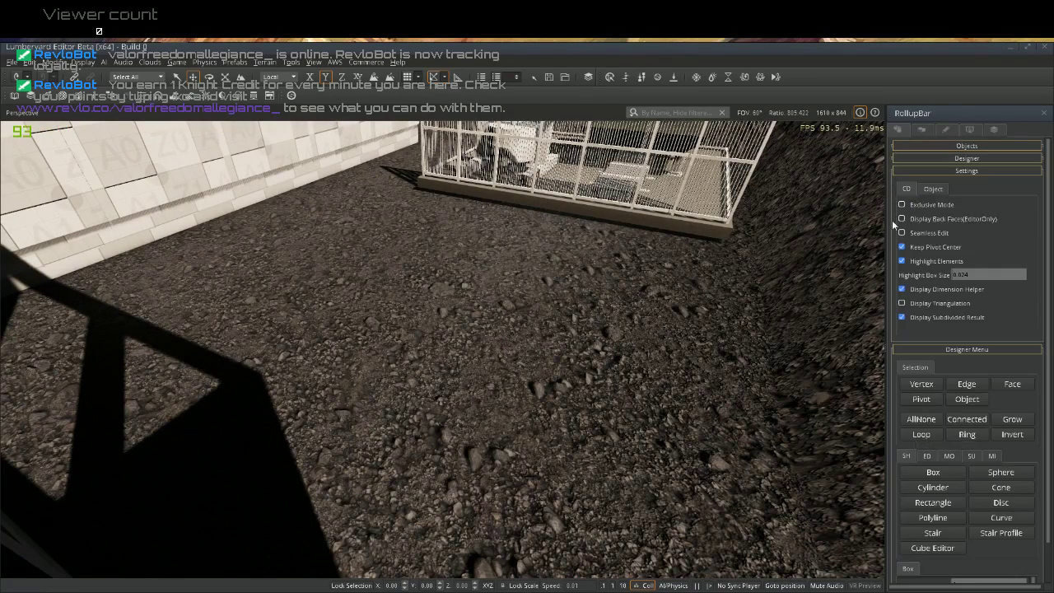
click(933, 486)
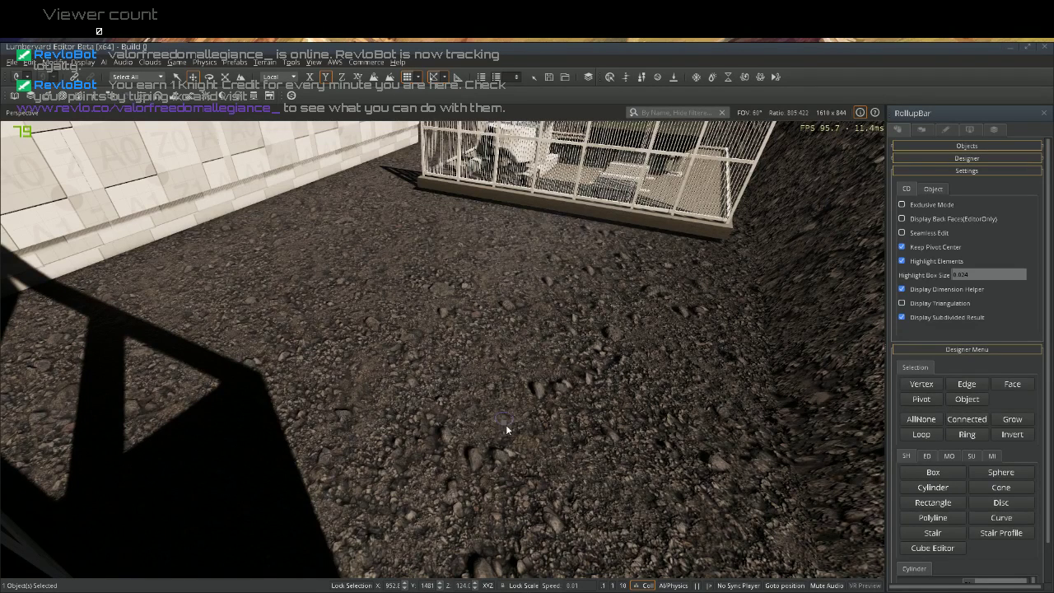
Create a cylinder about 0.79 wide and 0.37 high on the open ground and finish it as a selectable object
drag(528, 432, 562, 458)
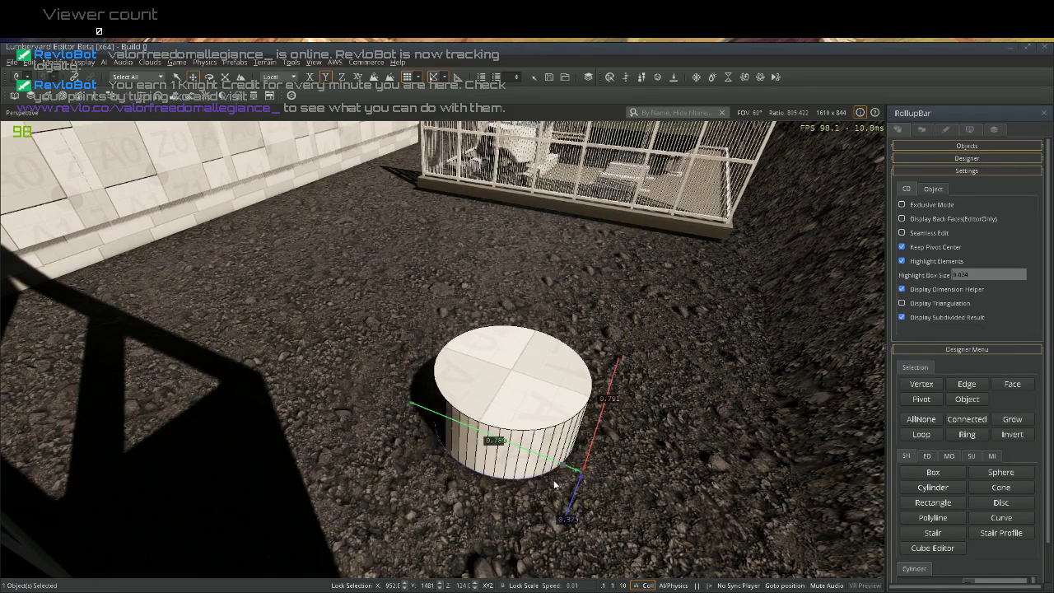
click(553, 481)
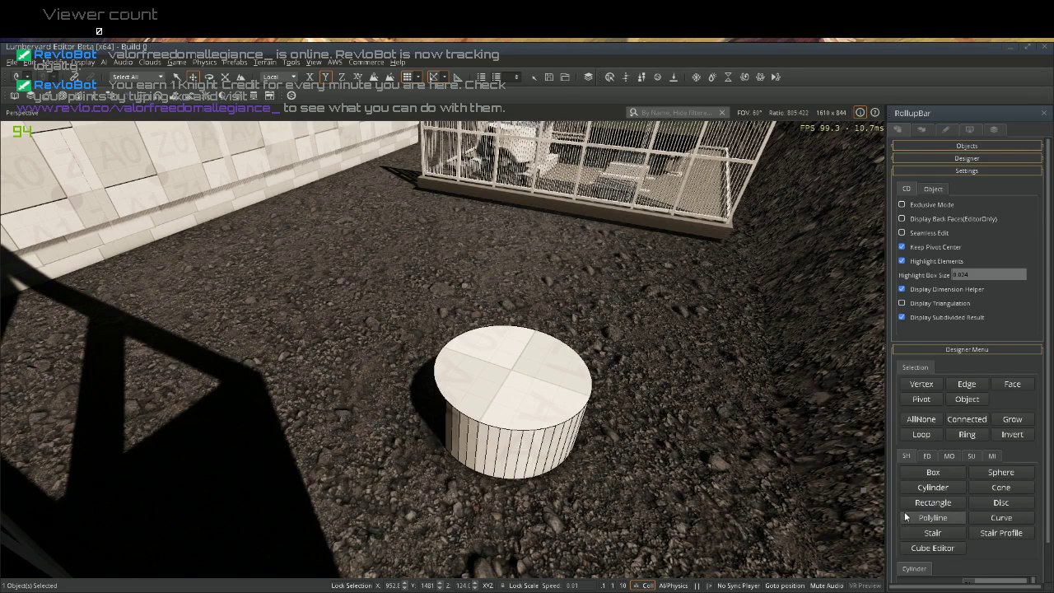
click(966, 399)
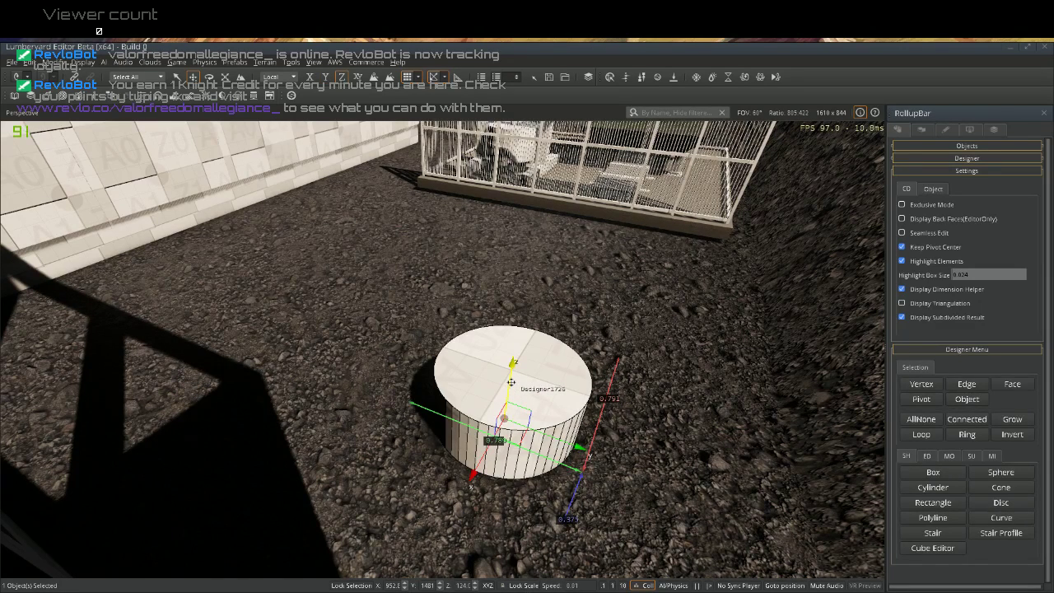
Clone the cylinder directly above the original and enlarge the copy uniformly to a scale of 1.06
key(ctrl+c)
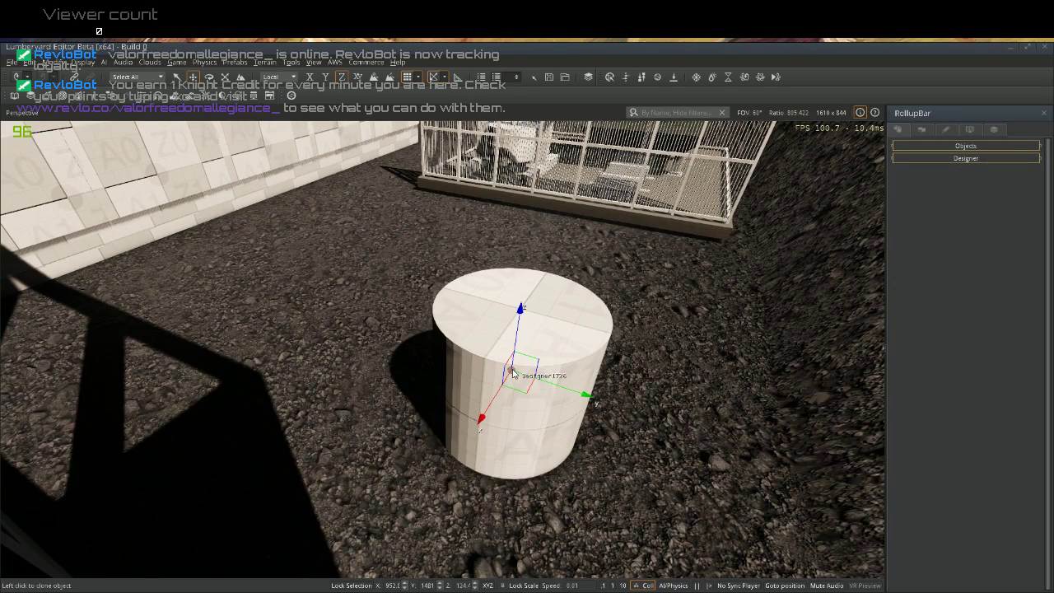
click(512, 372)
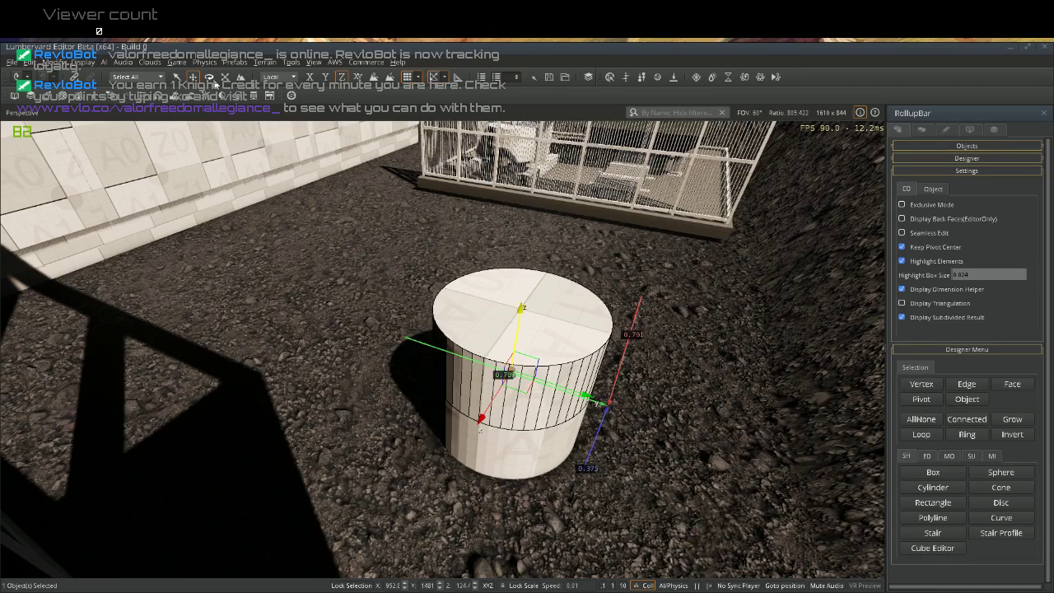
key(3)
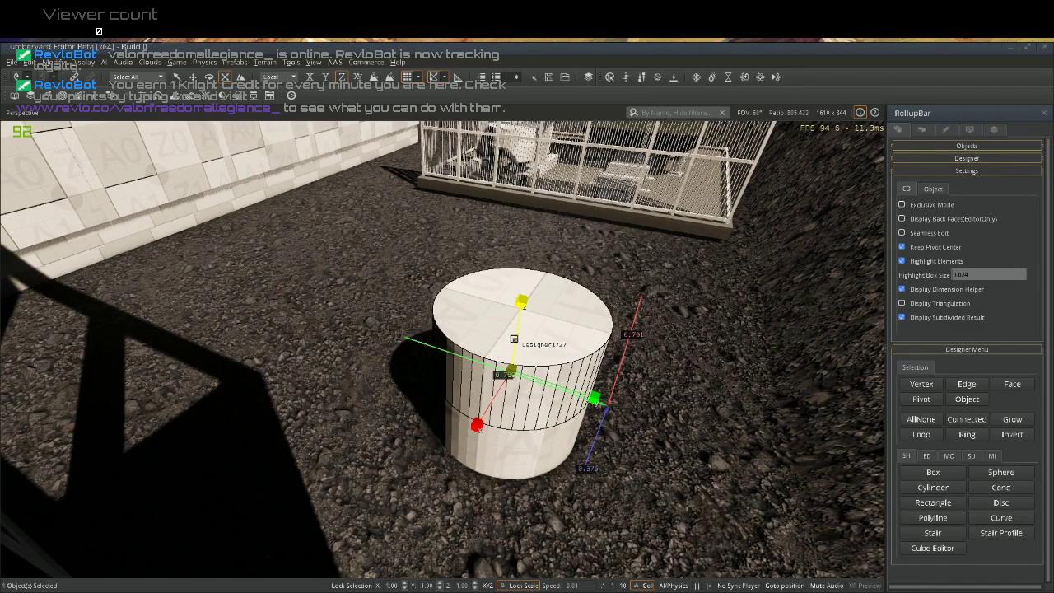
drag(514, 338, 514, 335)
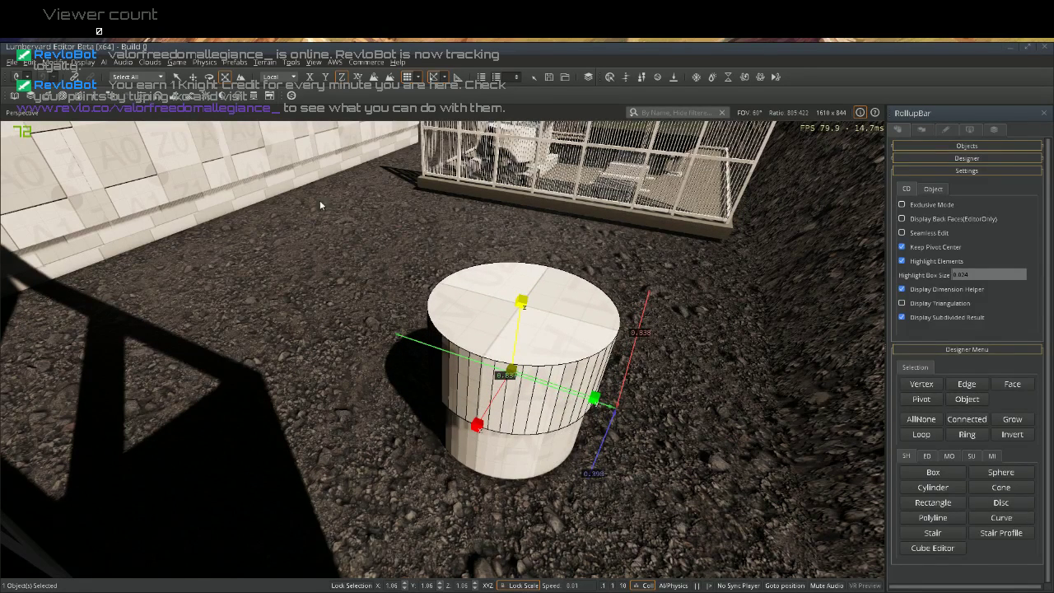
click(192, 79)
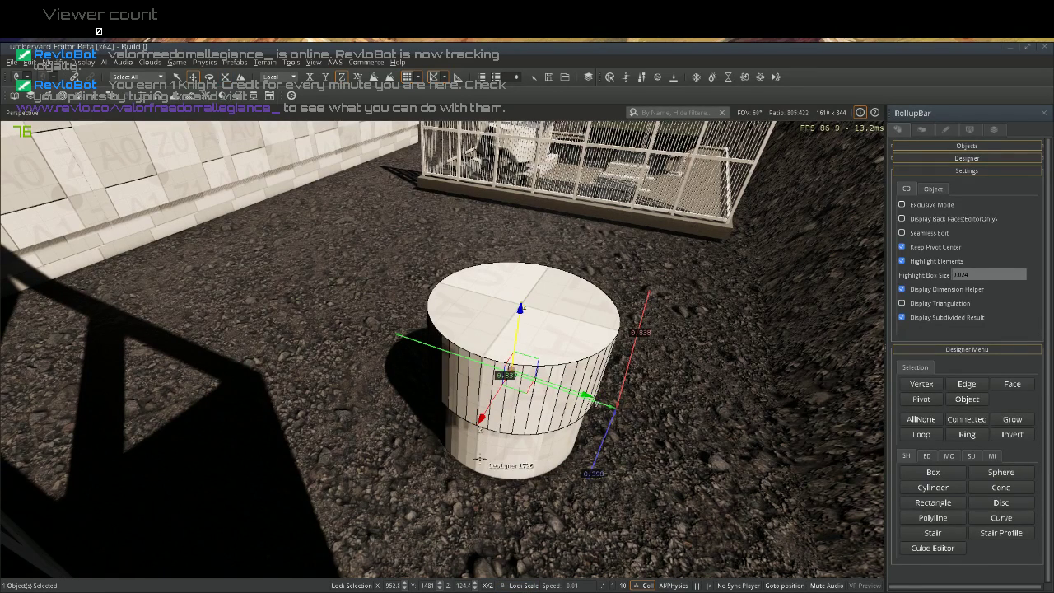
Raise the original smaller cylinder along Z until it sits inside the enlarged copy
click(482, 461)
click(482, 461)
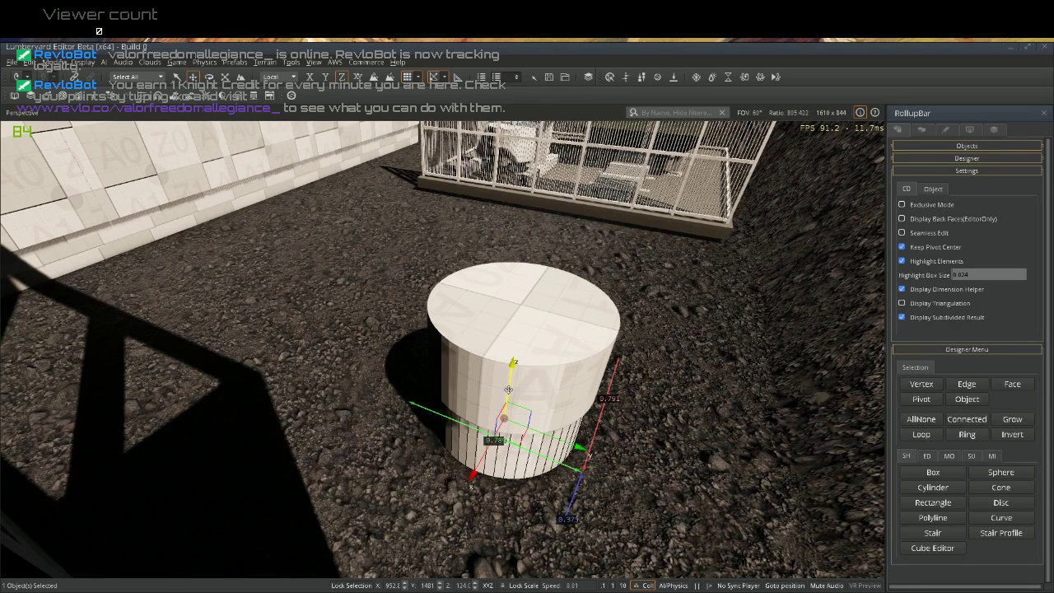
drag(508, 390, 513, 343)
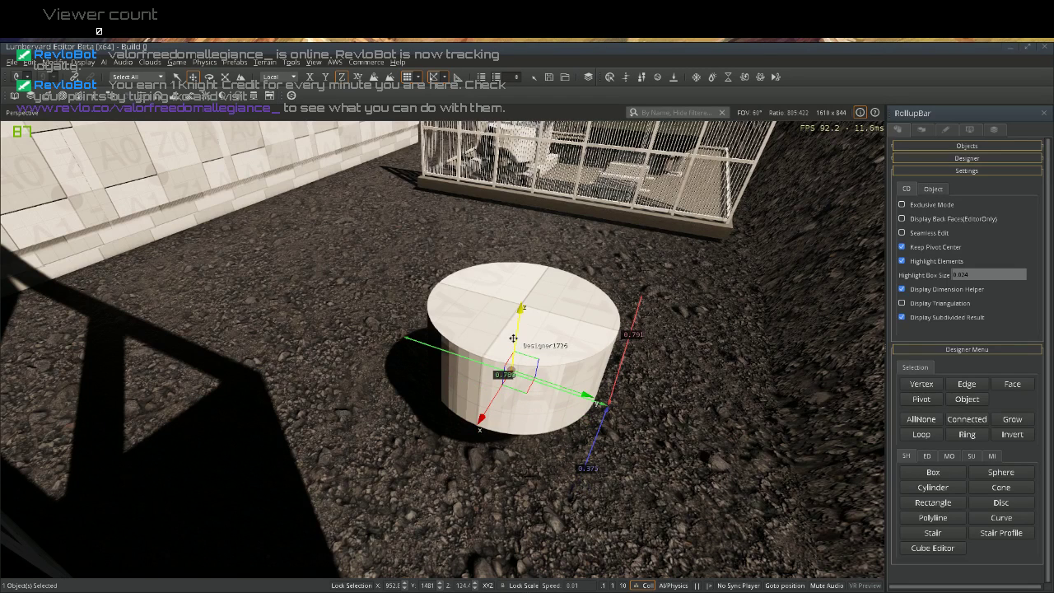
Stretch the inner cylinder to a Z scale of 1.58 and lower it so it protrudes from both ends of the outer one
click(224, 77)
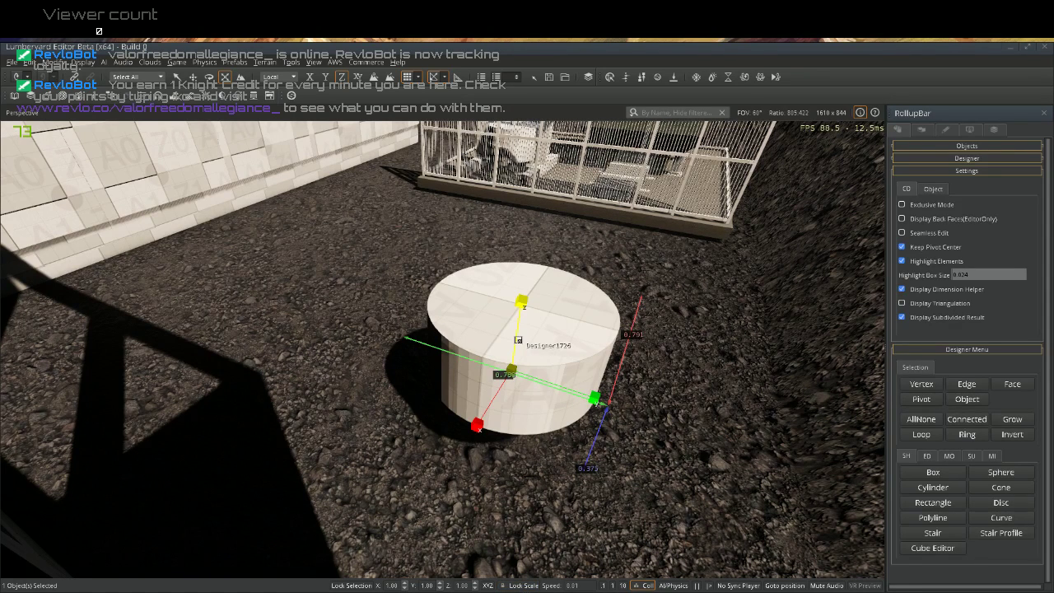
drag(514, 341, 517, 319)
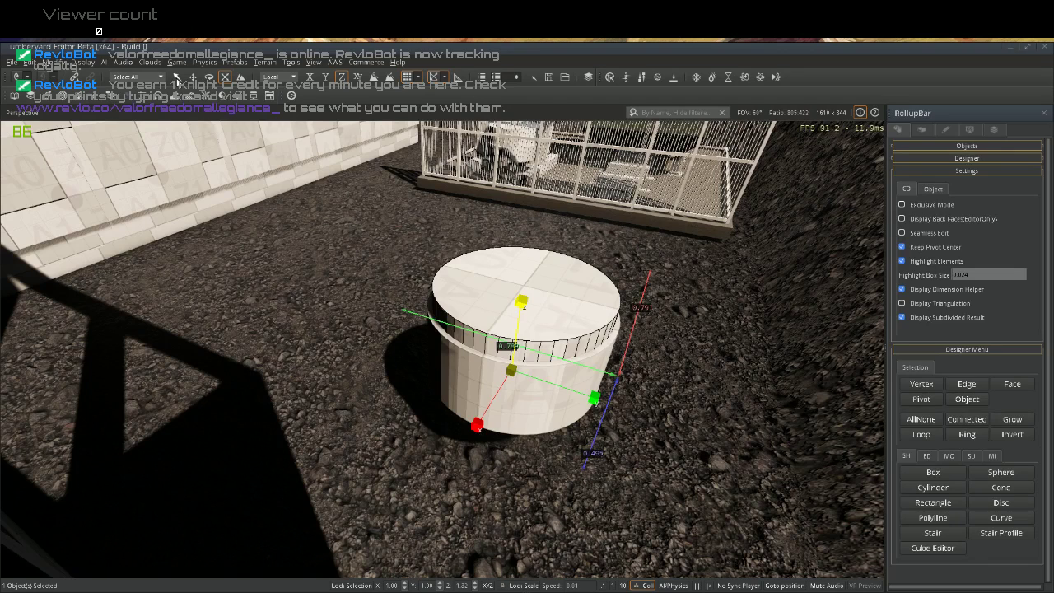
click(193, 79)
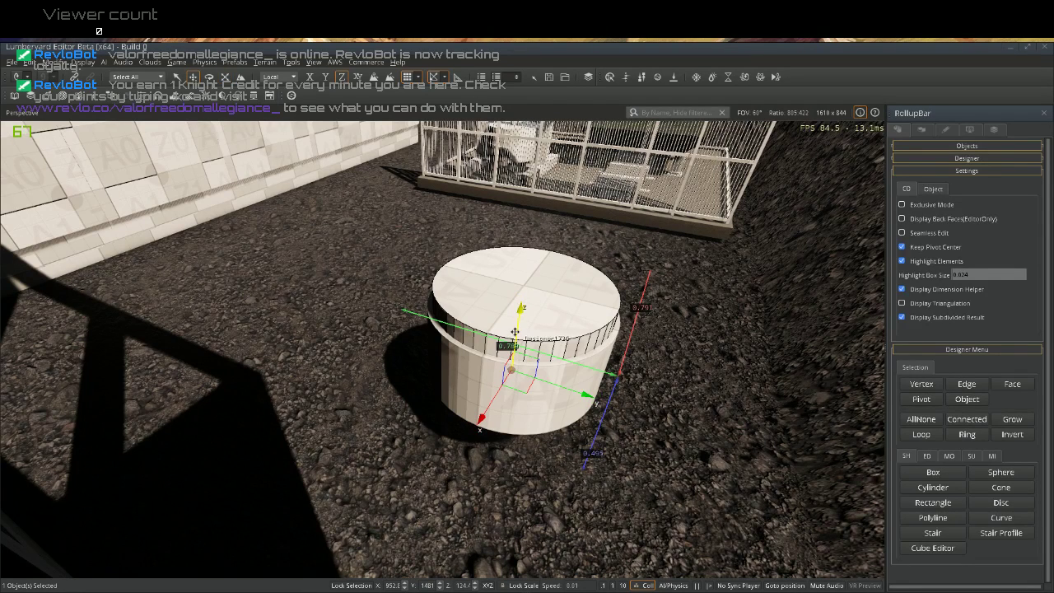
drag(519, 340, 517, 348)
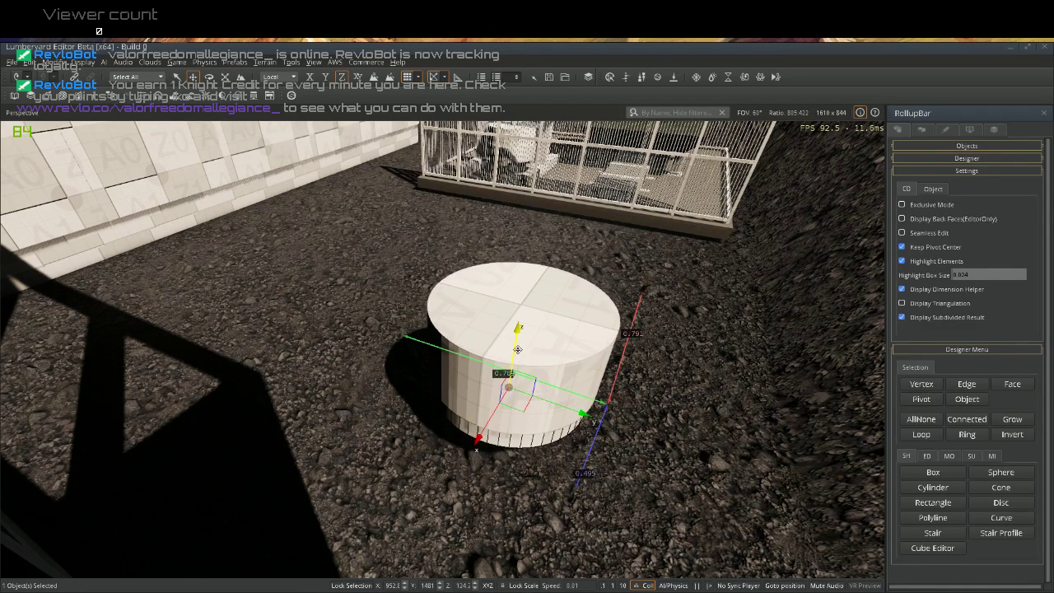
click(225, 76)
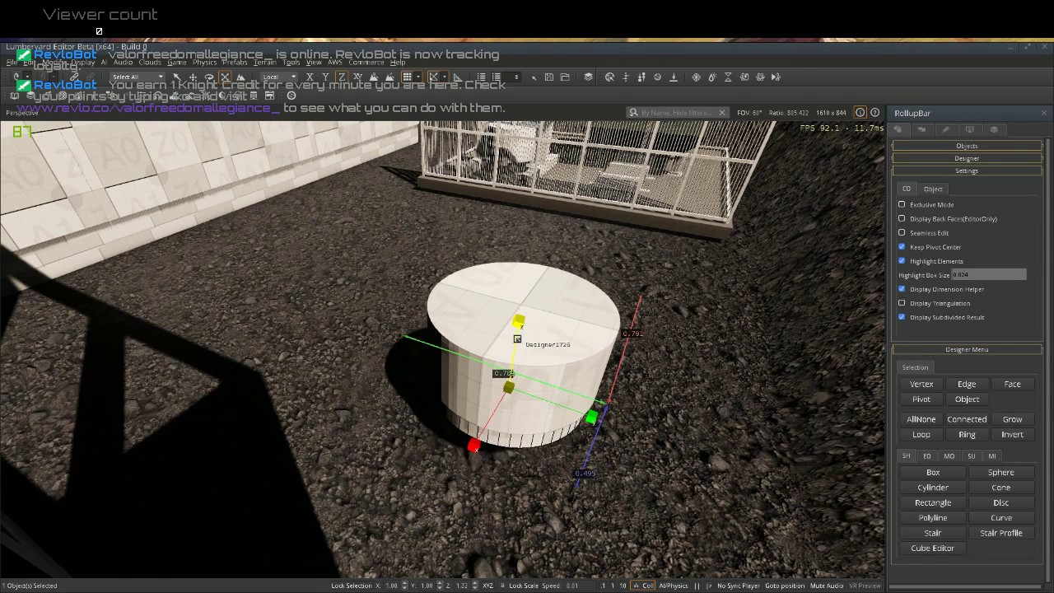
drag(517, 338, 516, 328)
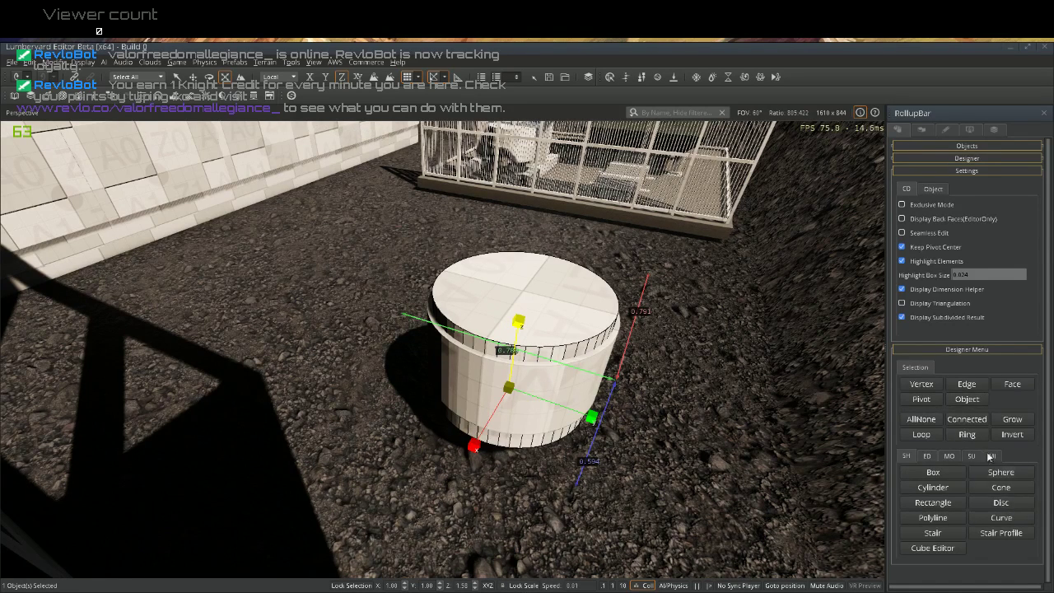
click(192, 76)
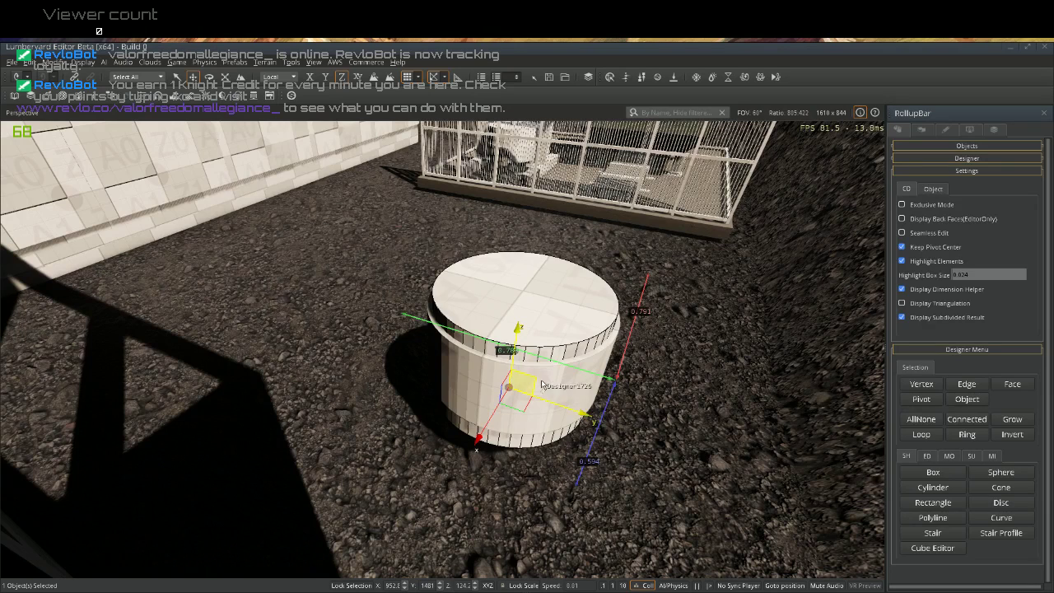
Select both cylinders and apply a Boolean Subtract to hollow the outer one into an open ring, then deselect
ctrl+click(568, 389)
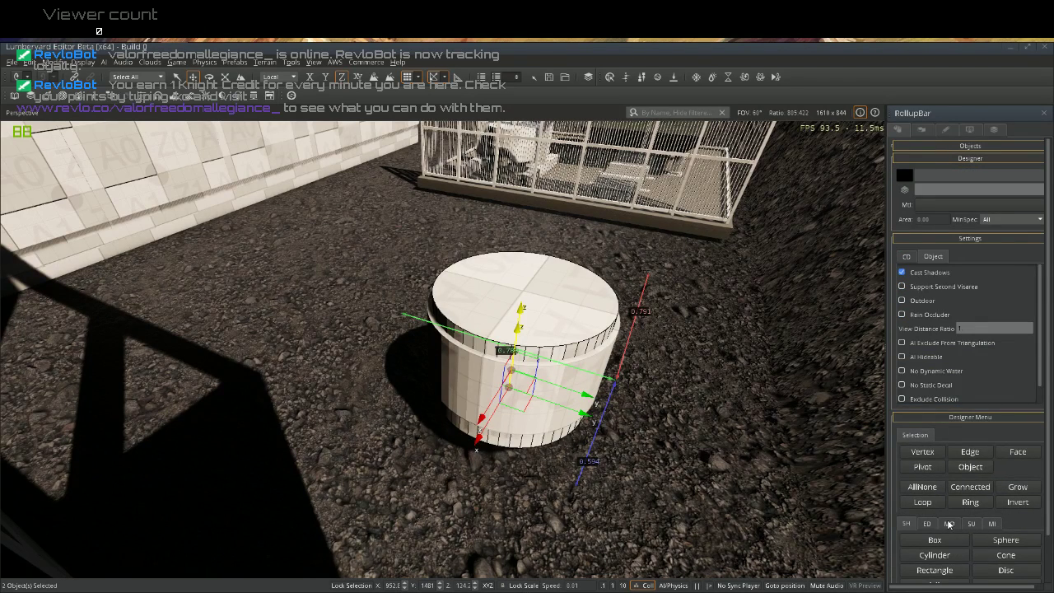
click(949, 525)
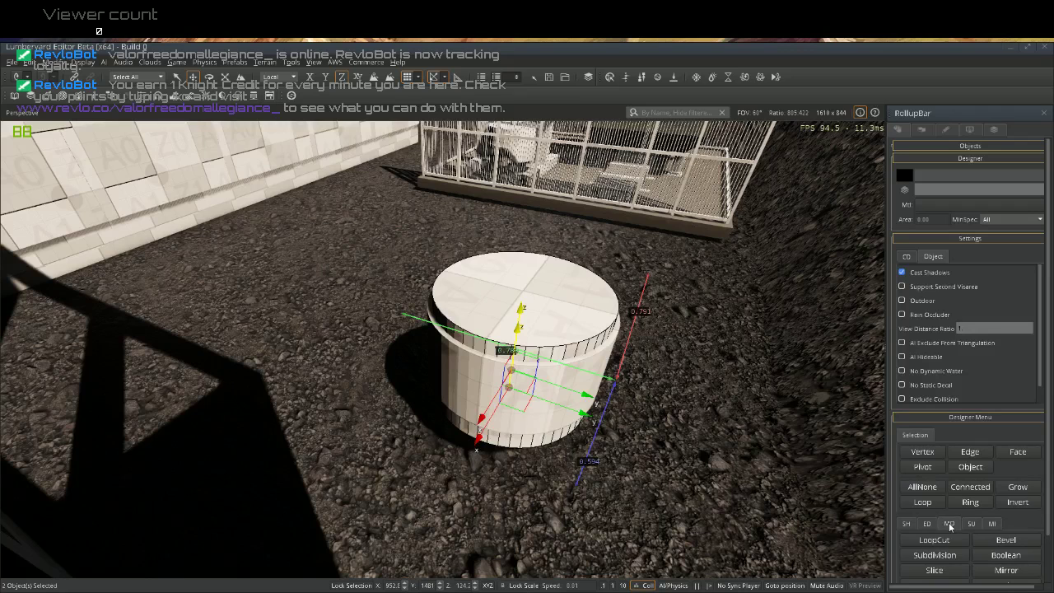
click(1005, 555)
scroll(980, 559, down, 3)
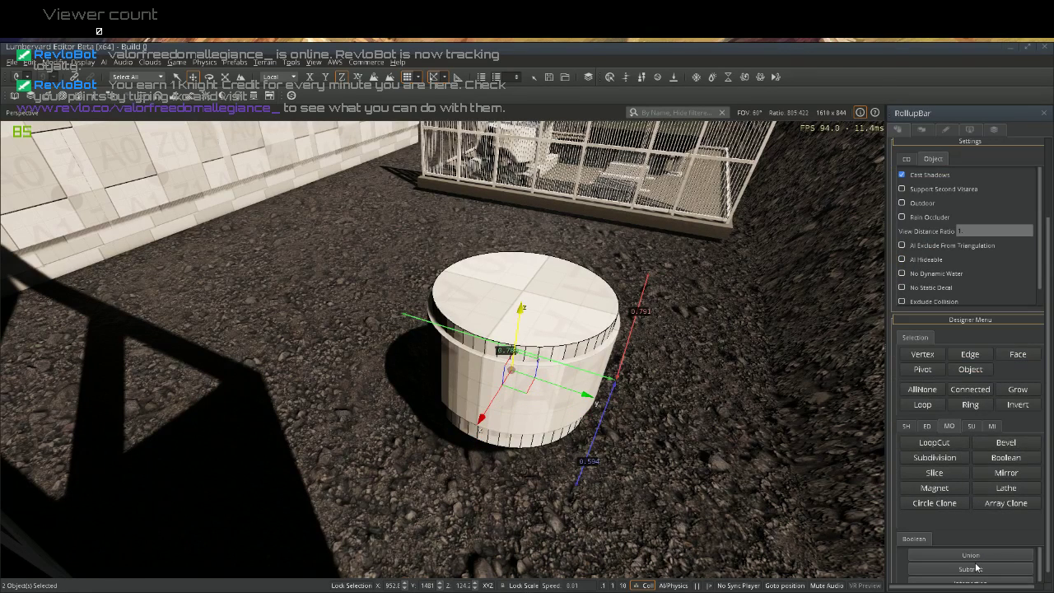
click(978, 573)
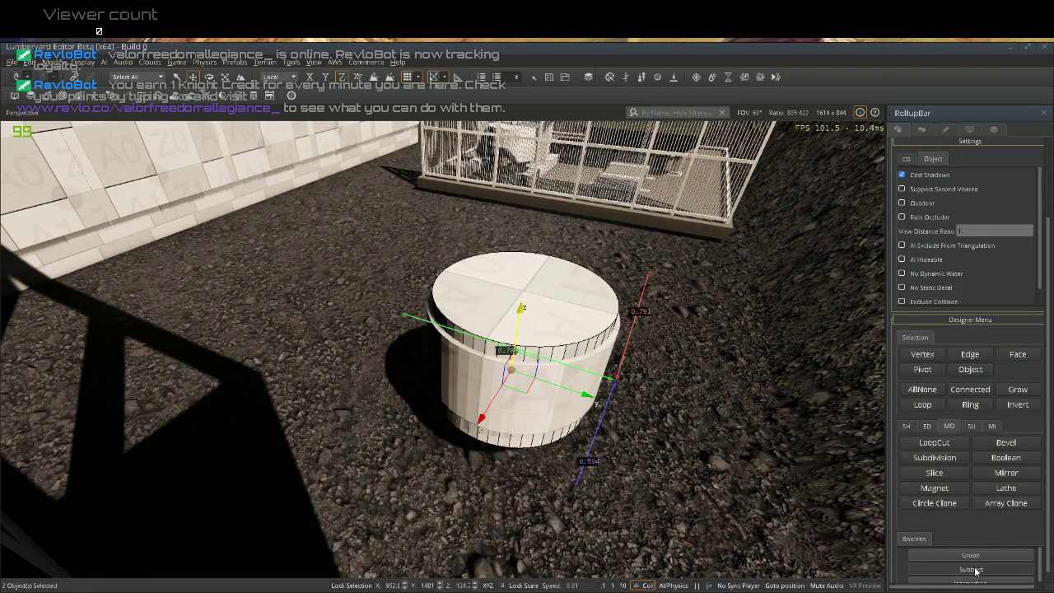
click(772, 416)
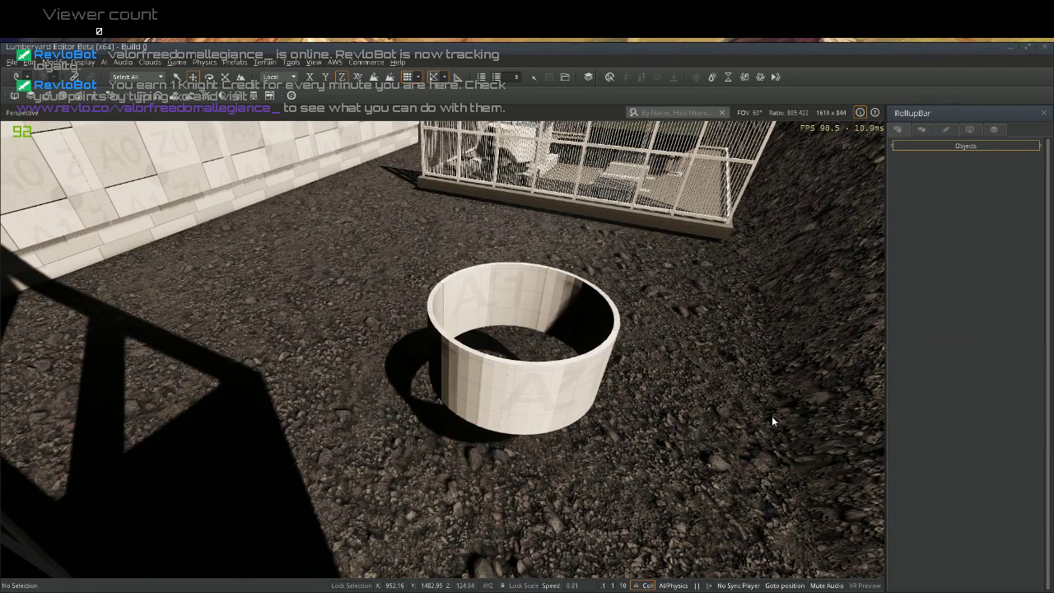
Clone the ring along the Y axis and place the copy near the tiled wall
click(486, 378)
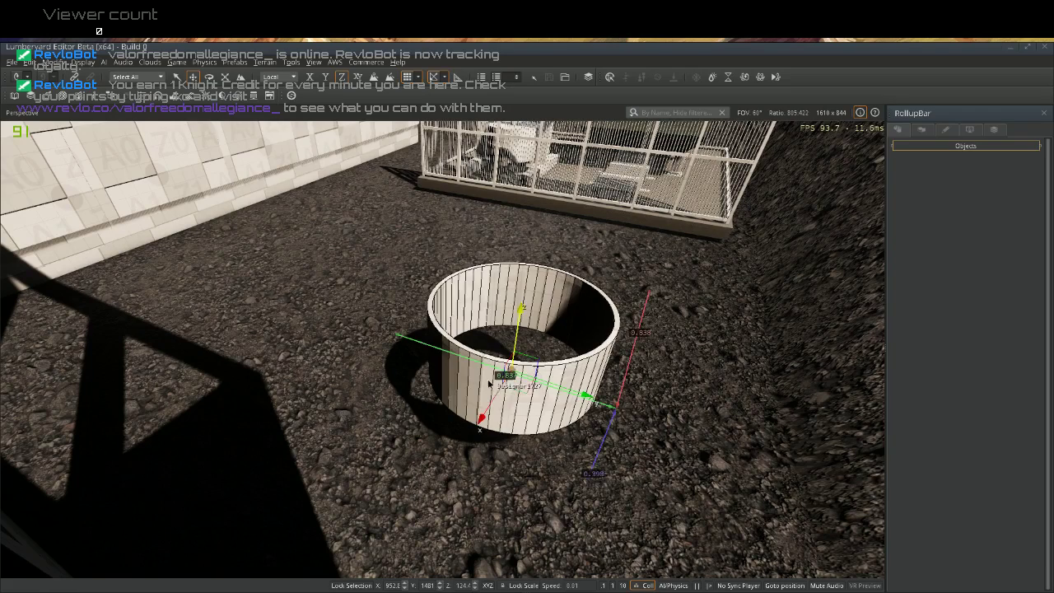
click(556, 385)
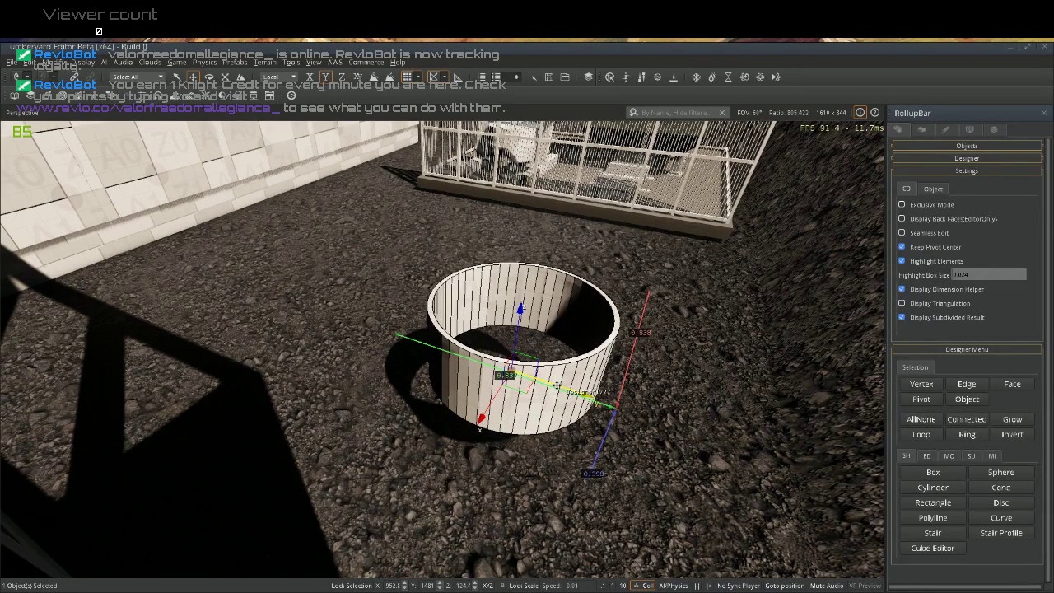
mouse_move(556, 385)
shift+mouse_down()
mouse_move(568, 381)
mouse_move(329, 387)
mouse_move(151, 341)
mouse_move(140, 311)
mouse_move(112, 303)
mouse_move(113, 293)
shift+mouse_up()
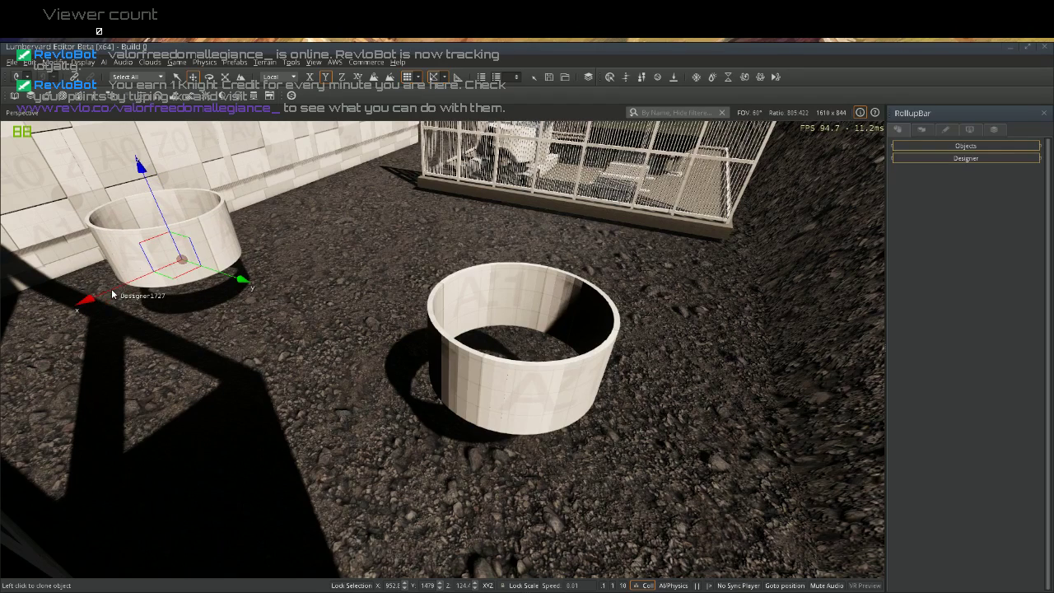
click(112, 294)
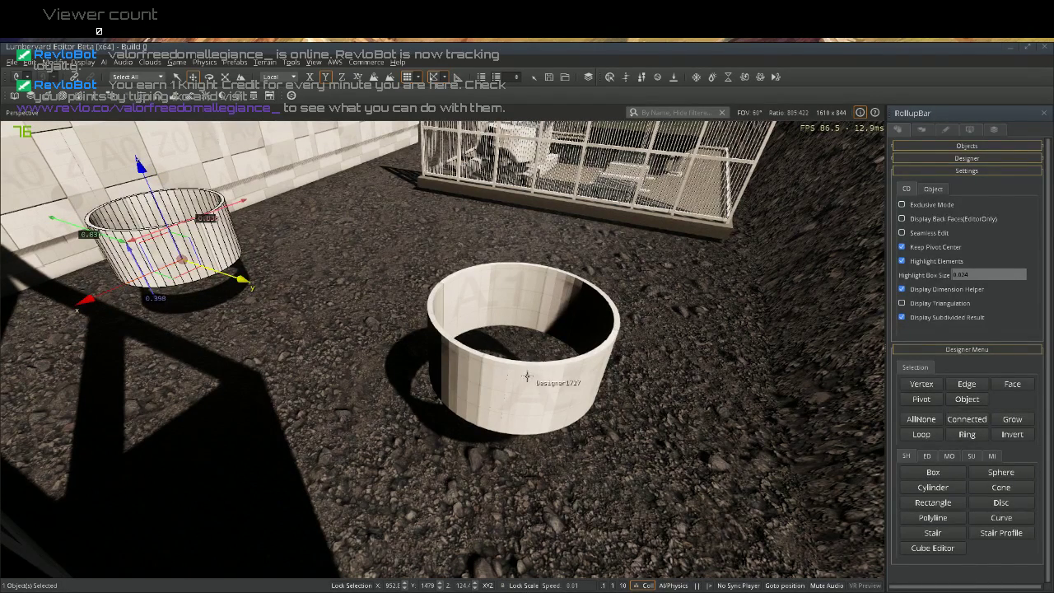
double_click(527, 377)
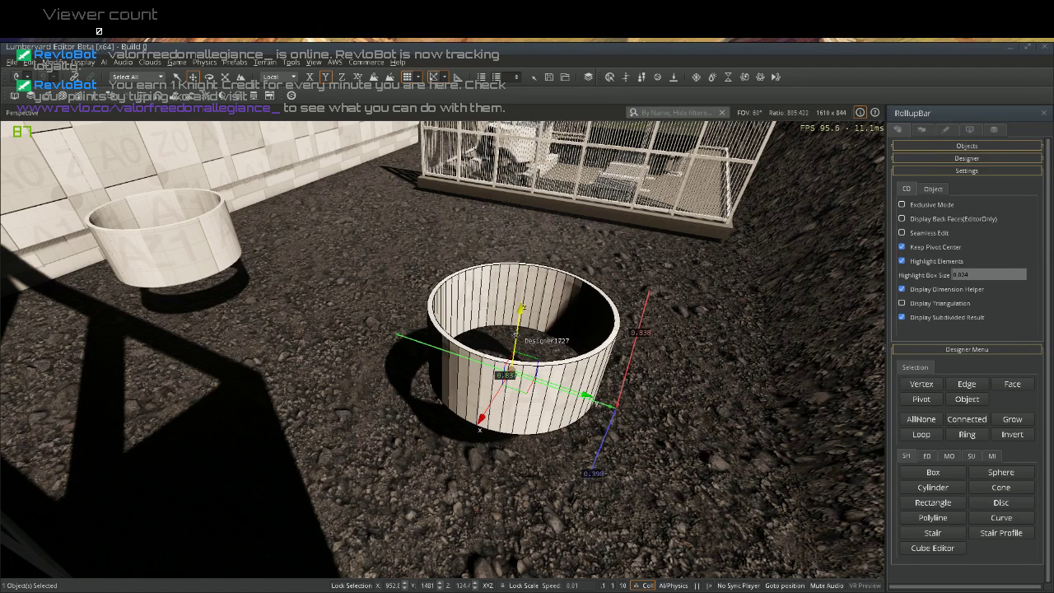
click(934, 489)
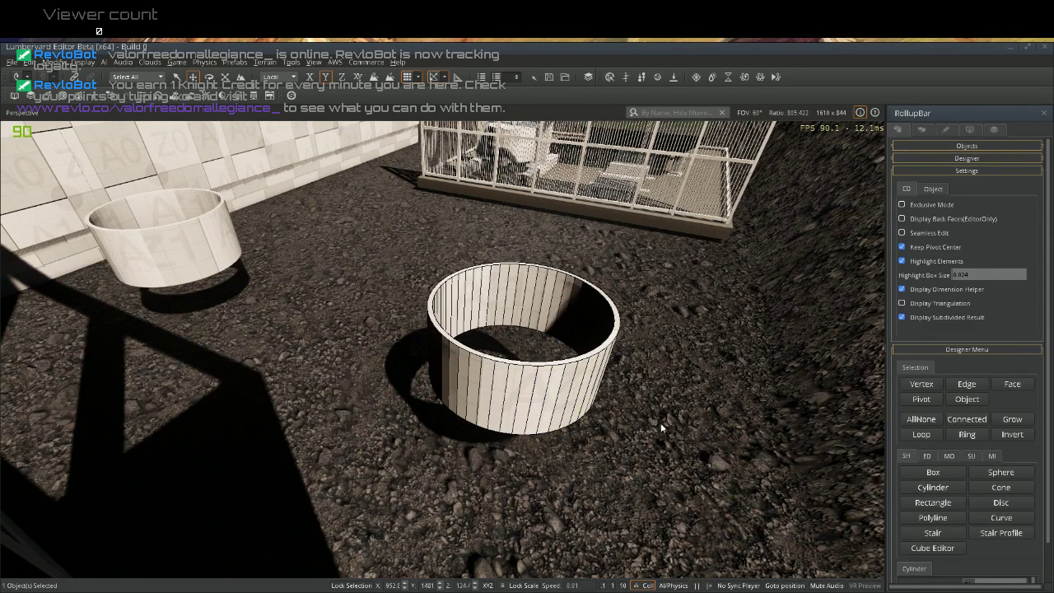
click(742, 280)
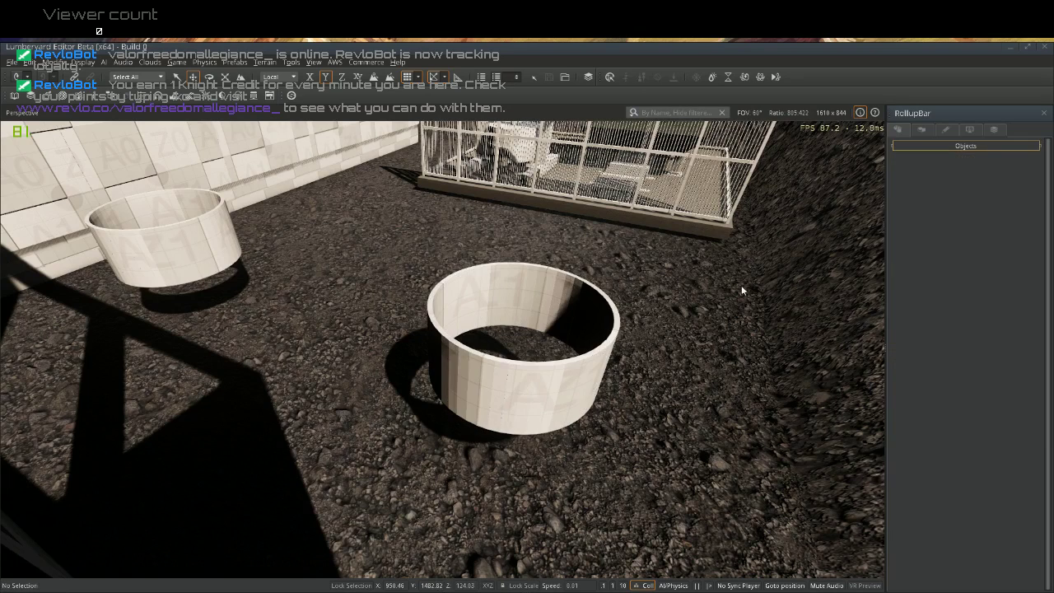
Create a new Designer object as a cylinder about 0.56 wide and 0.50 high beside the original ring, and finish it as a selectable object
click(947, 146)
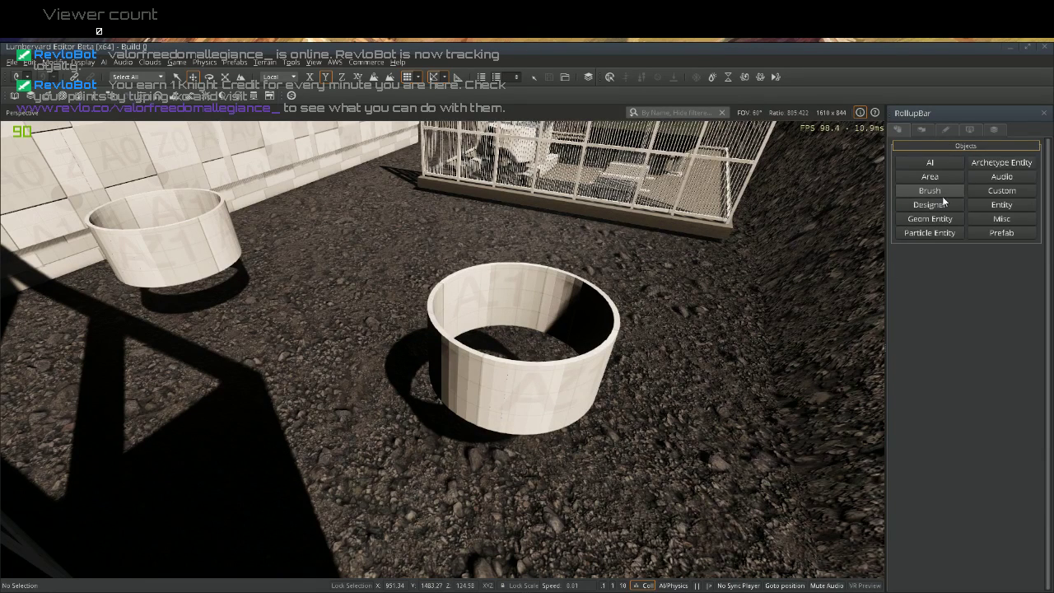
click(938, 204)
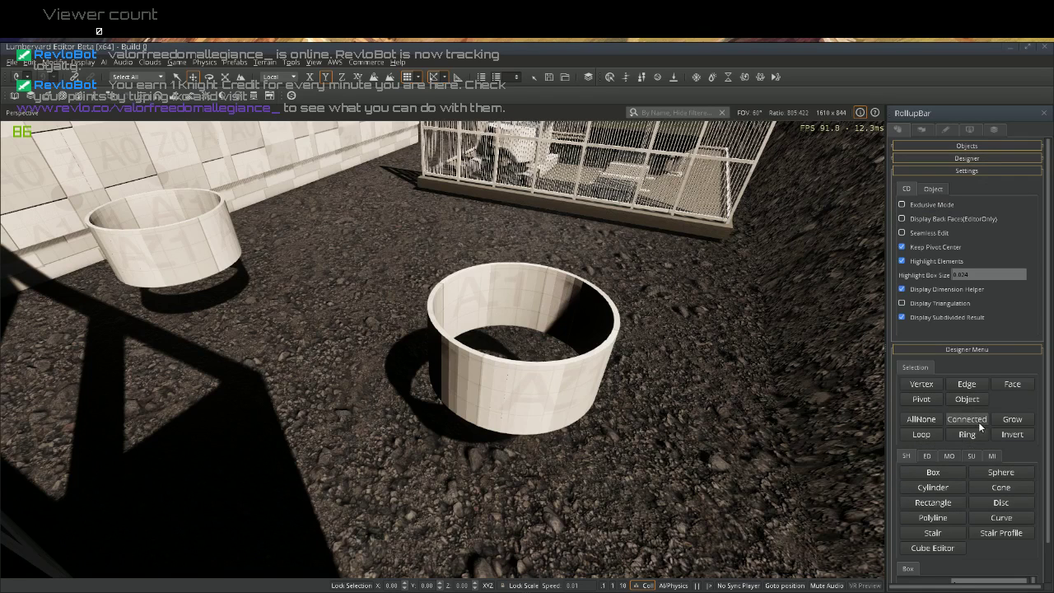
click(932, 492)
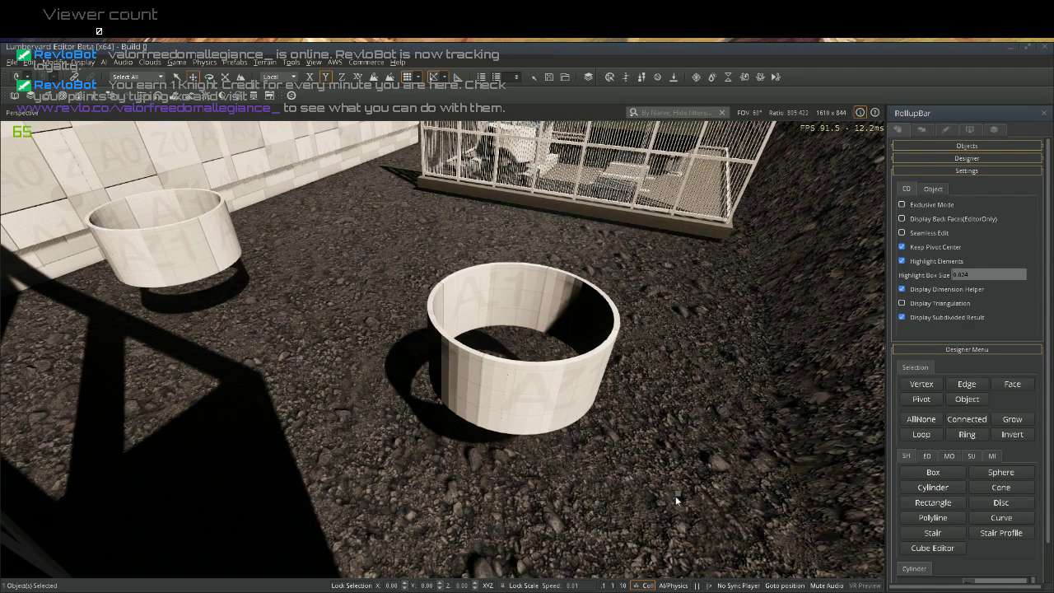
mouse_move(651, 499)
mouse_down()
mouse_move(696, 478)
mouse_move(657, 492)
mouse_move(686, 468)
mouse_up()
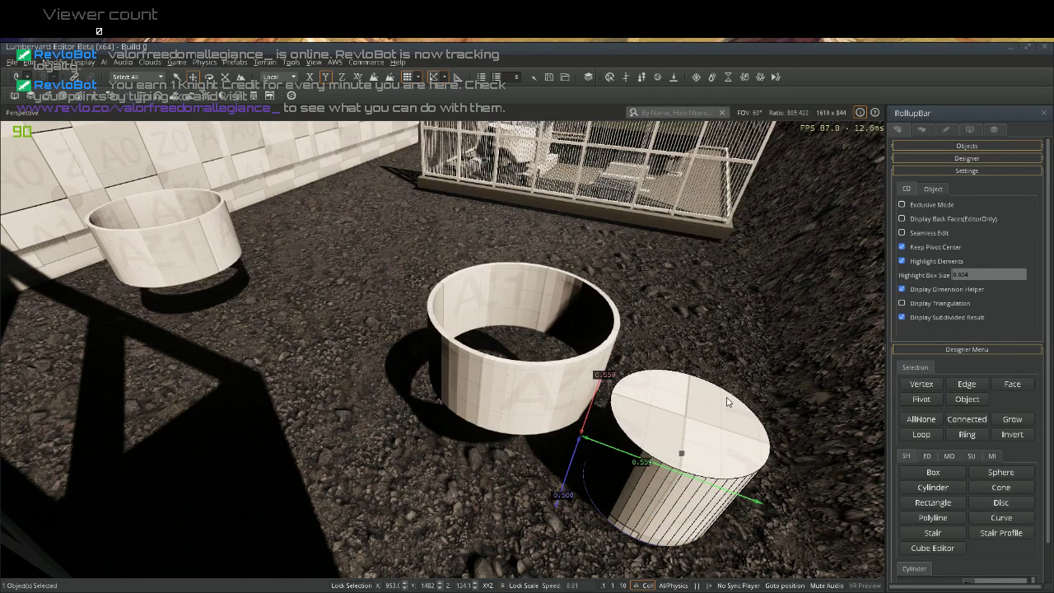
click(727, 402)
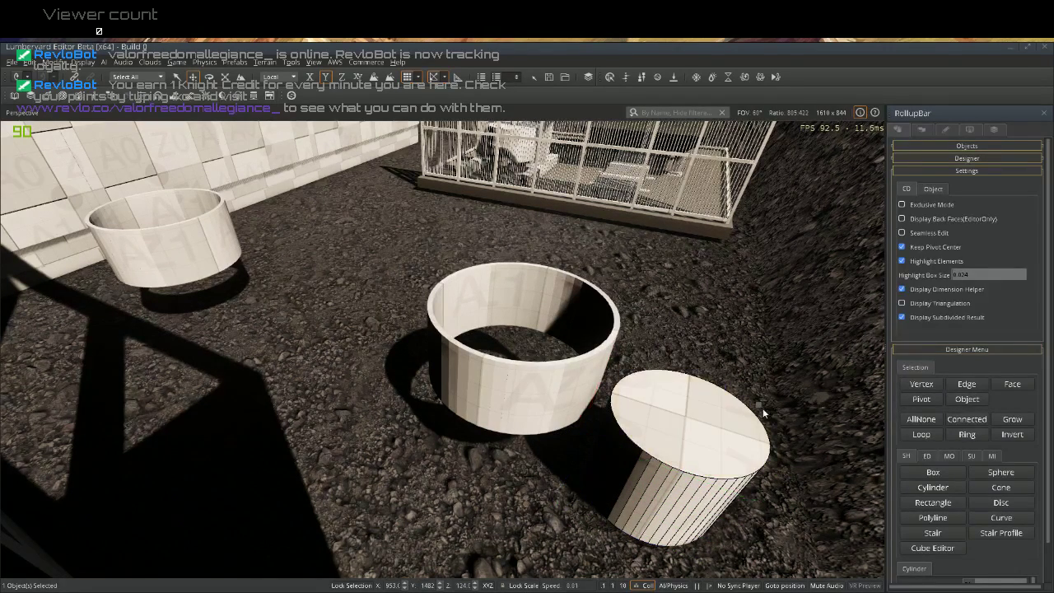
click(967, 399)
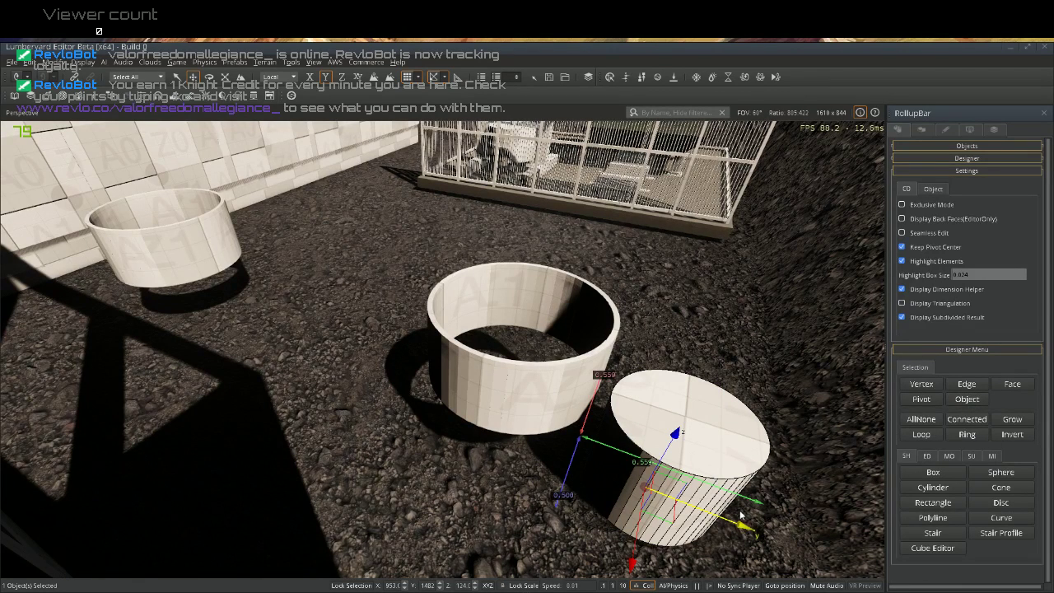
Move the small cylinder into the ring and try scaling it uniformly to 0.87
drag(712, 515, 538, 454)
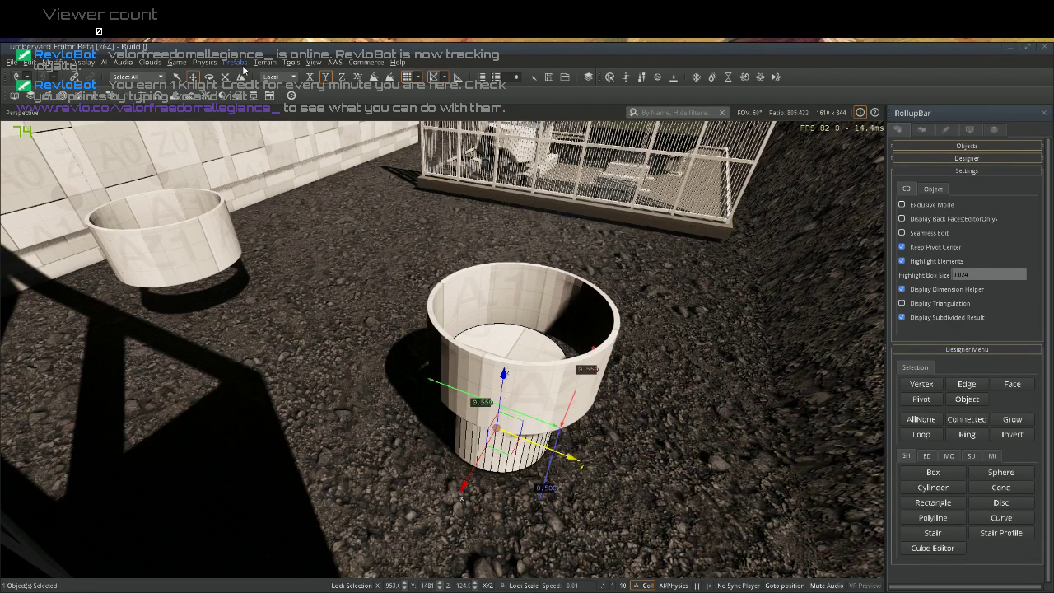
click(225, 77)
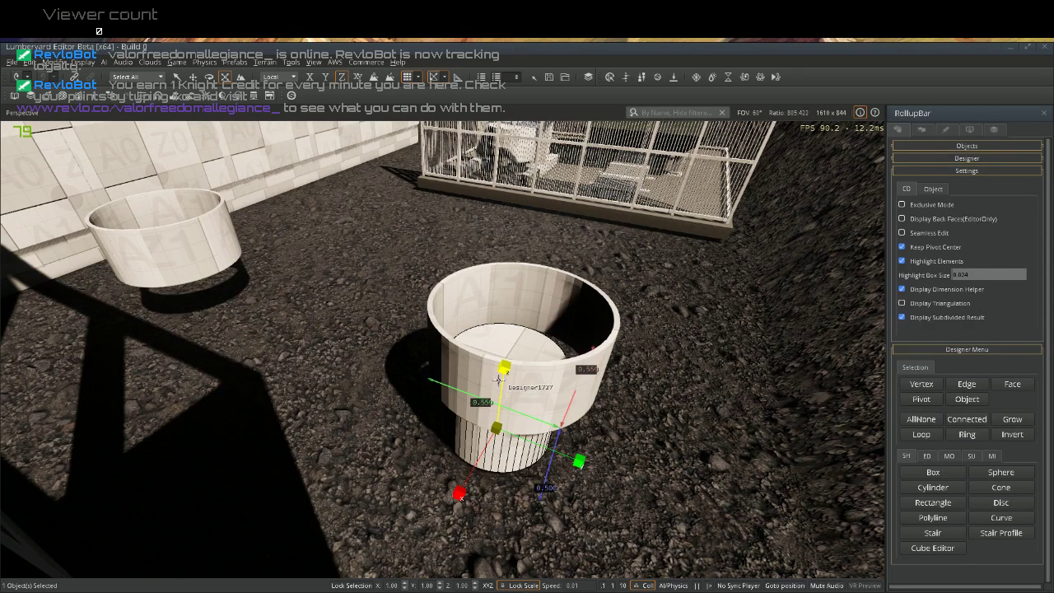
mouse_move(504, 383)
mouse_down()
mouse_move(526, 362)
mouse_move(499, 399)
mouse_move(506, 389)
mouse_up()
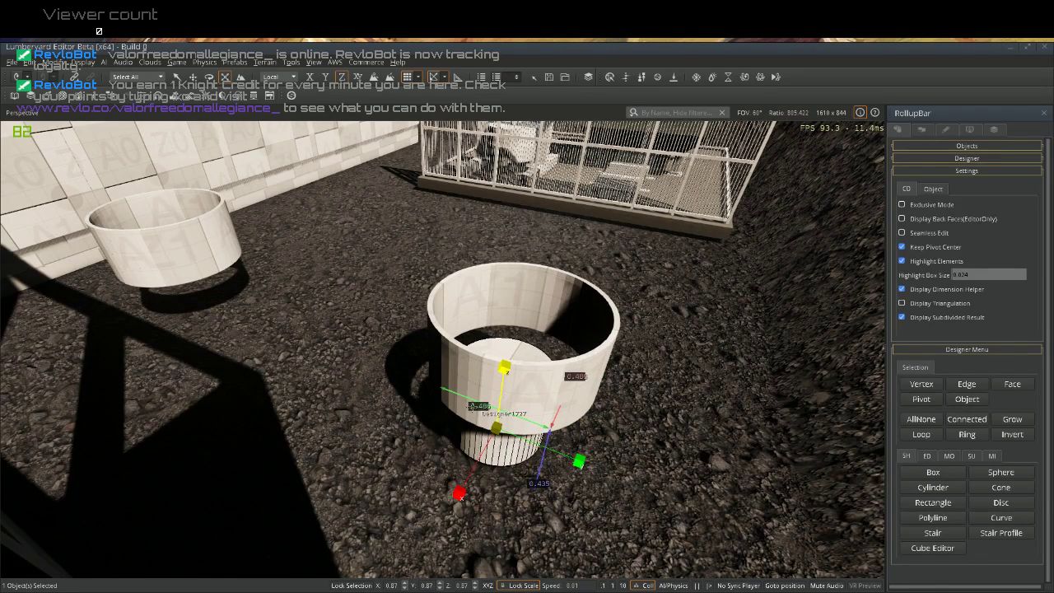
key(ctrl+z)
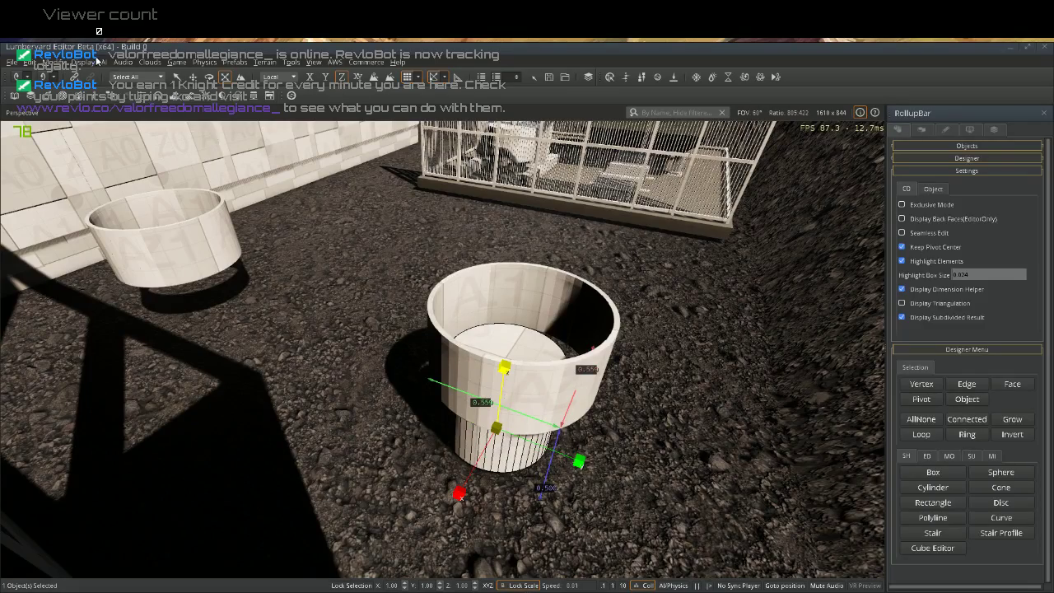
Reposition the small cylinder along the X and Y axes to centre it within the ring's opening, as seen from above
click(192, 79)
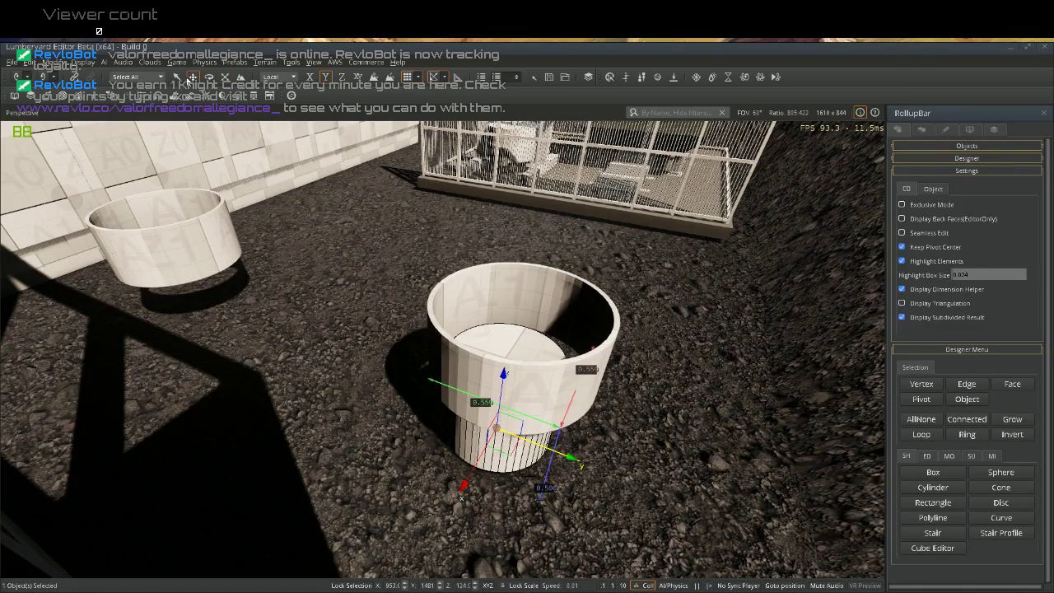
right_drag(155, 175, 160, 251)
right_drag(132, 136, 258, 289)
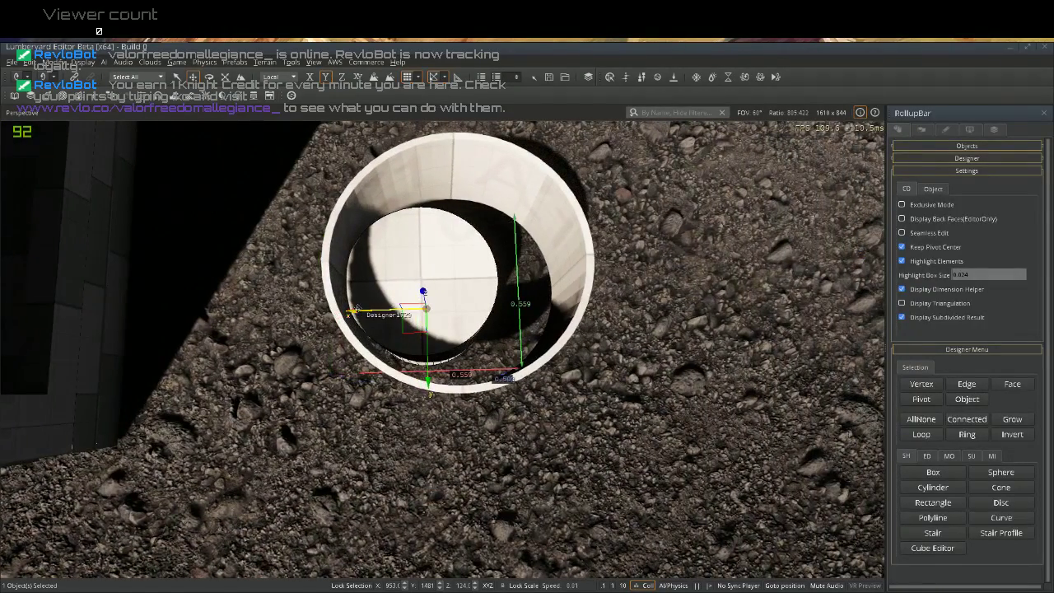
drag(360, 312, 390, 313)
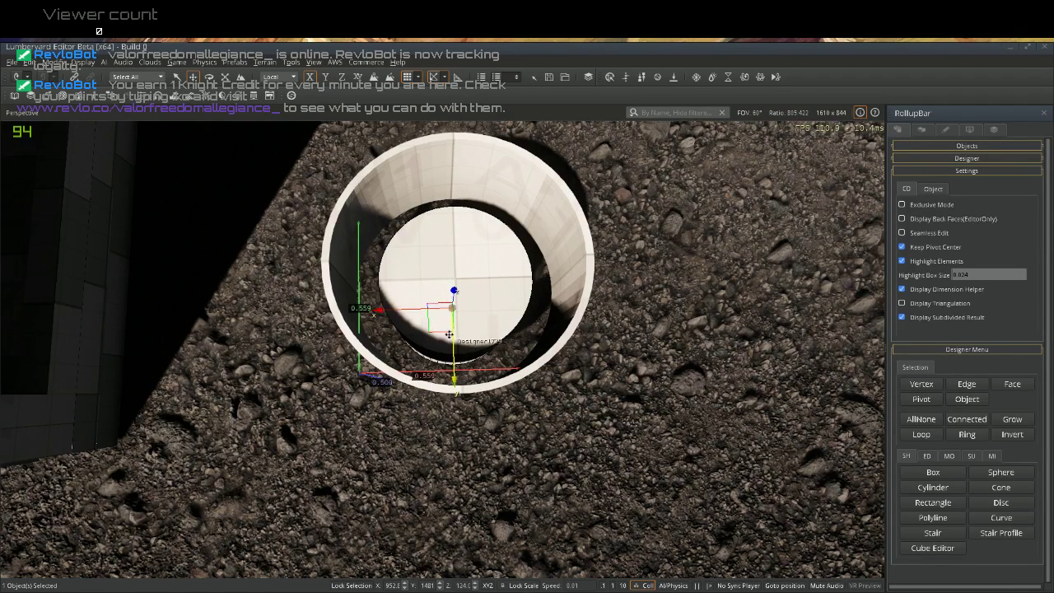
mouse_move(452, 338)
mouse_down()
mouse_move(454, 350)
mouse_move(454, 338)
mouse_up()
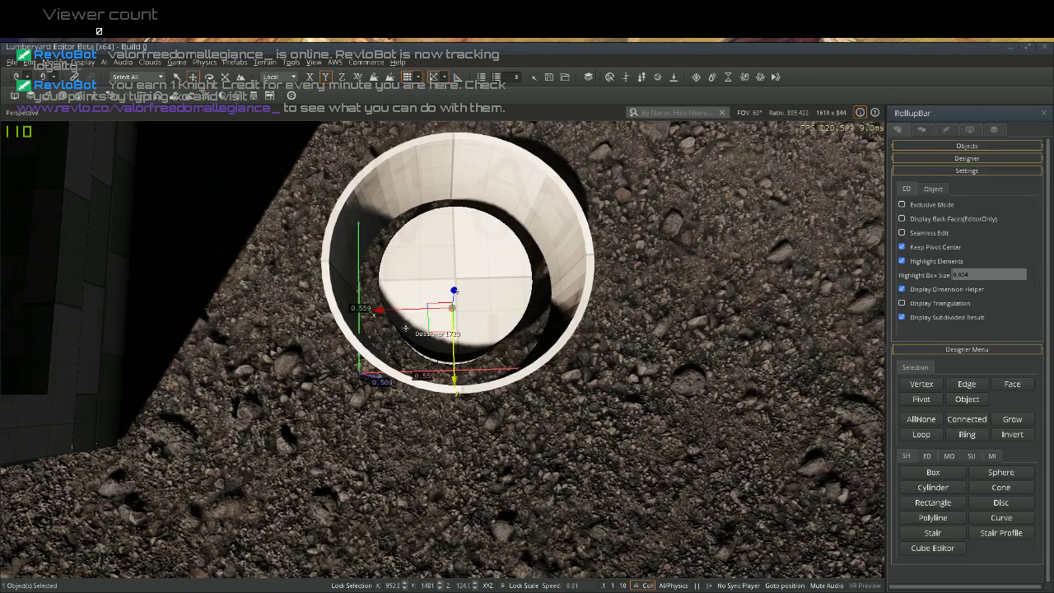
Delete the small cylinder, the original ring and the cloned ring near the tiled wall
key(Delete)
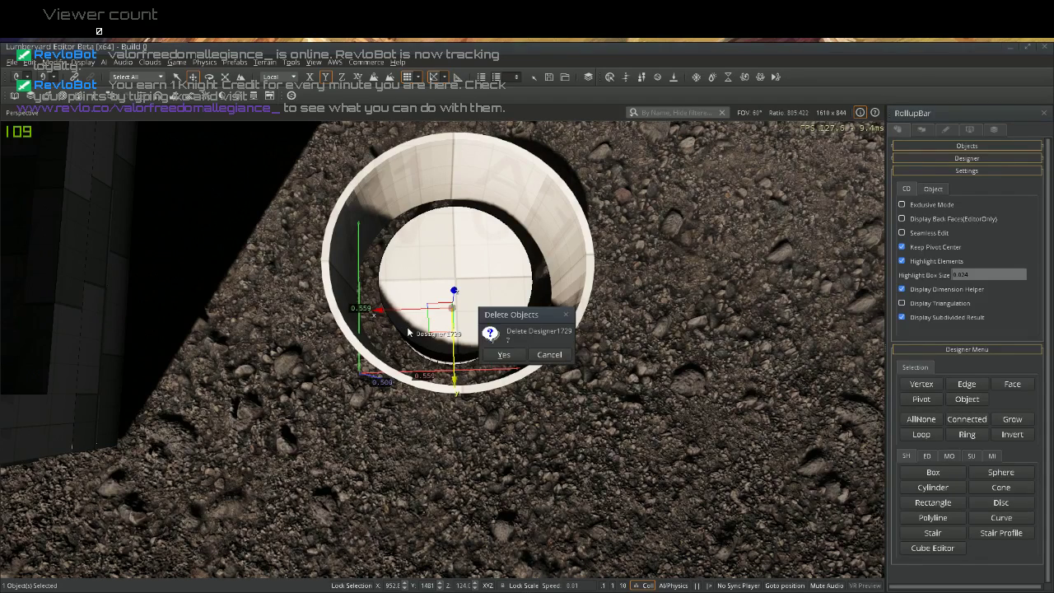
key(Return)
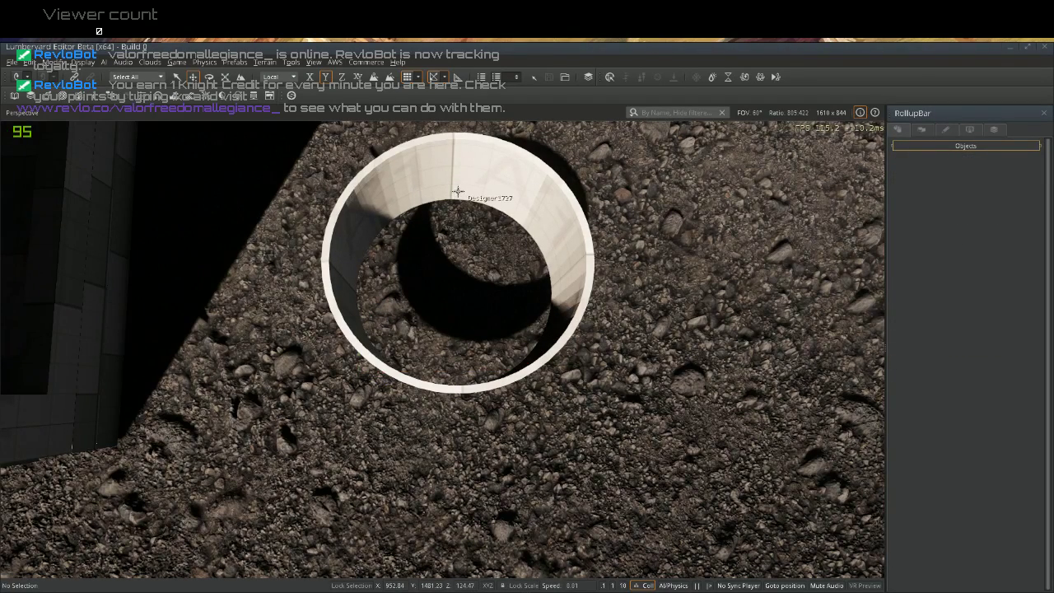
click(457, 194)
key(Delete)
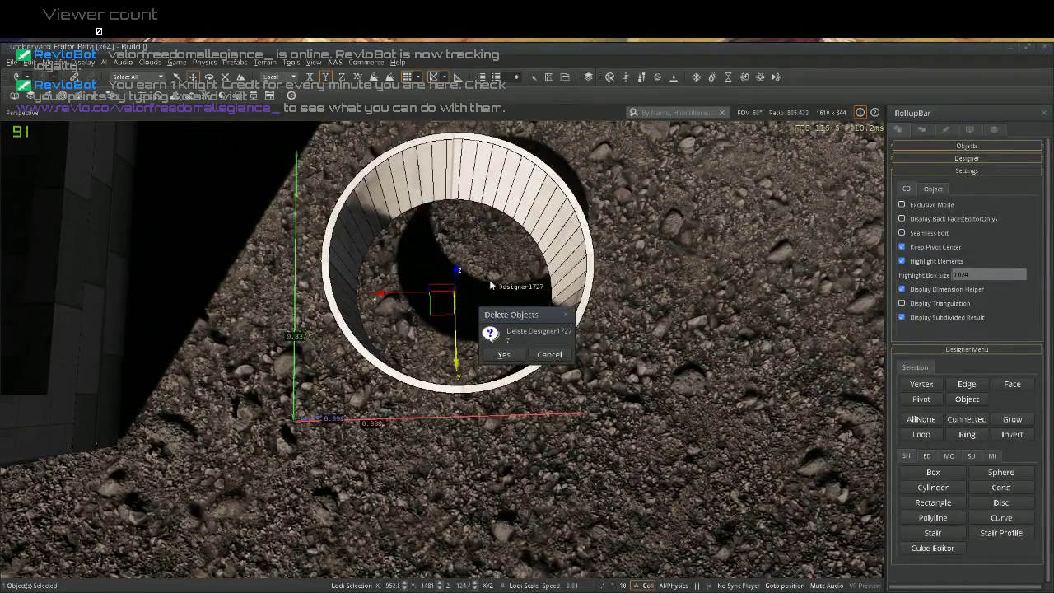
click(507, 358)
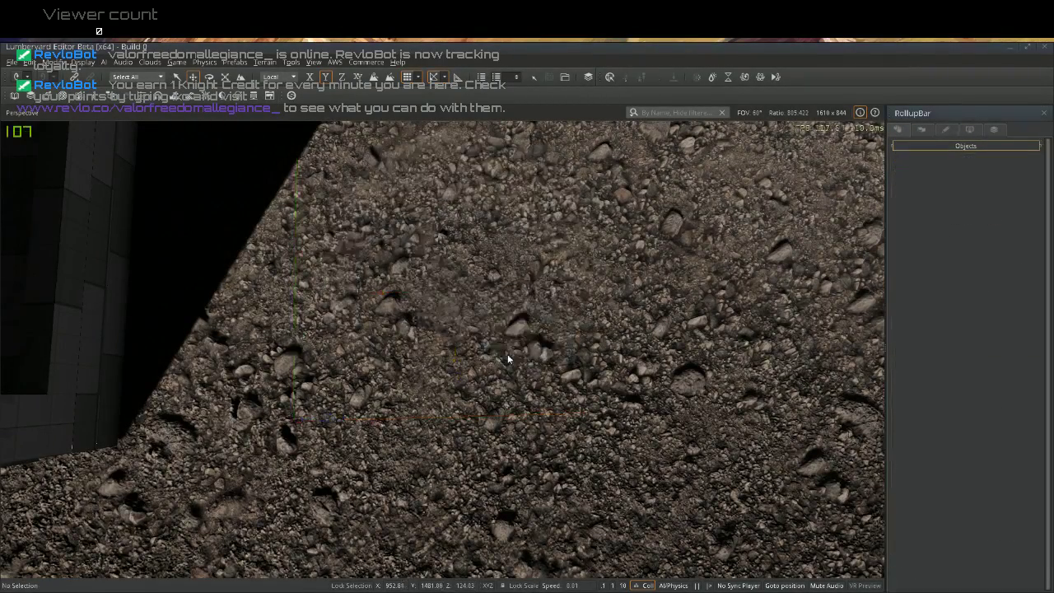
right_drag(508, 357, 561, 302)
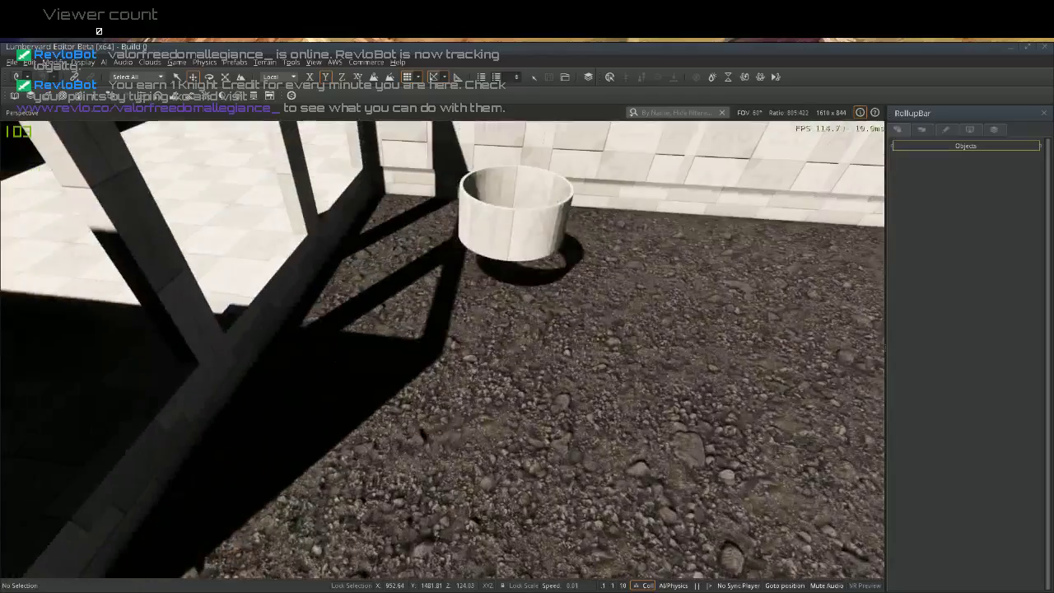
click(521, 233)
key(Delete)
key(Return)
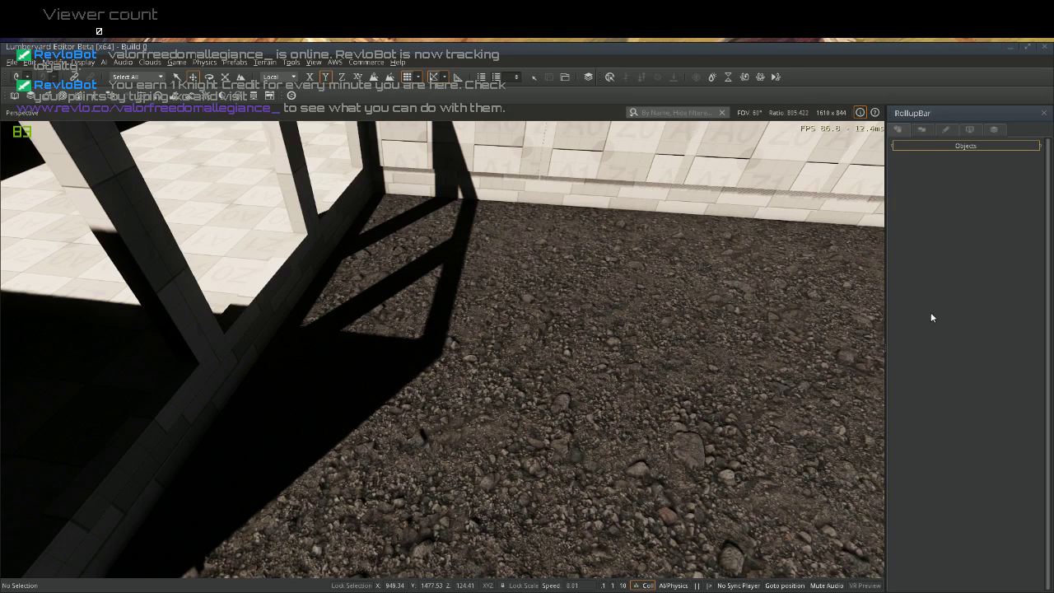
Create a new Designer box as a flat slab about 1.375 by 1.875 and 0.125 high on the gravel
click(960, 145)
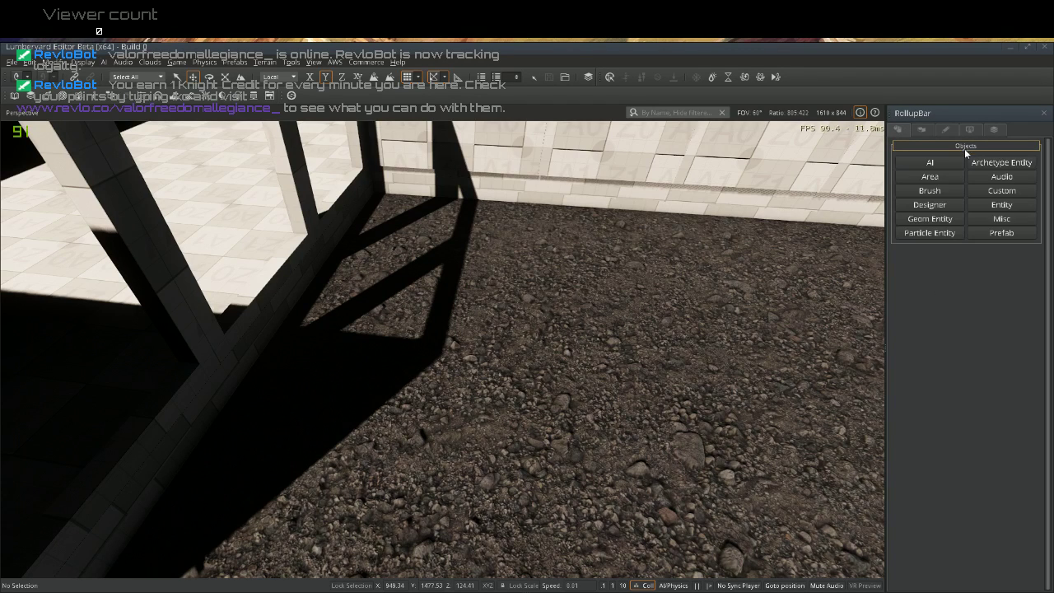
click(929, 205)
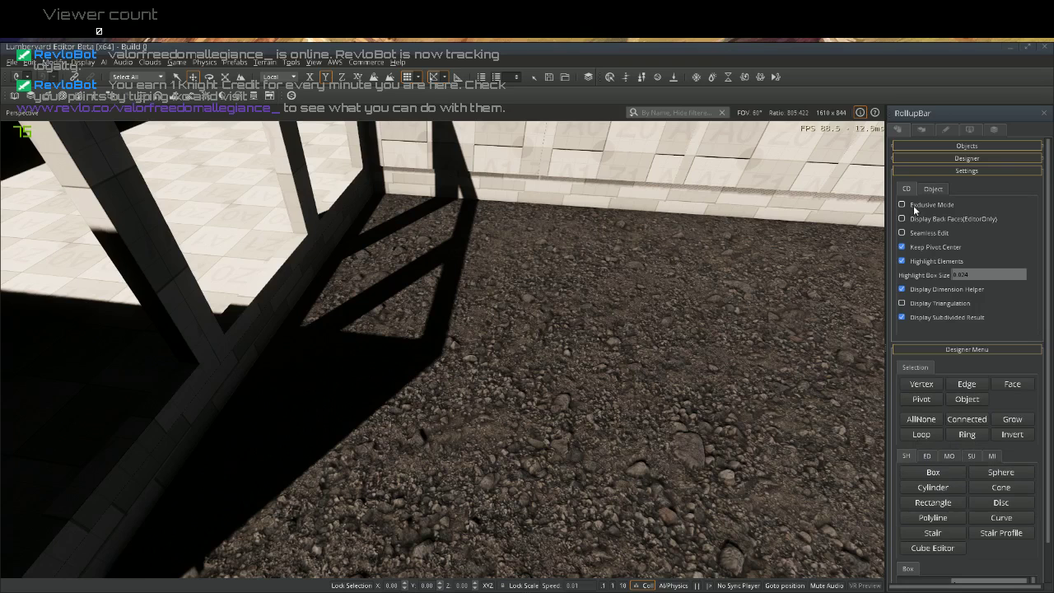
click(906, 470)
drag(567, 273, 854, 497)
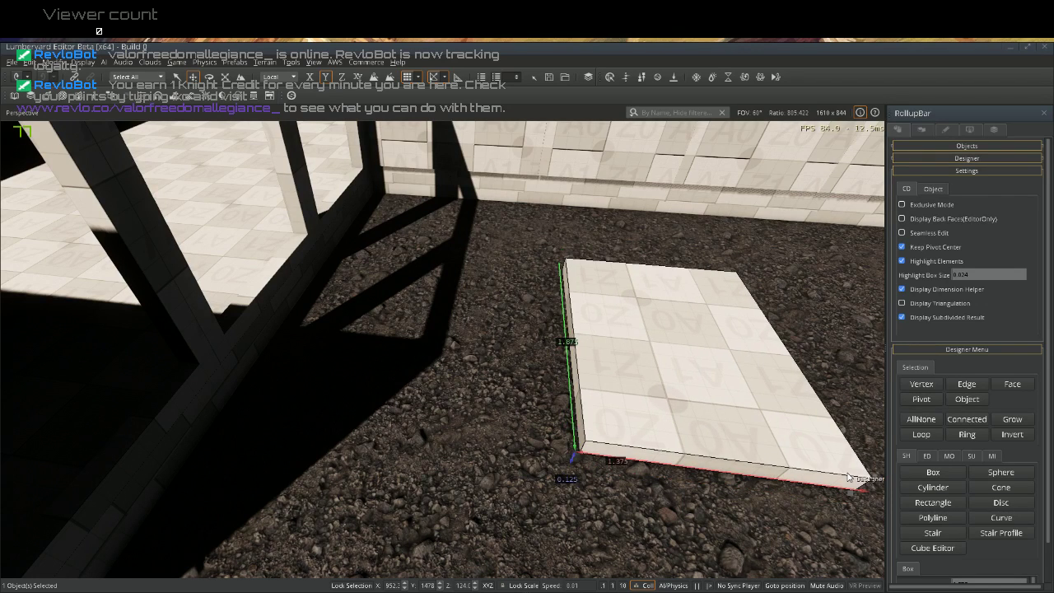
click(847, 476)
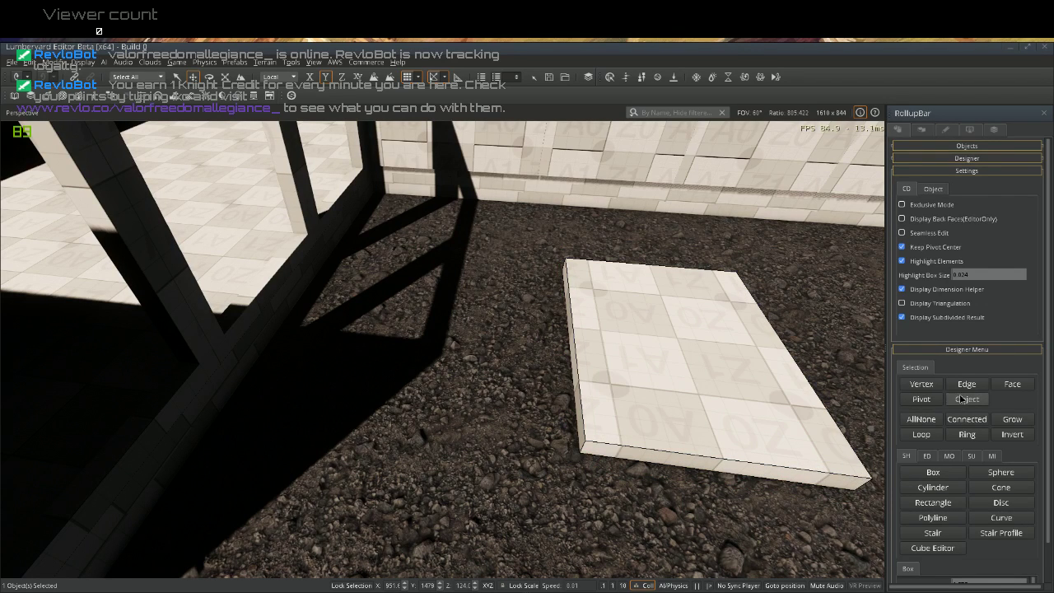
Select the slab as a whole object, move it along the Y axis away from the tiled wall, and deselect it
click(920, 399)
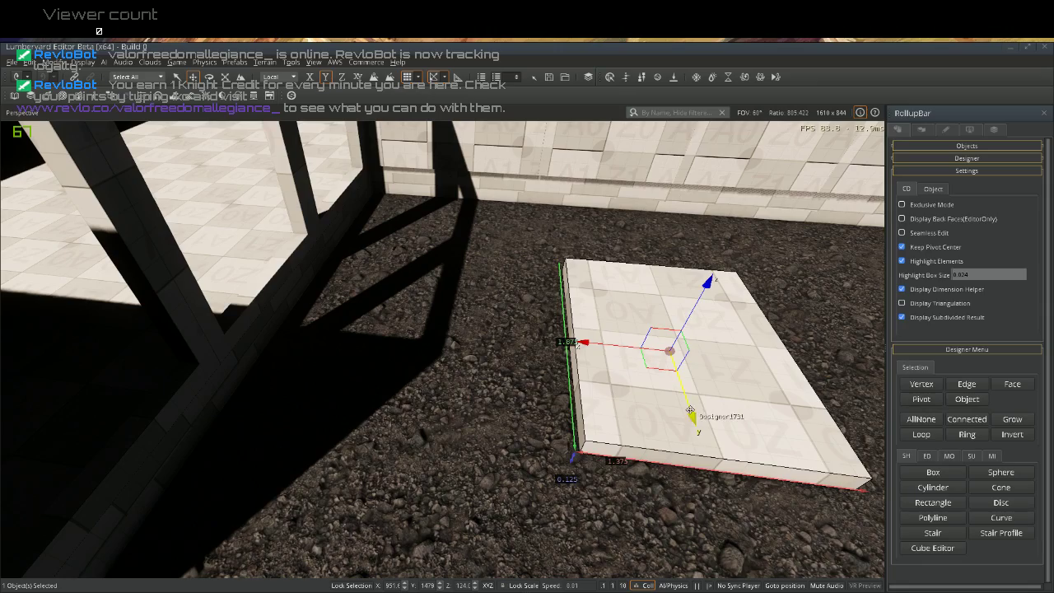
drag(690, 416, 736, 573)
right_drag(625, 438, 641, 454)
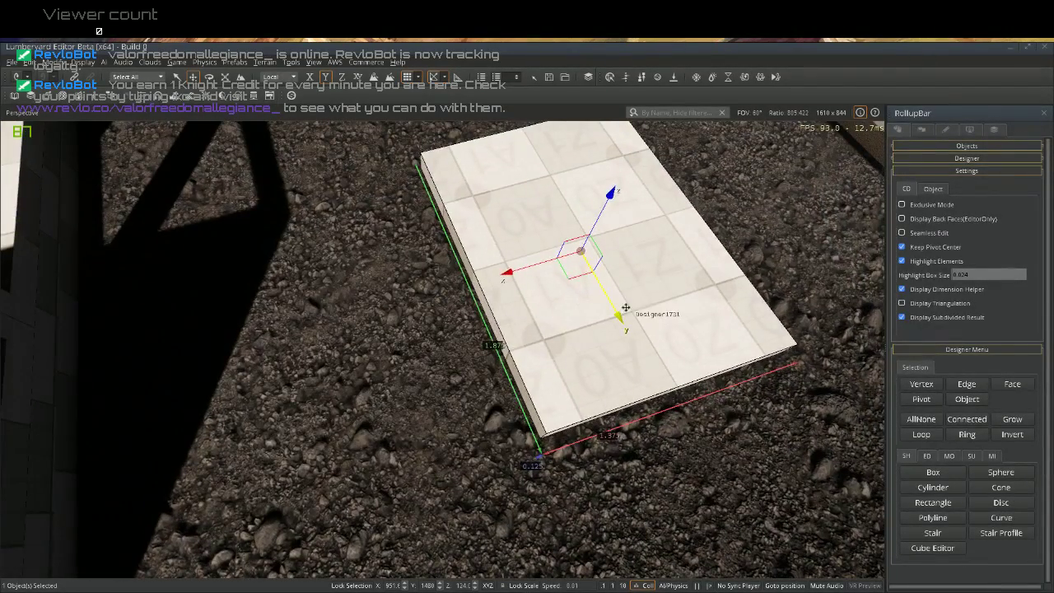
drag(611, 307, 644, 394)
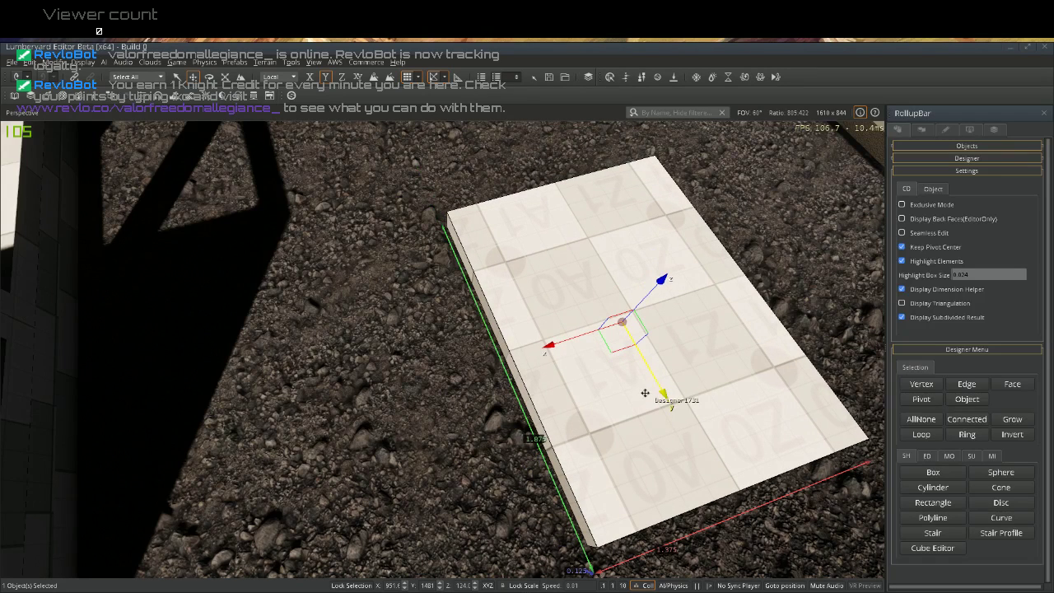
click(796, 287)
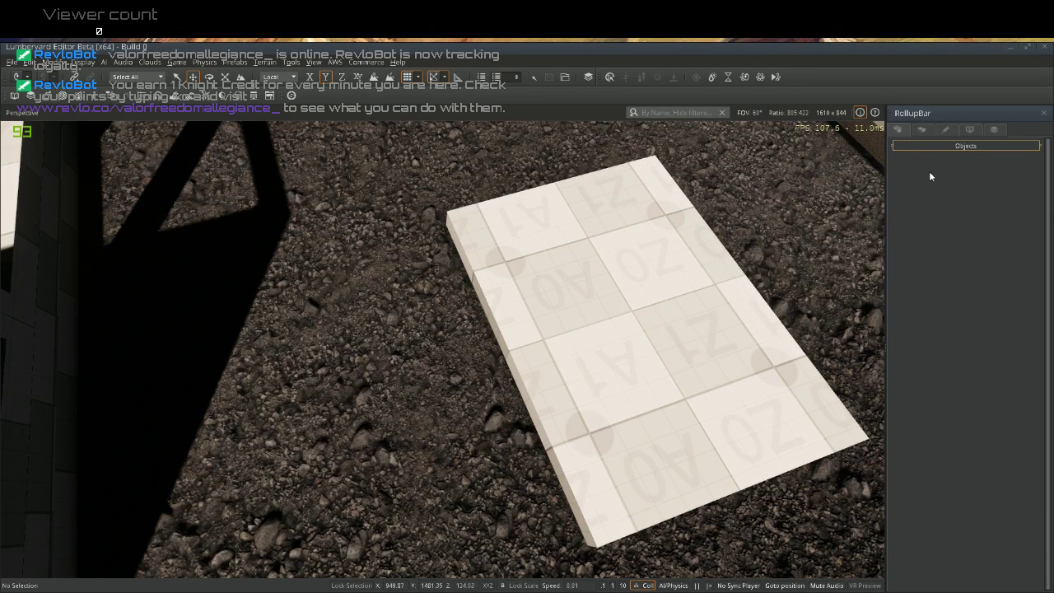
Create a new Designer cylinder about 0.90 wide and 0.50 high on top of the slab
click(929, 146)
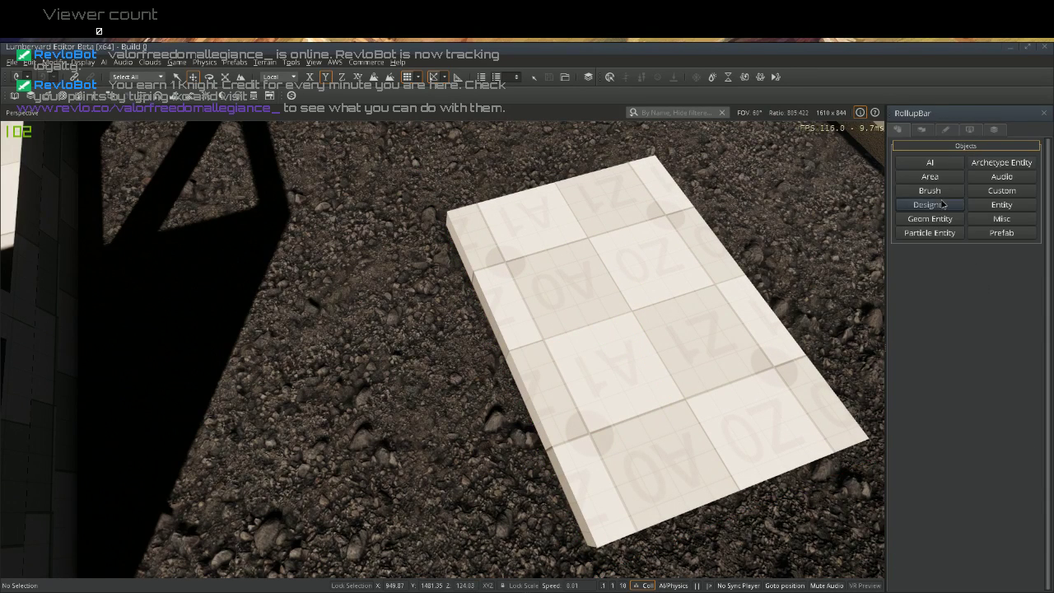
click(942, 204)
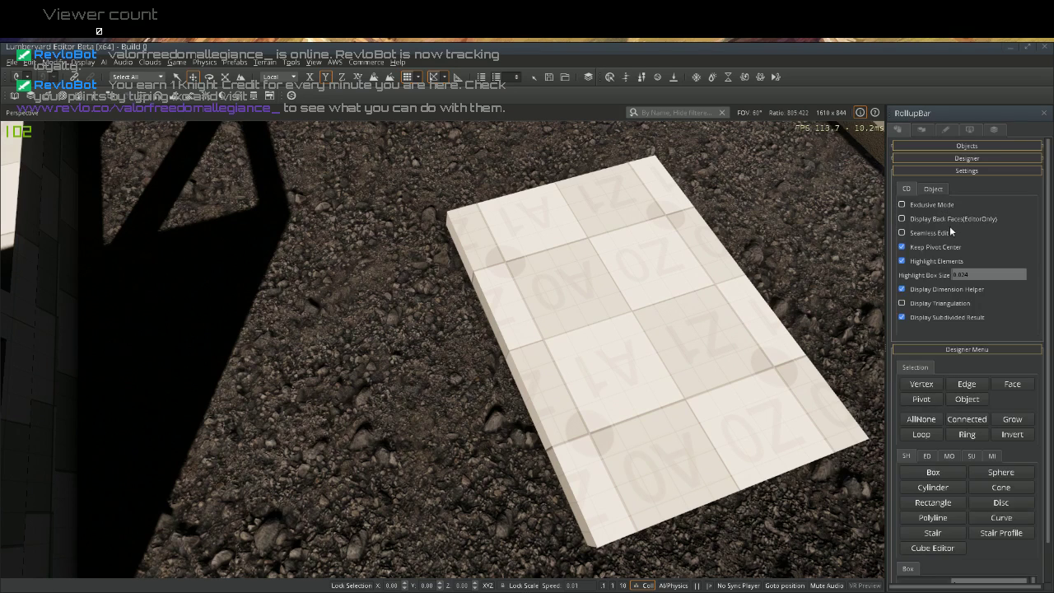
click(932, 486)
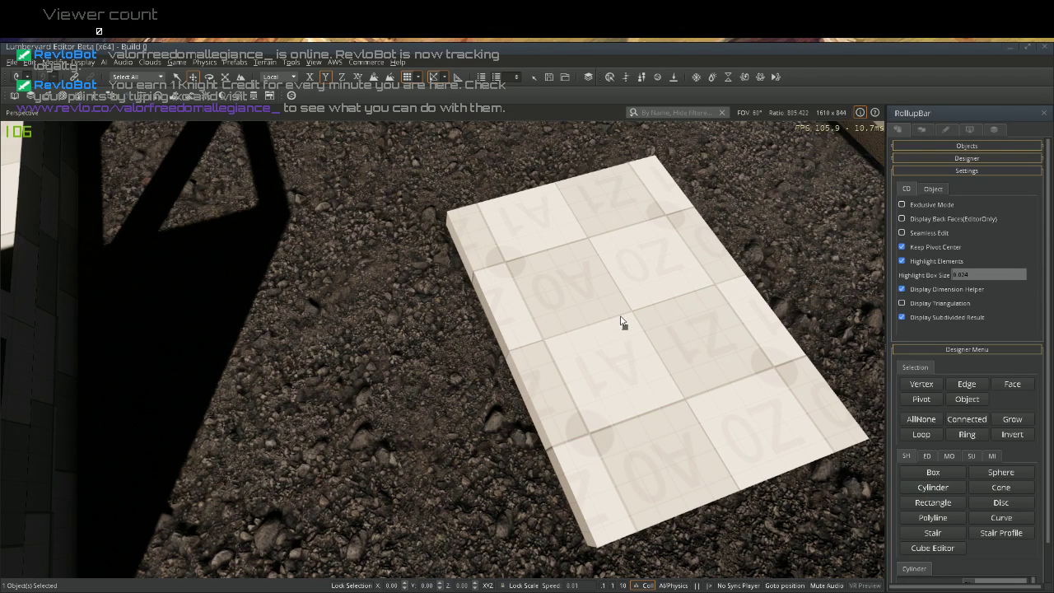
click(633, 316)
mouse_move(621, 339)
mouse_down()
mouse_move(650, 313)
mouse_move(612, 351)
mouse_up()
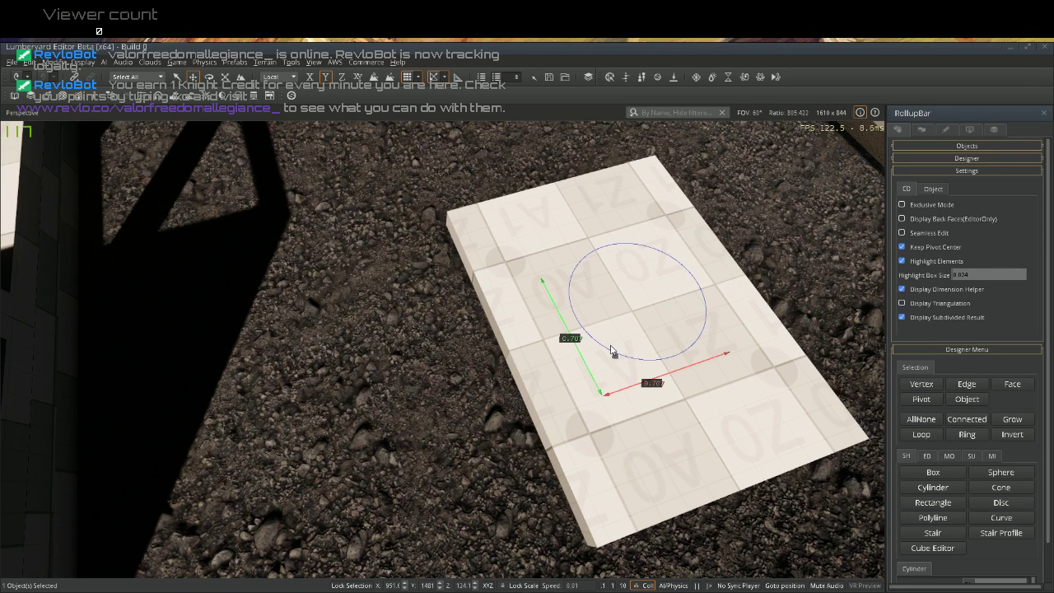
drag(605, 353, 600, 361)
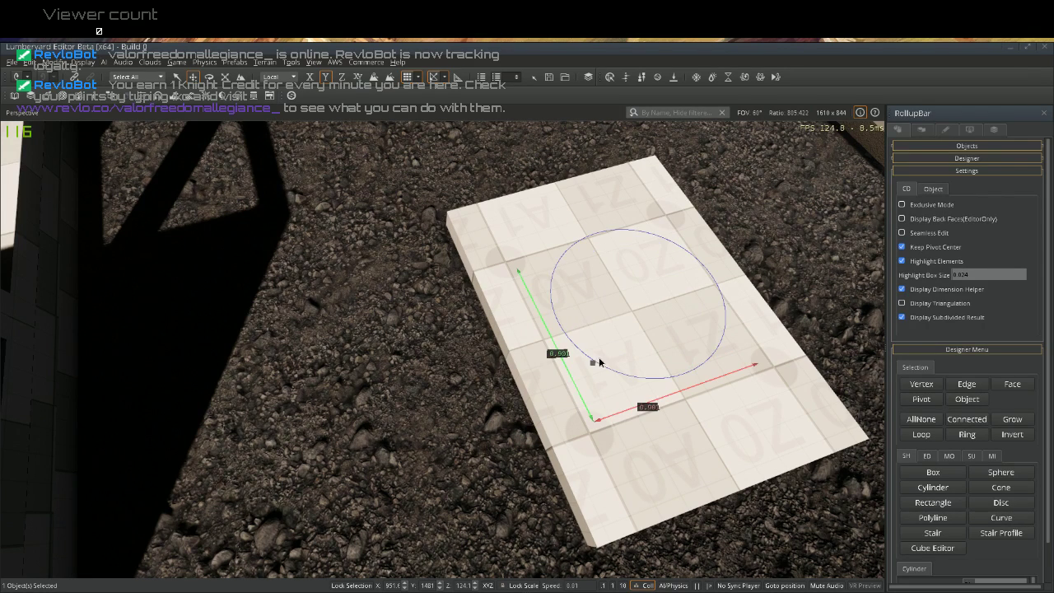
drag(598, 362, 600, 361)
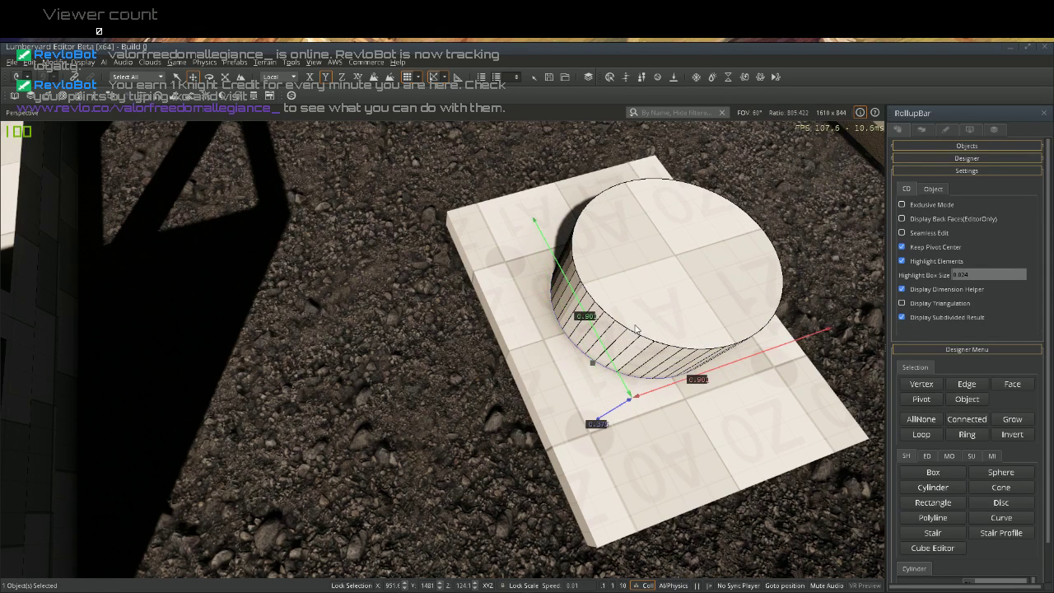
drag(639, 325, 642, 323)
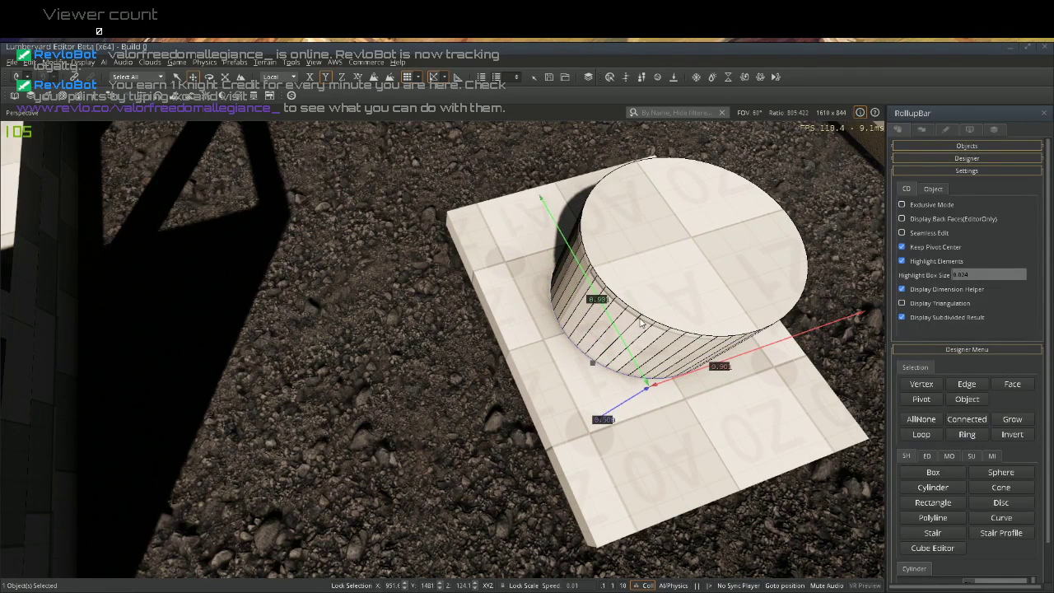
click(640, 324)
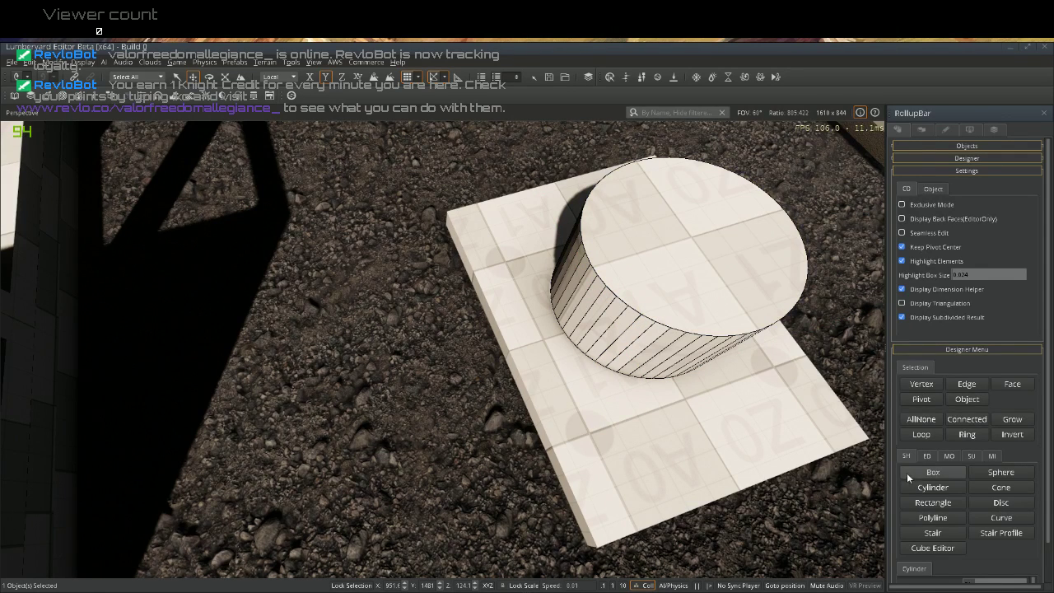
Select the cylinder as a whole object and shift it along the Y and X axes on the slab
click(961, 400)
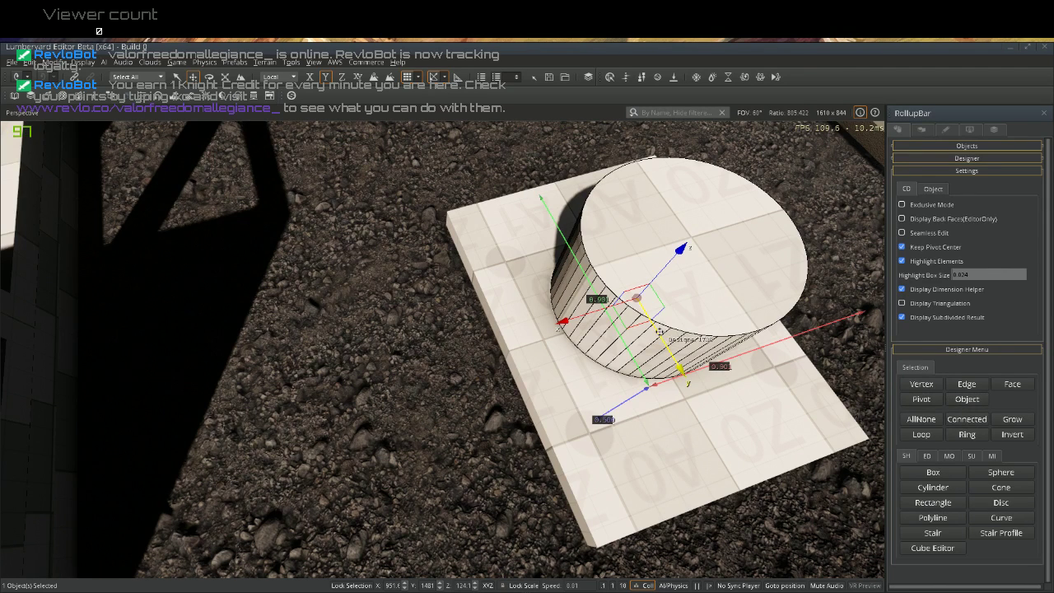
drag(665, 349, 671, 355)
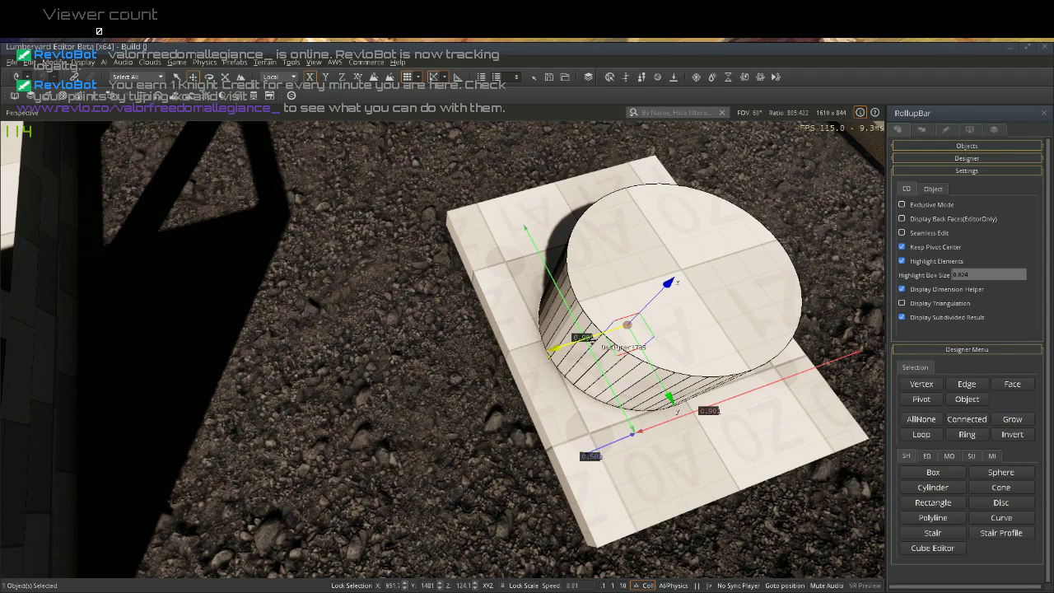
drag(594, 338, 576, 343)
Delete the cylinder standing on the slab
right_drag(576, 342, 671, 331)
right_drag(527, 327, 557, 321)
key(a)
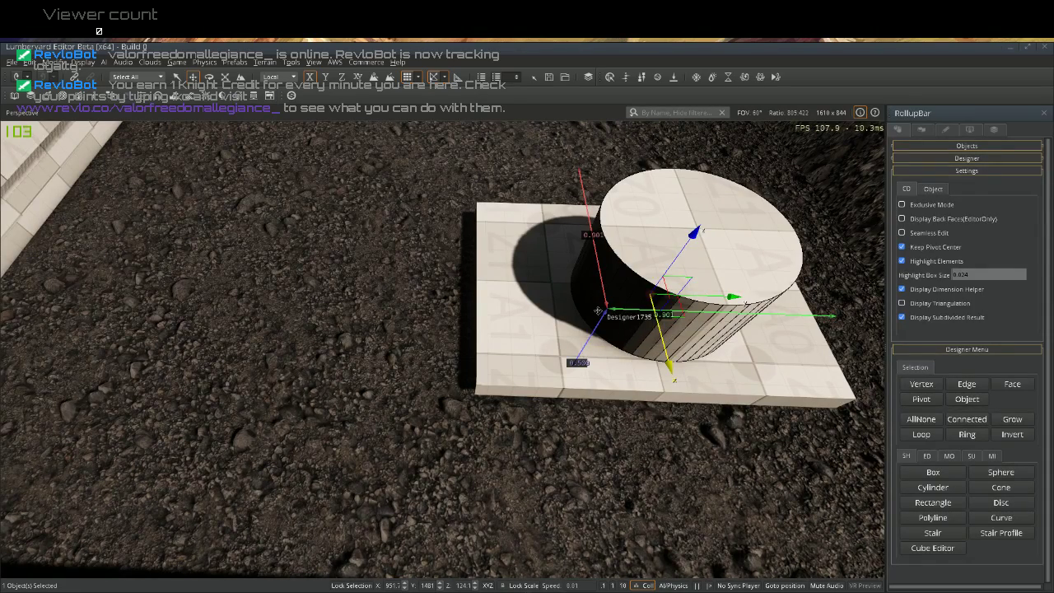
right_drag(598, 312, 728, 359)
right_drag(605, 334, 559, 314)
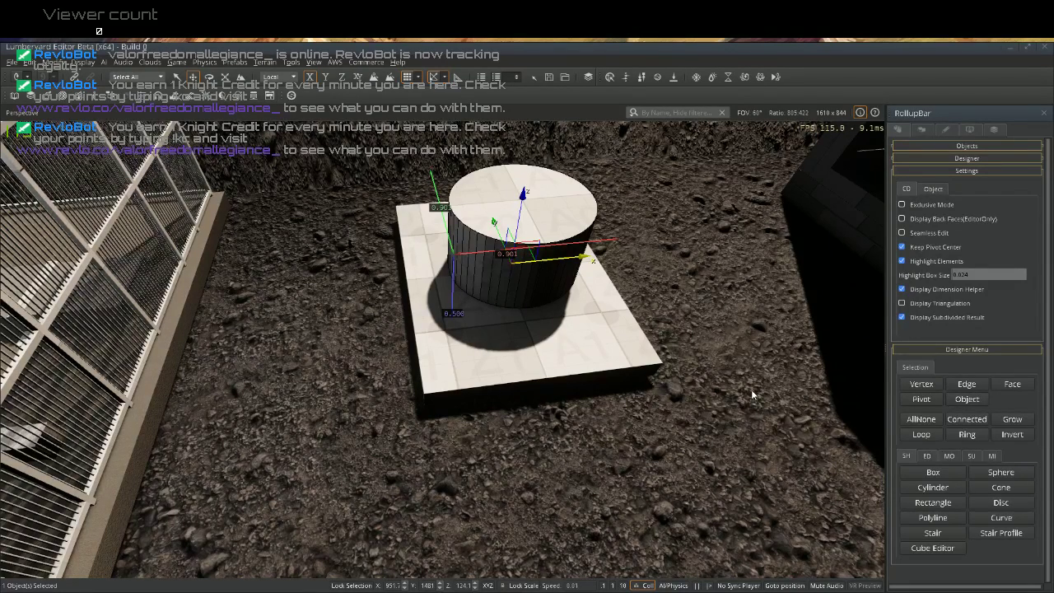
key(Delete)
key(Return)
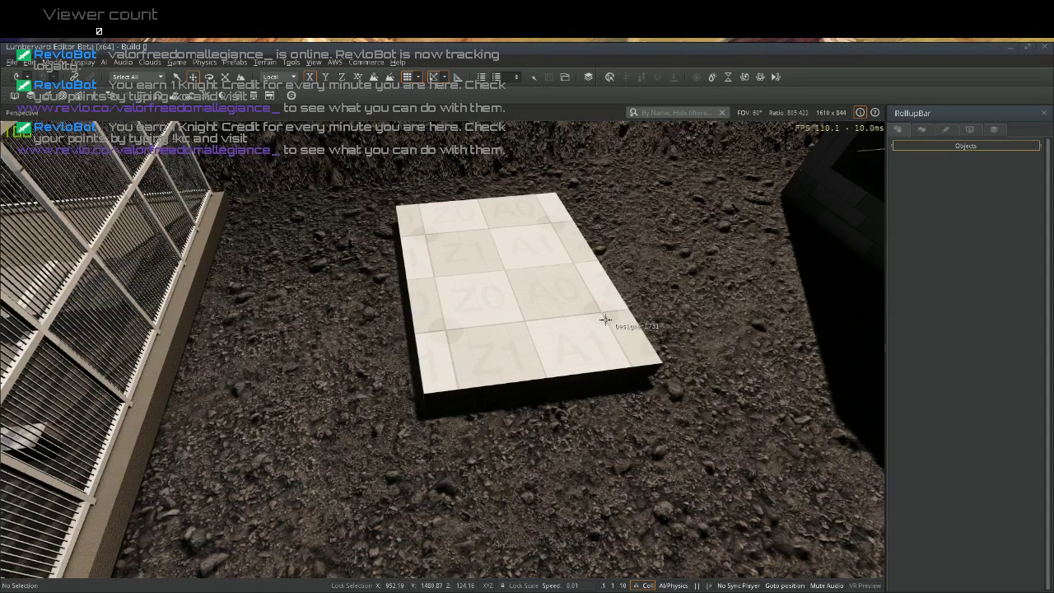
Create a new Designer cylinder about 1.06 wide and 0.375 high on top of the slab
click(926, 151)
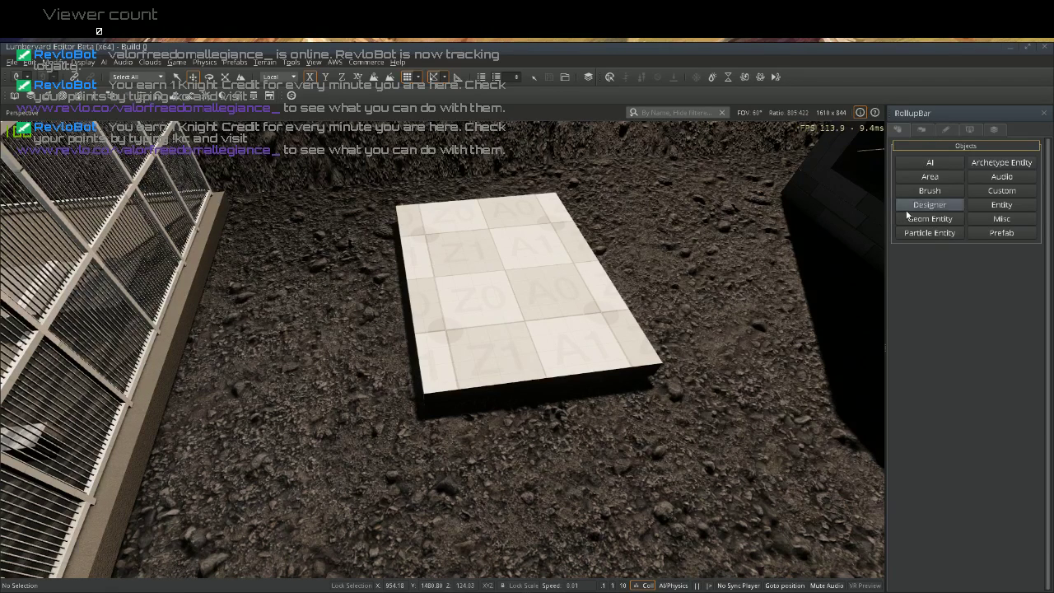
click(922, 205)
click(914, 385)
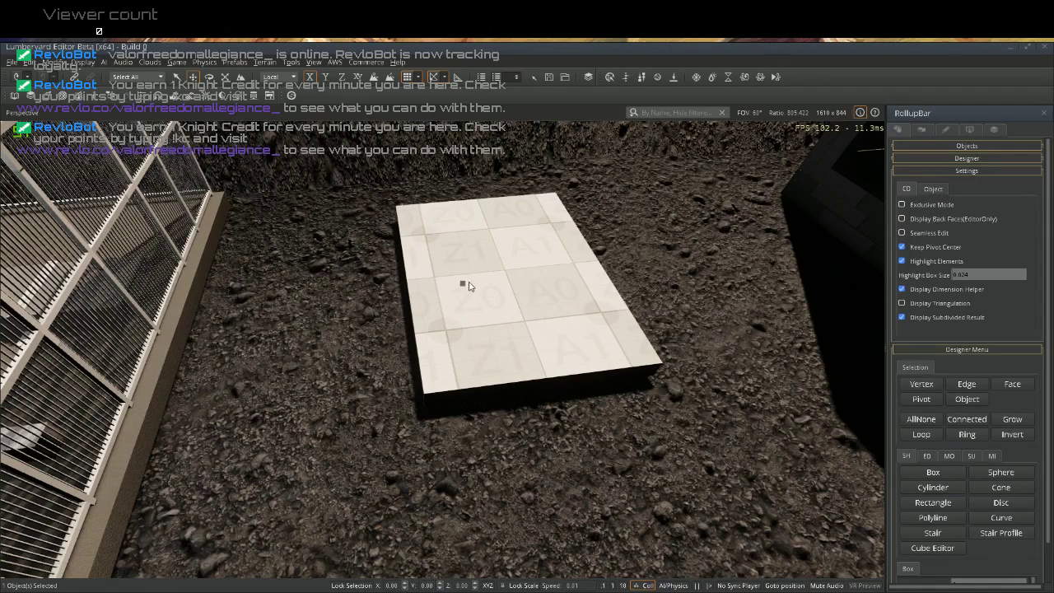
click(927, 487)
drag(502, 272, 558, 306)
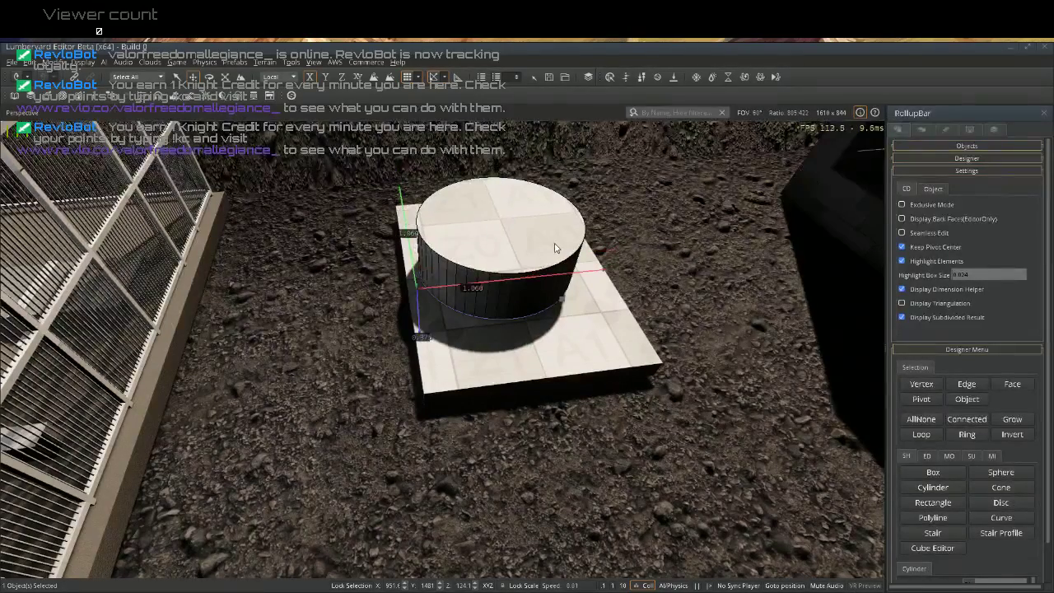
click(554, 244)
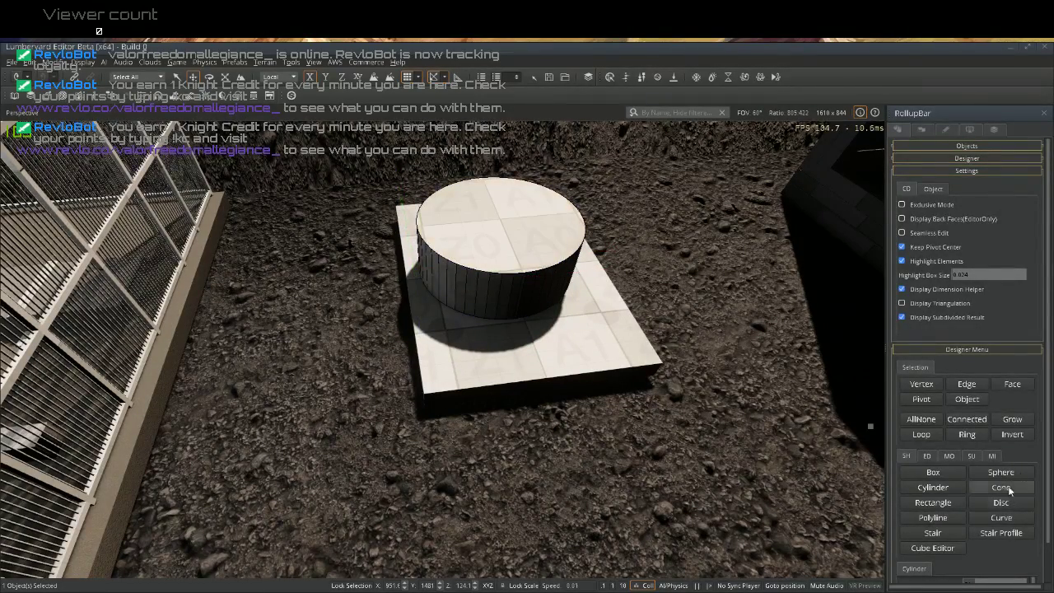
Select the new cylinder as a whole object and shift it along the X and Y axes to centre it on the slab
click(970, 399)
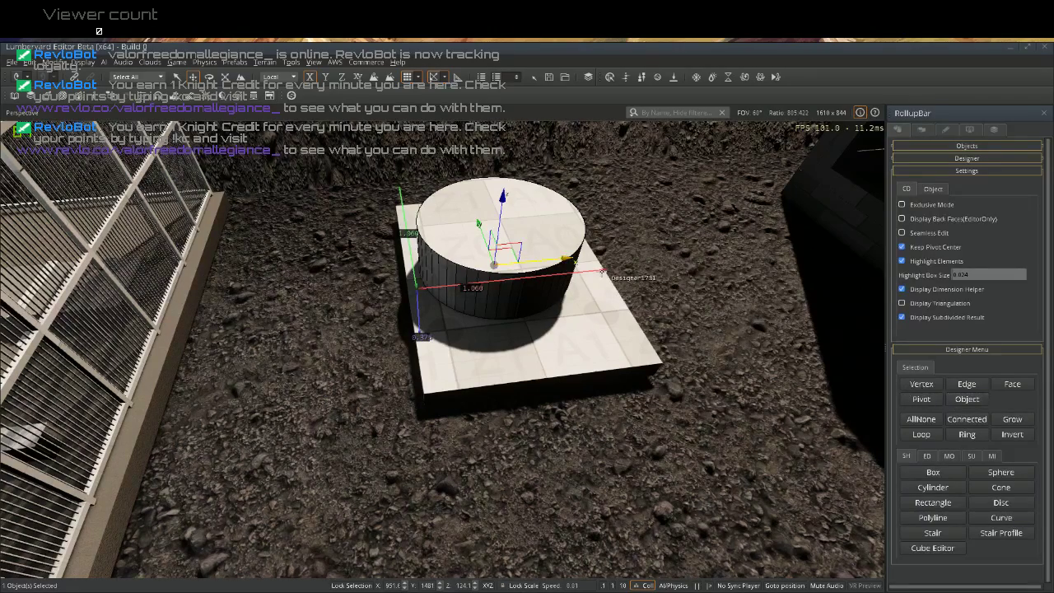
drag(550, 259, 555, 259)
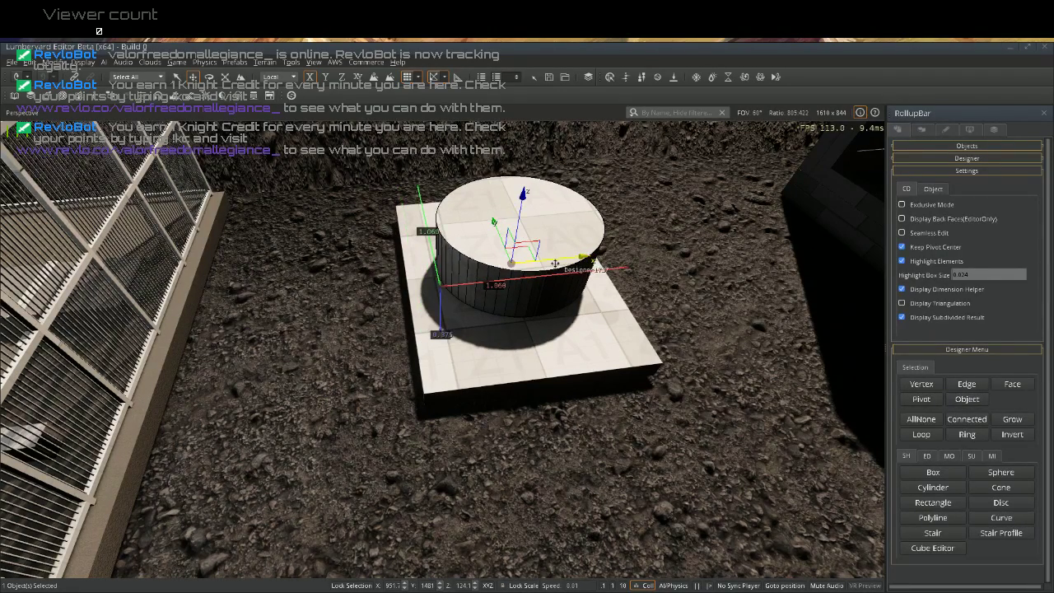
right_drag(555, 261, 665, 262)
key(a)
key(a)
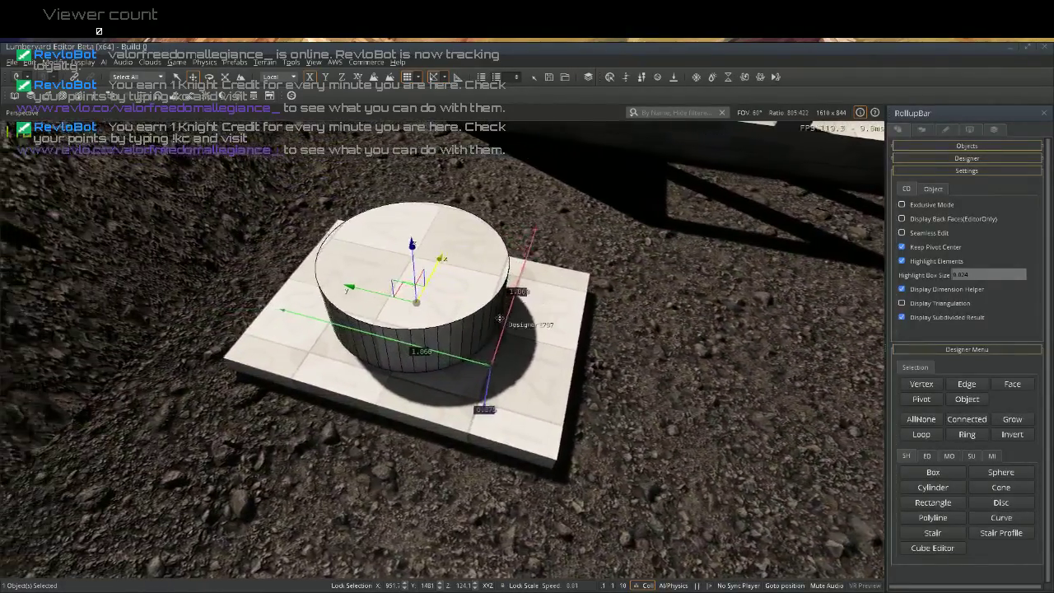
scroll(505, 326, up, 5)
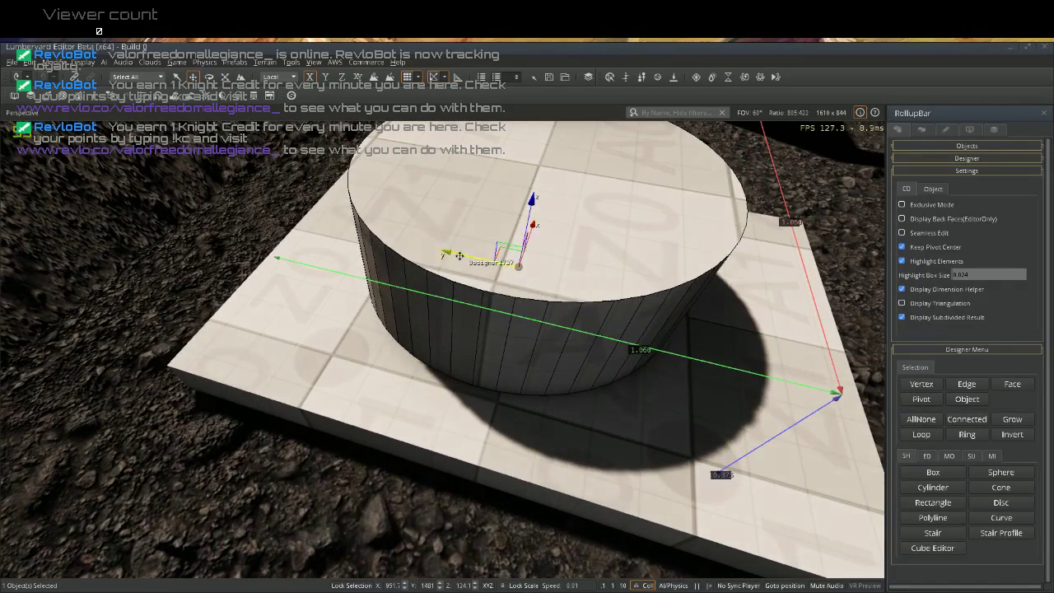
drag(459, 256, 470, 260)
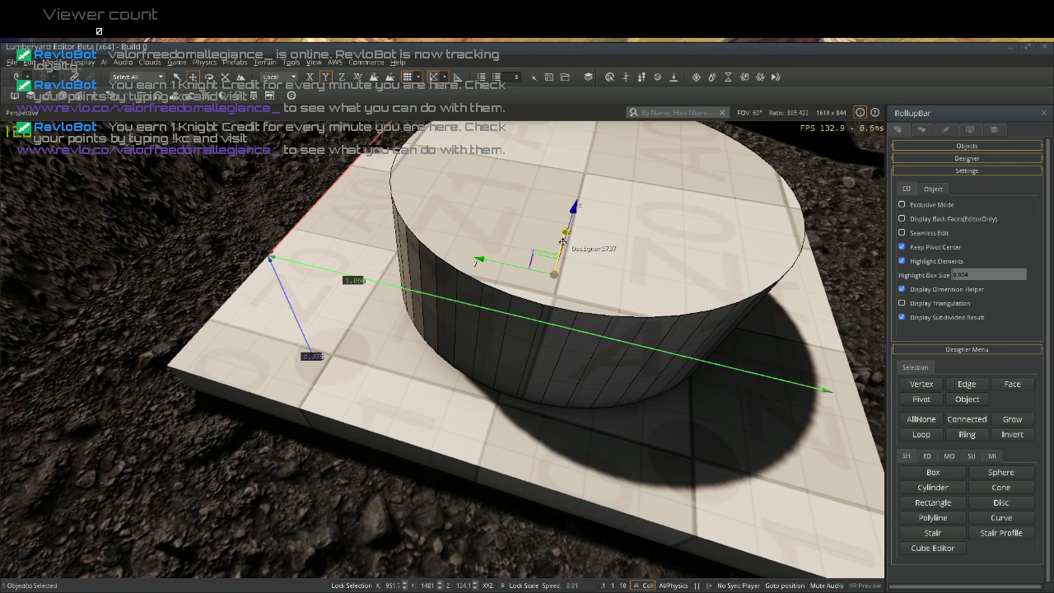
Clone the cylinder along the Y axis and place the copy on the ground beside the slab
key(a)
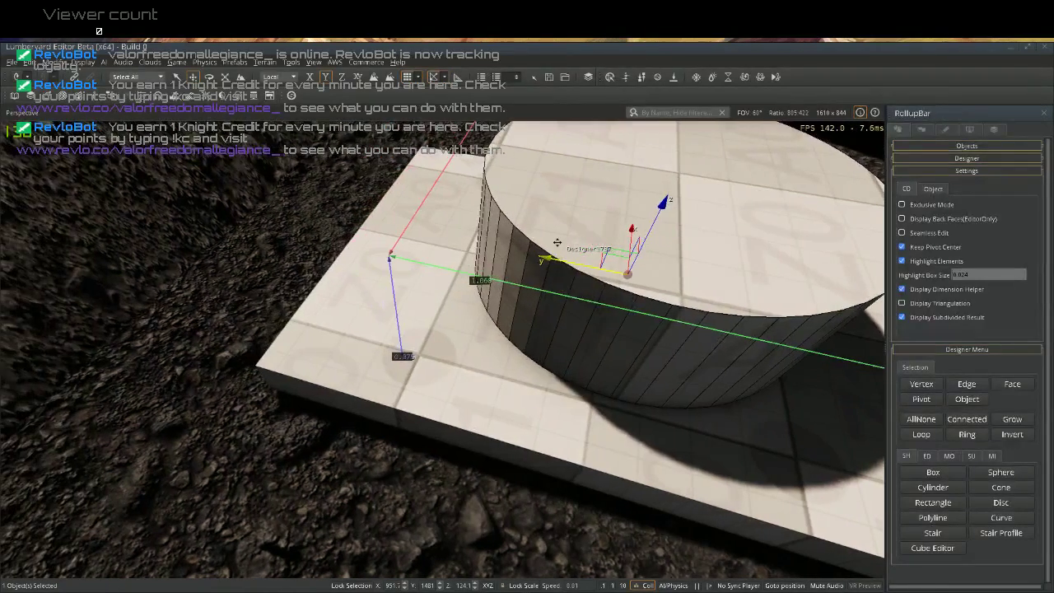
key(s)
key(s)
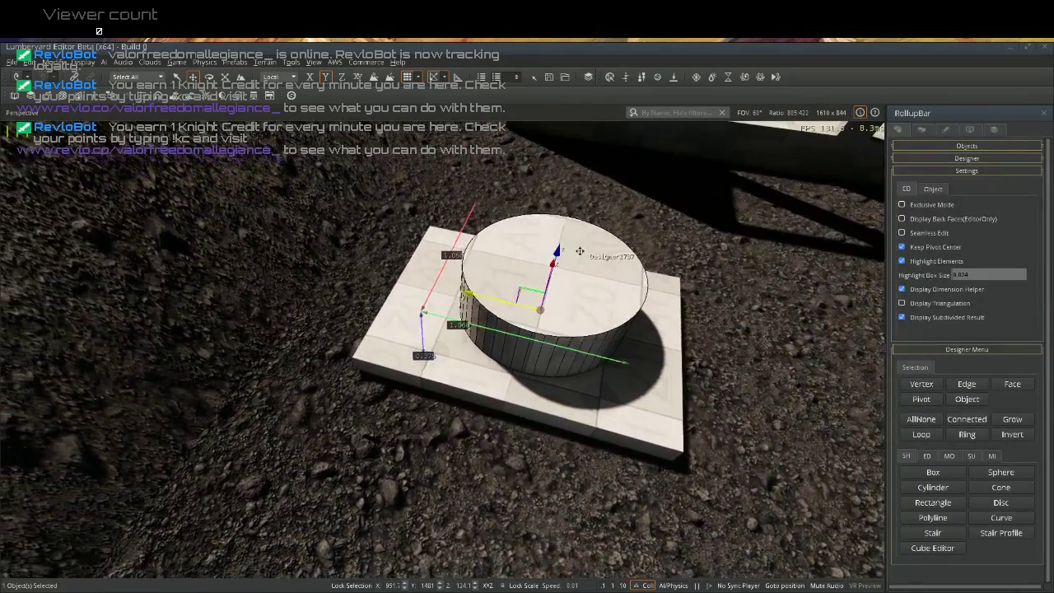
right_drag(579, 251, 578, 251)
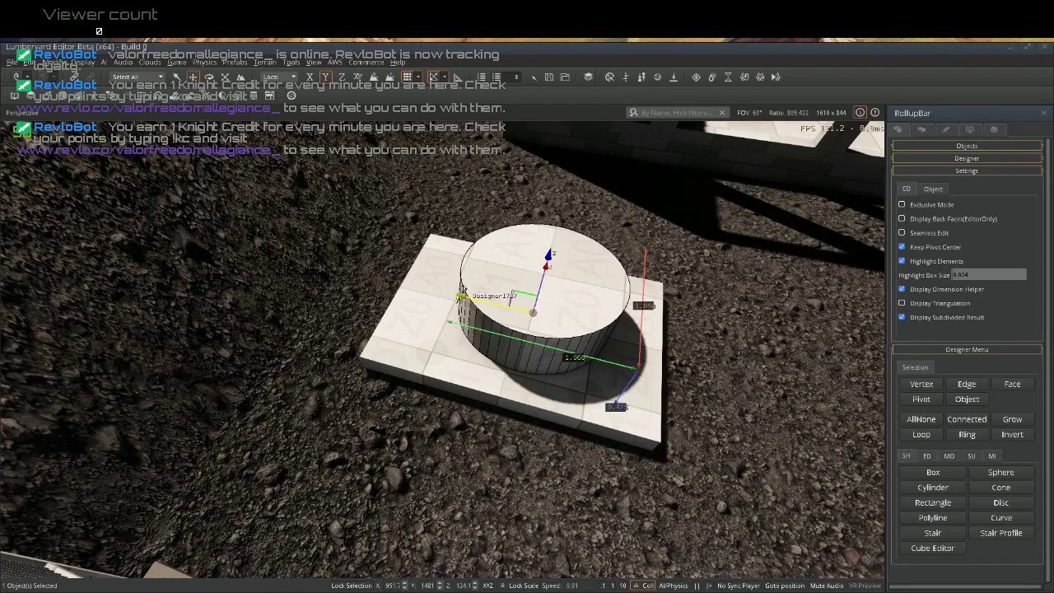
key(ctrl+c)
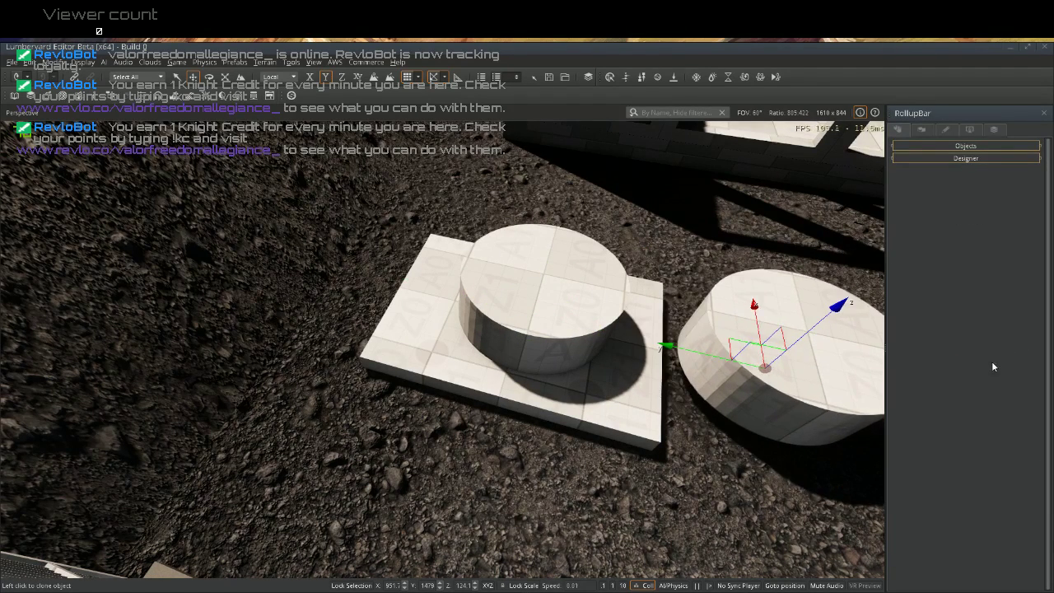
right_drag(803, 385, 807, 369)
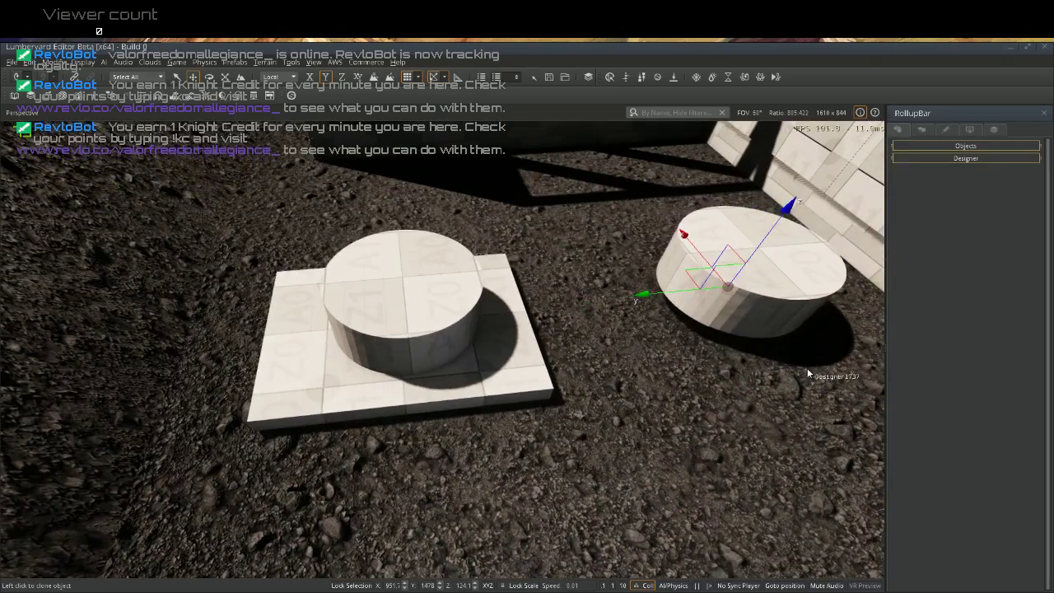
click(823, 359)
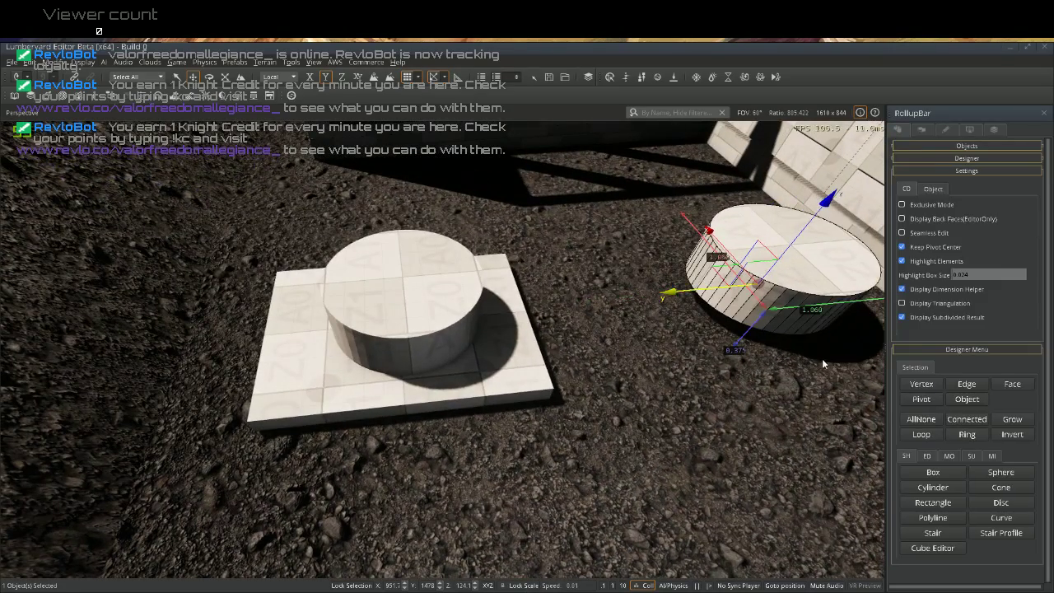
Clone the slab's cylinder upward along the Z axis so the copy is stacked on it, and scale the copy uniformly to 1.11
click(409, 325)
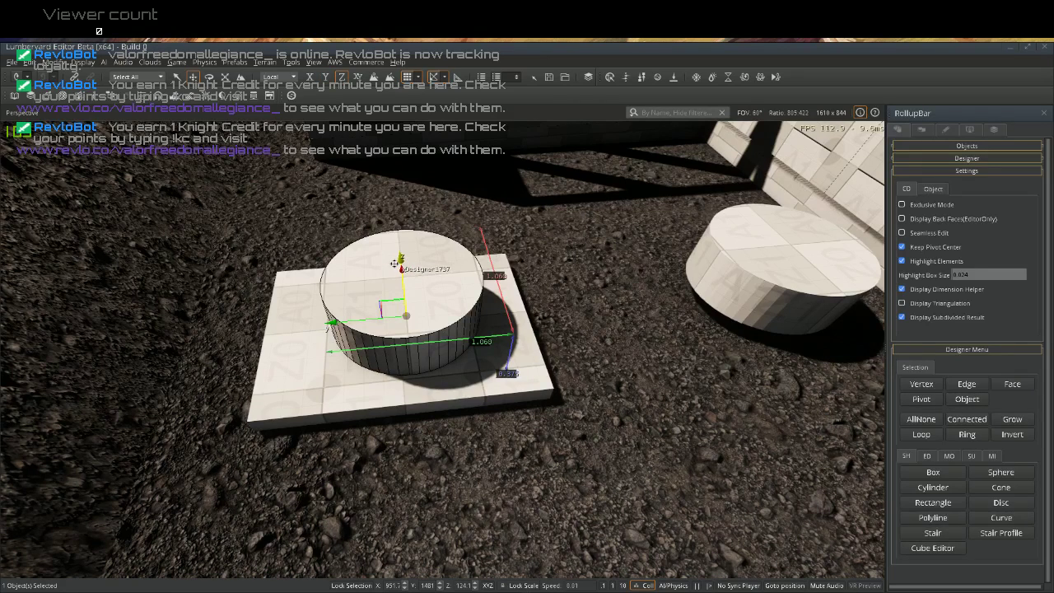
key(ctrl+c)
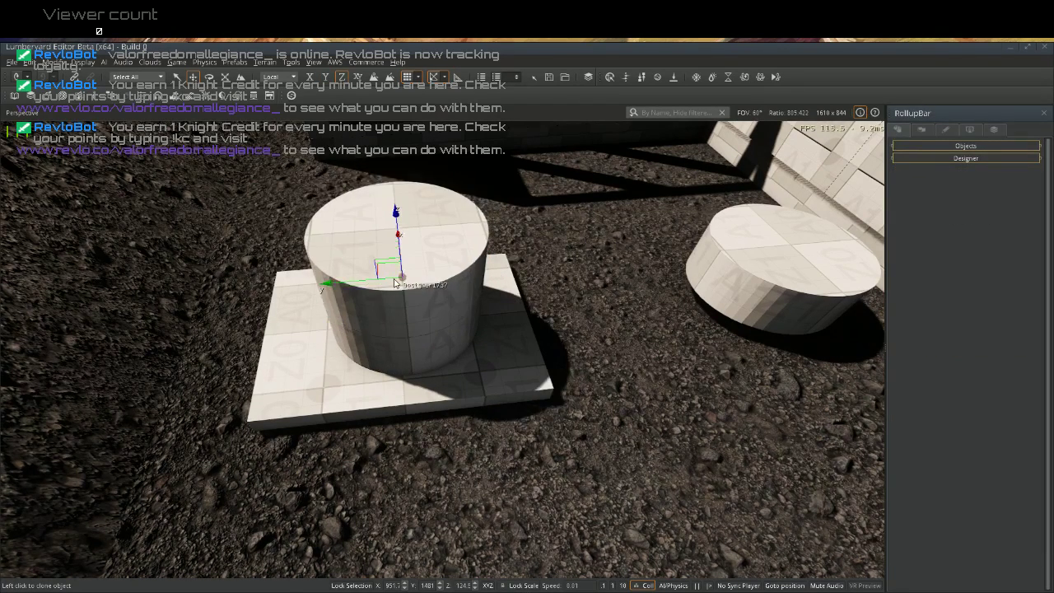
click(393, 282)
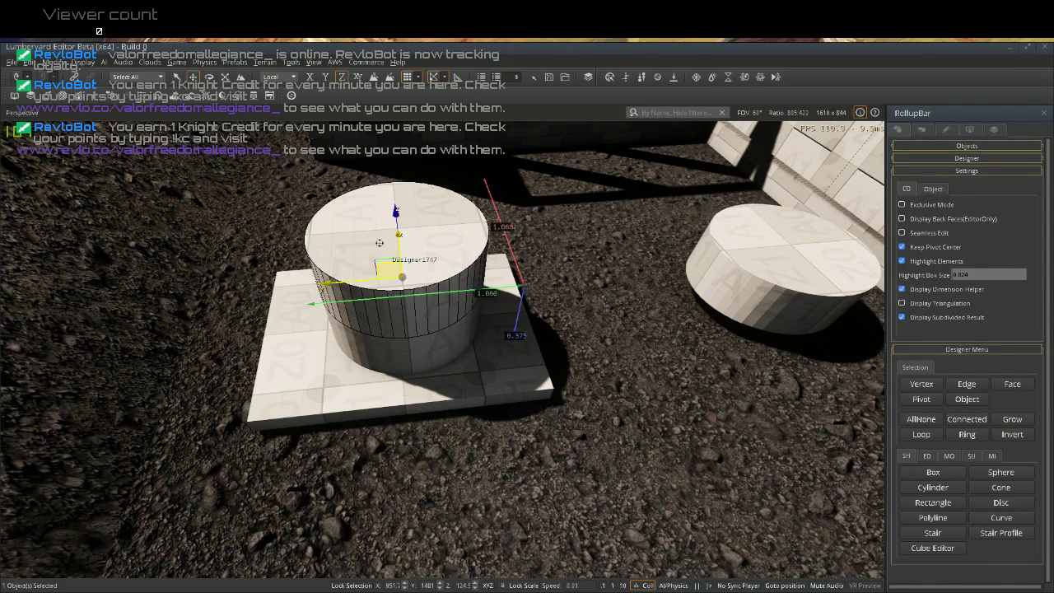
click(225, 77)
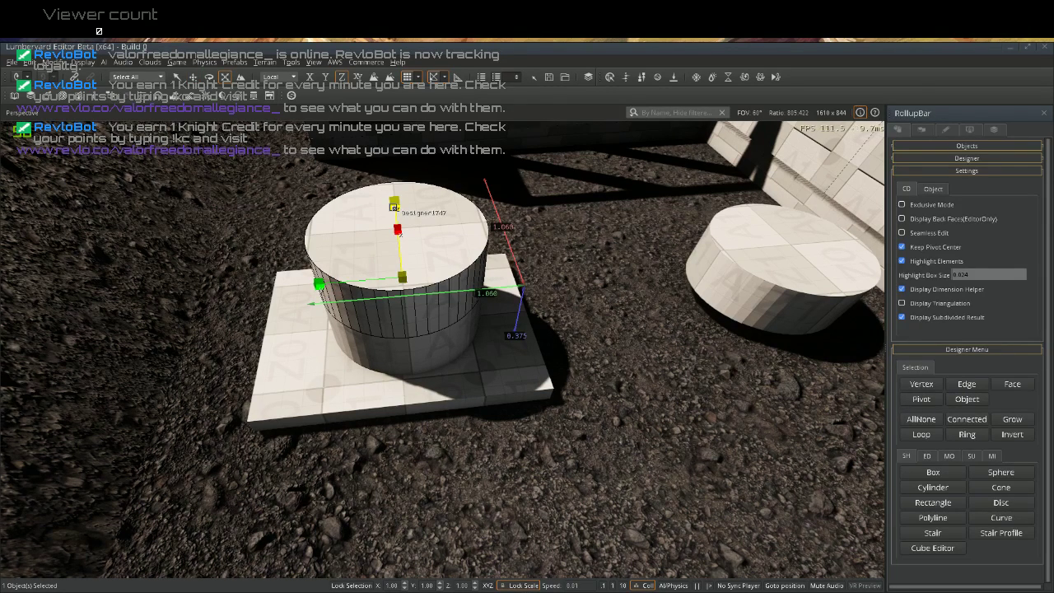
drag(394, 207, 390, 202)
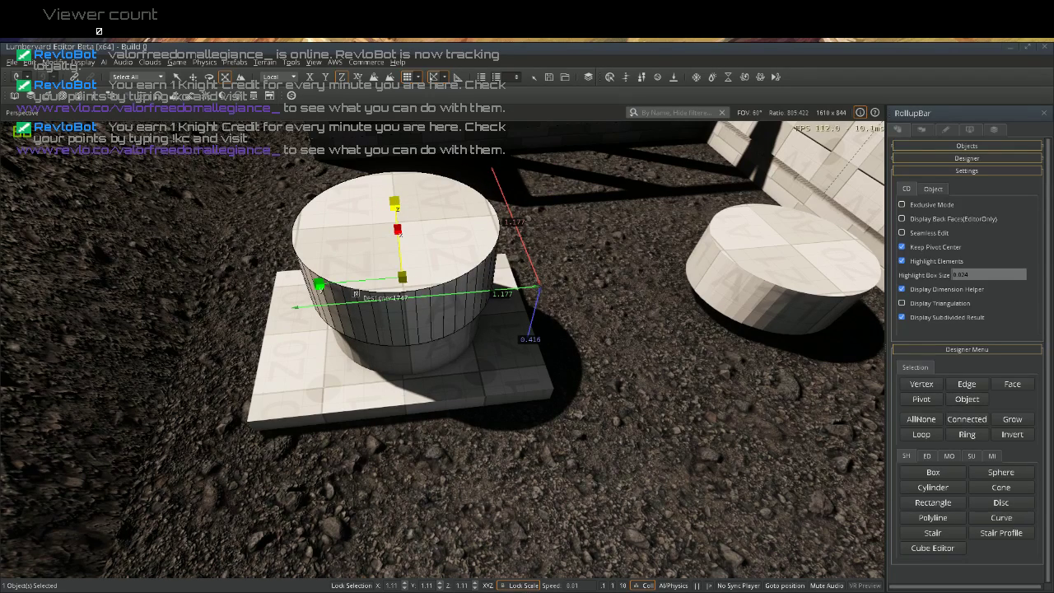
Clone the enlarged cylinder along the Y axis and place the copy above the spare cylinder beside the slab
key(w)
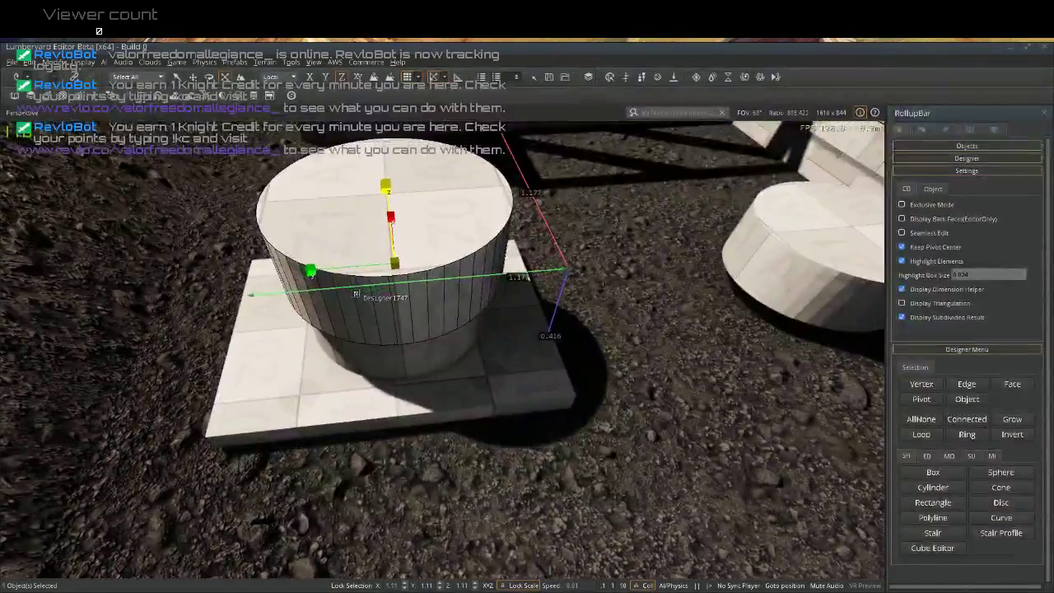
key(a)
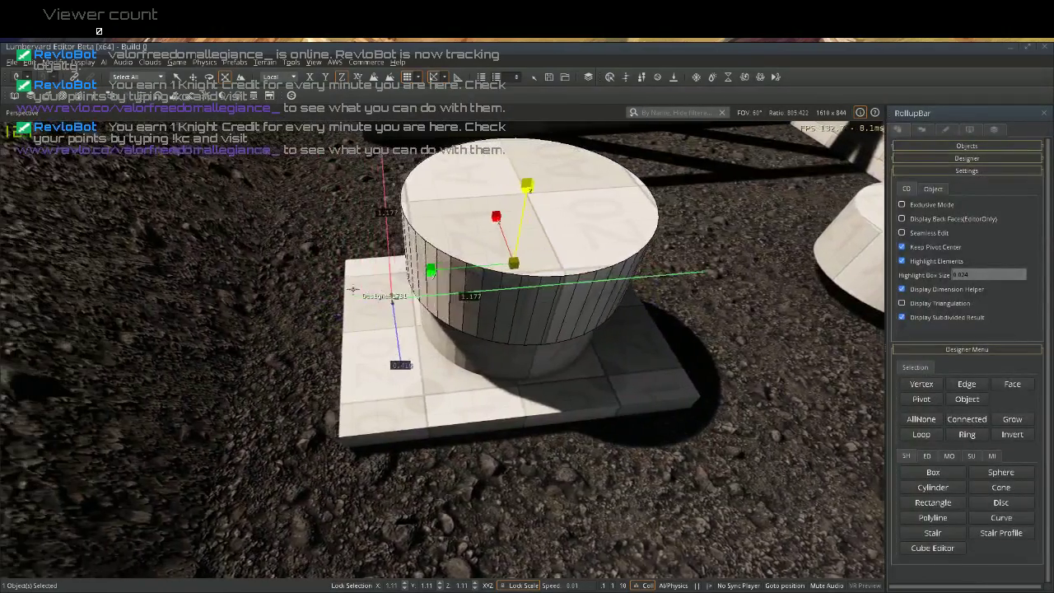
right_drag(355, 291, 372, 271)
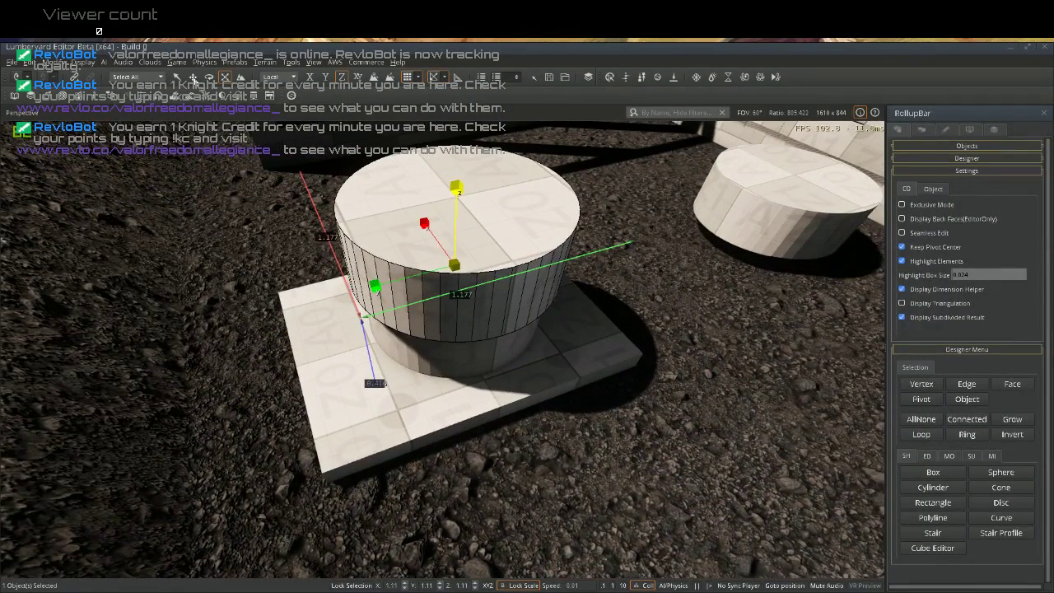
key(1)
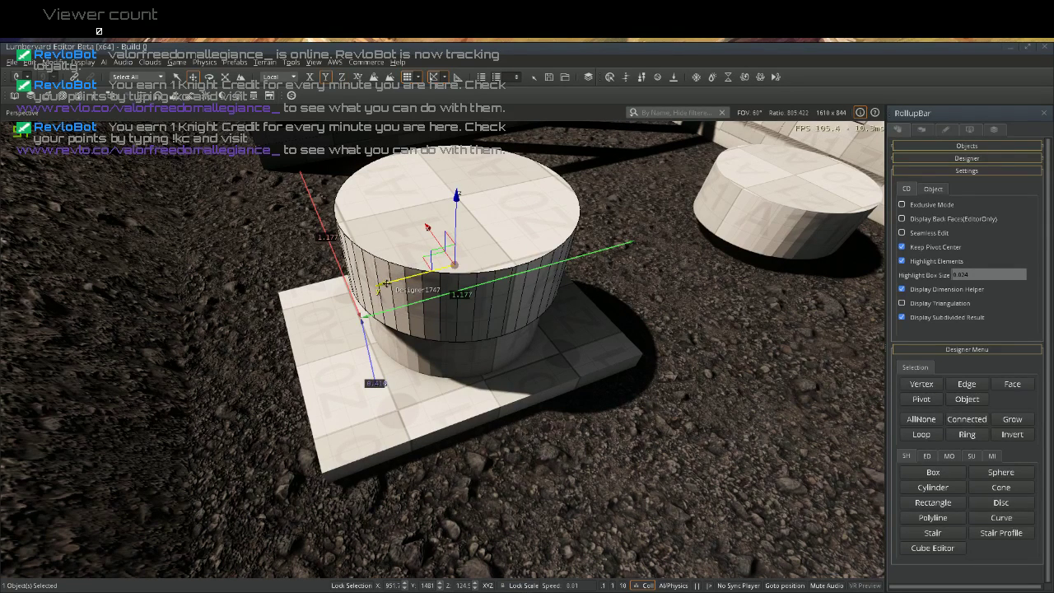
key(ctrl+c)
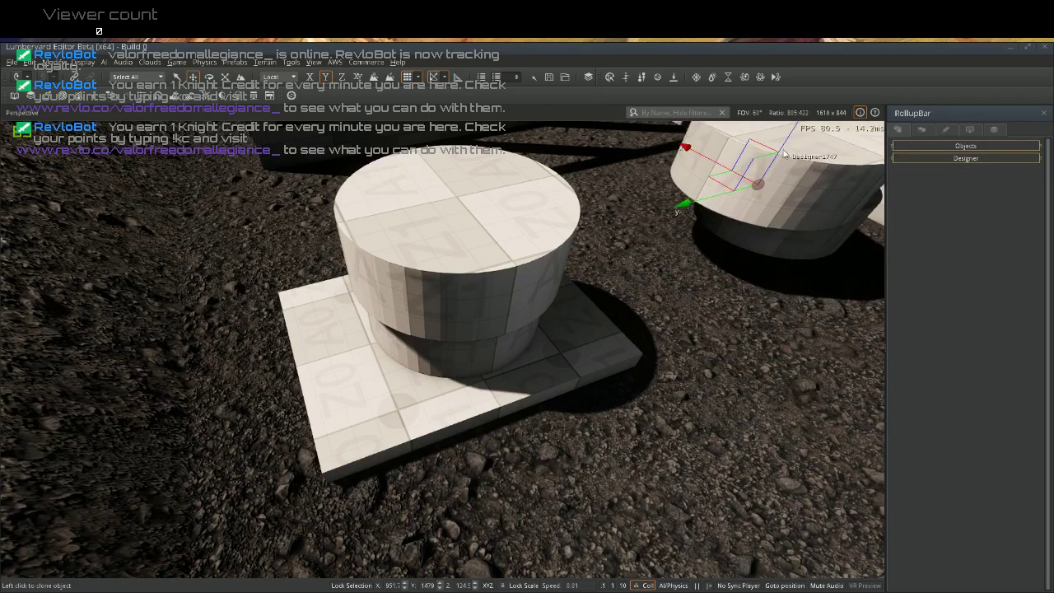
click(823, 142)
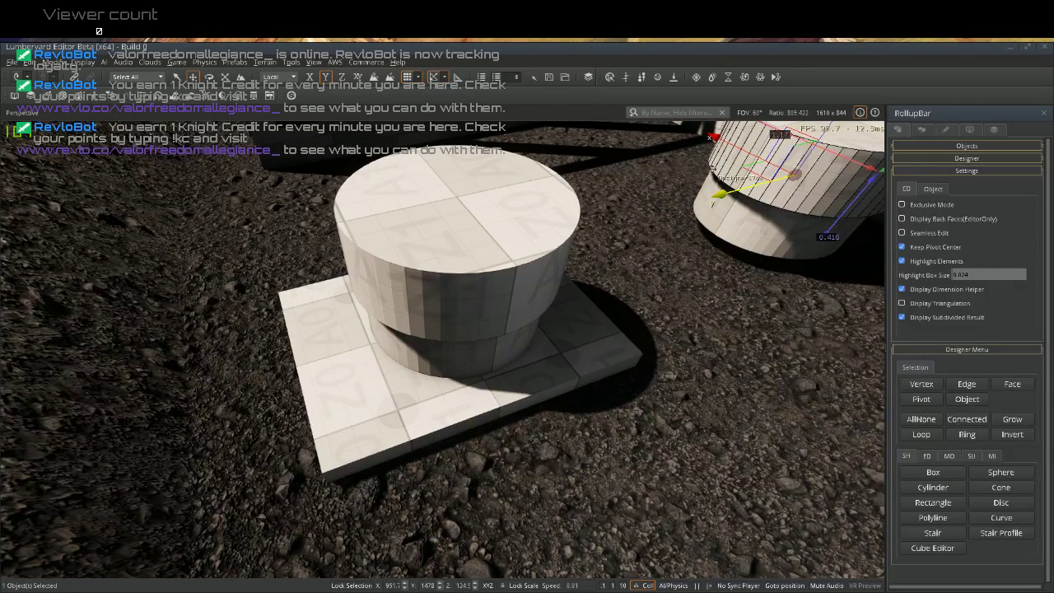
Lower the enlarged cylinder along the Z axis so it encloses the slab's original cylinder, keeping it slightly above the slab
click(479, 242)
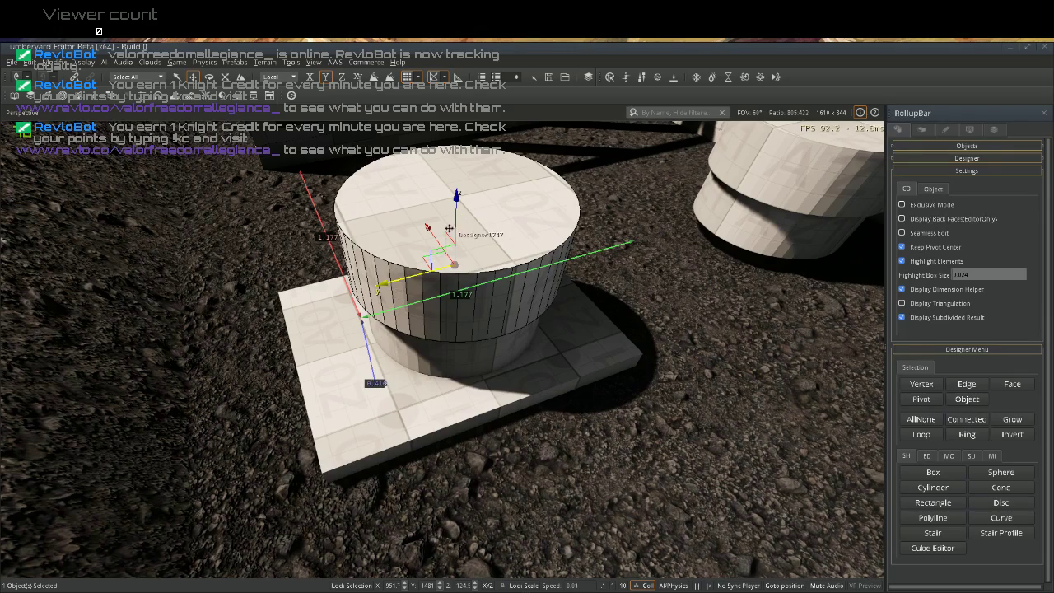
drag(456, 230, 464, 281)
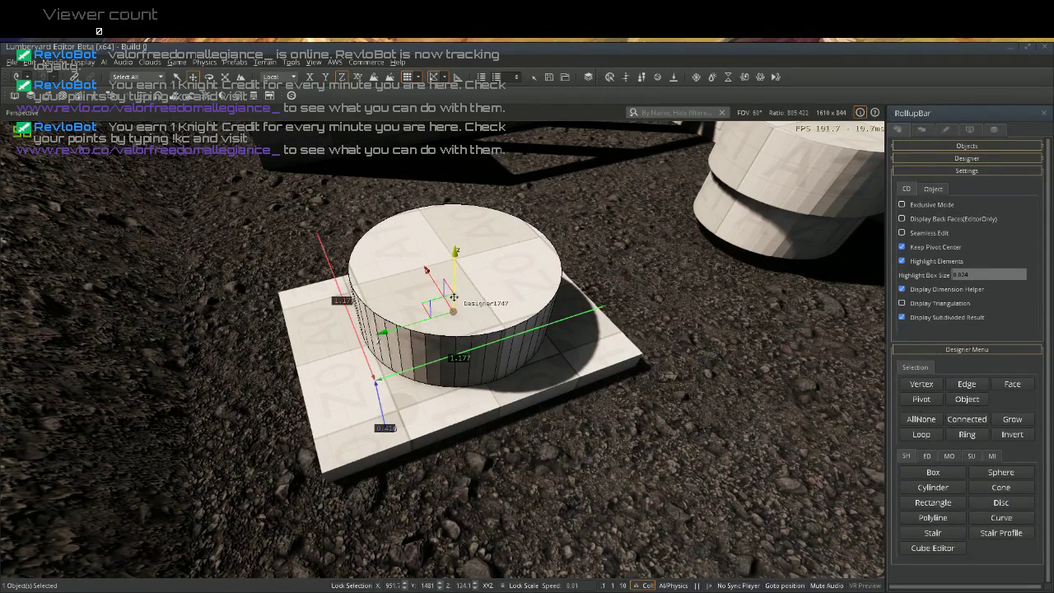
drag(454, 280, 451, 272)
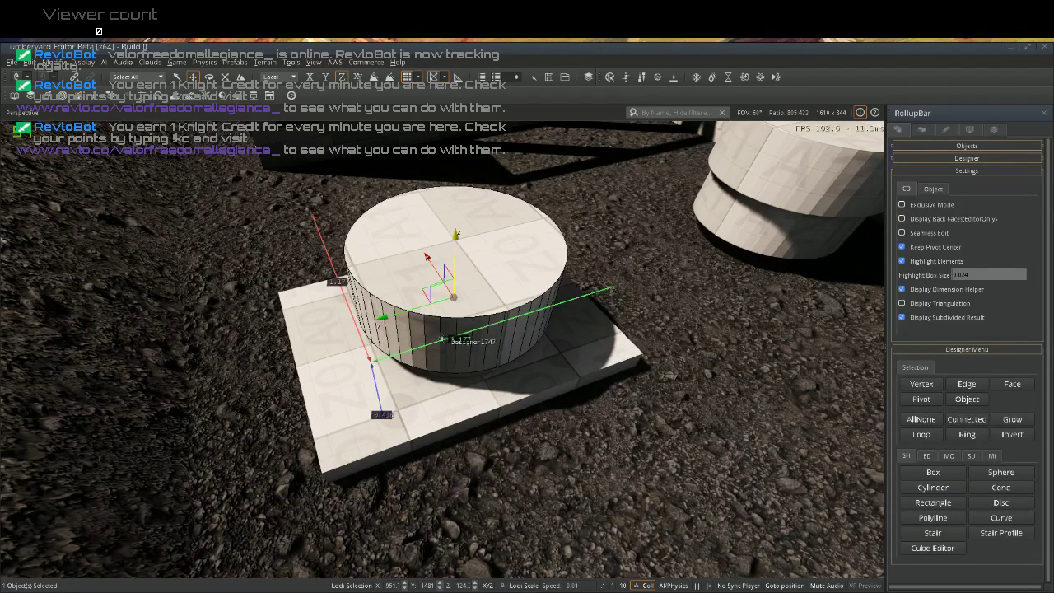
Scale the inner 1.06-wide cylinder on the slab to 1.67 along the Z axis so it pokes through the enlarged one
click(447, 375)
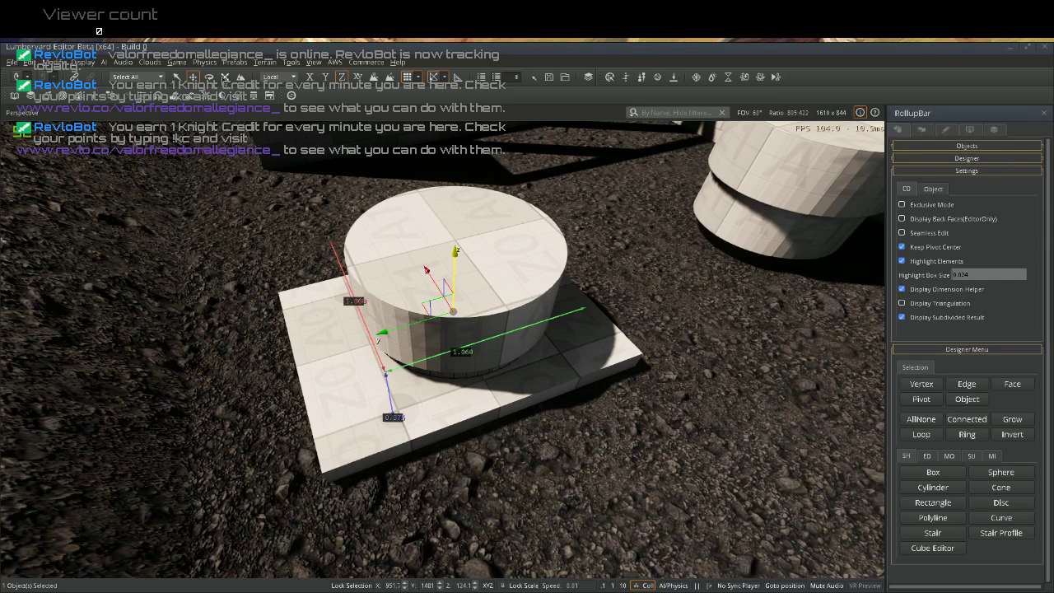
click(224, 76)
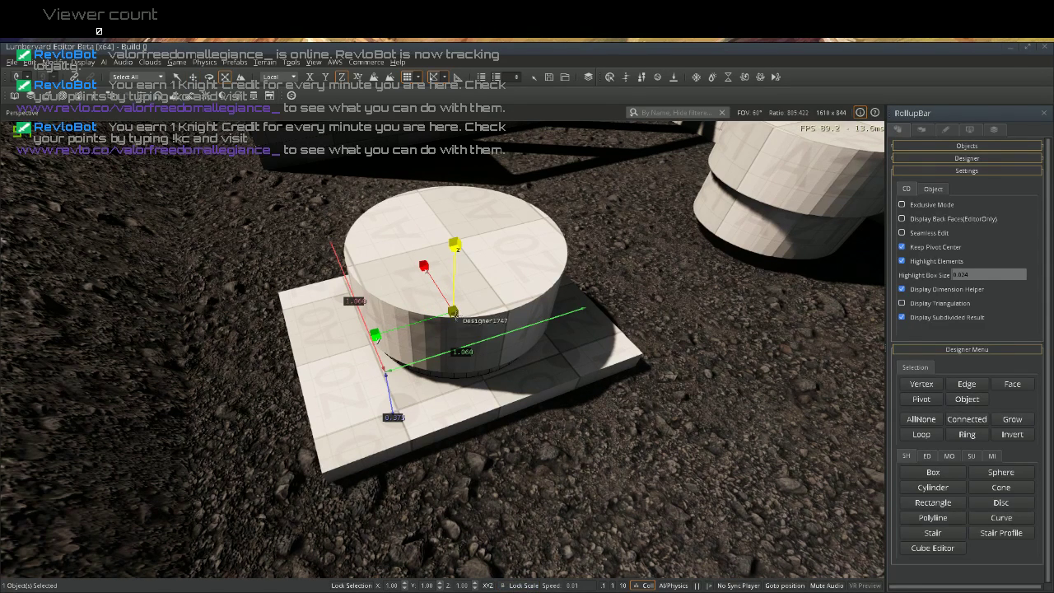
drag(456, 279, 454, 244)
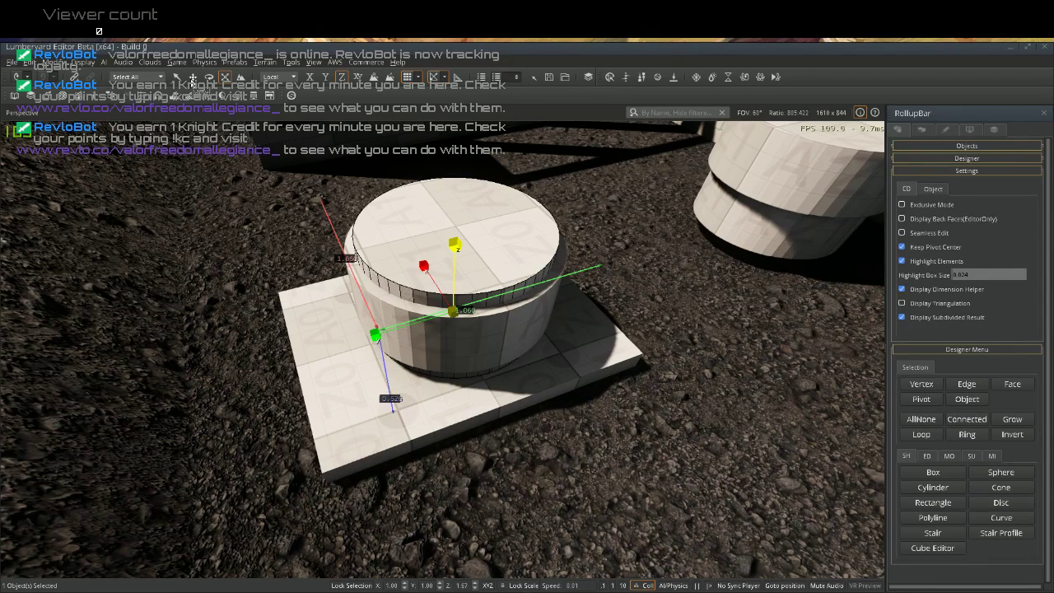
Boolean-subtract the inner 1.06-wide cylinder from the enlarged cylinder on the slab to form an open ring
click(191, 78)
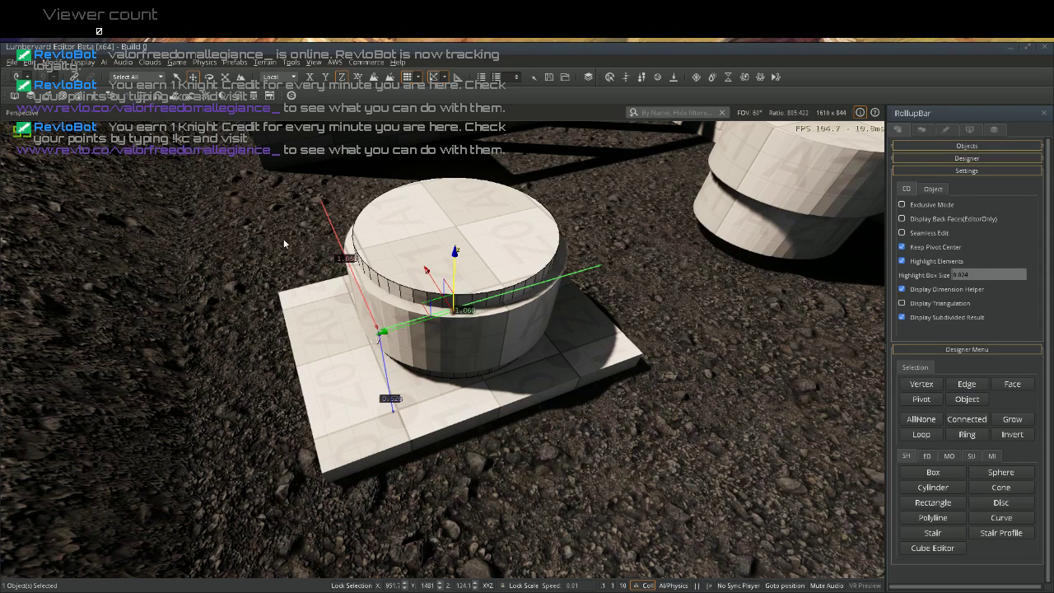
click(444, 344)
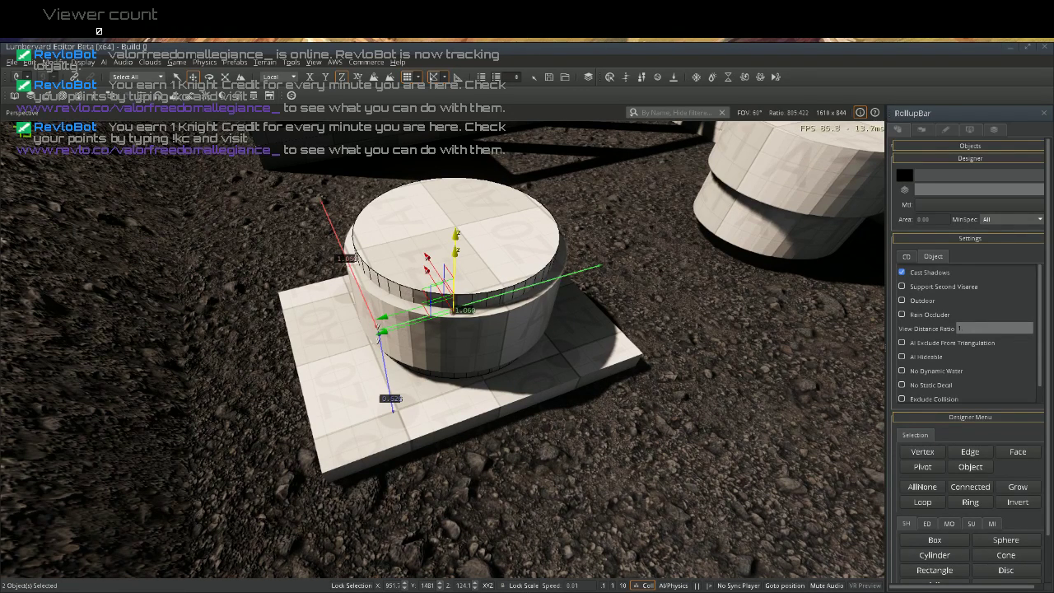
click(948, 523)
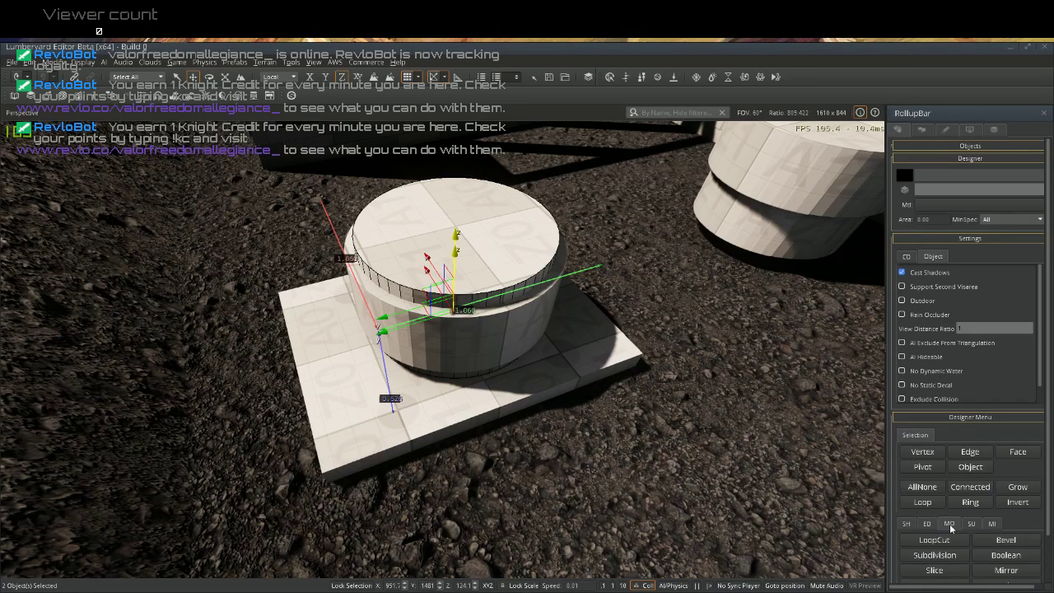
click(1005, 556)
scroll(935, 555, down, 2)
scroll(944, 552, down, 1)
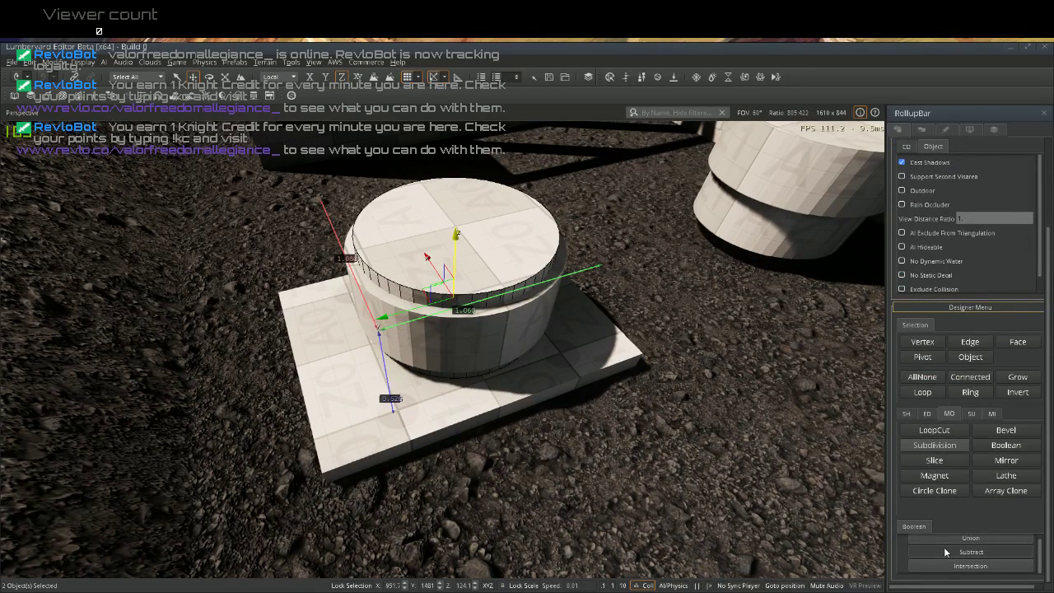
click(944, 551)
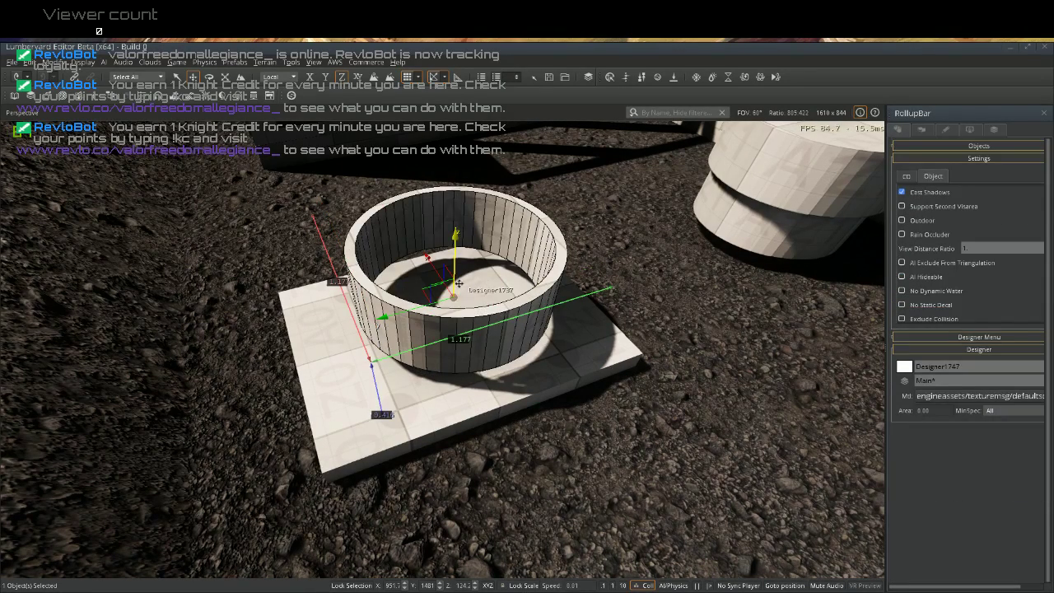
click(826, 326)
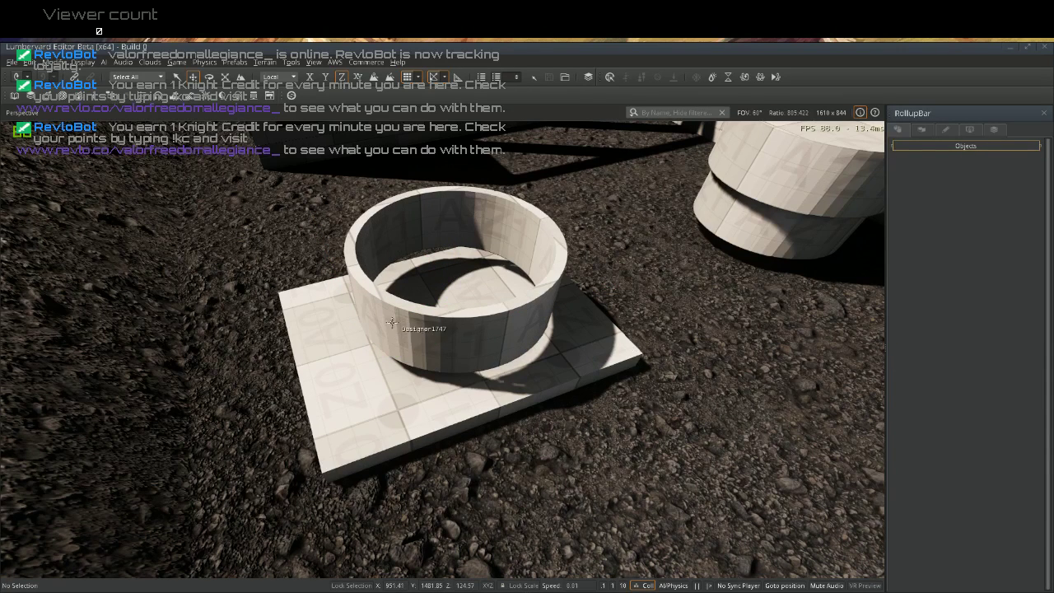
Lower the ring along the Z axis onto the slab and clone it upward so a second ring is stacked on it
click(441, 336)
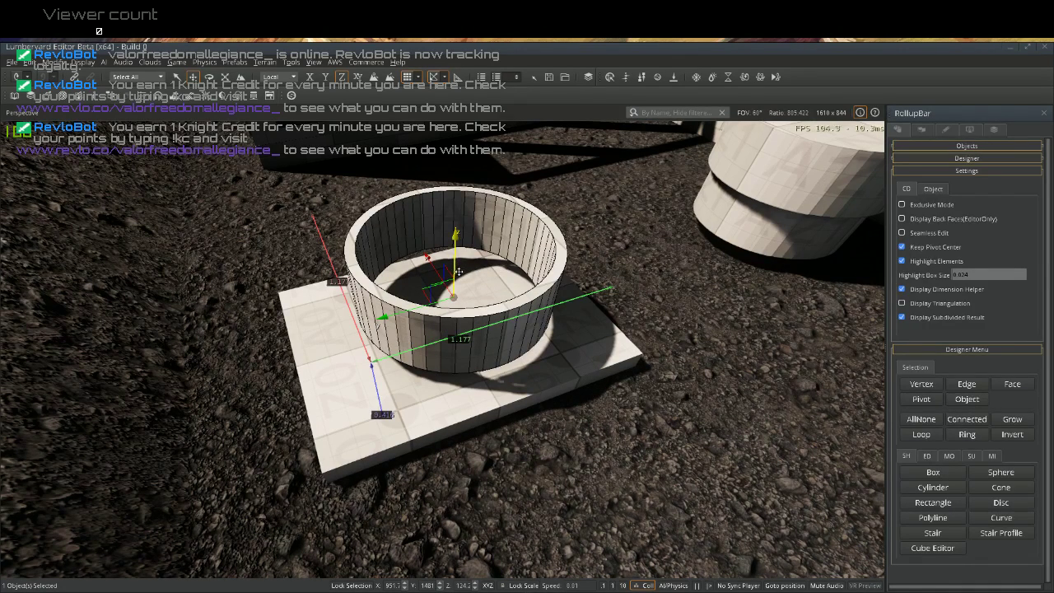
drag(458, 271, 463, 275)
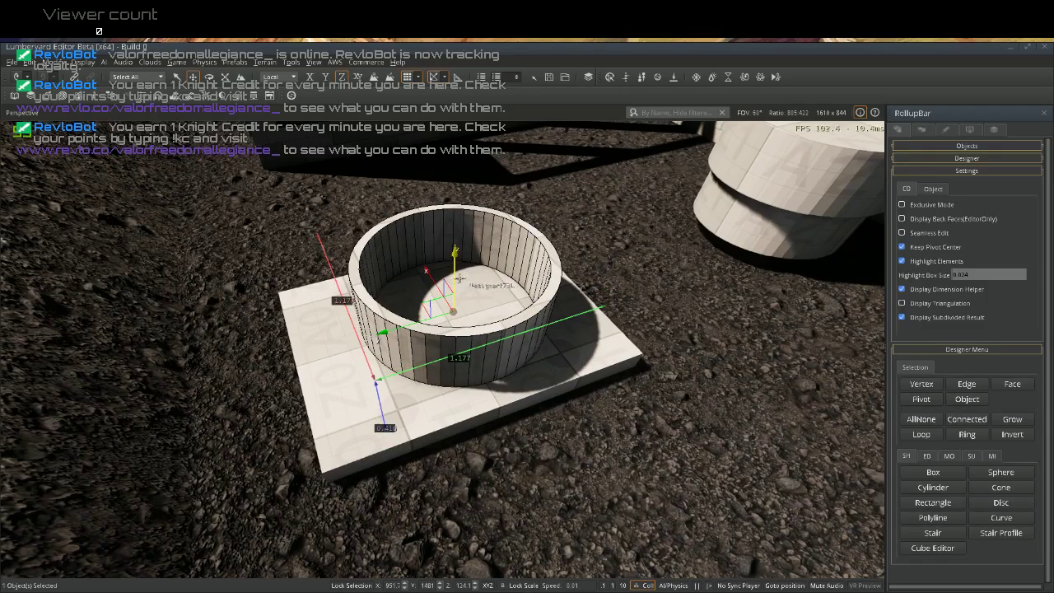
right_drag(462, 279, 371, 270)
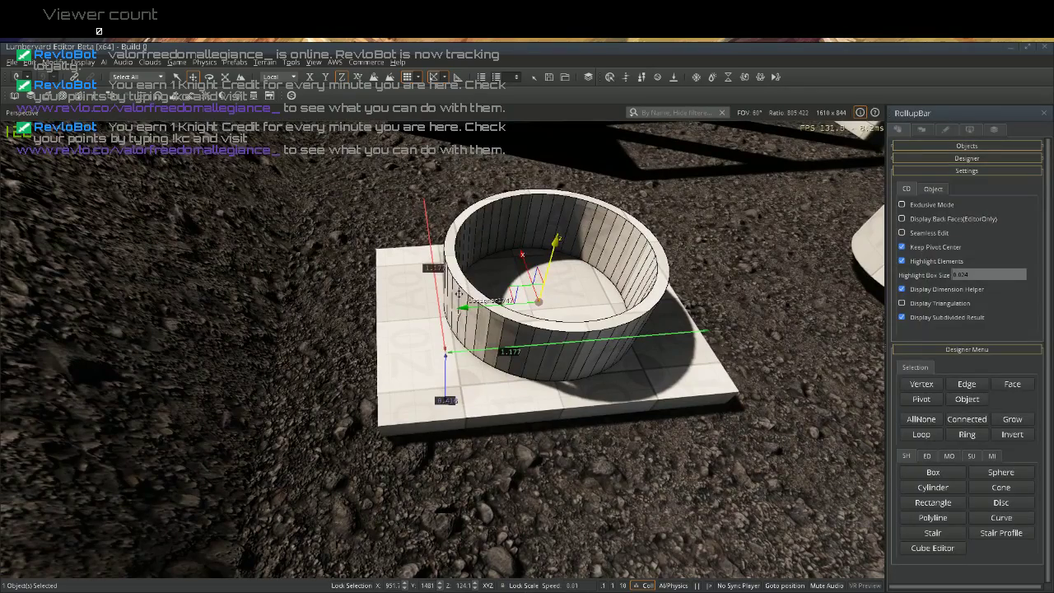
key(d)
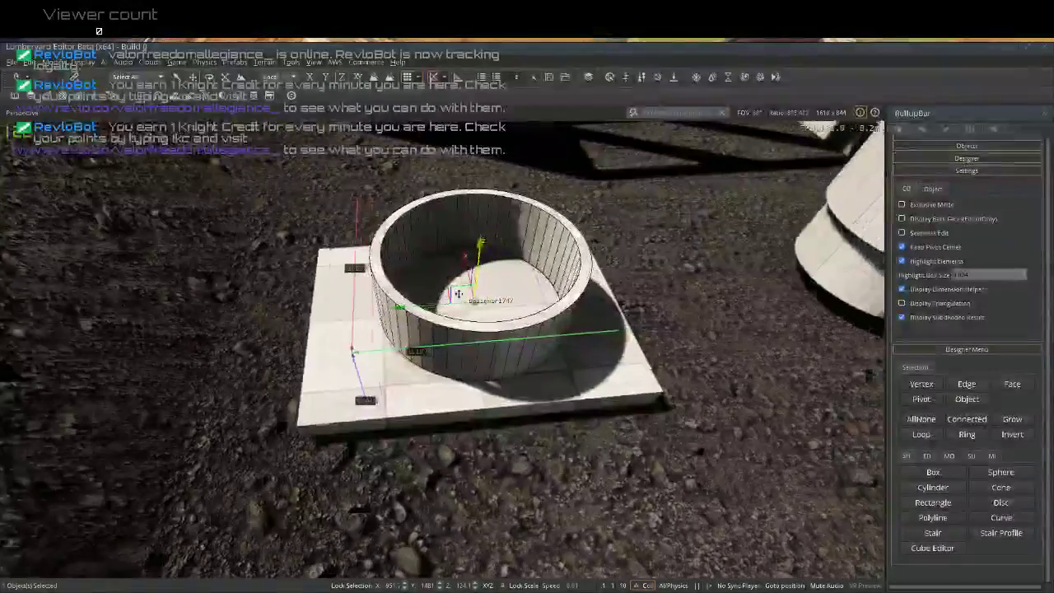
key(d)
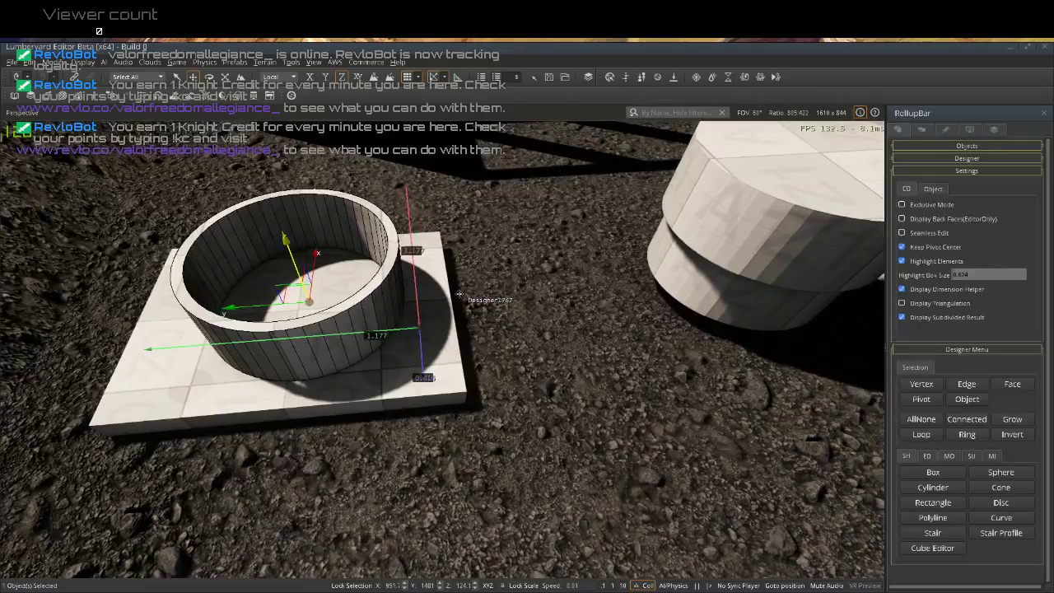
right_drag(458, 294, 459, 294)
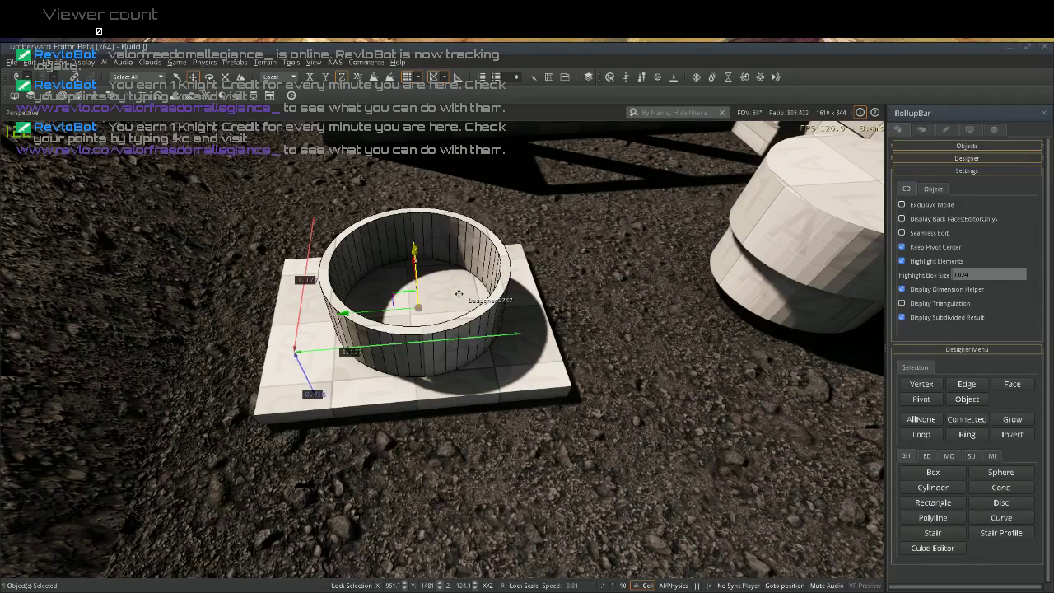
key(ctrl+c)
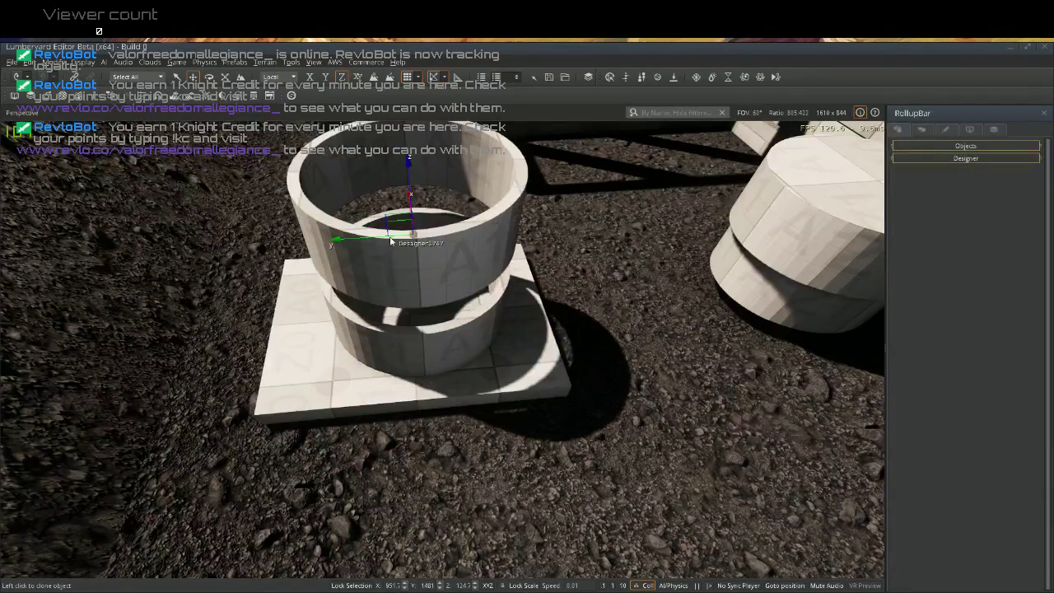
click(429, 265)
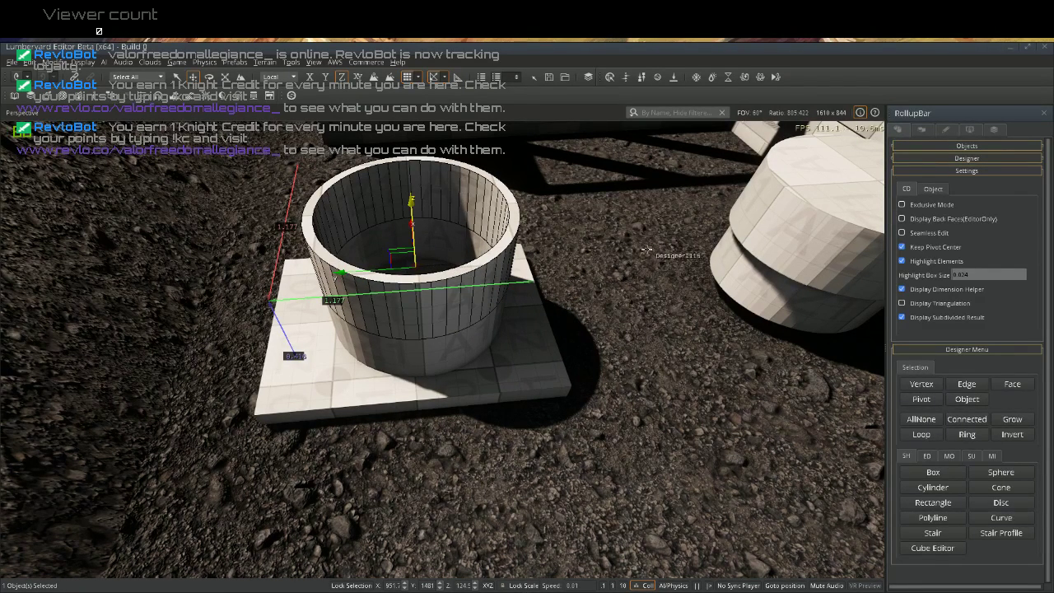
Clone the spare 1.177-wide cylinder along the Y axis over to the slab and raise the copy along Z onto the two rings
click(772, 231)
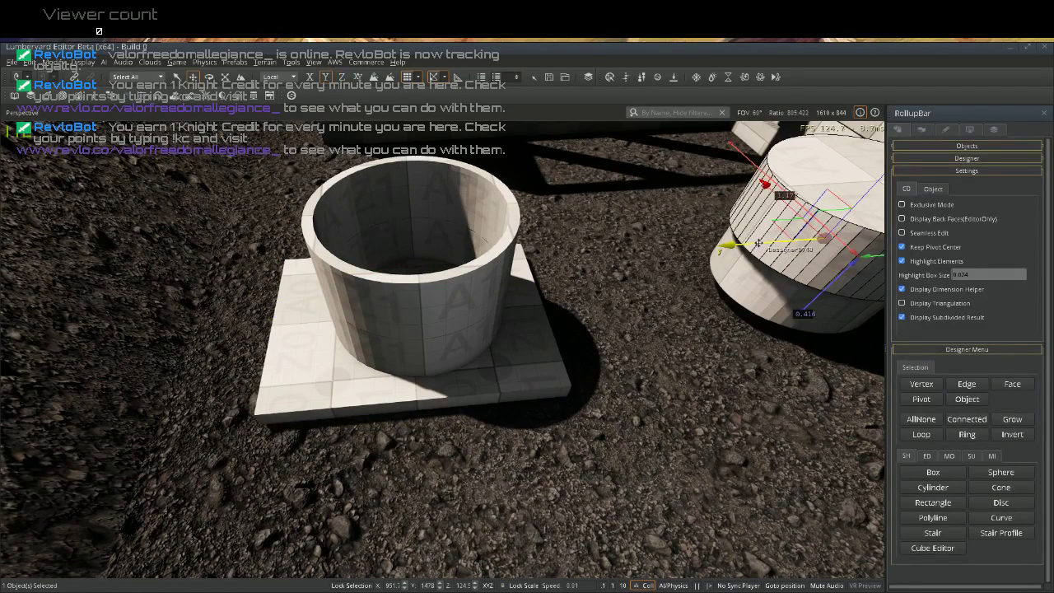
key(ctrl+c)
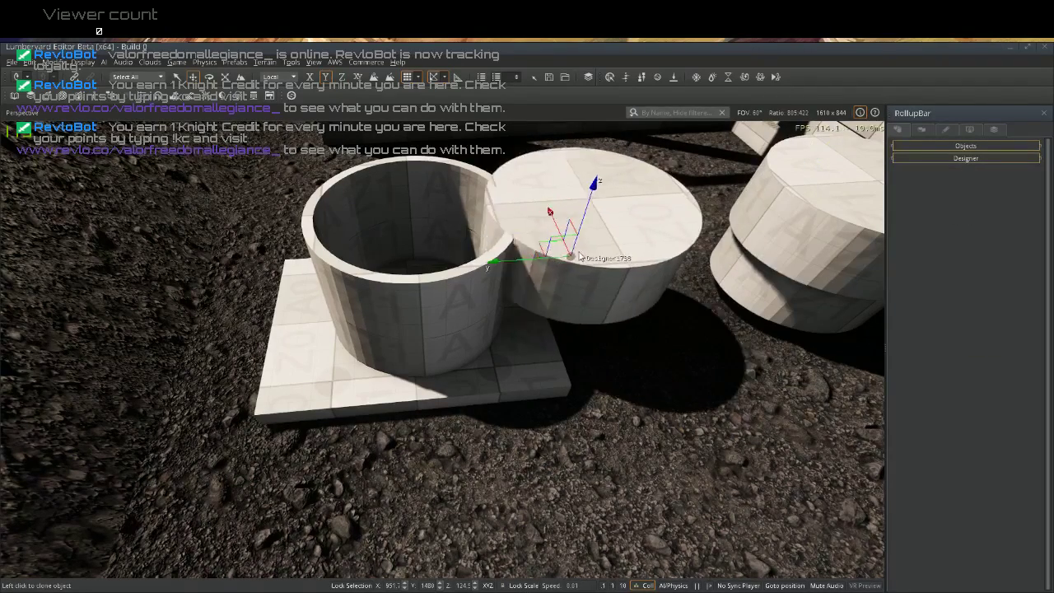
click(395, 264)
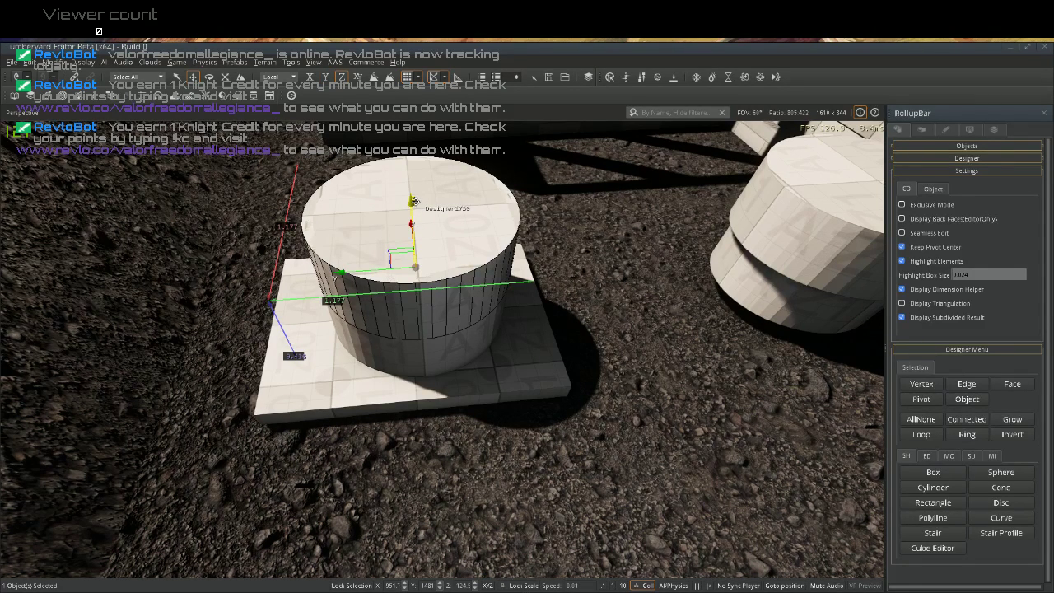
drag(413, 201, 397, 115)
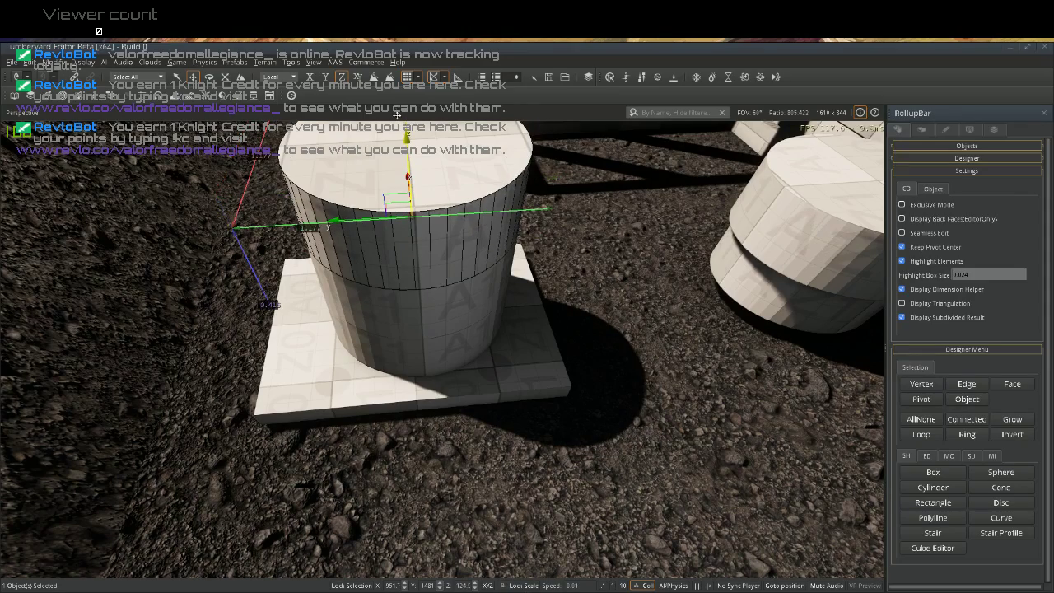
right_drag(427, 253, 414, 188)
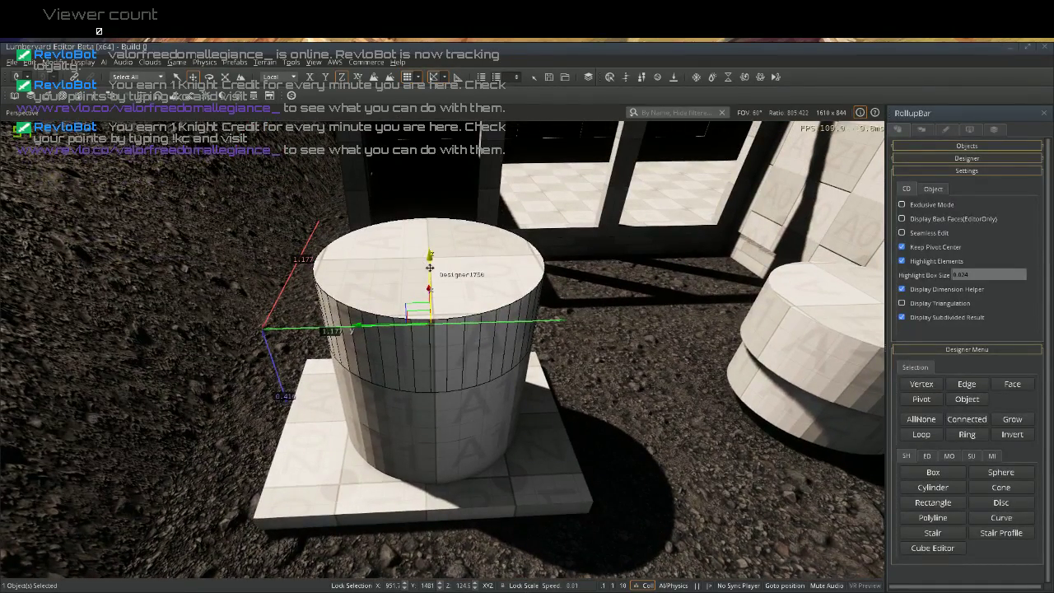
Clone the spare 1.06-wide cylinder along the Y axis into the stack and raise the copy along Z inside the solid top cylinder
click(743, 393)
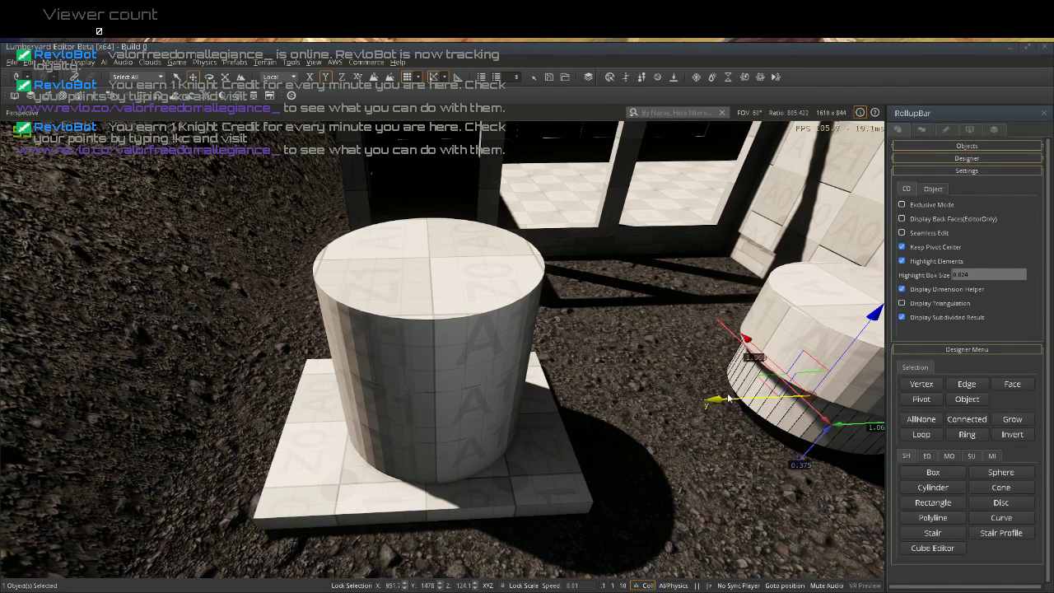
key(ctrl+shift+c)
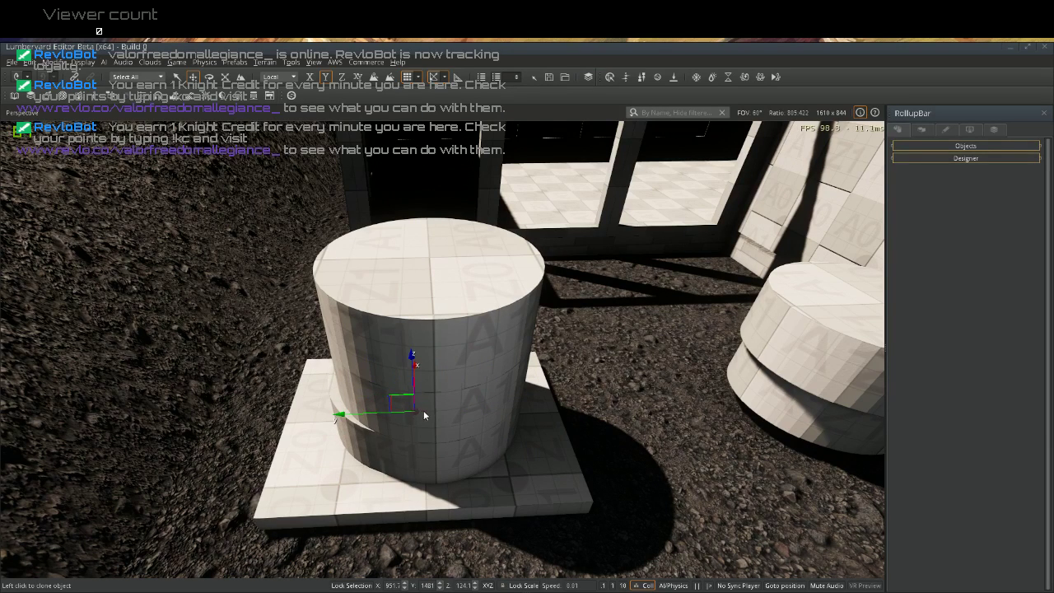
click(439, 412)
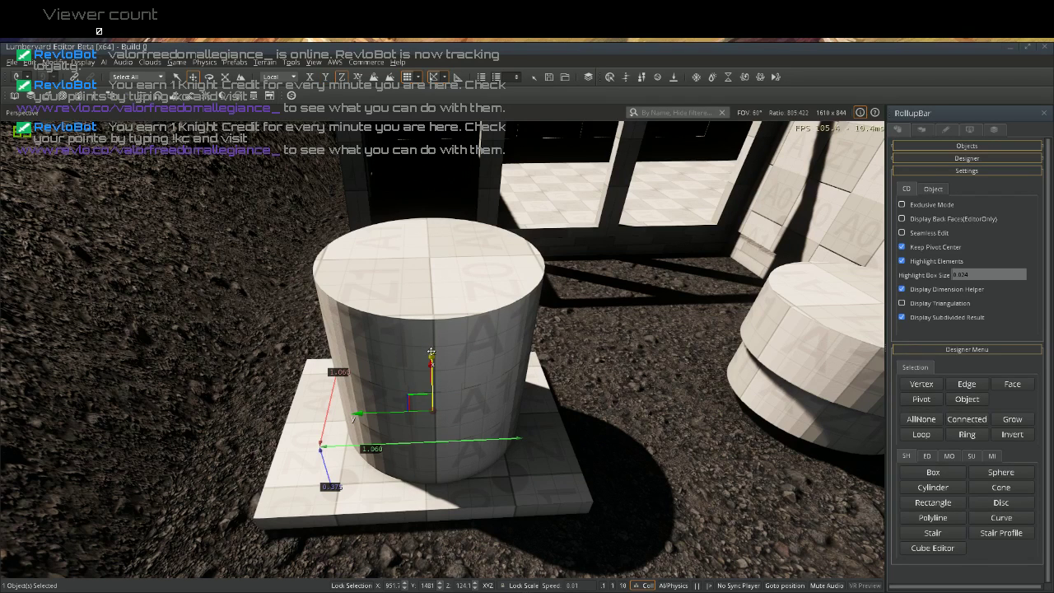
mouse_move(431, 352)
mouse_down()
mouse_move(443, 272)
mouse_move(437, 226)
mouse_move(437, 240)
mouse_up()
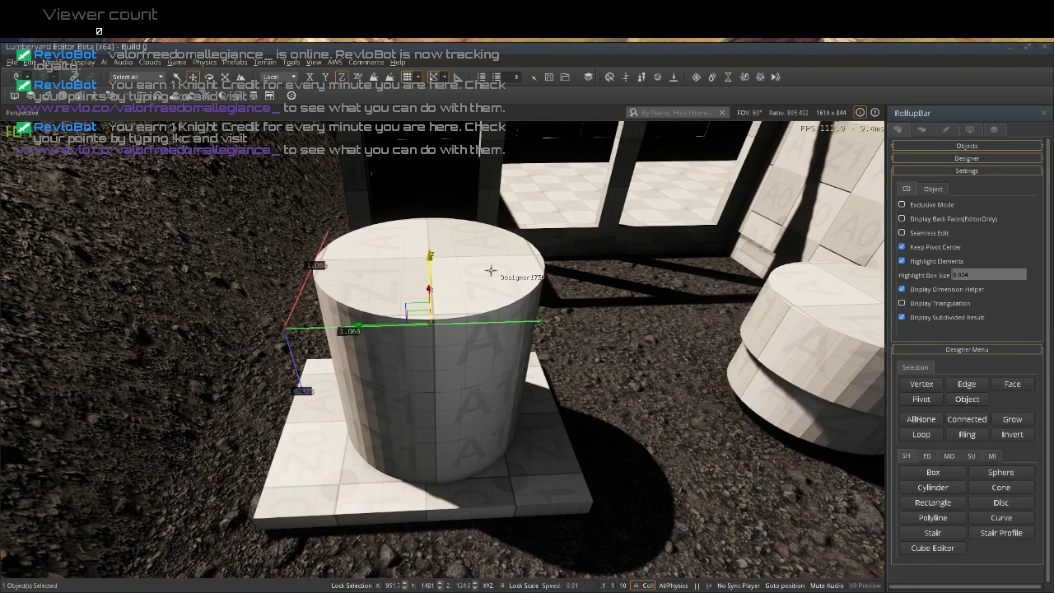
Boolean-subtract the small inner cylinder from the stack's top cylinder to hollow it out
ctrl+click(490, 271)
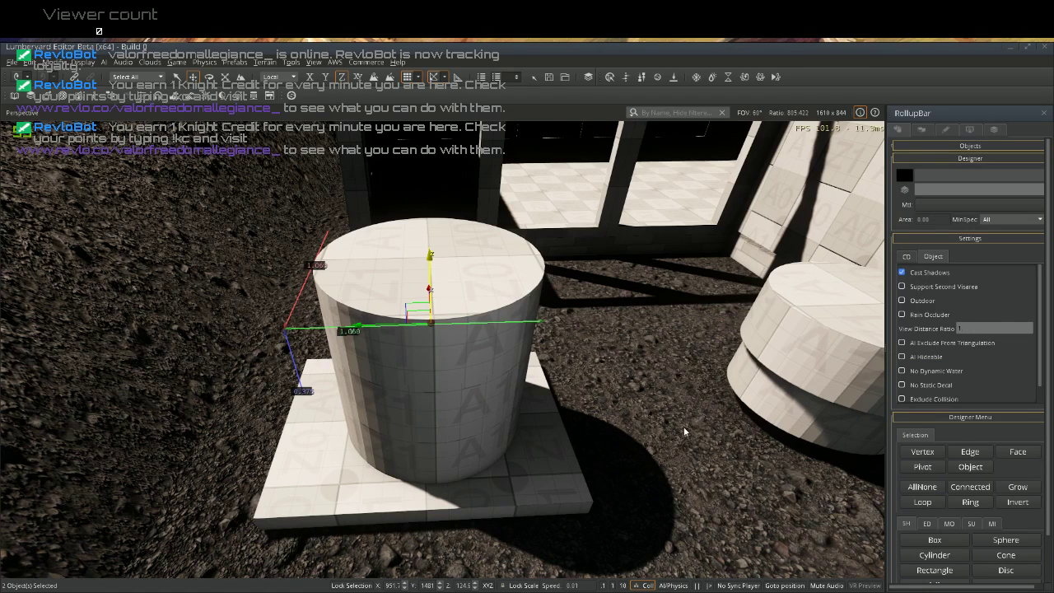
click(947, 524)
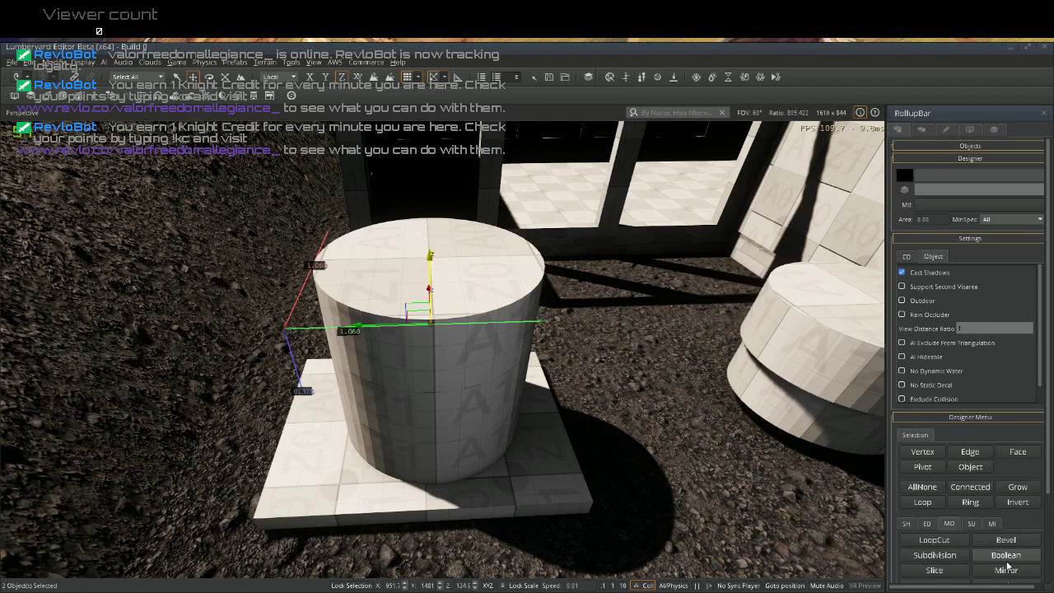
click(1006, 560)
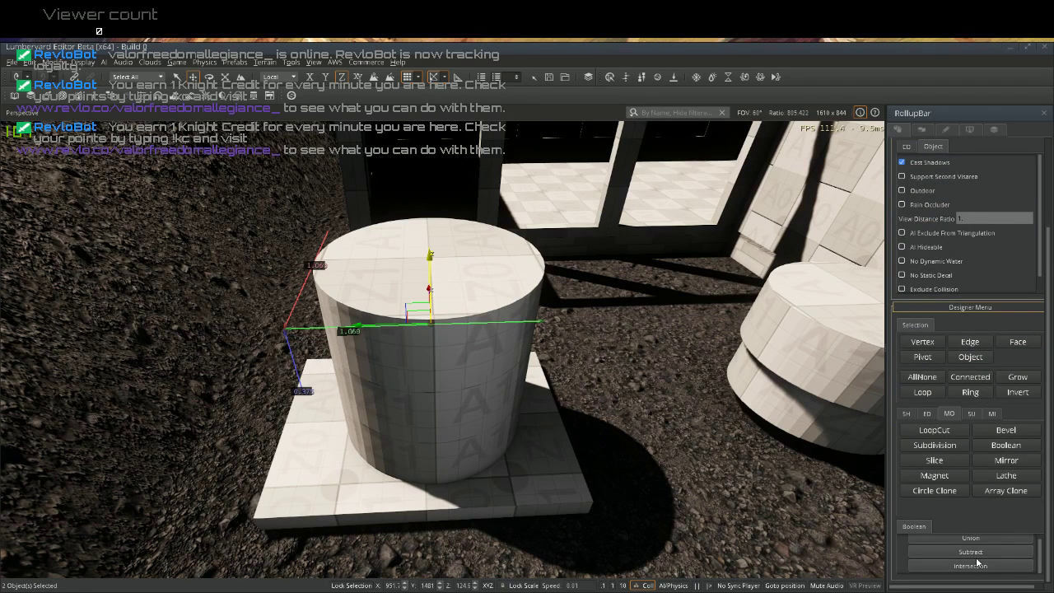
click(977, 558)
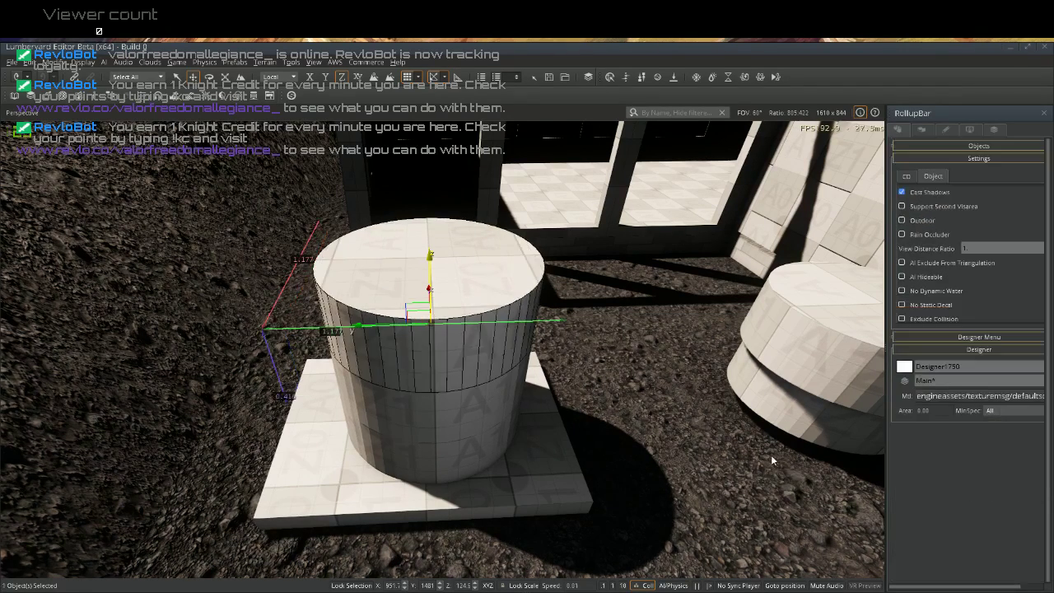
click(631, 380)
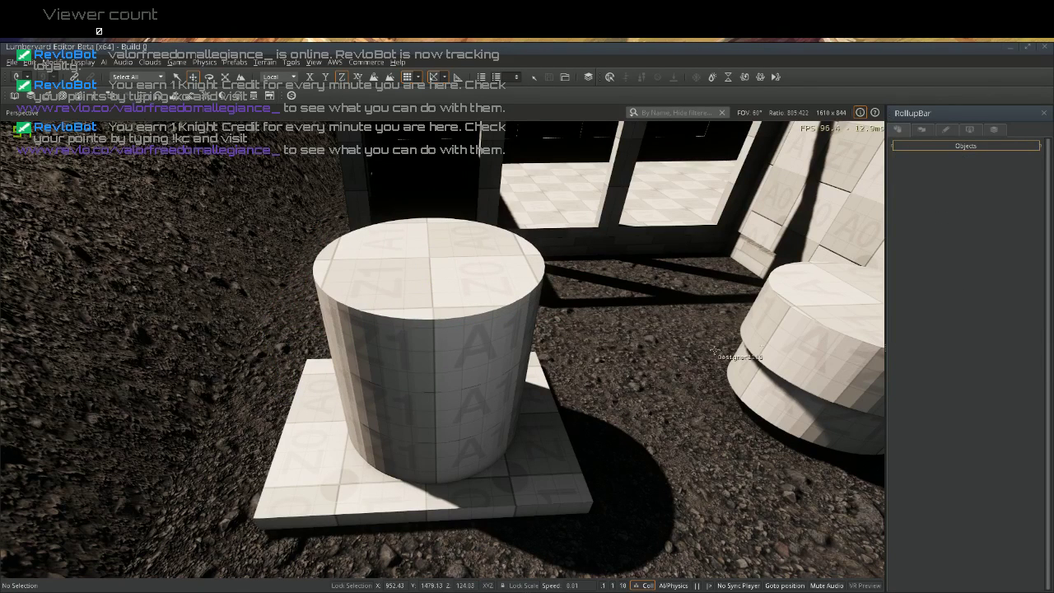
Clone the spare 1.177-wide cylinder and move the copy along the Y axis next to the stack on the slab
click(788, 367)
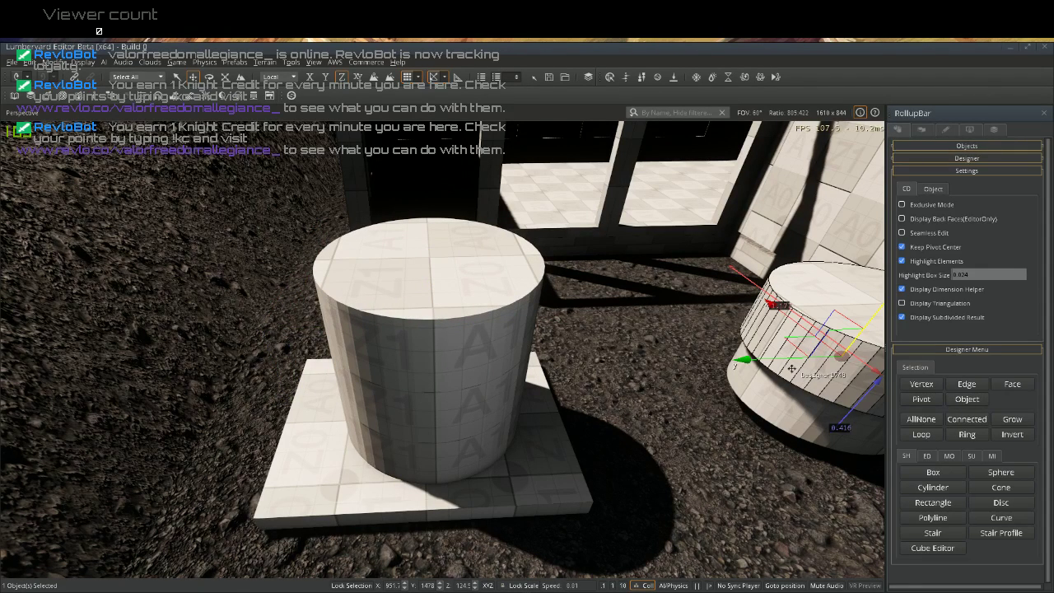
key(ctrl+c)
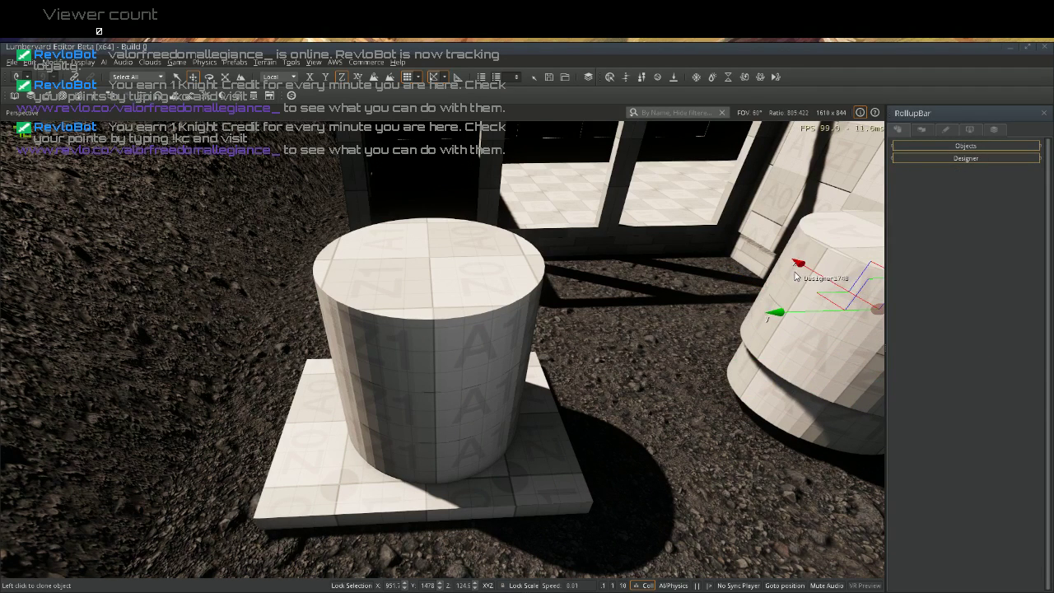
click(772, 311)
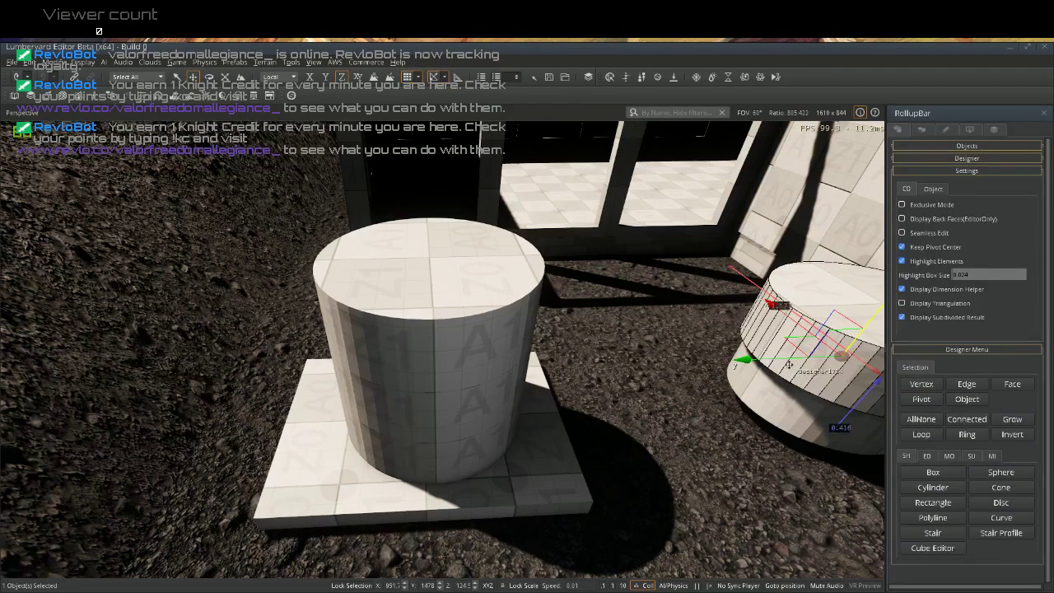
drag(785, 357, 544, 393)
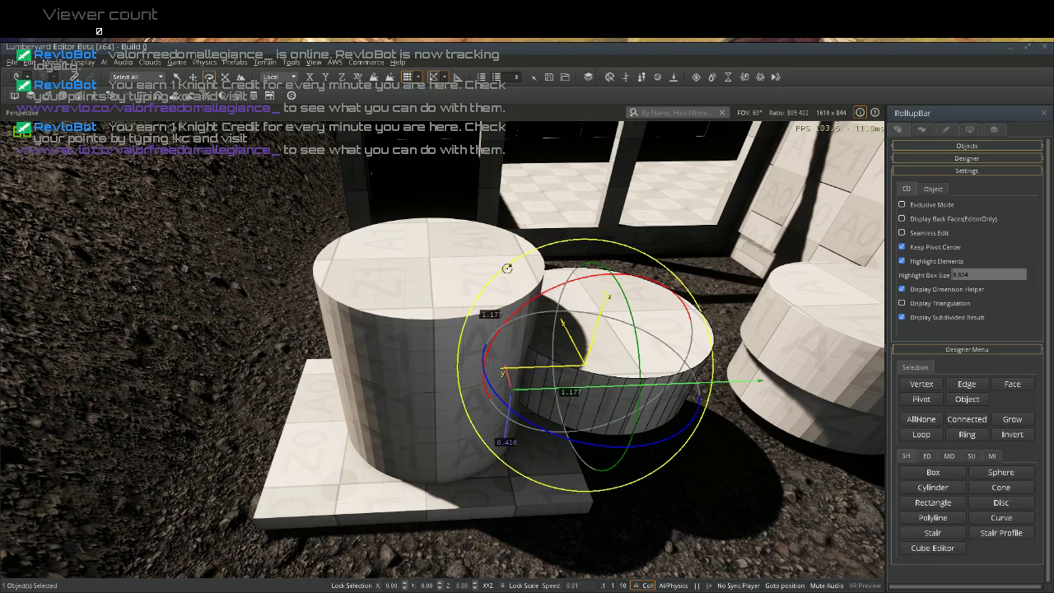
Rotate the cloned cylinder -90 degrees about the X axis and raise it along its Y axis beside the stack
drag(548, 290, 319, 336)
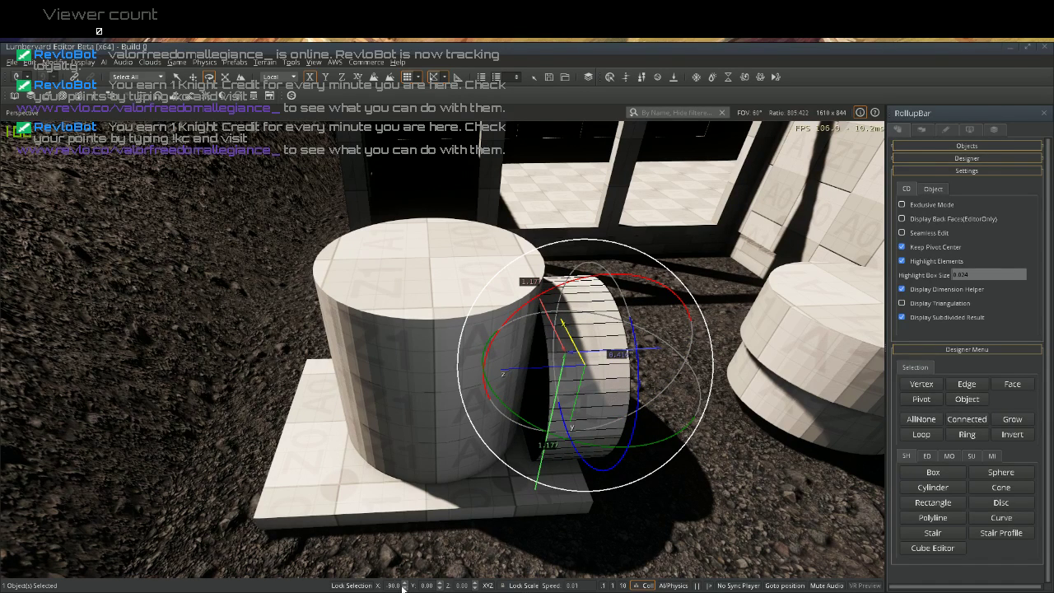
click(192, 77)
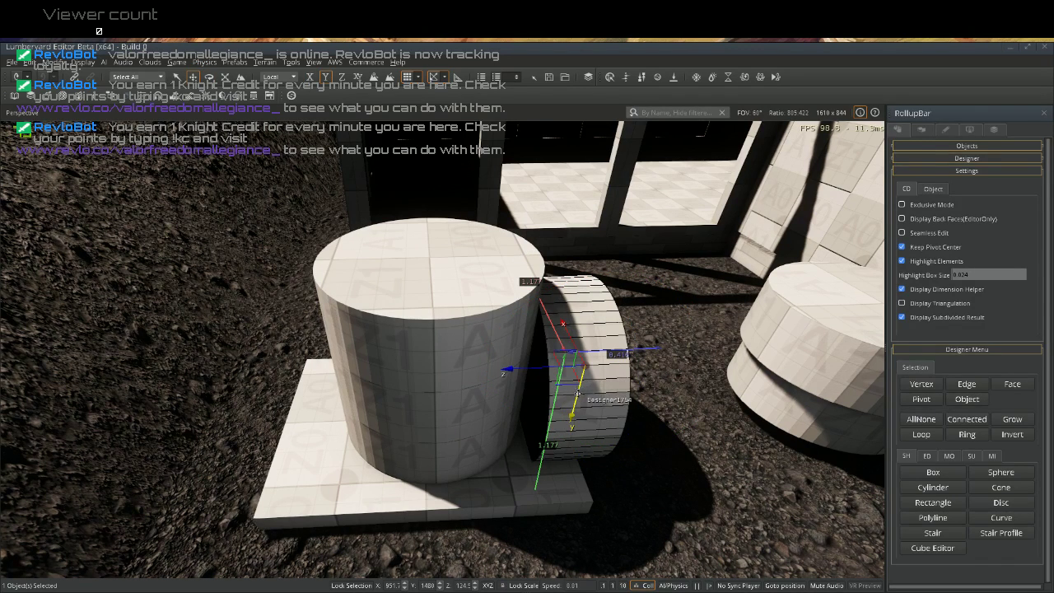
drag(579, 396, 575, 352)
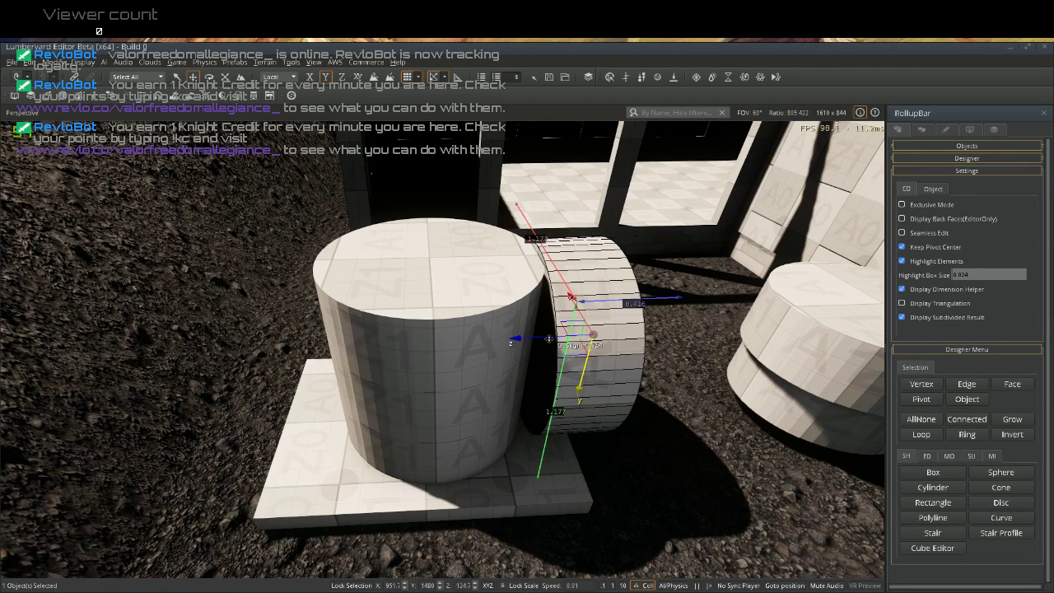
Push the sideways 1.177-wide cylinder along its Z axis partway into the stack and lower it slightly along its Y axis
drag(549, 335, 510, 350)
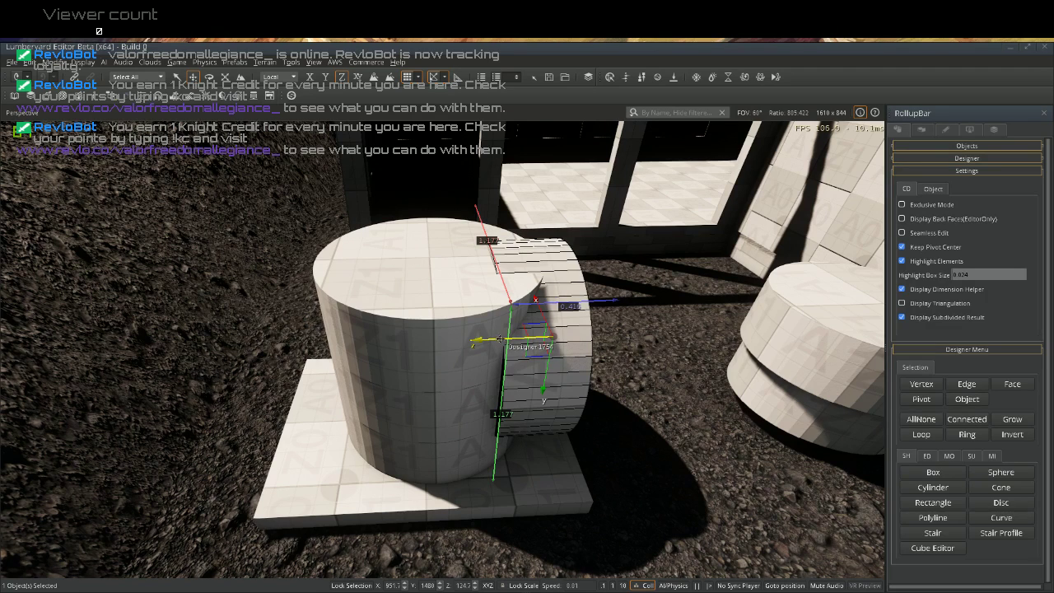
drag(498, 338, 477, 340)
key(ctrl+z)
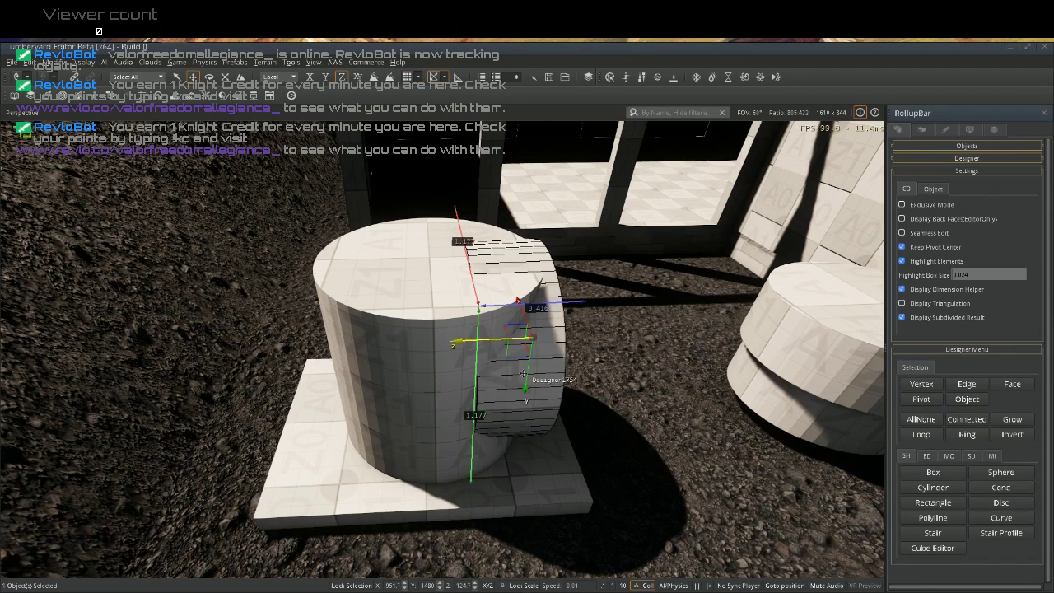
drag(525, 373, 523, 378)
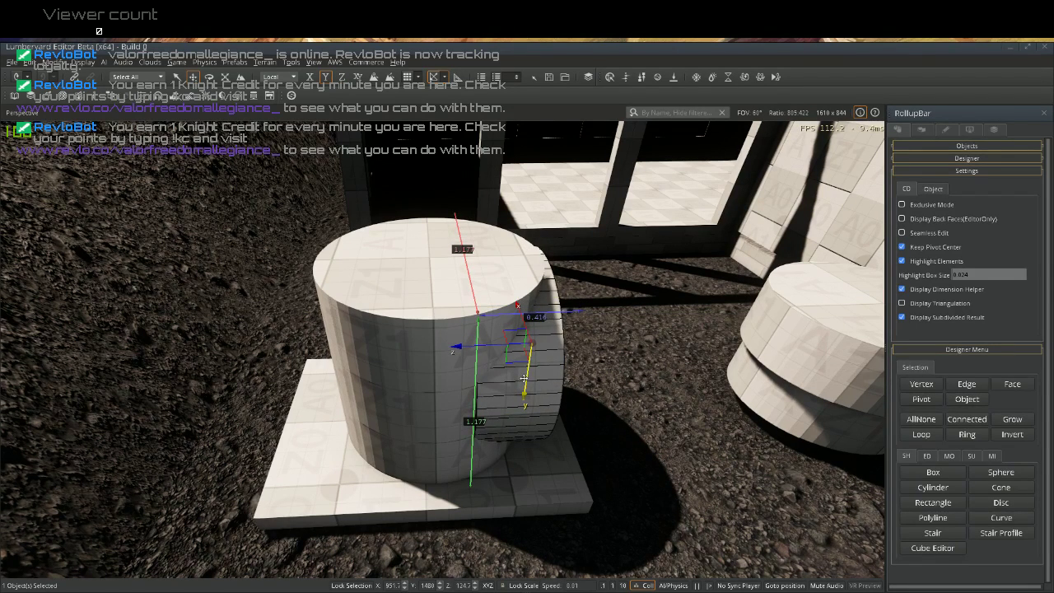
drag(523, 378, 523, 378)
click(670, 413)
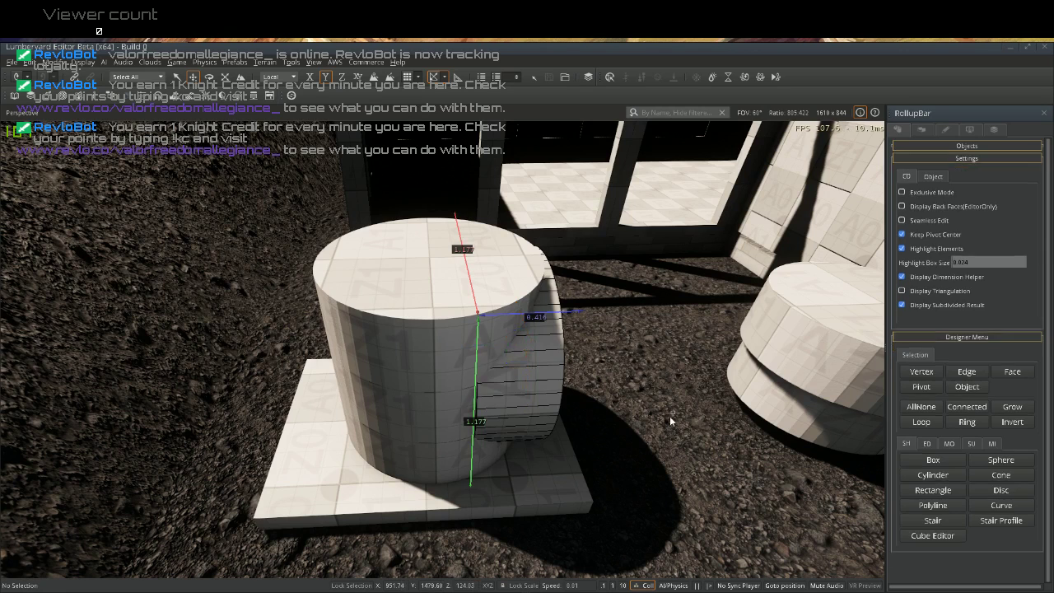
Clone the spare 1.06-wide cylinder and place the copy along the Y axis between the spares and the stack
click(758, 409)
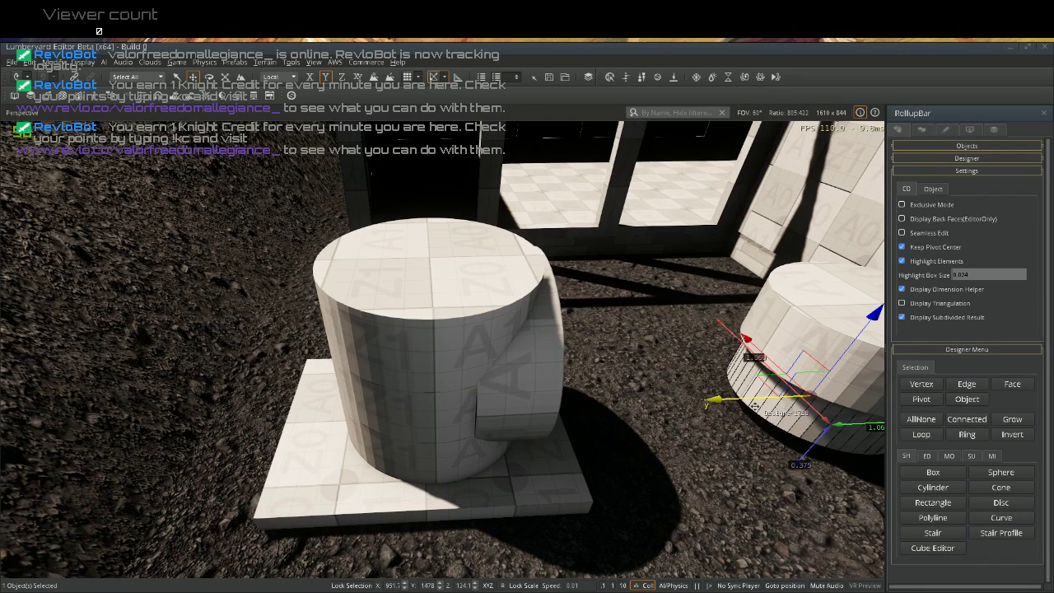
key(ctrl+d)
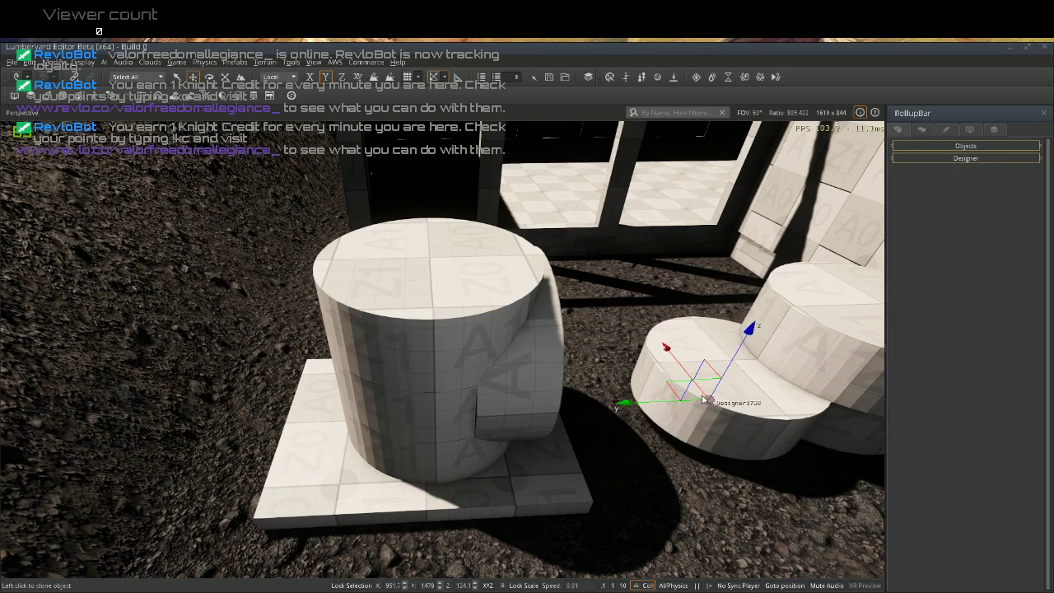
click(700, 398)
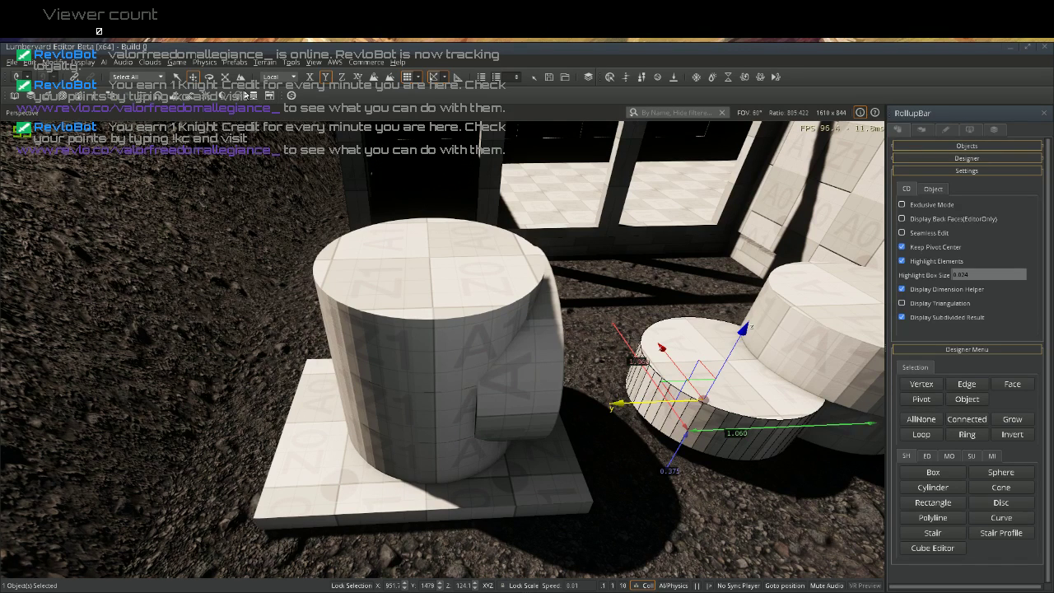
Rotate the cloned 1.06-wide cylinder -90 degrees about the X axis
click(211, 78)
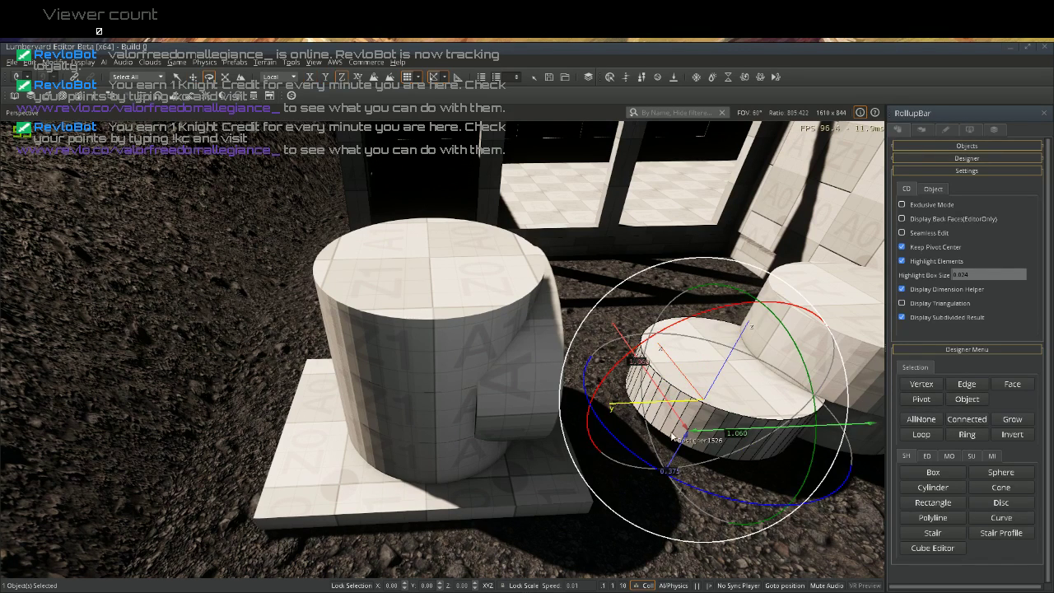
click(629, 358)
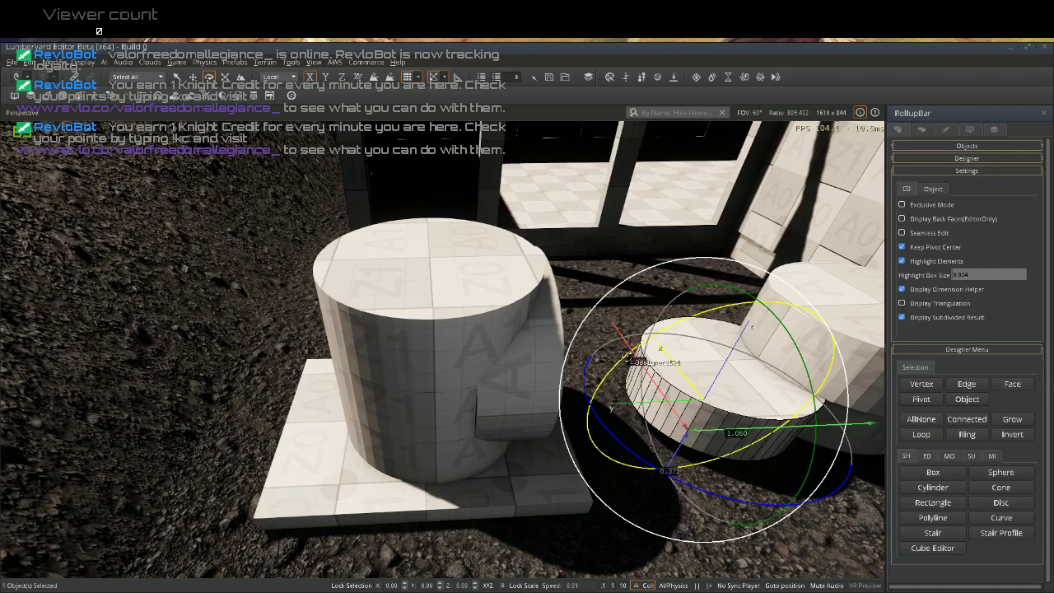
drag(627, 355, 521, 409)
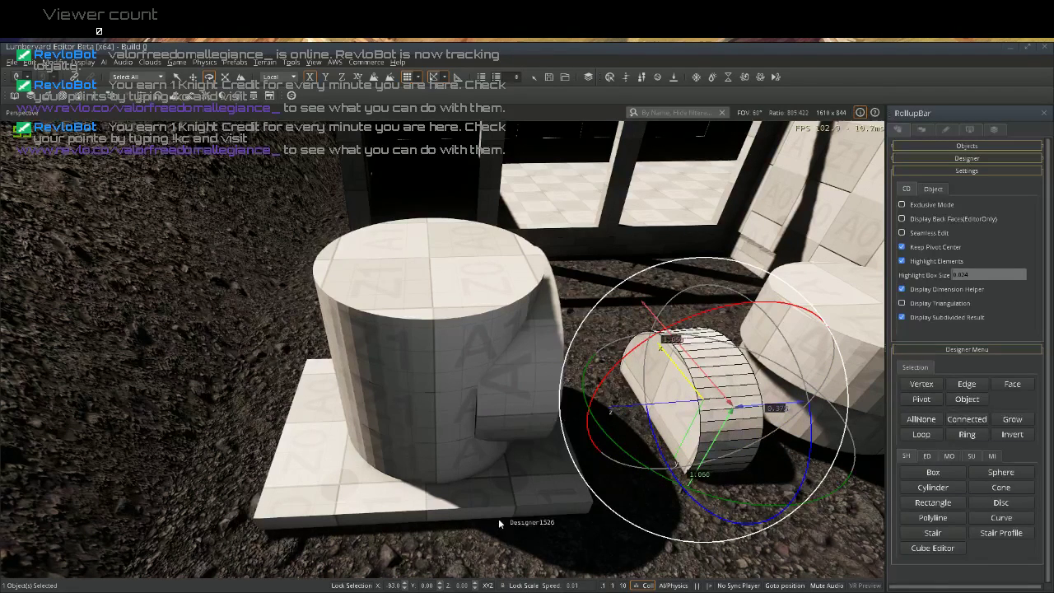
click(404, 583)
click(404, 583)
click(404, 583)
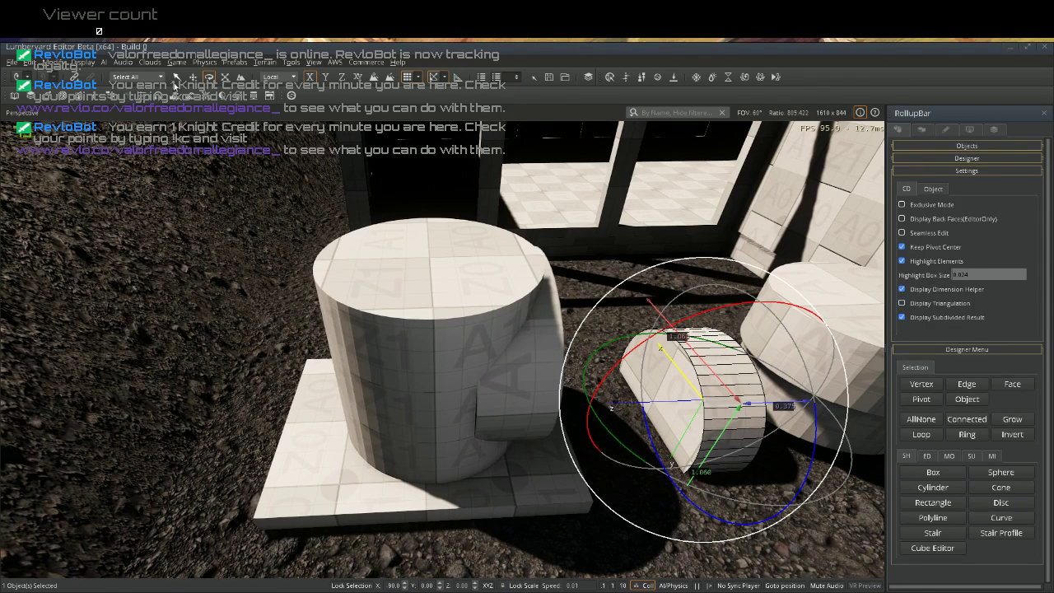
Move the rotated 1.06-wide cylinder into the sideways cylinder on the stack and align it along its Y and Z axes
key(1)
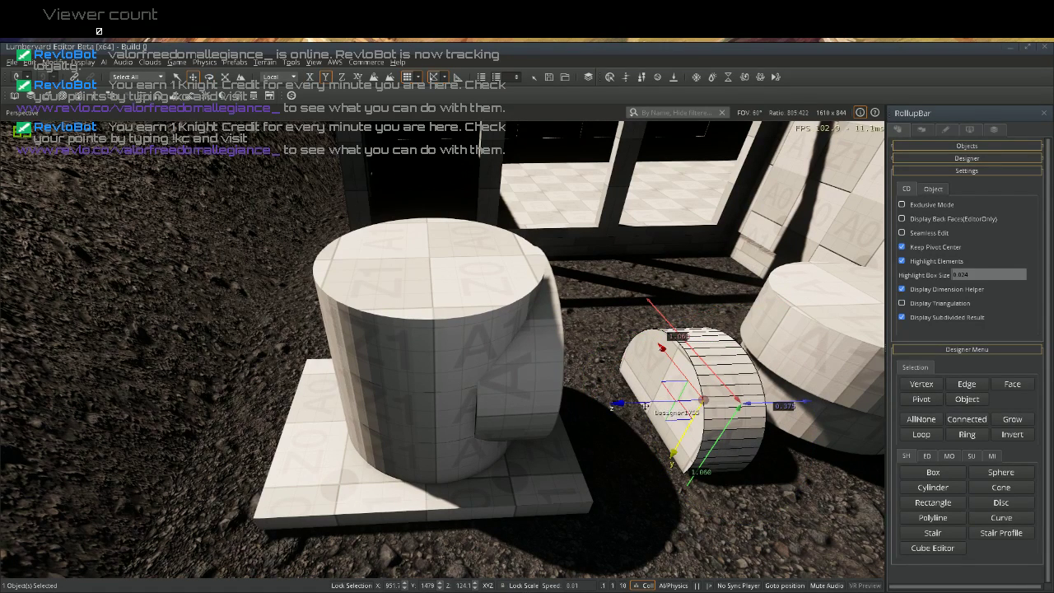
drag(632, 408, 491, 395)
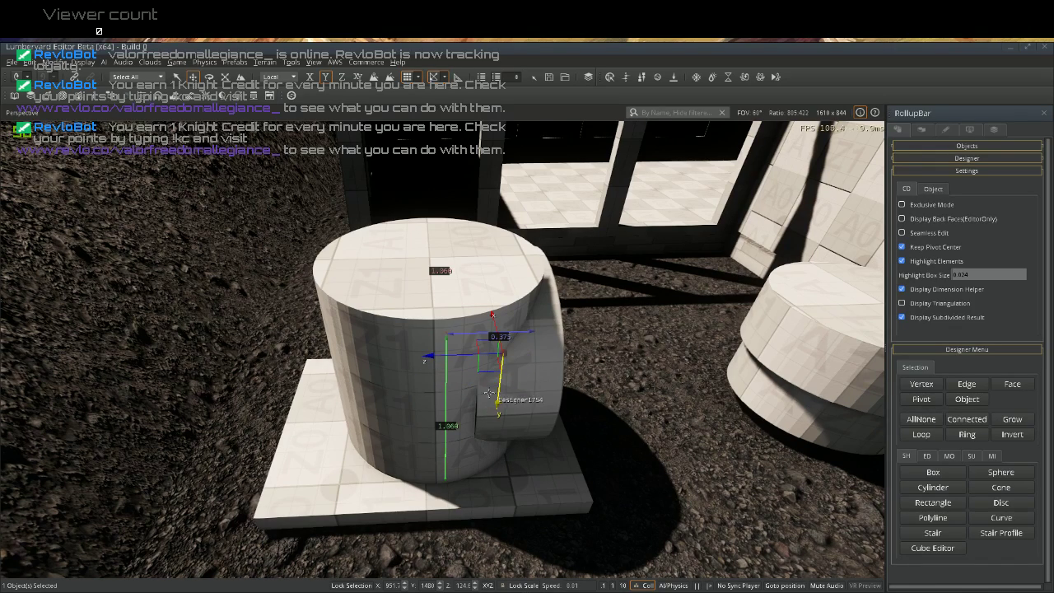
right_drag(483, 394, 402, 414)
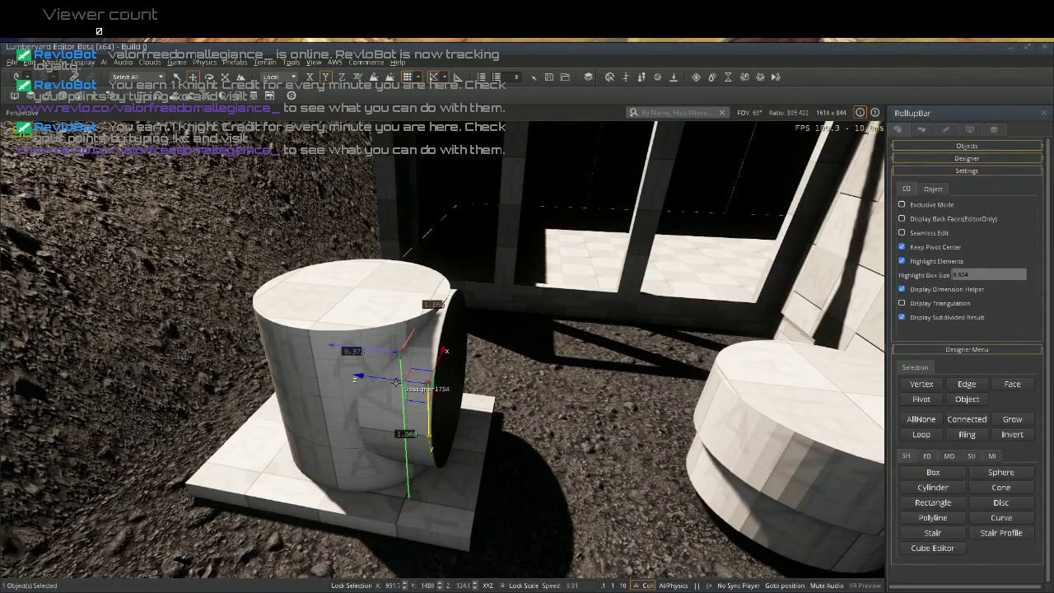
click(395, 382)
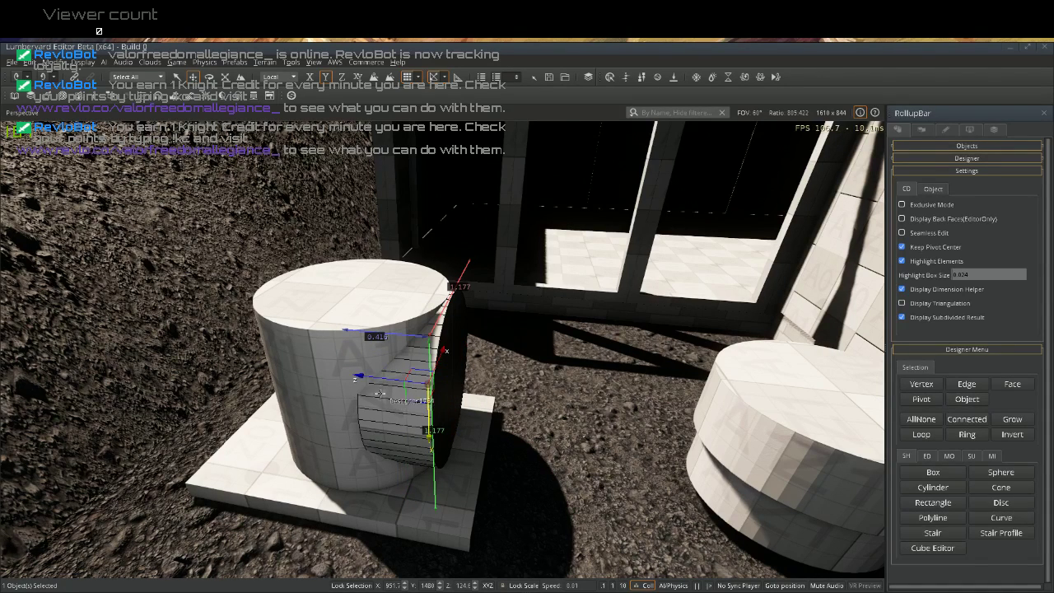
drag(375, 376, 357, 403)
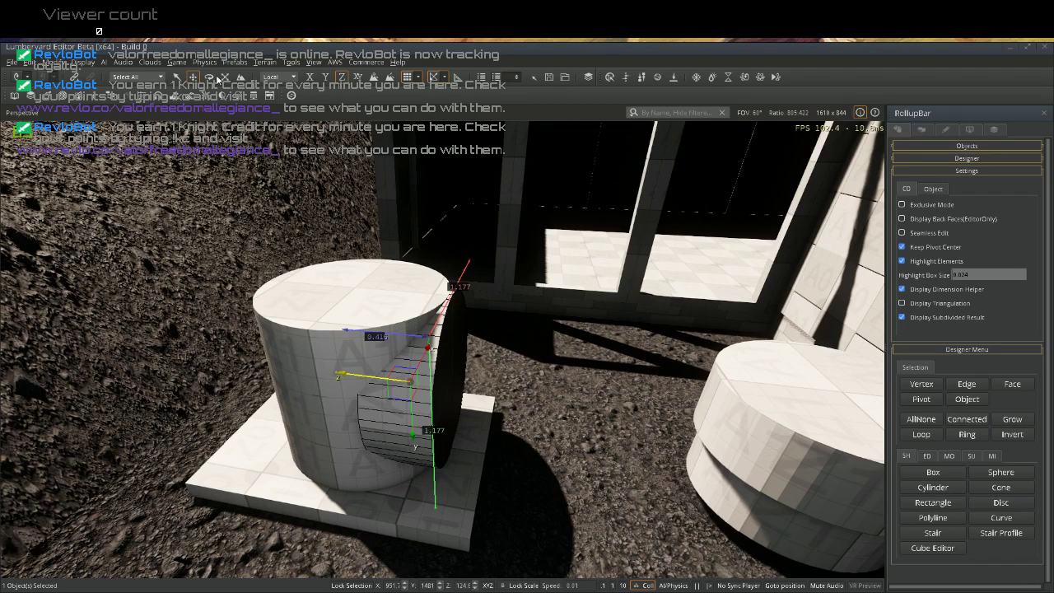
Lengthen the inner cylinder to about 0.95 along its Z axis and slide it partly out of the sideways cylinder's outer end
key(3)
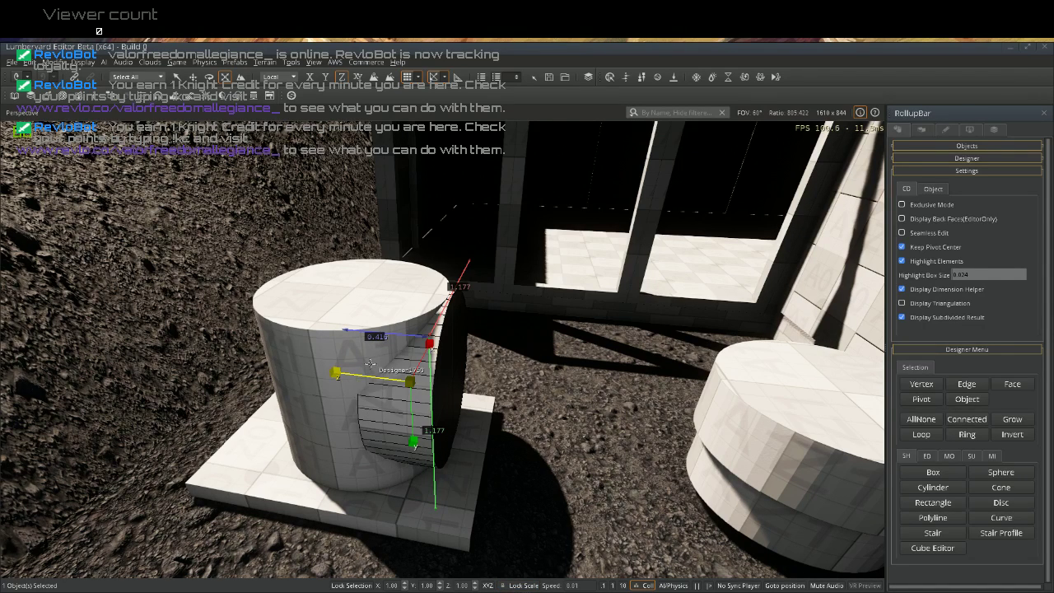
drag(363, 377, 356, 293)
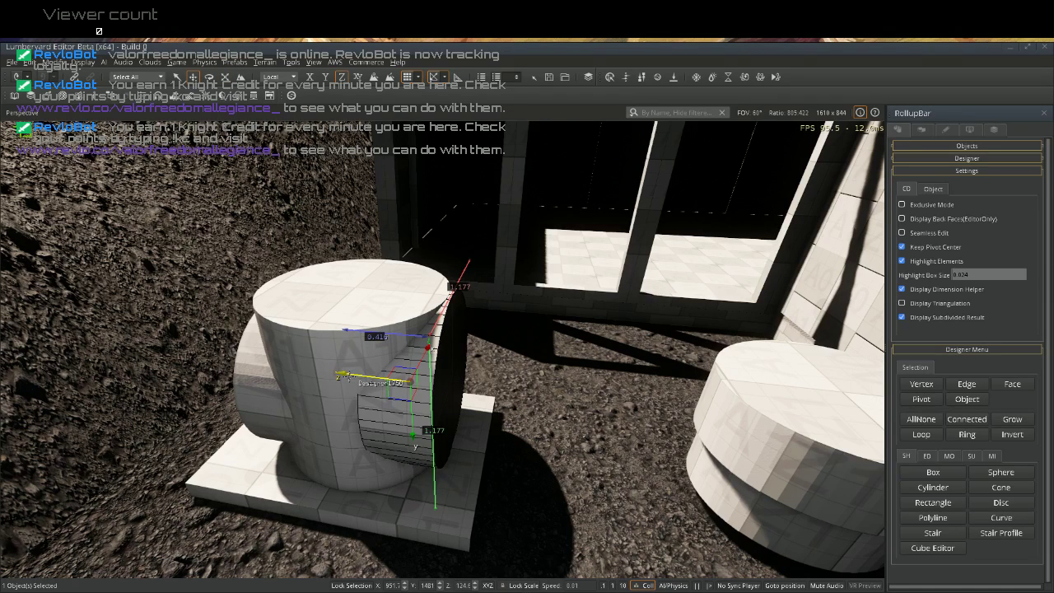
drag(348, 376, 419, 388)
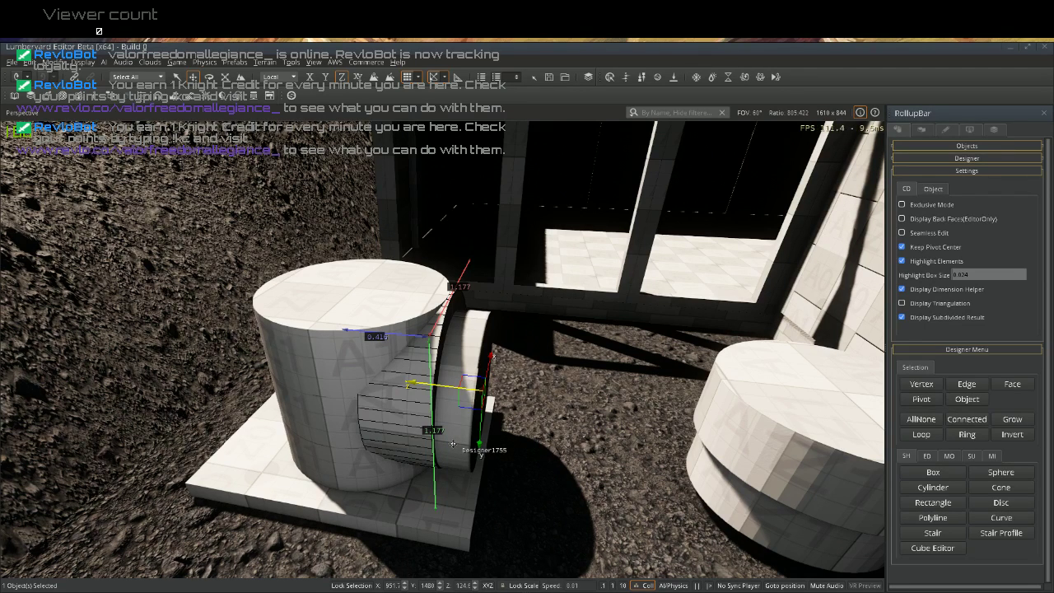
Clone the lengthened 1.06-wide cylinder and place the copy beside the stack as a spare
key(ctrl+c)
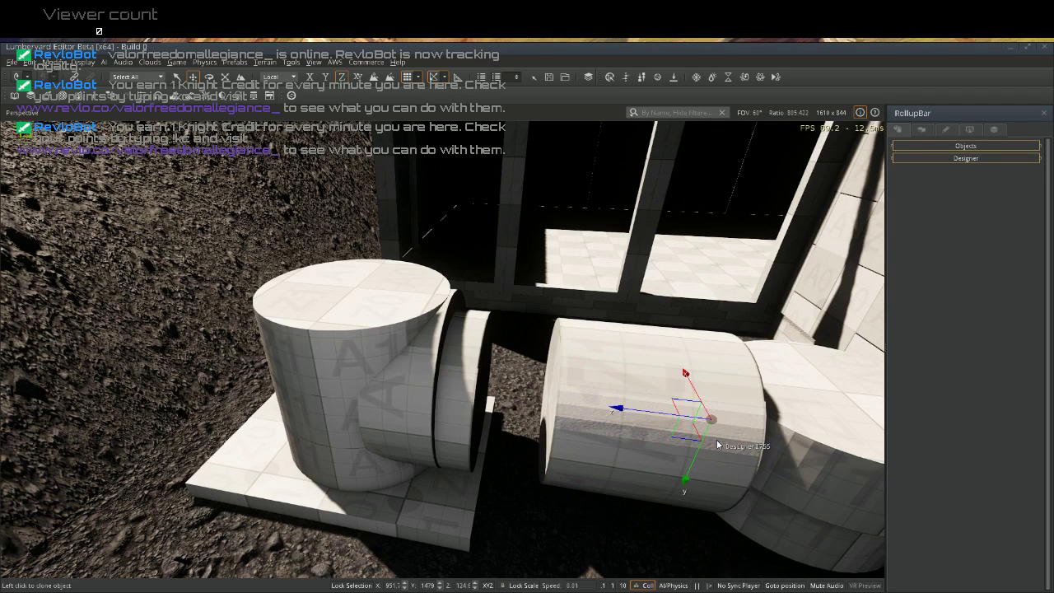
click(717, 444)
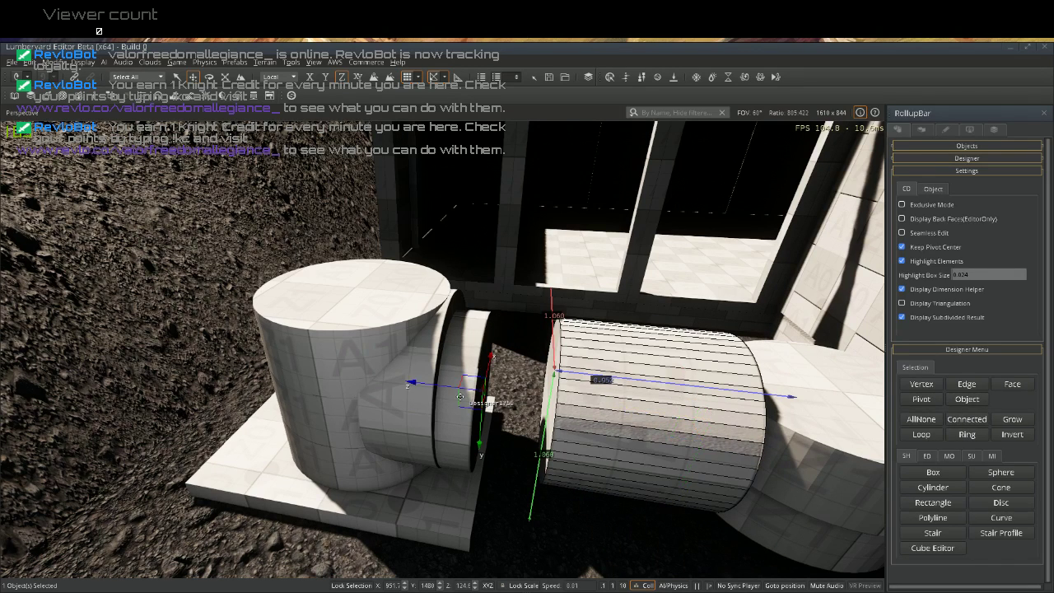
Boolean-subtract the lengthened 1.06-wide cylinder from the sideways 1.177-wide cylinder to hollow it out
click(460, 397)
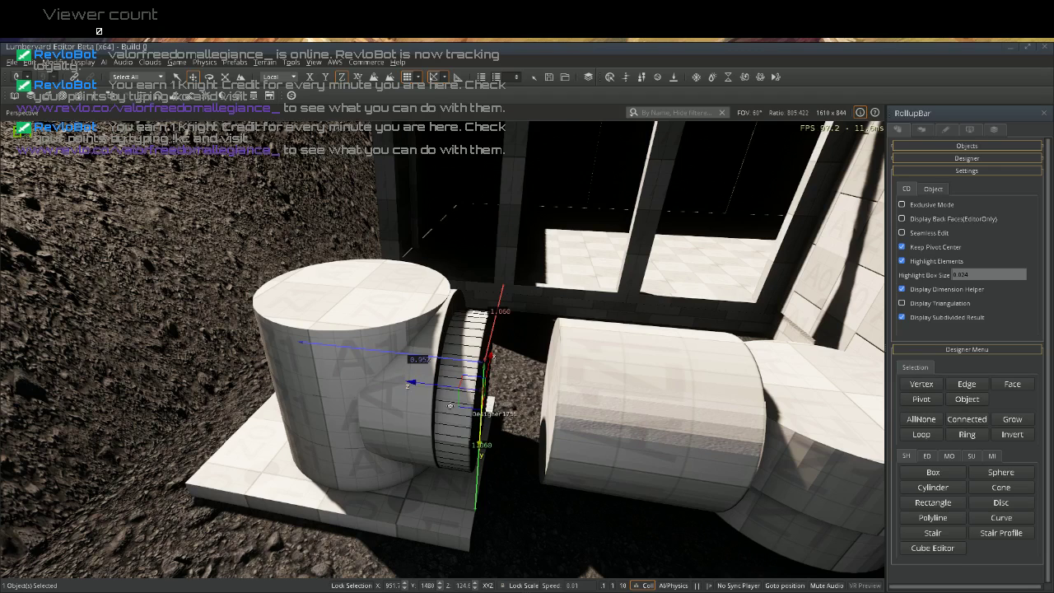
ctrl+click(402, 404)
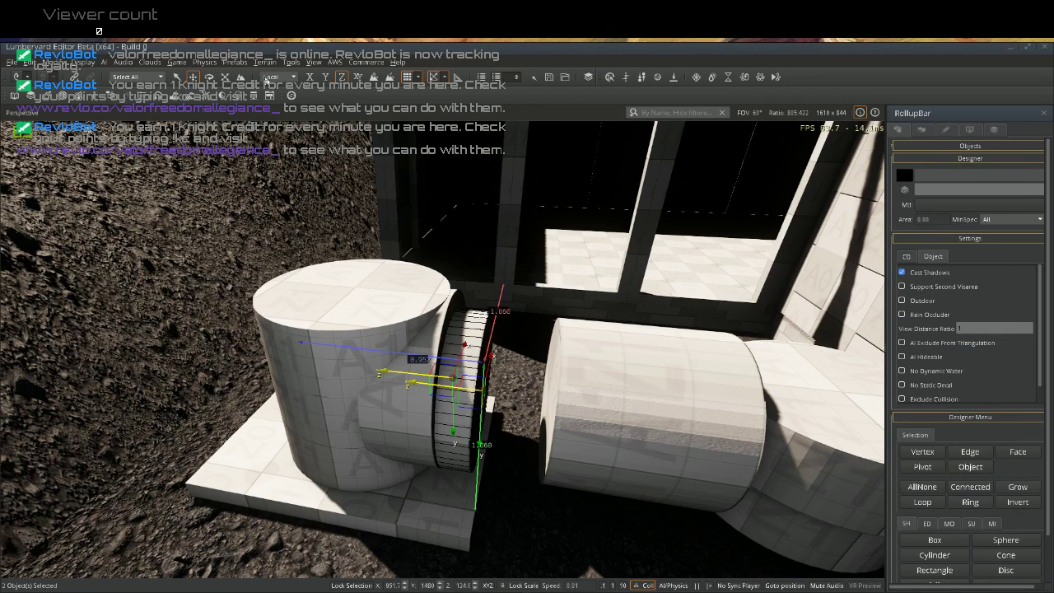
click(948, 523)
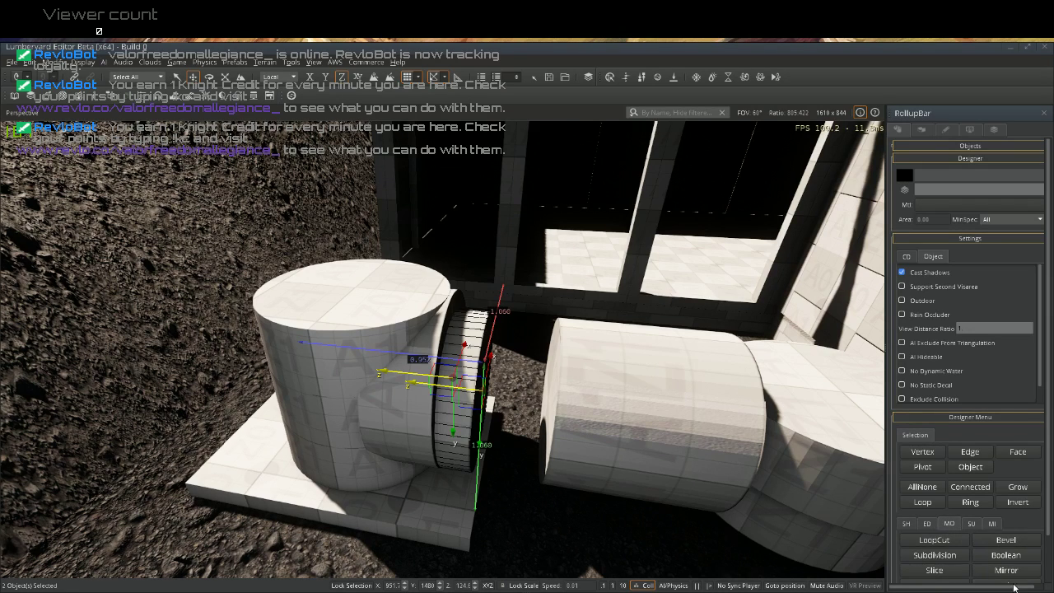
click(1010, 559)
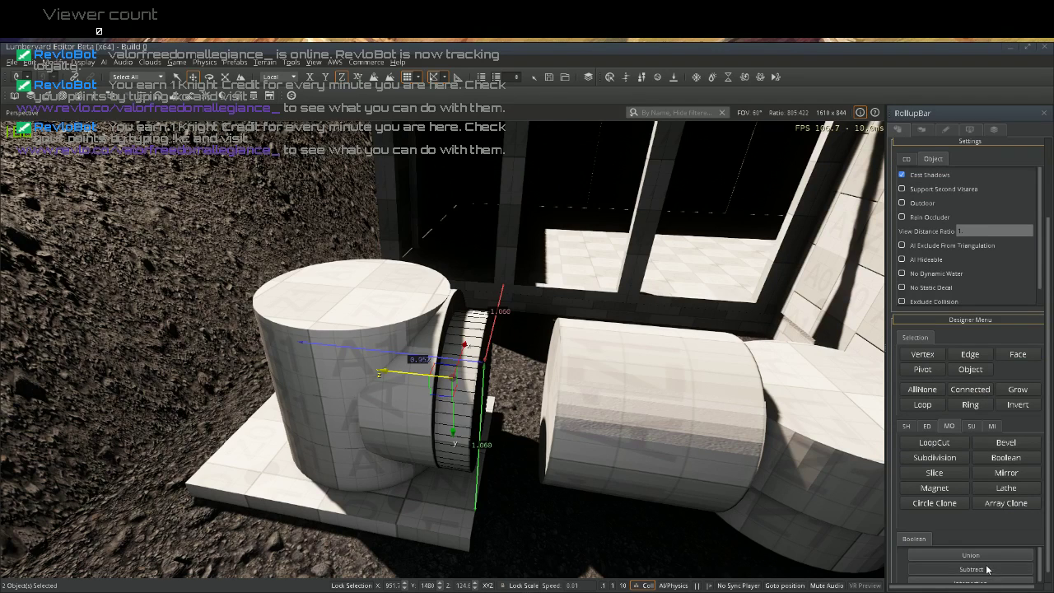
click(987, 569)
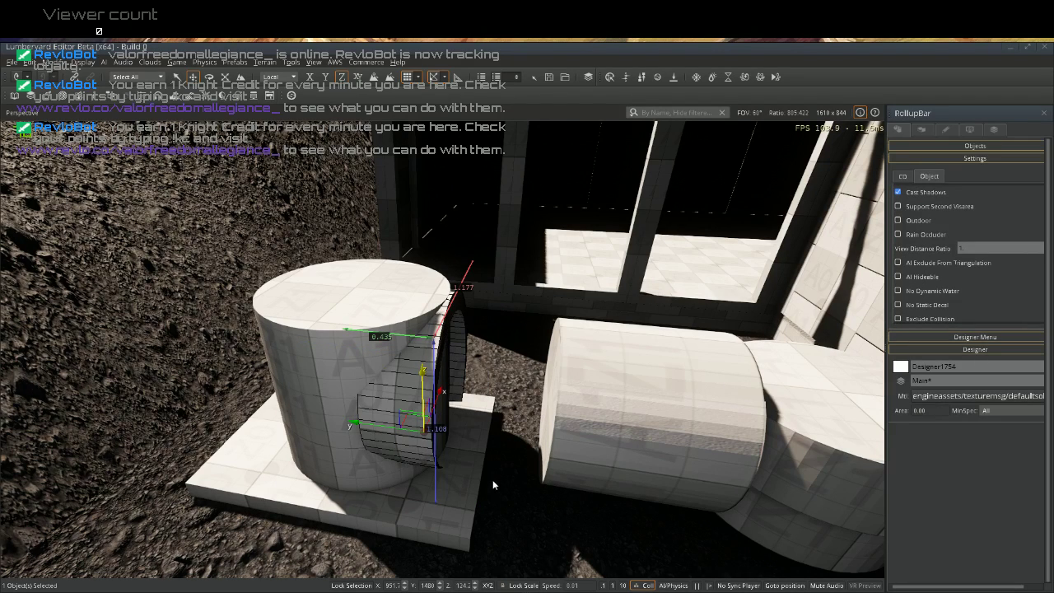
Undo the Boolean subtraction, then try raising the inner cylinder along its Y axis and undo that move
right_drag(492, 480, 535, 494)
key(ctrl+z)
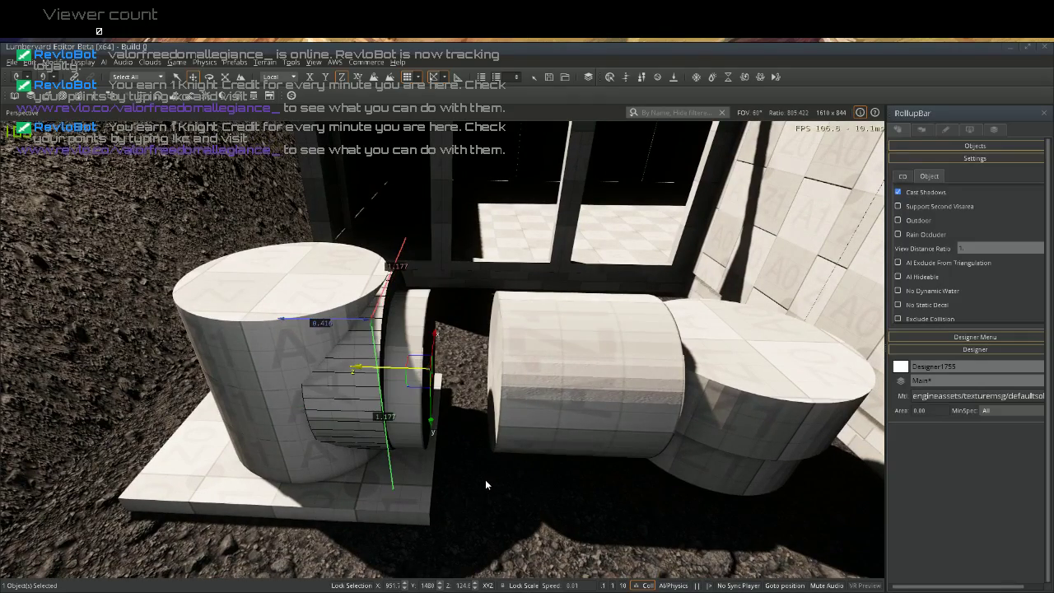
scroll(483, 474, down, 5)
scroll(470, 440, up, 4)
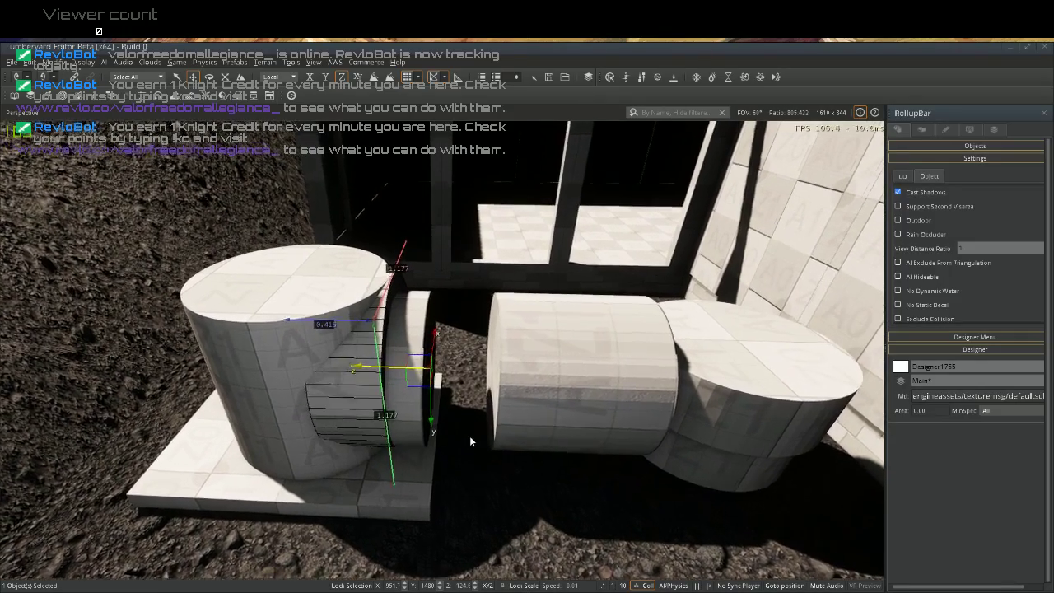
scroll(461, 437, up, 5)
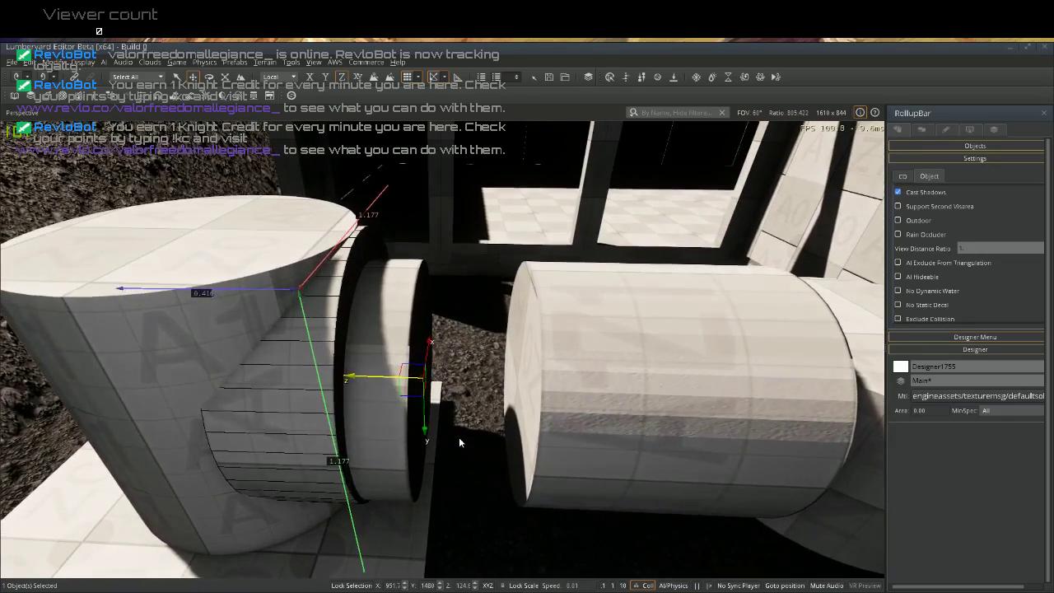
scroll(458, 440, up, 3)
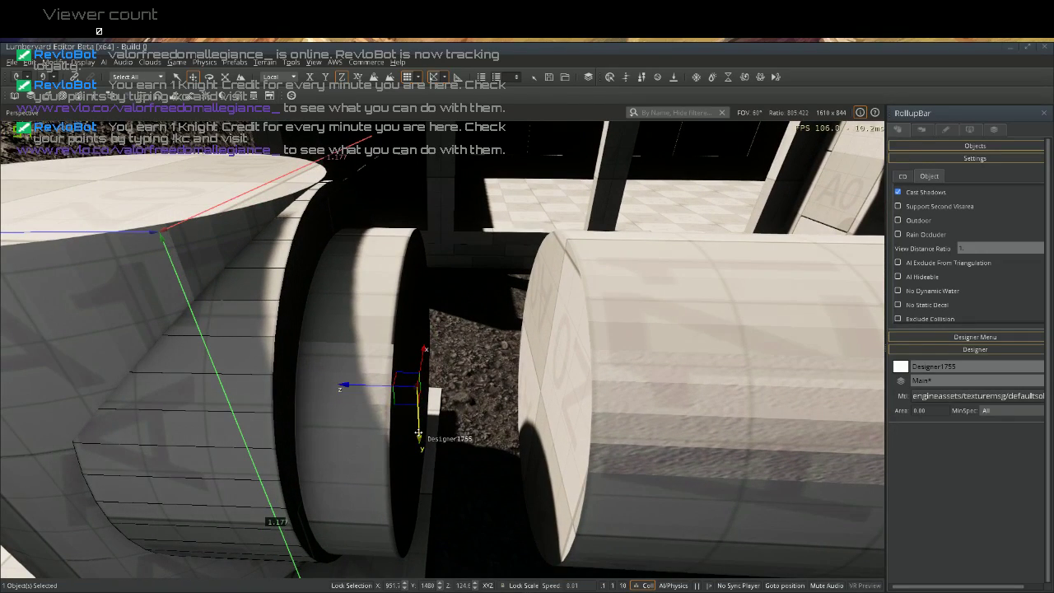
drag(418, 433, 417, 421)
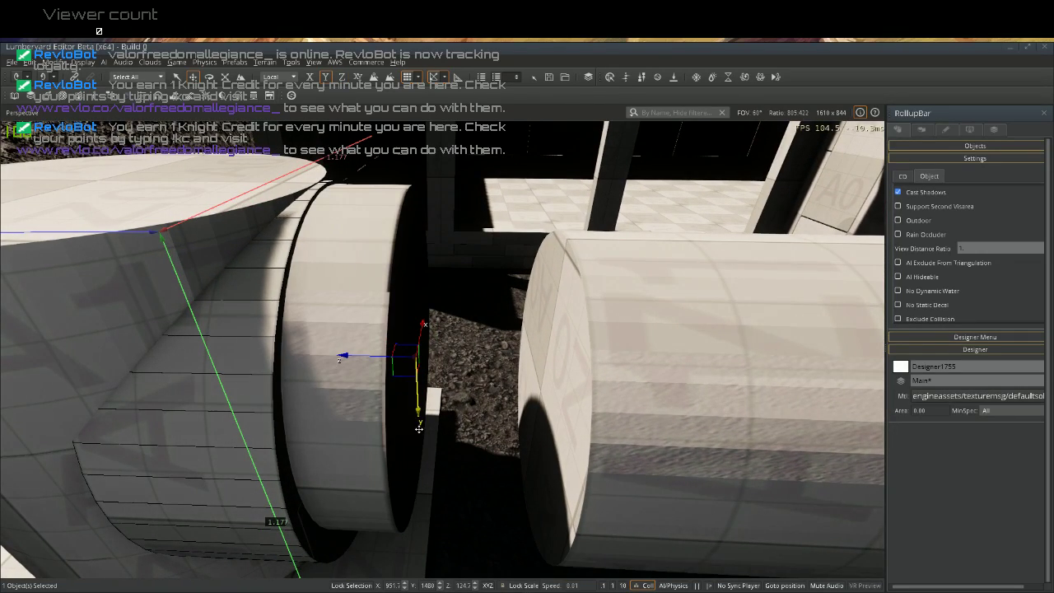
key(ctrl+z)
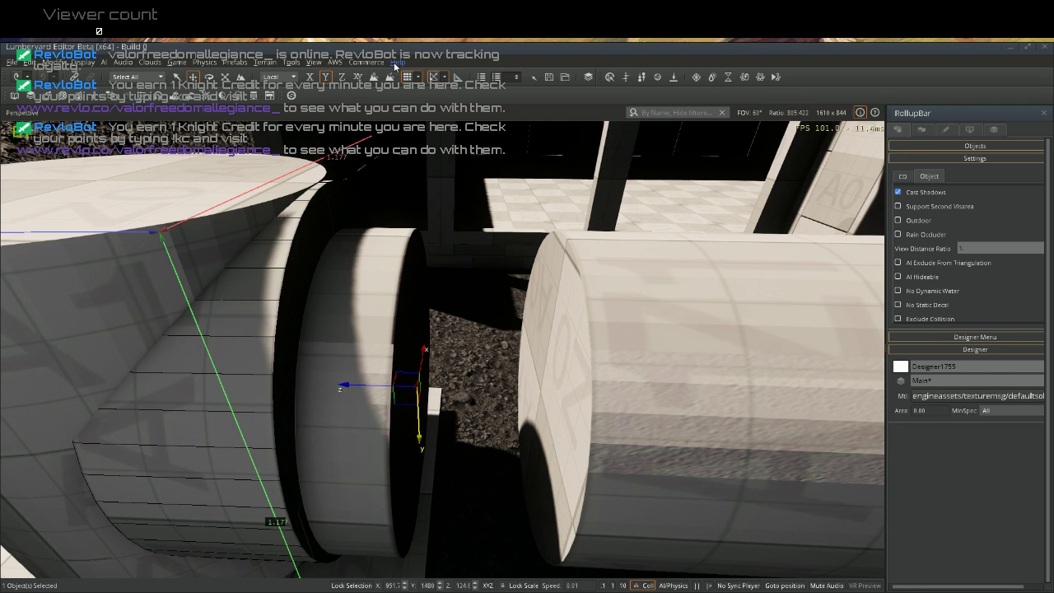
Delete the lengthened spare clone beside the stack and select the 1.06-wide cylinder protruding from the sideways cylinder
click(685, 439)
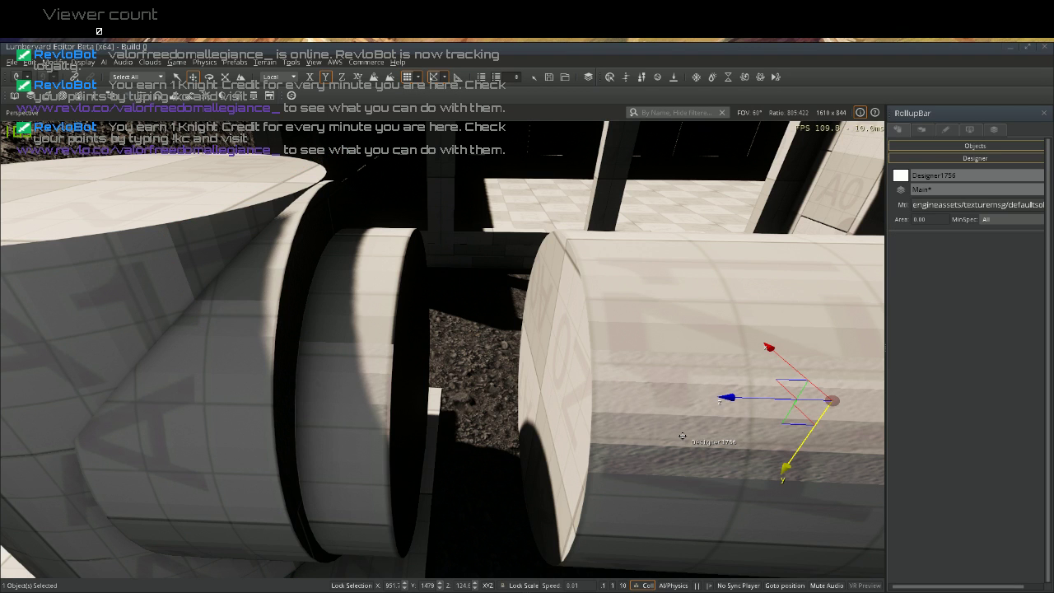
key(Delete)
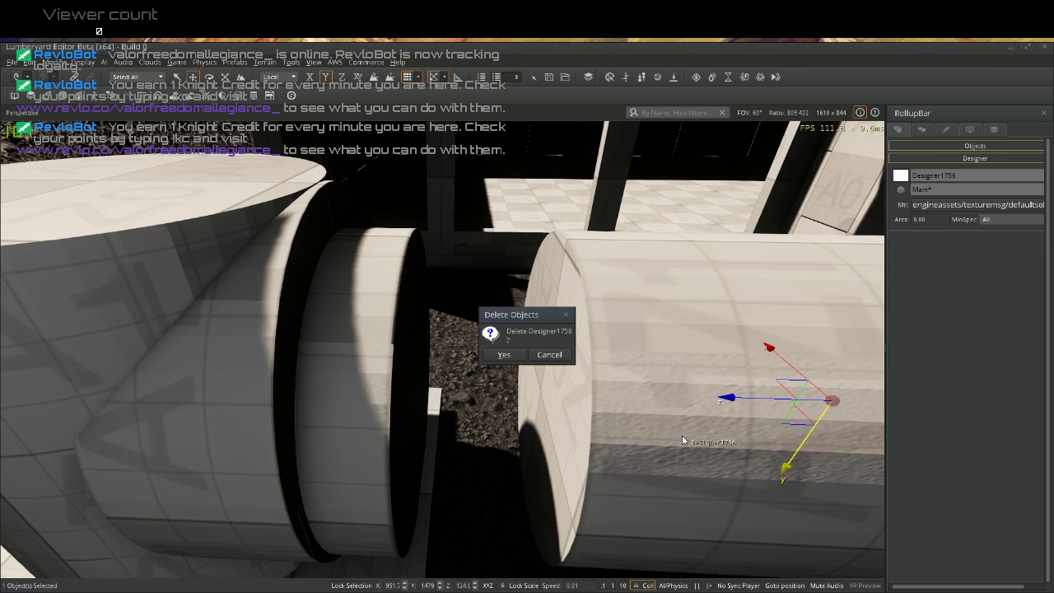
key(Return)
click(380, 396)
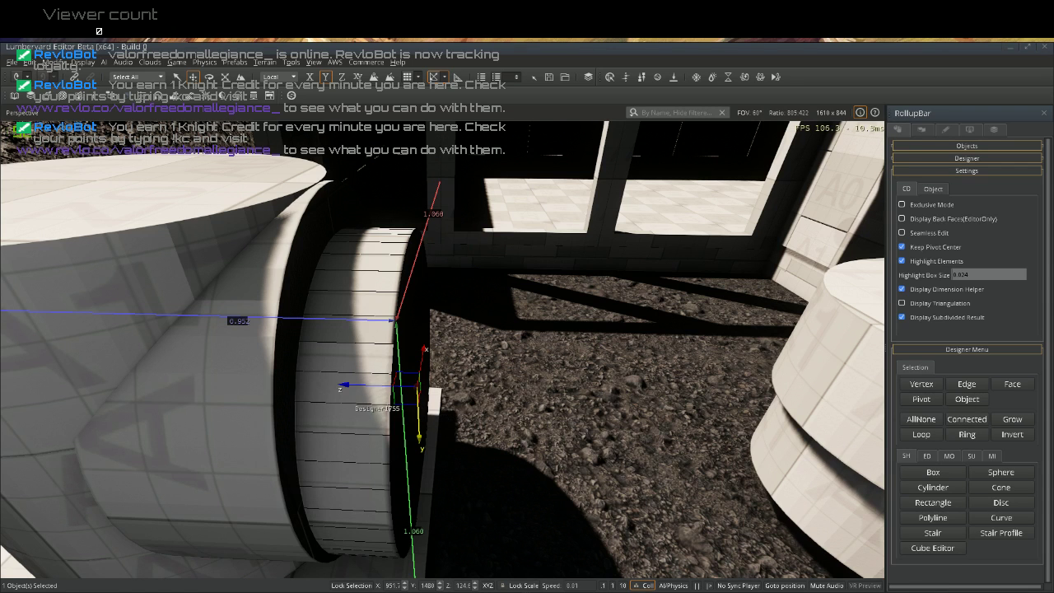
Raise the protruding 1.06-wide cylinder along its Y axis to roughly center it within the sideways cylinder
right_drag(350, 401, 421, 561)
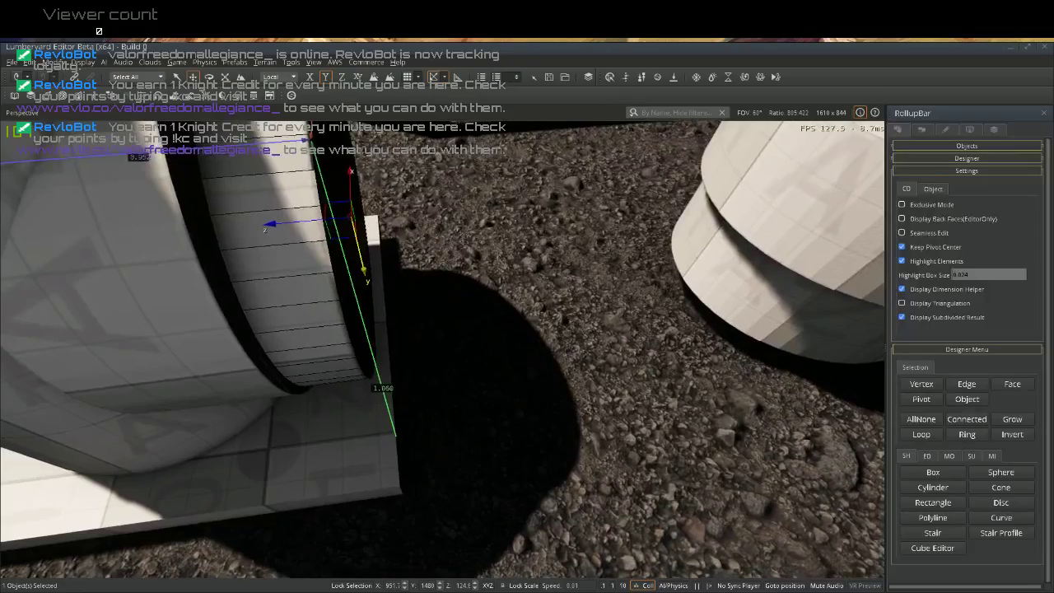
key(w)
mouse_move(350, 401)
right_down()
mouse_move(311, 506)
mouse_move(309, 449)
mouse_move(322, 419)
mouse_move(357, 394)
right_up()
key(s)
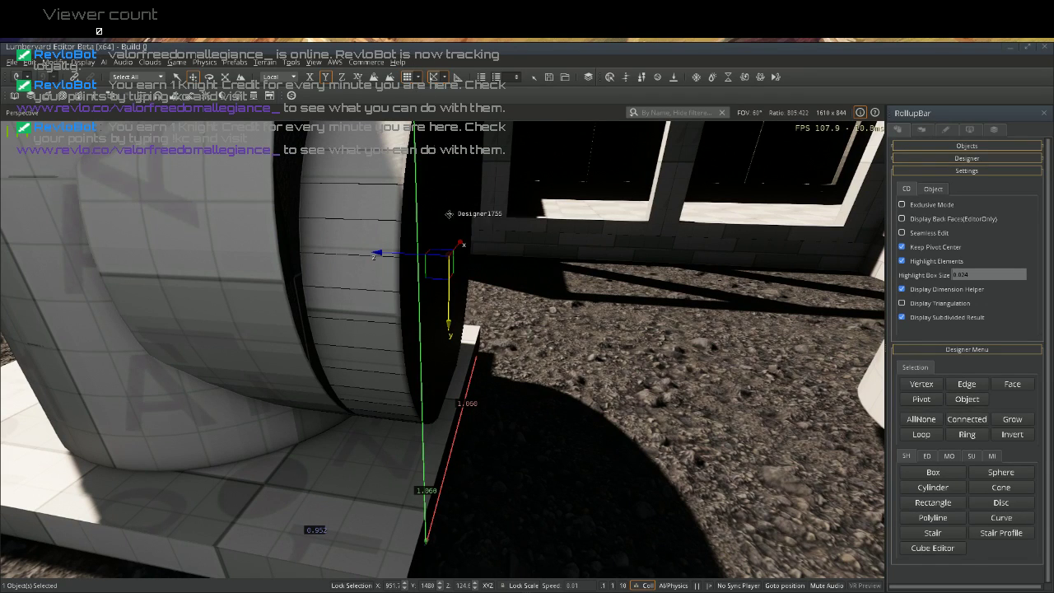
drag(449, 288, 447, 276)
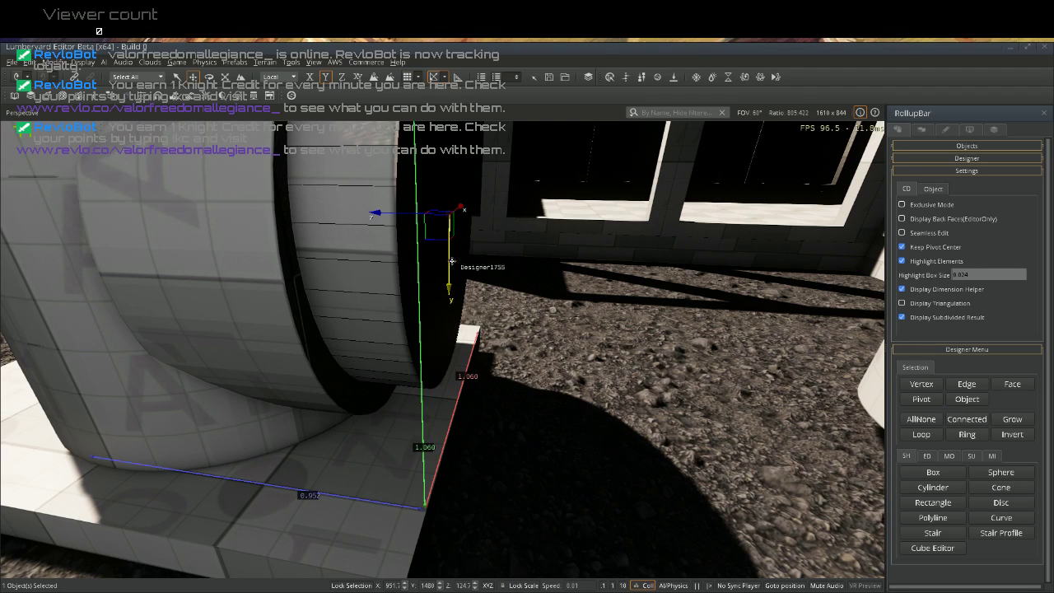
drag(446, 261, 443, 274)
Fine-tune the 1.06-wide cylinder's height along its Y axis so it sits evenly inside the sideways cylinder
key(a)
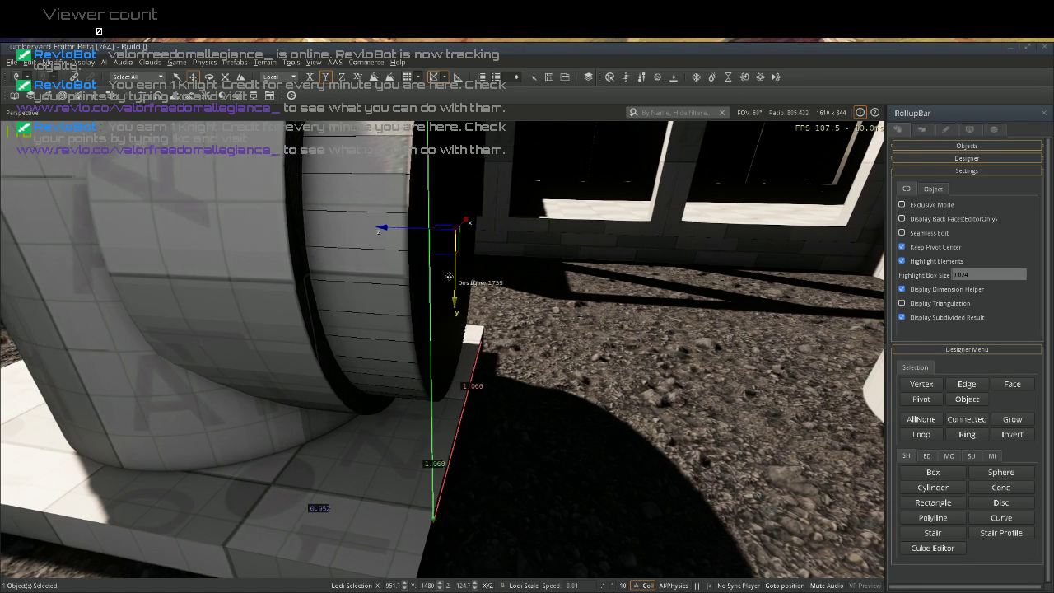
key(a)
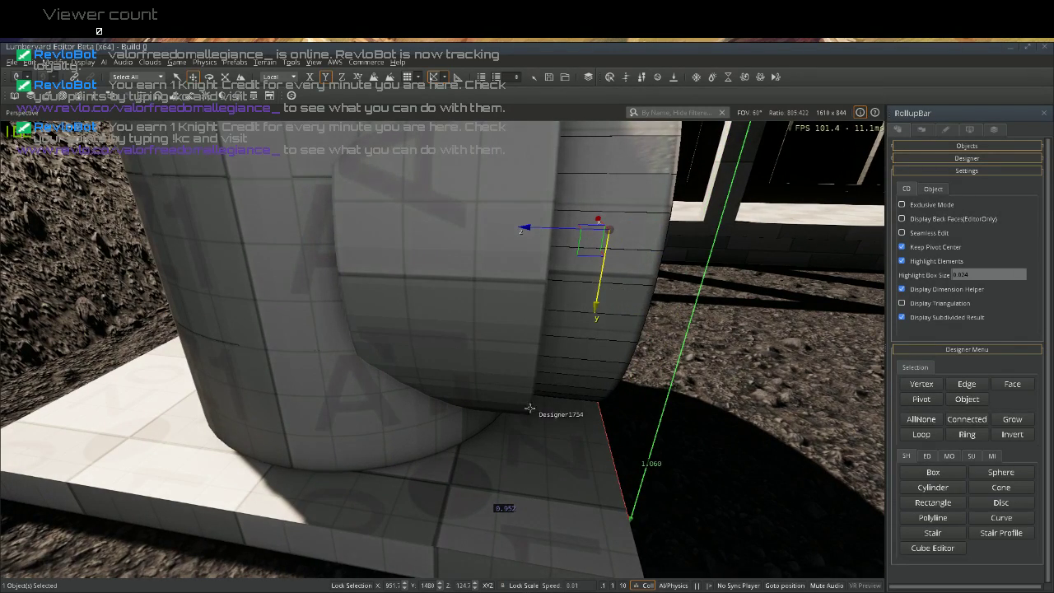
mouse_move(529, 408)
right_down()
mouse_move(529, 451)
mouse_move(534, 396)
right_up()
key(w)
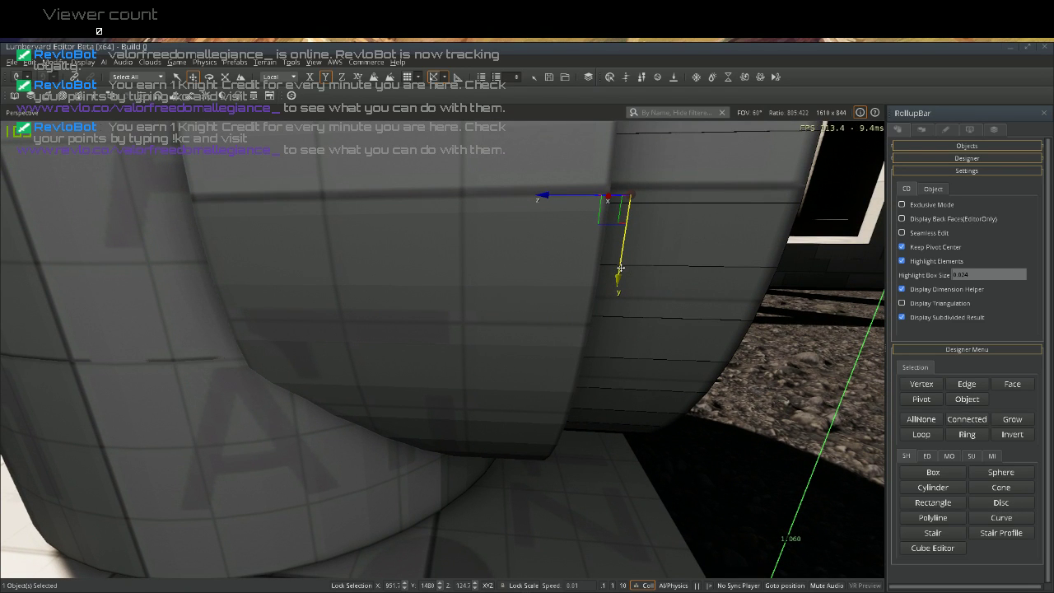
drag(620, 269, 621, 269)
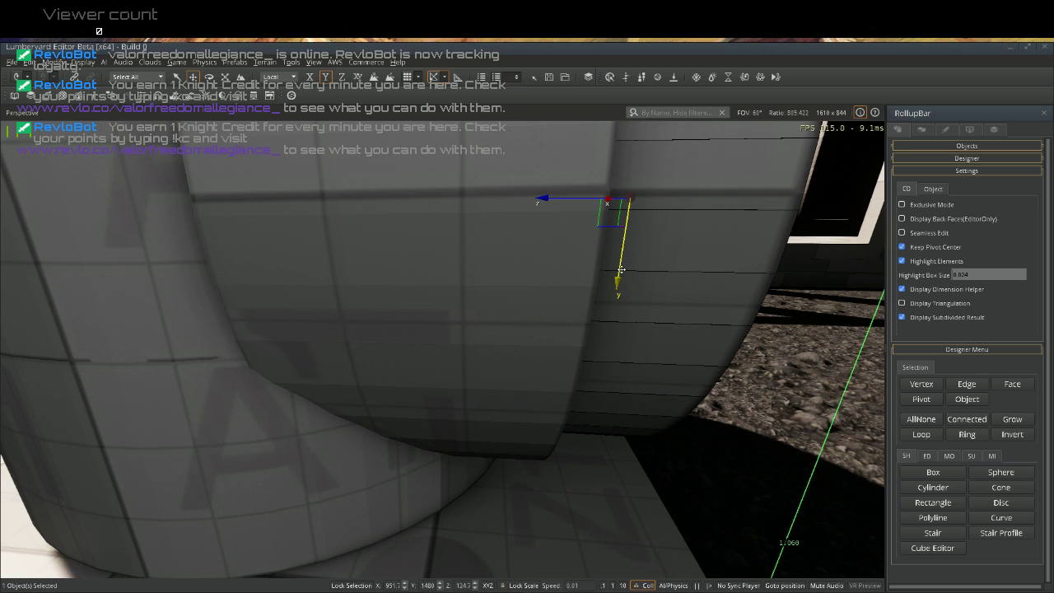
drag(621, 269, 621, 269)
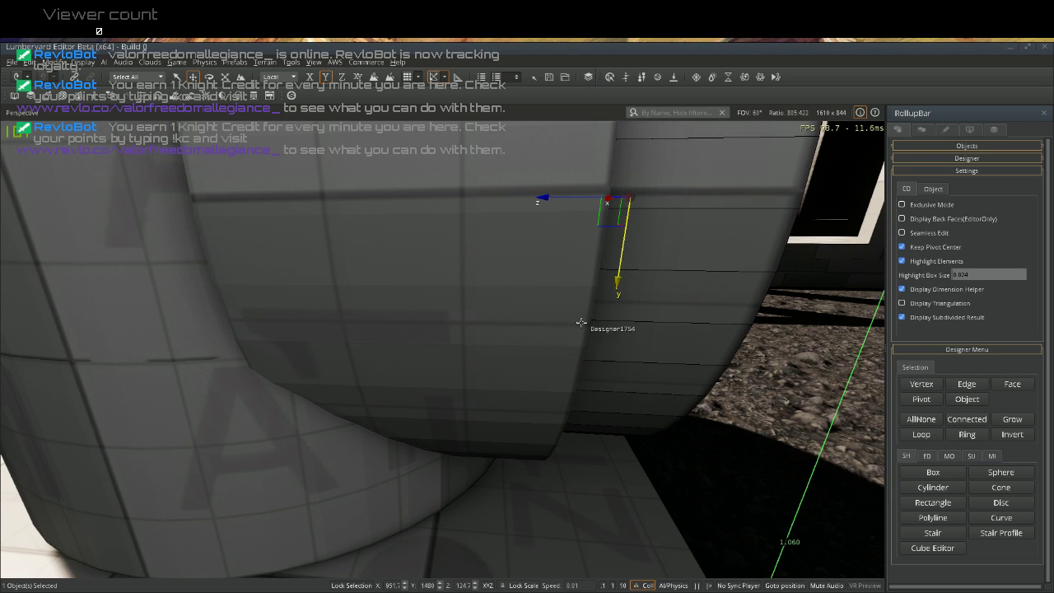
Clone the 1.06-wide cylinder and place the copy in front of the sideways cylinder, aligned along its Z axis
scroll(572, 333, down, 6)
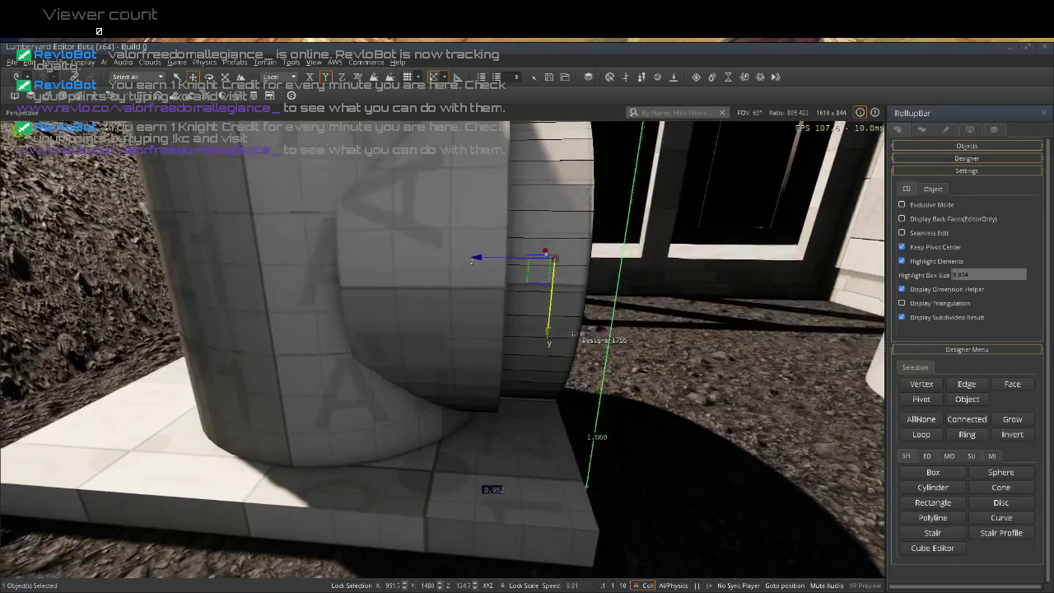
right_drag(573, 334, 573, 333)
right_drag(229, 331, 229, 332)
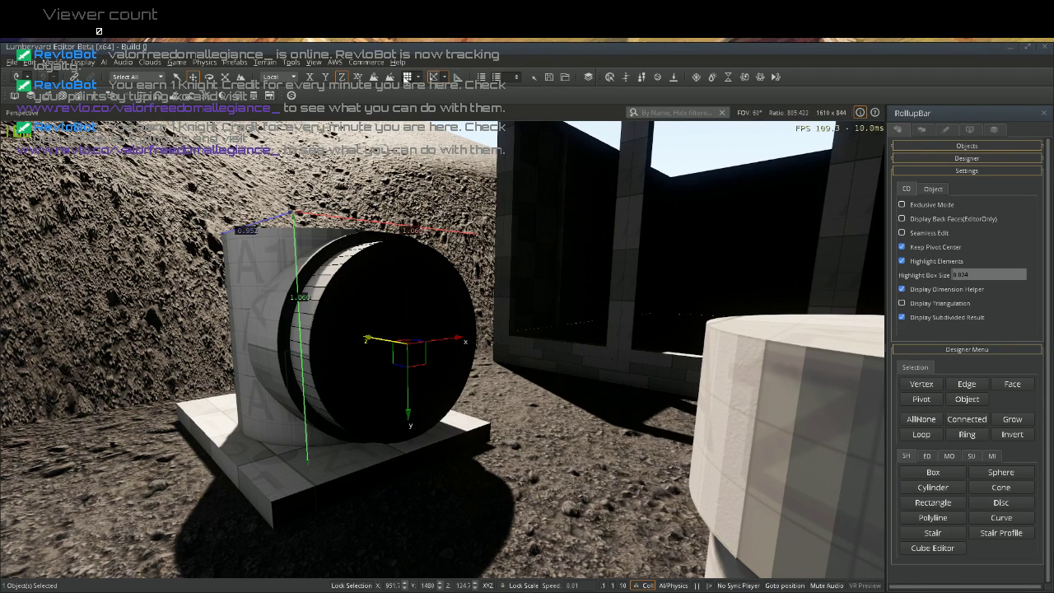
key(ctrl+c)
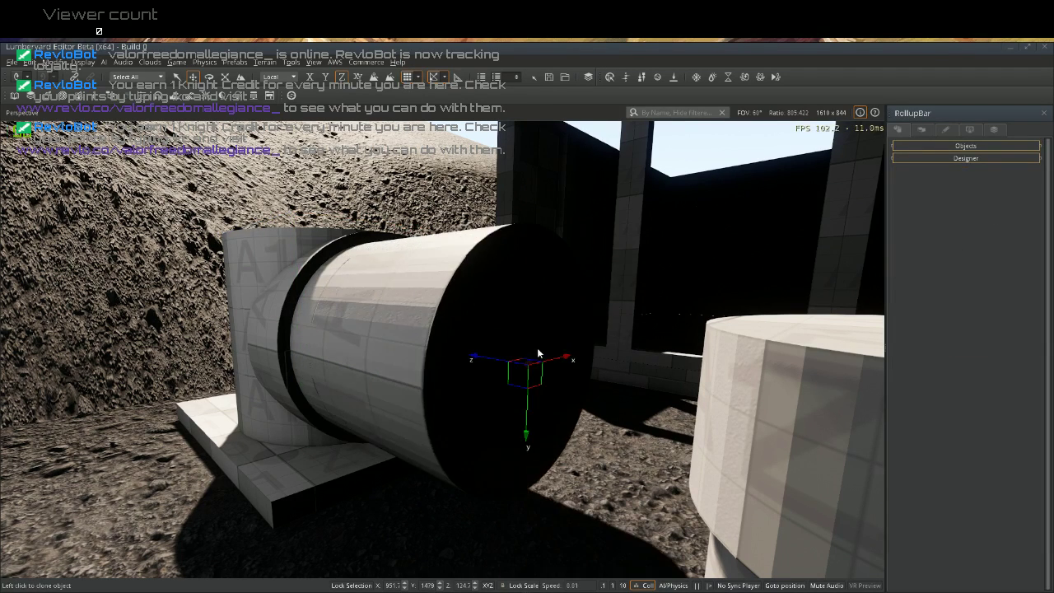
mouse_move(702, 380)
shift+mouse_down()
mouse_move(809, 404)
mouse_move(800, 399)
shift+mouse_up()
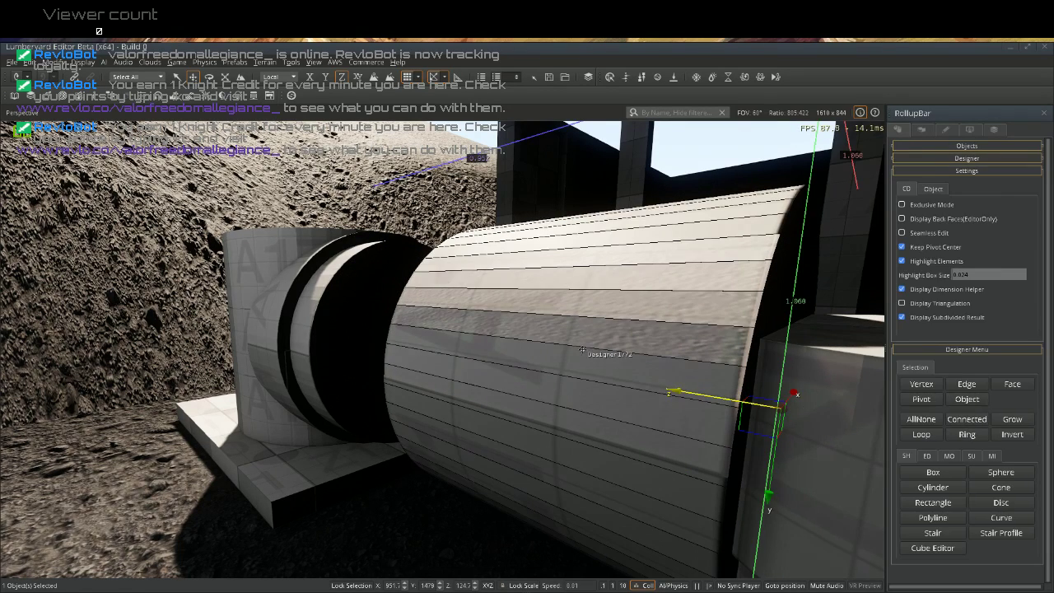
Boolean-subtract the original inner 1.06-wide cylinder from the sideways cylinder to hollow it out
click(319, 341)
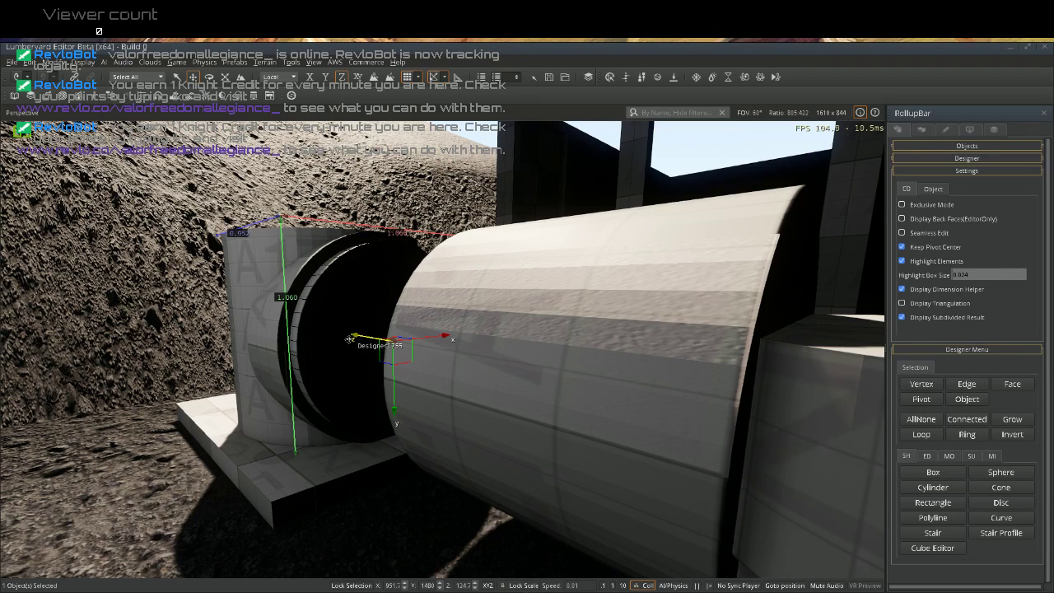
drag(349, 339, 349, 340)
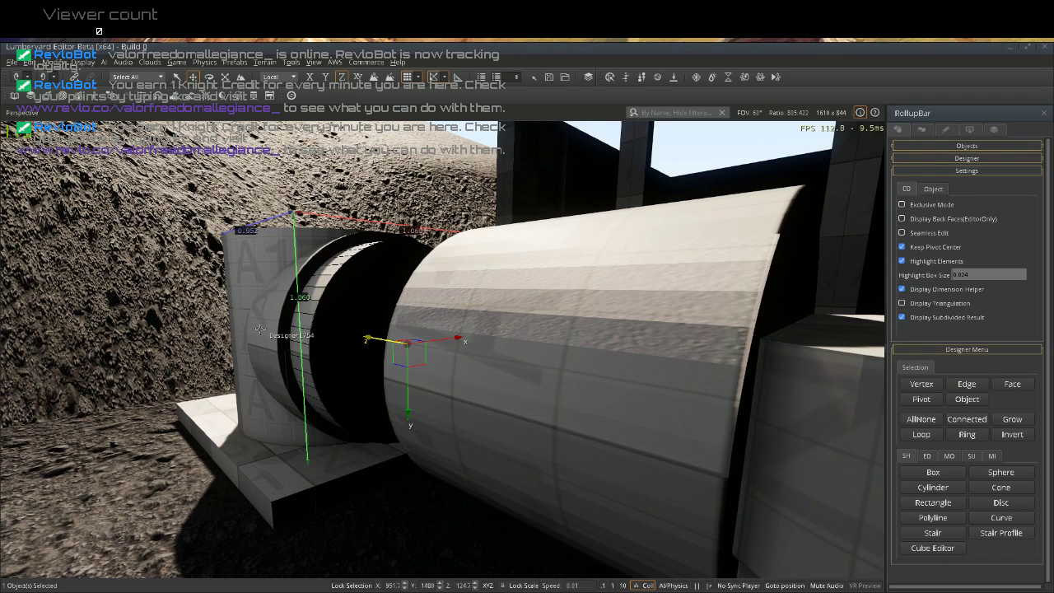
ctrl+click(262, 331)
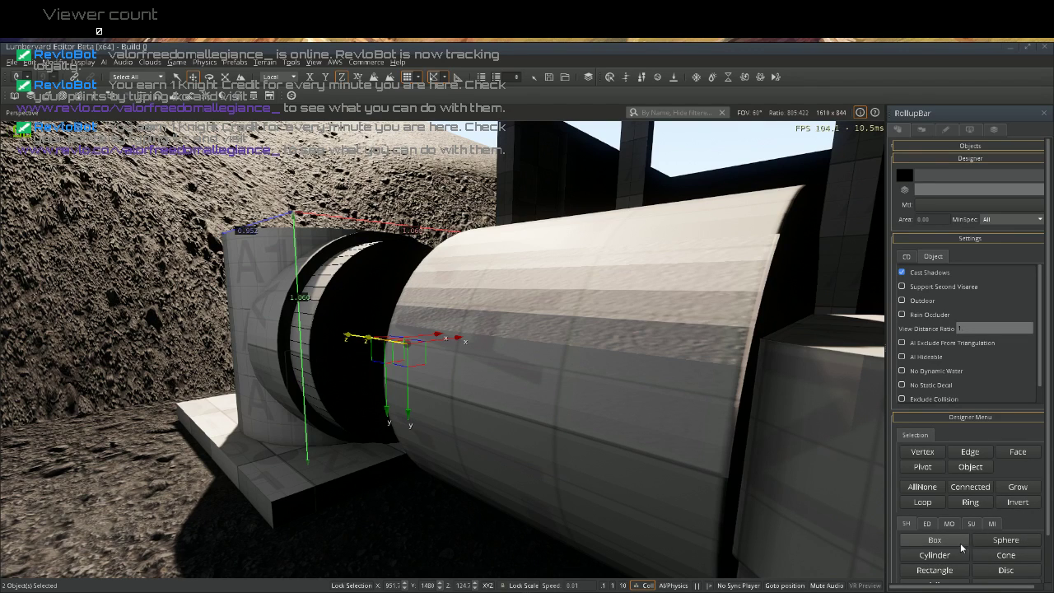
scroll(952, 545, down, 2)
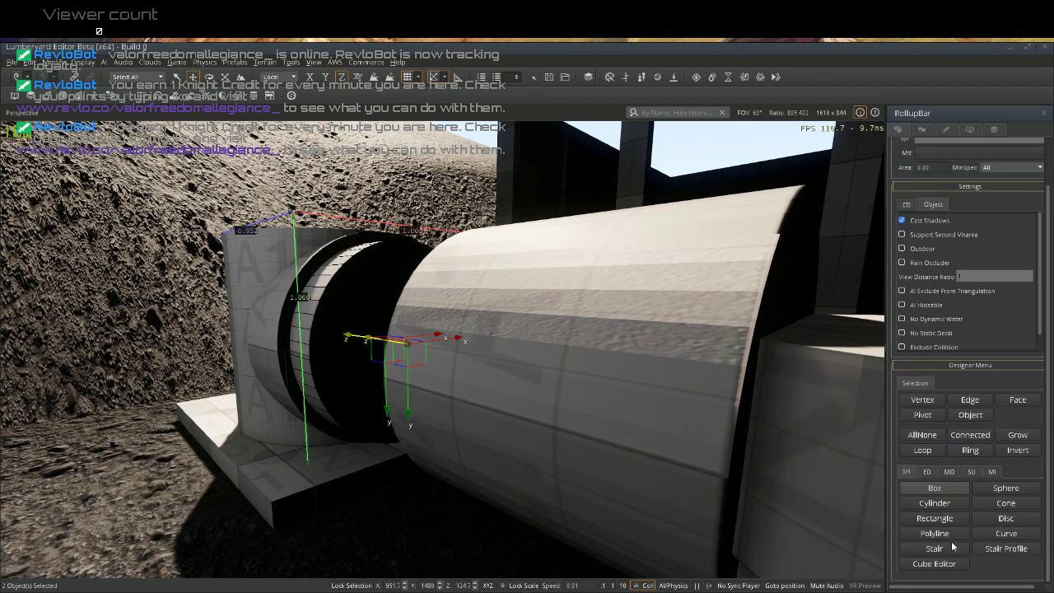
click(948, 471)
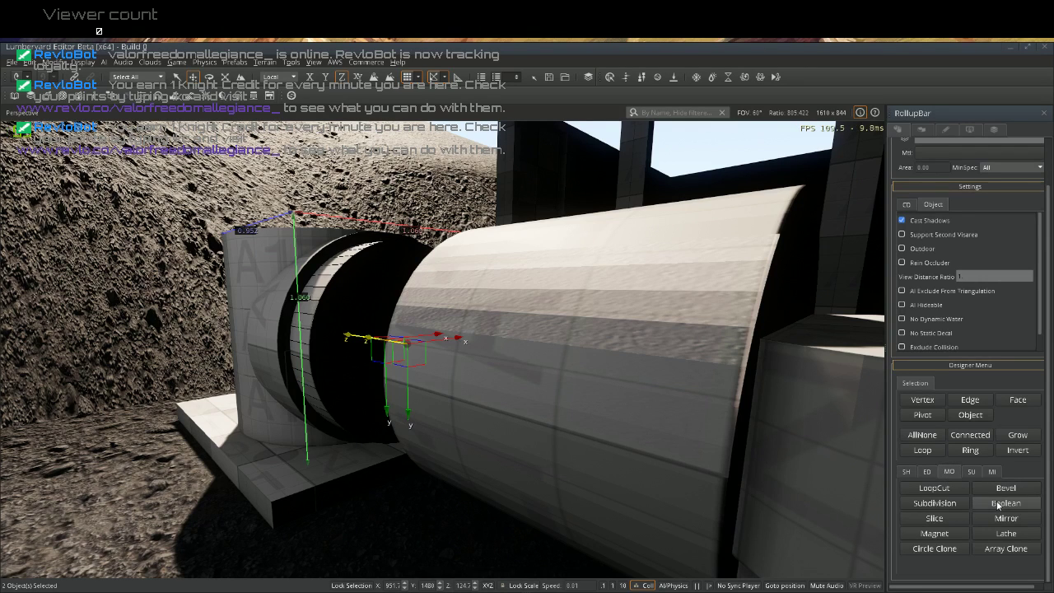
click(992, 503)
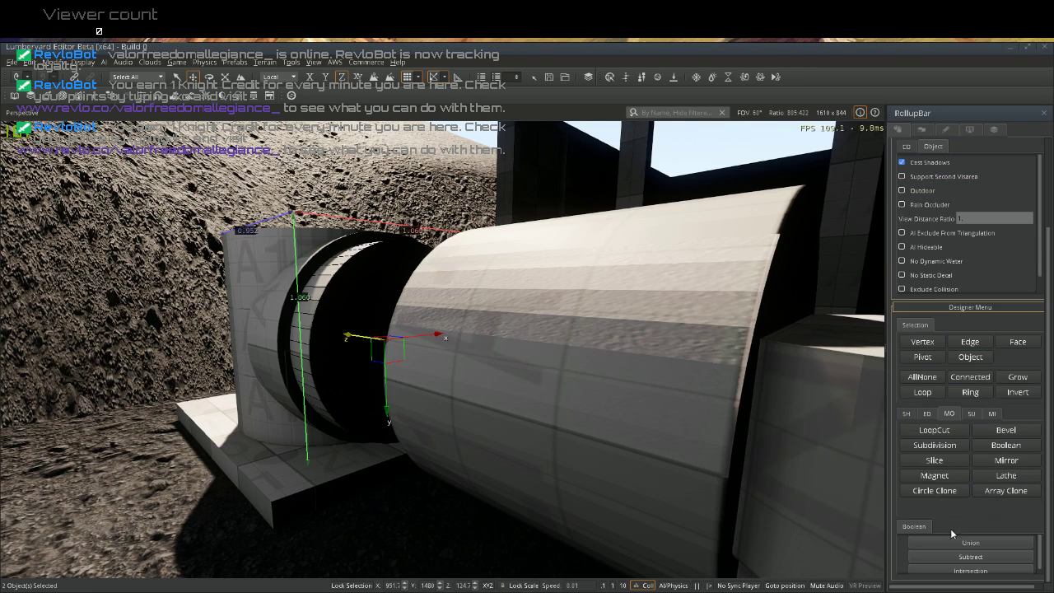
click(957, 560)
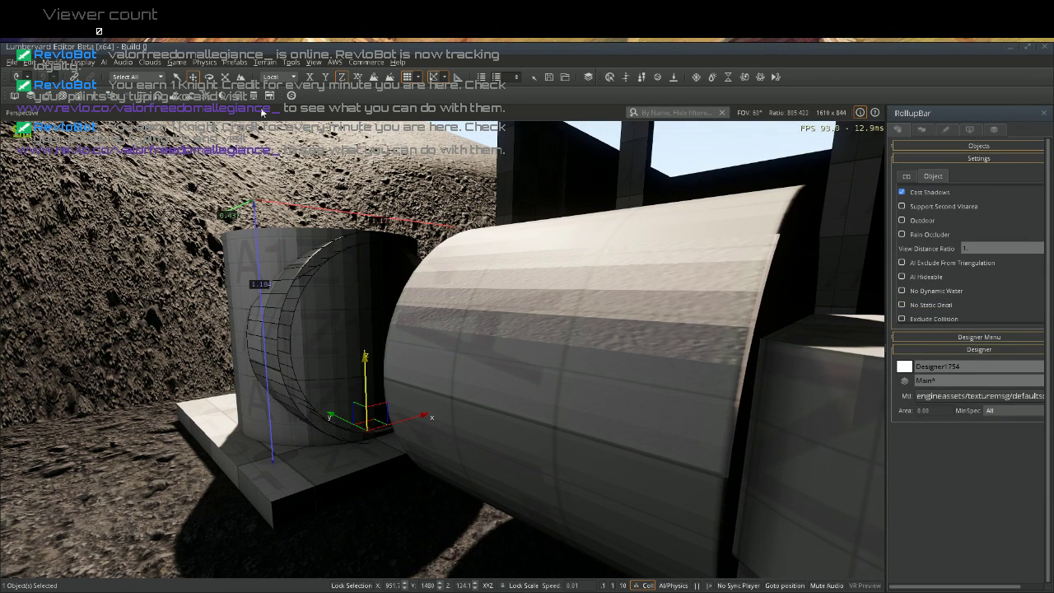
Clear the selection and examine the hollowed sideways cylinder and the upright cylinder behind its opening from several sides
click(338, 154)
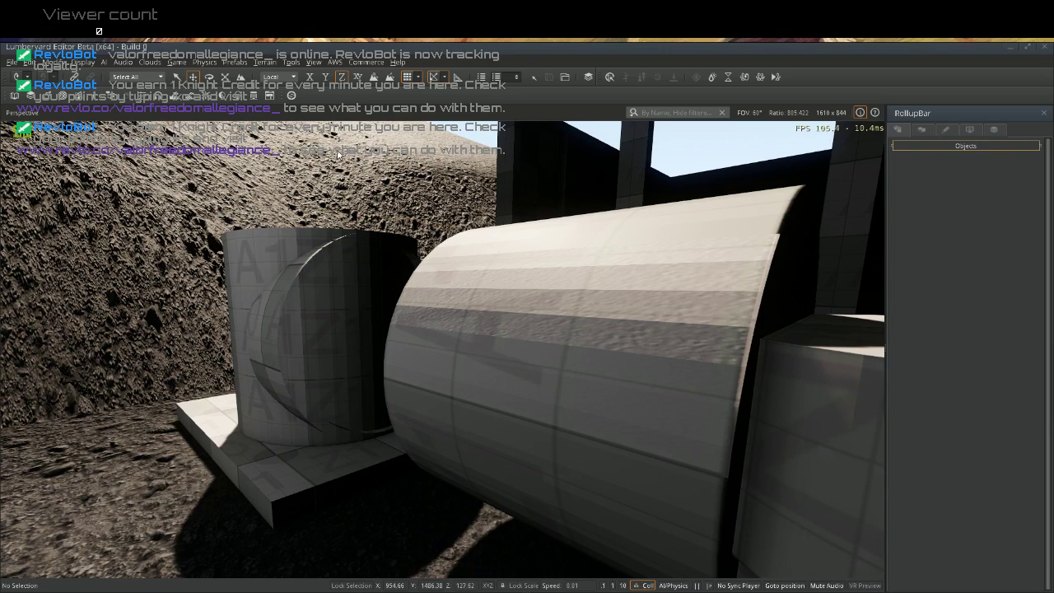
key(s)
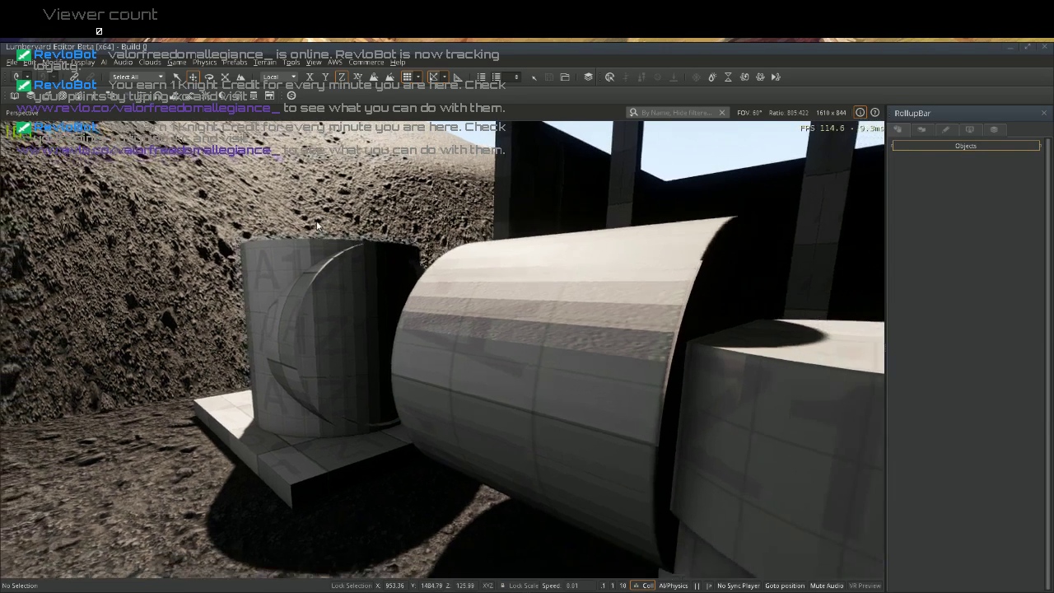
key(a)
key(a)
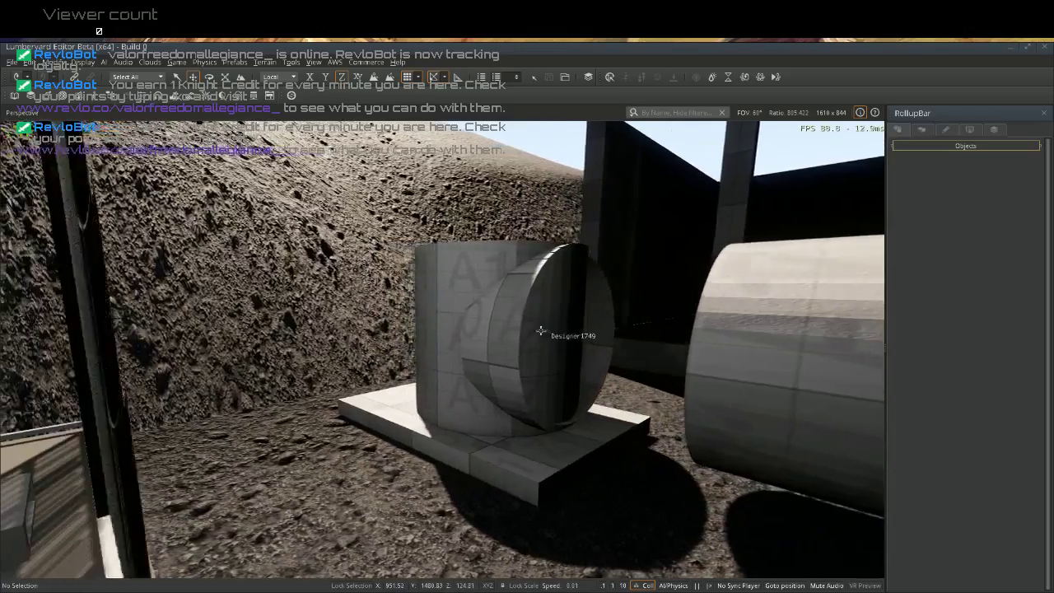
right_drag(538, 331, 635, 326)
key(q)
key(w)
key(w)
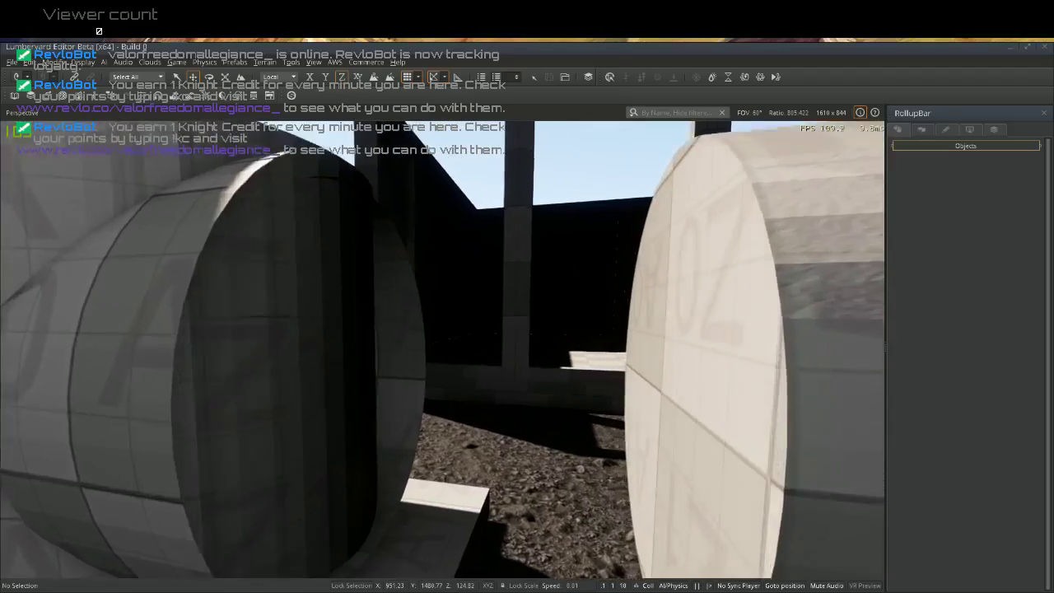
key(w)
right_drag(636, 326, 613, 334)
key(s)
key(s)
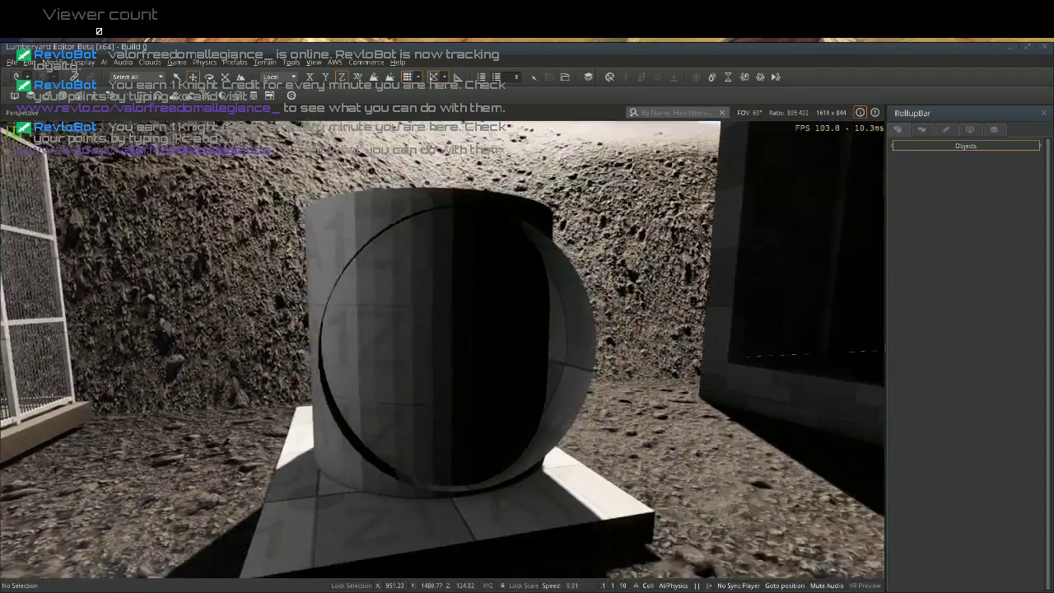
key(a)
right_drag(526, 331, 541, 329)
key(a)
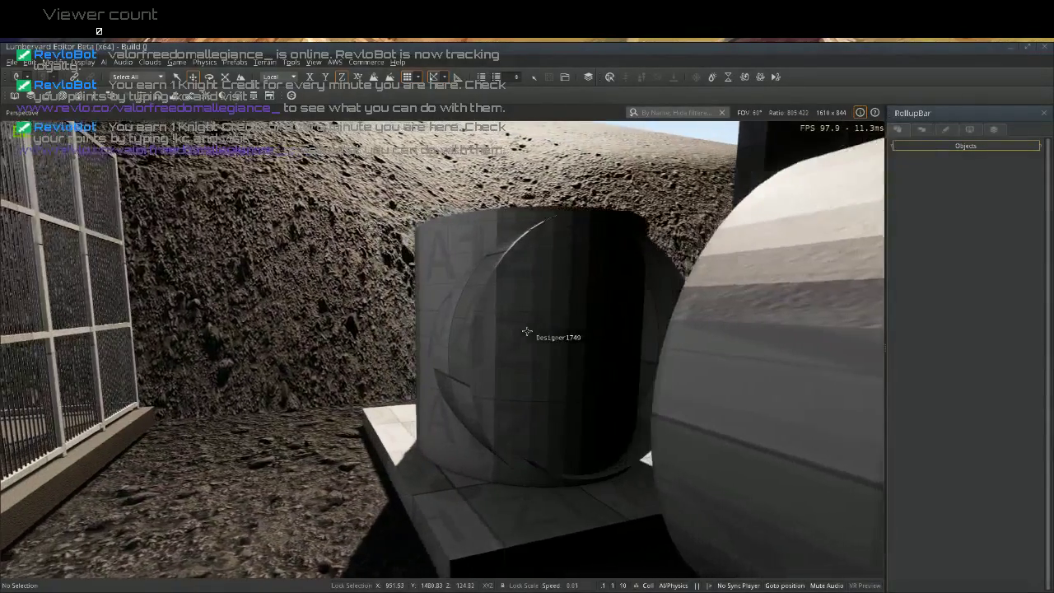
key(a)
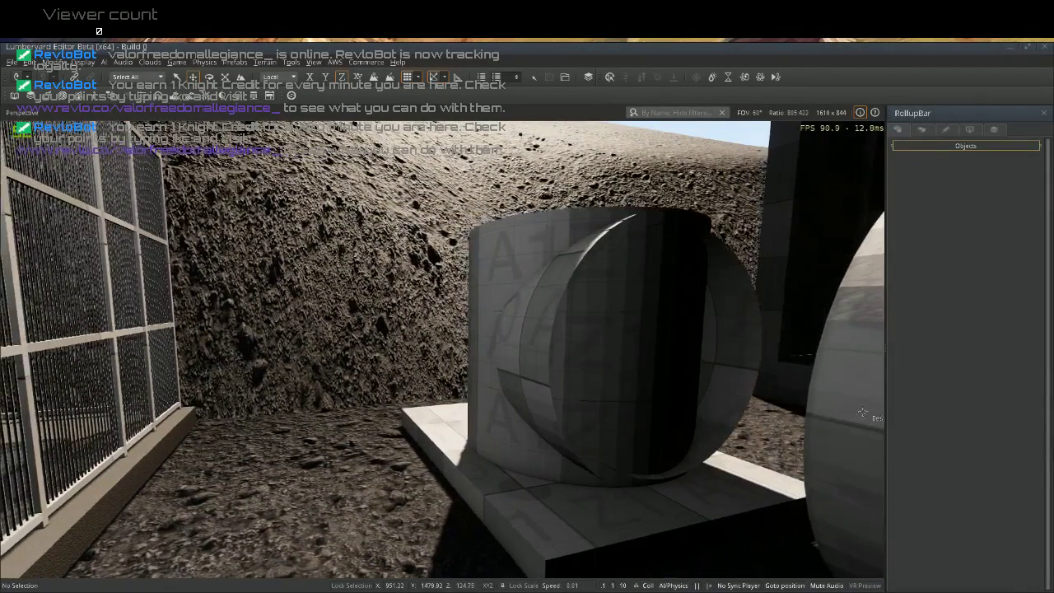
Slide the cloned 1.06-wide cylinder along its Z axis through the hollowed sideways cylinder into the upright cylinder
click(854, 406)
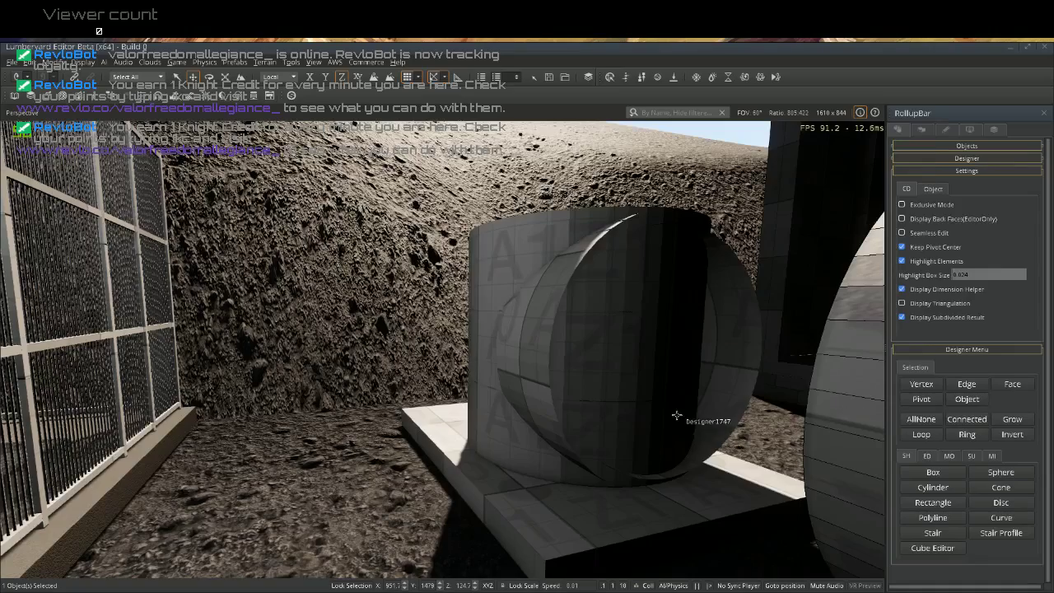
key(d)
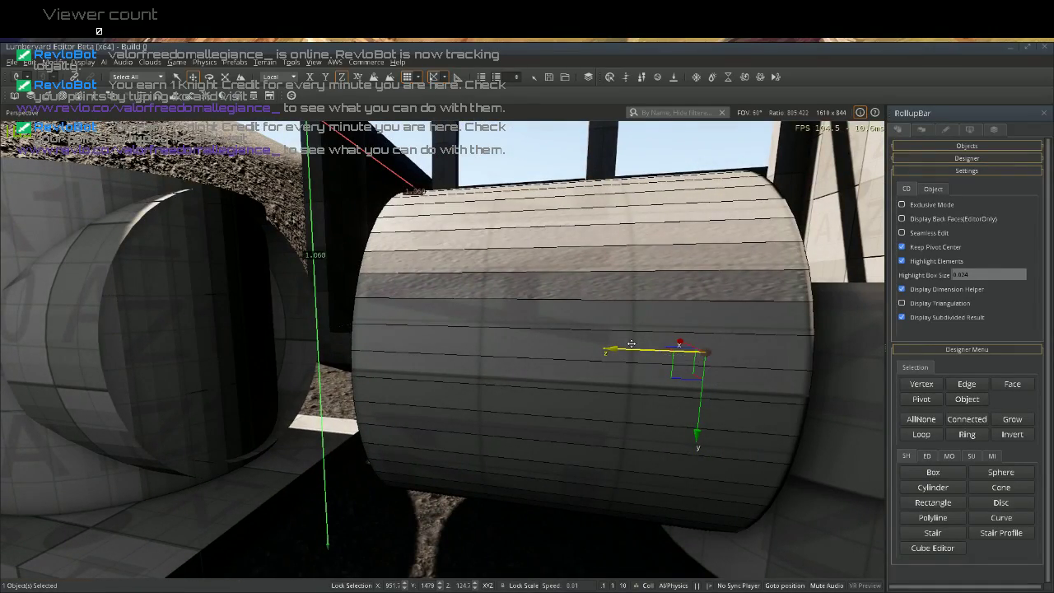
drag(630, 343, 368, 318)
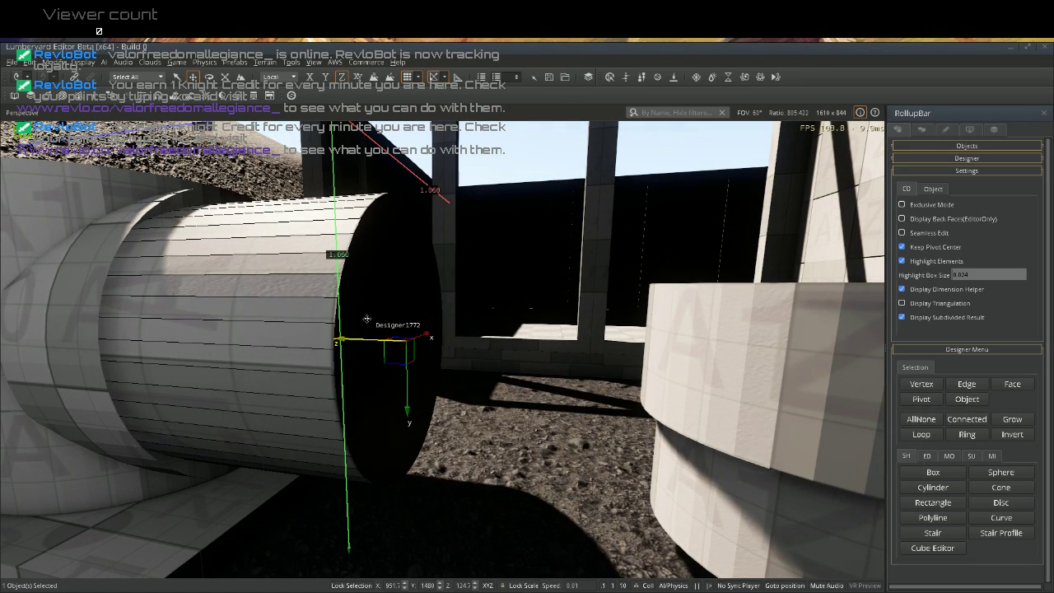
key(a)
key(s)
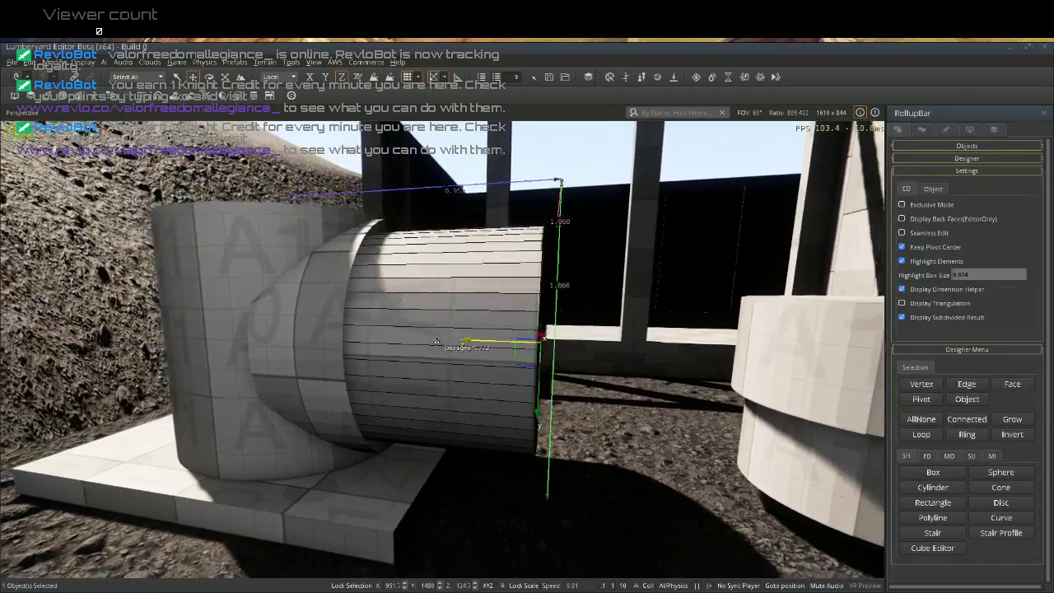
alt+drag(437, 341, 405, 375)
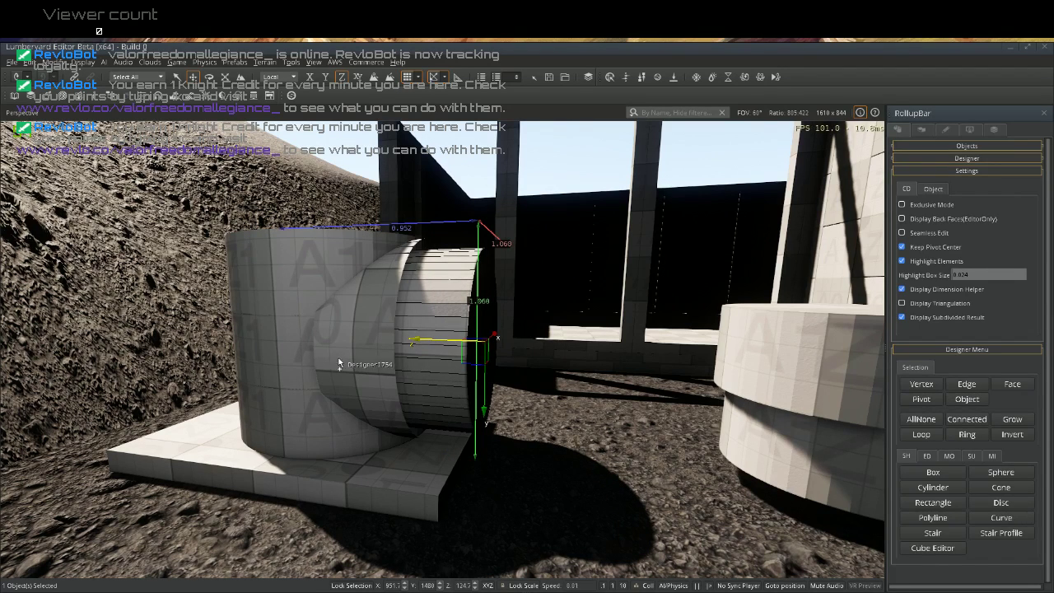
Boolean-subtract the inserted 1.06-wide clone from the middle section of the upright cylinder
ctrl+click(269, 354)
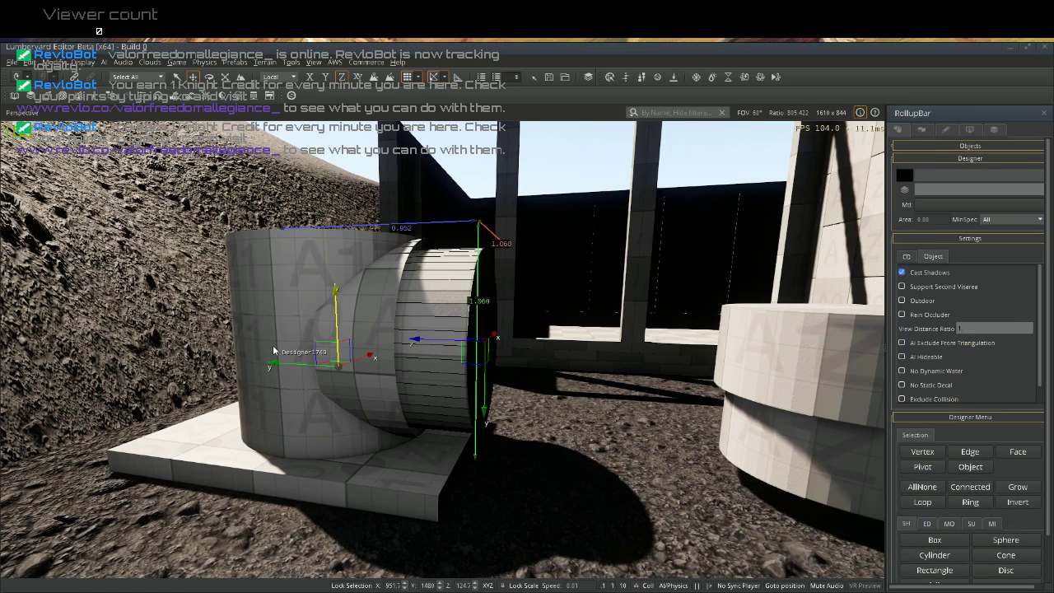
click(949, 523)
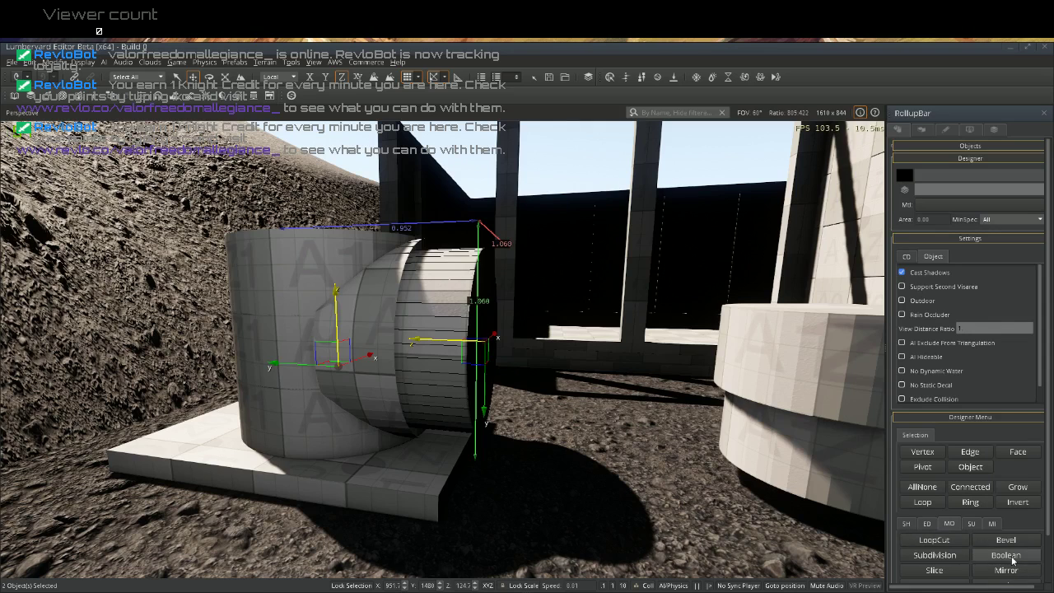
scroll(1008, 560, down, 3)
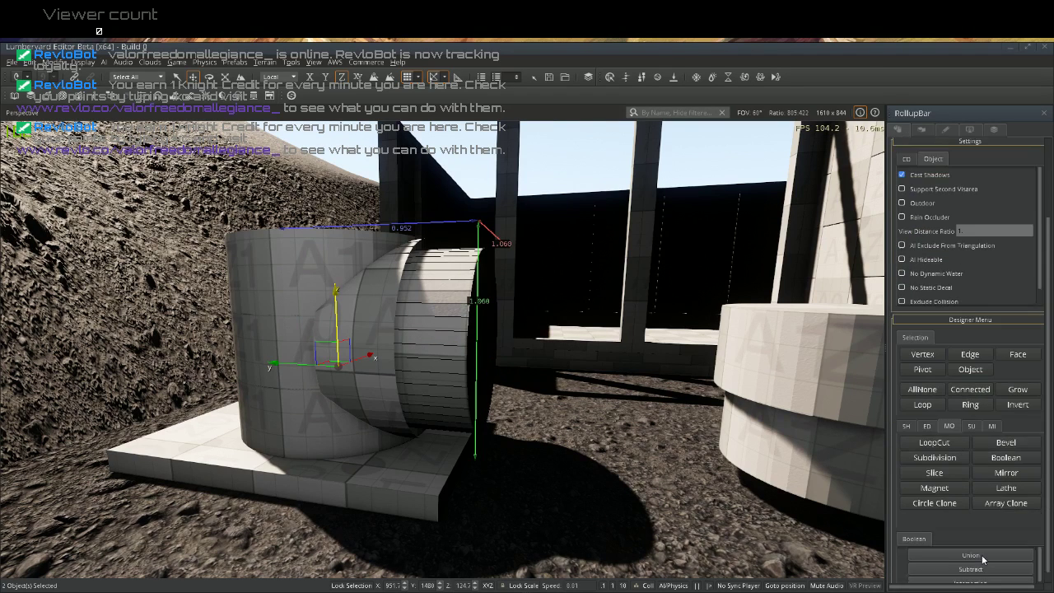
click(981, 554)
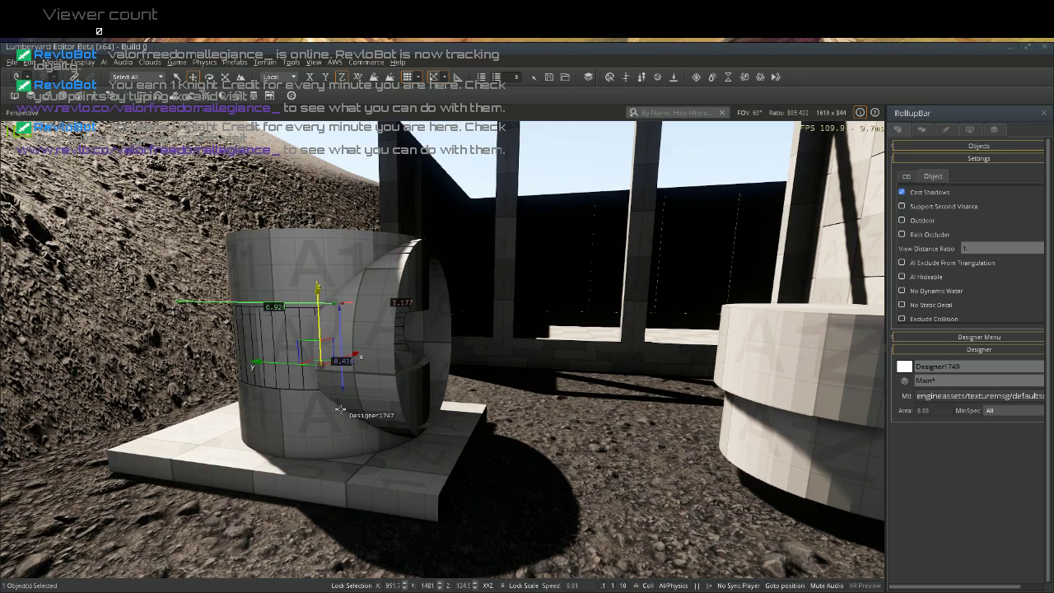
Clear the selection and examine the cut upright cylinder through the opening of the hollowed sideways cylinder
key(d)
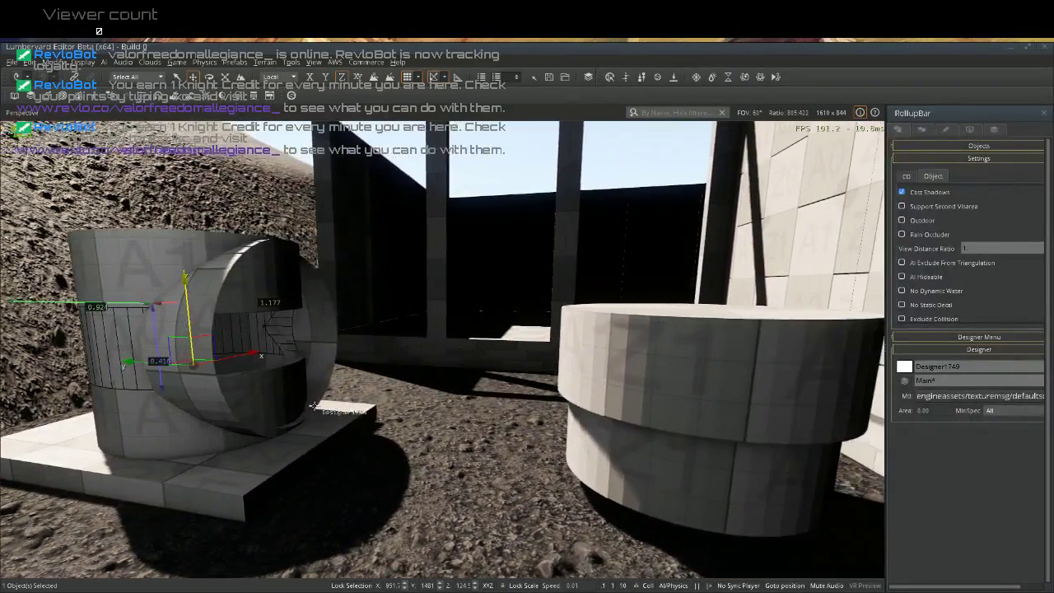
right_drag(340, 408, 107, 420)
key(s)
key(d)
right_drag(288, 468, 283, 469)
click(189, 154)
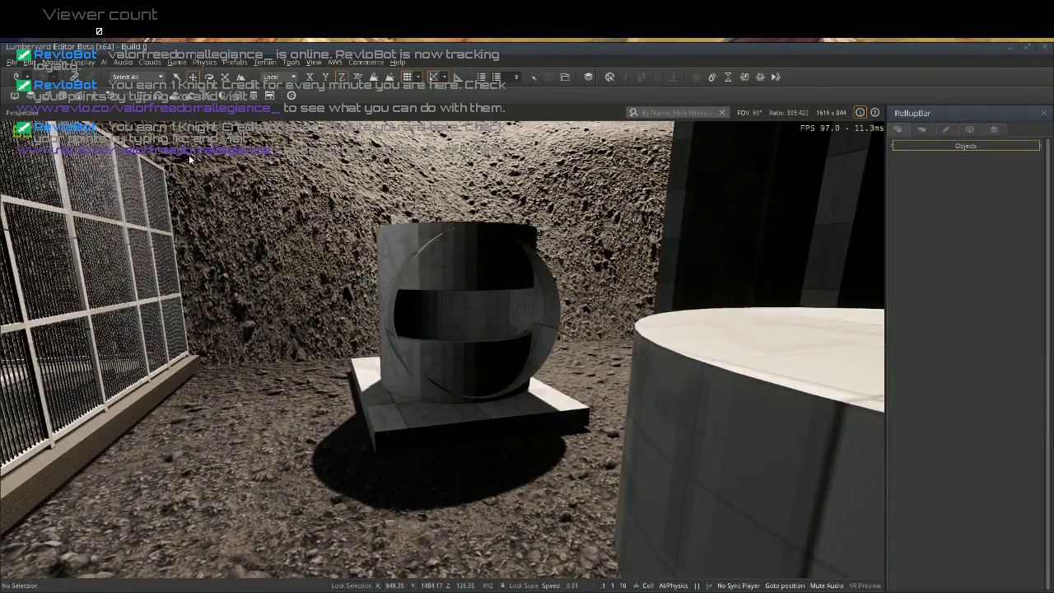
key(w)
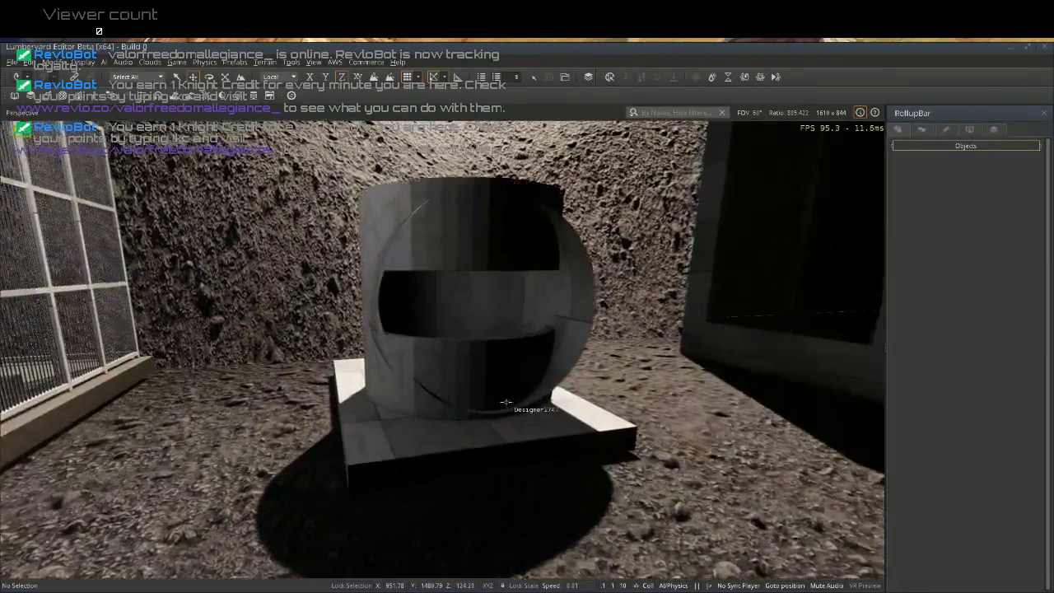
Inspect the interior of the upright cylinder where the cut crosses its sections, from inside and from outside the opening
right_drag(492, 414, 231, 376)
key(w)
key(w)
key(s)
scroll(560, 389, down, 1)
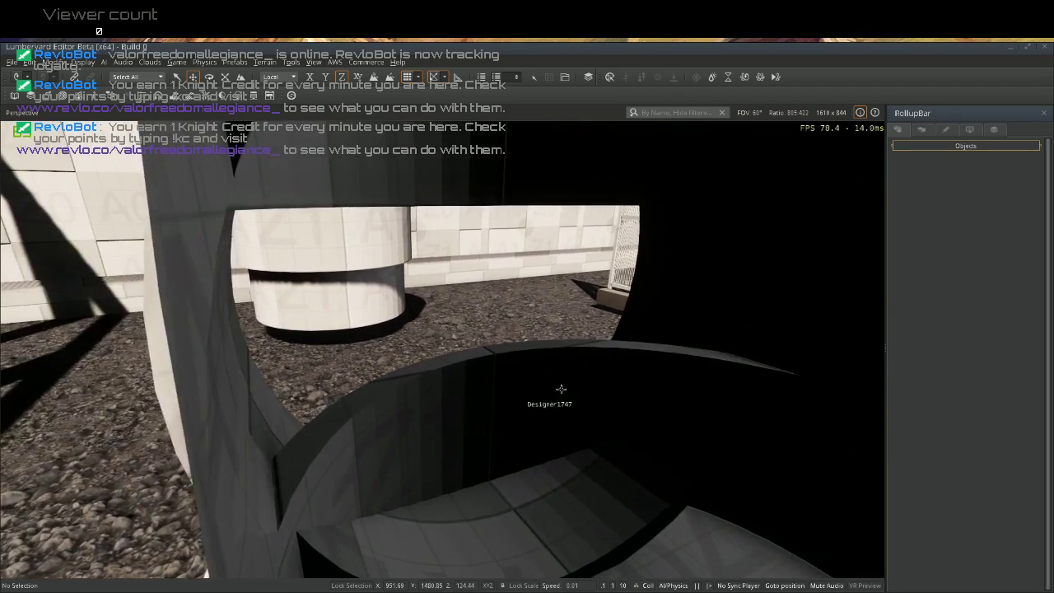
scroll(559, 337, up, 3)
scroll(562, 325, down, 1)
scroll(562, 327, down, 2)
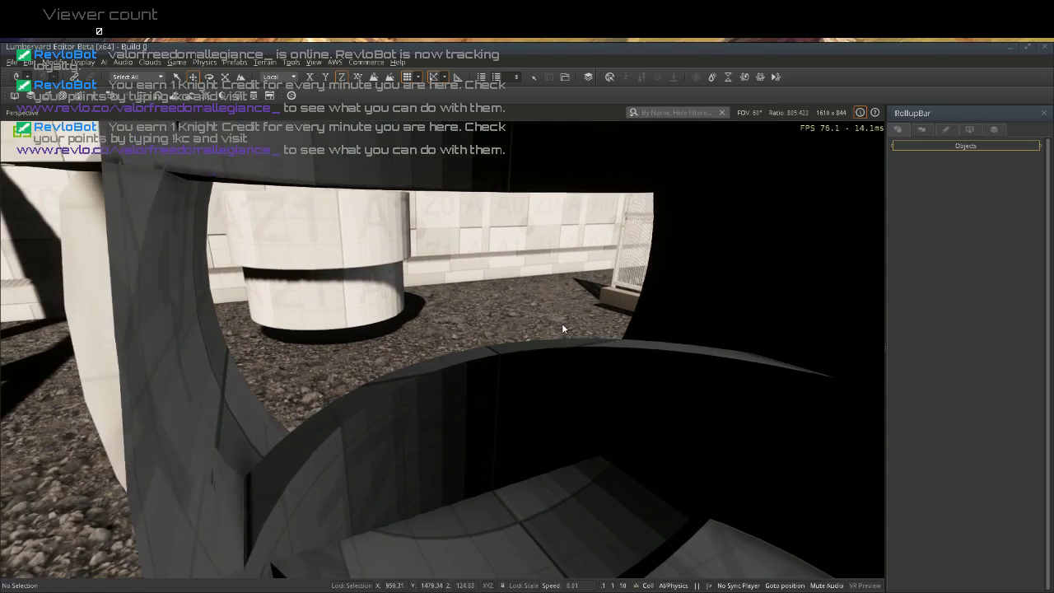
scroll(563, 327, down, 4)
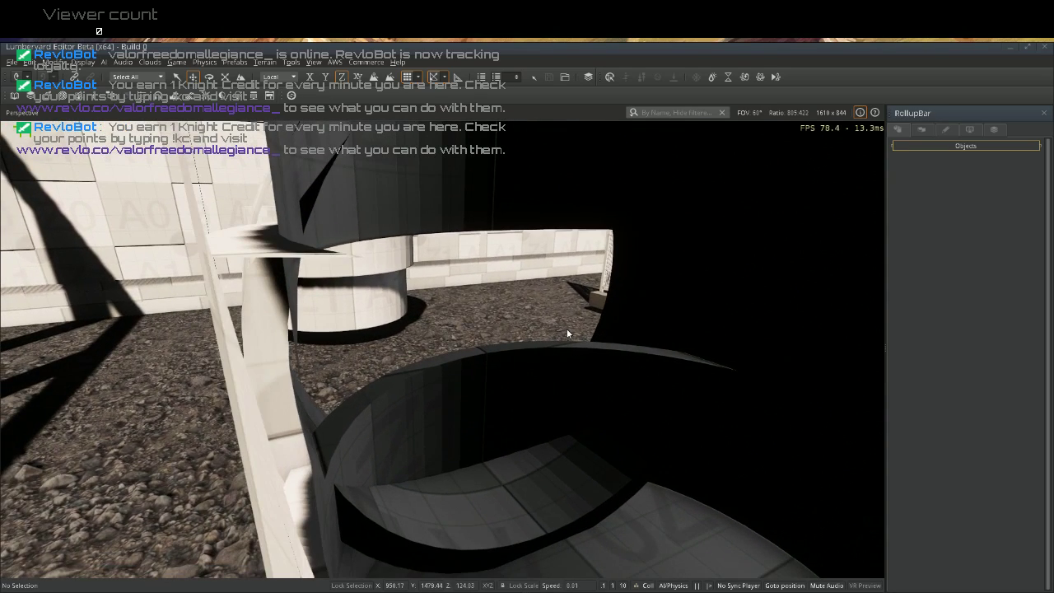
scroll(470, 264, up, 5)
right_drag(469, 266, 716, 304)
scroll(469, 265, down, 8)
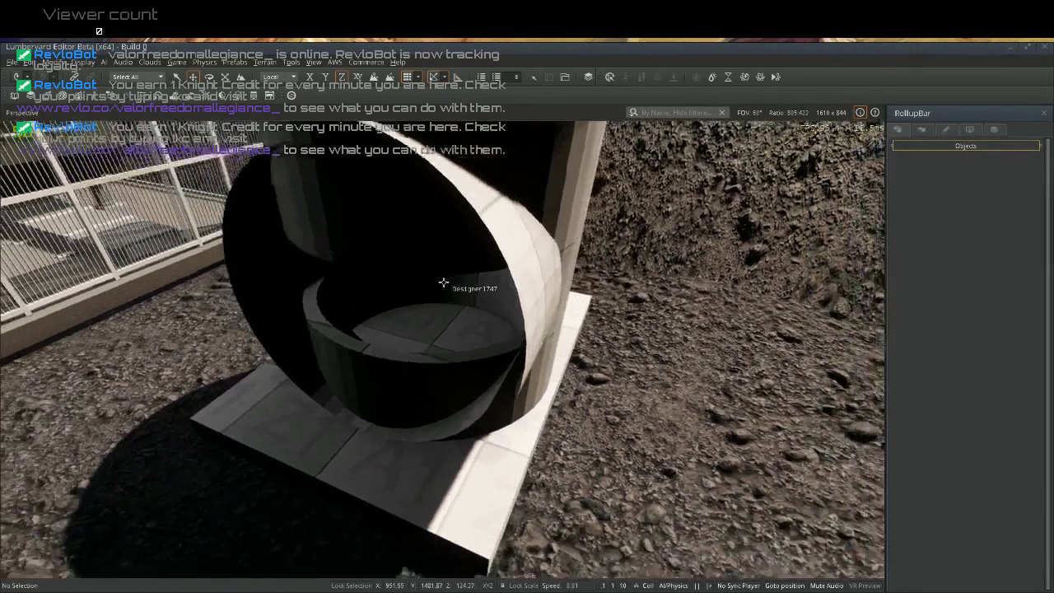
key(s)
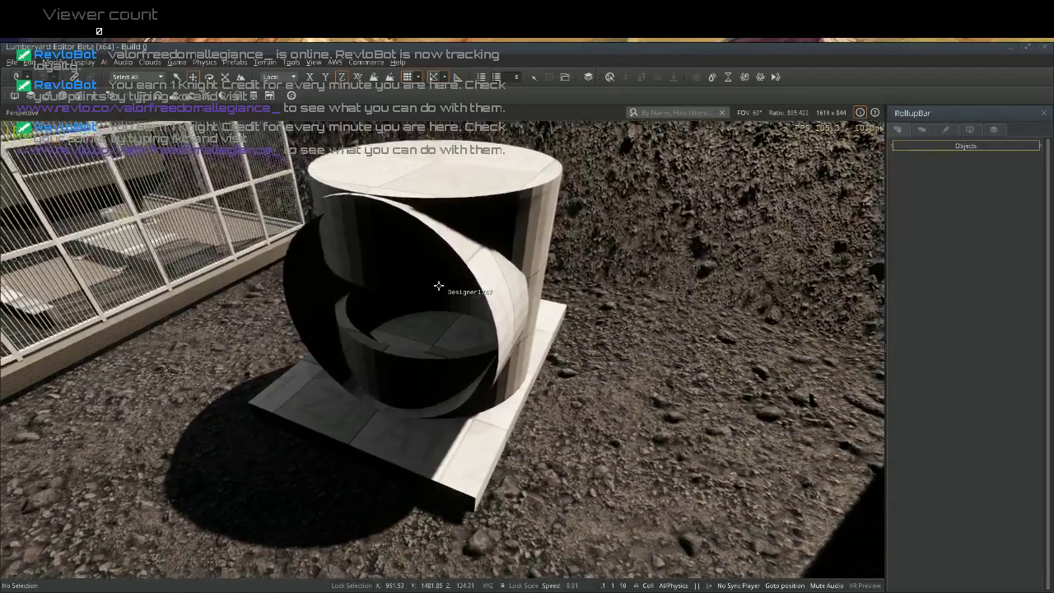
key(s)
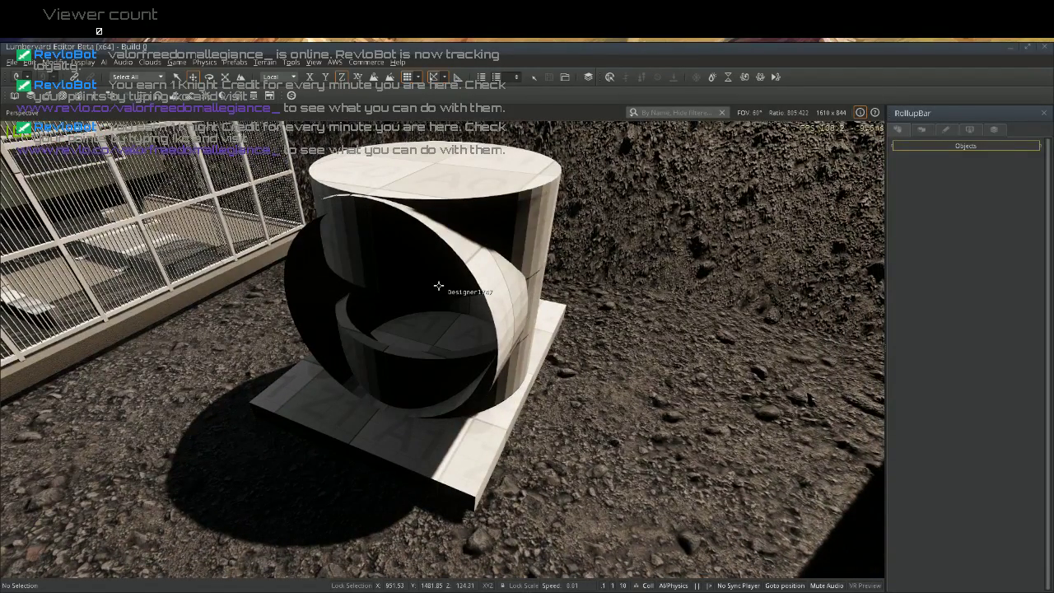
Undo the cut in the upright cylinder's middle section and slide the hollowed sideways cylinder outward along its Y axis, clear of the cutting cylinder
click(439, 286)
key(ctrl+z)
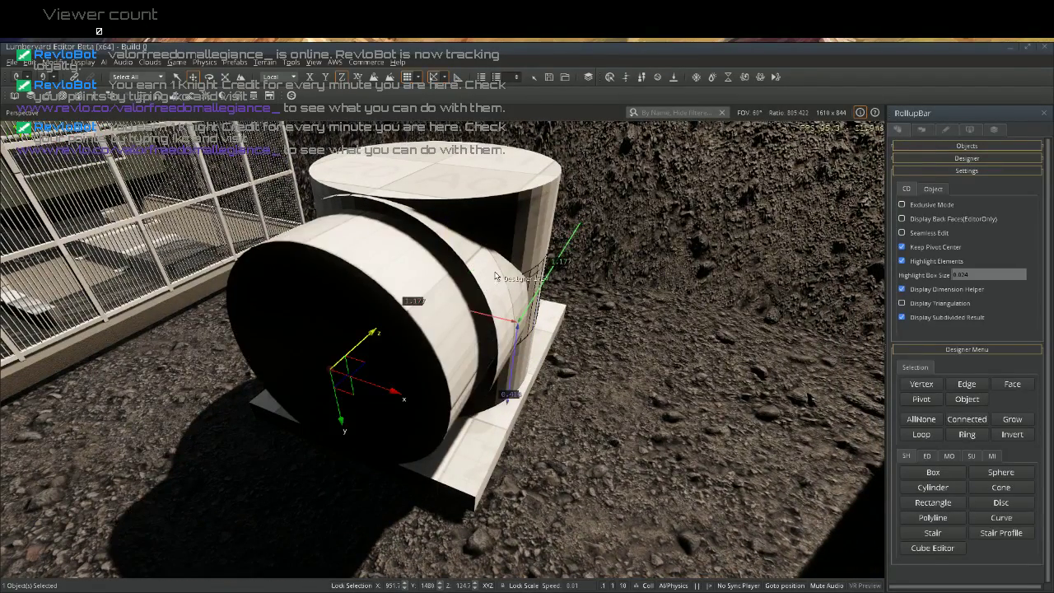
click(495, 272)
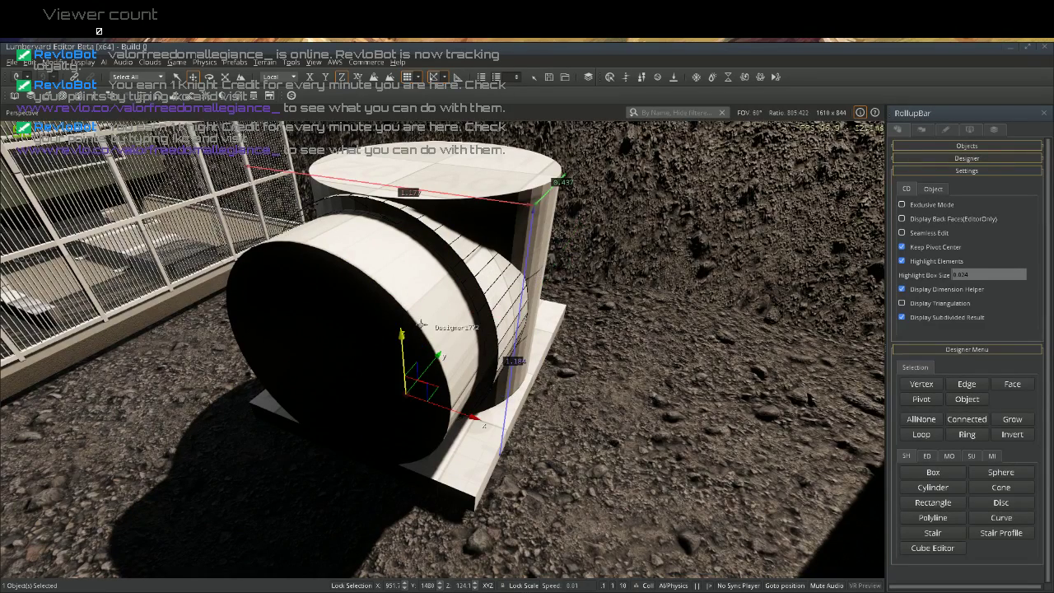
click(438, 361)
drag(434, 360, 218, 494)
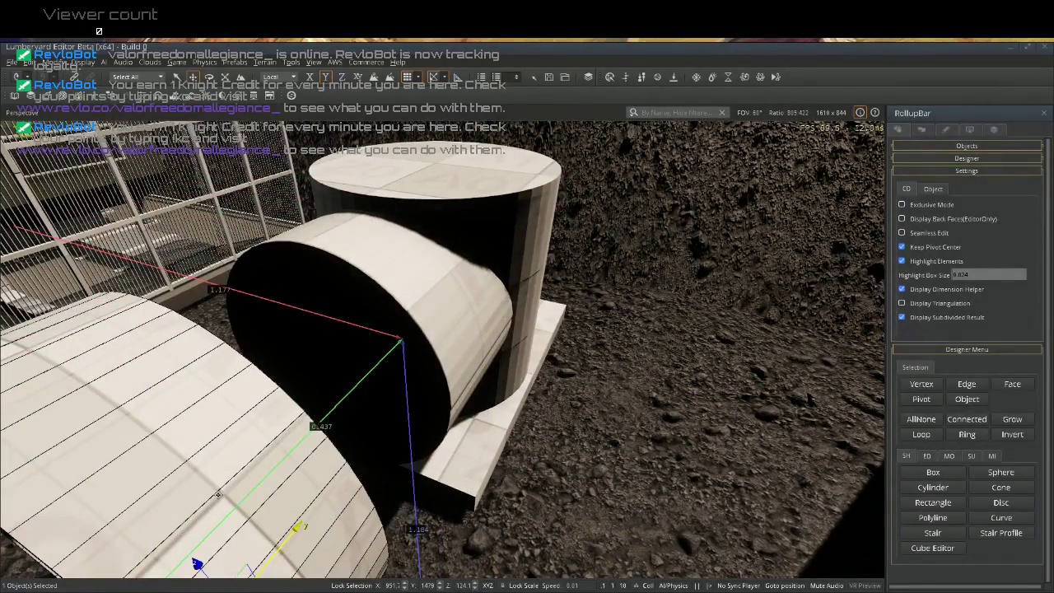
Try Boolean-subtracting the 1.06-wide cylinder from only the middle section of the upright cylinder, and undo the cut
click(425, 324)
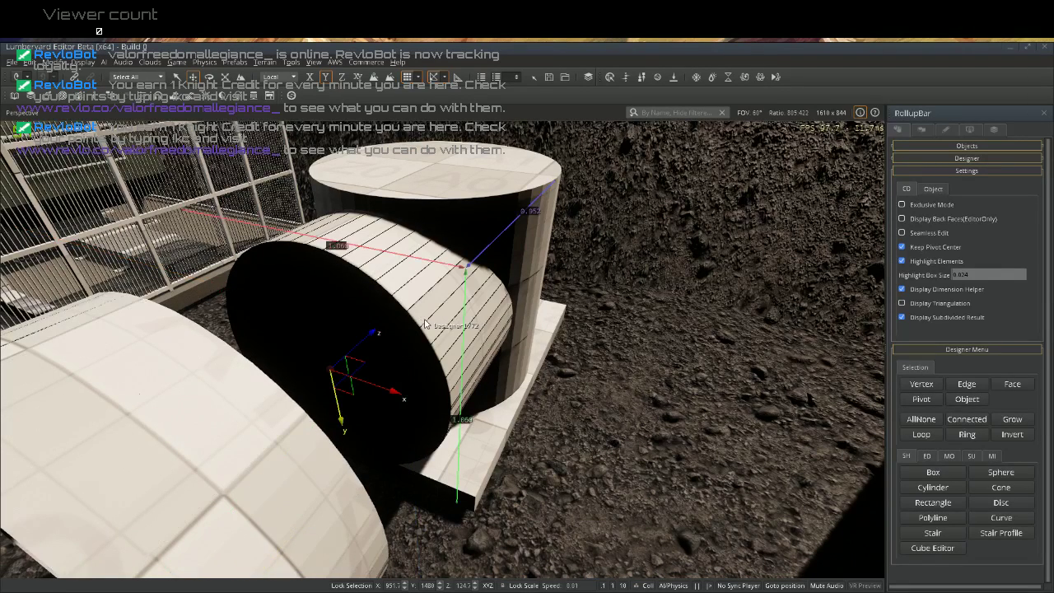
ctrl+click(529, 311)
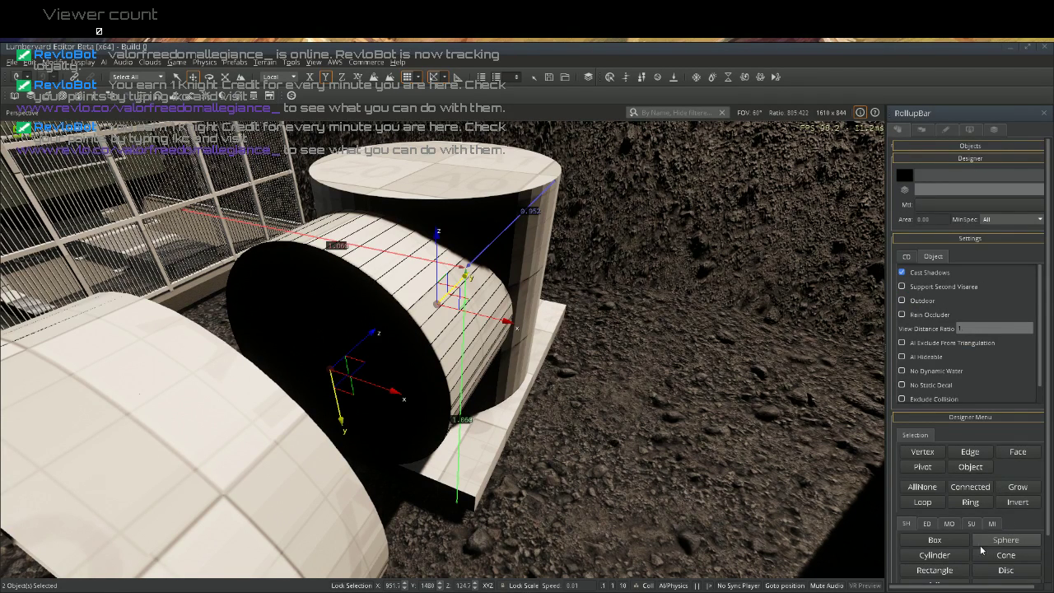
click(949, 524)
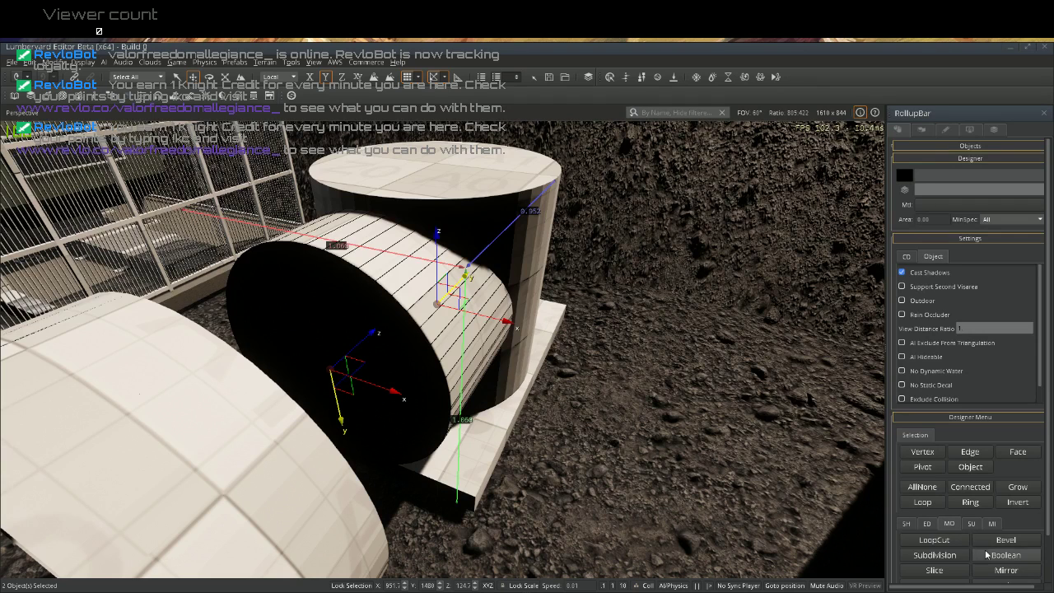
scroll(987, 557, down, 3)
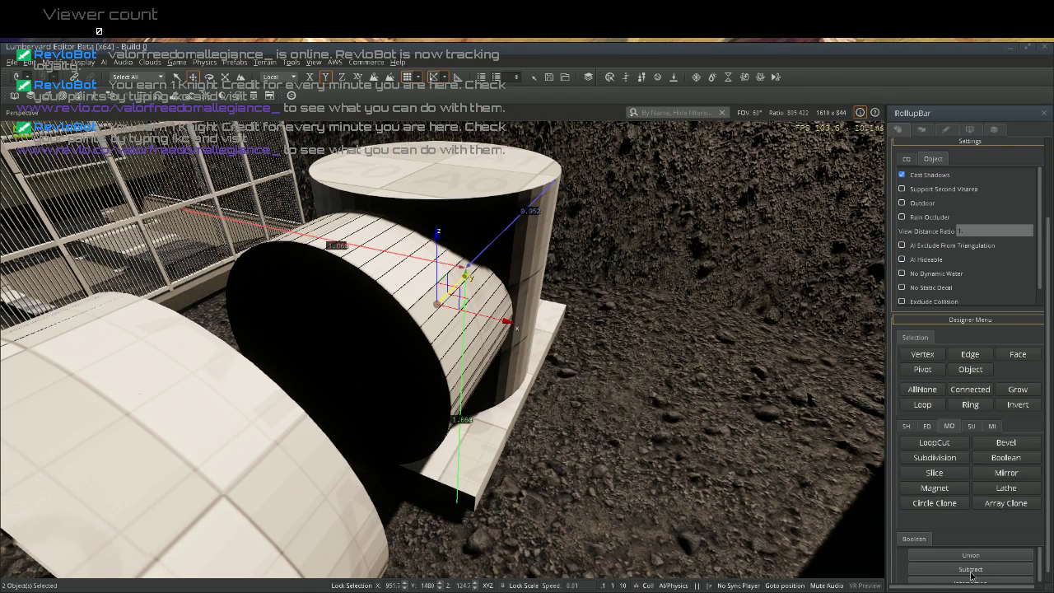
click(970, 574)
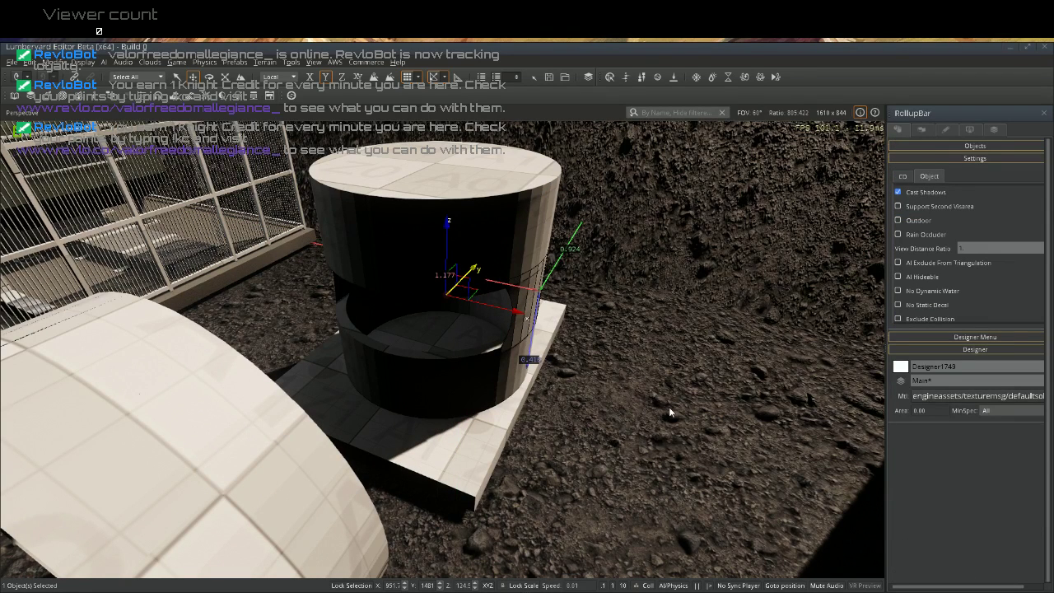
key(ctrl+z)
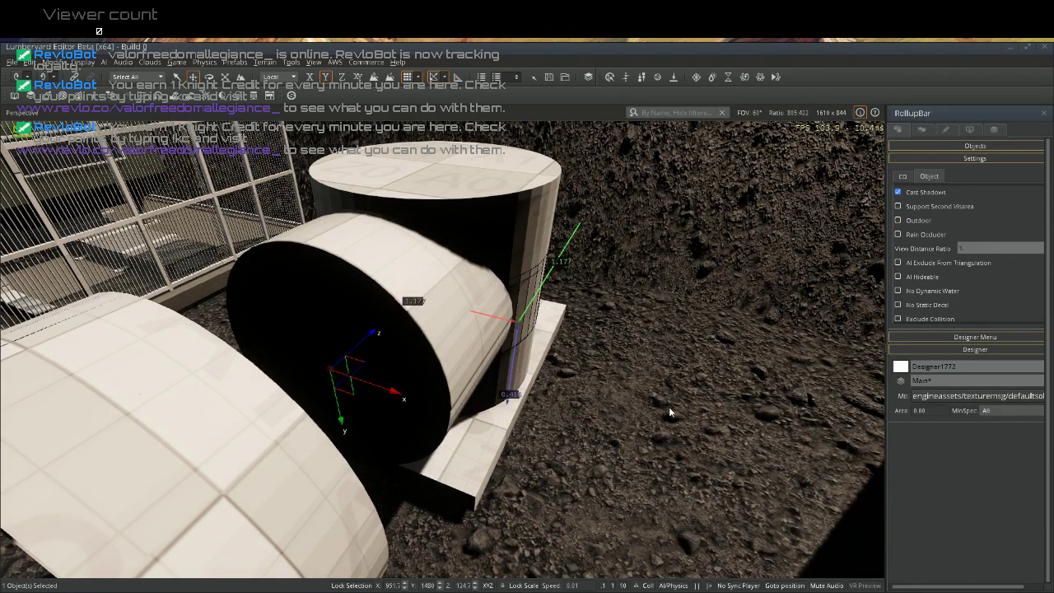
Merge the bottom, middle and top sections of the upright cylinder into one object
key(2)
click(528, 267)
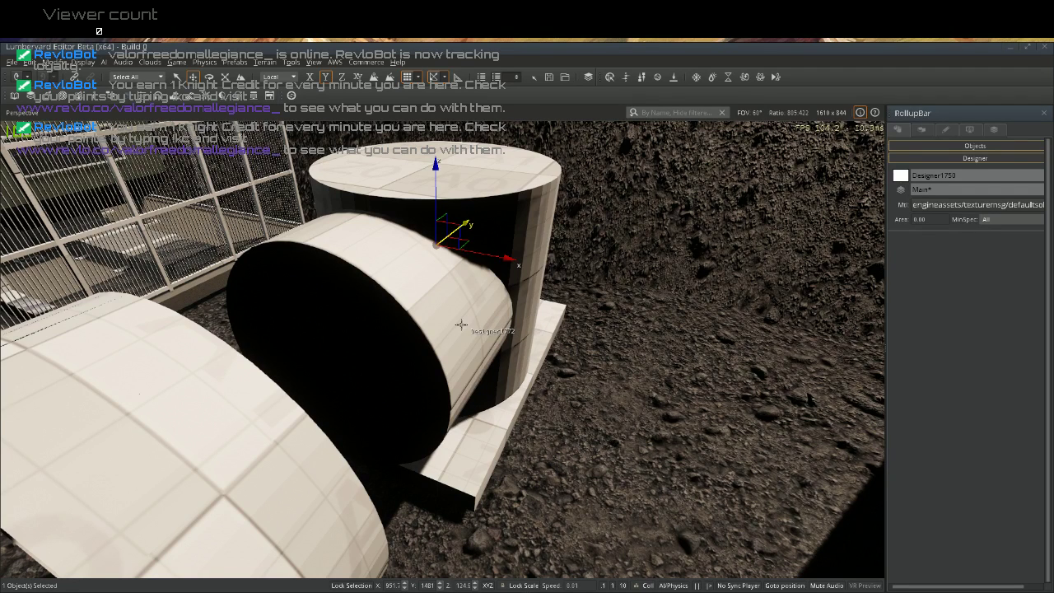
double_click(526, 302)
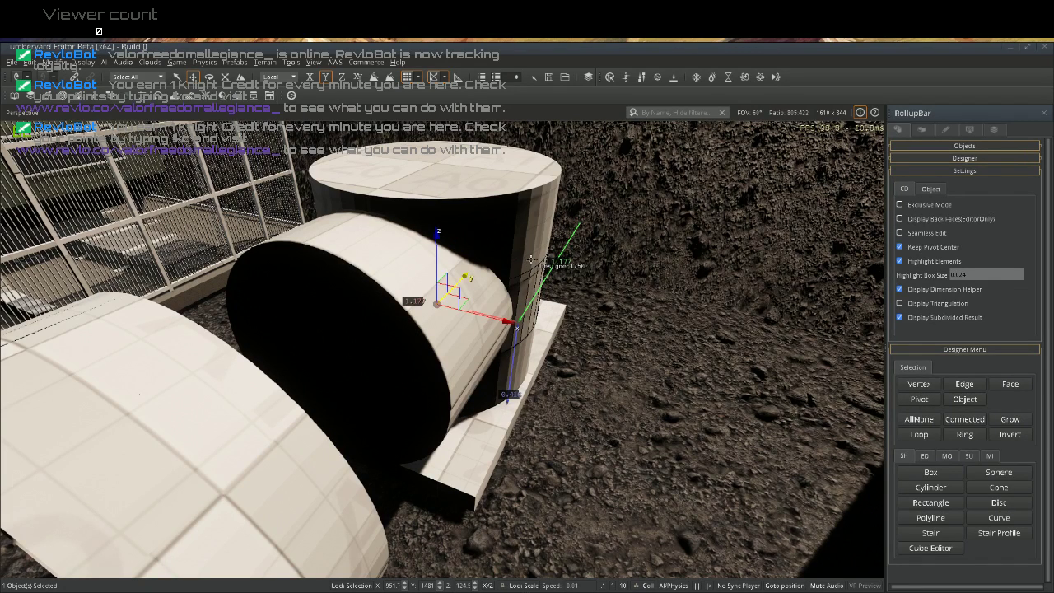
double_click(531, 265)
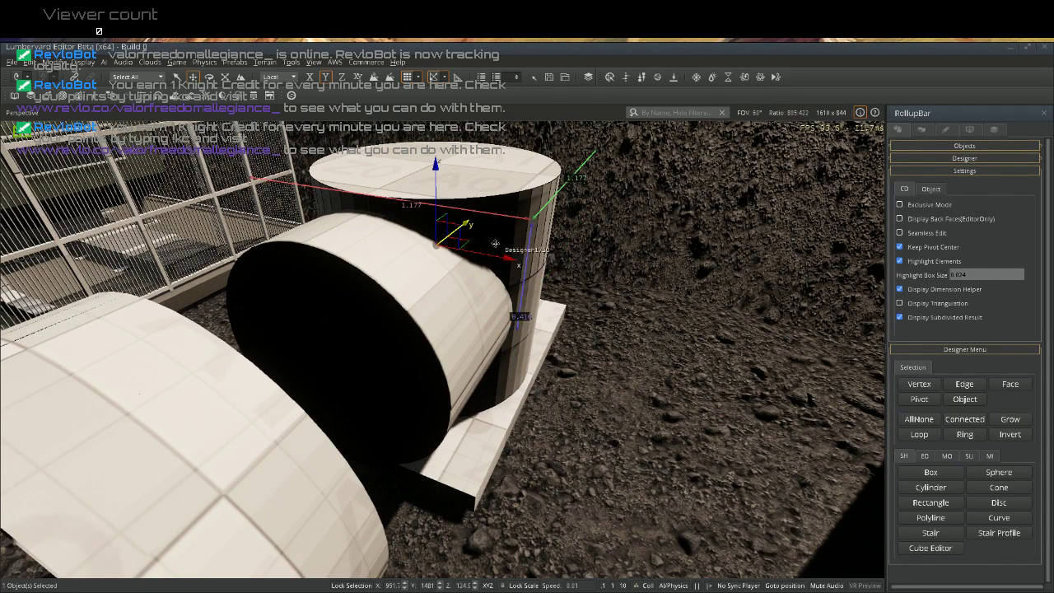
drag(455, 225, 458, 236)
click(520, 358)
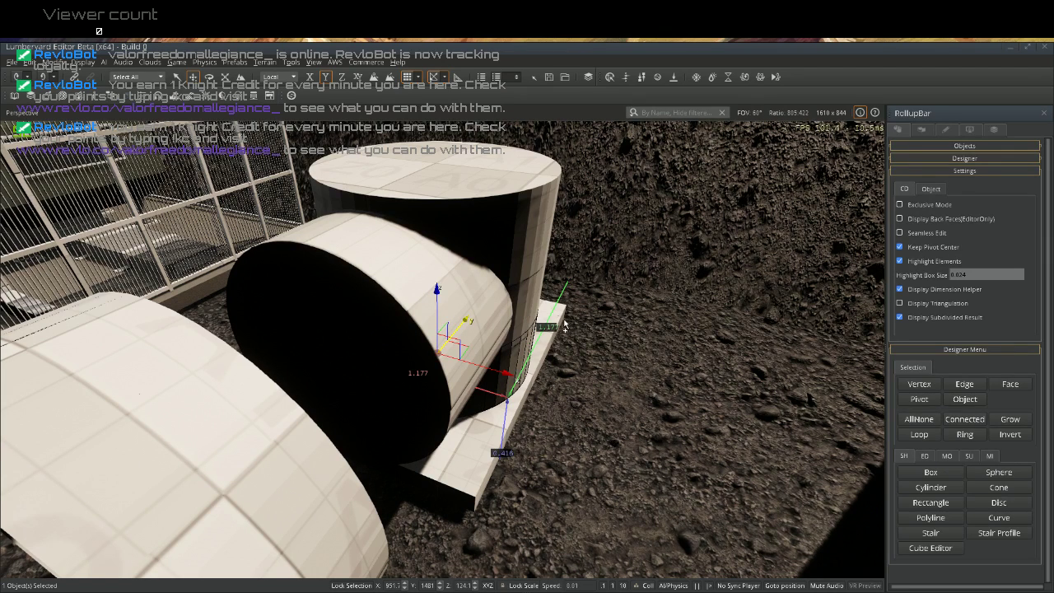
ctrl+click(530, 315)
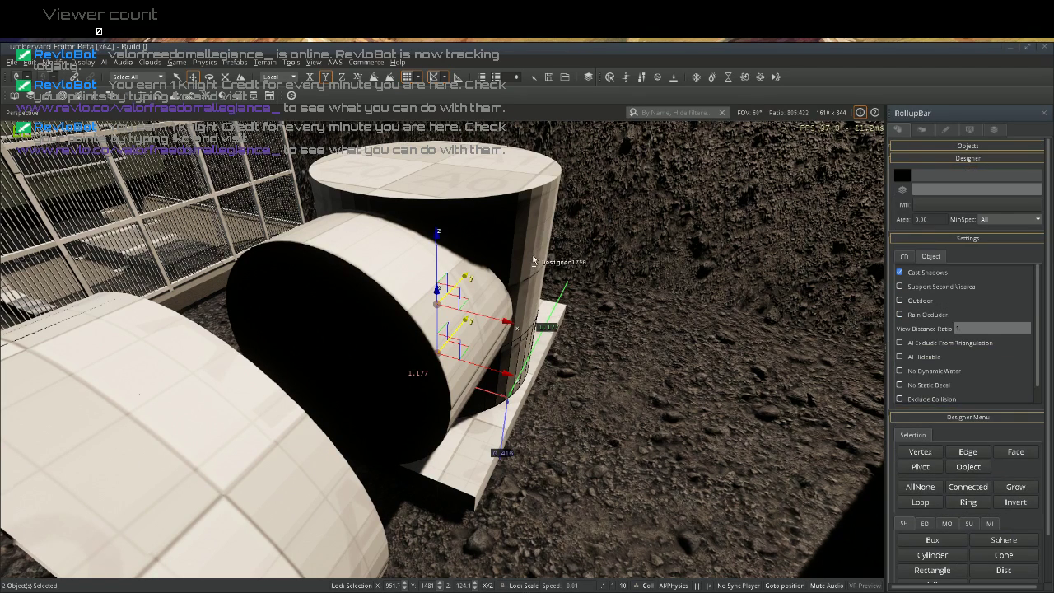
ctrl+click(533, 262)
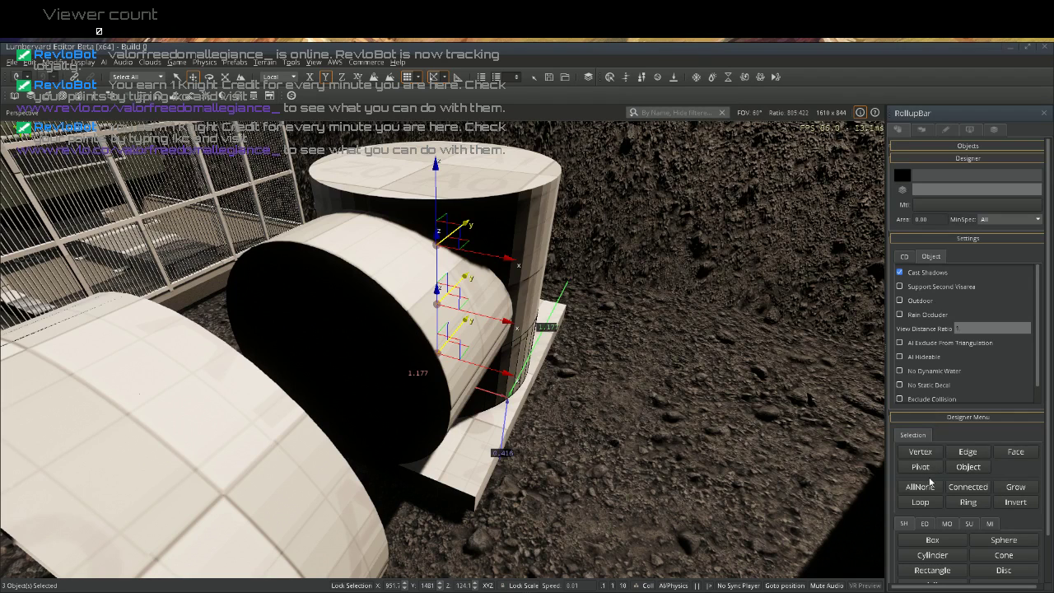
click(926, 524)
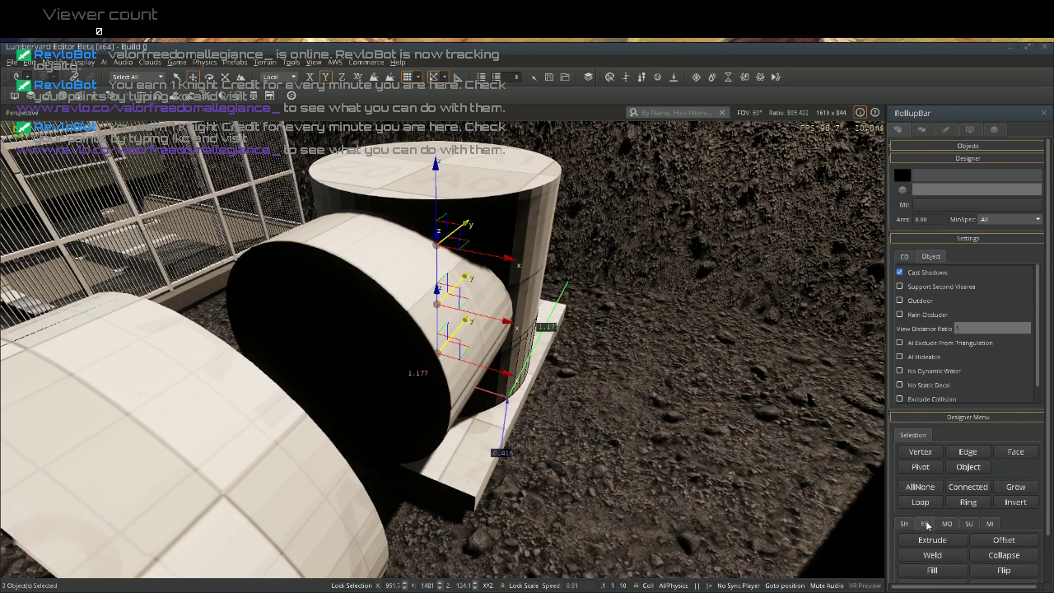
scroll(927, 540, down, 2)
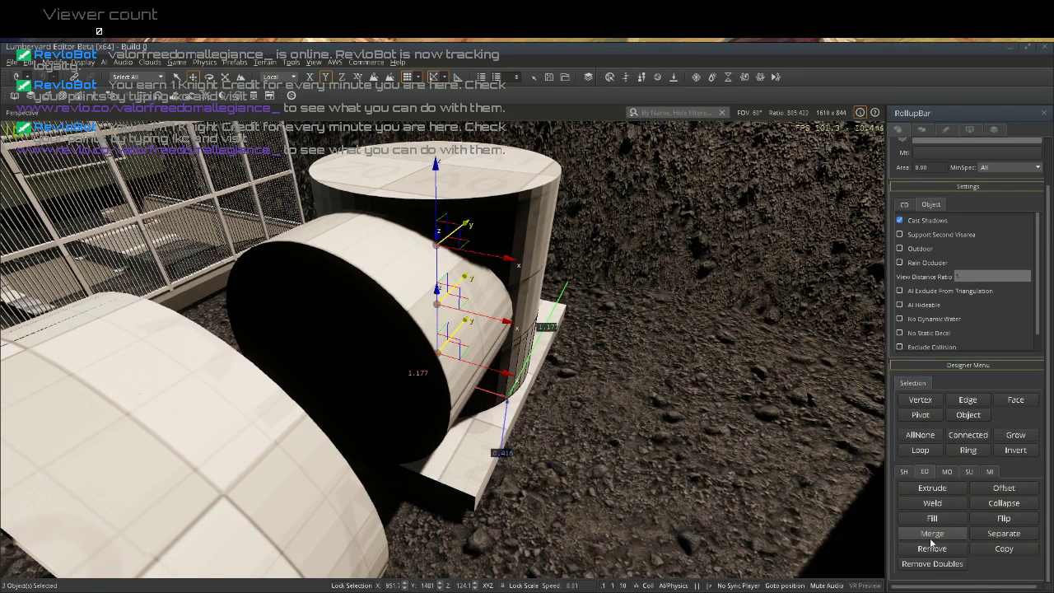
click(930, 535)
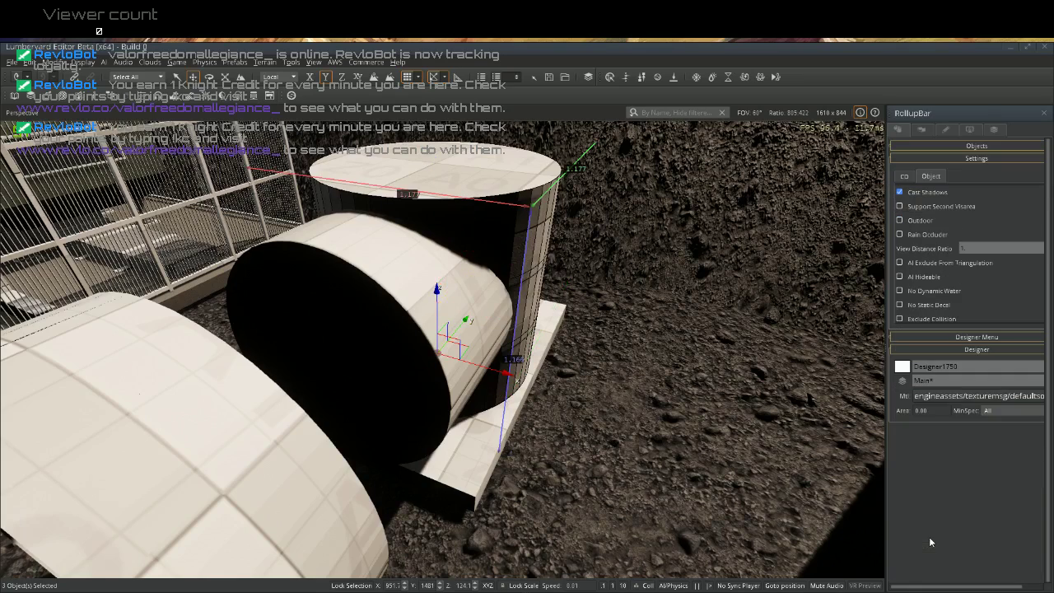
Boolean-subtract the 1.06-wide cylinder from the merged upright cylinder and clear the selection
click(713, 378)
click(457, 349)
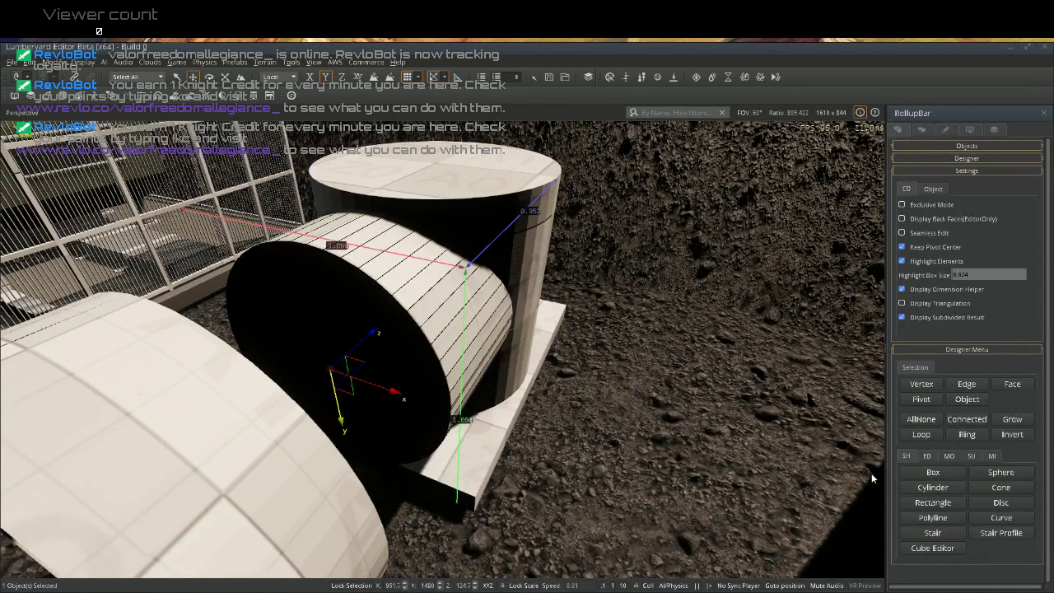
ctrl+click(519, 251)
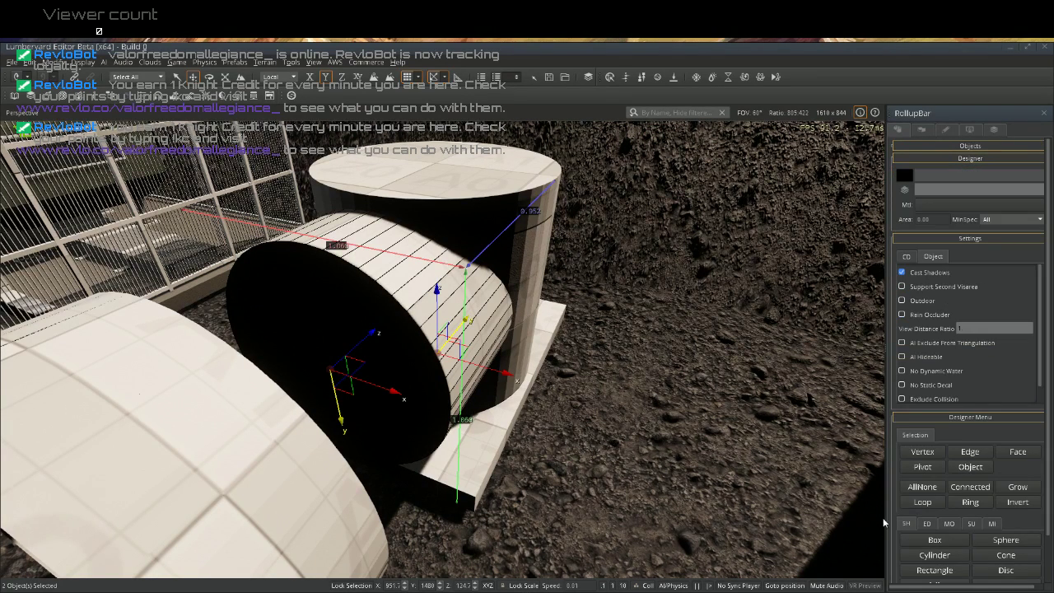
click(970, 523)
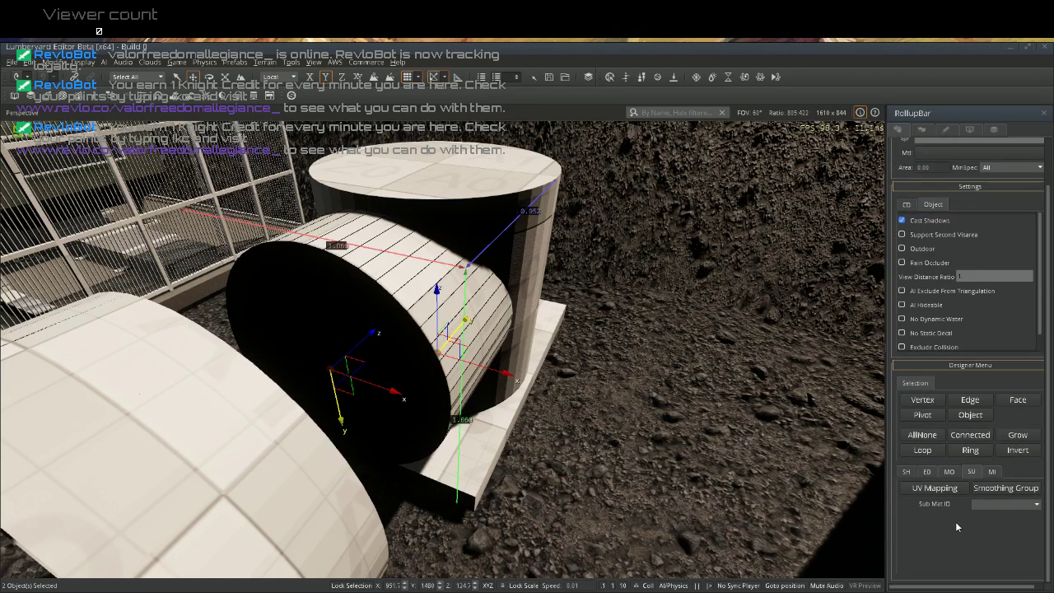
click(949, 474)
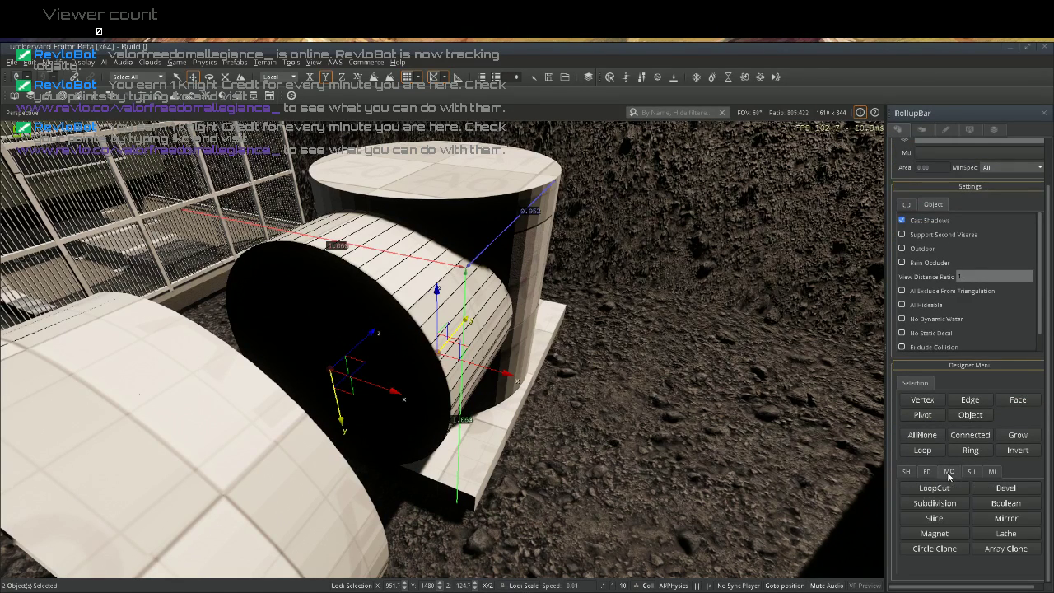
click(1005, 502)
scroll(1001, 515, down, 1)
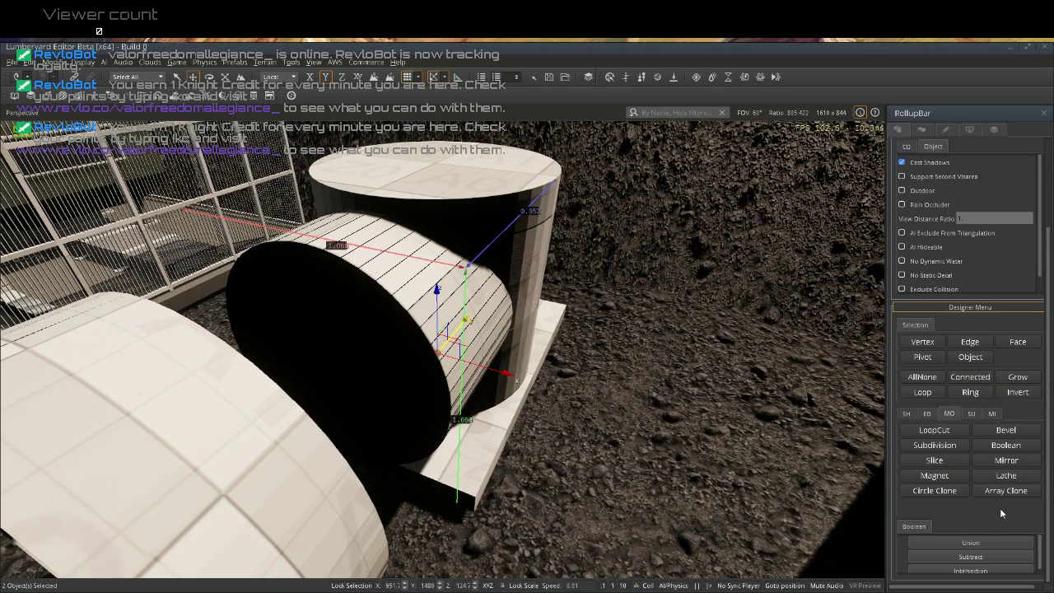
click(944, 561)
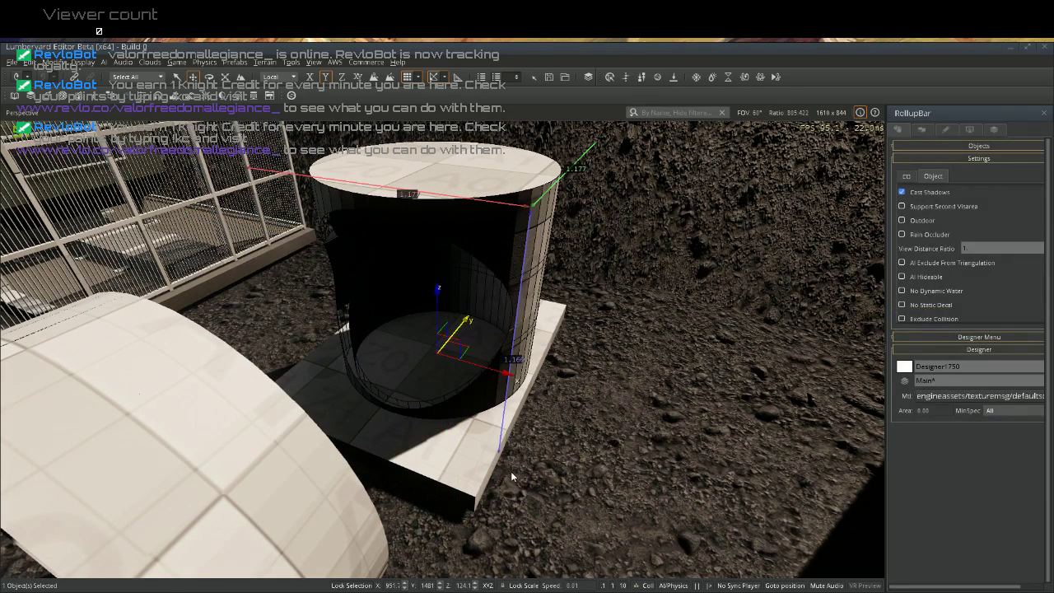
click(716, 482)
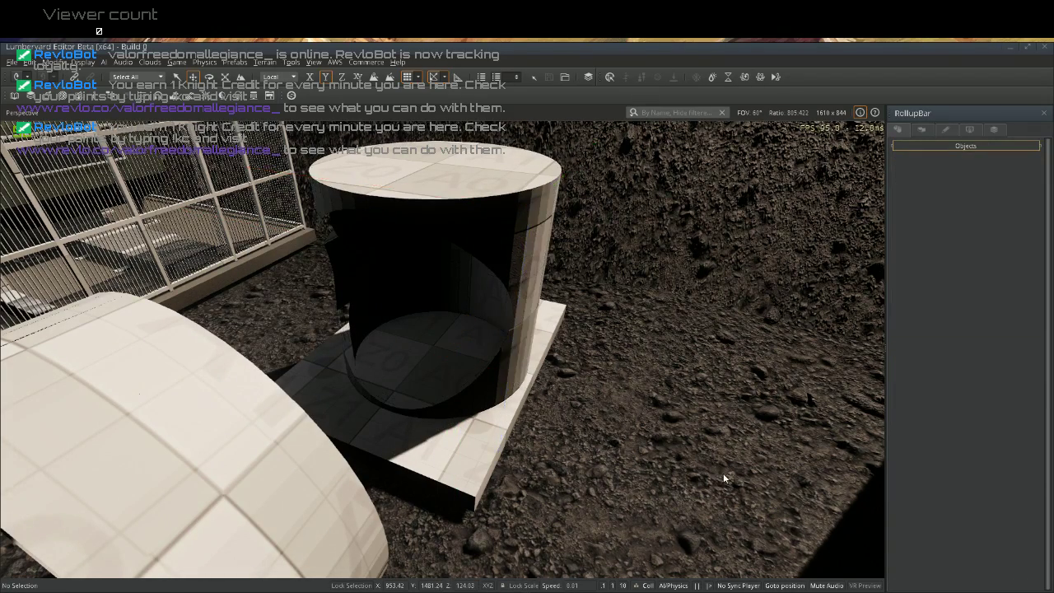
right_drag(724, 475, 725, 465)
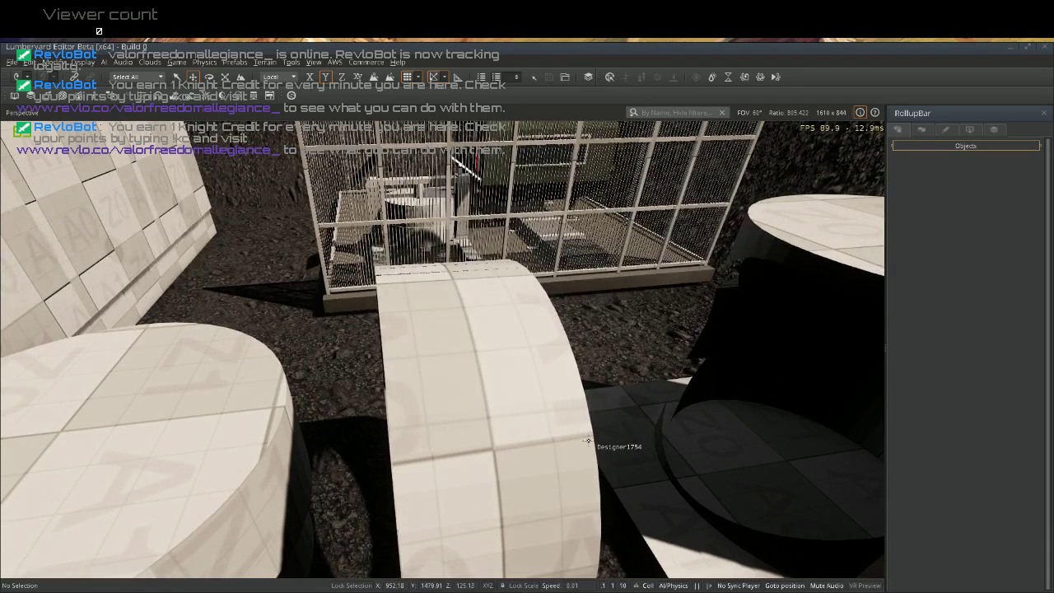
Slide the hollowed sideways cylinder along its Y axis into the opening cut in the merged upright cylinder and inspect the fit from inside
click(520, 429)
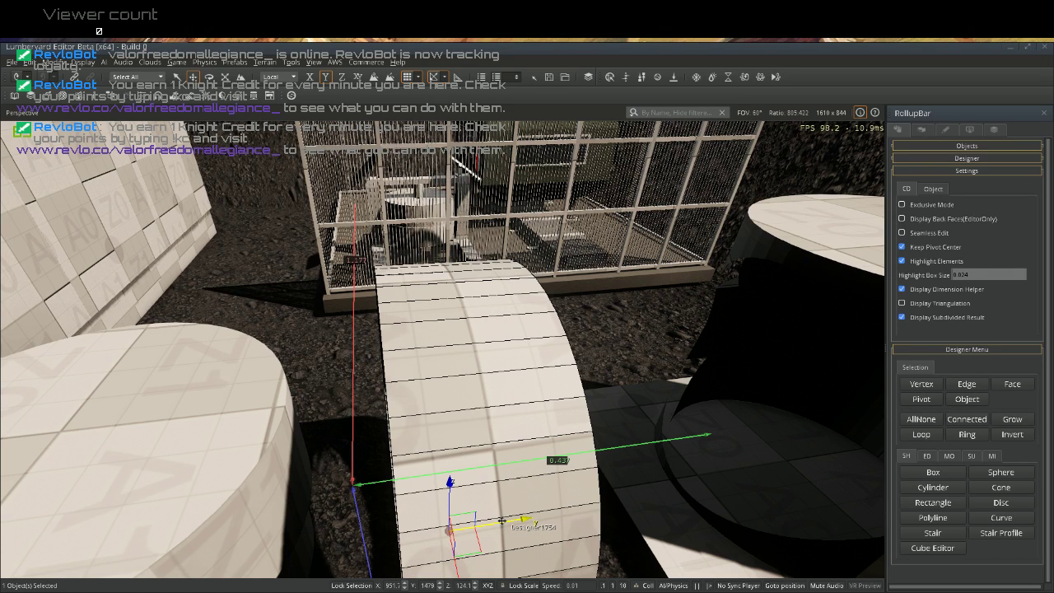
drag(535, 519, 714, 483)
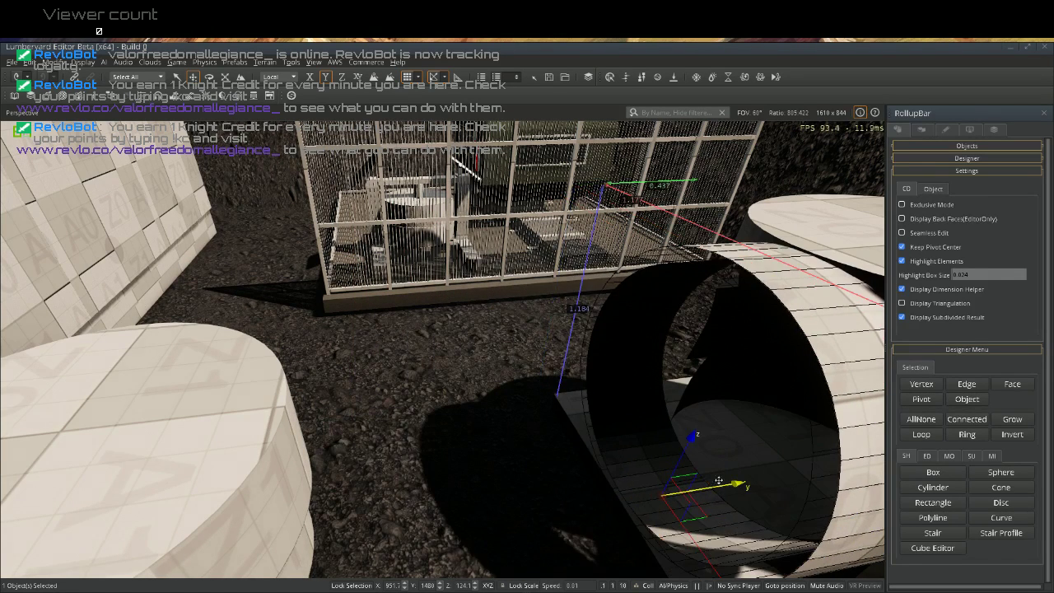
right_drag(711, 482, 689, 495)
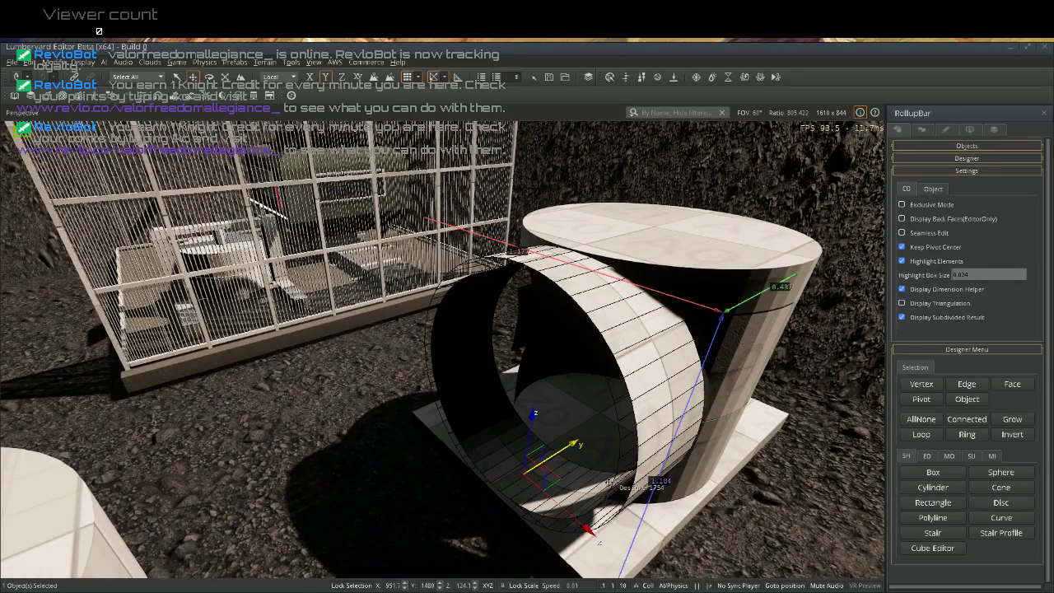
key(w)
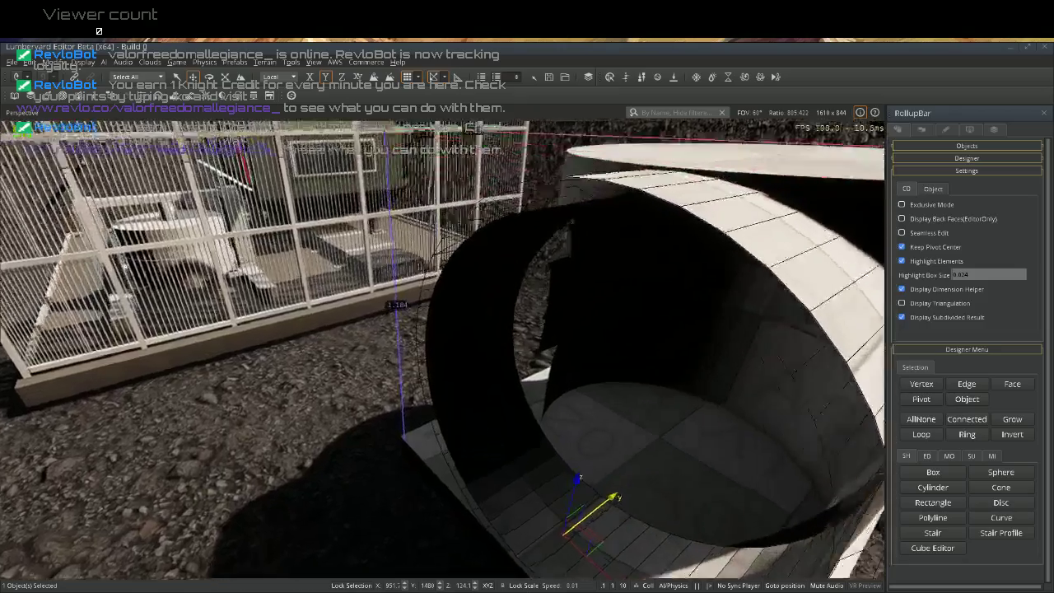
key(w)
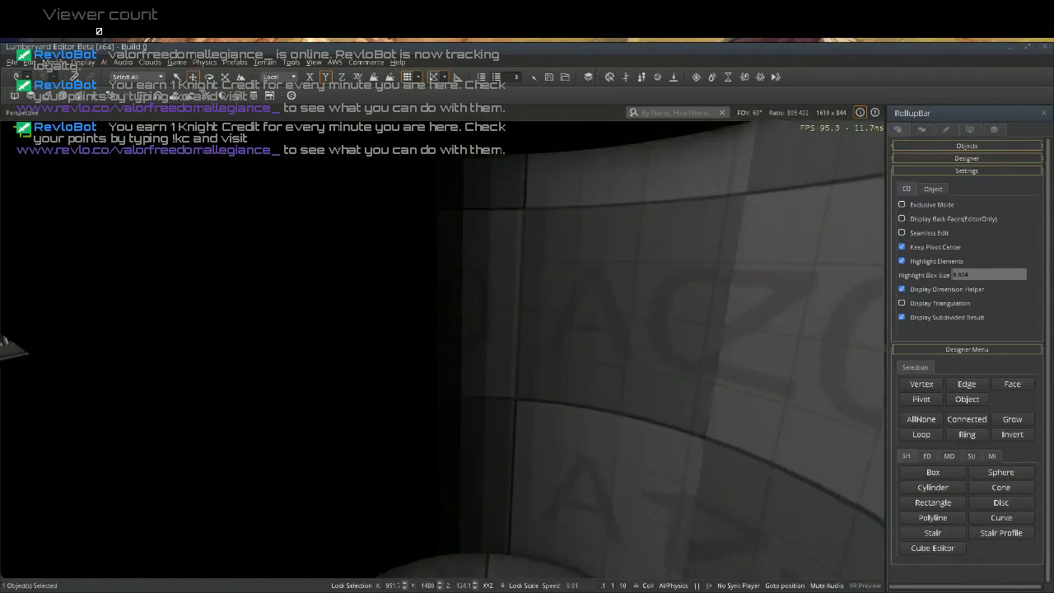
right_drag(526, 346, 275, 349)
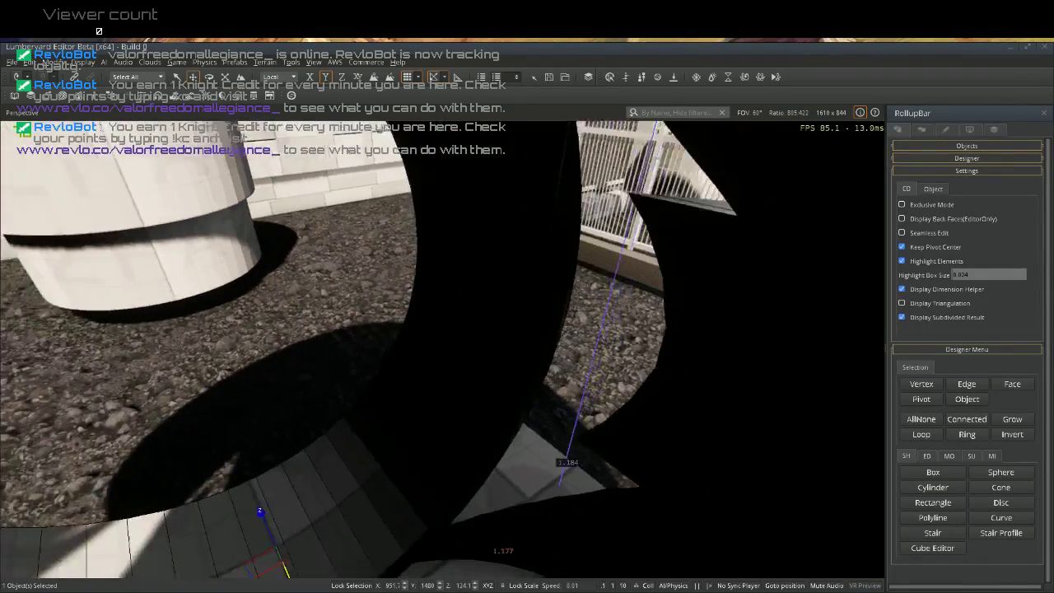
right_drag(614, 478, 568, 496)
key(s)
key(w)
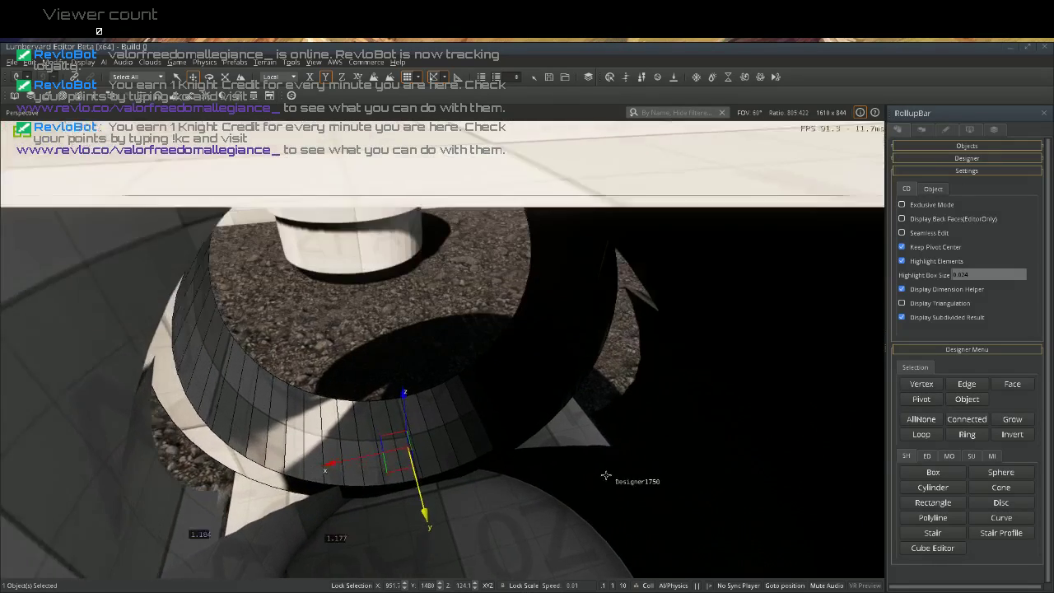
key(w)
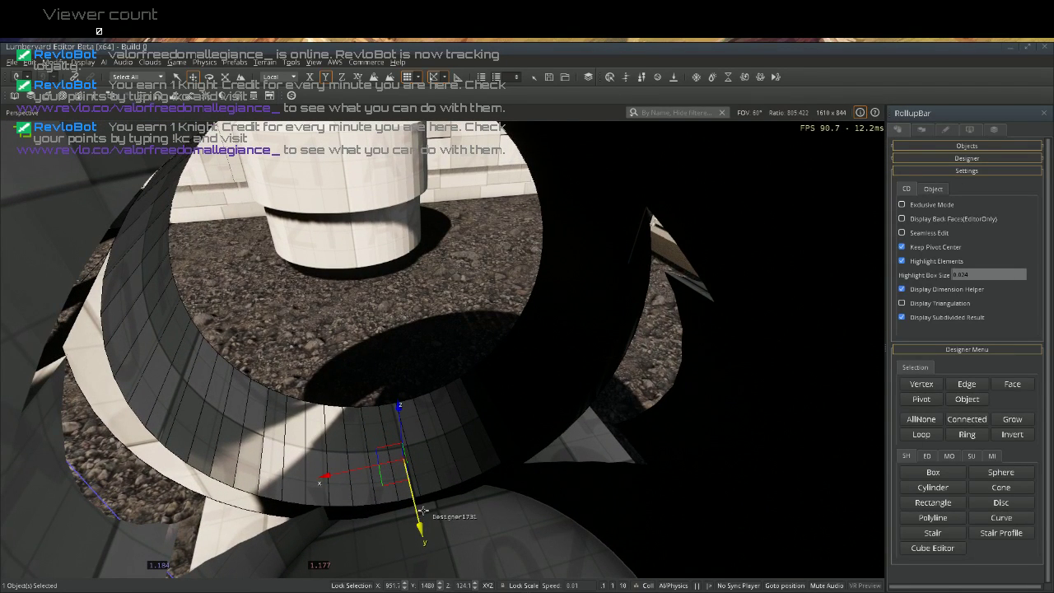
Fine-tune the hollowed sideways cylinder's depth along Y inside the upright cylinder and place a clone of it farther outward along the same axis
alt+middle_drag(415, 512, 443, 569)
right_drag(480, 559, 482, 452)
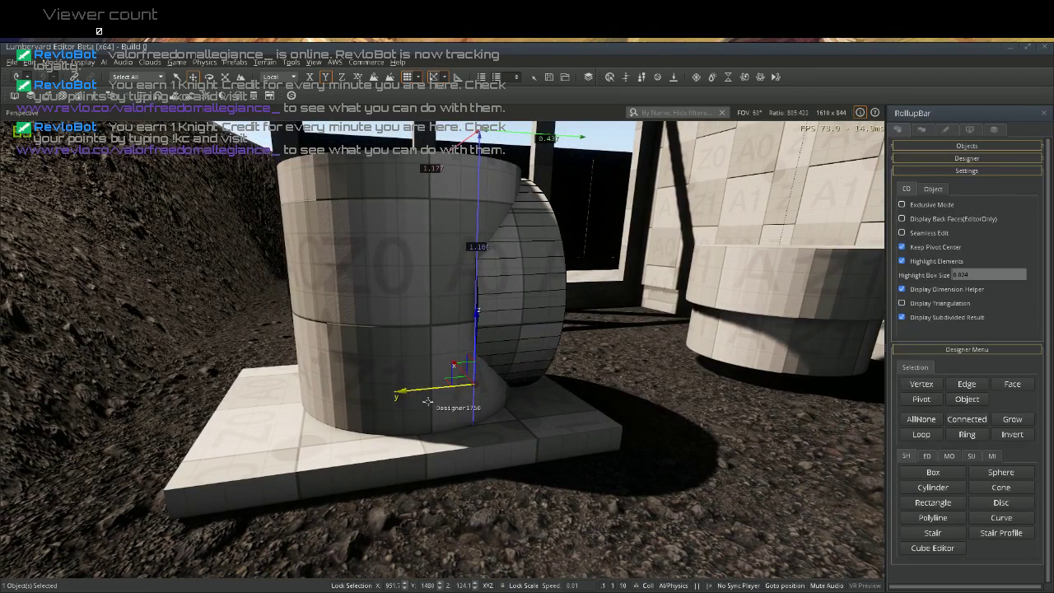
drag(421, 390, 397, 393)
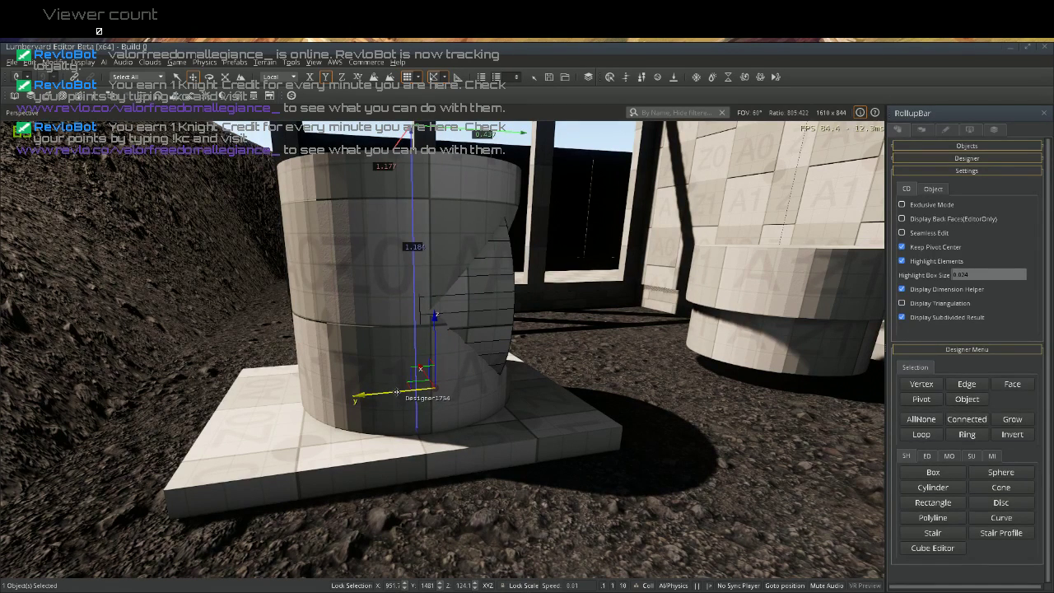
drag(396, 391, 401, 393)
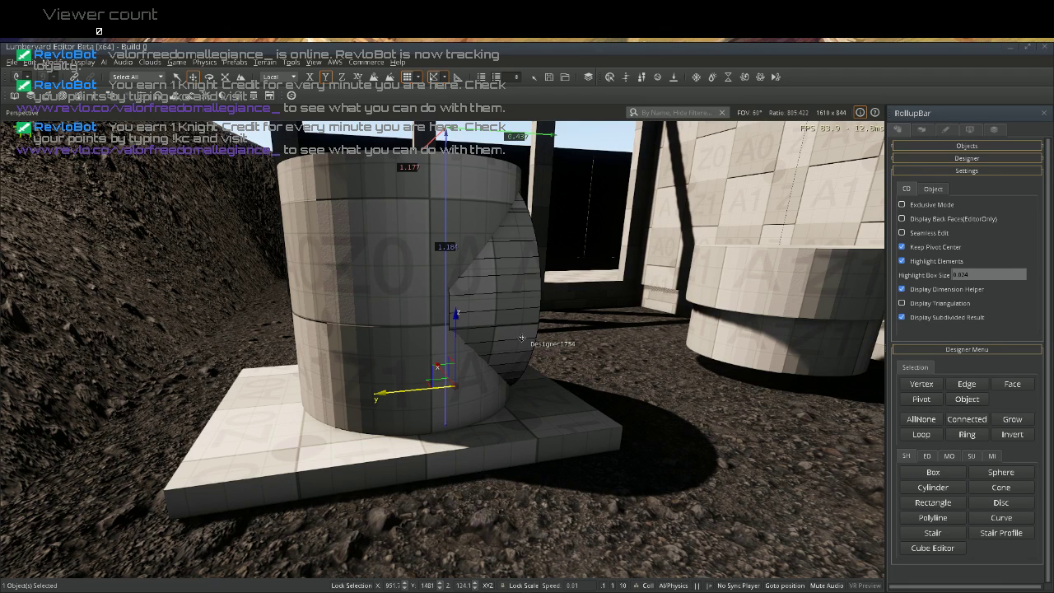
key(ctrl+d)
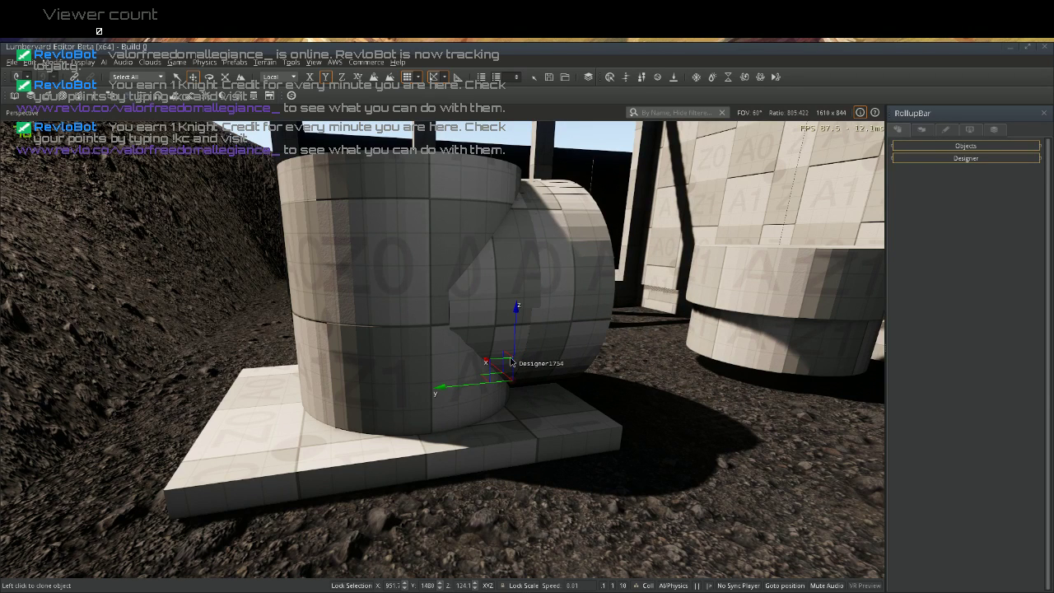
click(511, 361)
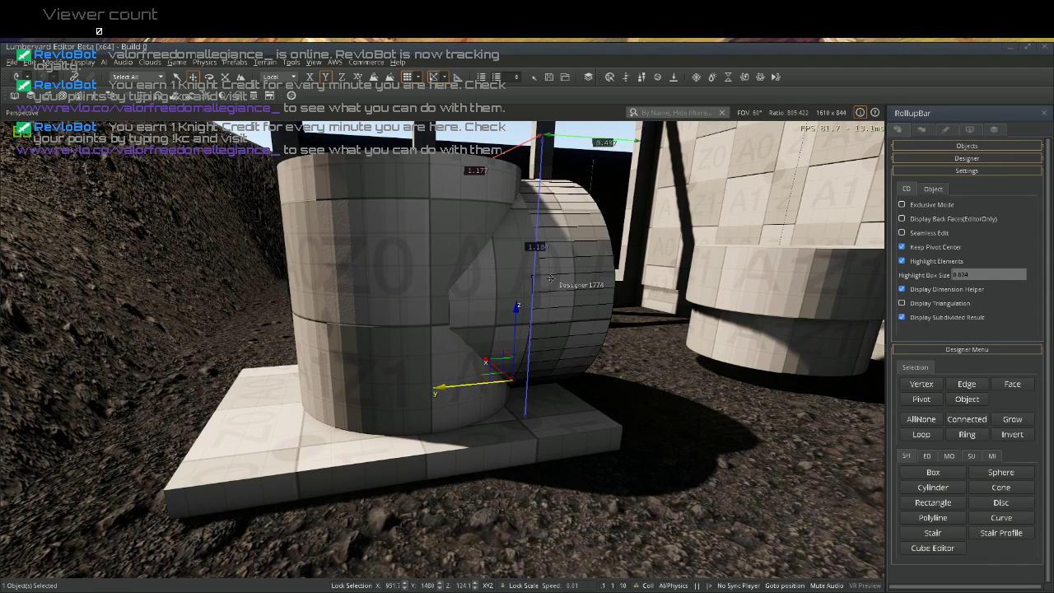
Merge the two hollowed sideways cylinders with the upright cylinder into one object and clear the selection
ctrl+click(468, 289)
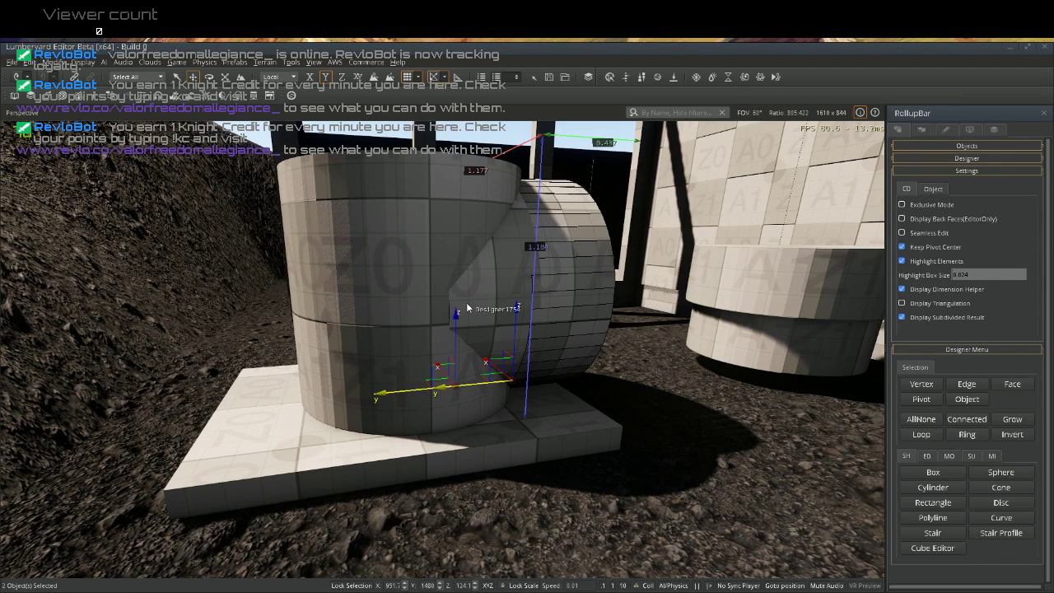
ctrl+click(380, 276)
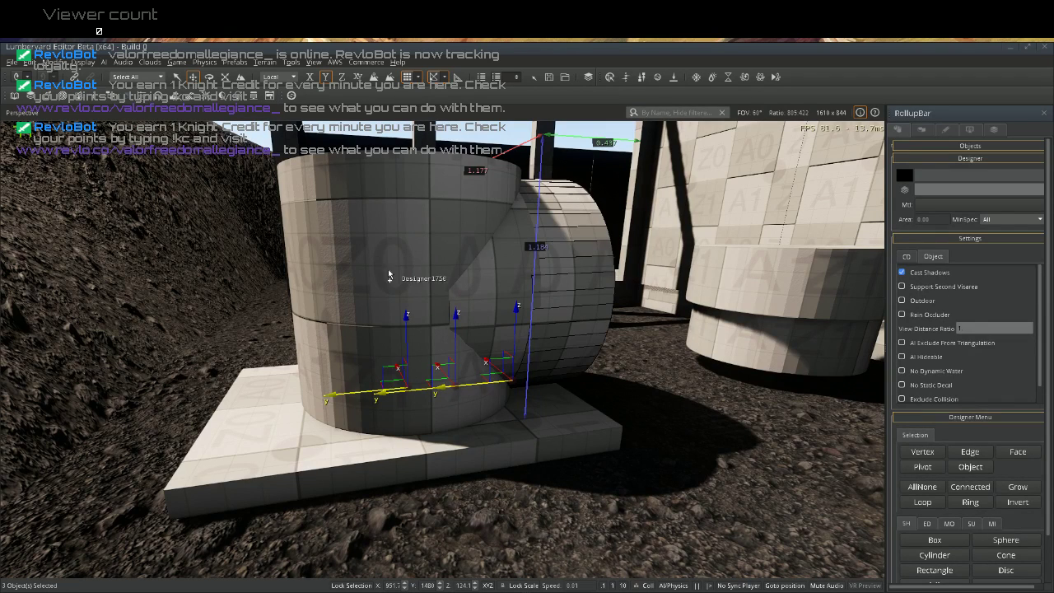
scroll(992, 519, down, 1)
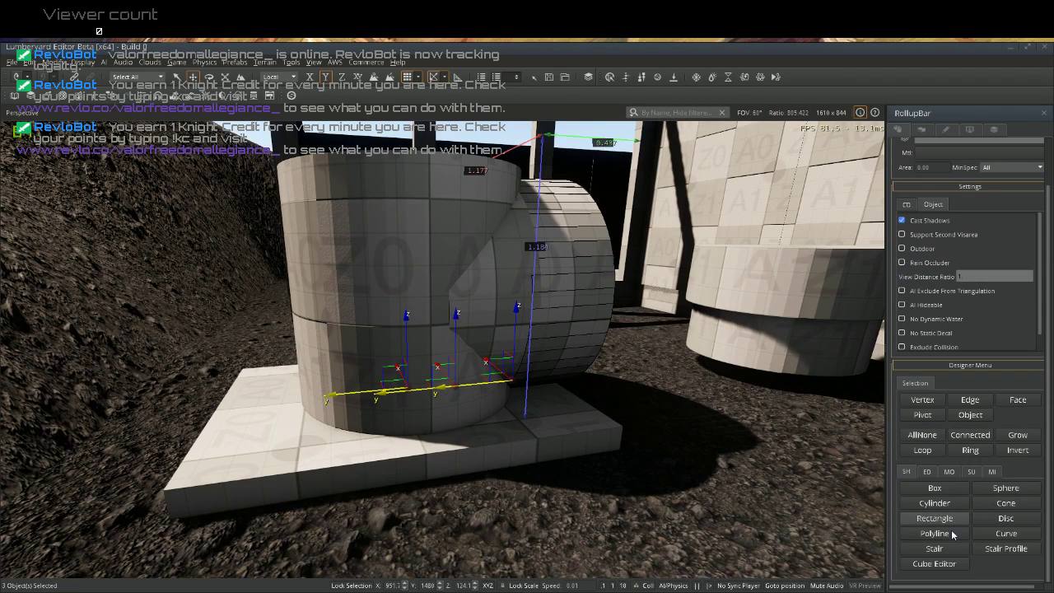
click(927, 472)
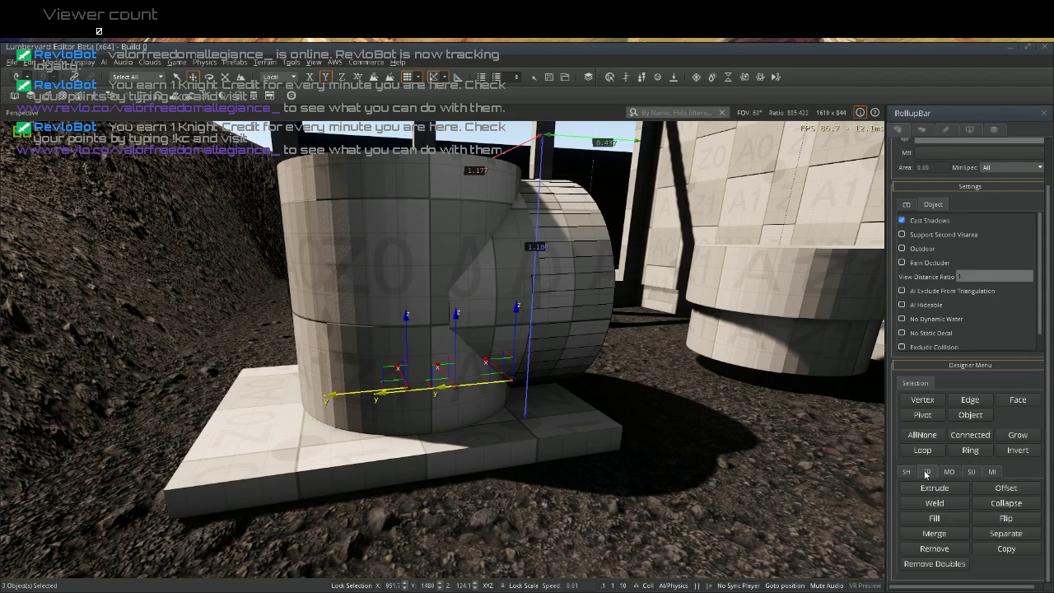
click(930, 533)
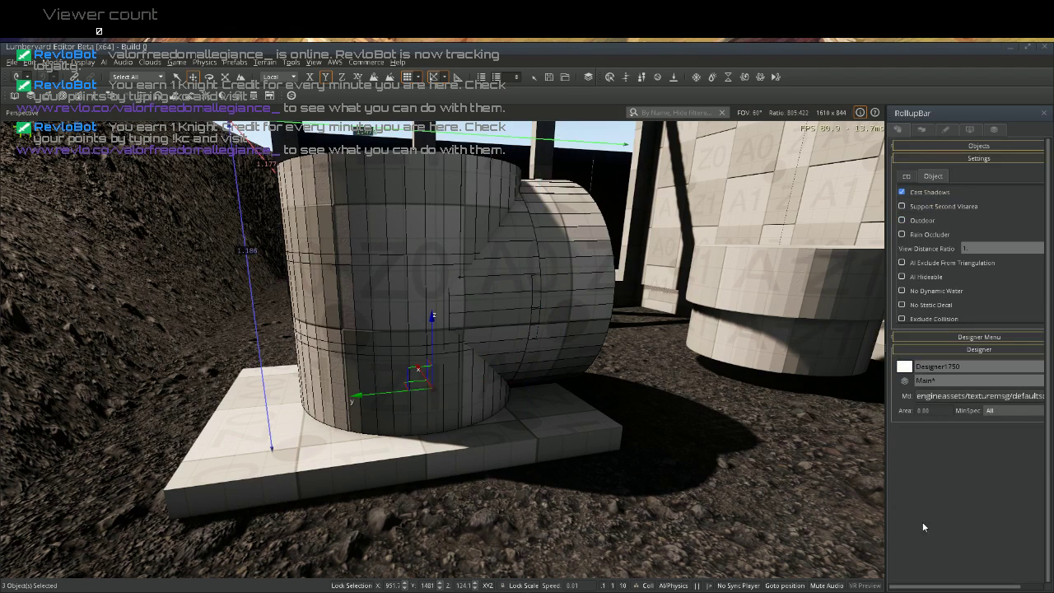
click(749, 483)
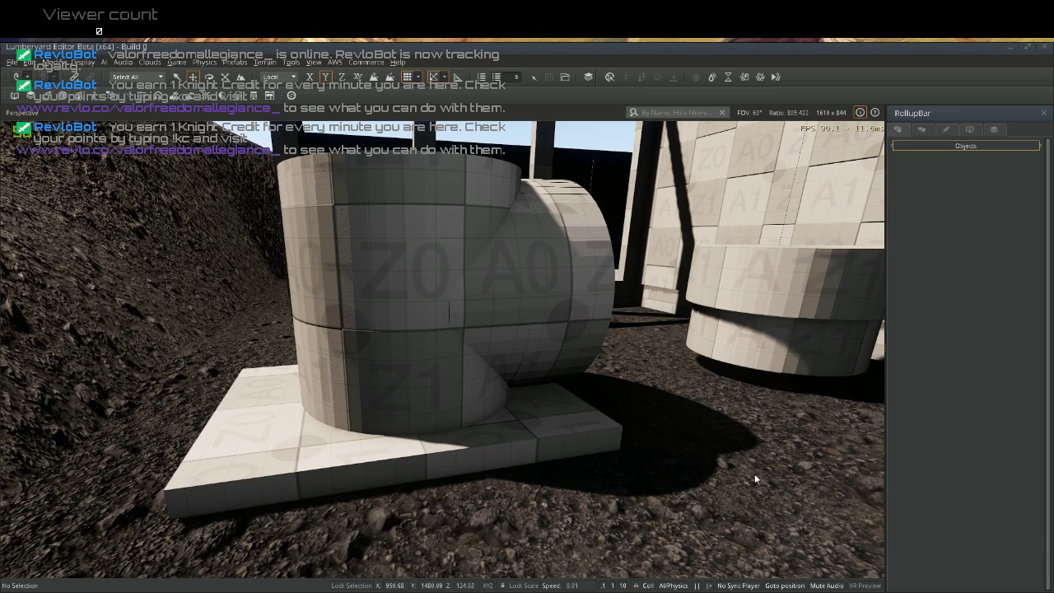
Inspect the merged part from above and undo the merge of the sideways cylinders with the upright cylinder
right_drag(755, 478, 785, 458)
key(w)
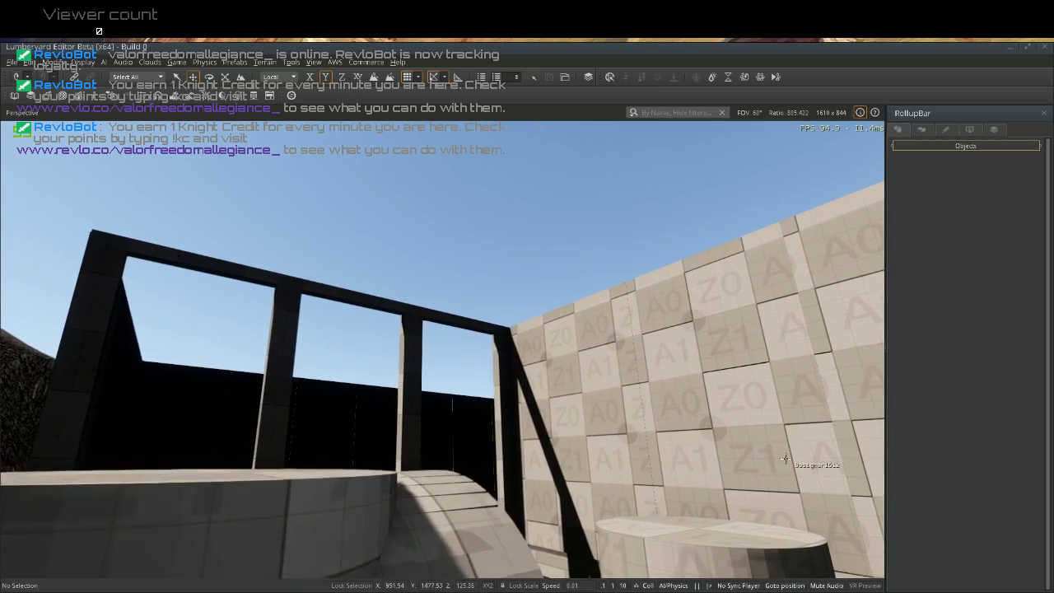
key(w)
key(q)
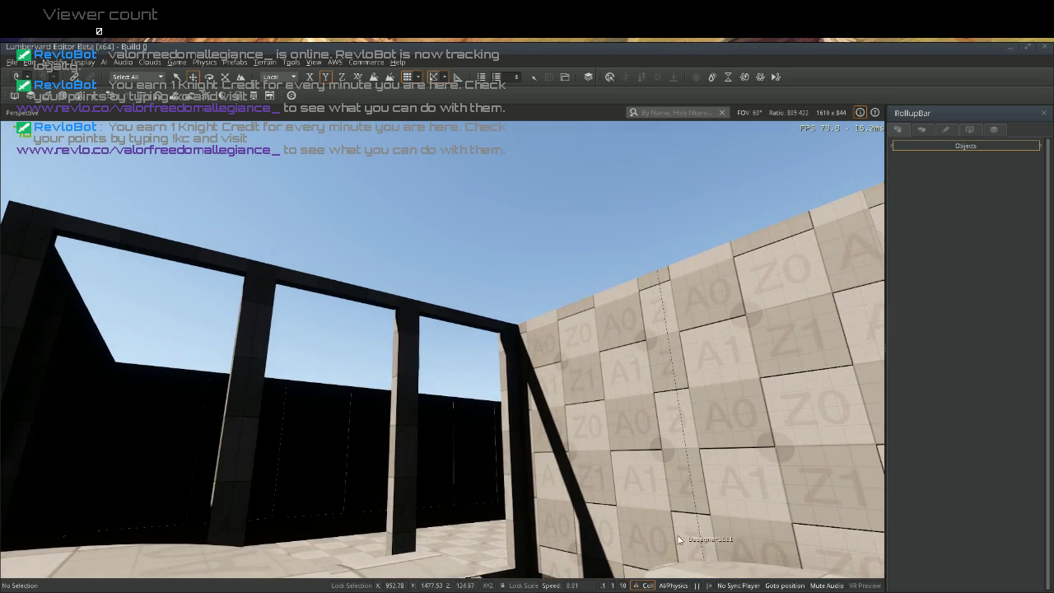
key(w)
right_drag(577, 481, 587, 462)
key(s)
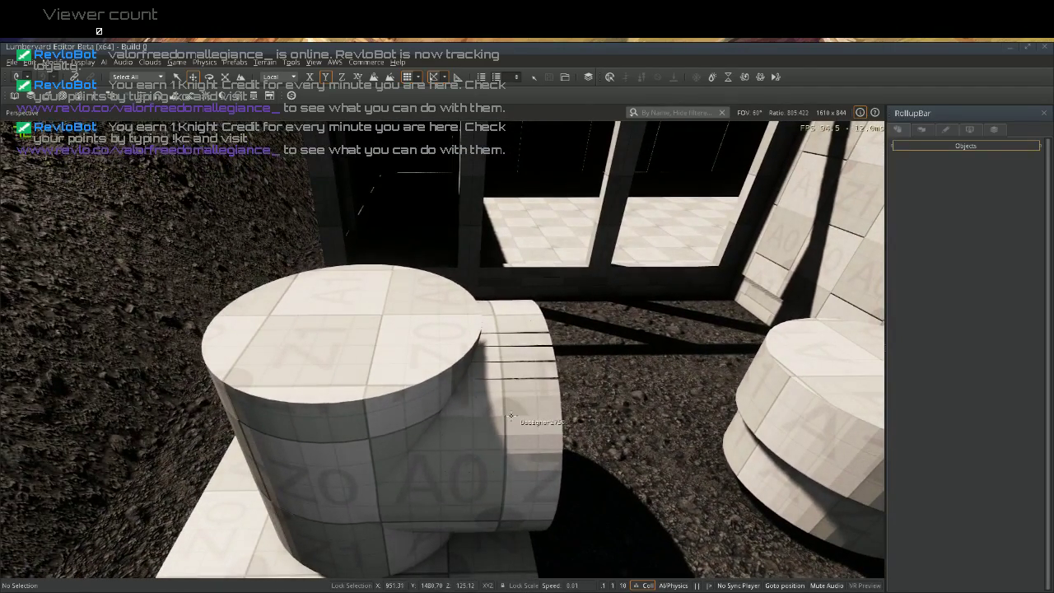
click(526, 410)
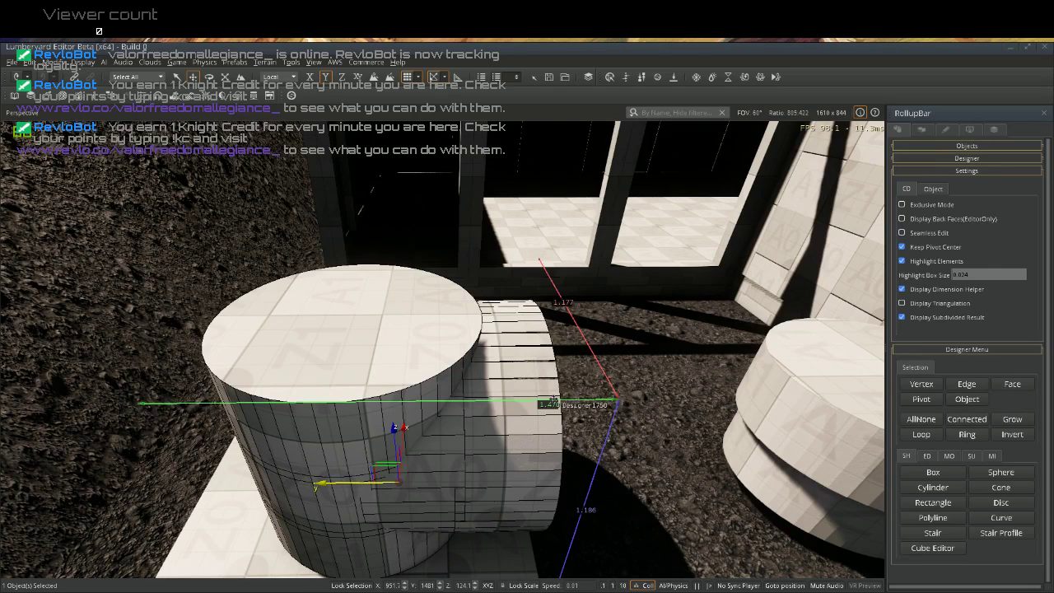
key(ctrl+z)
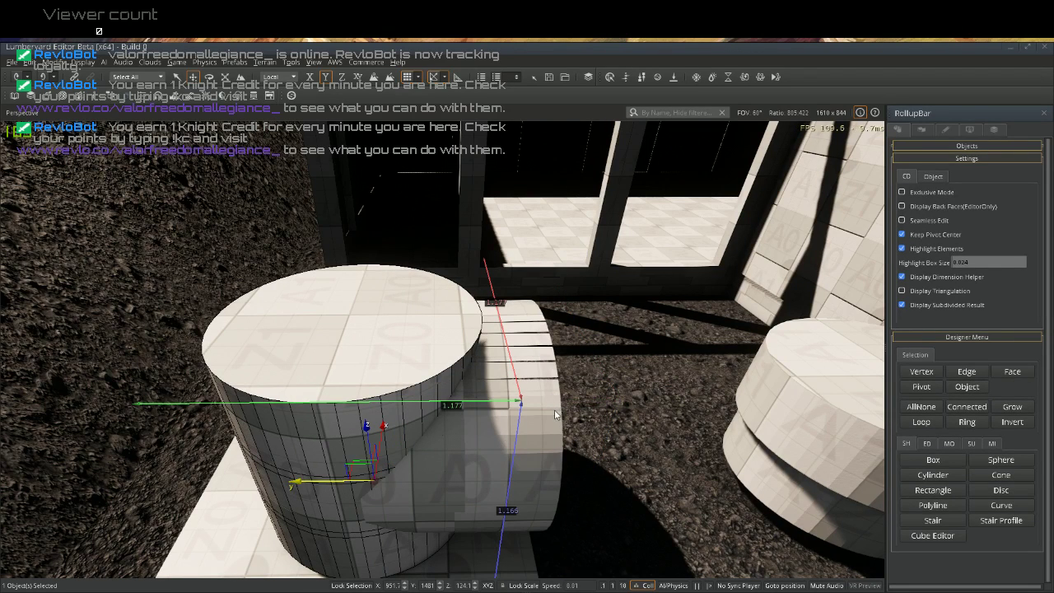
Slide both hollowed sideways cylinders outward along the Y axis, clear of the upright cylinder
click(544, 424)
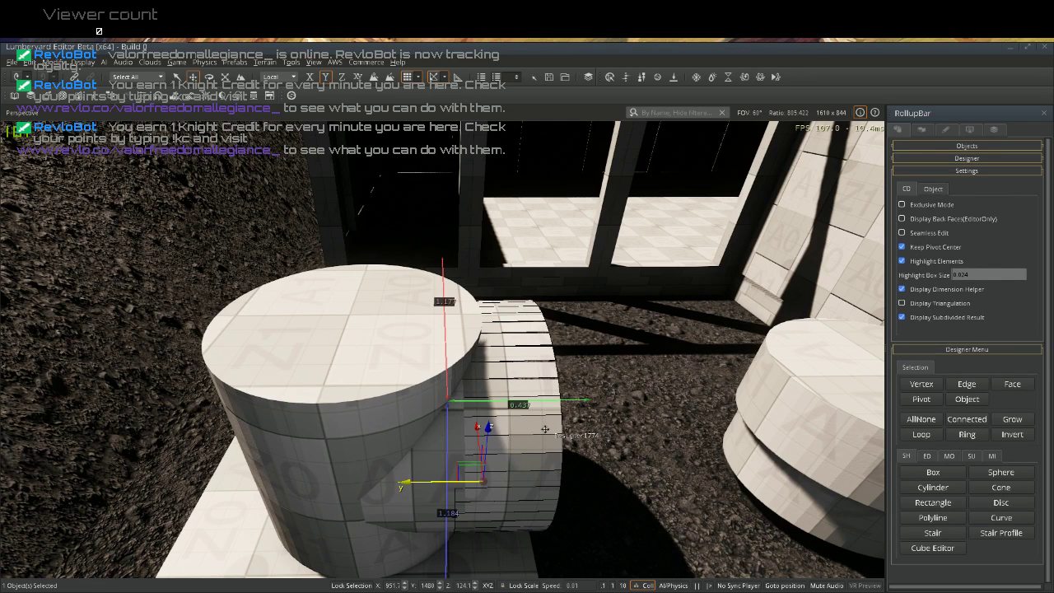
drag(436, 480, 597, 512)
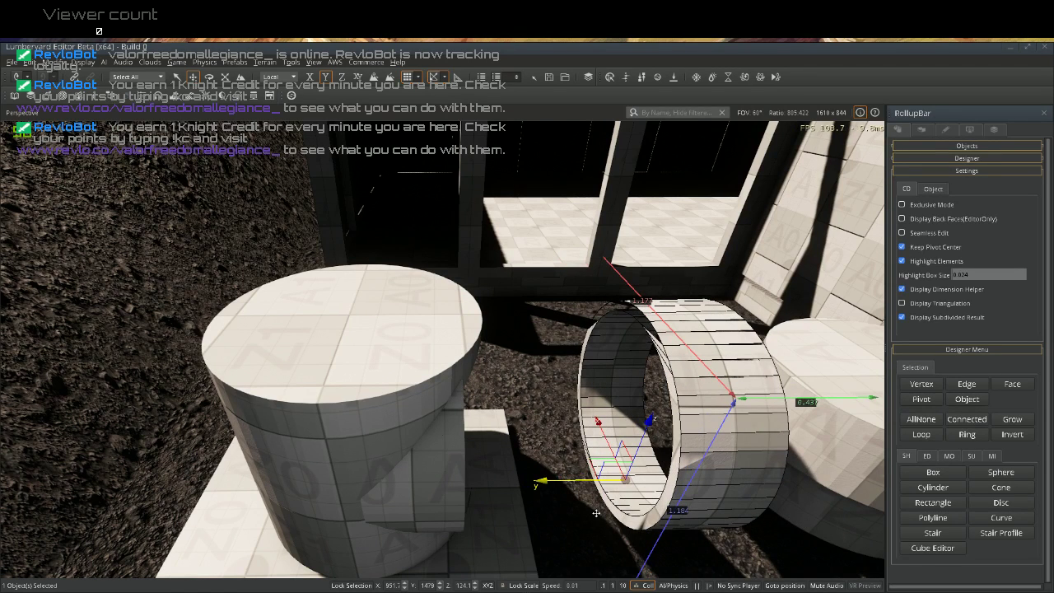
click(441, 473)
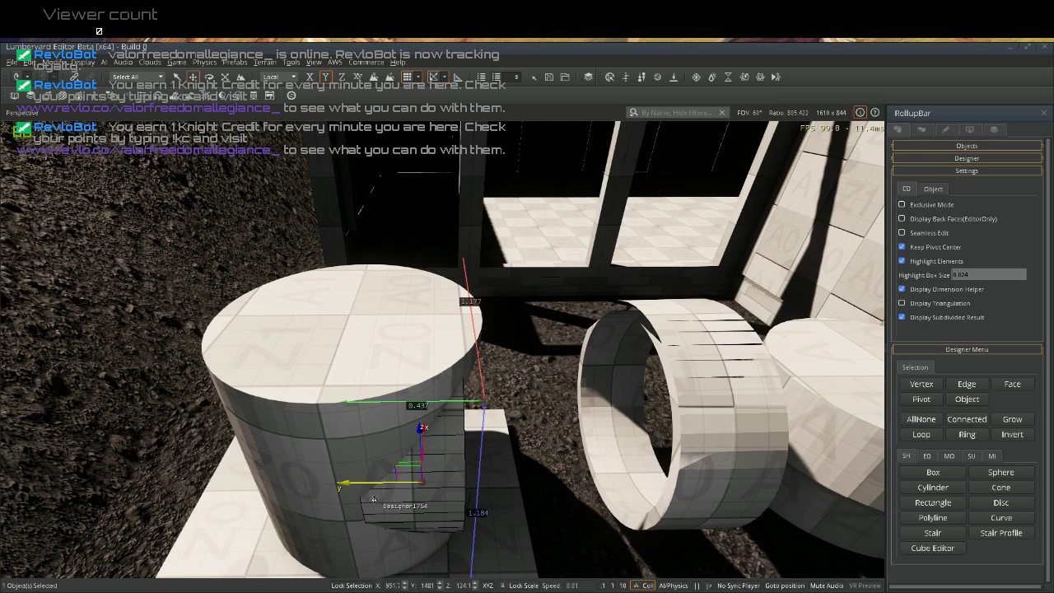
drag(371, 484, 492, 510)
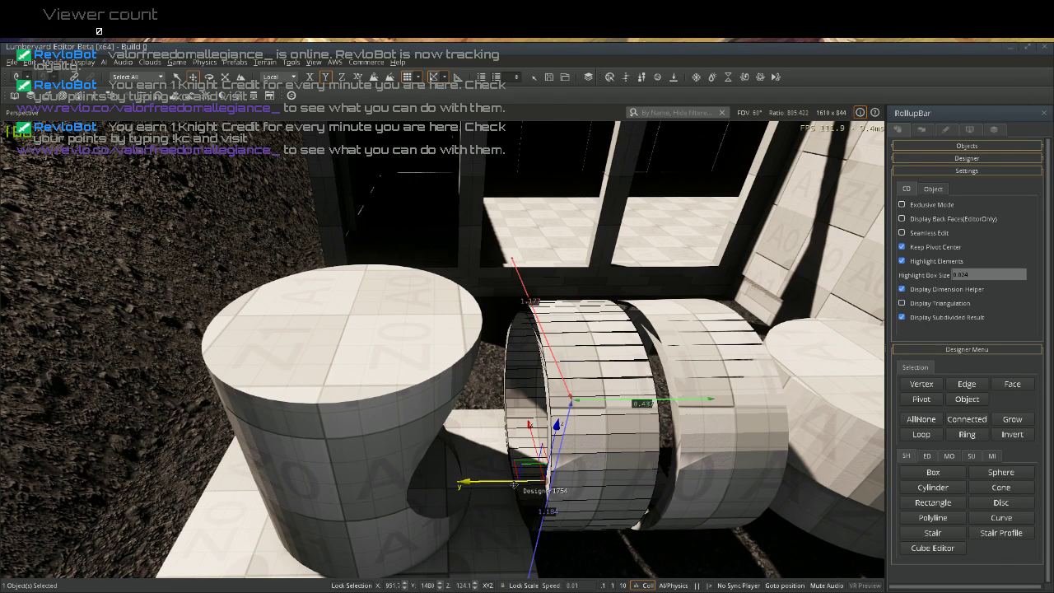
Delete both hollowed sideways cylinders next to the upright cylinder
key(Delete)
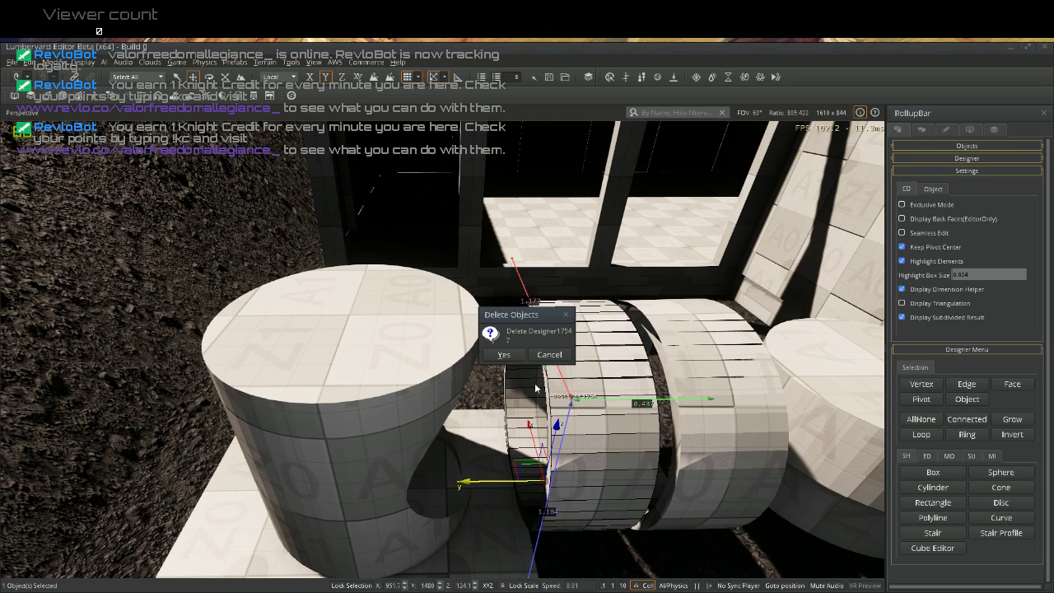
click(503, 354)
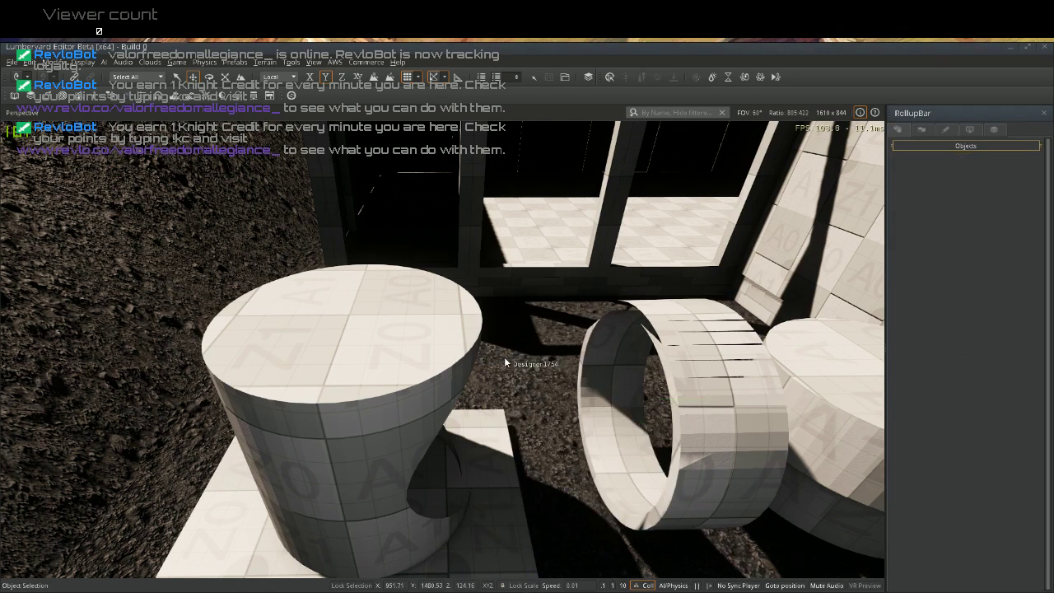
click(689, 390)
key(Delete)
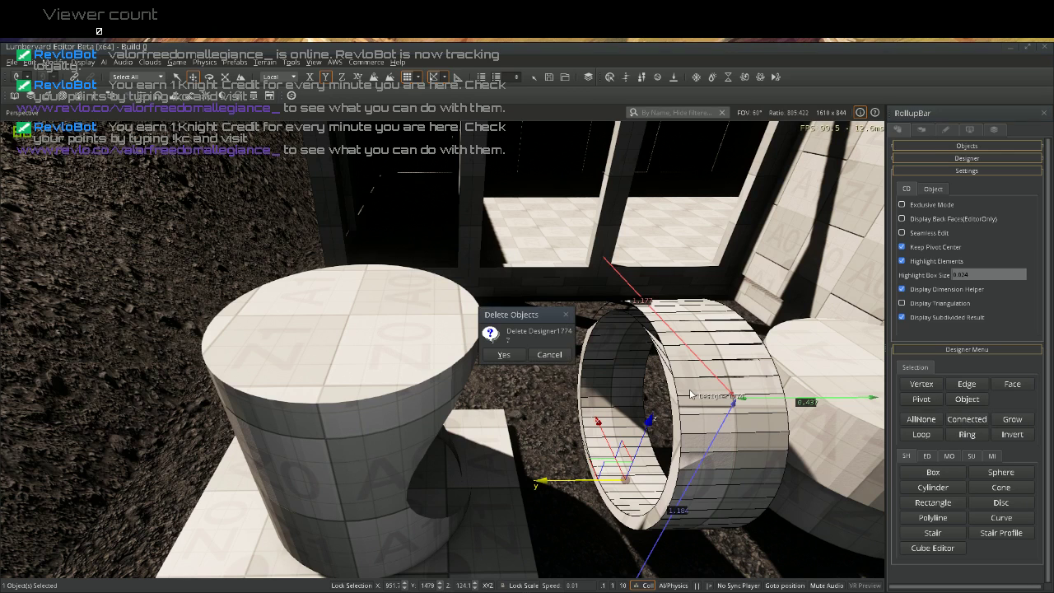
click(503, 354)
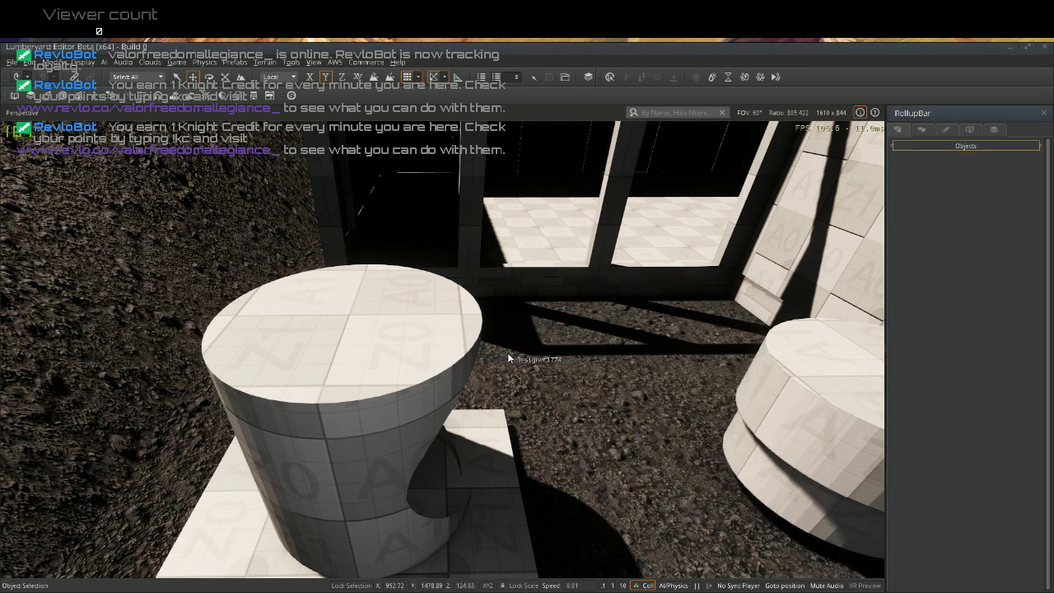
Clone the two stacked solid cylinders, place the copy beside the originals toward the framed building, and clear the selection
click(747, 463)
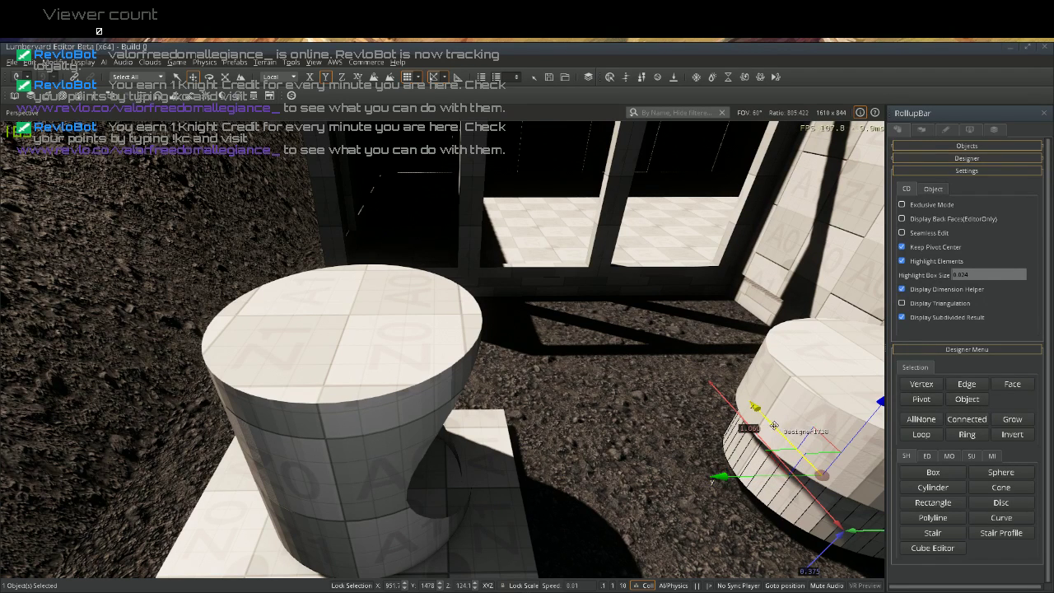
click(774, 425)
ctrl+click(838, 414)
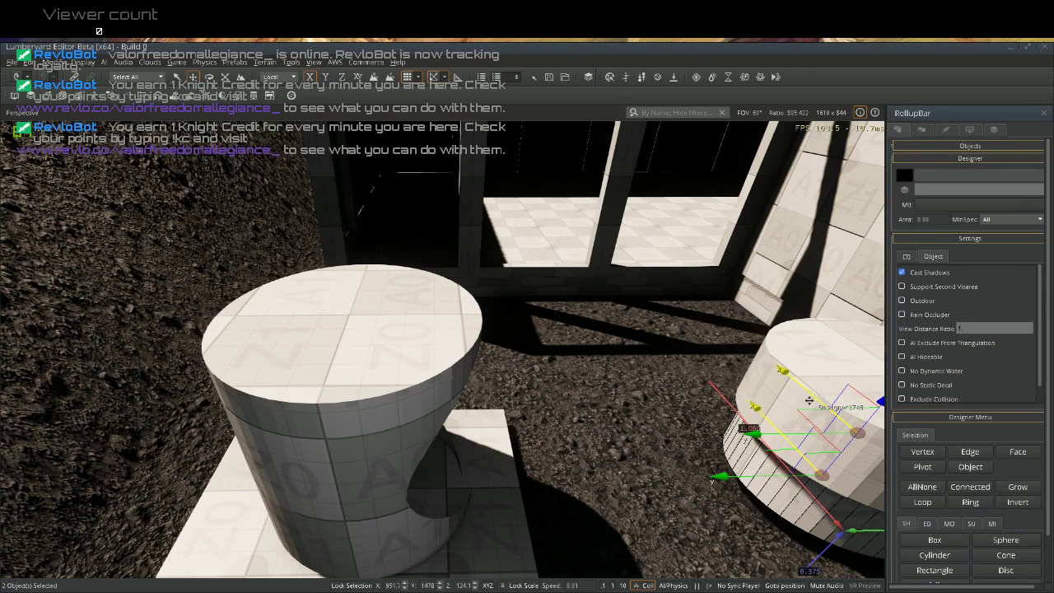
key(ctrl+c)
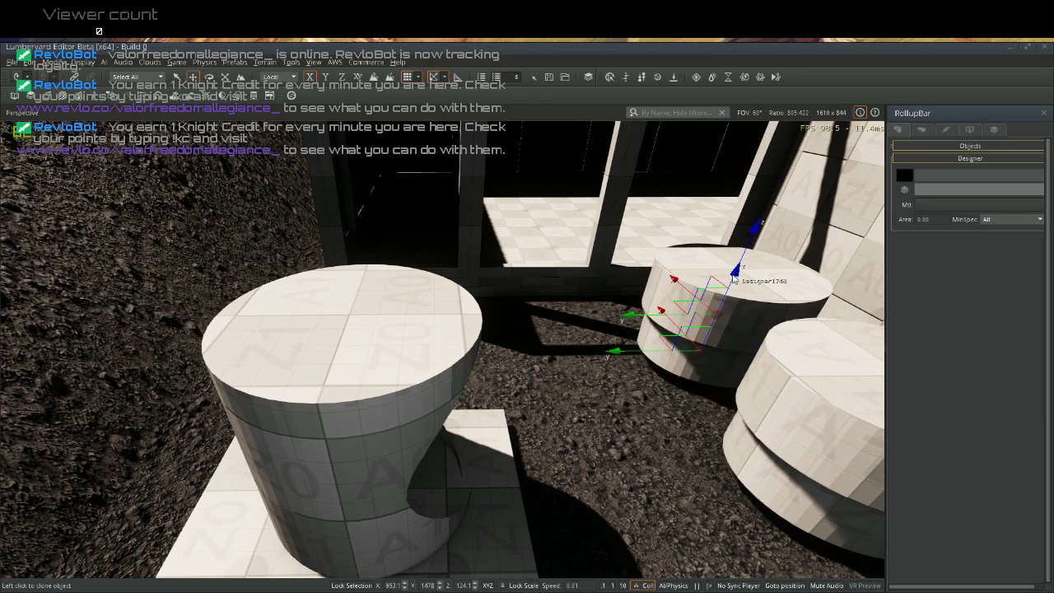
click(747, 302)
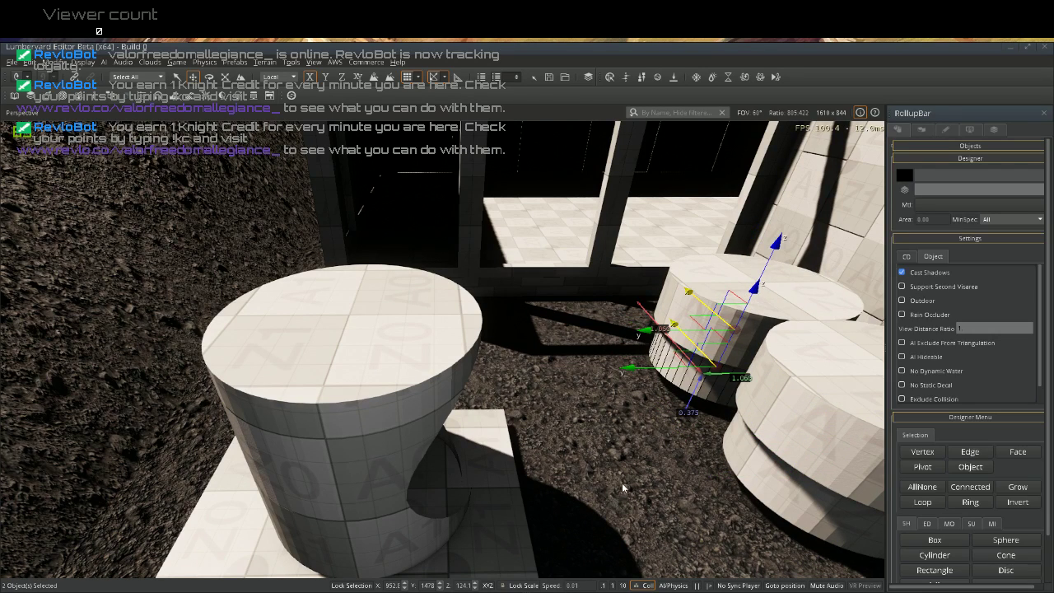
click(613, 556)
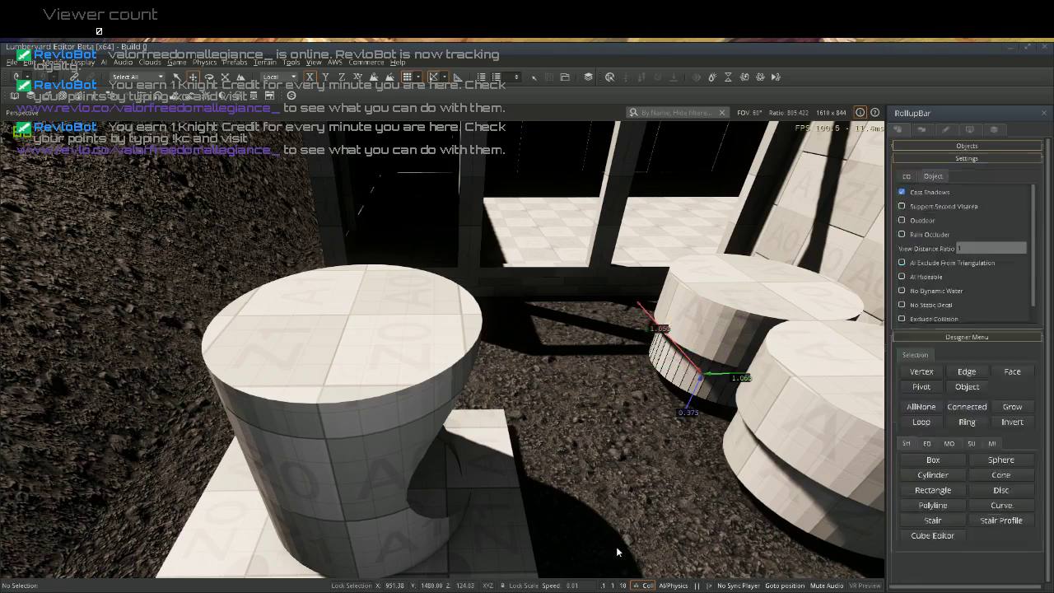
Scale the inner cylinder of the front pair to 2.55 along Z so that it passes through the outer cylinder
click(793, 512)
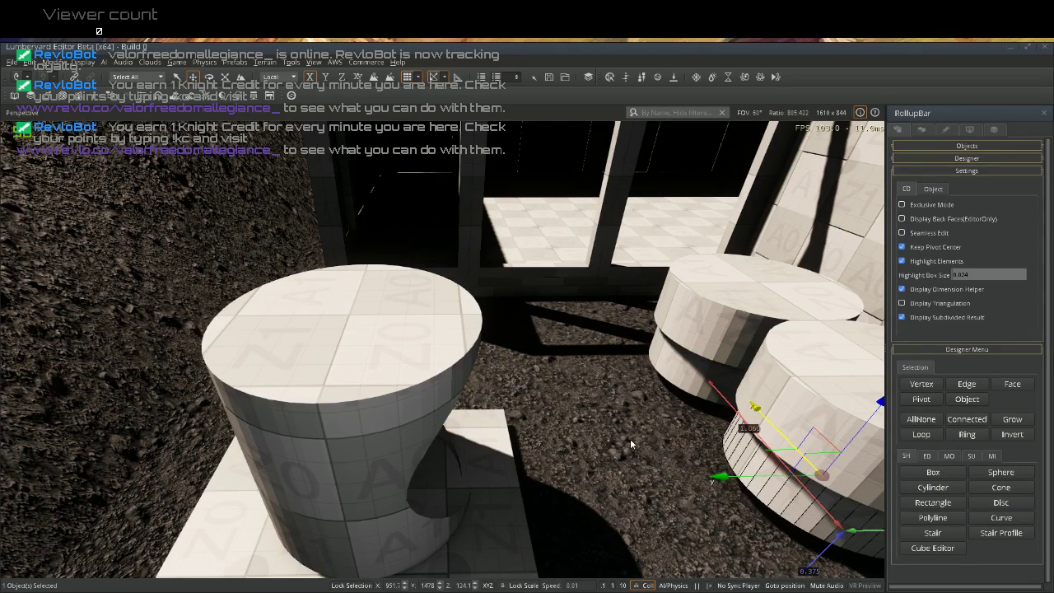
right_drag(631, 443, 696, 464)
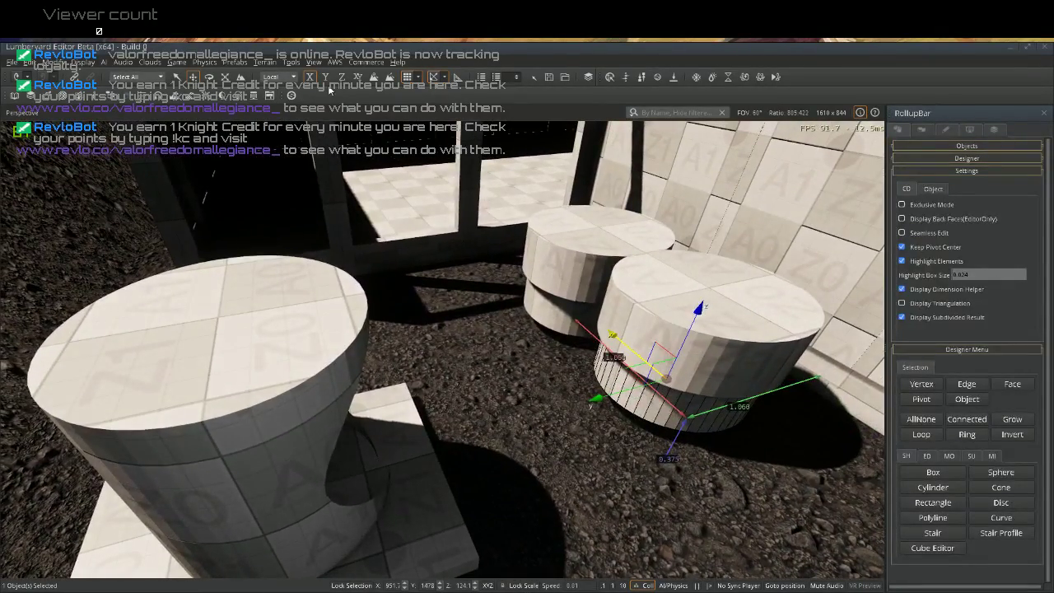
click(223, 78)
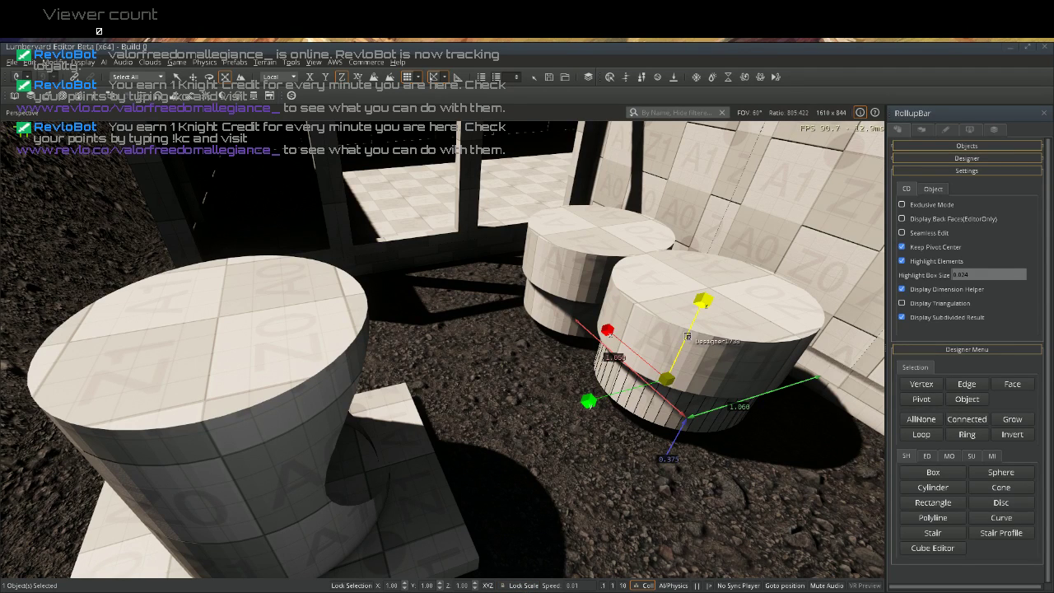
drag(700, 301, 714, 247)
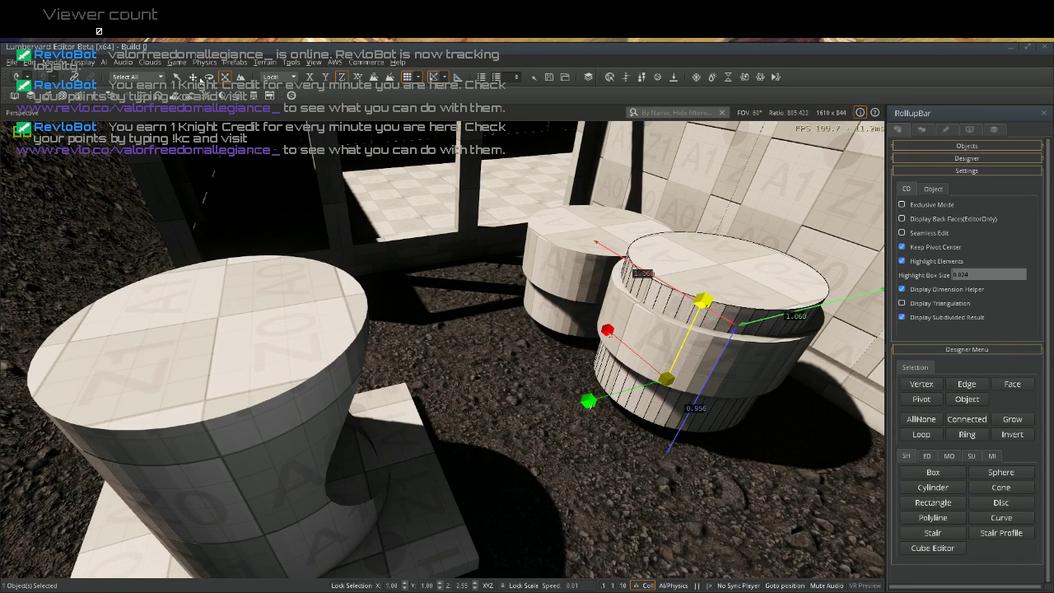
click(192, 76)
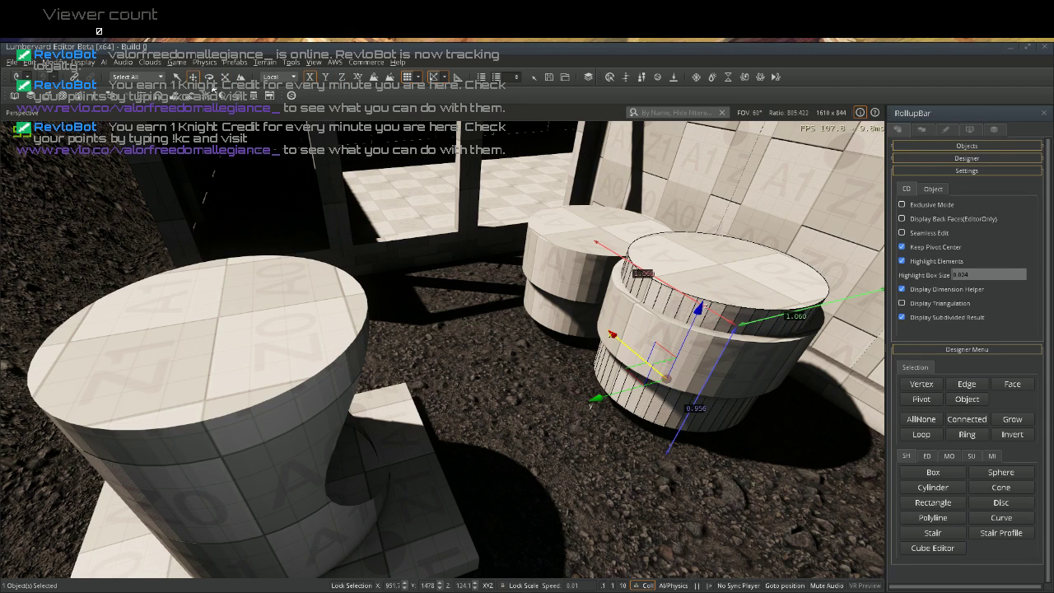
Subtract the stretched inner cylinder from the outer cylinder with a Boolean operation
ctrl+click(636, 326)
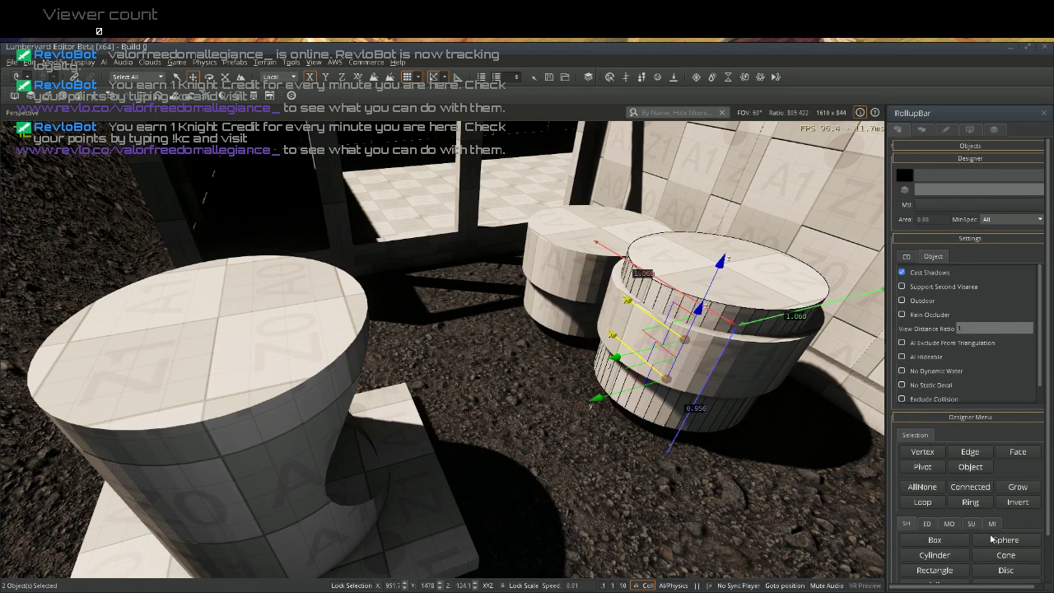
click(957, 525)
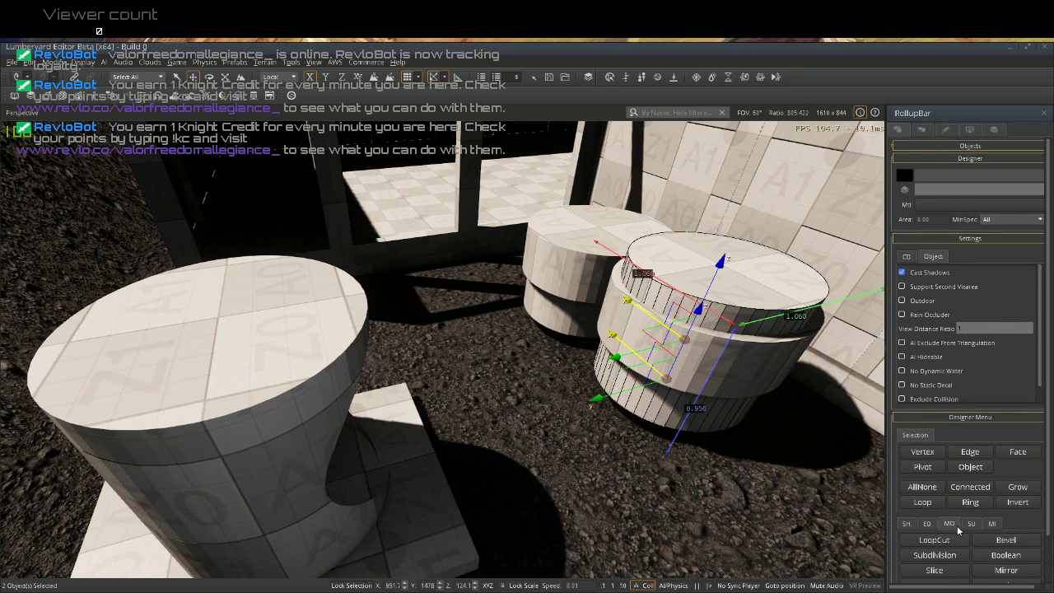
click(994, 560)
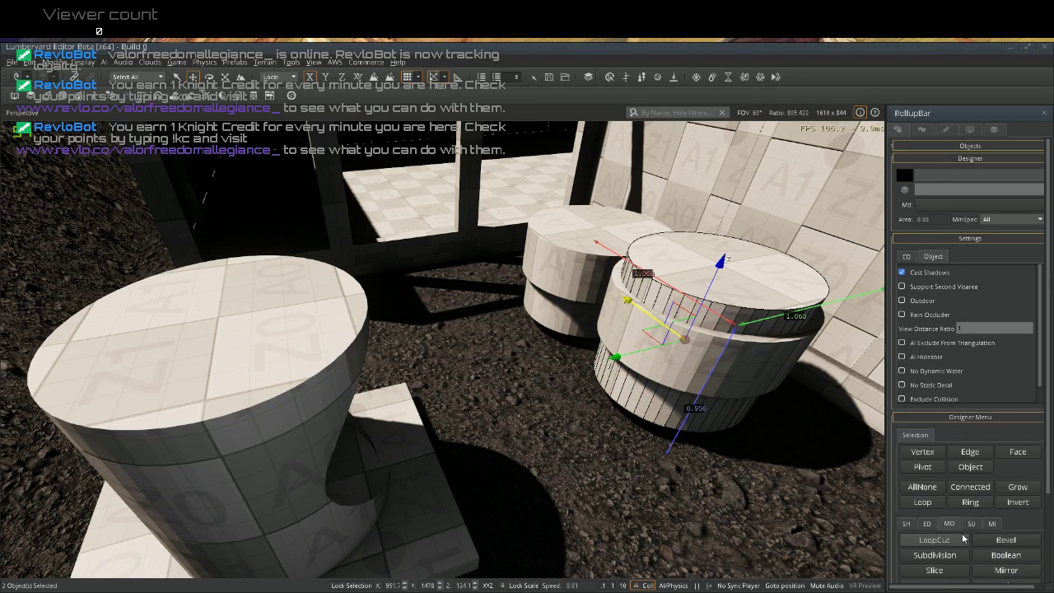
scroll(955, 530, down, 4)
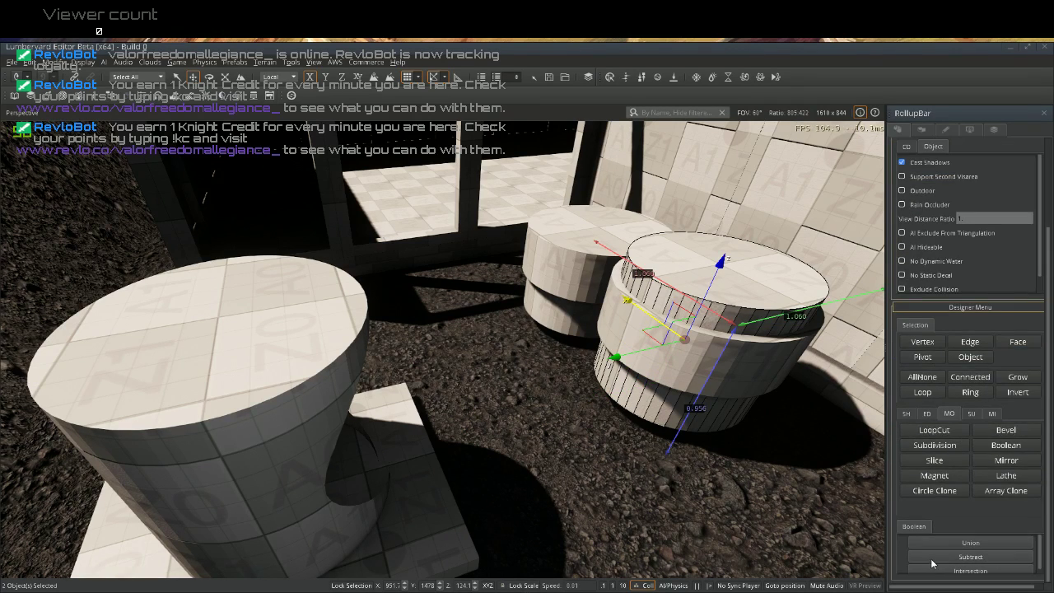
click(932, 557)
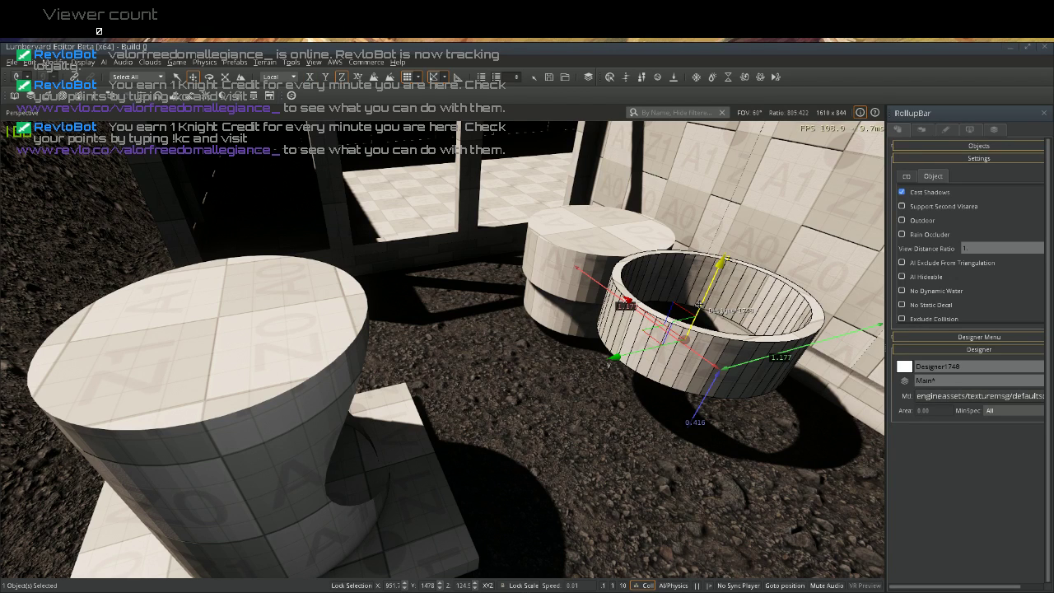
Clone the hollow ring upward along Z onto the original, merge both rings into one tube, and clear the selection
drag(699, 305, 691, 284)
double_click(692, 284)
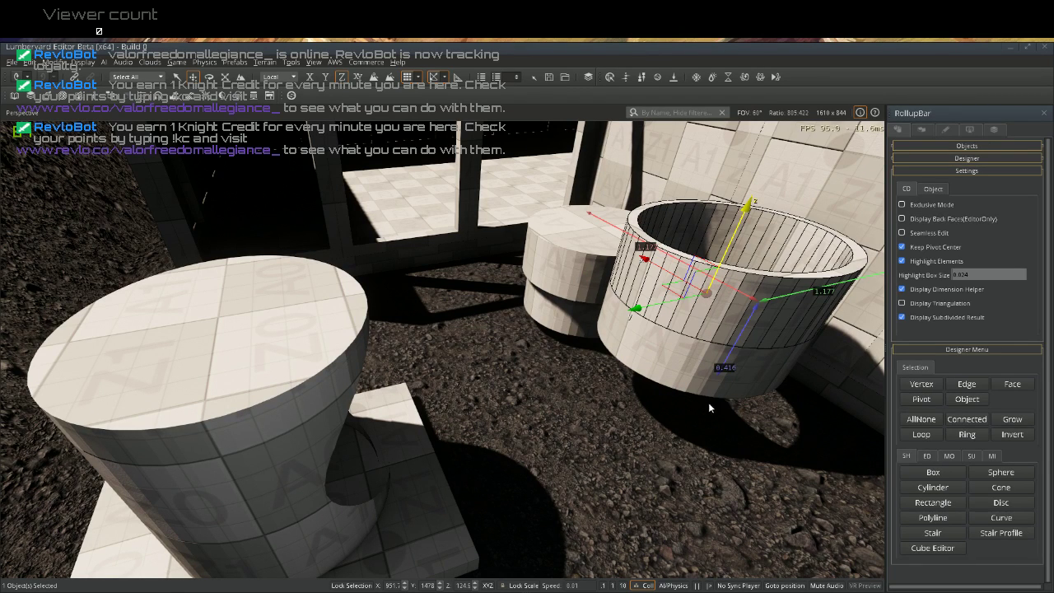
click(693, 376)
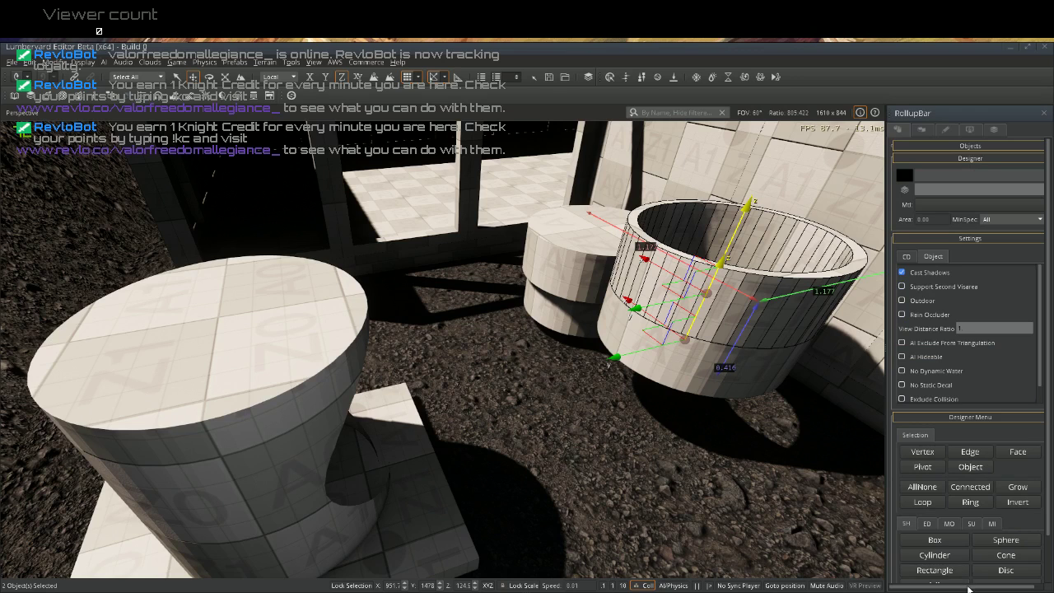
click(928, 524)
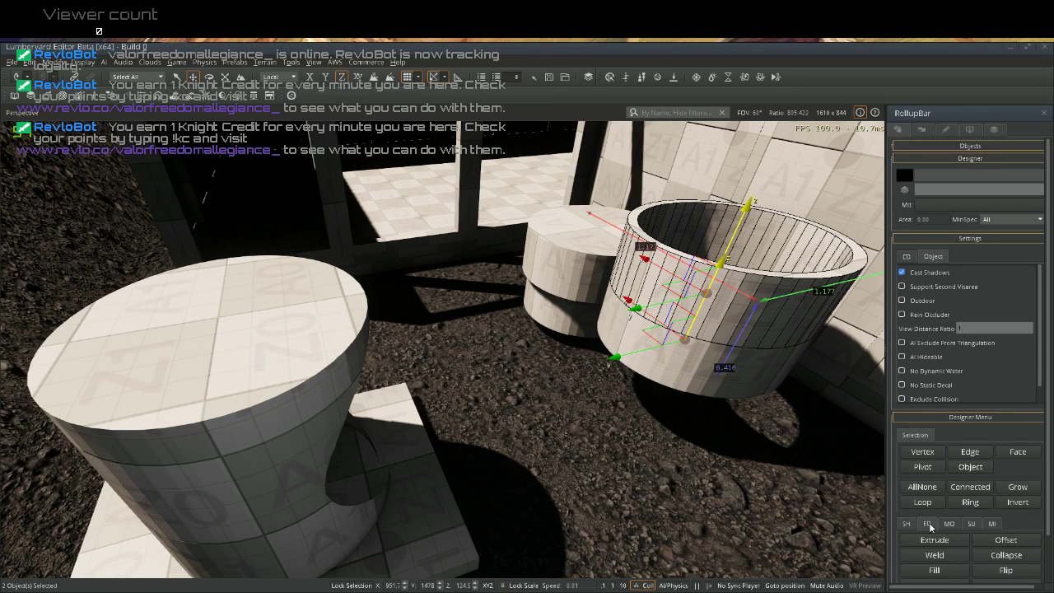
scroll(929, 524, down, 1)
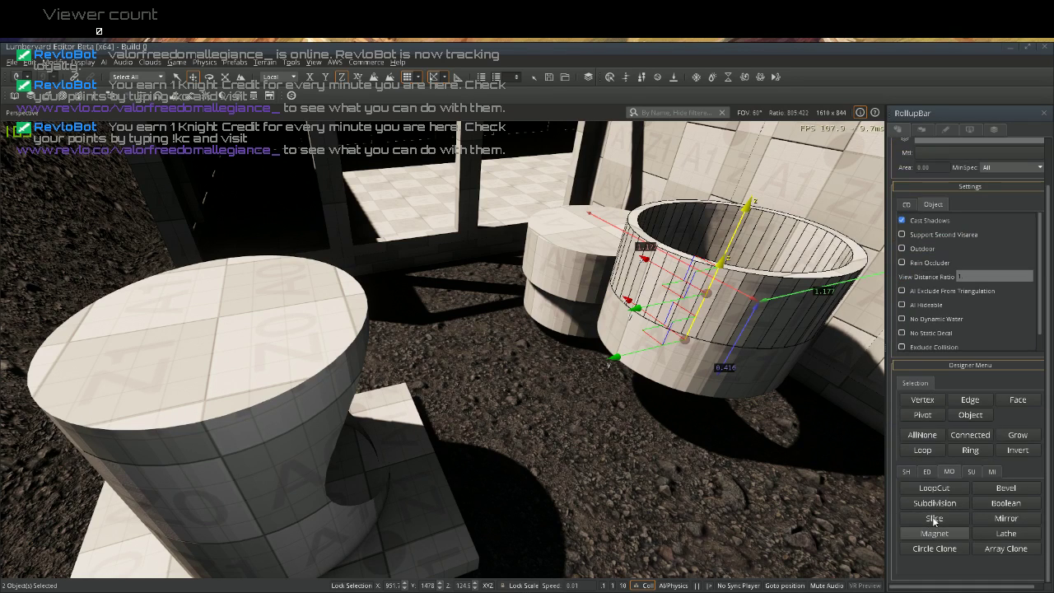
click(923, 472)
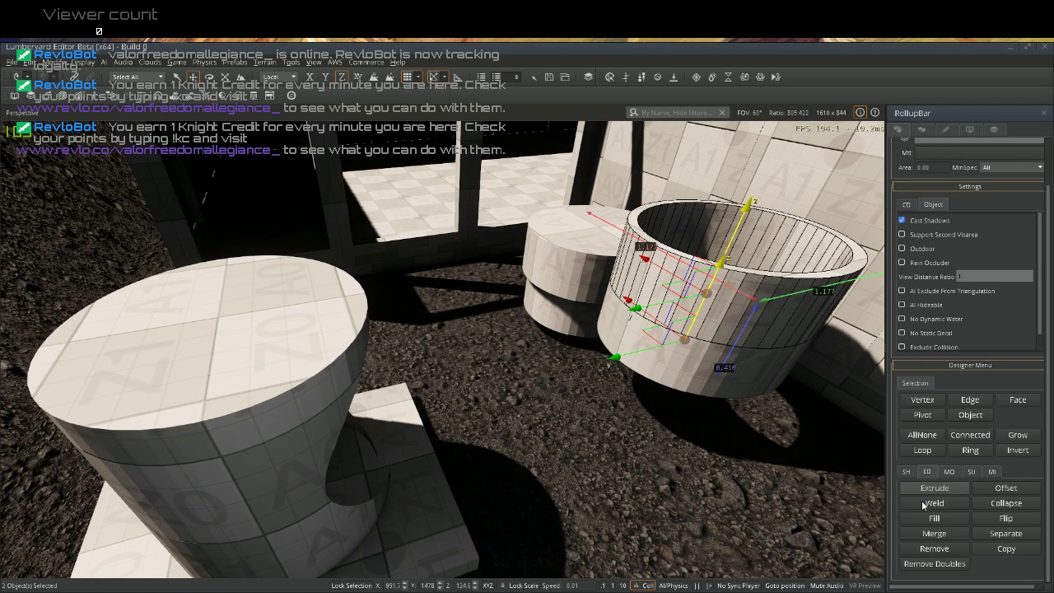
click(925, 533)
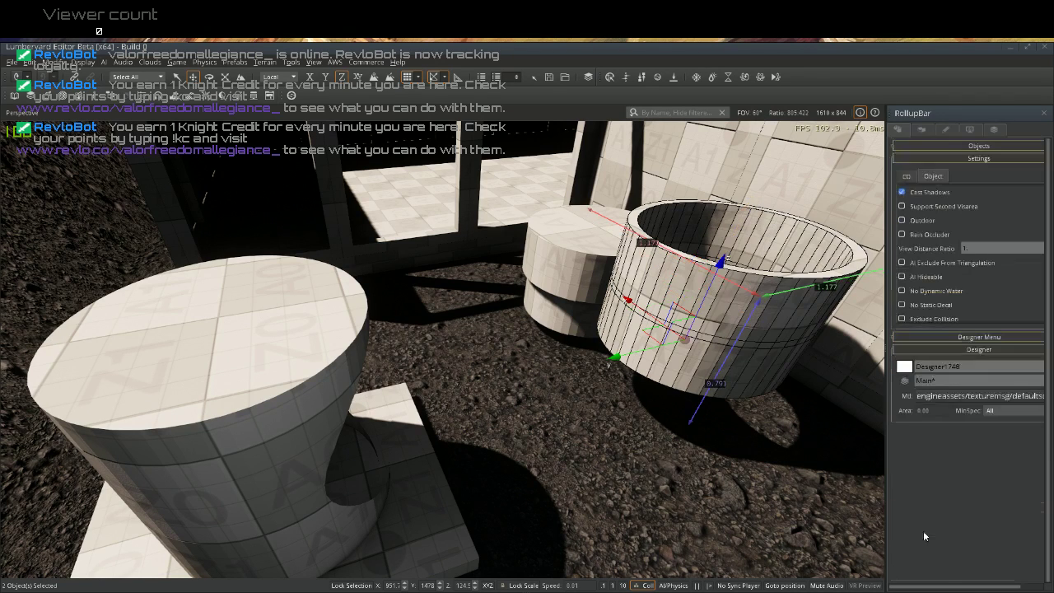
click(754, 459)
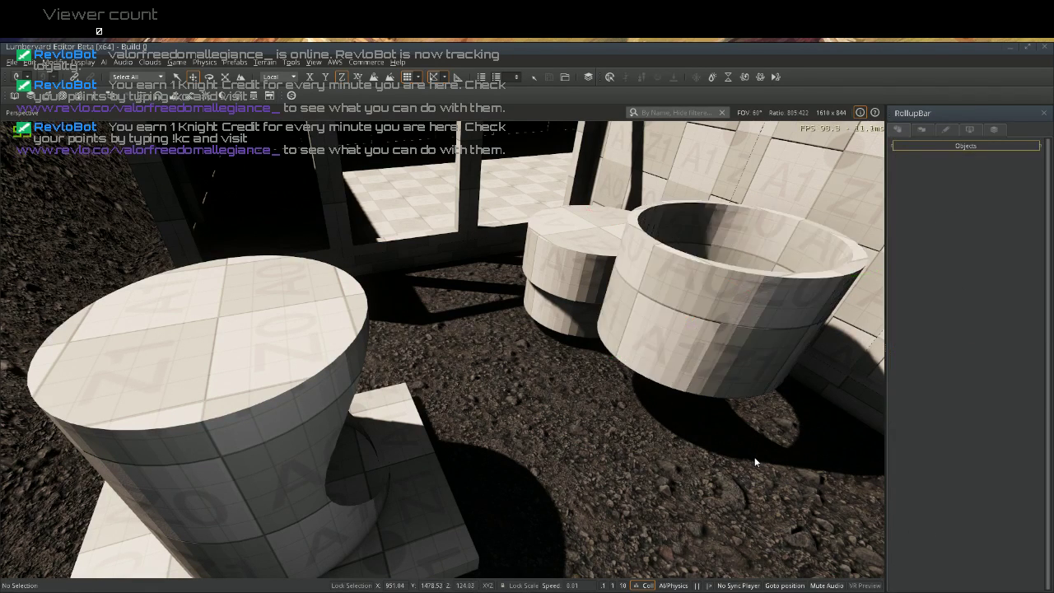
Rotate the merged tube to -90 degrees about the X axis so that it lies sideways
click(741, 380)
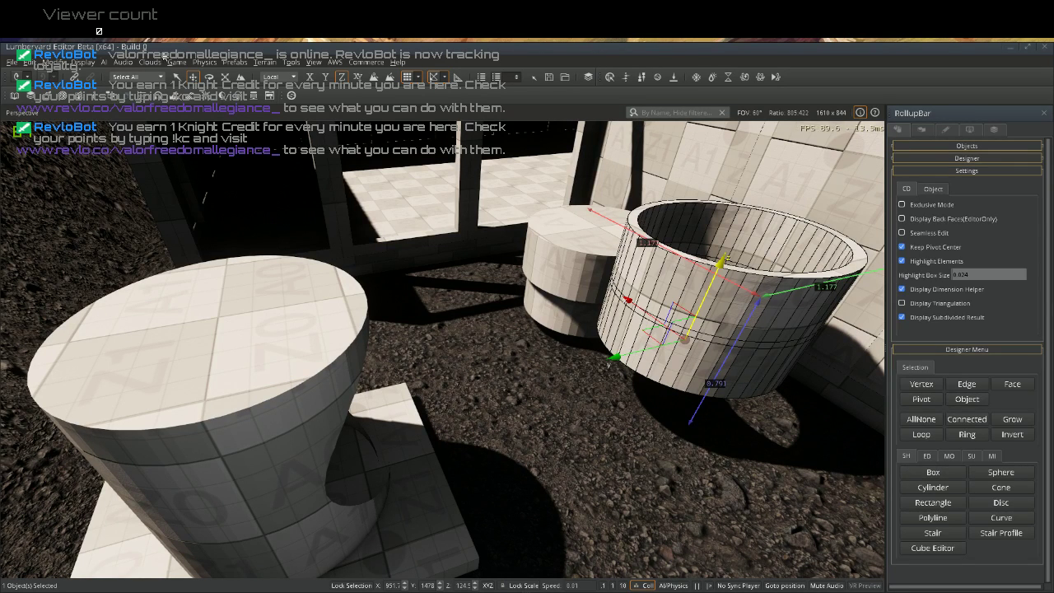
click(210, 79)
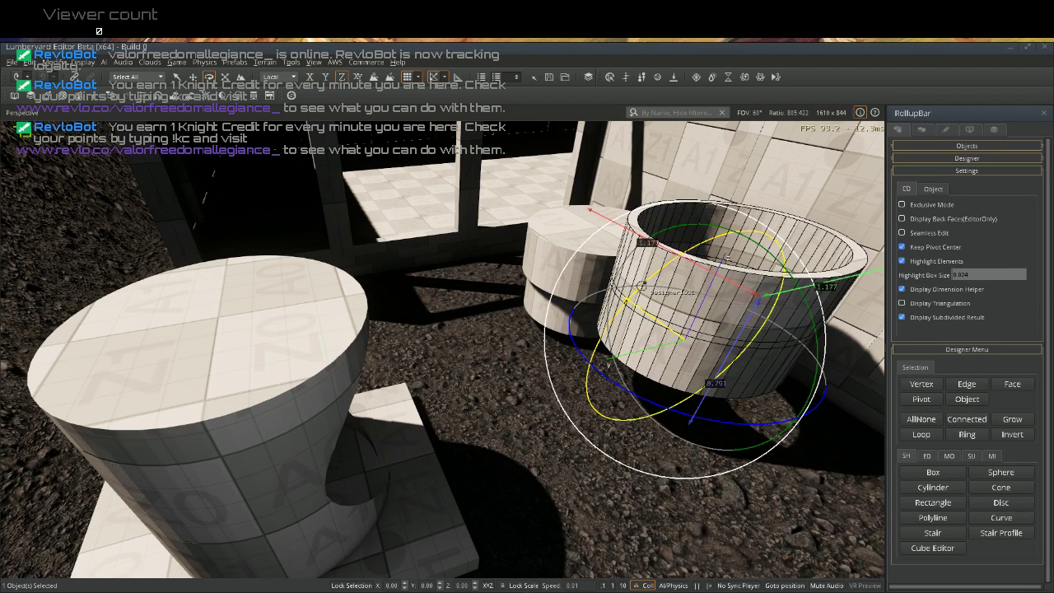
drag(641, 286, 544, 336)
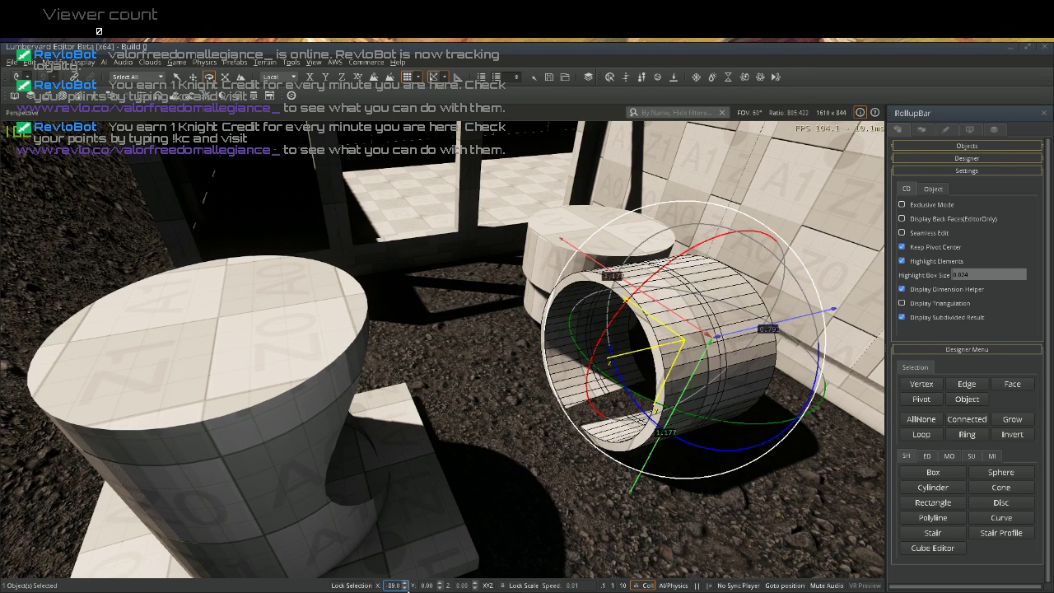
click(404, 587)
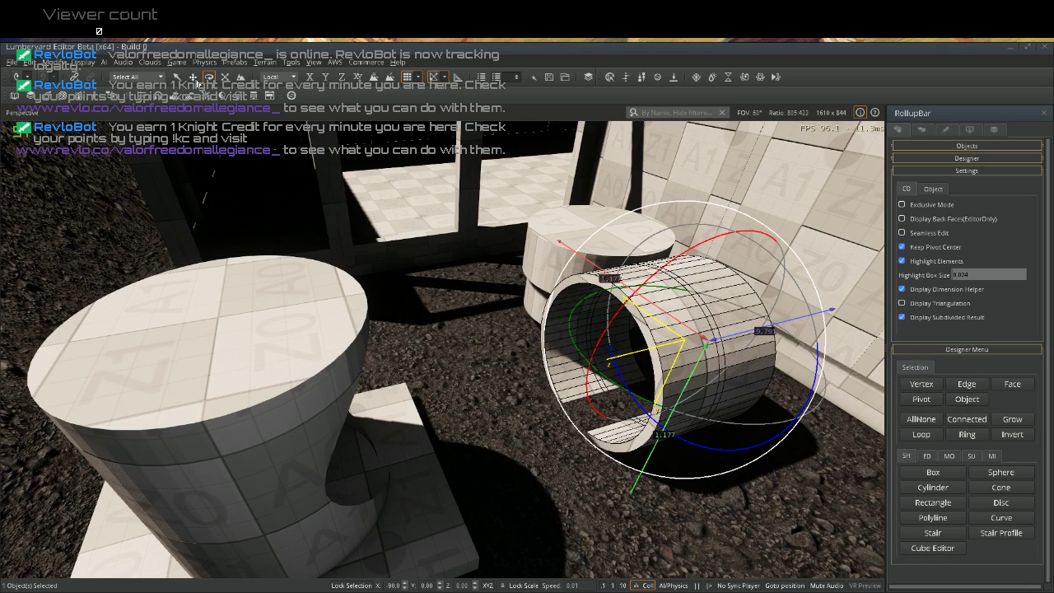
Slide the sideways tube along its Z axis into the upright cylinder and adjust its height to the cut opening
key(1)
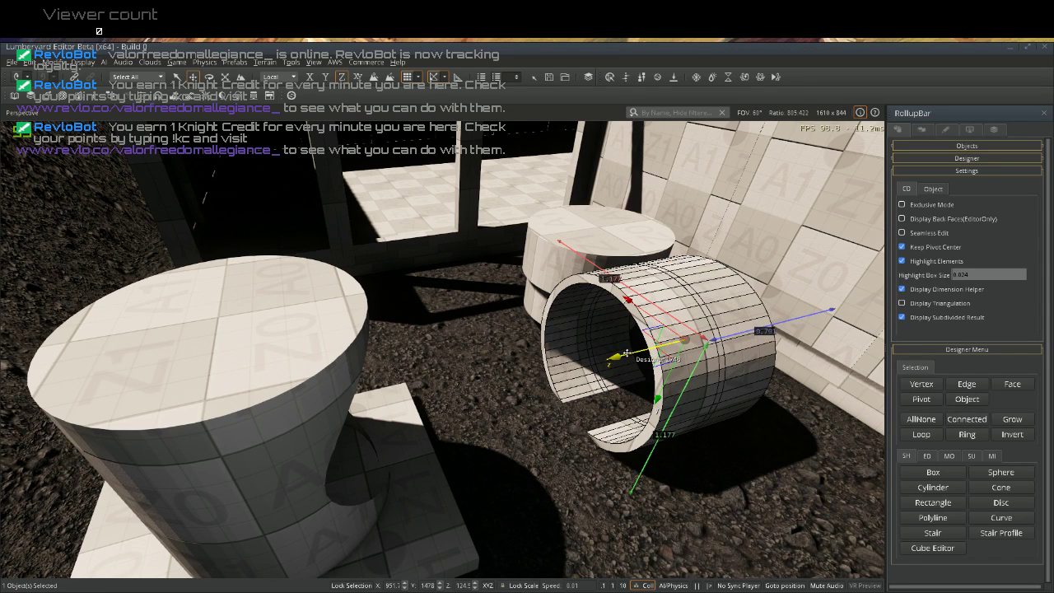
drag(625, 352, 342, 419)
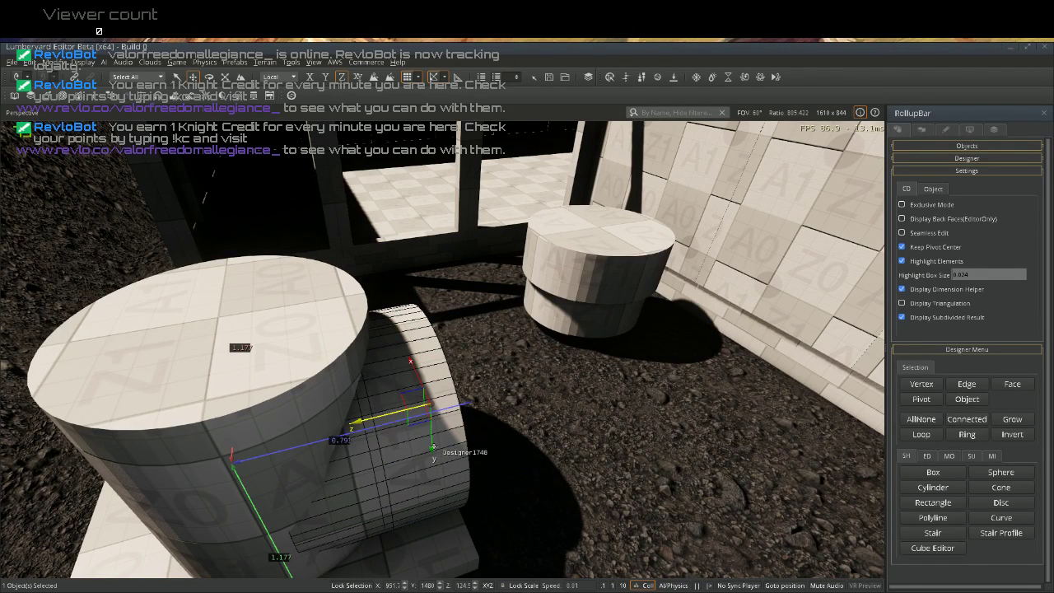
drag(432, 445, 428, 421)
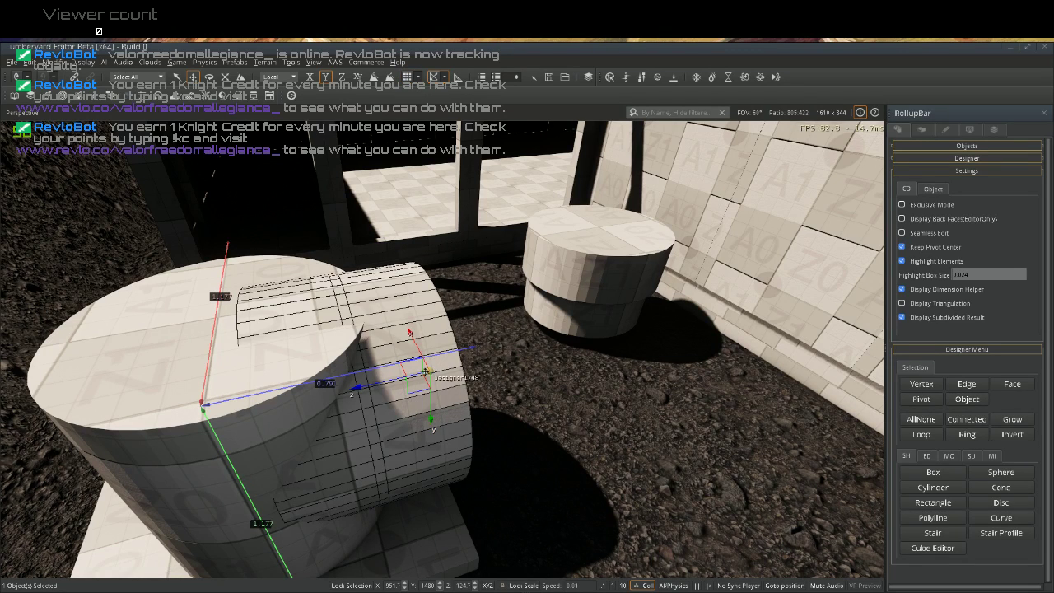
drag(429, 405, 430, 419)
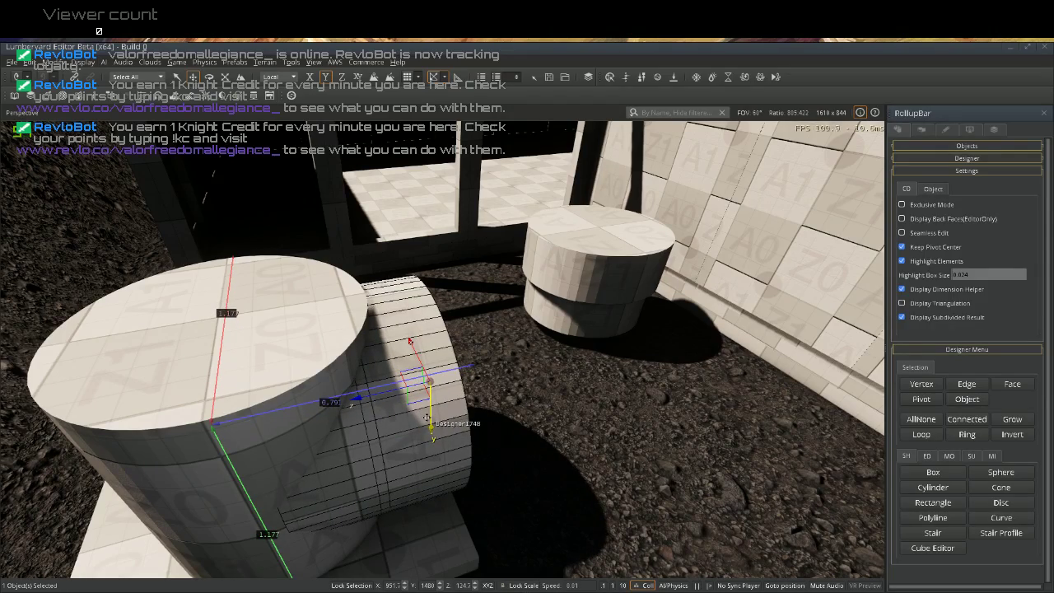
Examine how the sideways tube fits the upright cylinder's opening, looking through the tube and at its front
key(s)
right_drag(427, 418, 400, 380)
key(d)
key(w)
key(d)
key(s)
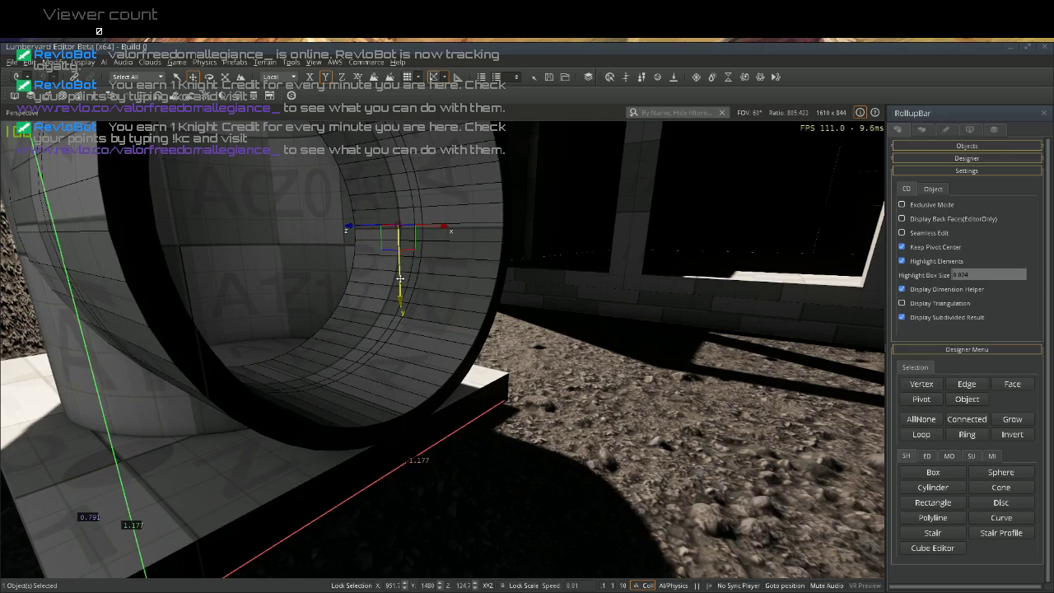
right_drag(400, 283, 327, 310)
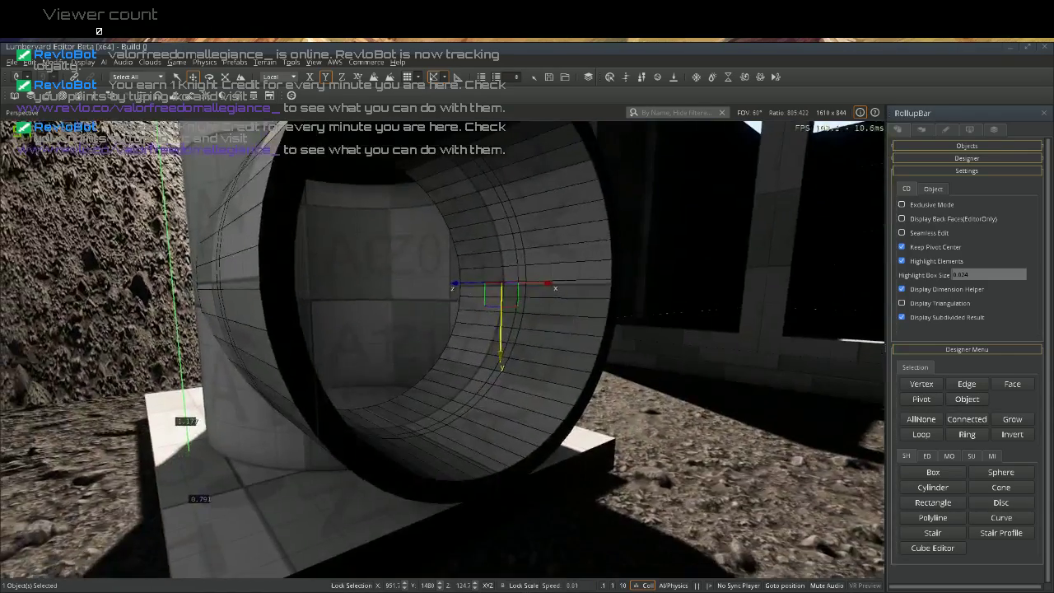
right_drag(387, 329, 438, 242)
key(2)
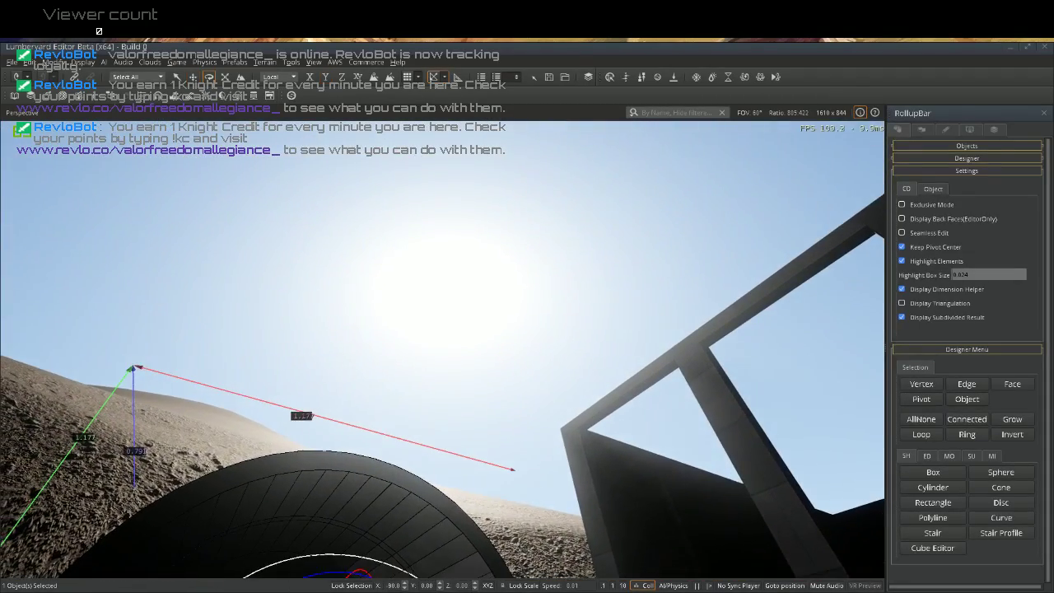
middle_drag(442, 349, 400, 329)
key(w)
right_drag(432, 224, 381, 299)
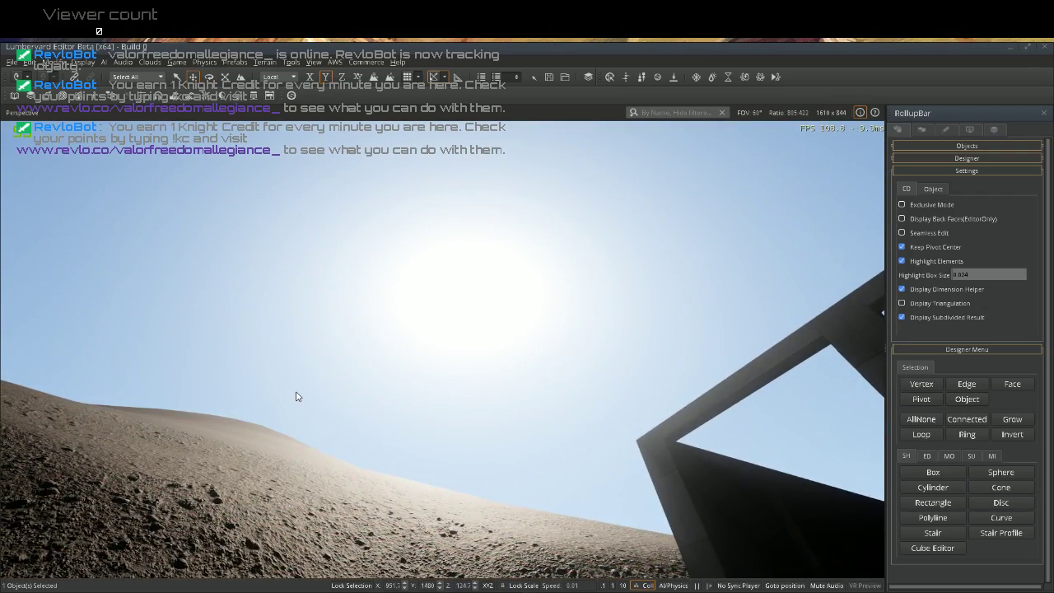
mouse_move(297, 397)
right_down()
mouse_move(300, 501)
mouse_move(235, 482)
mouse_move(296, 392)
right_up()
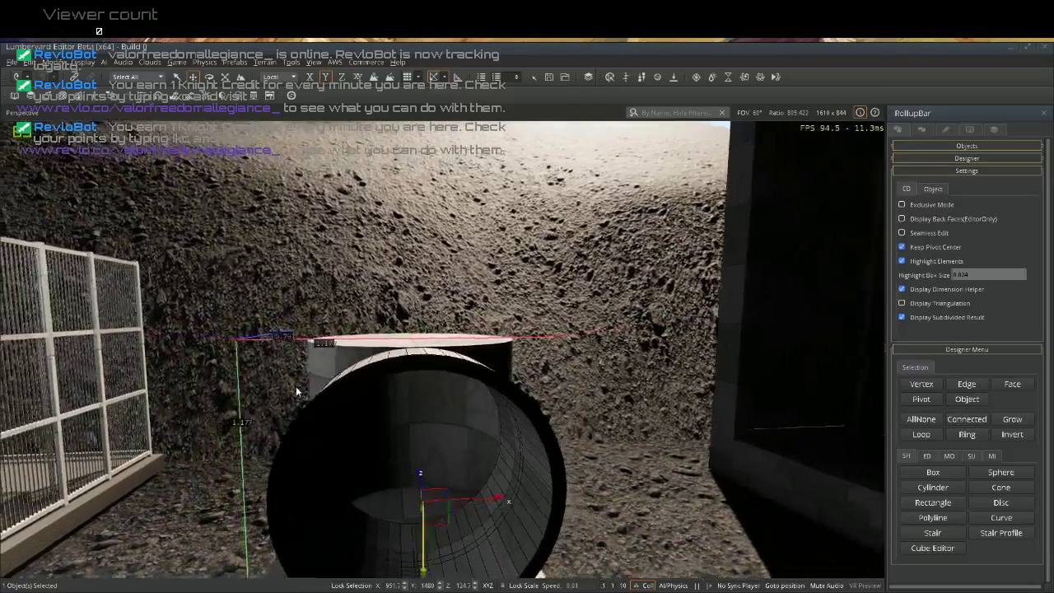
Fine-tune the sideways tube's height along its Y axis until it lines up with the upright cylinder's opening
key(s)
key(w)
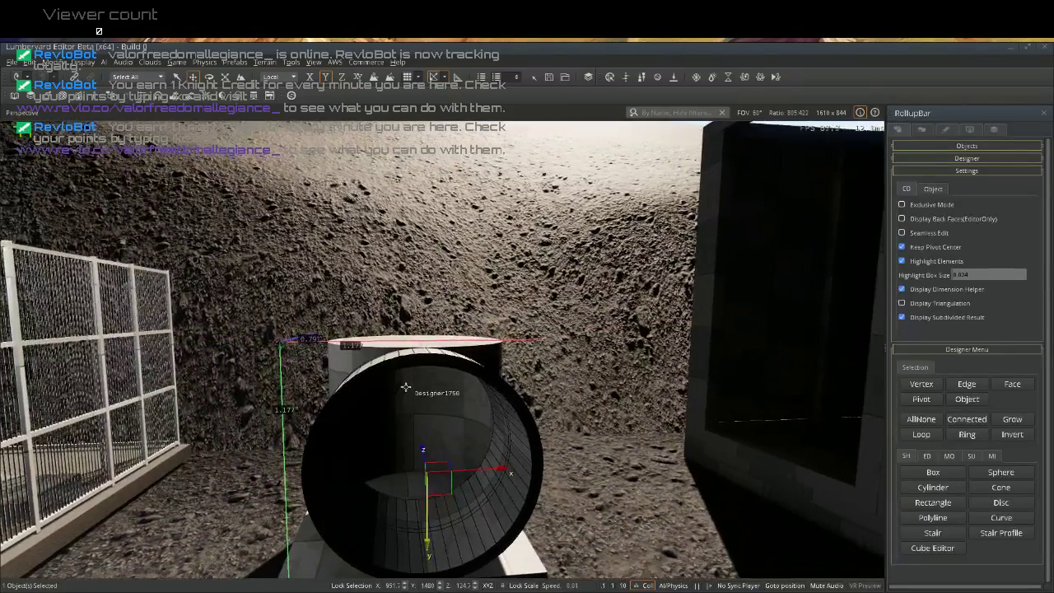
right_drag(404, 387, 404, 420)
key(w)
key(s)
key(s)
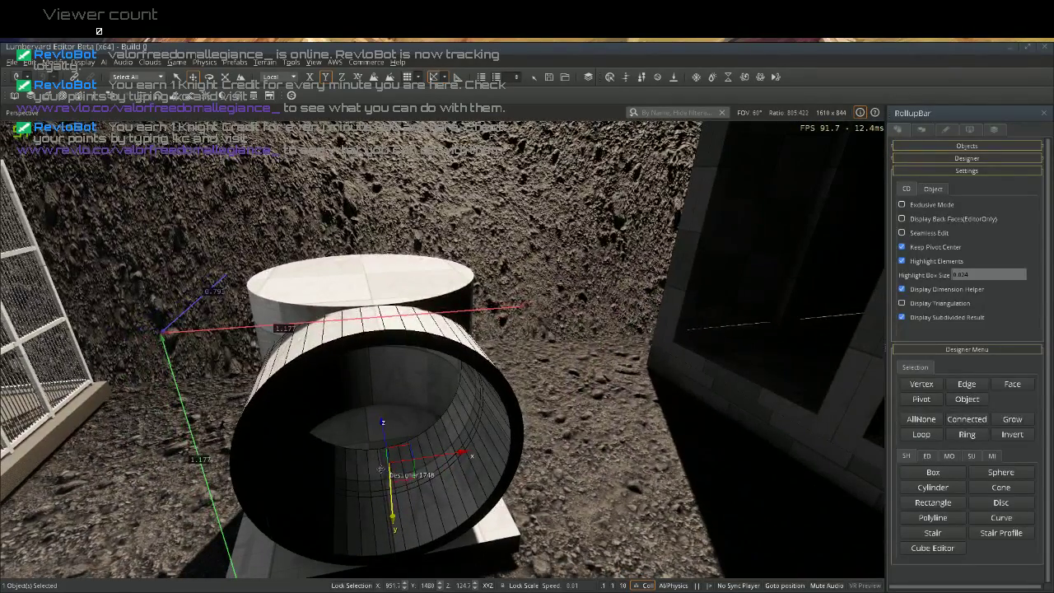
drag(392, 505, 391, 491)
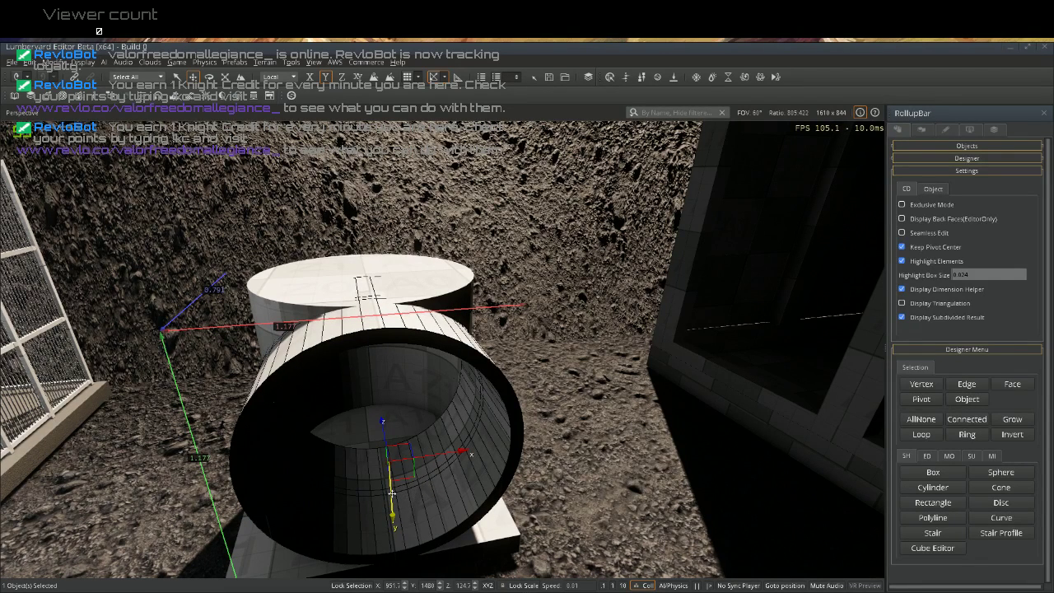
drag(392, 494, 394, 494)
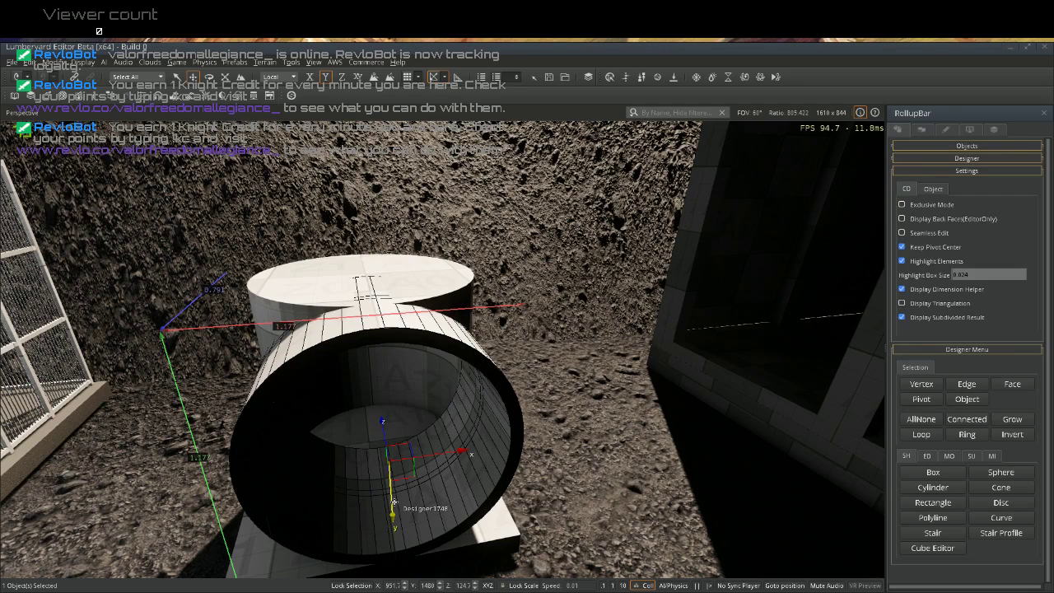
drag(391, 499, 392, 502)
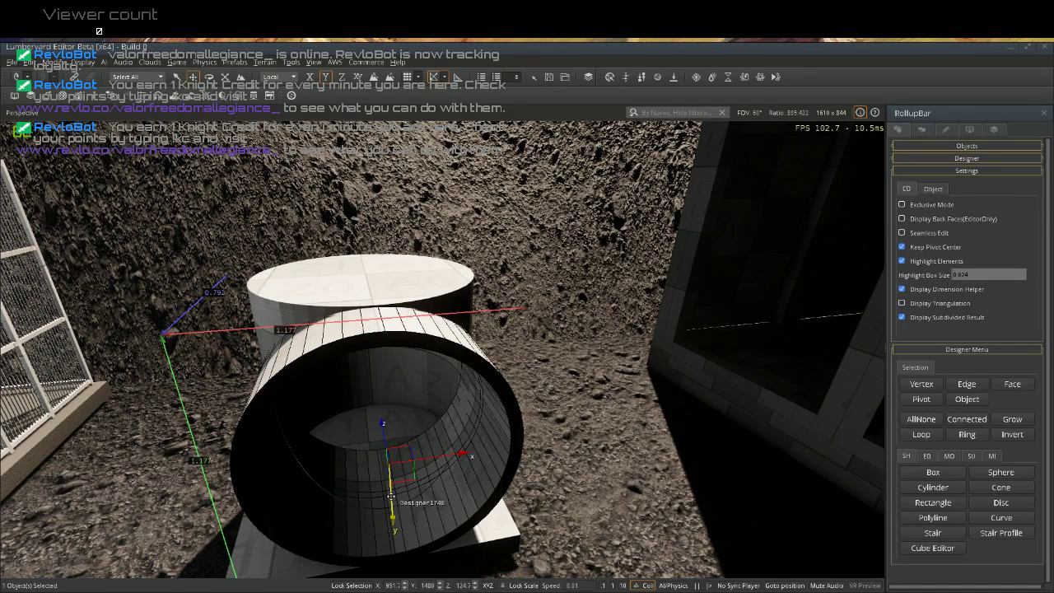
drag(392, 494, 393, 495)
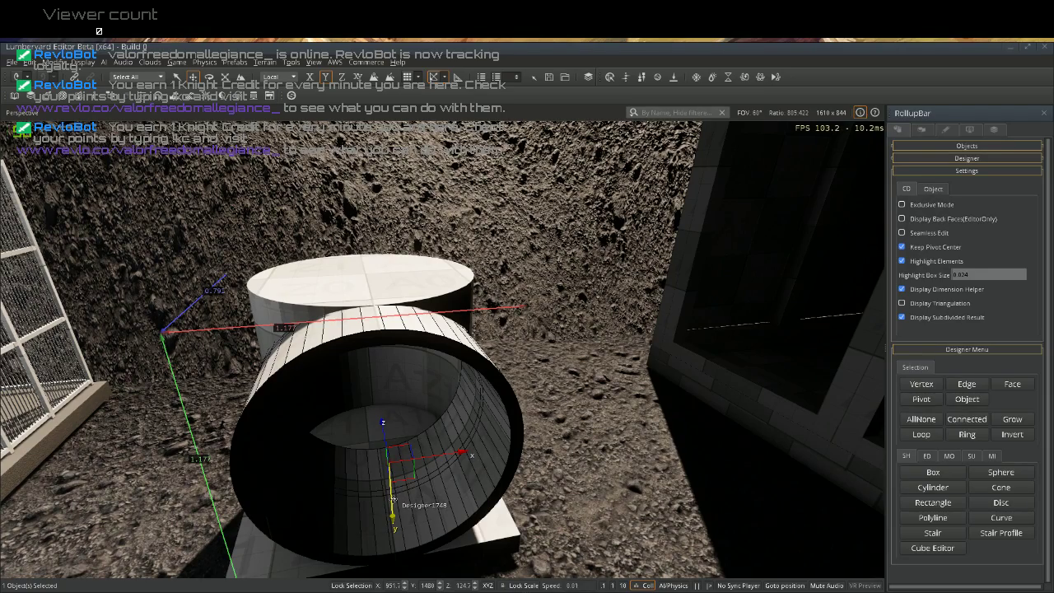
Merge the sideways tube with the upright cylinder into one object and clear the selection
right_drag(394, 498, 430, 473)
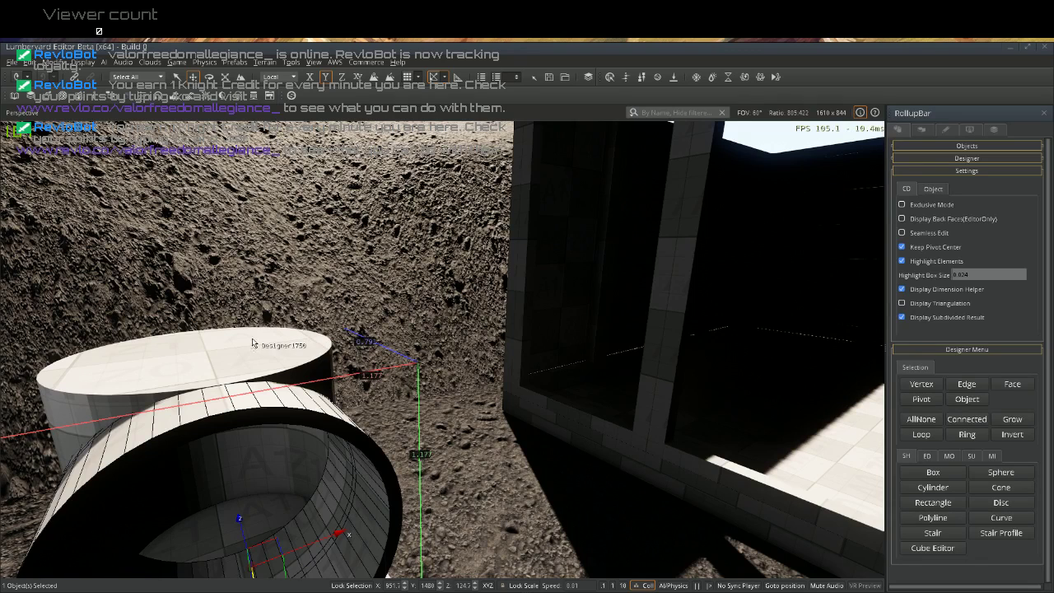
ctrl+click(233, 356)
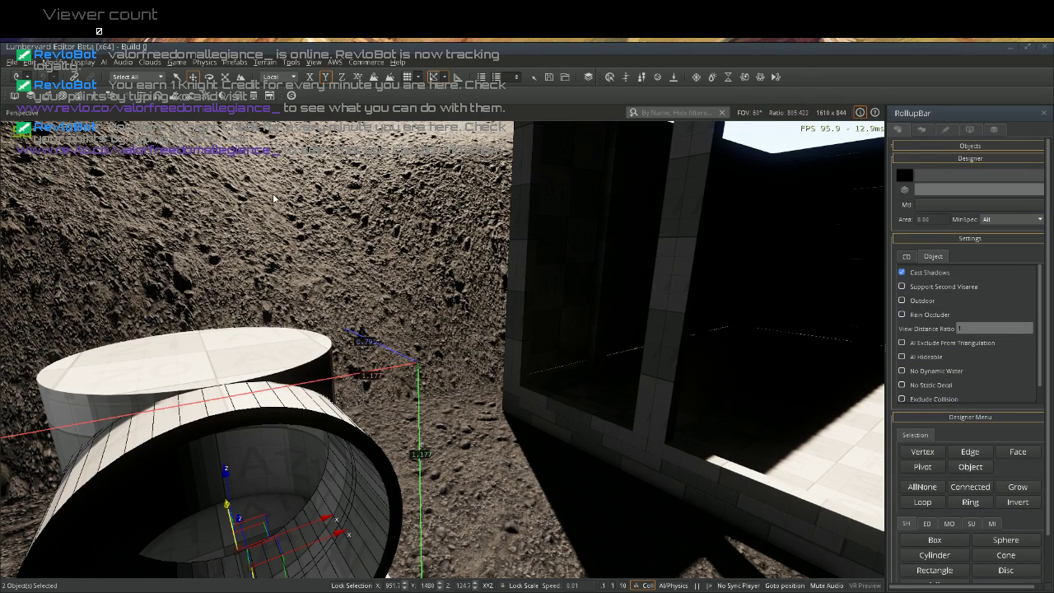
click(926, 524)
scroll(931, 539, down, 1)
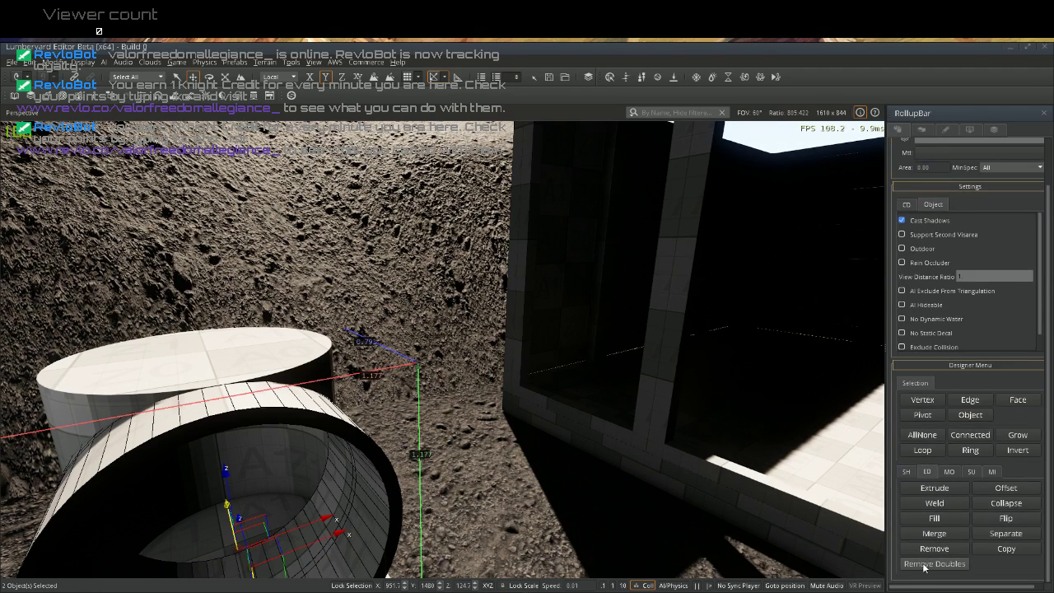
click(931, 536)
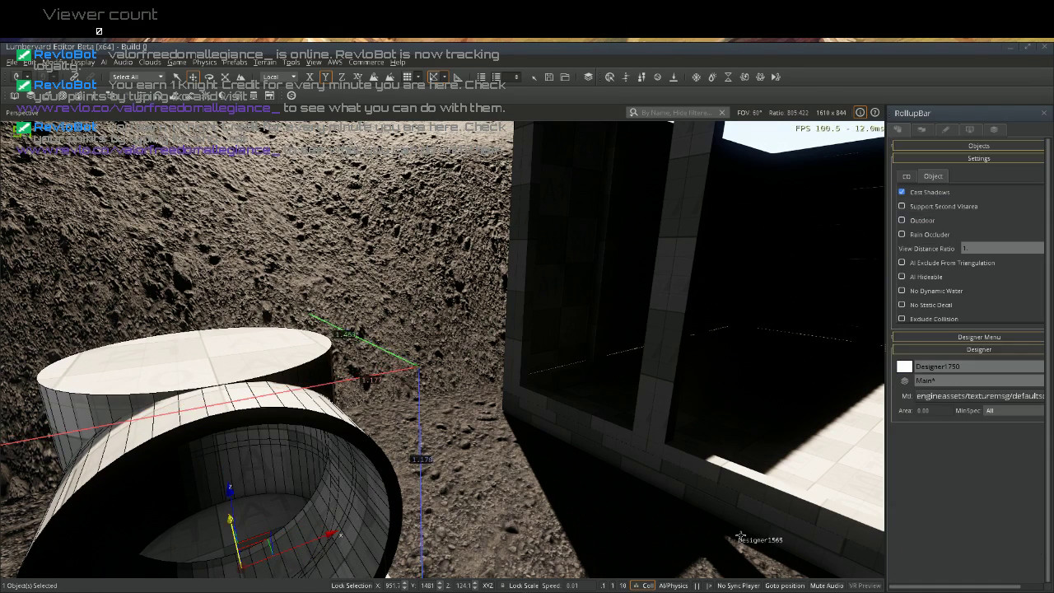
right_drag(527, 508, 760, 430)
click(761, 289)
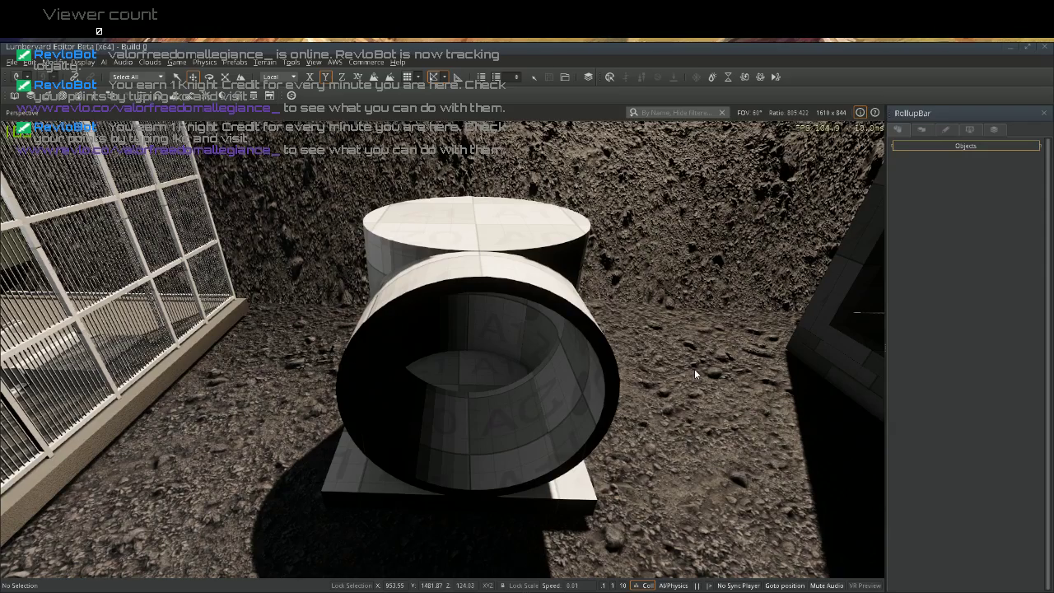
Examine the merged pipe part from the front, side and back, checking the joint between tube and cylinder
key(d)
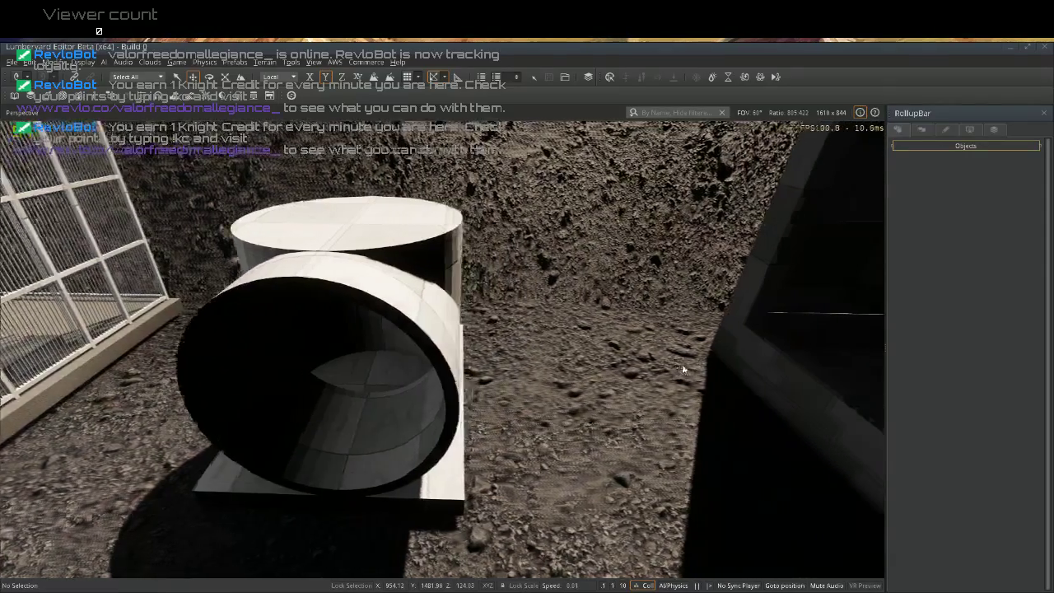
right_drag(682, 369, 1040, 394)
key(d)
key(s)
key(a)
key(a)
key(a)
key(a)
key(a)
key(a)
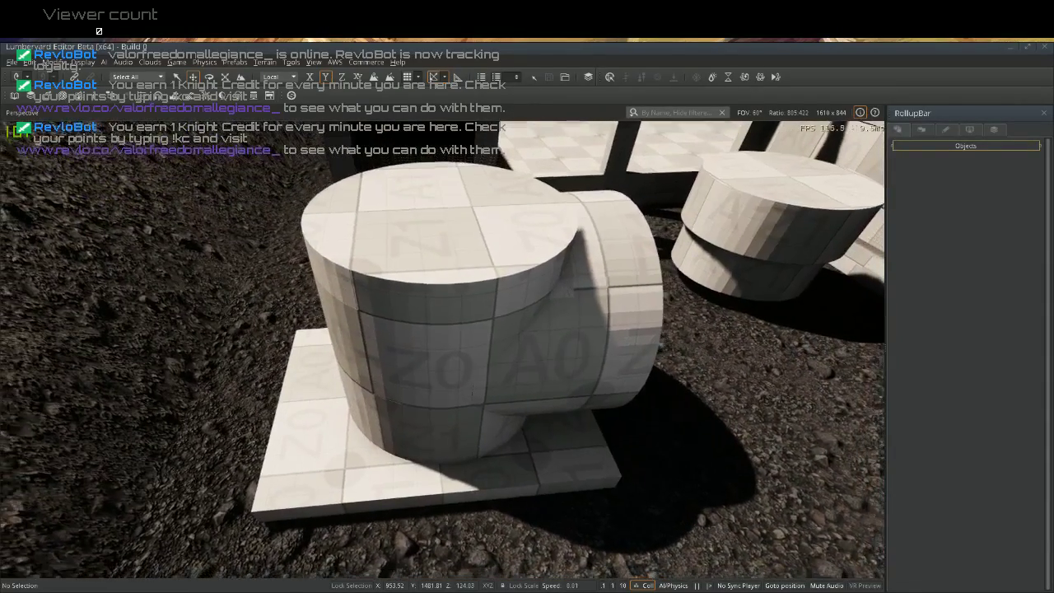
key(d)
right_drag(472, 394, 436, 394)
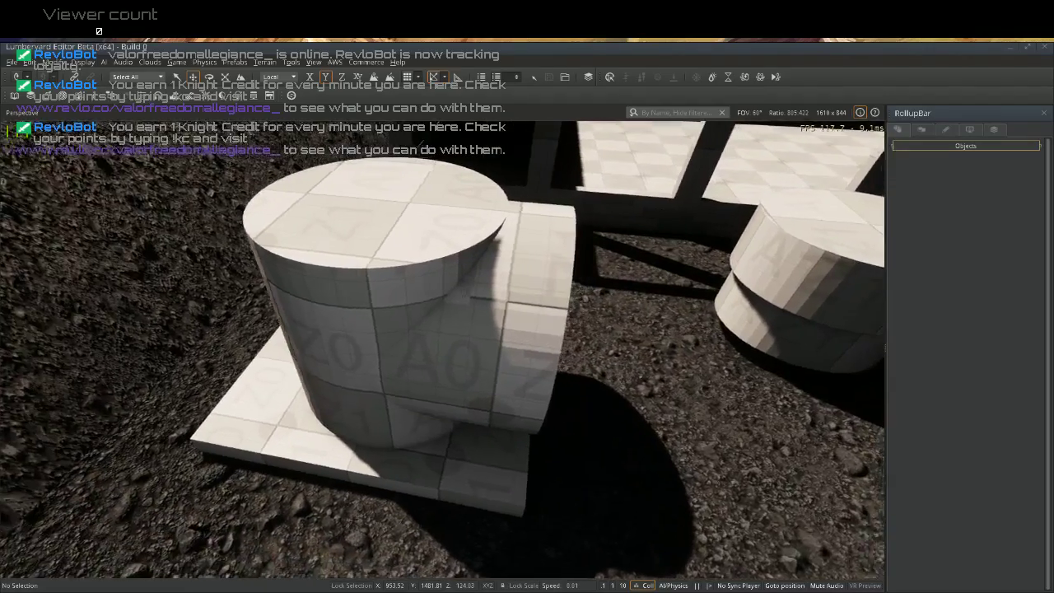
key(d)
right_drag(629, 379, 597, 380)
scroll(463, 343, down, 5)
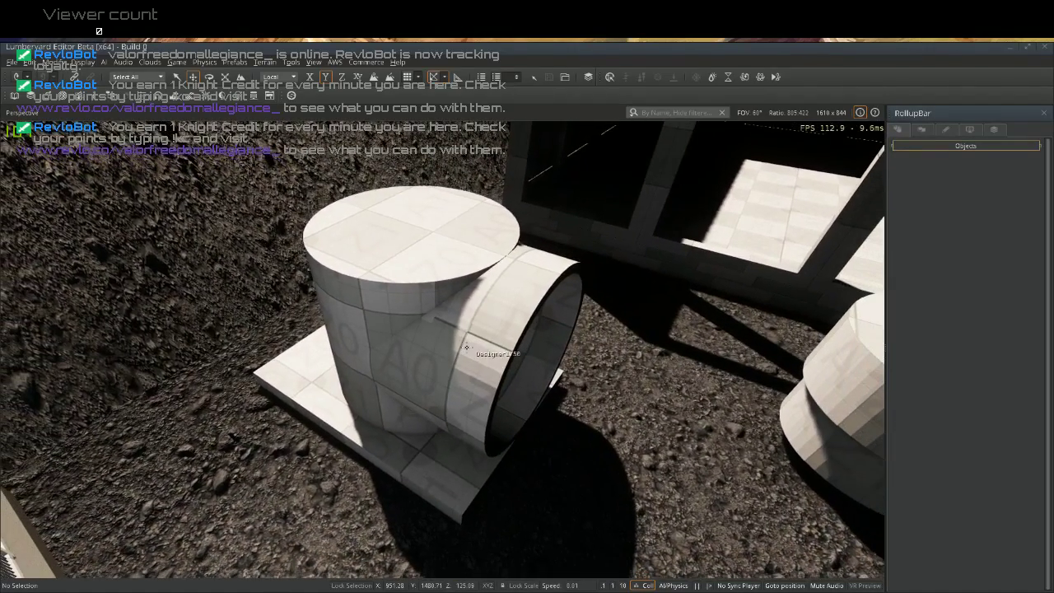
Try to move the merged pipe part along its X axis, and undo the move
click(465, 348)
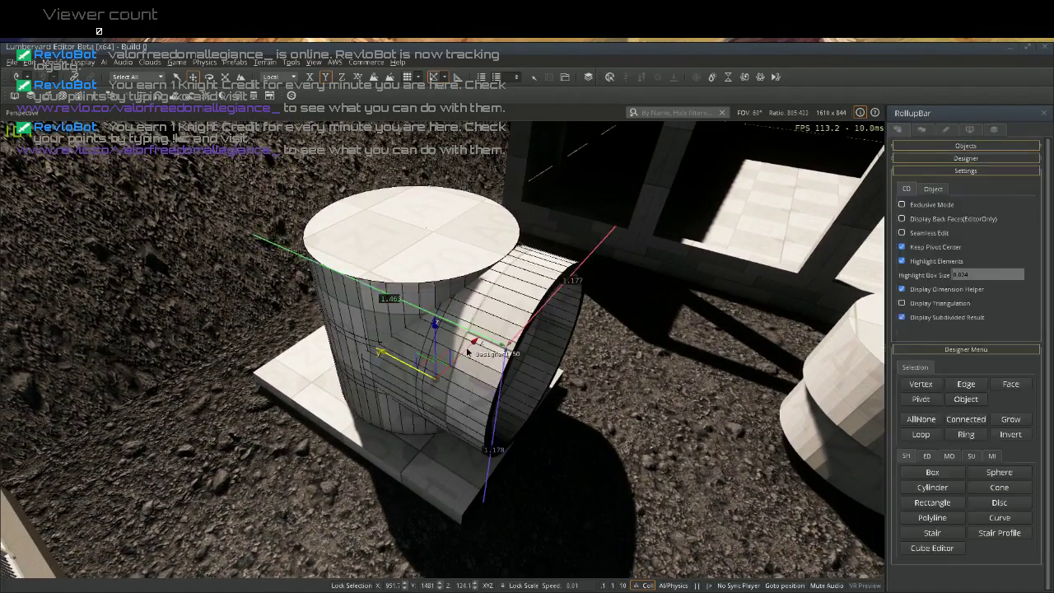
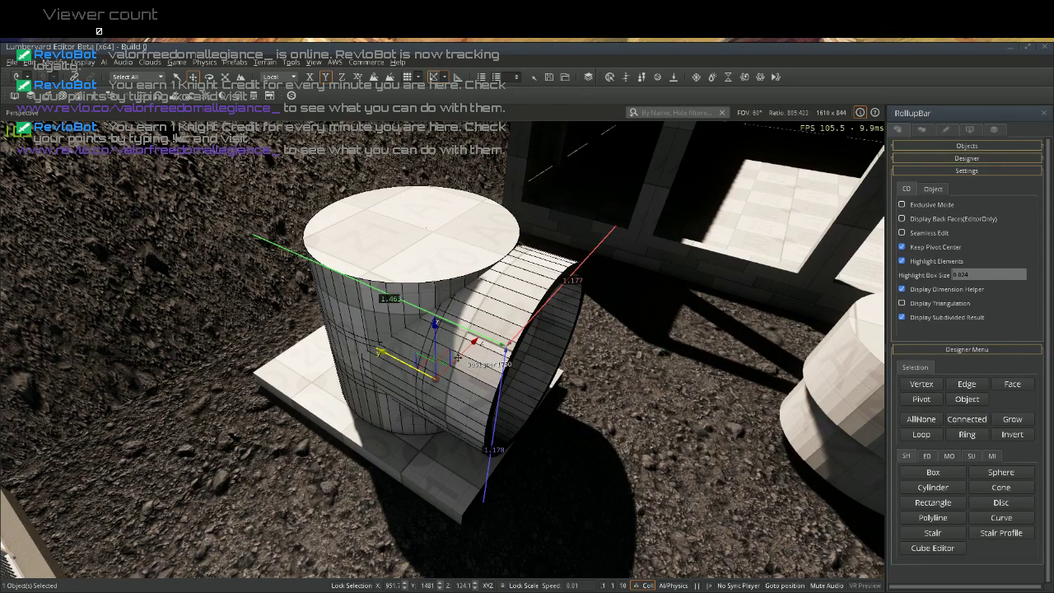
drag(458, 357, 507, 379)
key(ctrl+z)
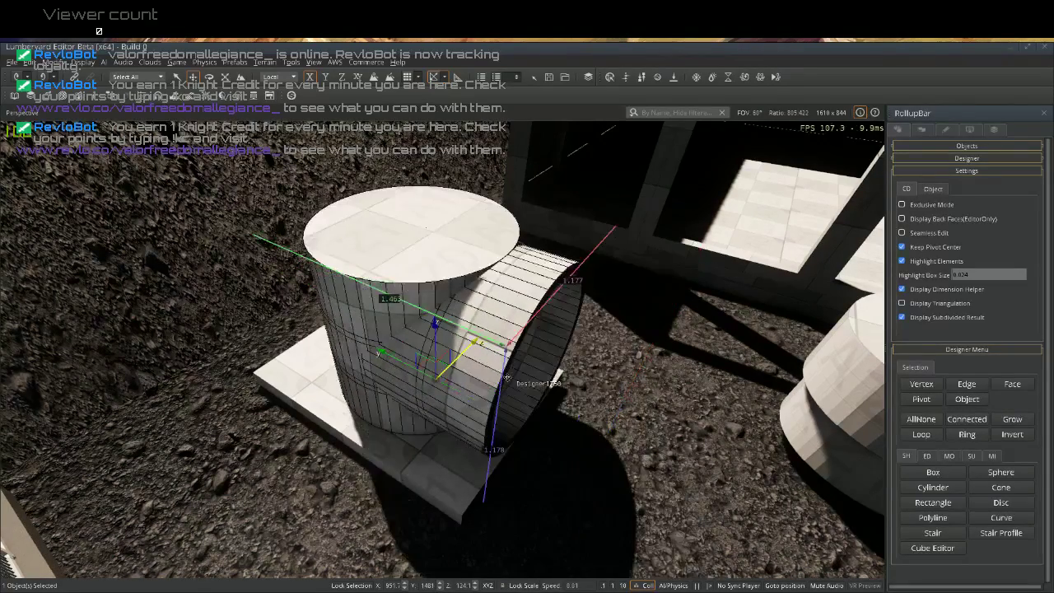
Clear the selection and save the level
click(662, 417)
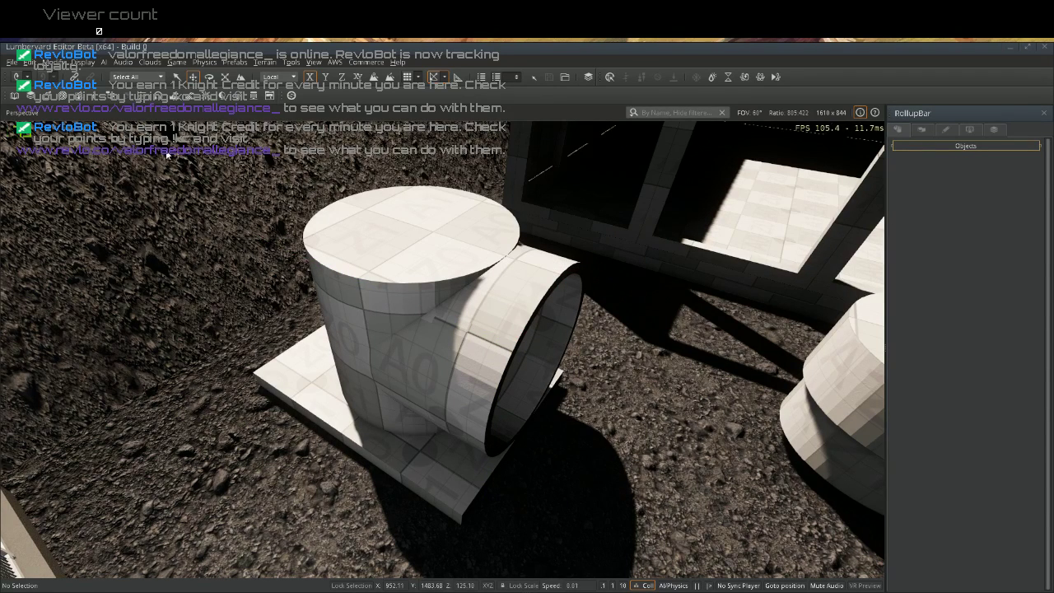
click(13, 63)
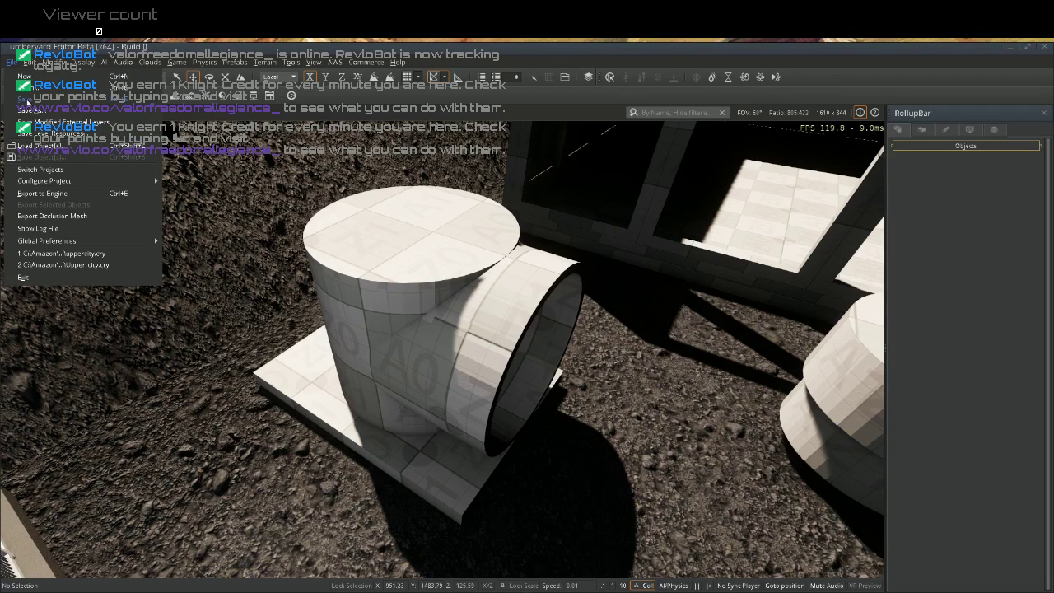
click(25, 97)
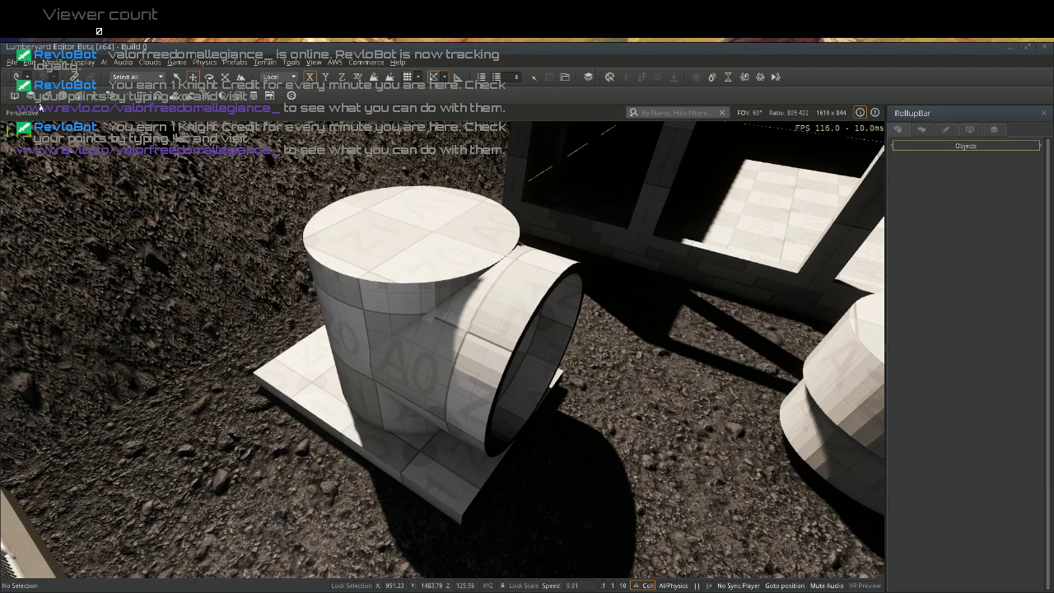
Export the merged pipe part as an OBJ file named PVC_Coupler in the uppercity level folder, and clear the selection
click(370, 300)
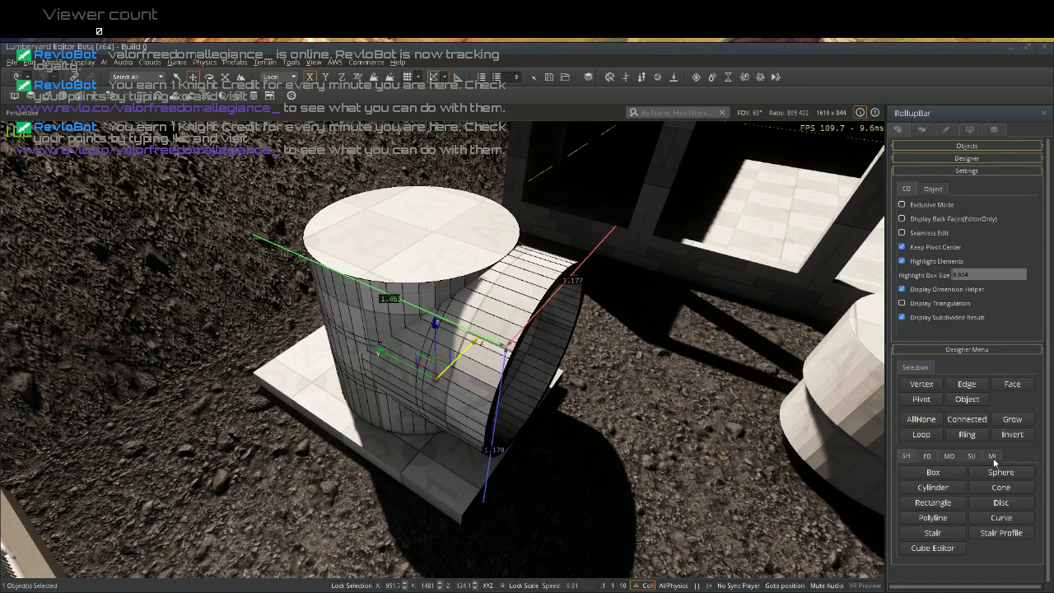
click(992, 459)
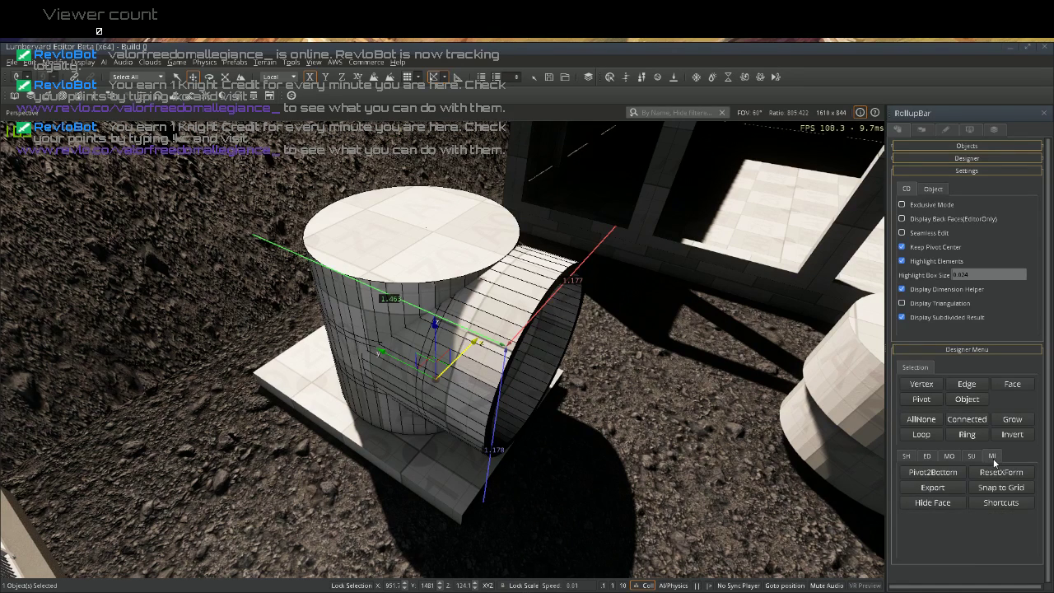
click(929, 490)
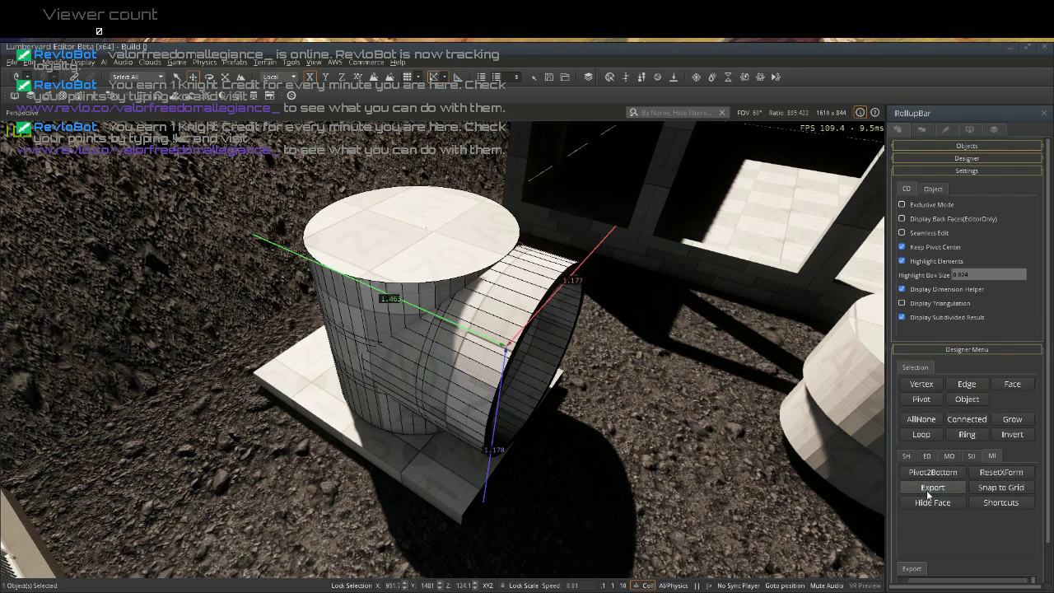
scroll(916, 541, down, 1)
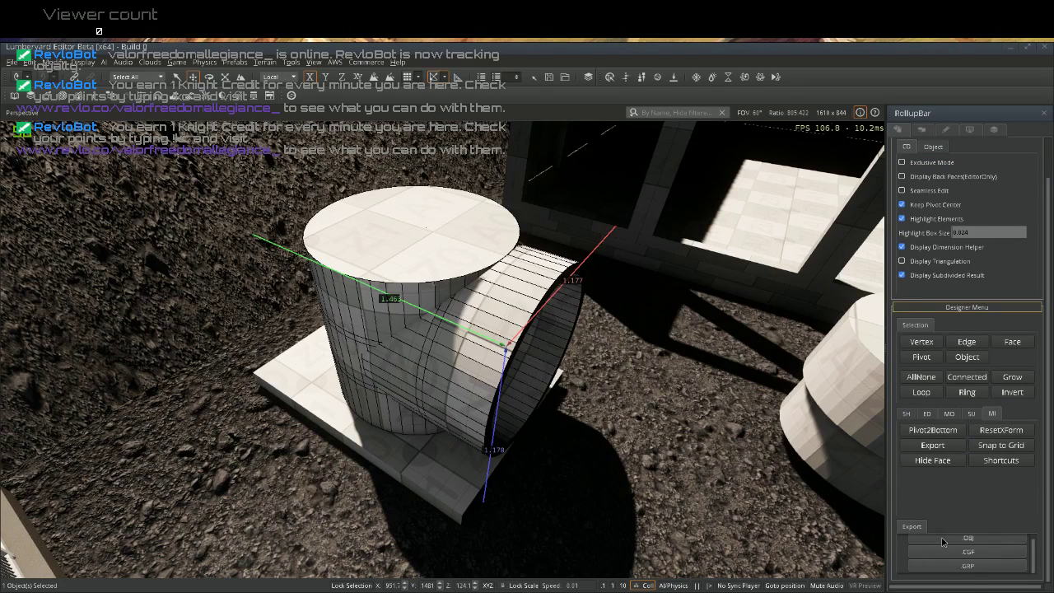
click(941, 537)
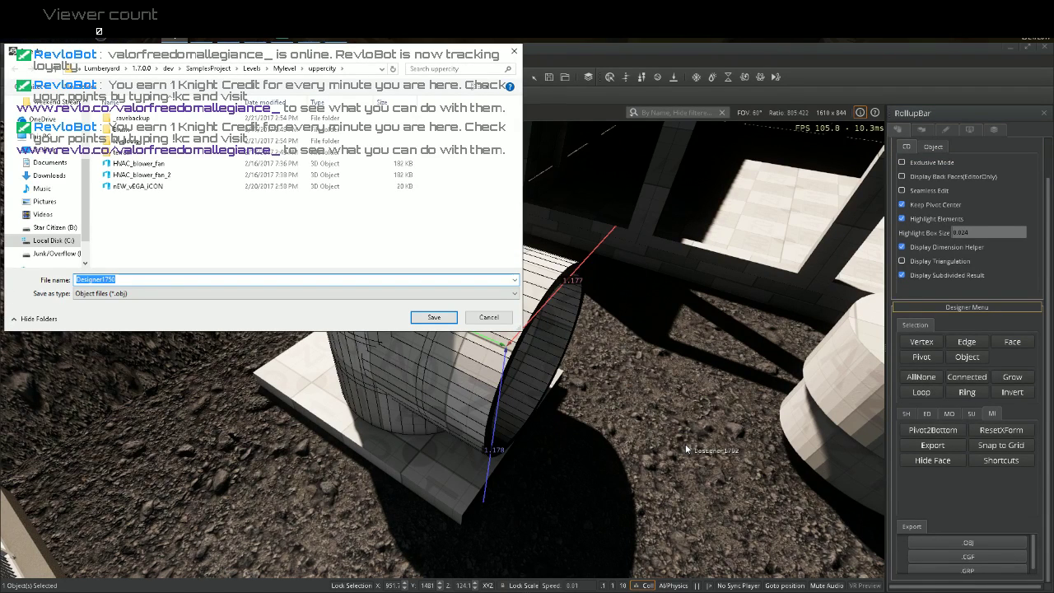
text(PVC Coupler)
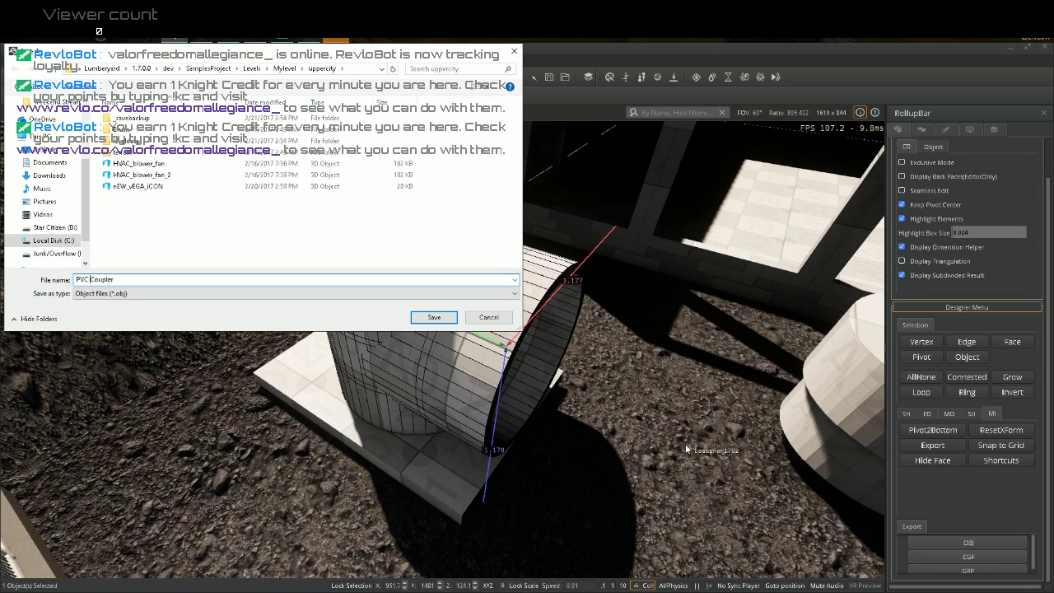
key(ctrl+Left)
key(BackSpace)
text(_)
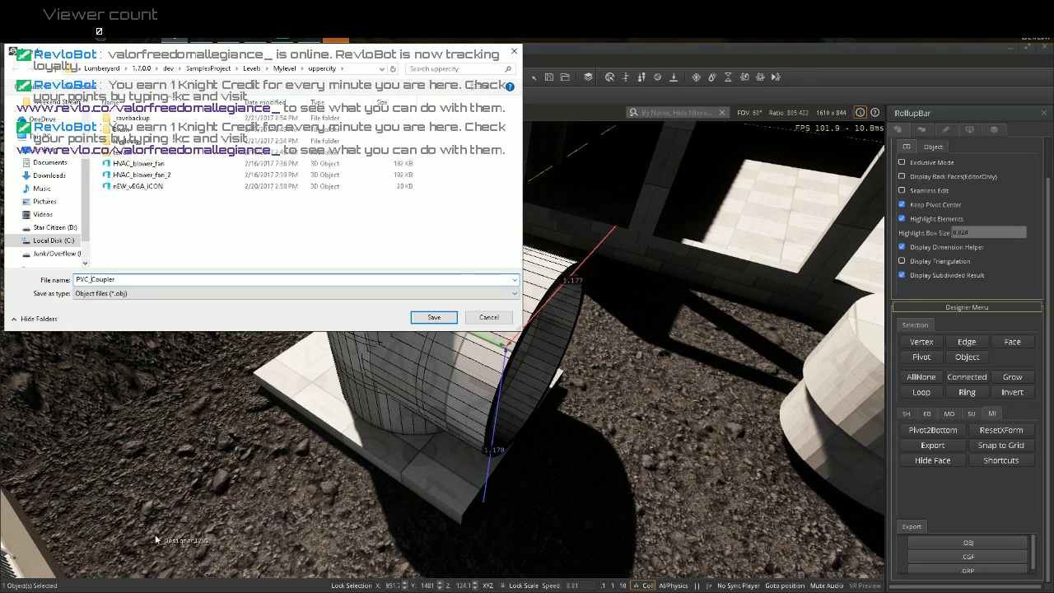
click(436, 317)
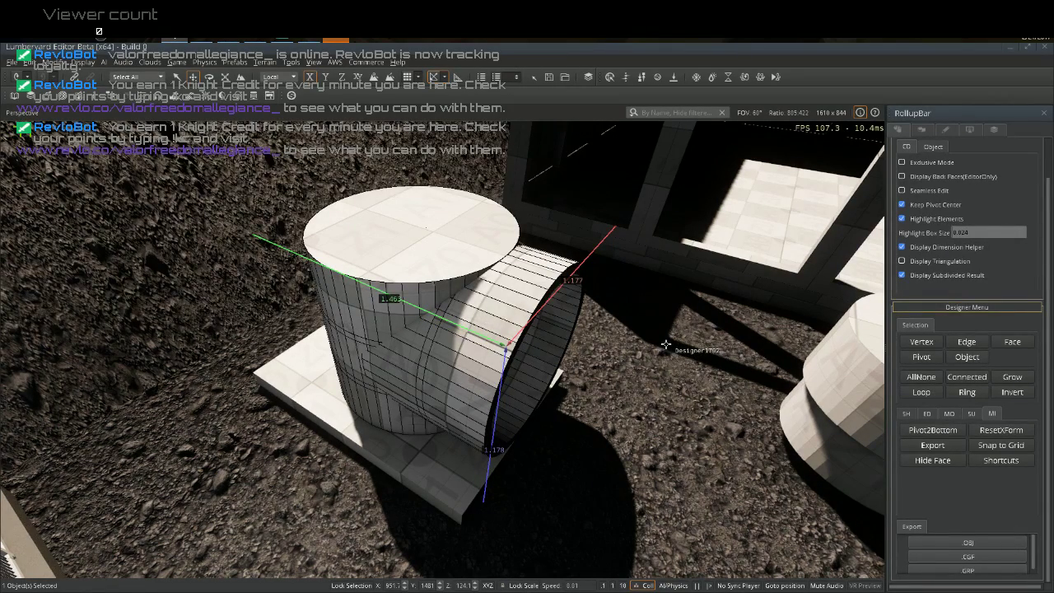
key(Escape)
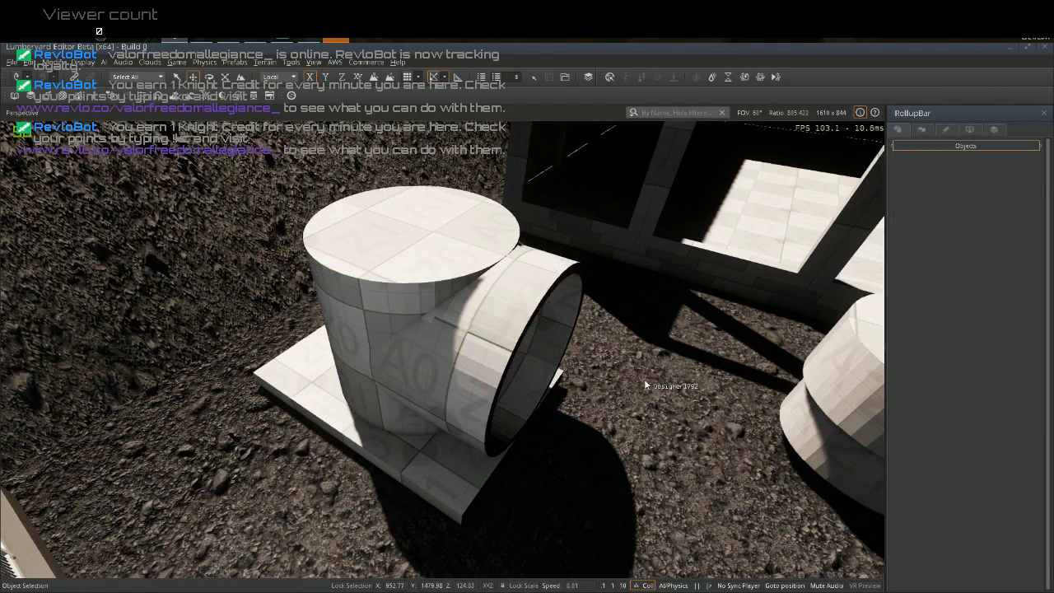
click(643, 382)
mouse_move(683, 327)
right_down()
mouse_move(692, 256)
mouse_move(709, 237)
mouse_move(689, 331)
right_up()
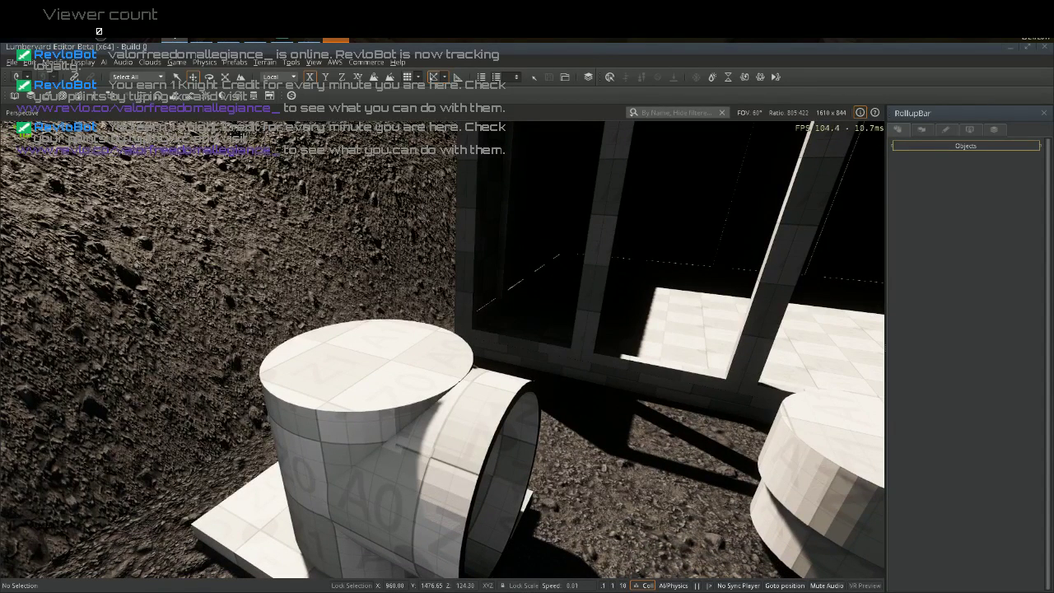